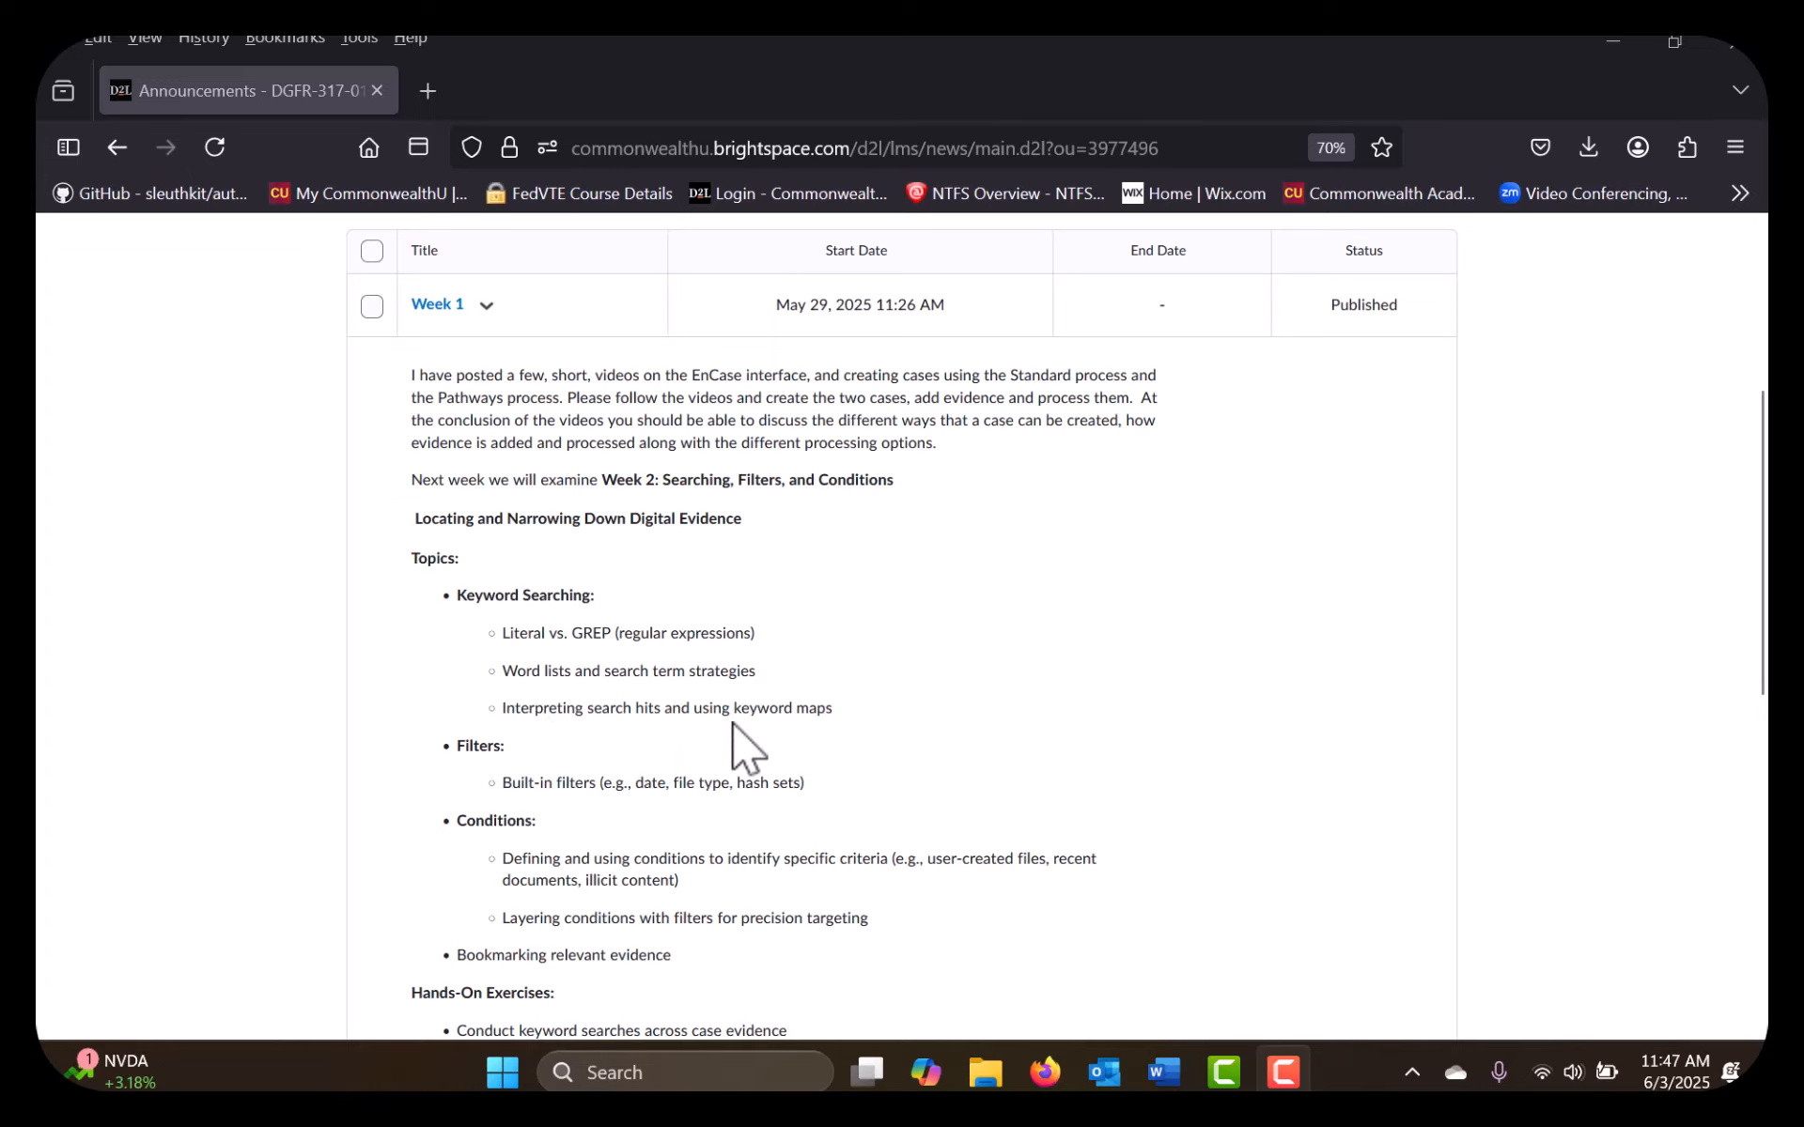
Review the Week 1 announcement's Week 2 topics and hands-on exercises, including bookmarking relevant evidence
scroll(655, 733, "down", 1)
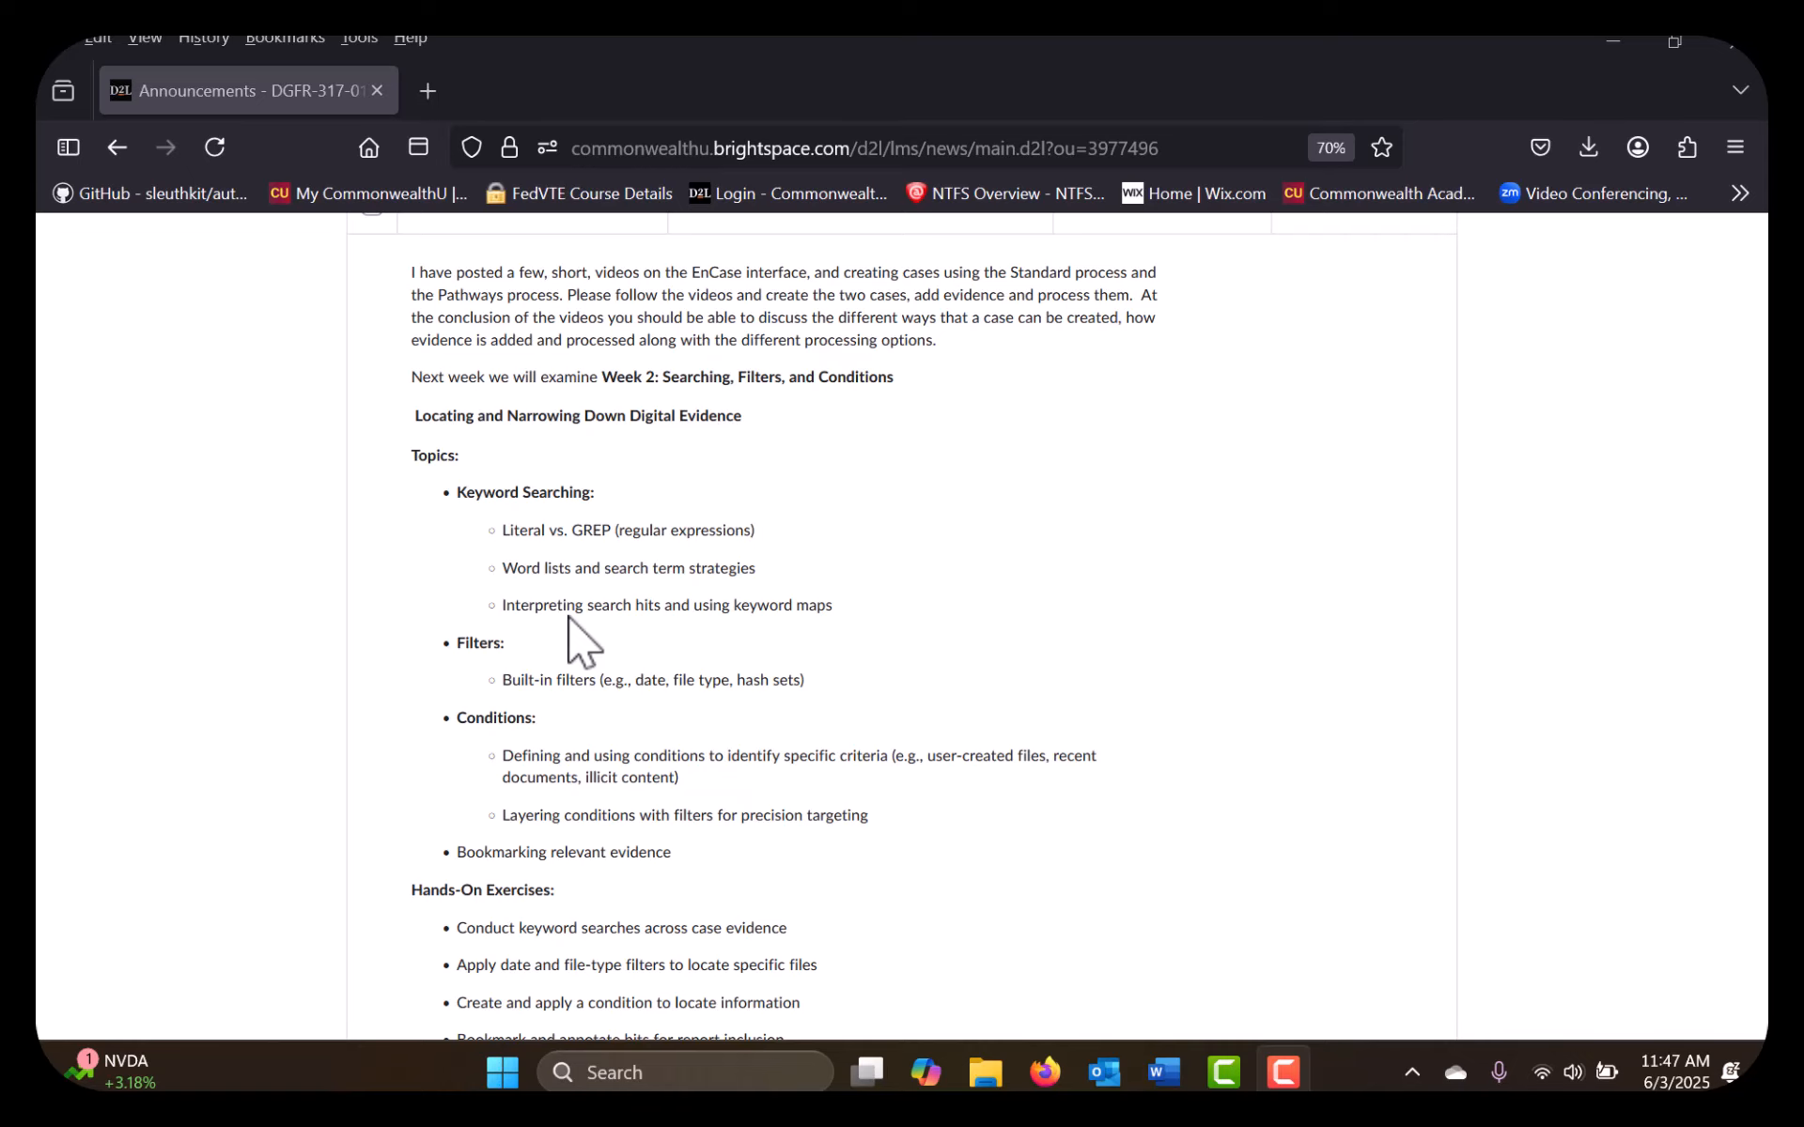
scroll(582, 643, "down", 2)
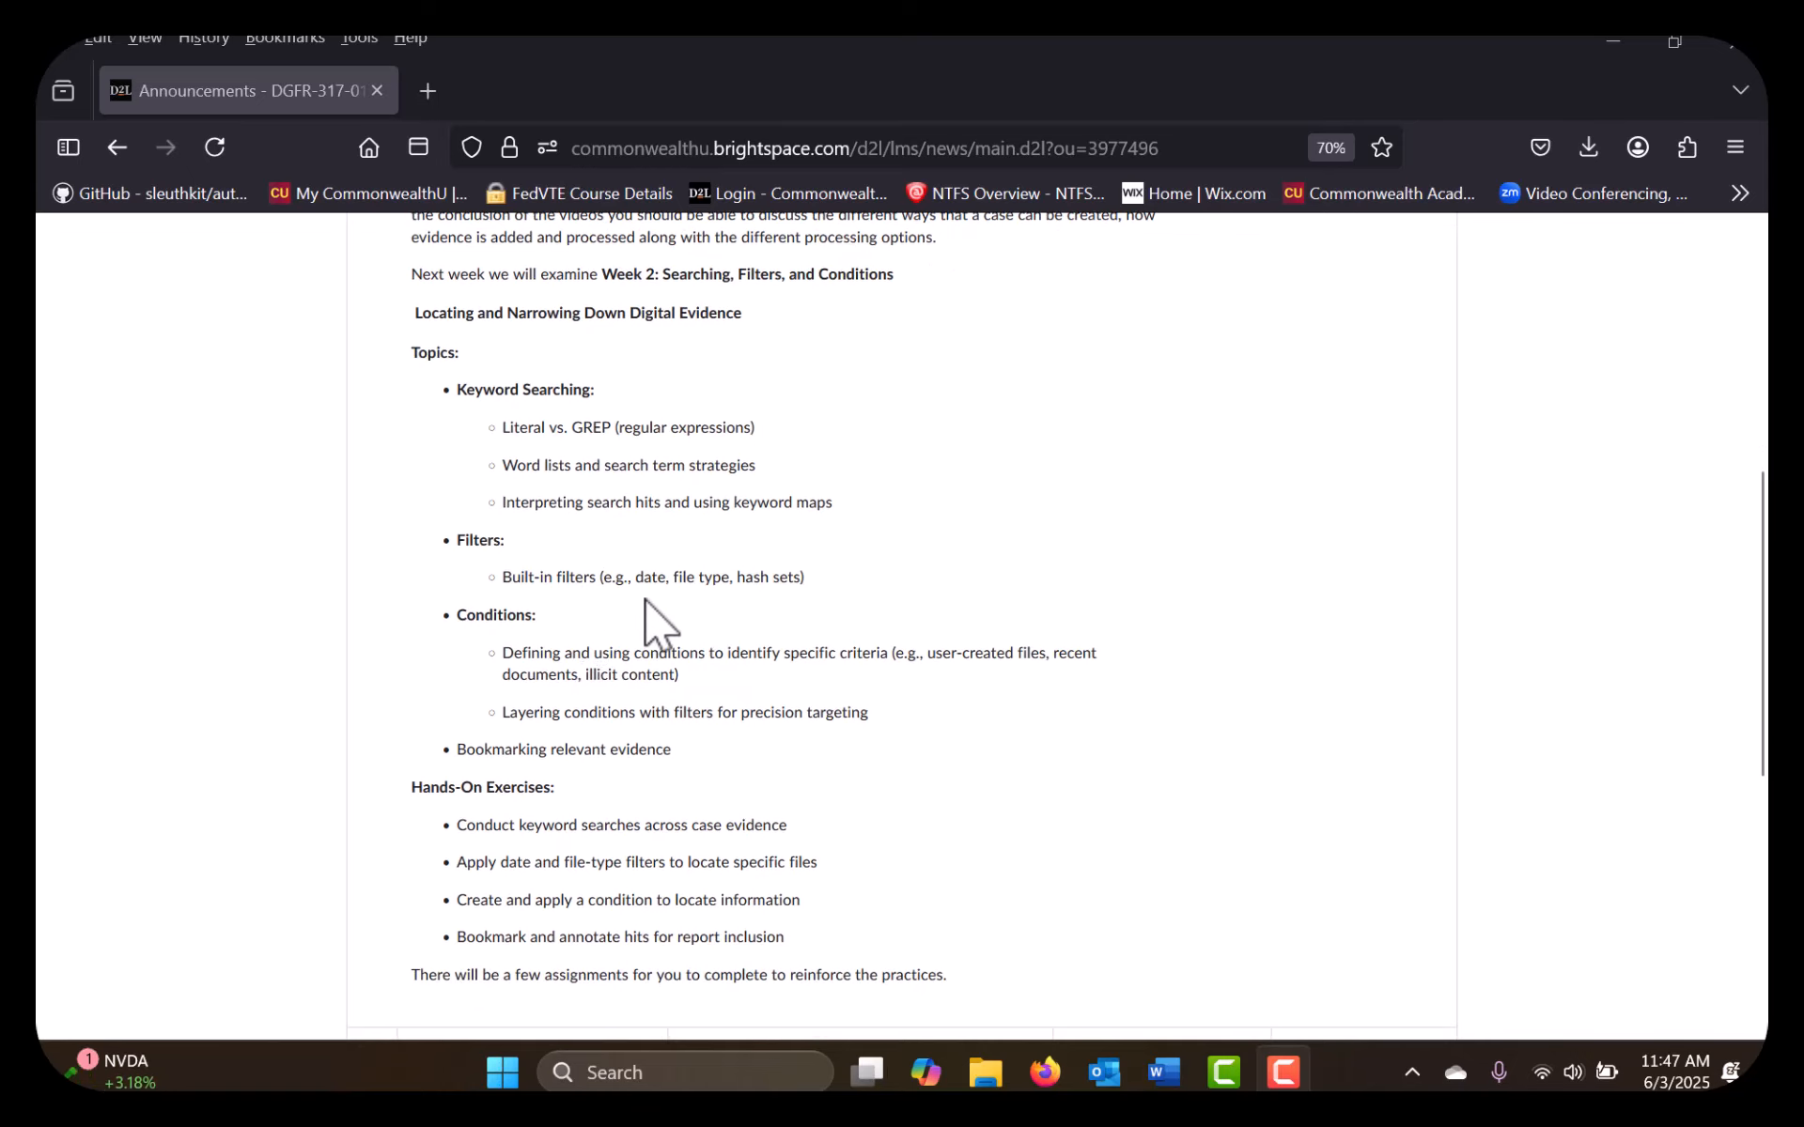
scroll(658, 620, "down", 4)
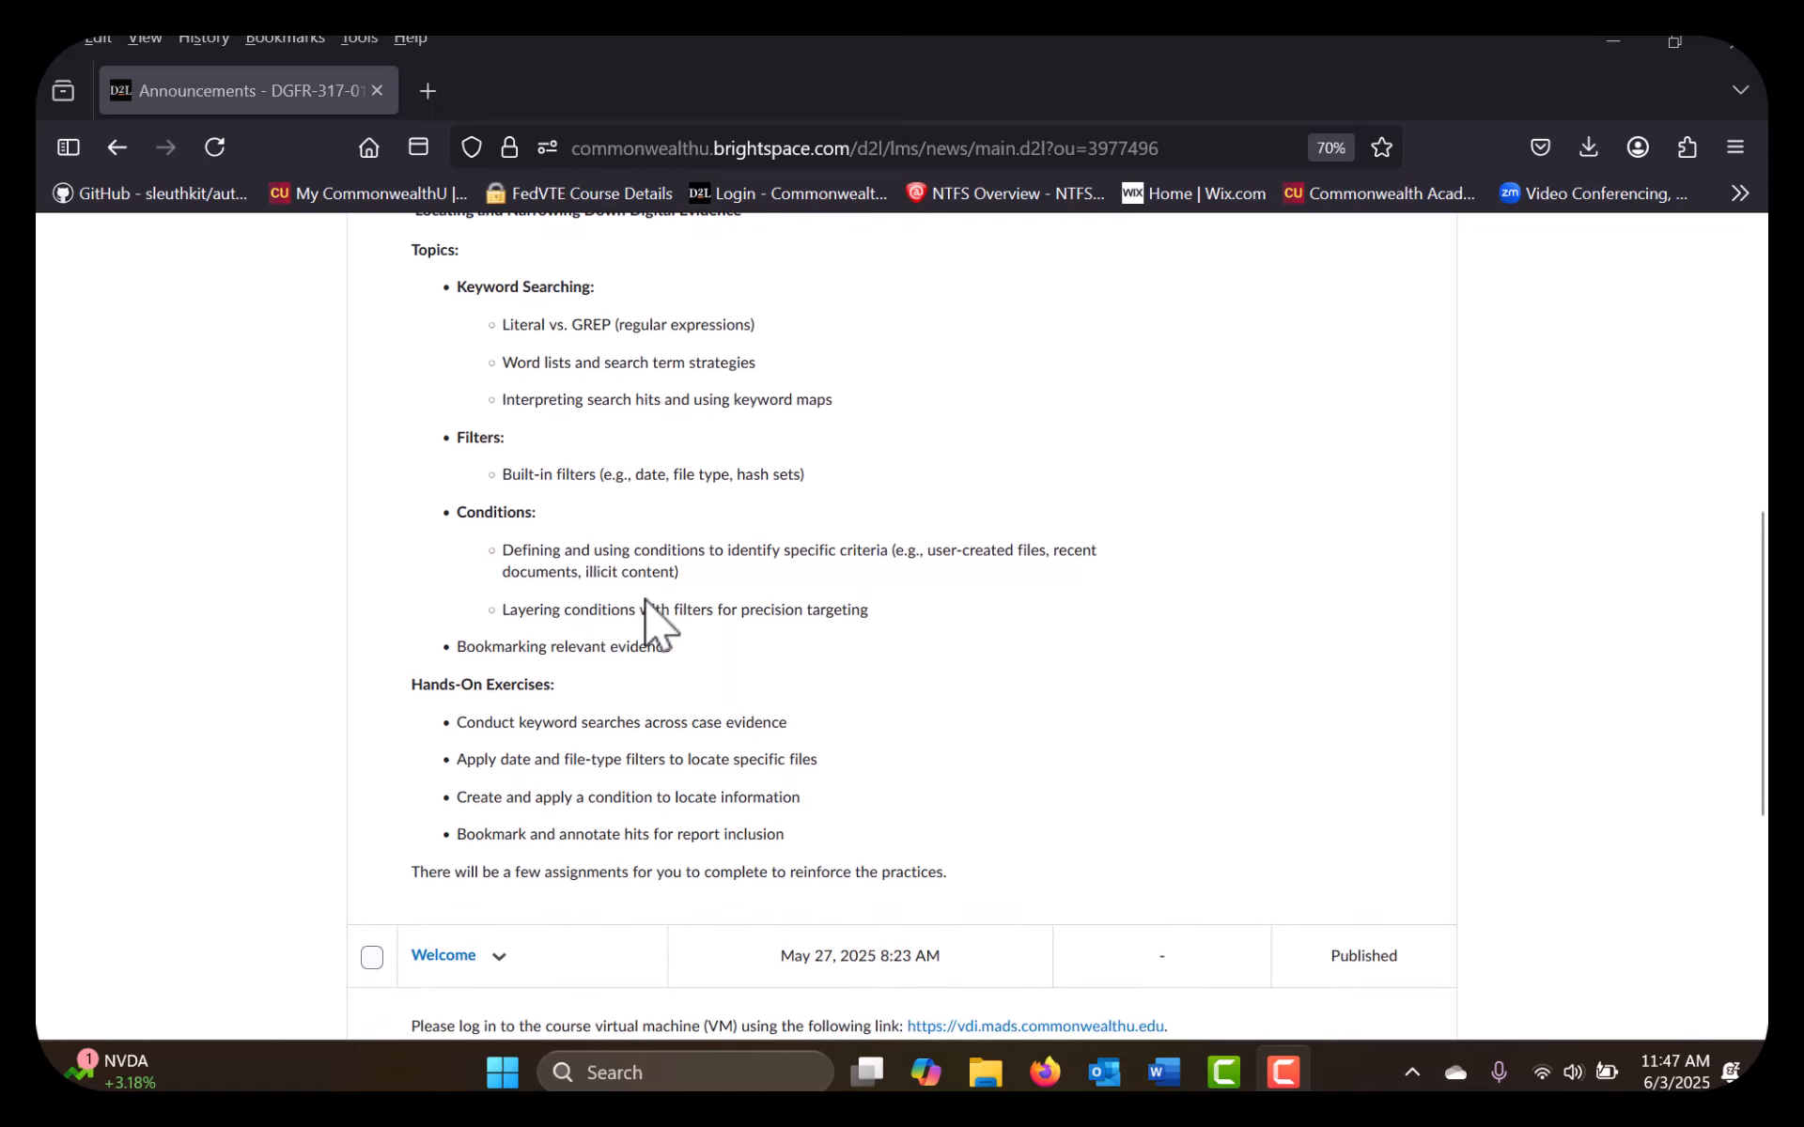
left_click_drag(721, 546, 484, 543)
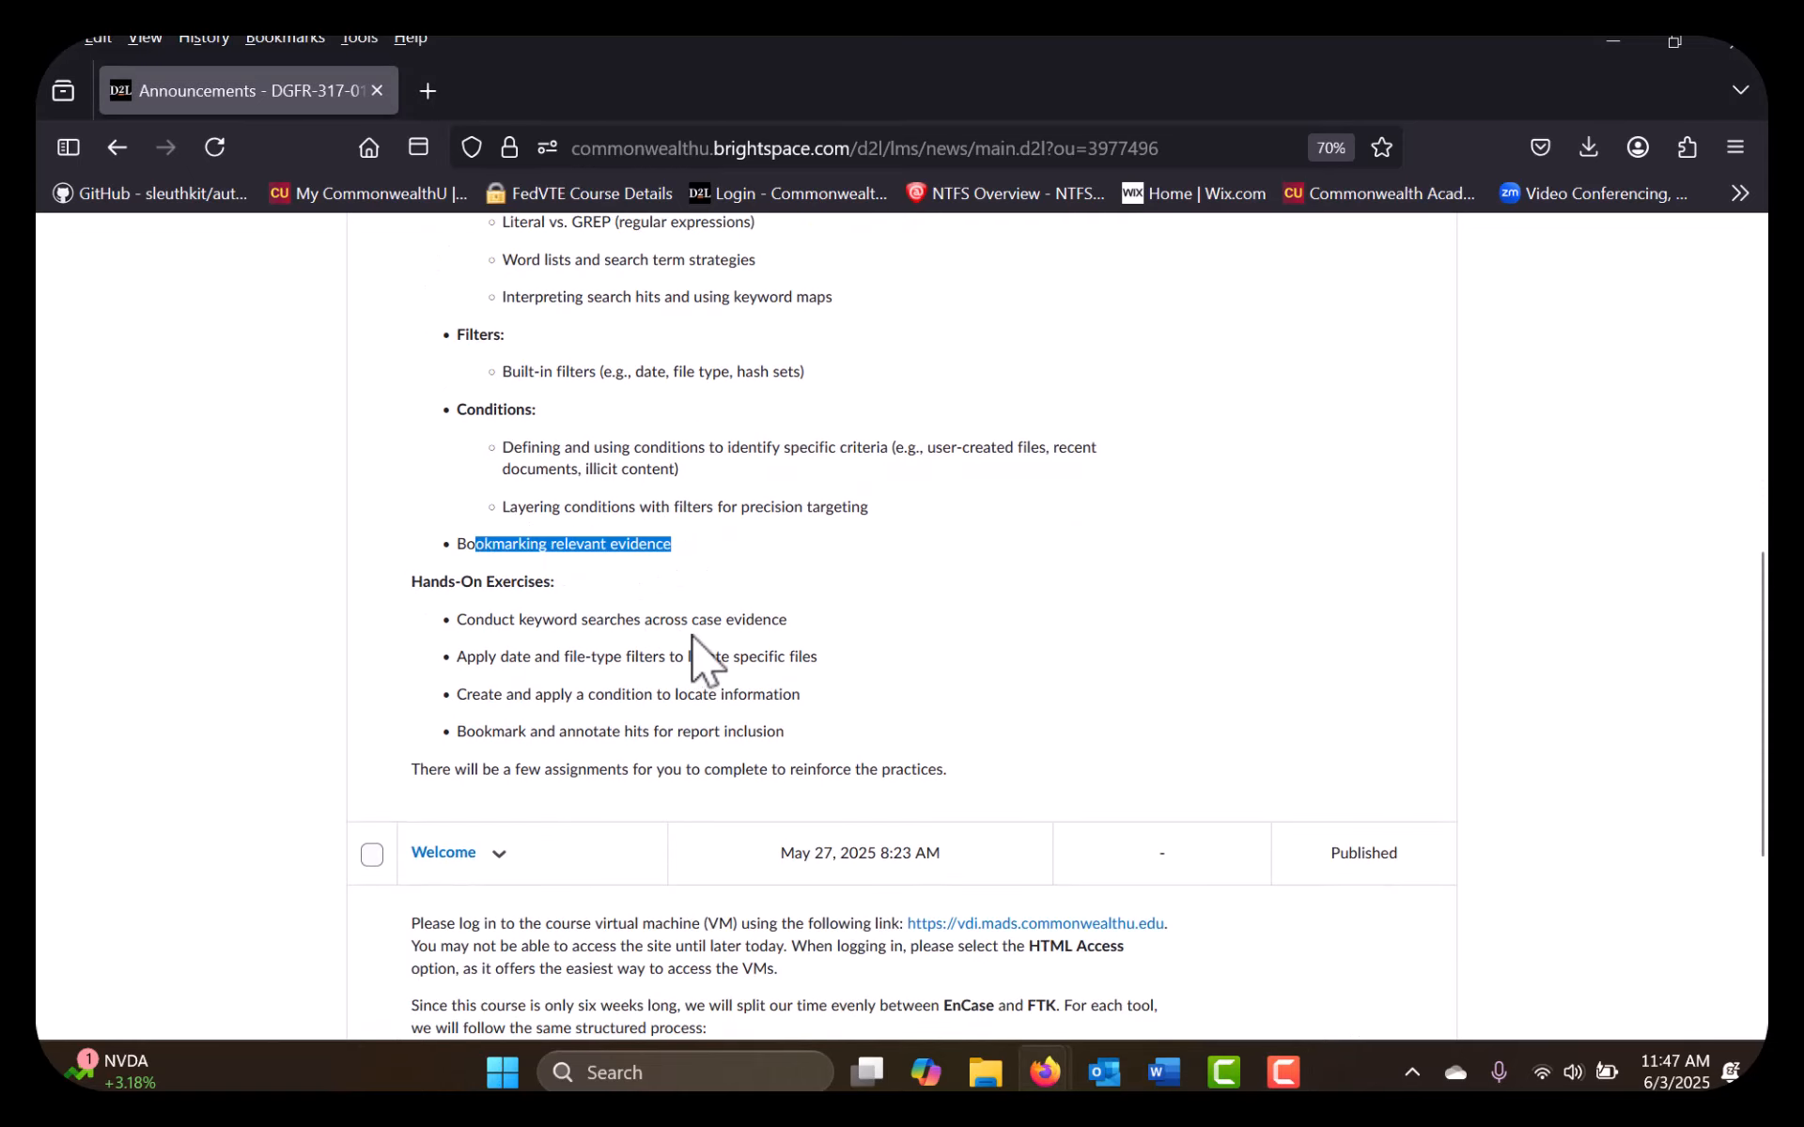
left_click(713, 655)
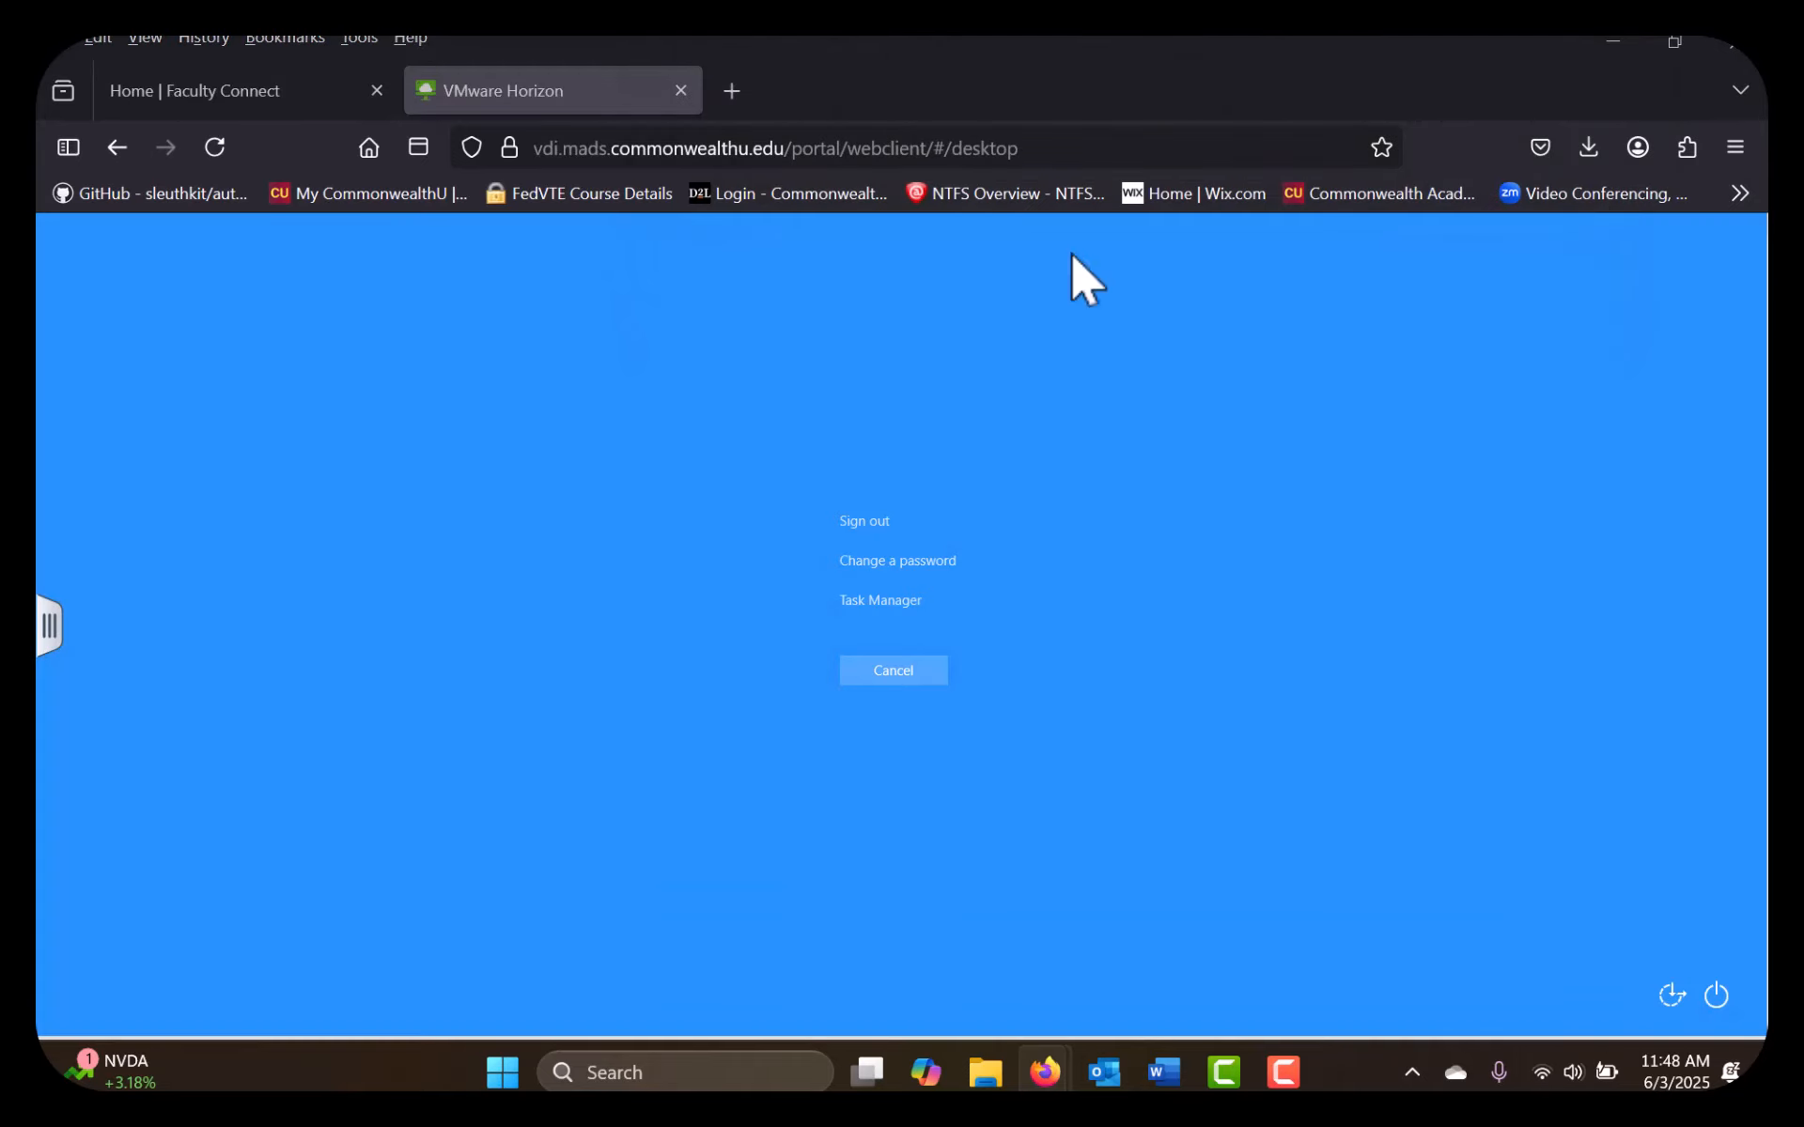
Return from the security screen to the virtual desktop and launch EnCase v25.2, dismissing its What's New window
left_click(890, 672)
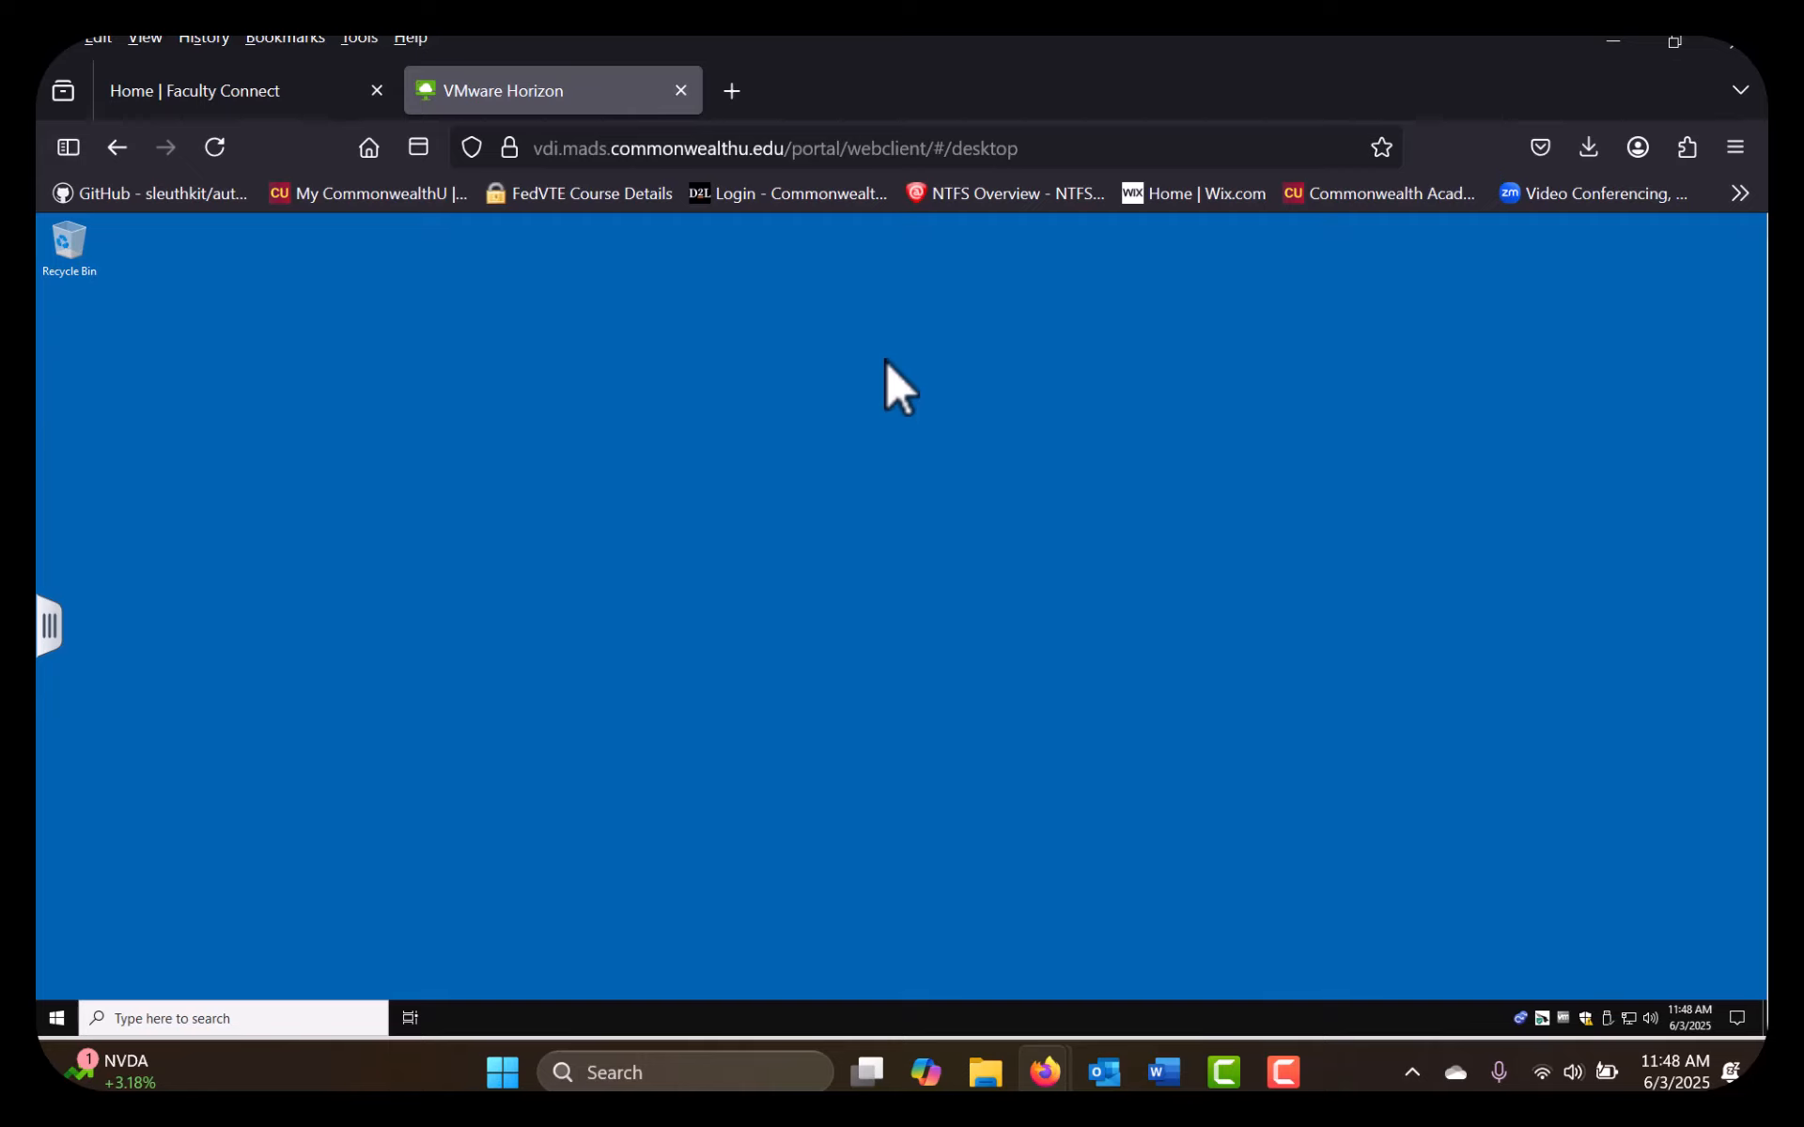
left_click(52, 627)
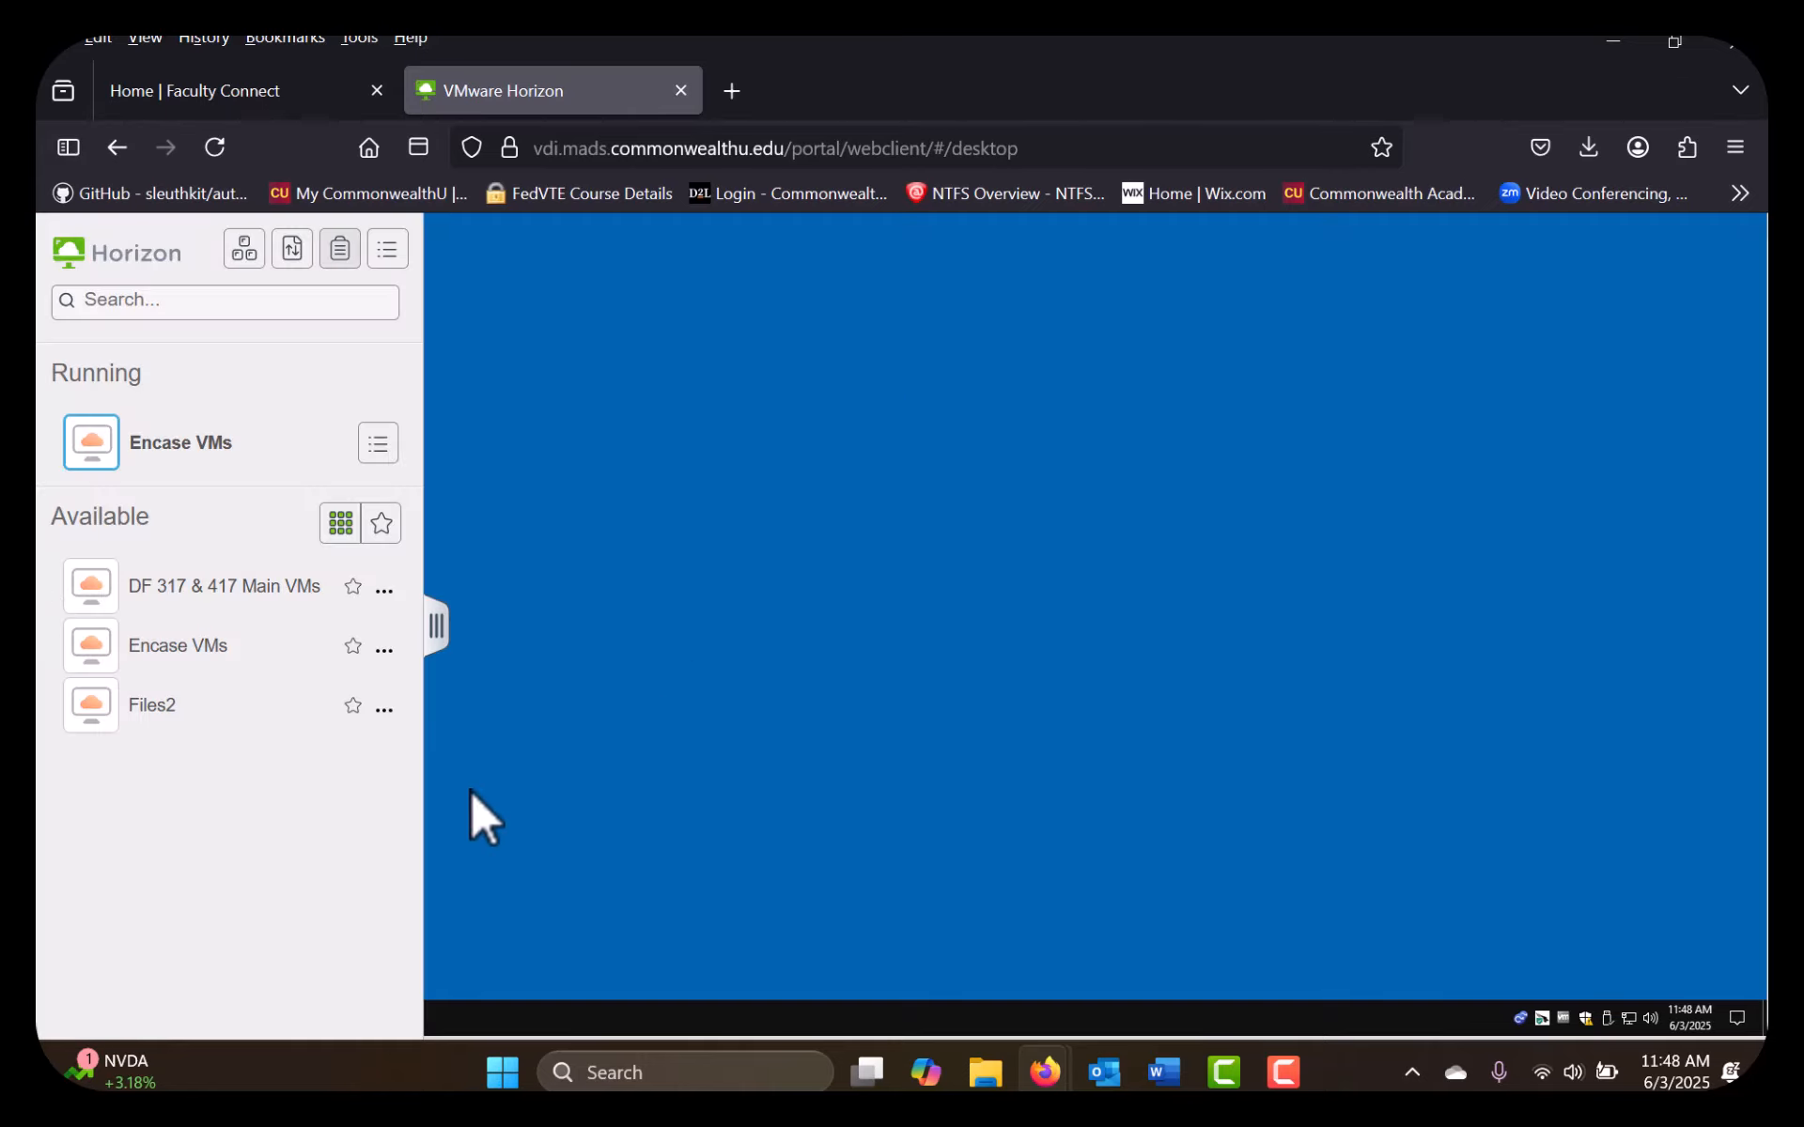
left_click(436, 639)
left_click(56, 1018)
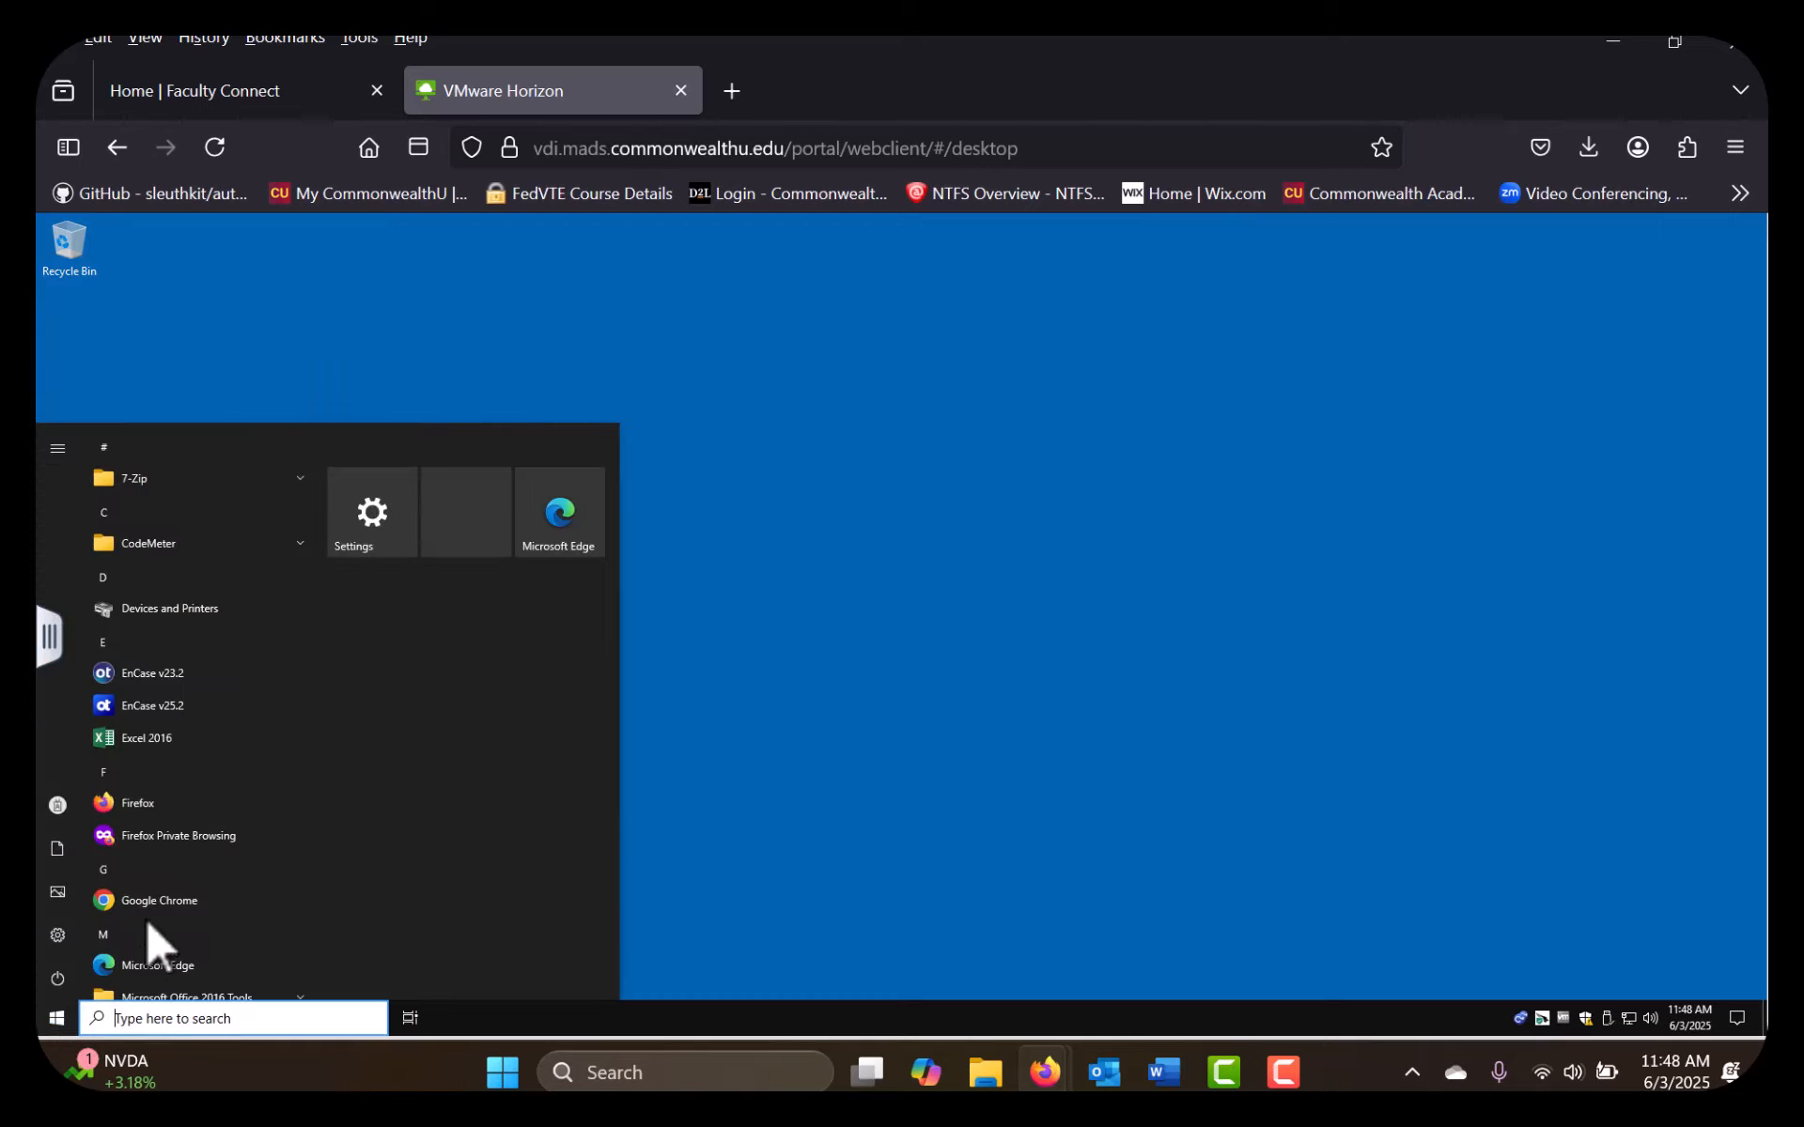
left_click(172, 712)
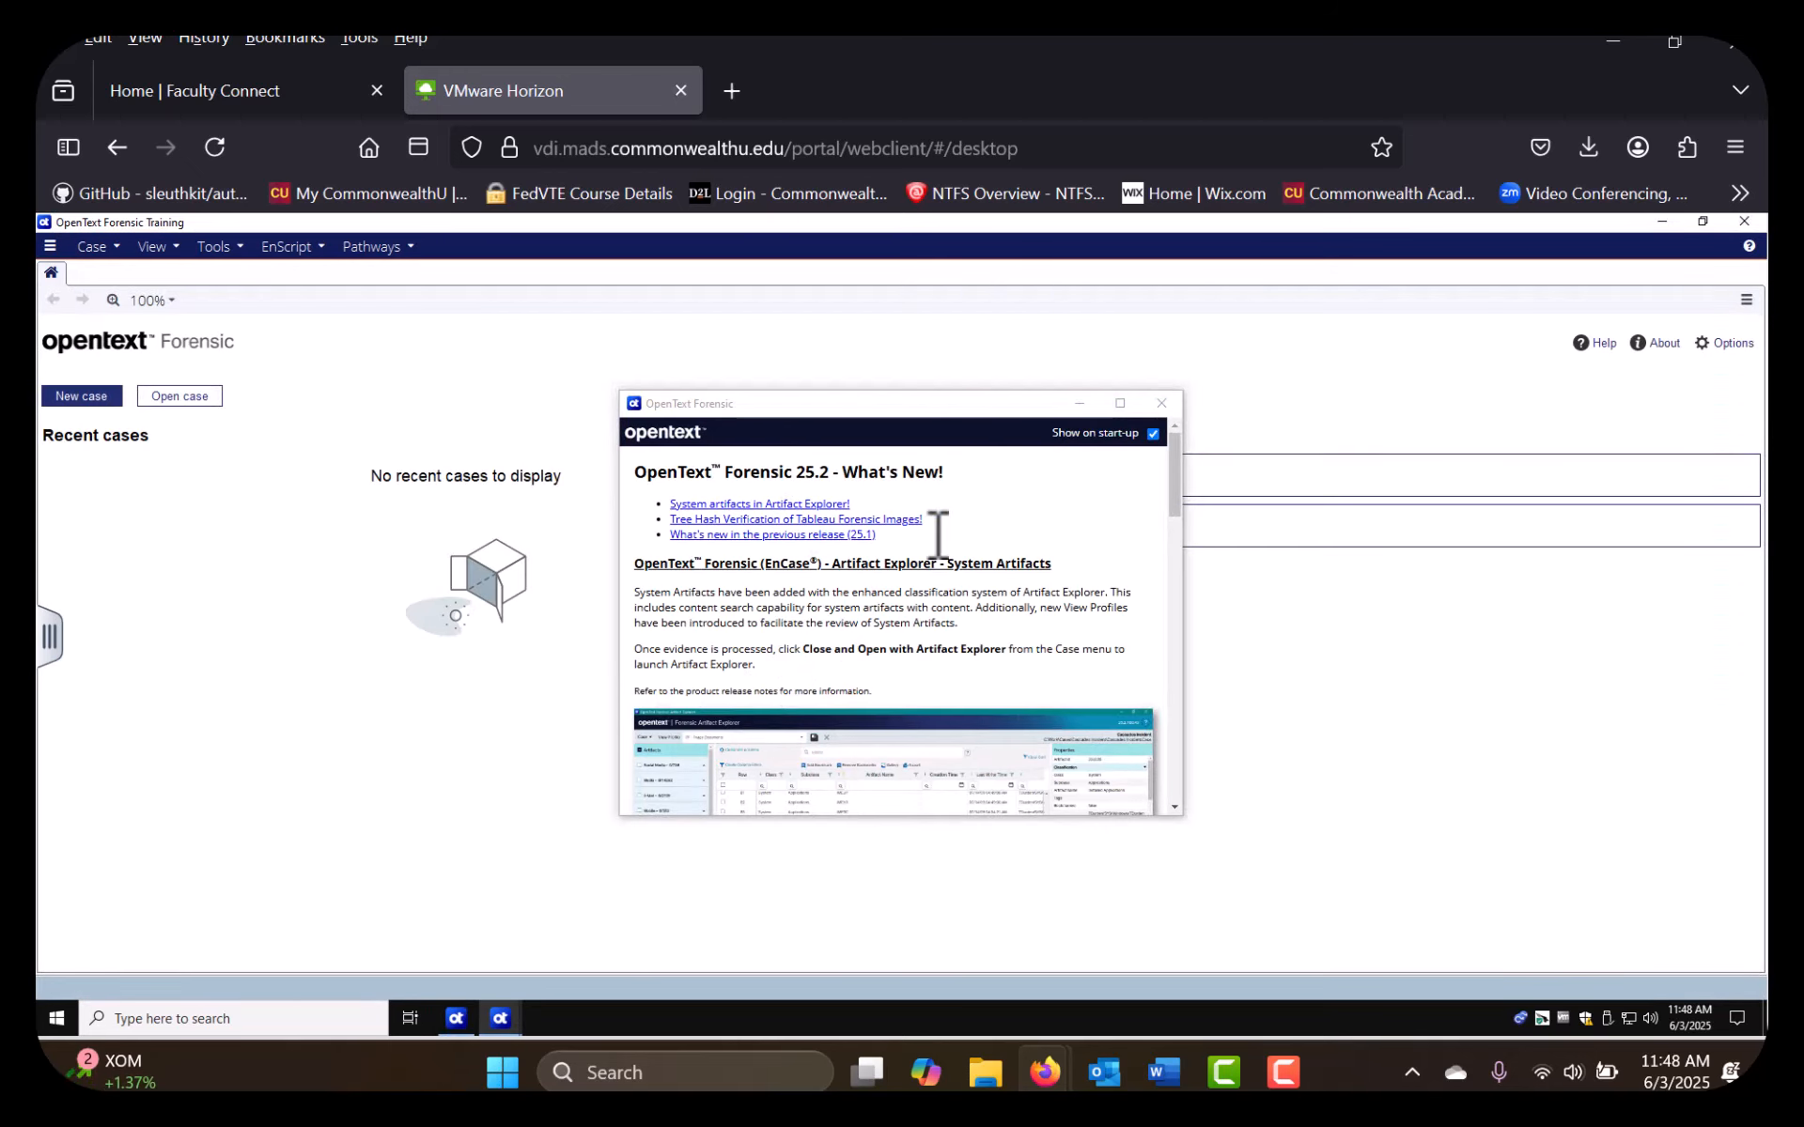
left_click(1162, 404)
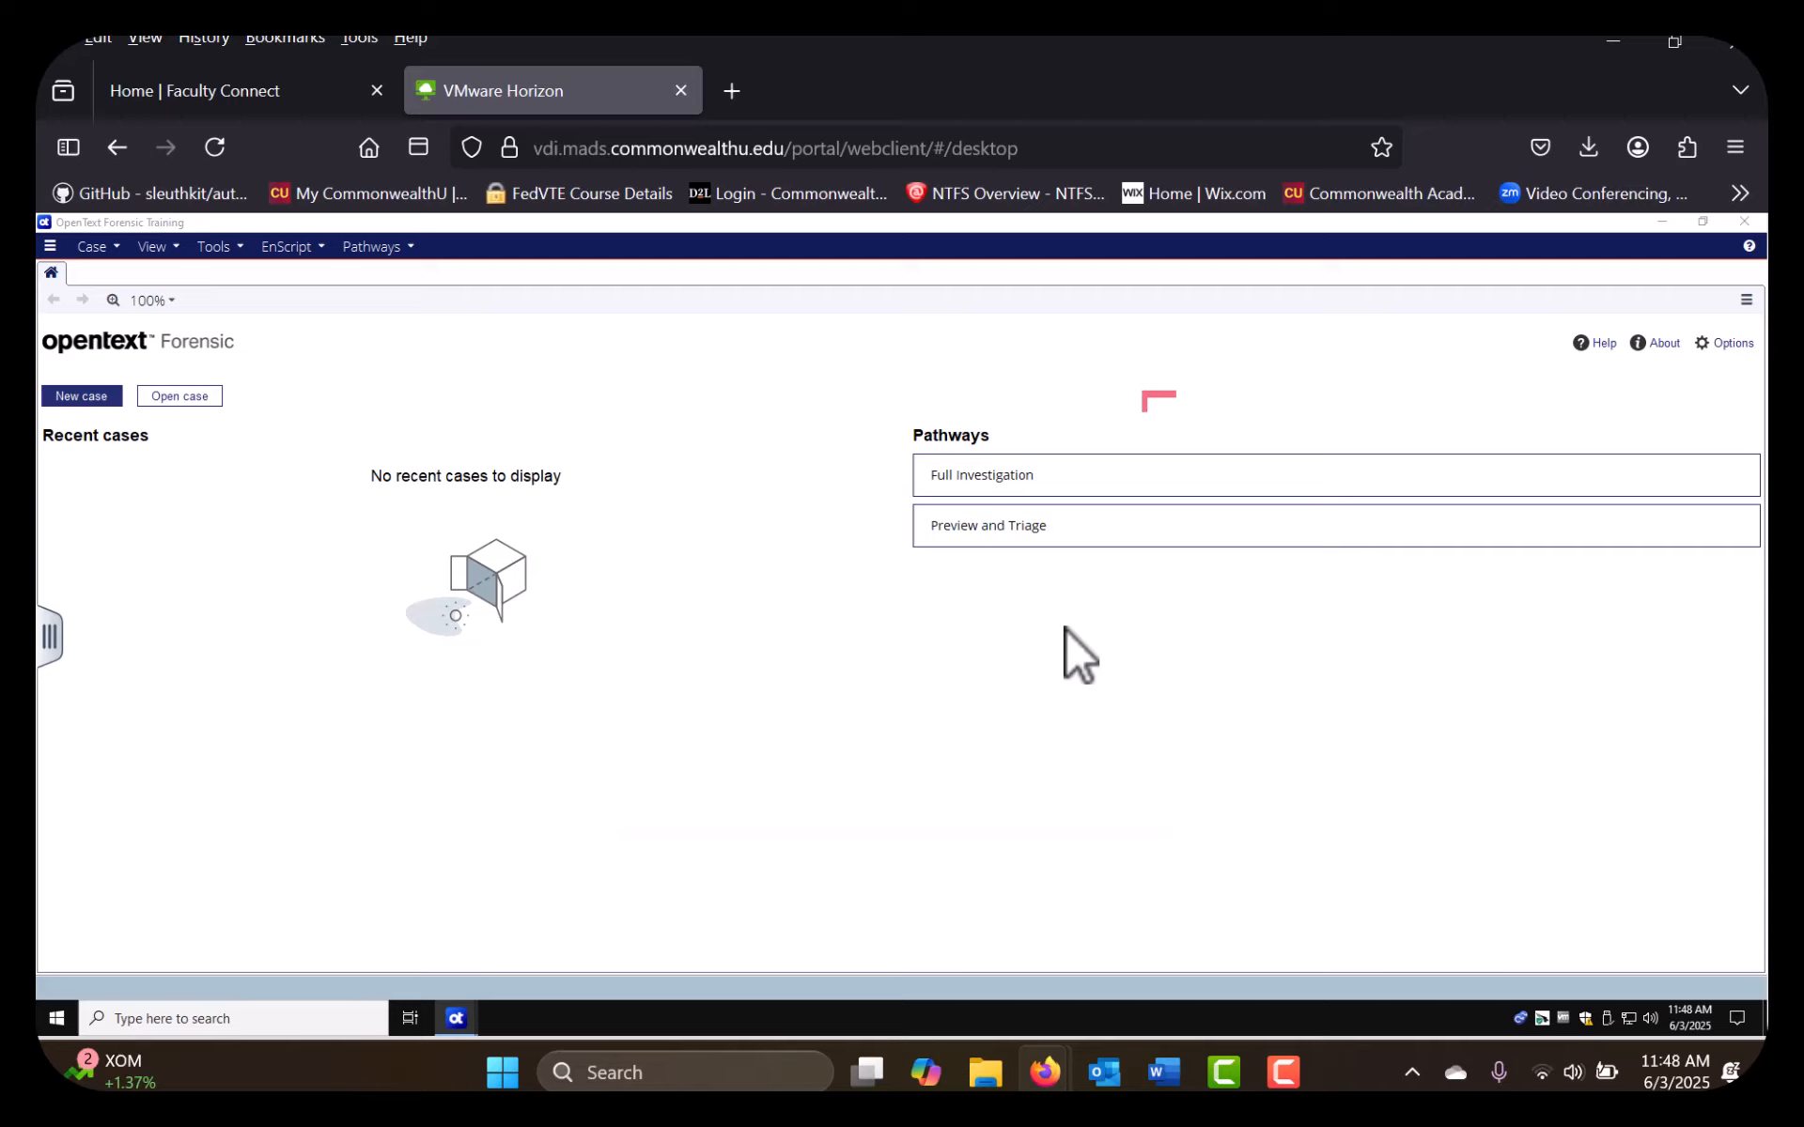
Minimize the forensic program and close two of the OpenText Forensic Training windows from the open-windows overview
left_click(1662, 221)
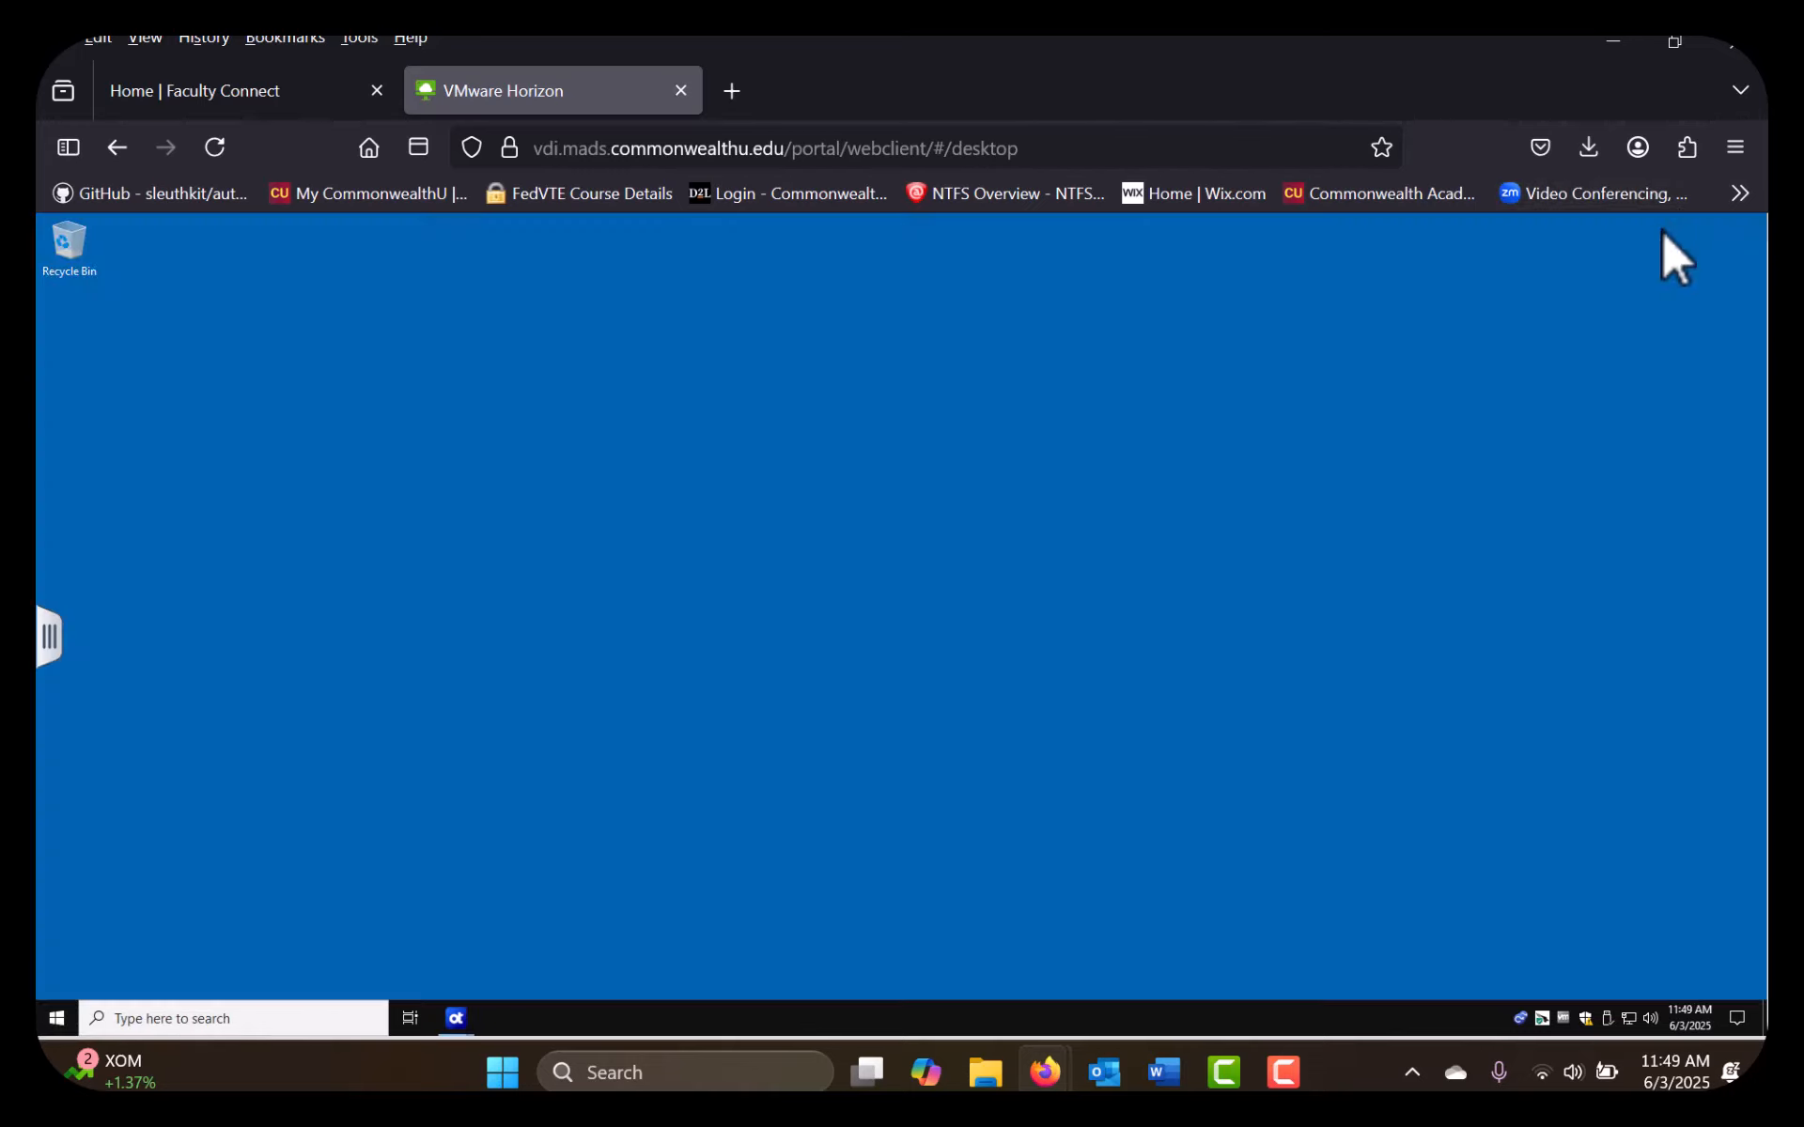
left_click(410, 1024)
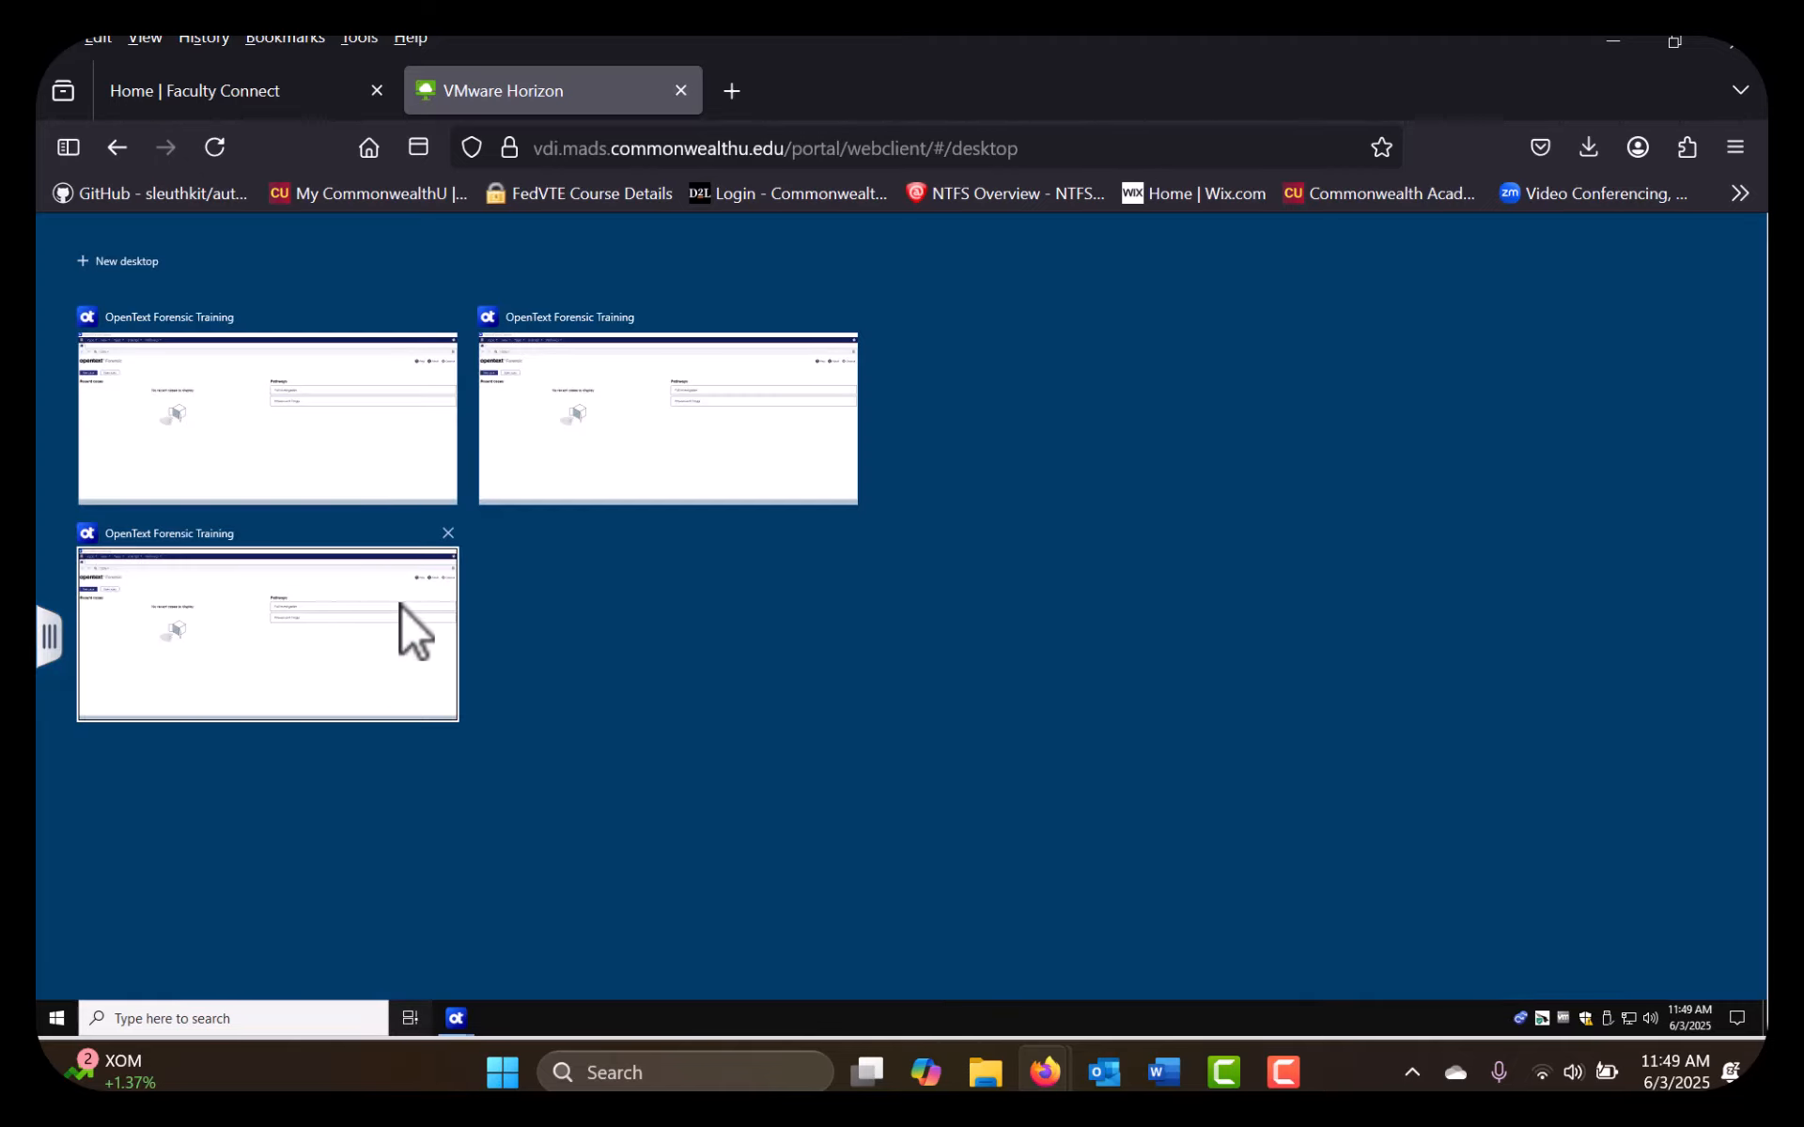
left_click(451, 530)
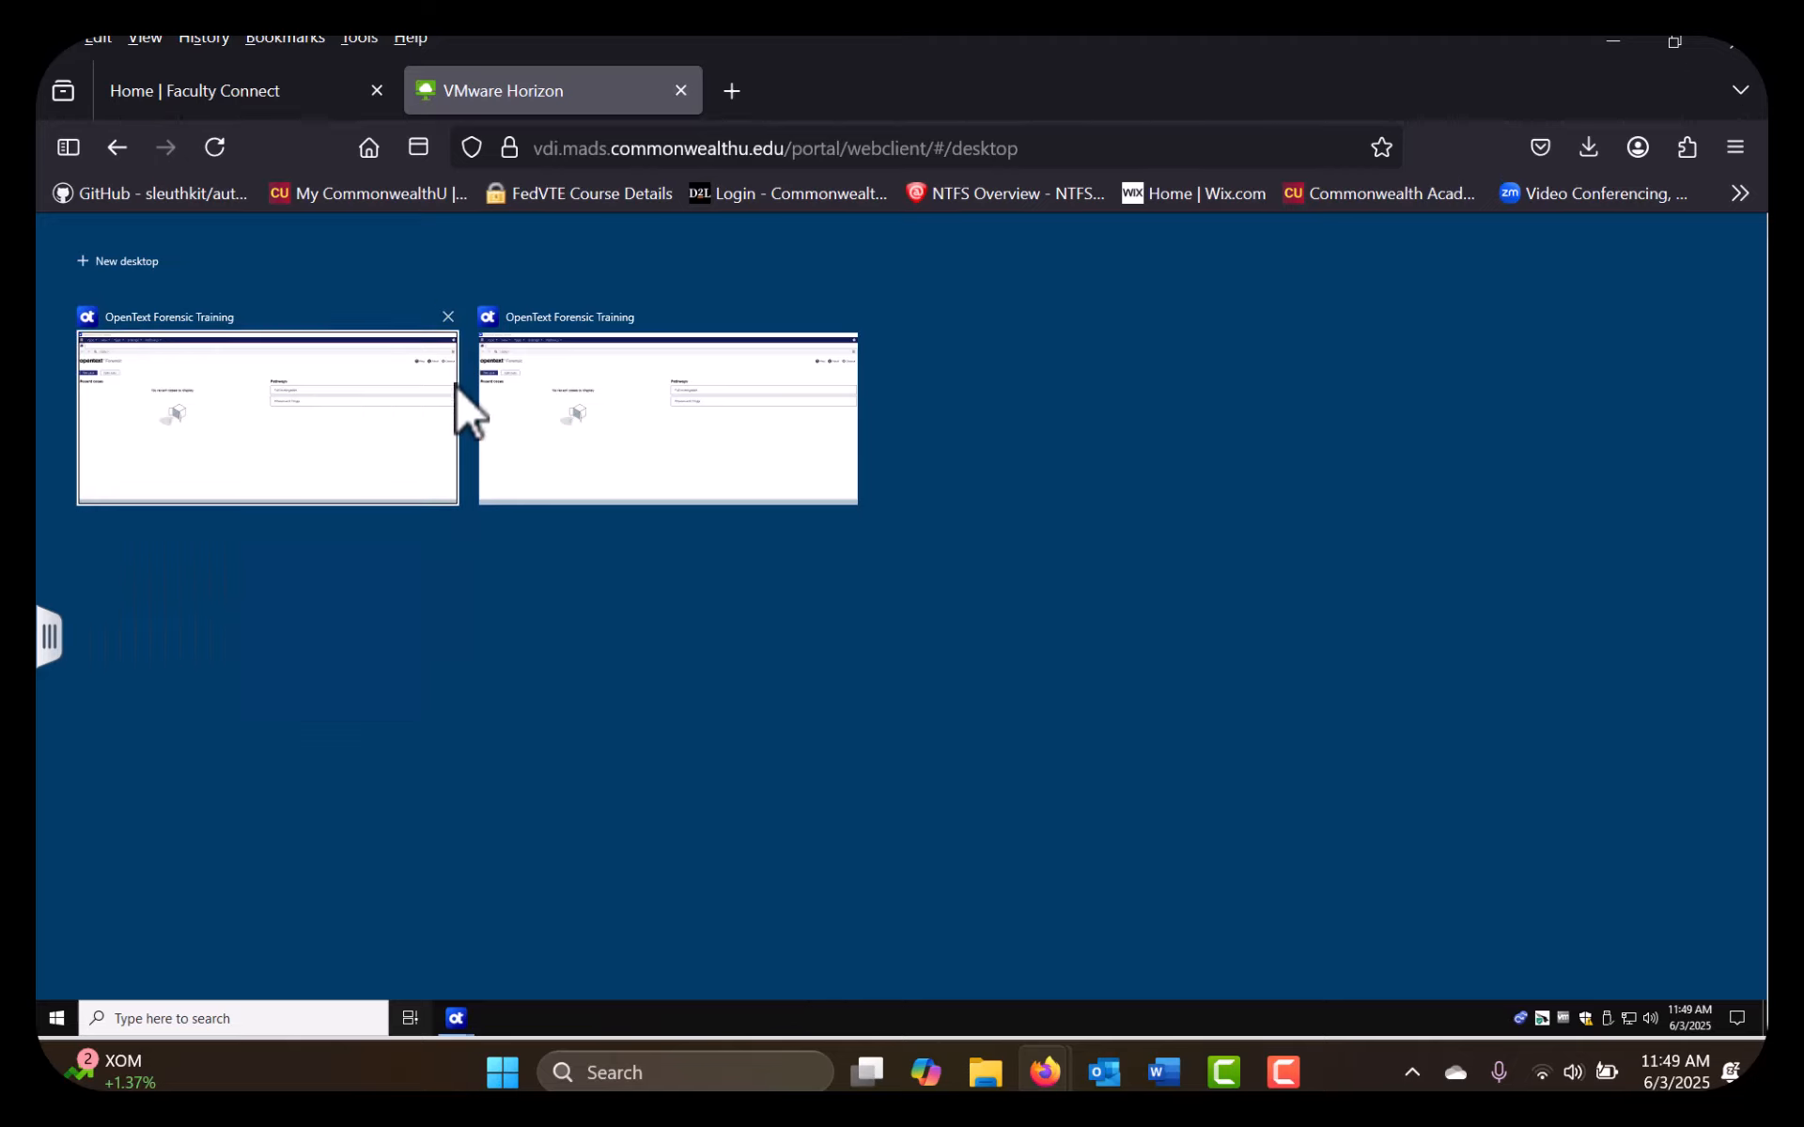
left_click(448, 317)
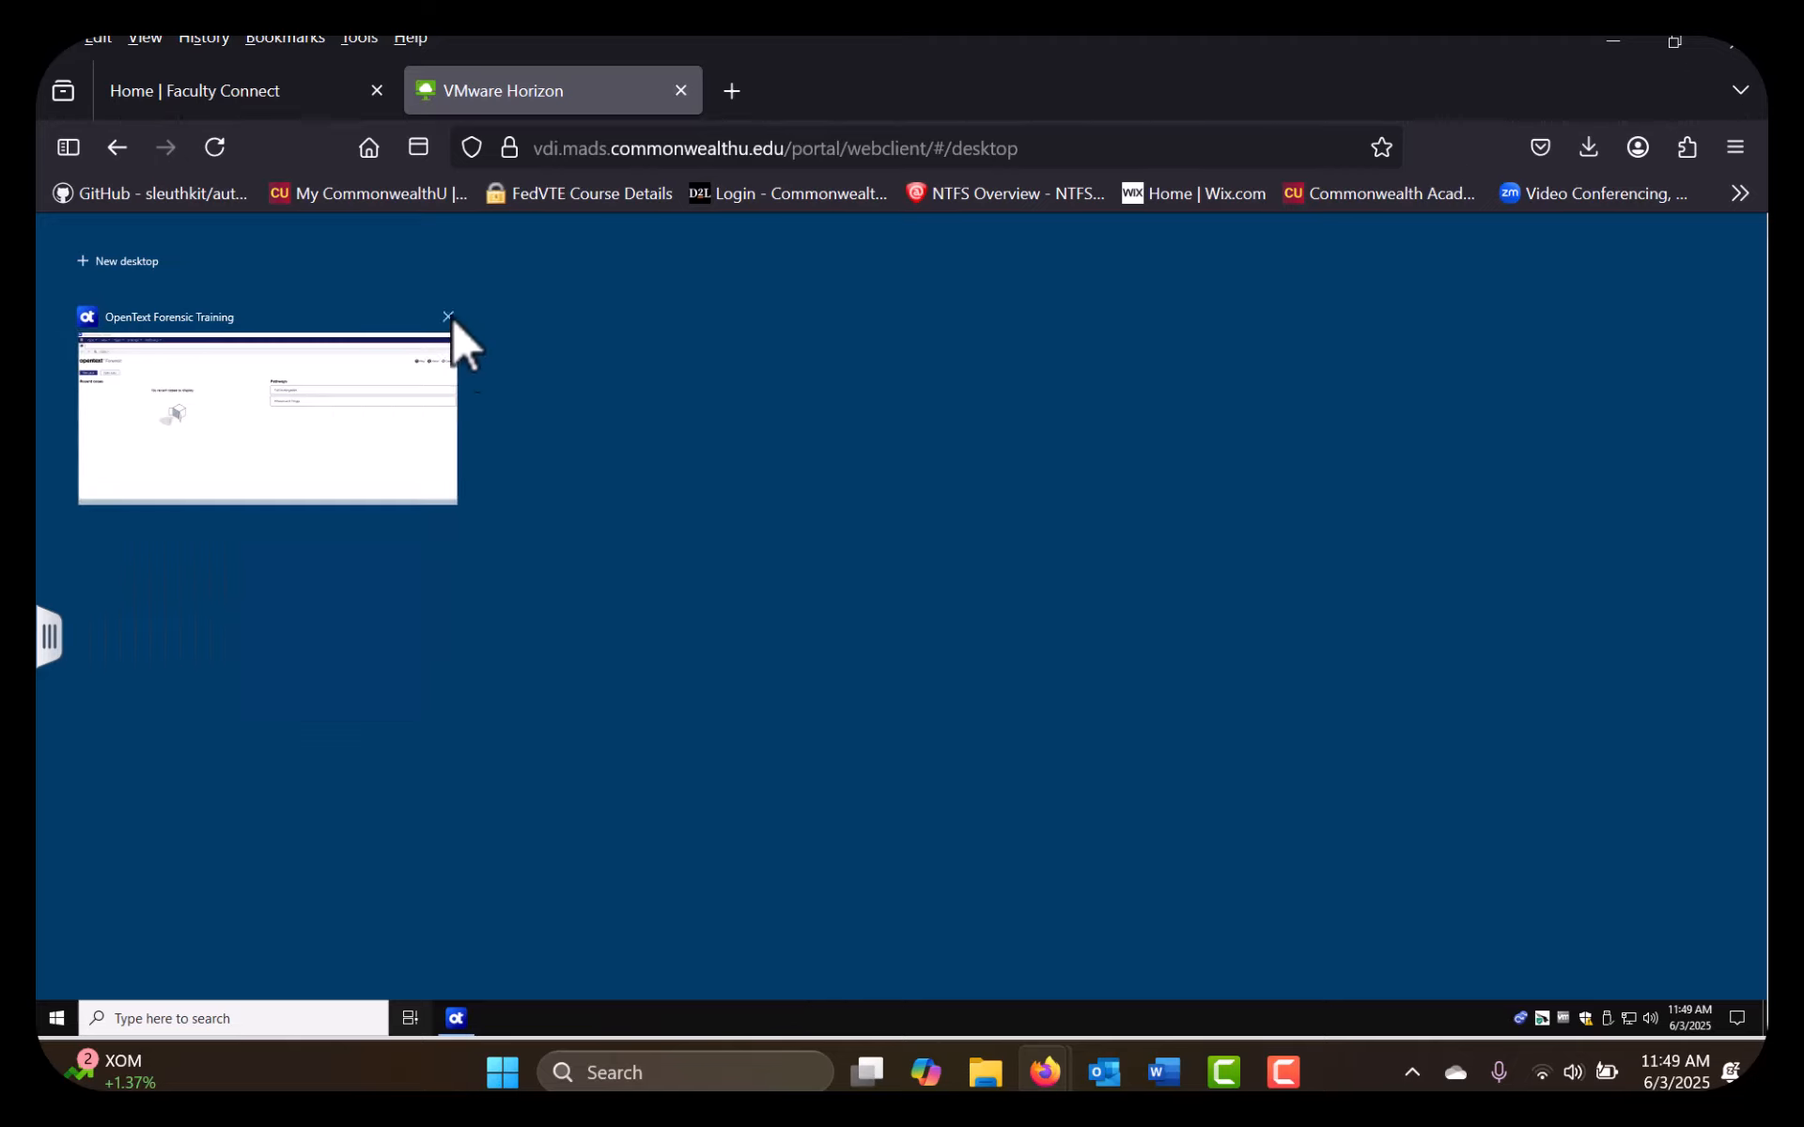
left_click(674, 599)
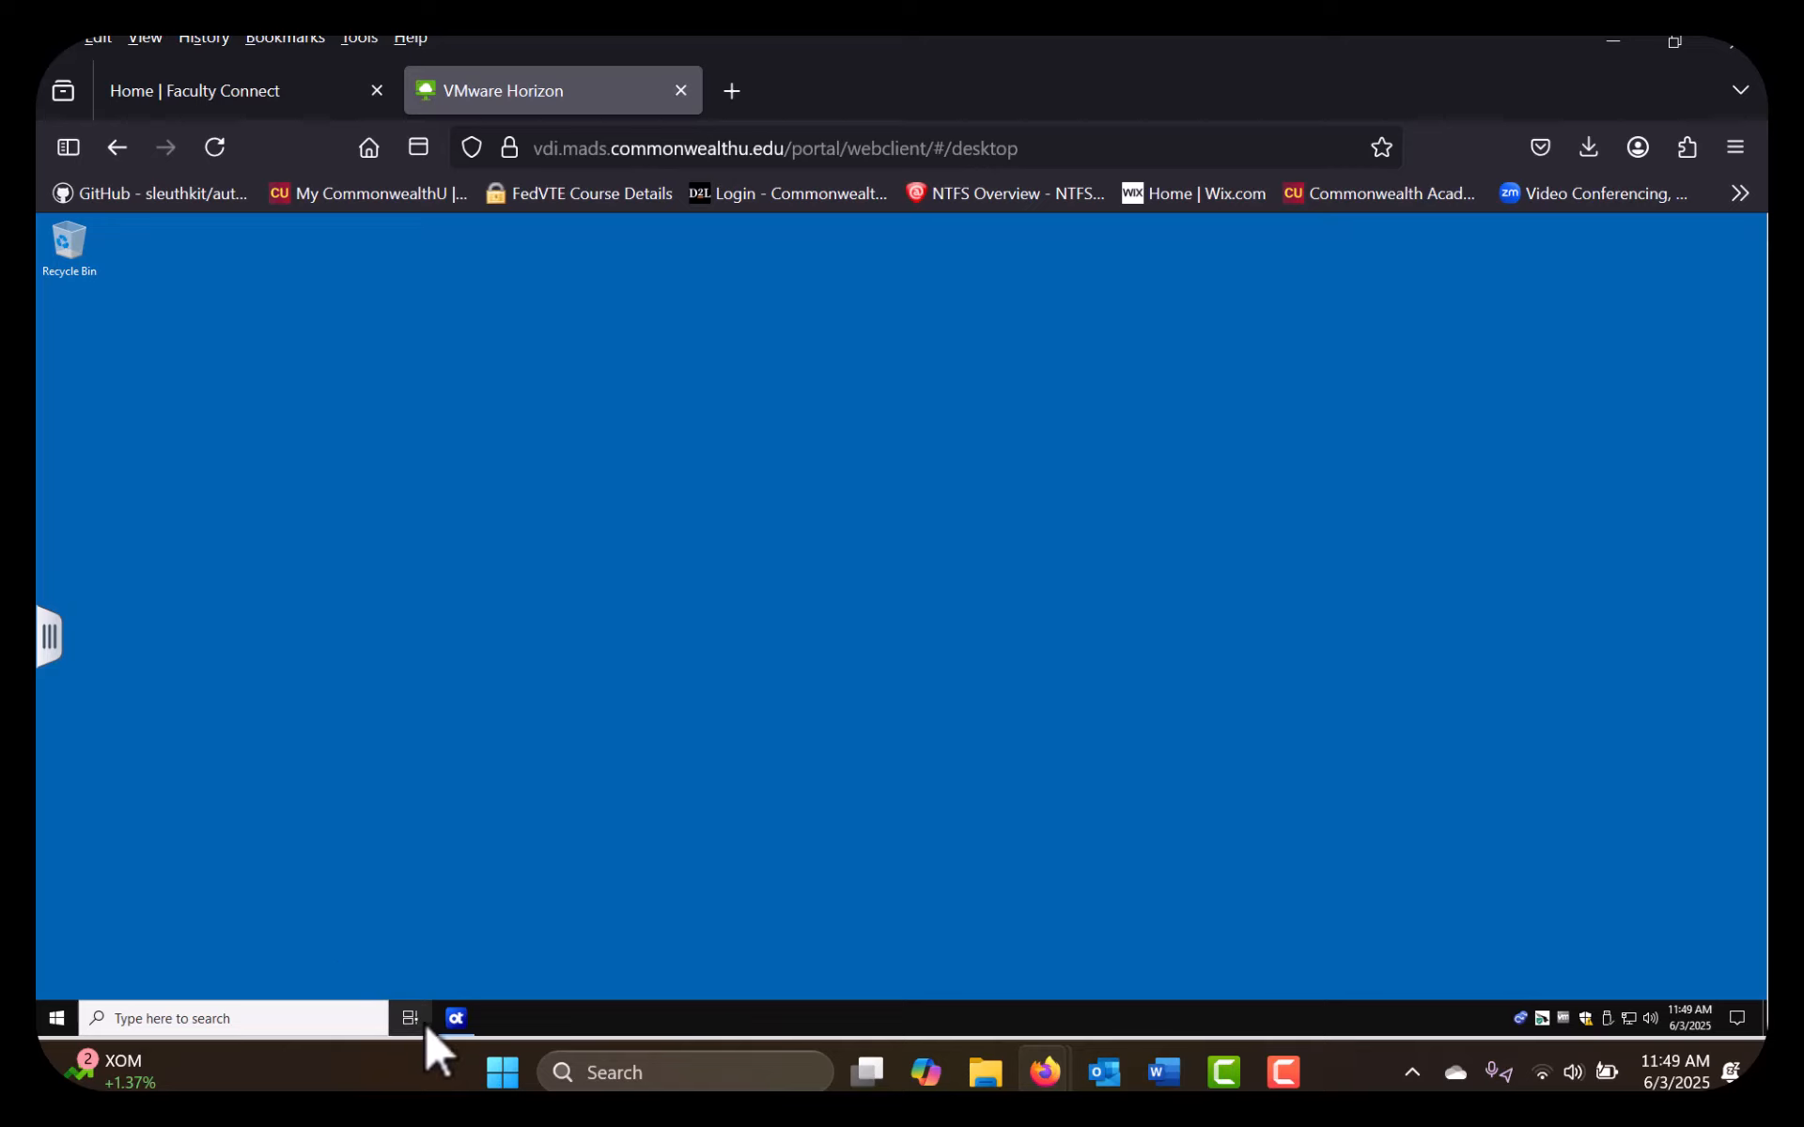
Launch EnCase v23.2 on the virtual desktop and maximize its window
left_click(56, 1017)
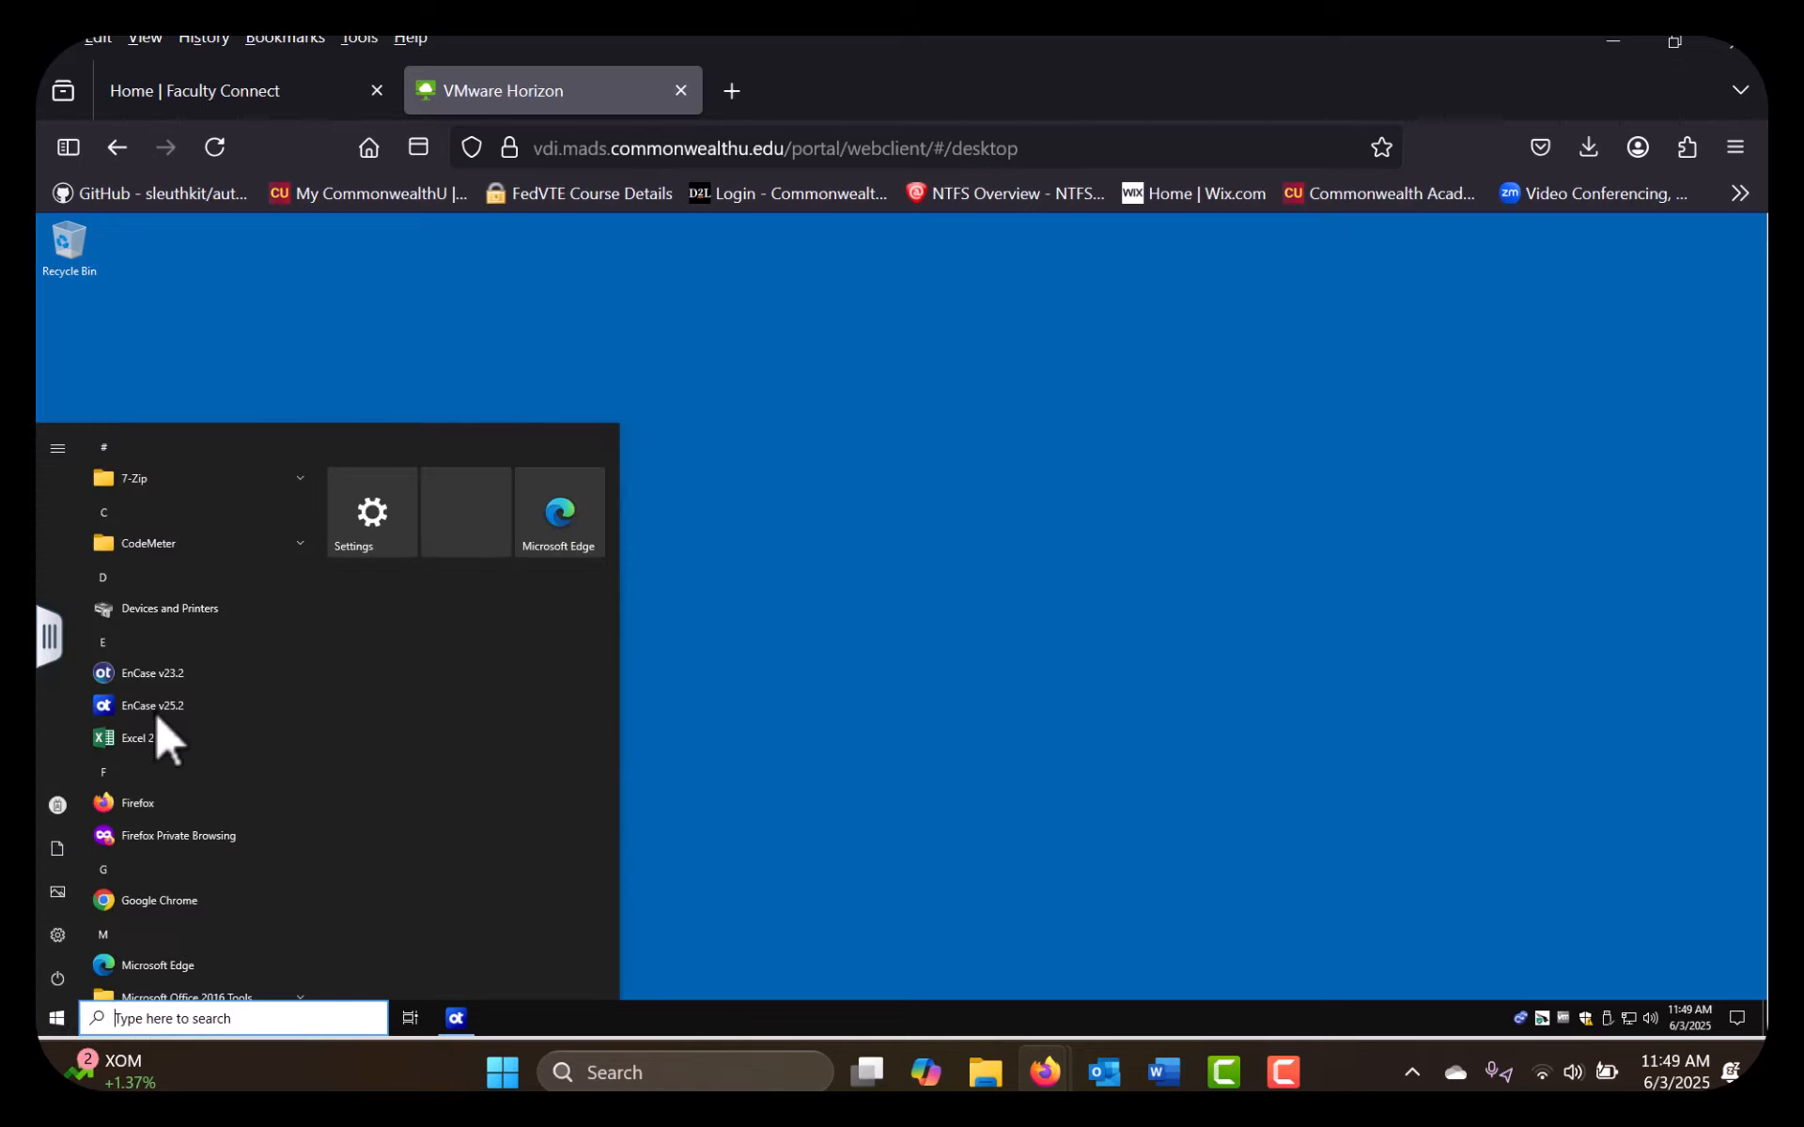
left_click(158, 674)
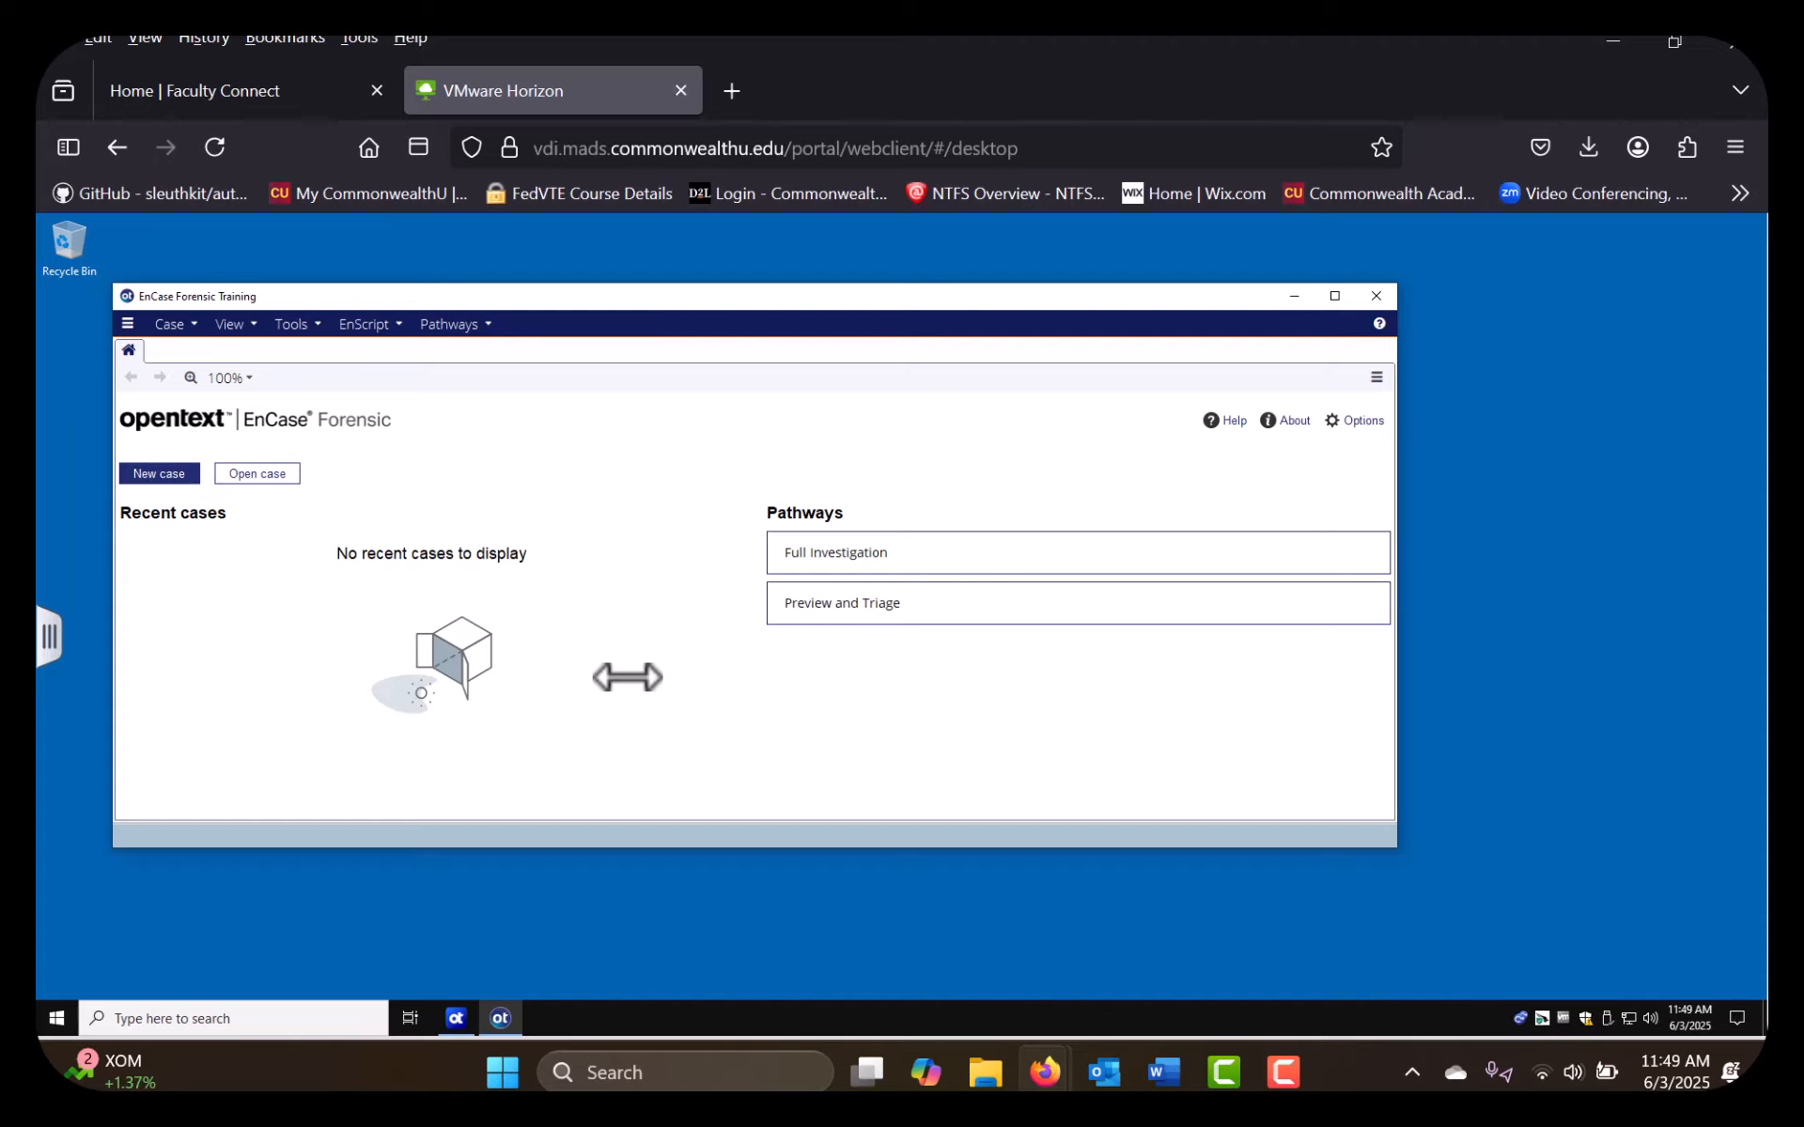
left_click(1335, 297)
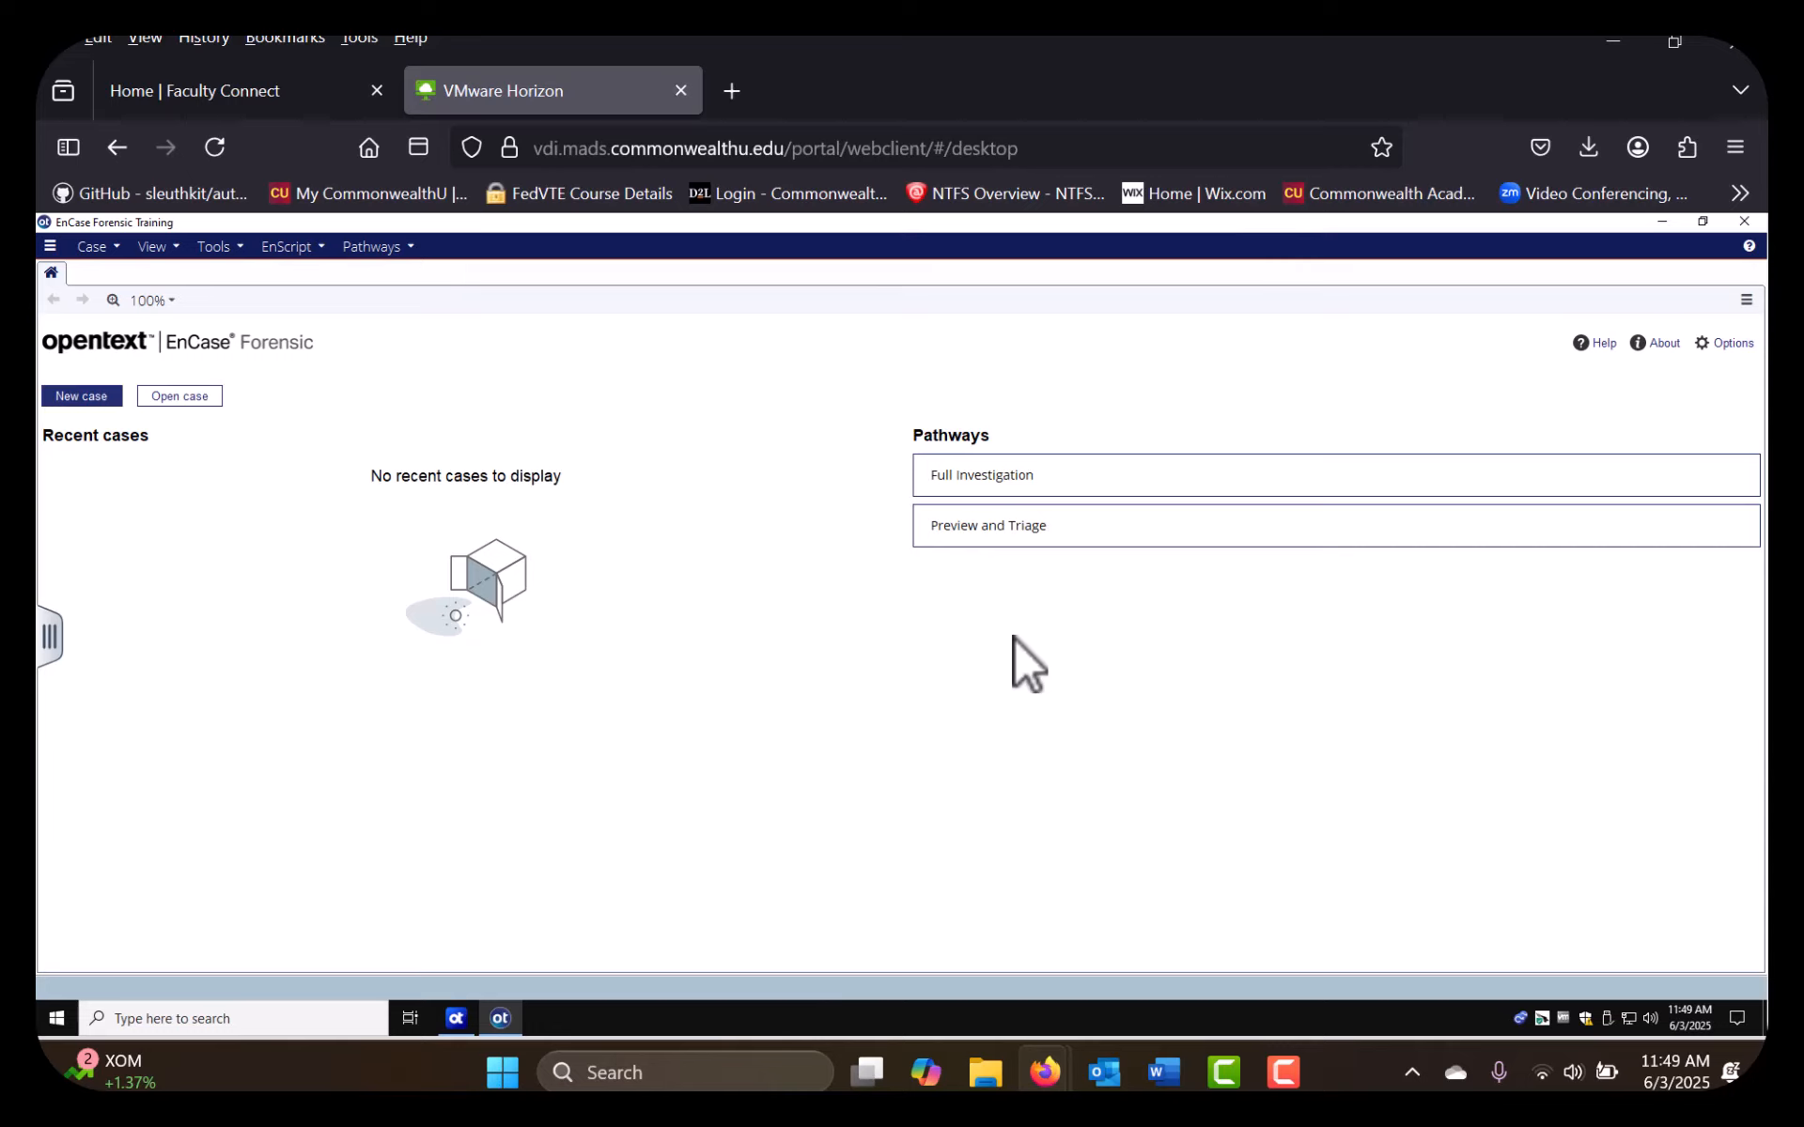
Try to open the Desktop folder in the virtual machine's File Explorer and close the window
left_click(196, 1019)
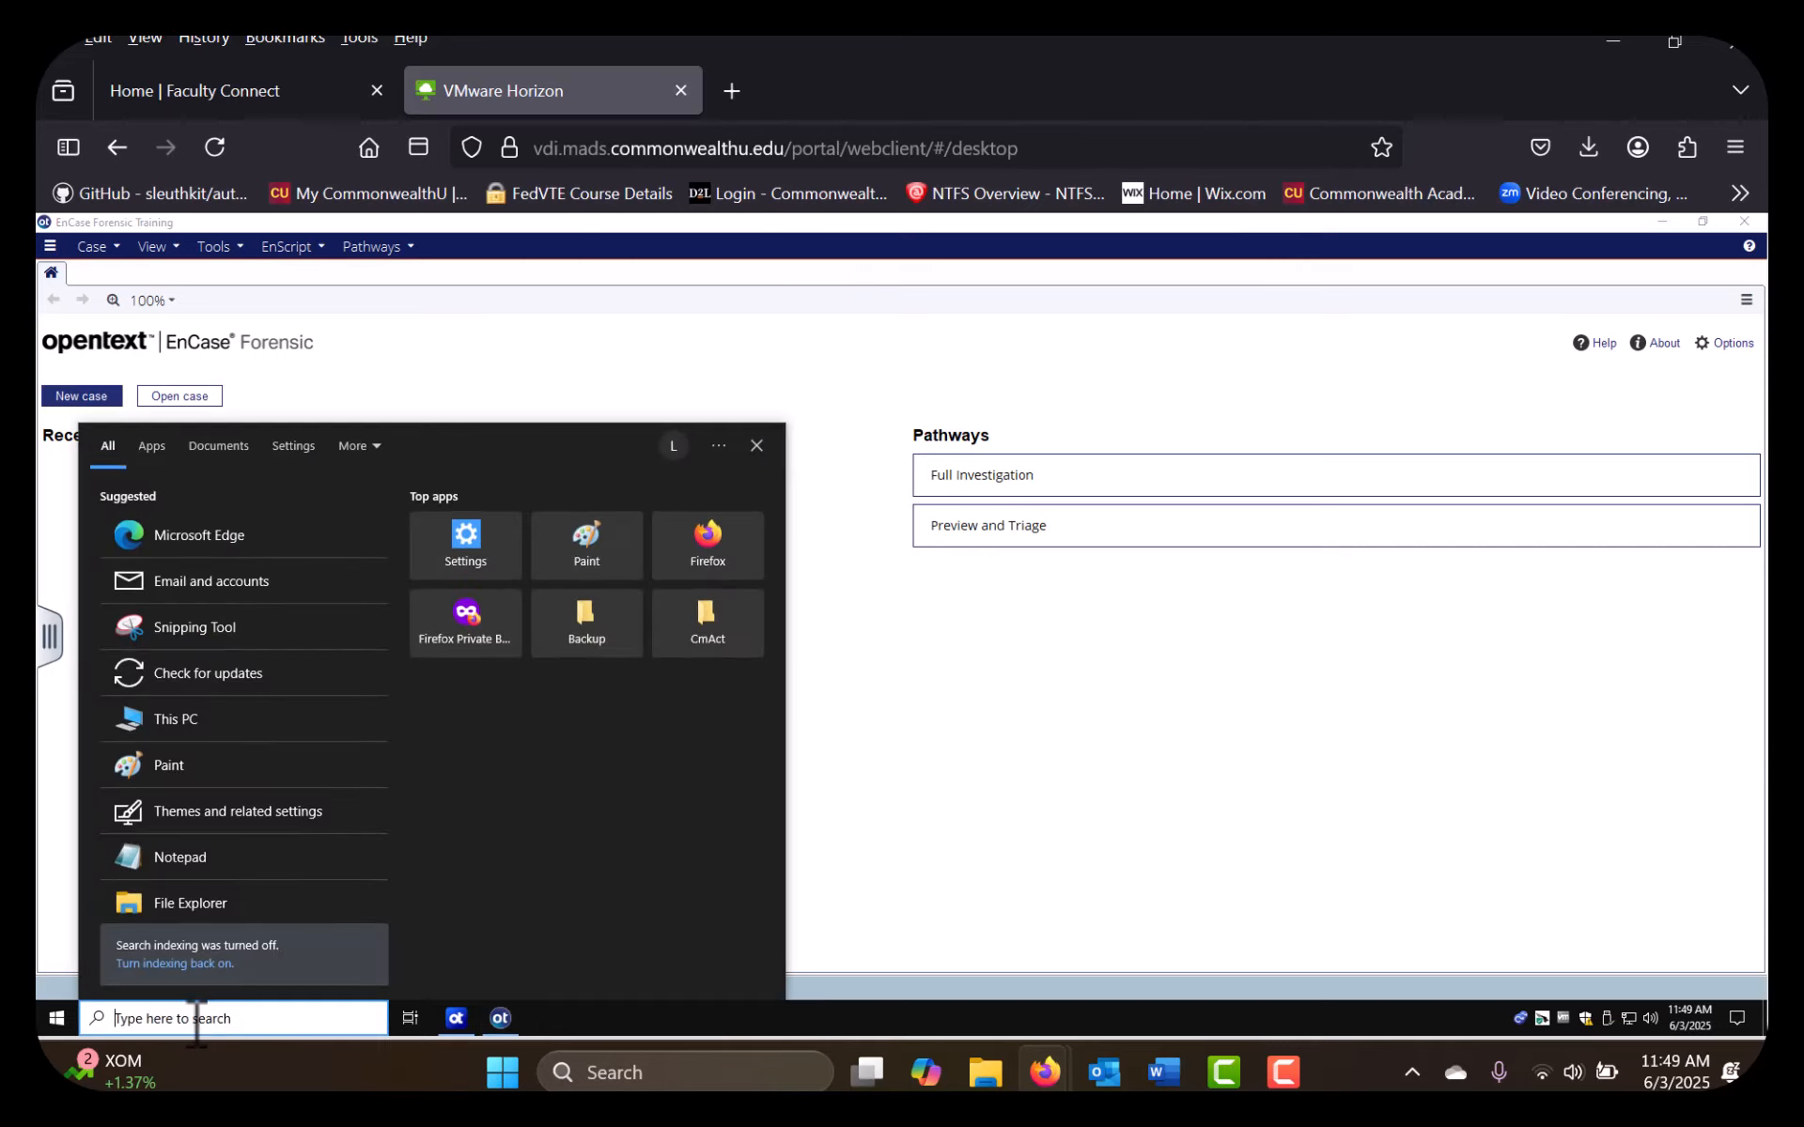
left_click(184, 906)
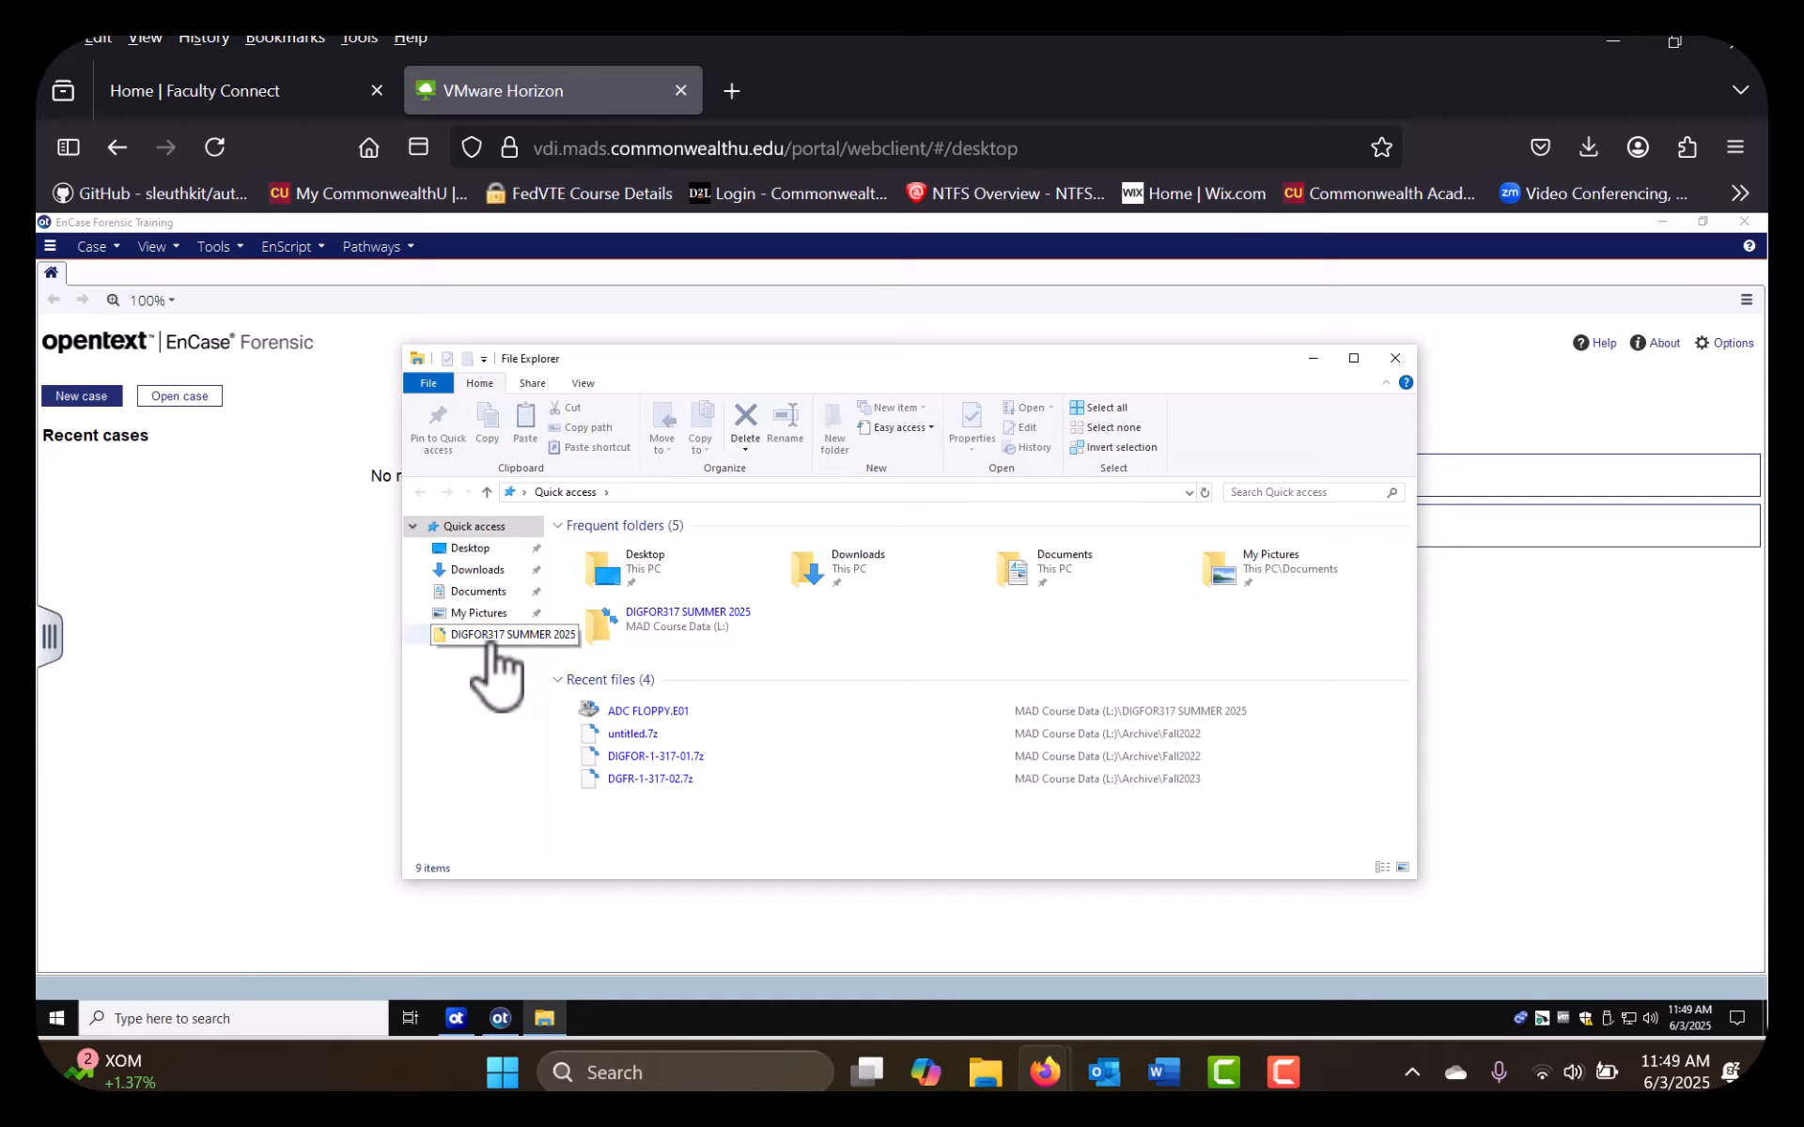
left_click(493, 551)
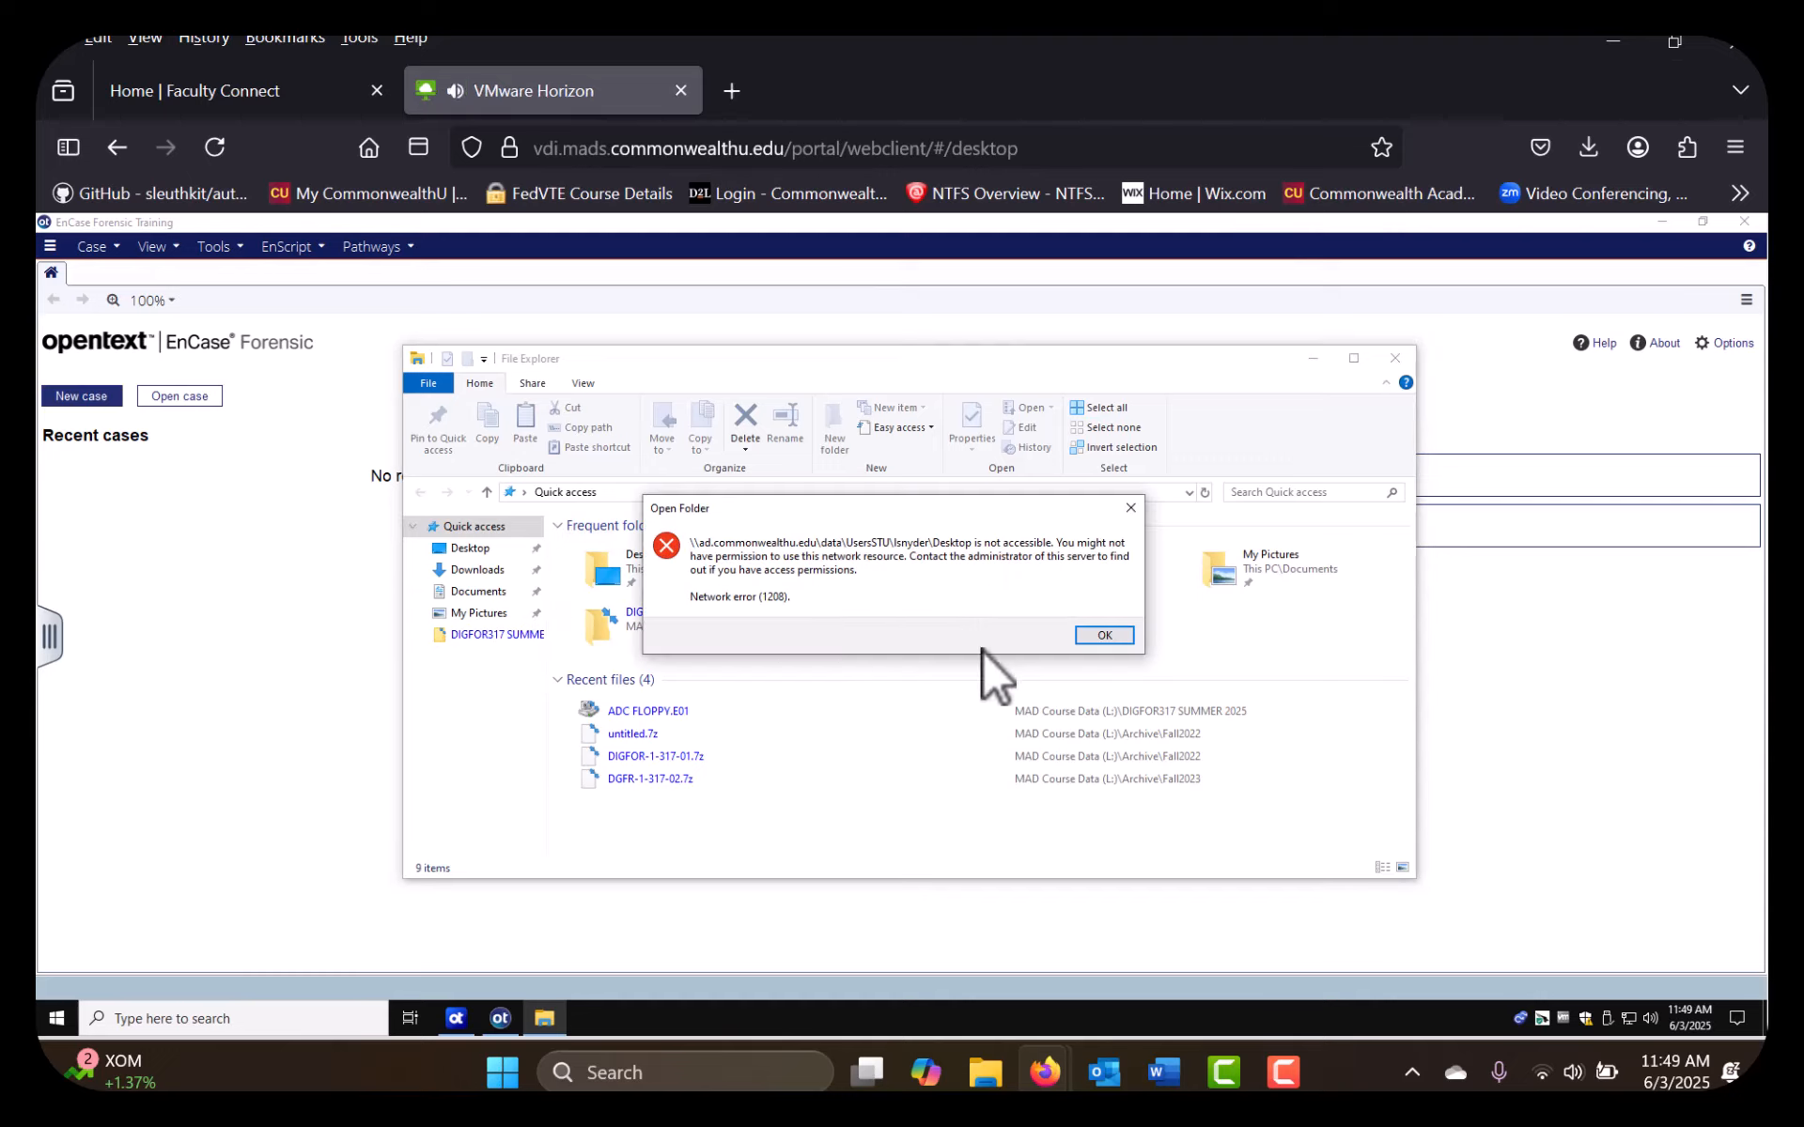
left_click(1105, 635)
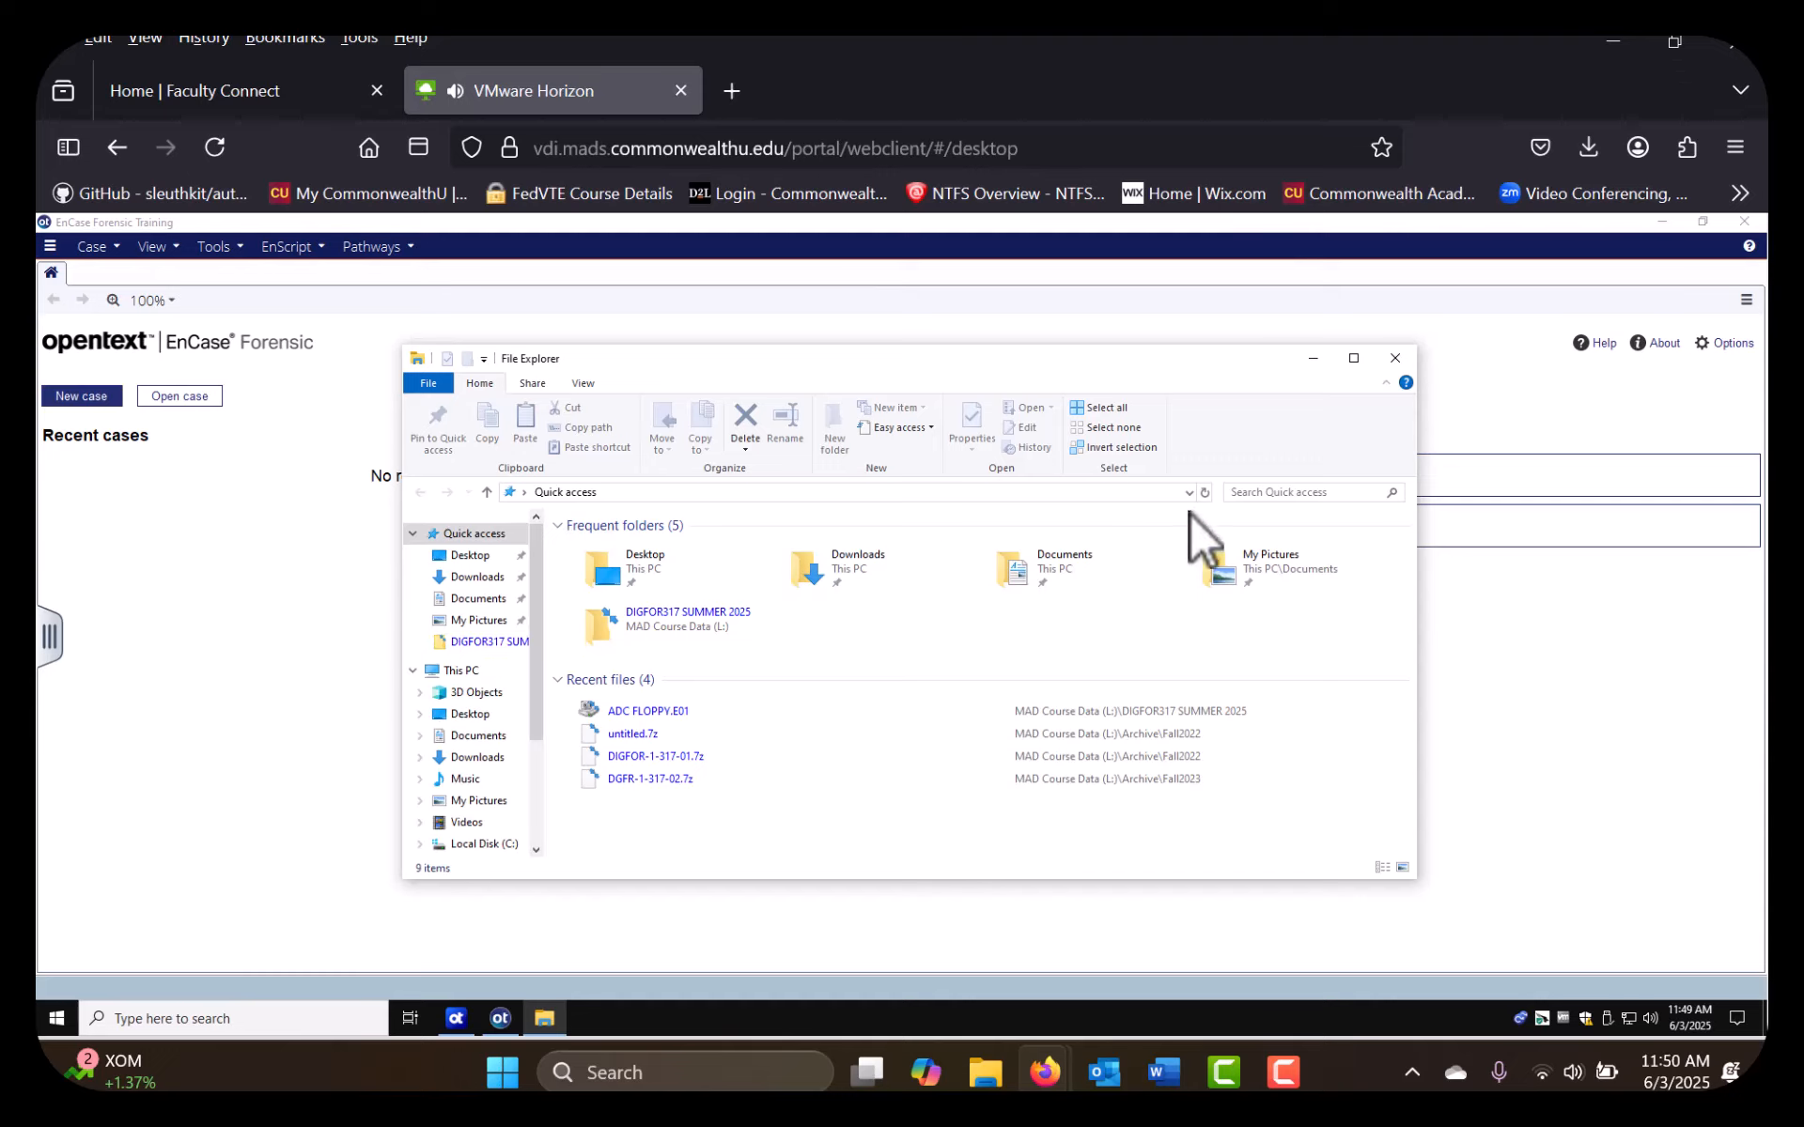
left_click(1395, 358)
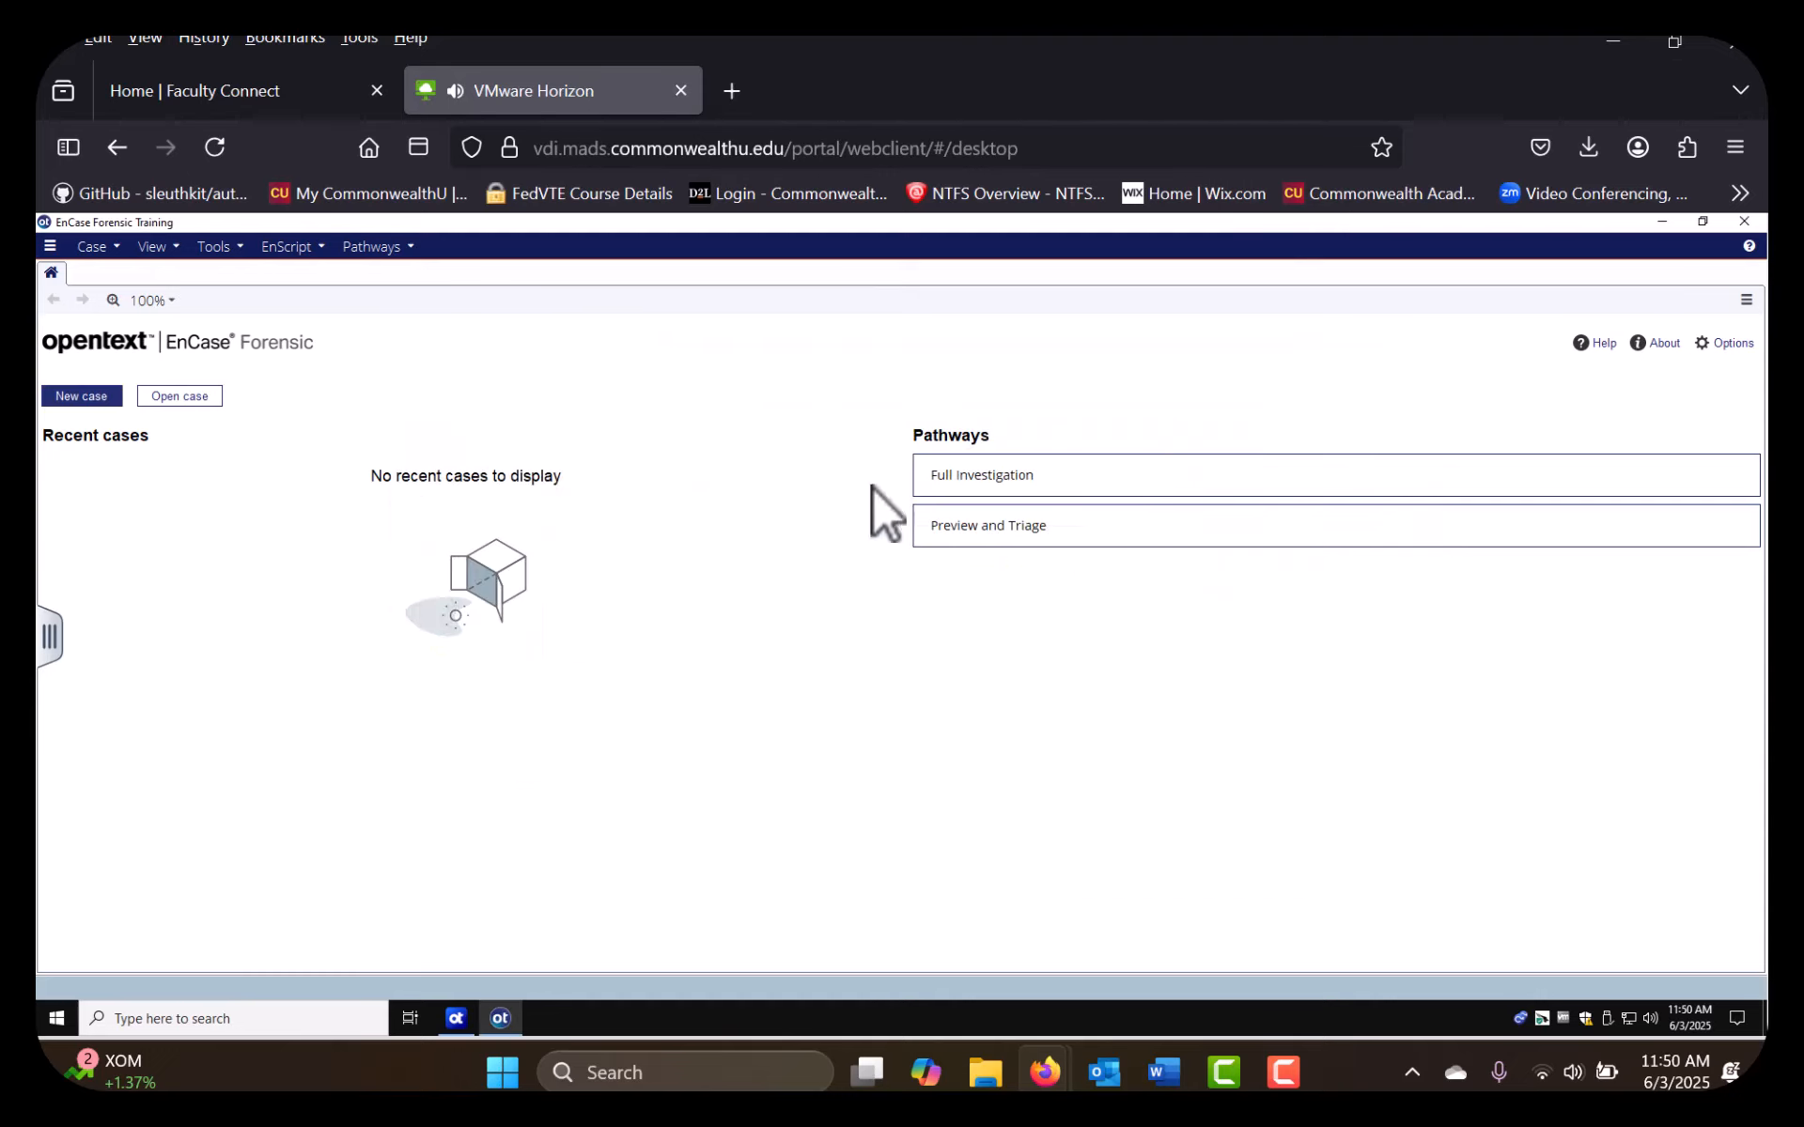
Reopen the virtual machine's File Explorer, check the drives listed under This PC, and close it
left_click(53, 648)
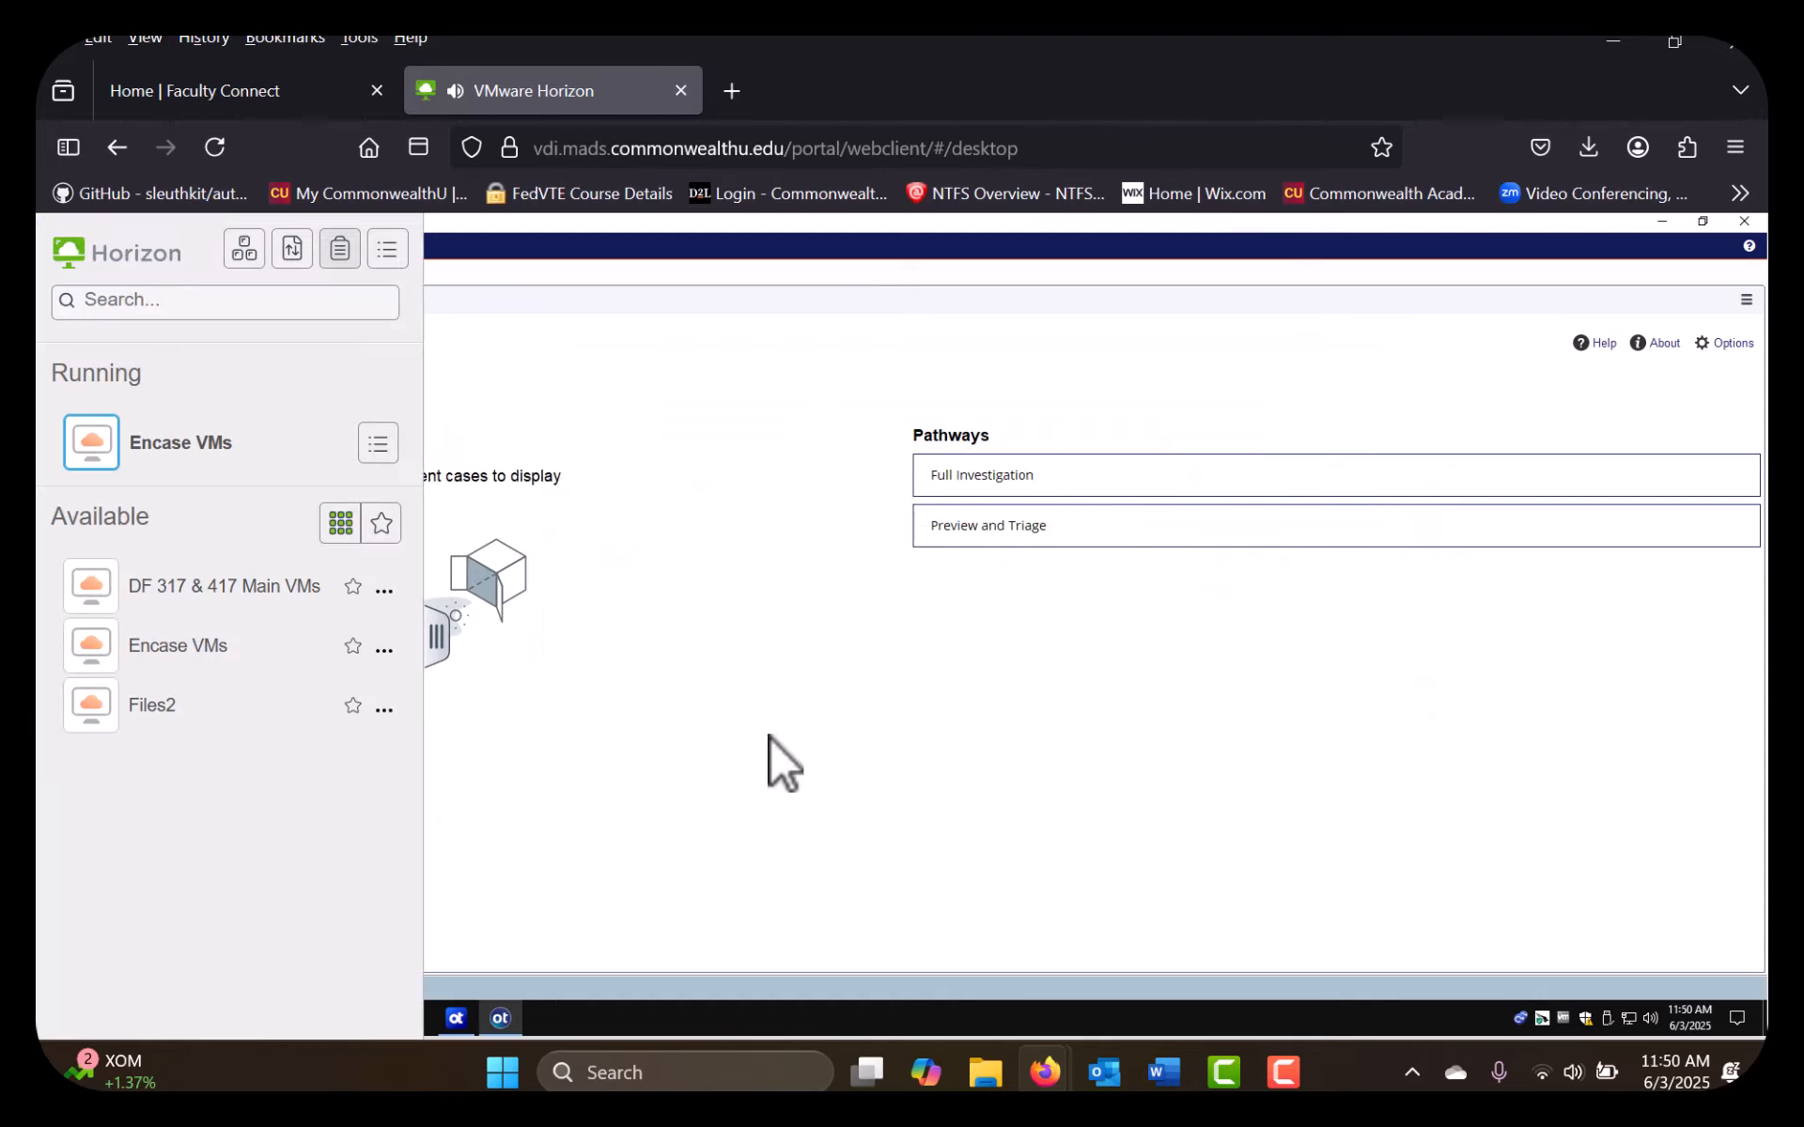
left_click(449, 645)
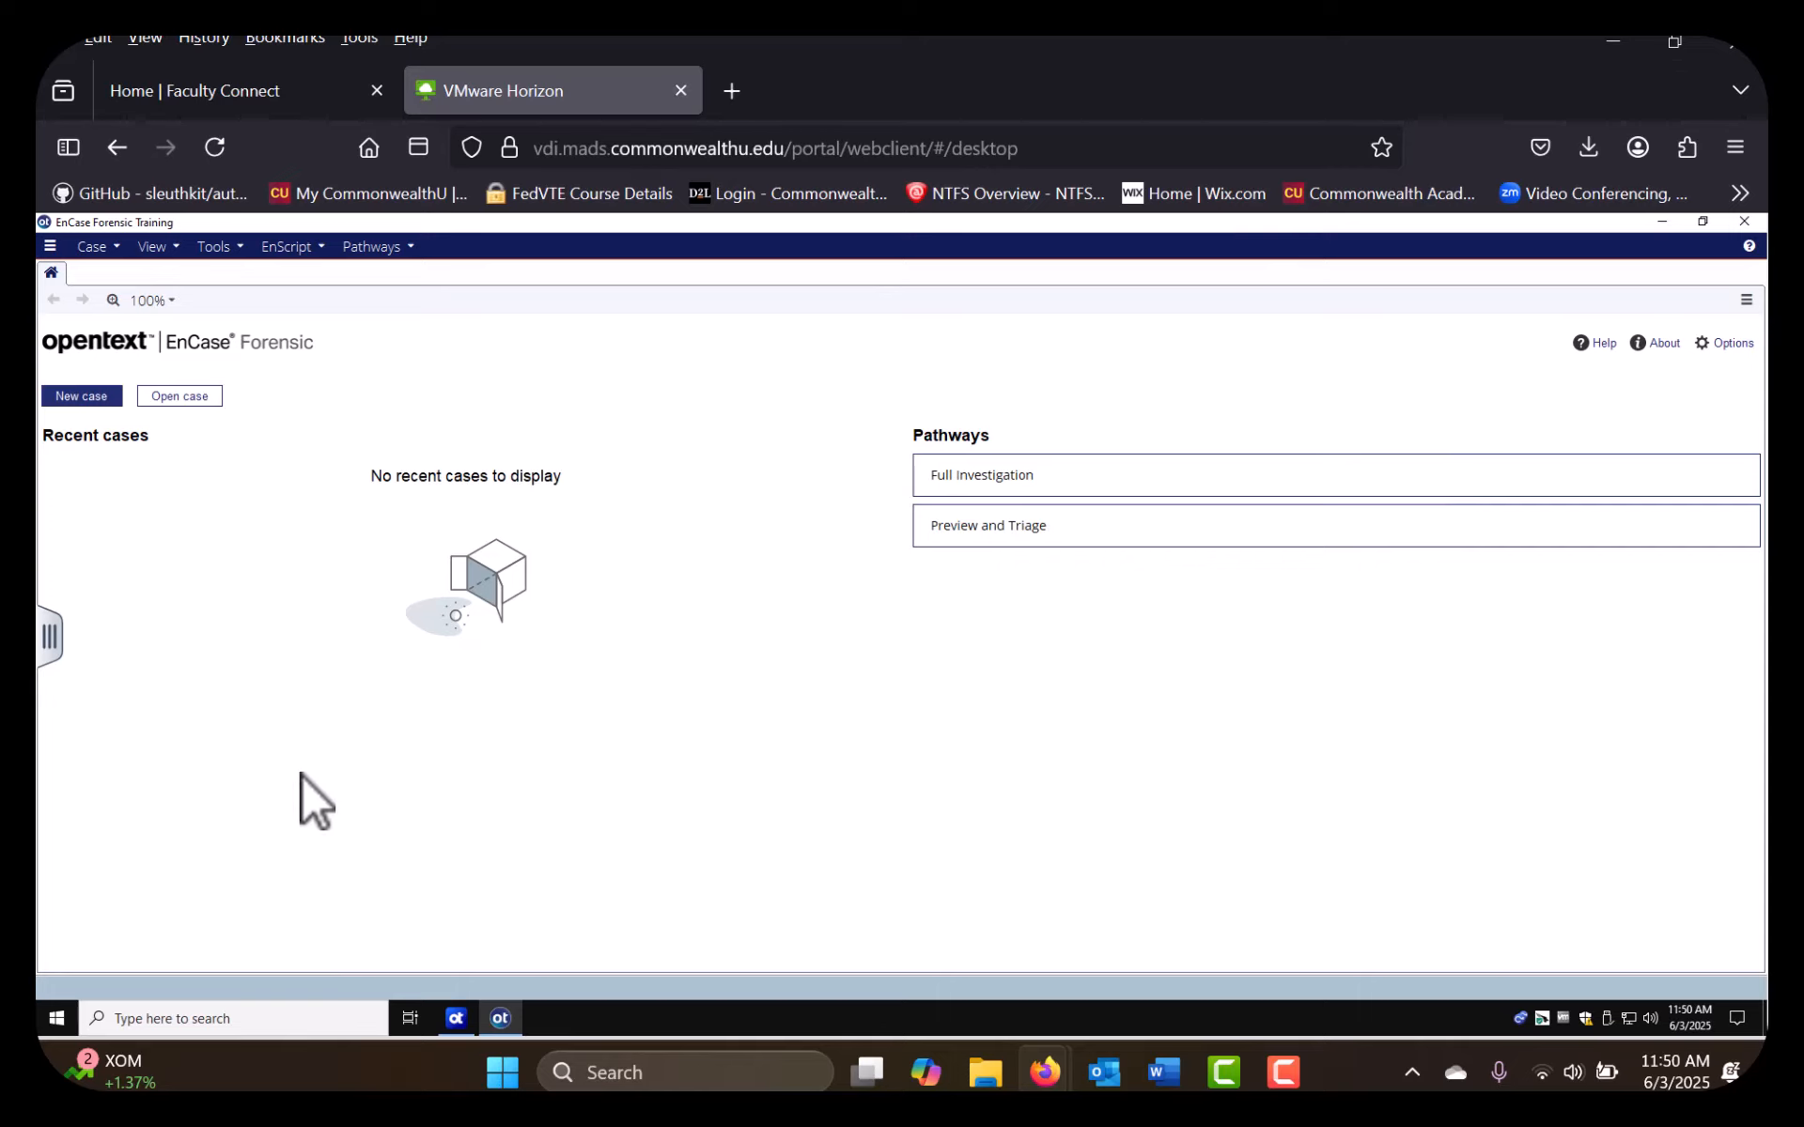
left_click(239, 1019)
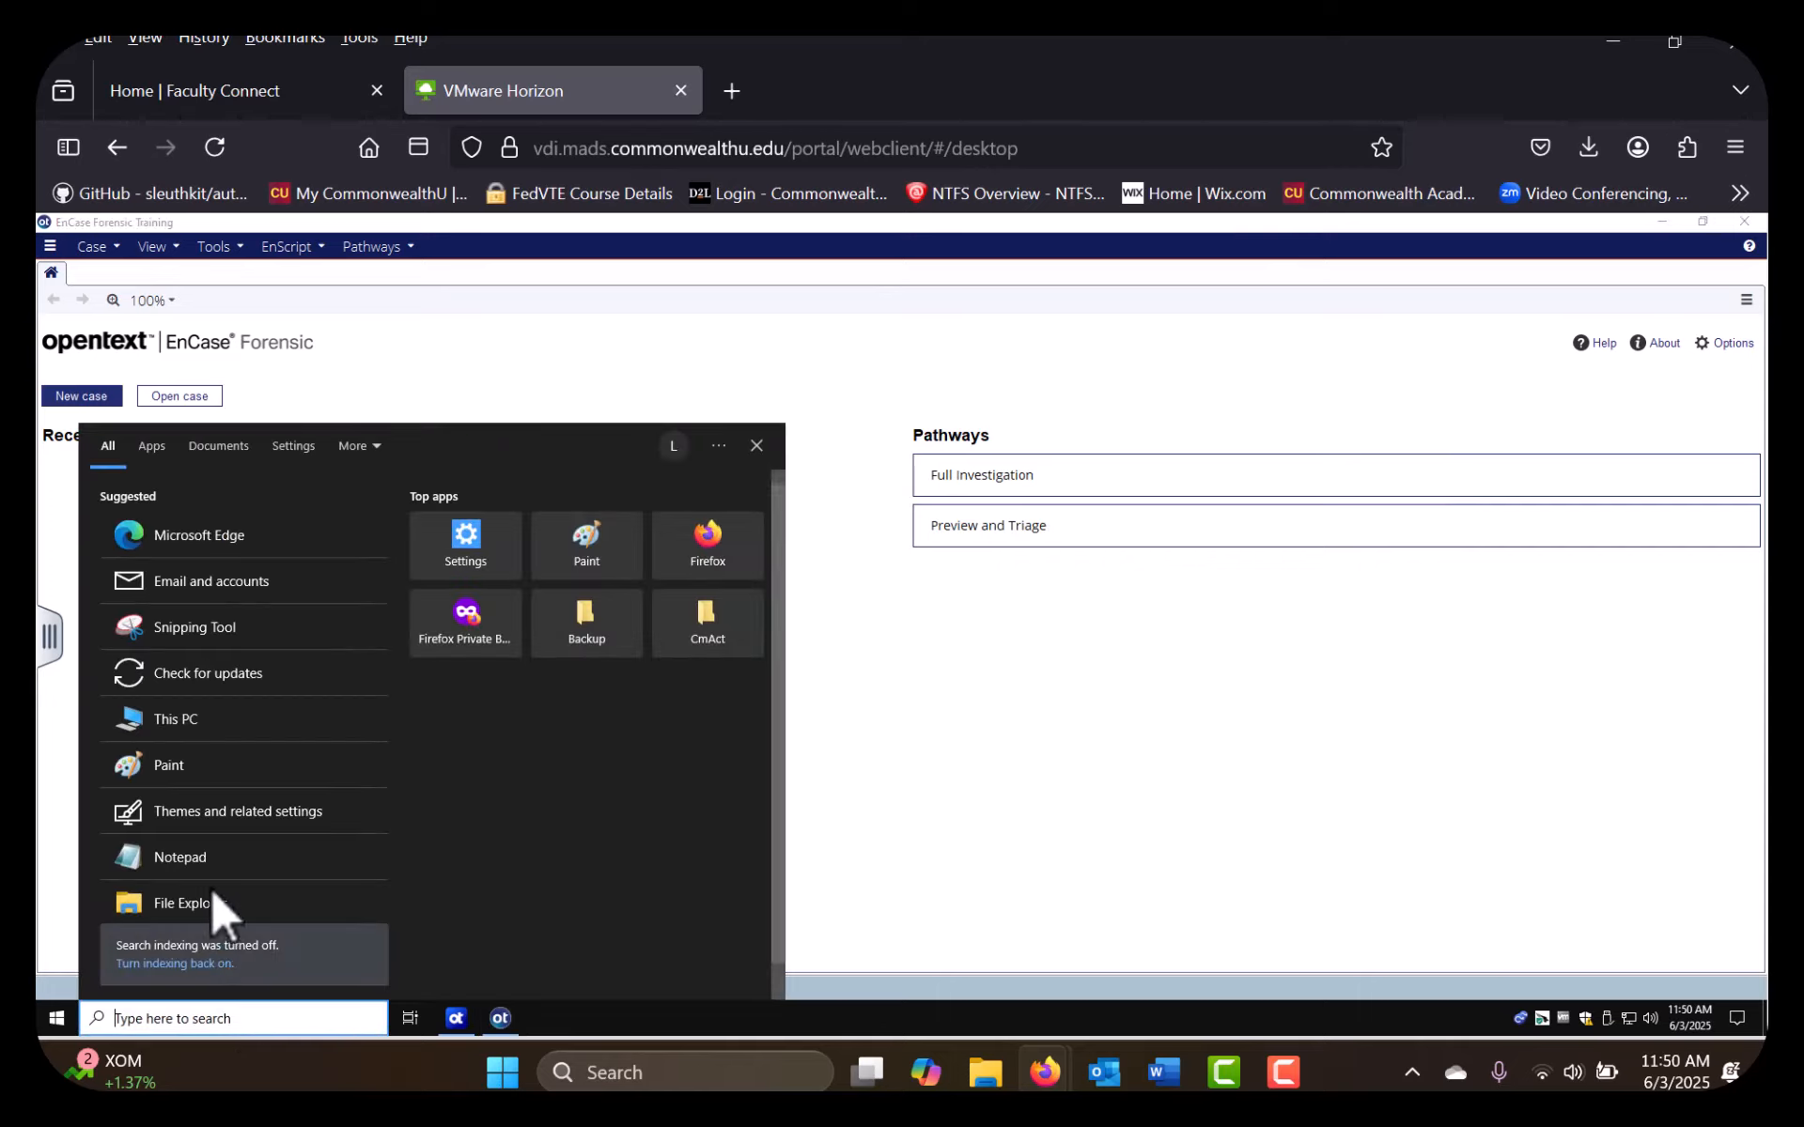
left_click(188, 902)
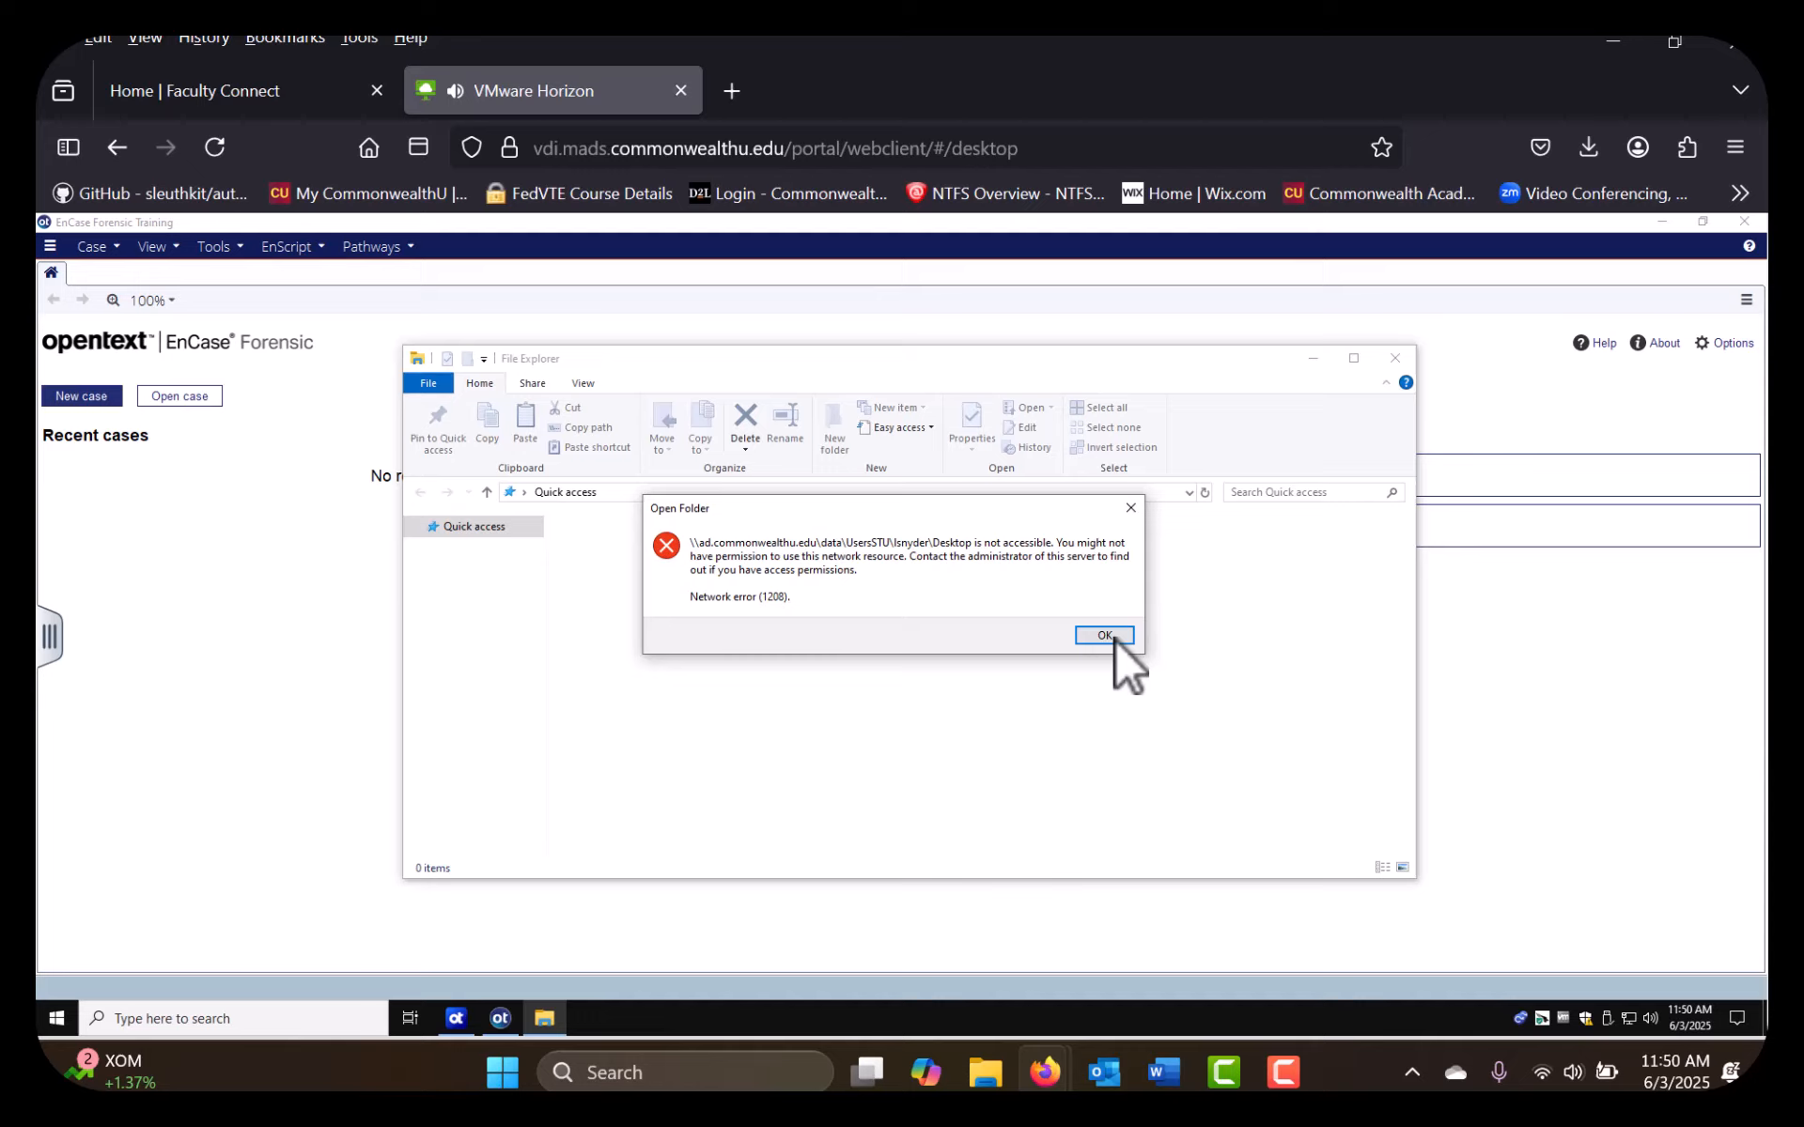
left_click(1102, 635)
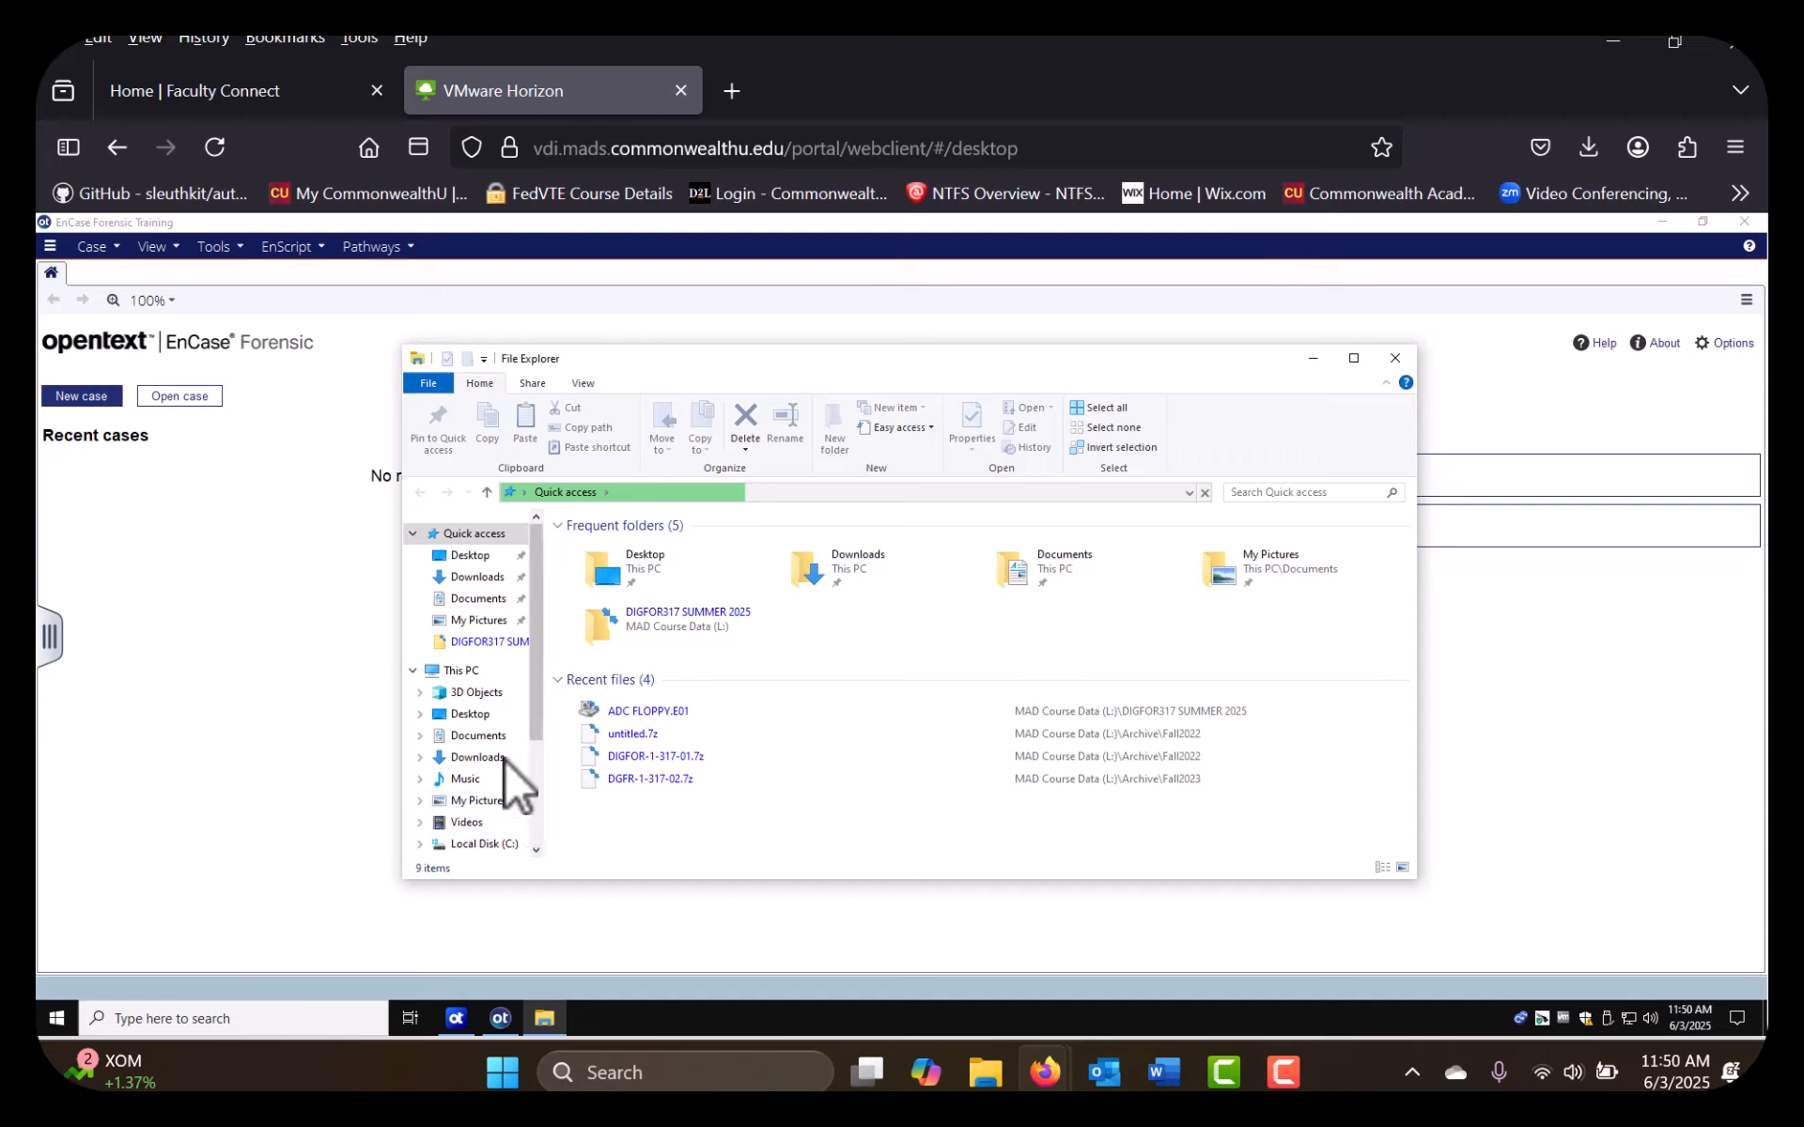
scroll(503, 758, "down", 2)
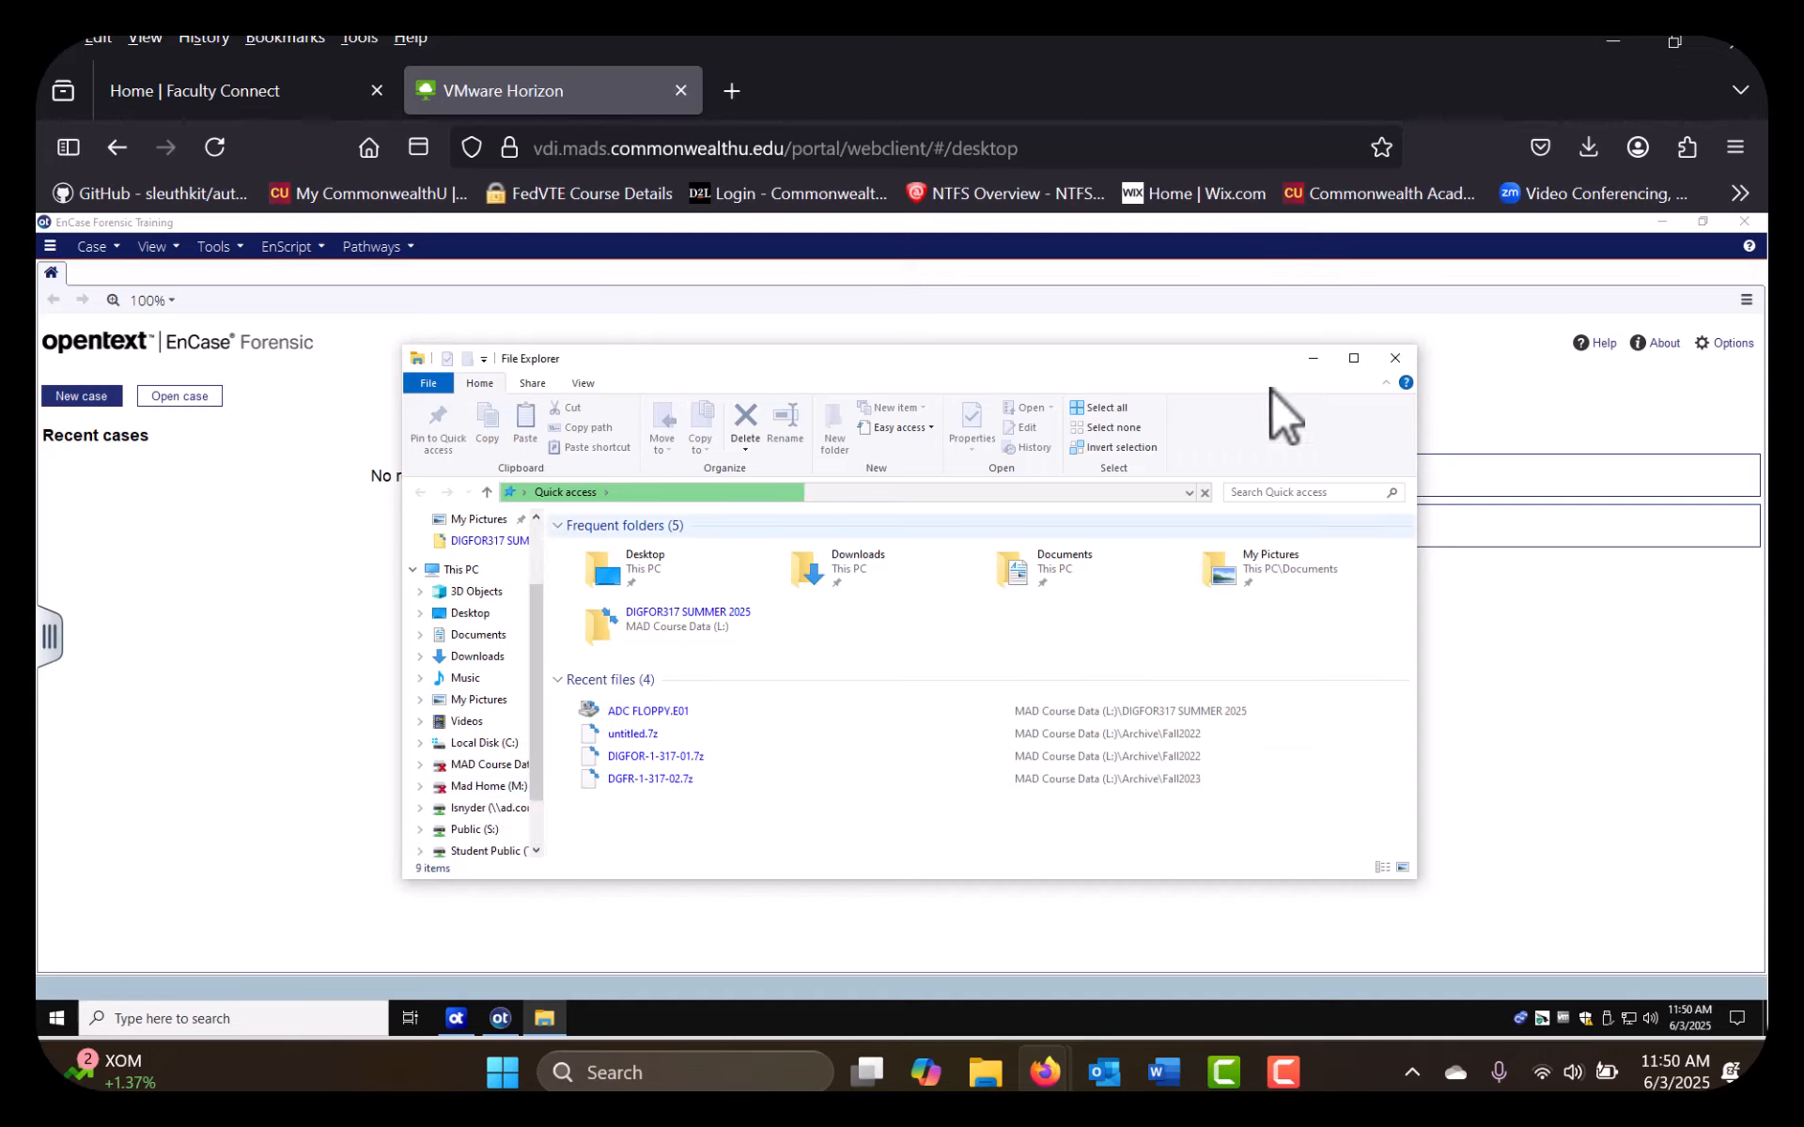
left_click(1395, 358)
Restart the running Encase VMs desktop and confirm the restart
left_click(52, 631)
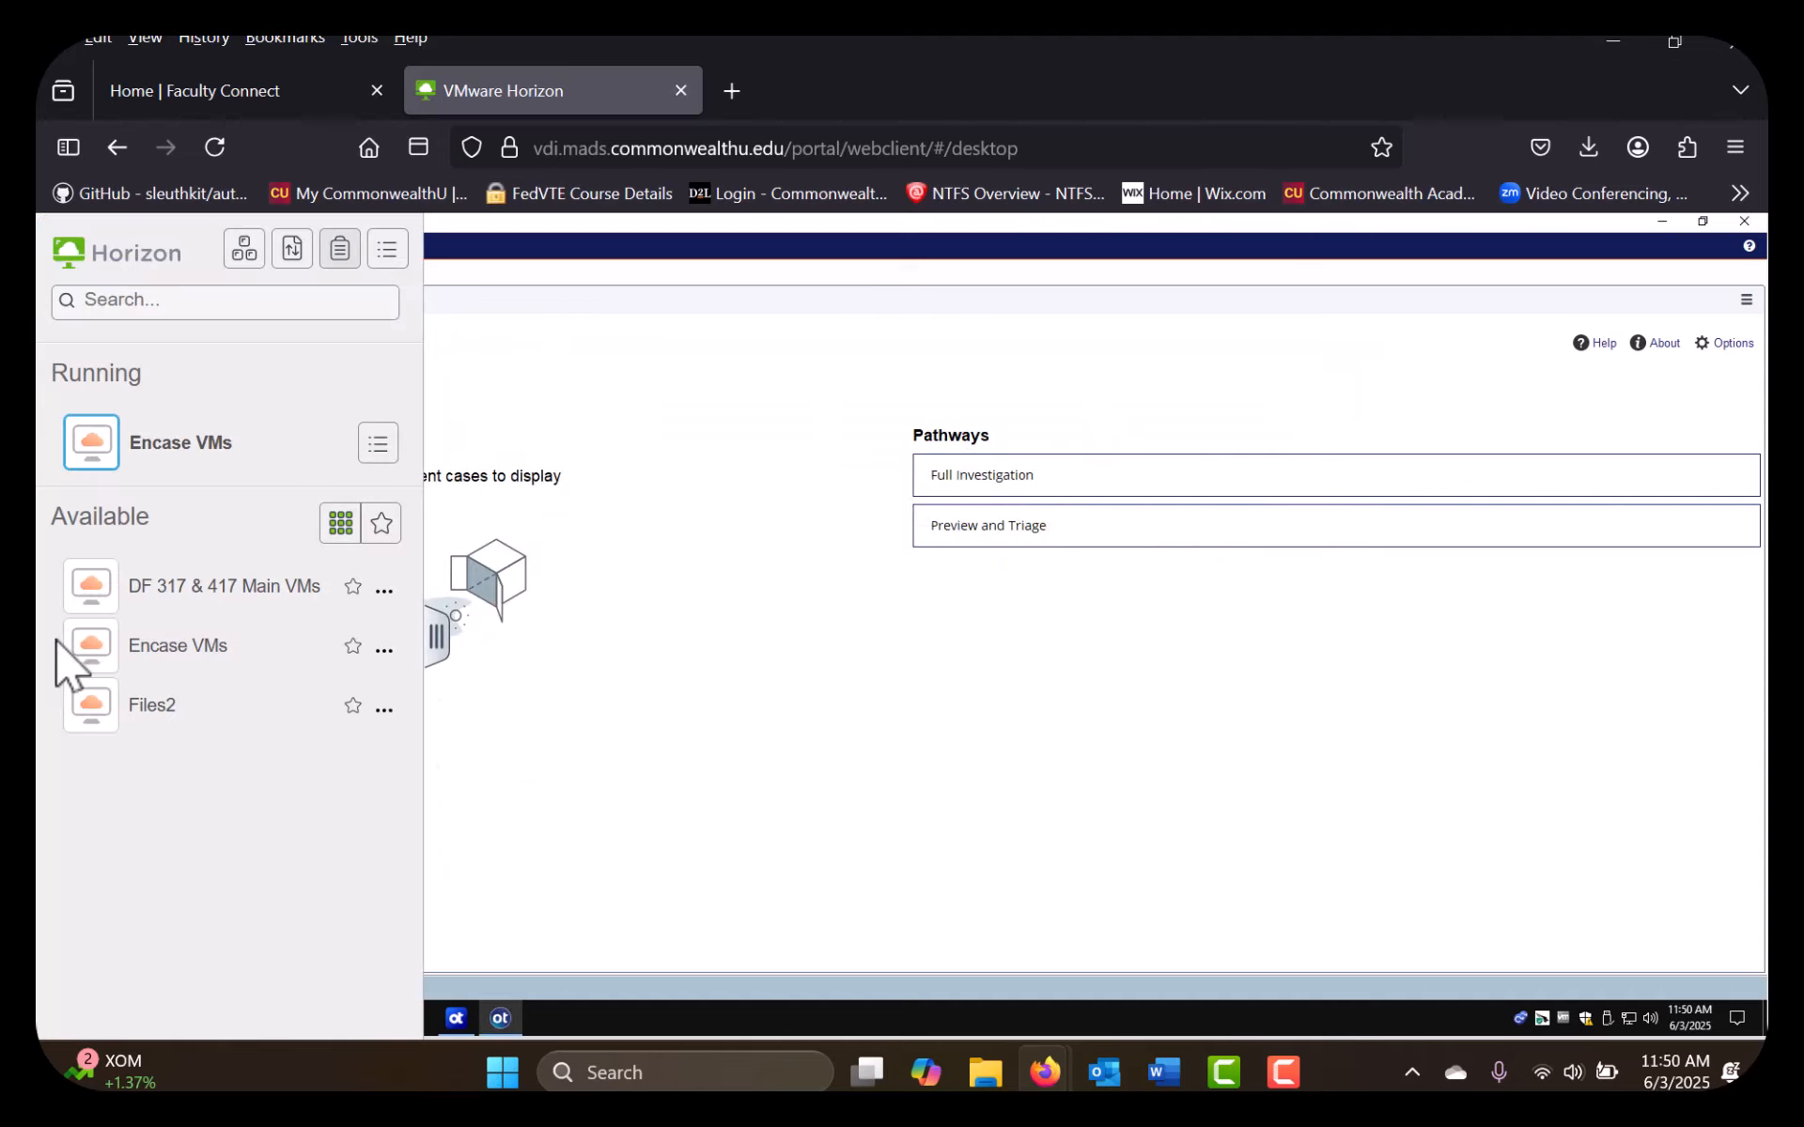
left_click(378, 439)
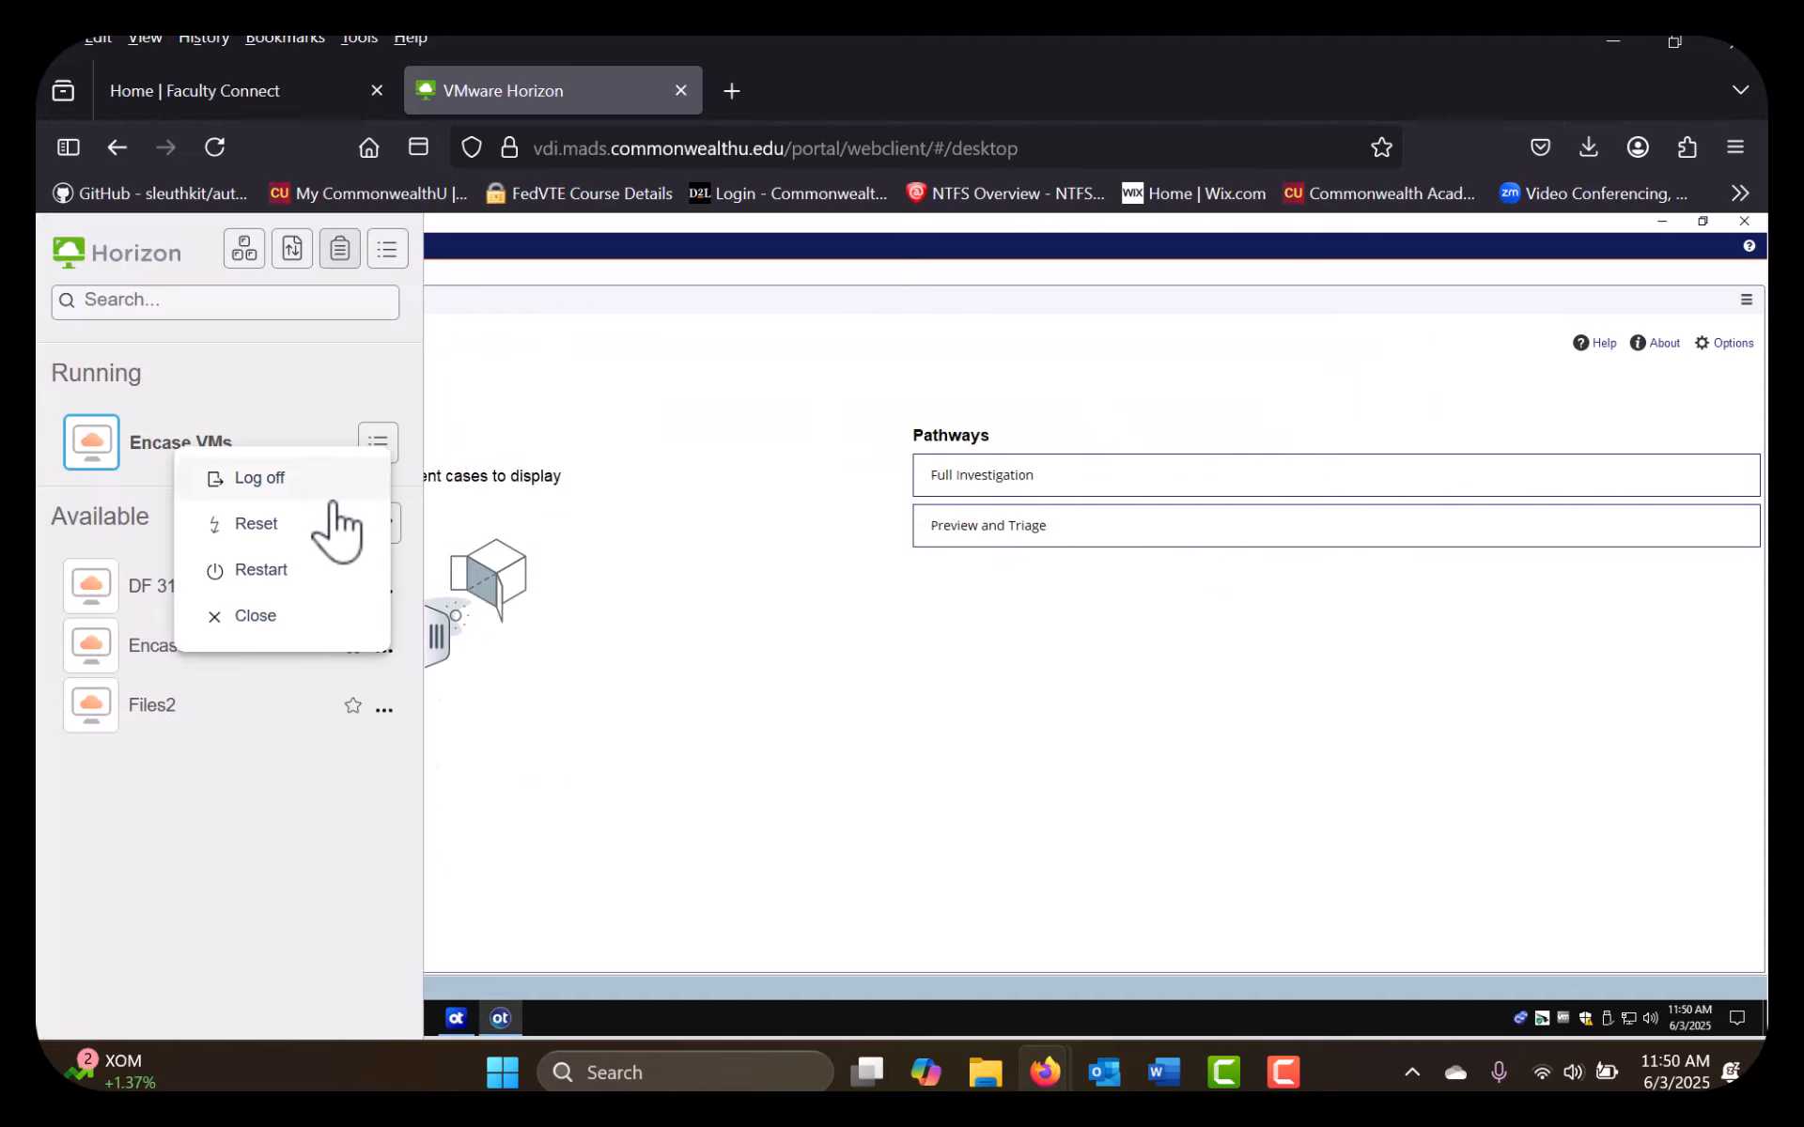
left_click(274, 571)
left_click(1092, 710)
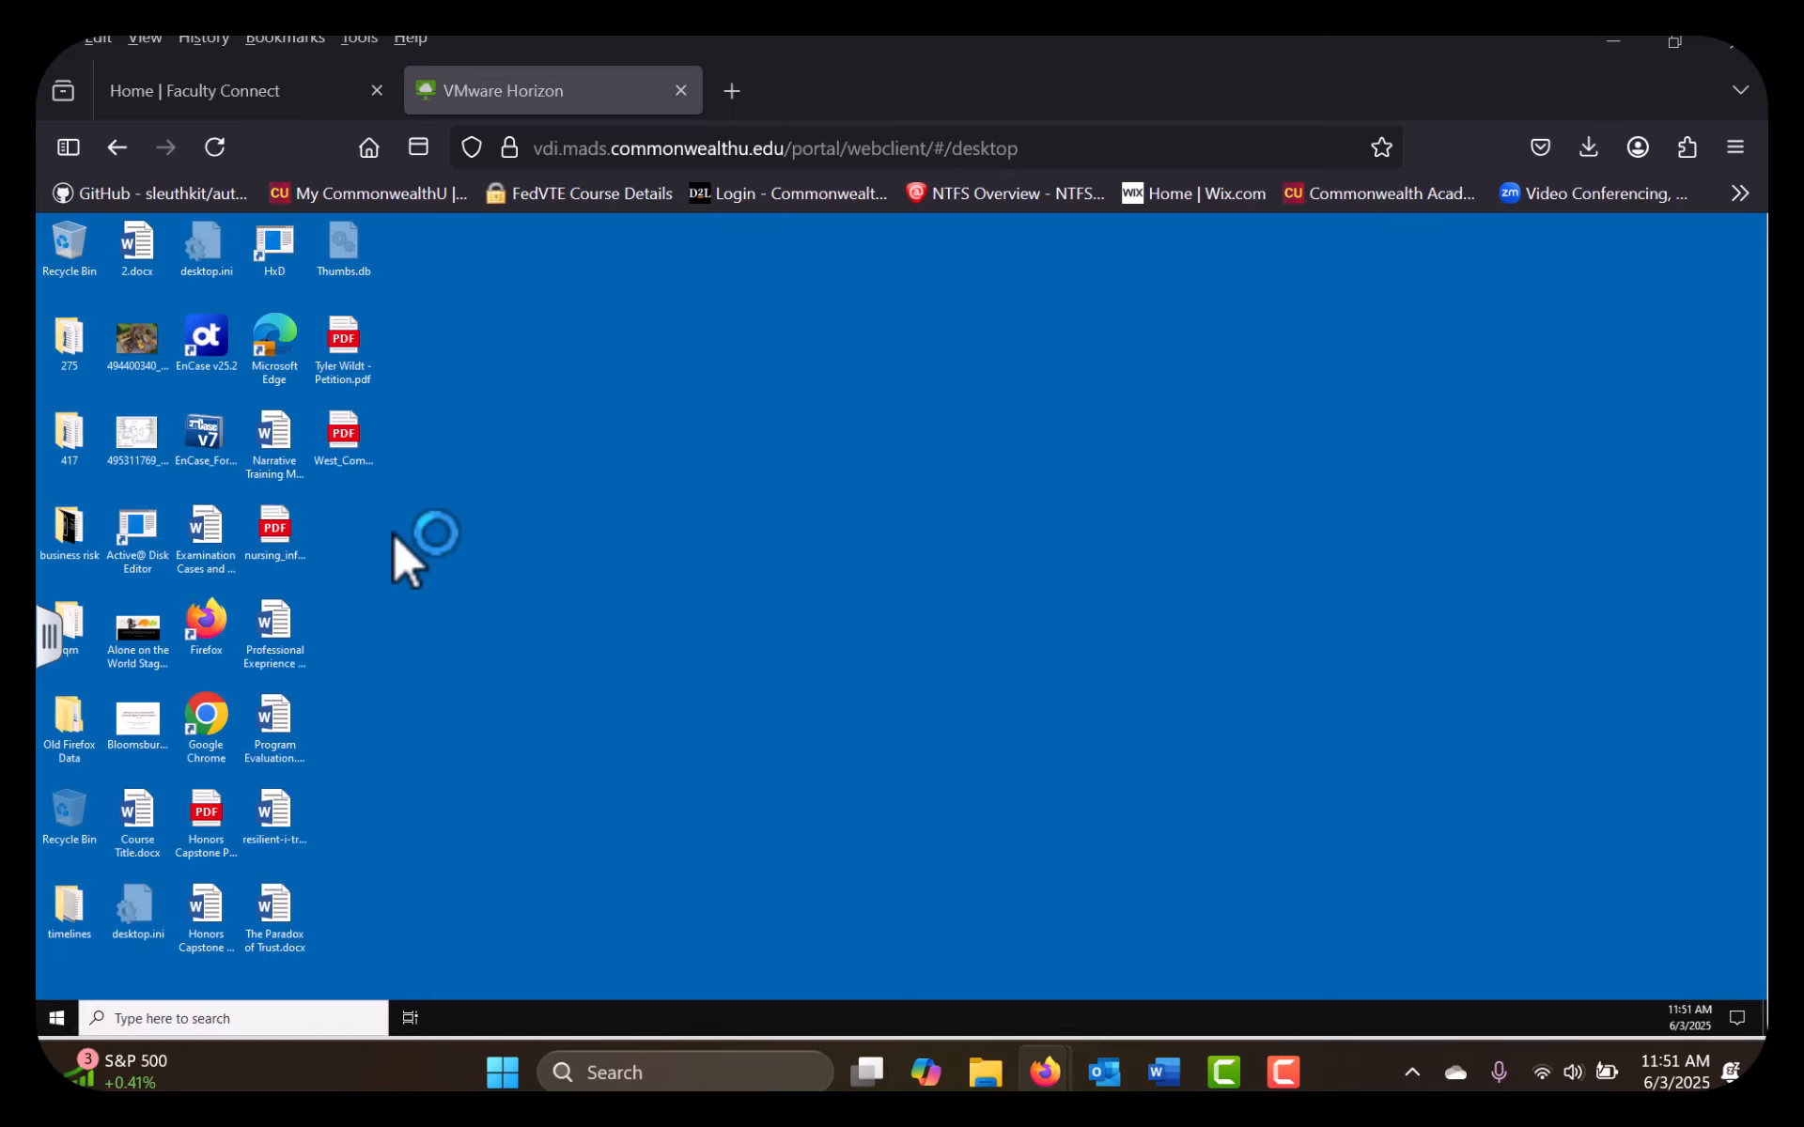
Launch EnCase v25.2 from the virtual desktop, dismiss its What's New window, and maximize the program
double_click(210, 337)
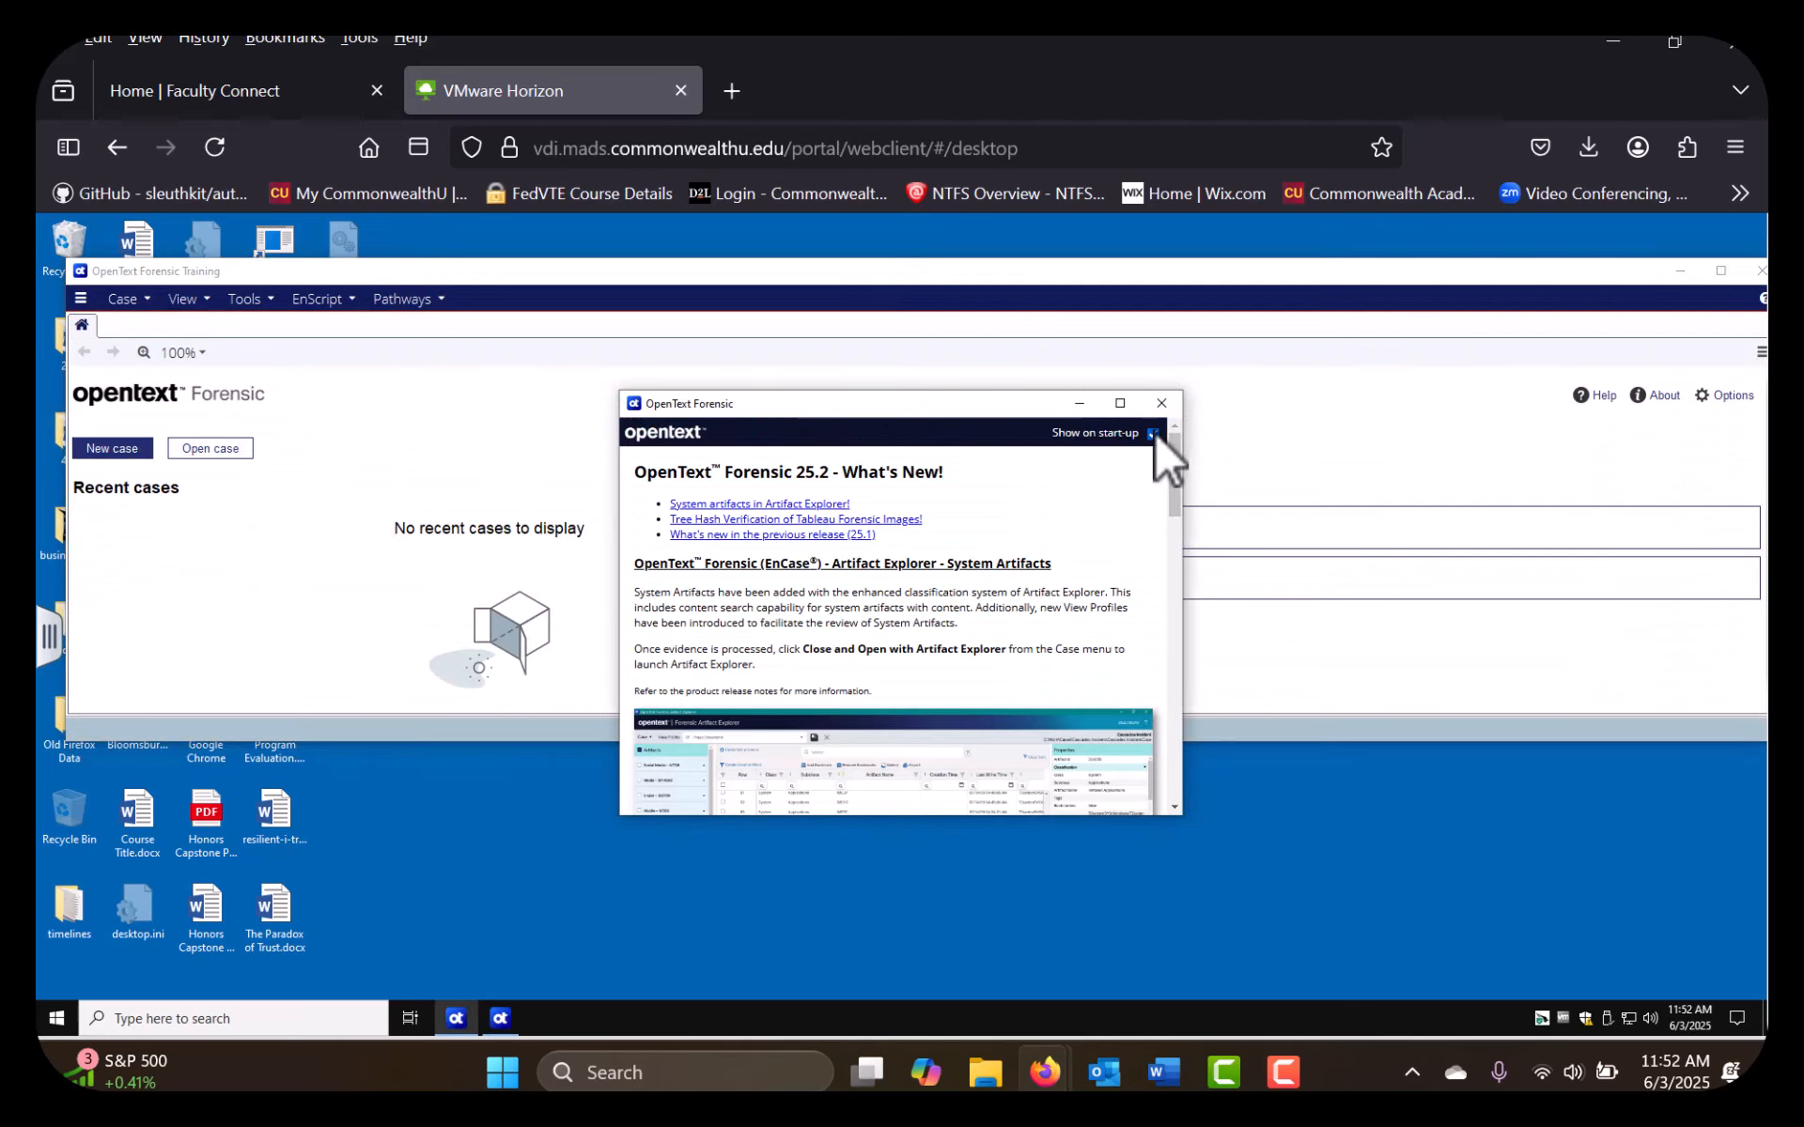
left_click(1162, 403)
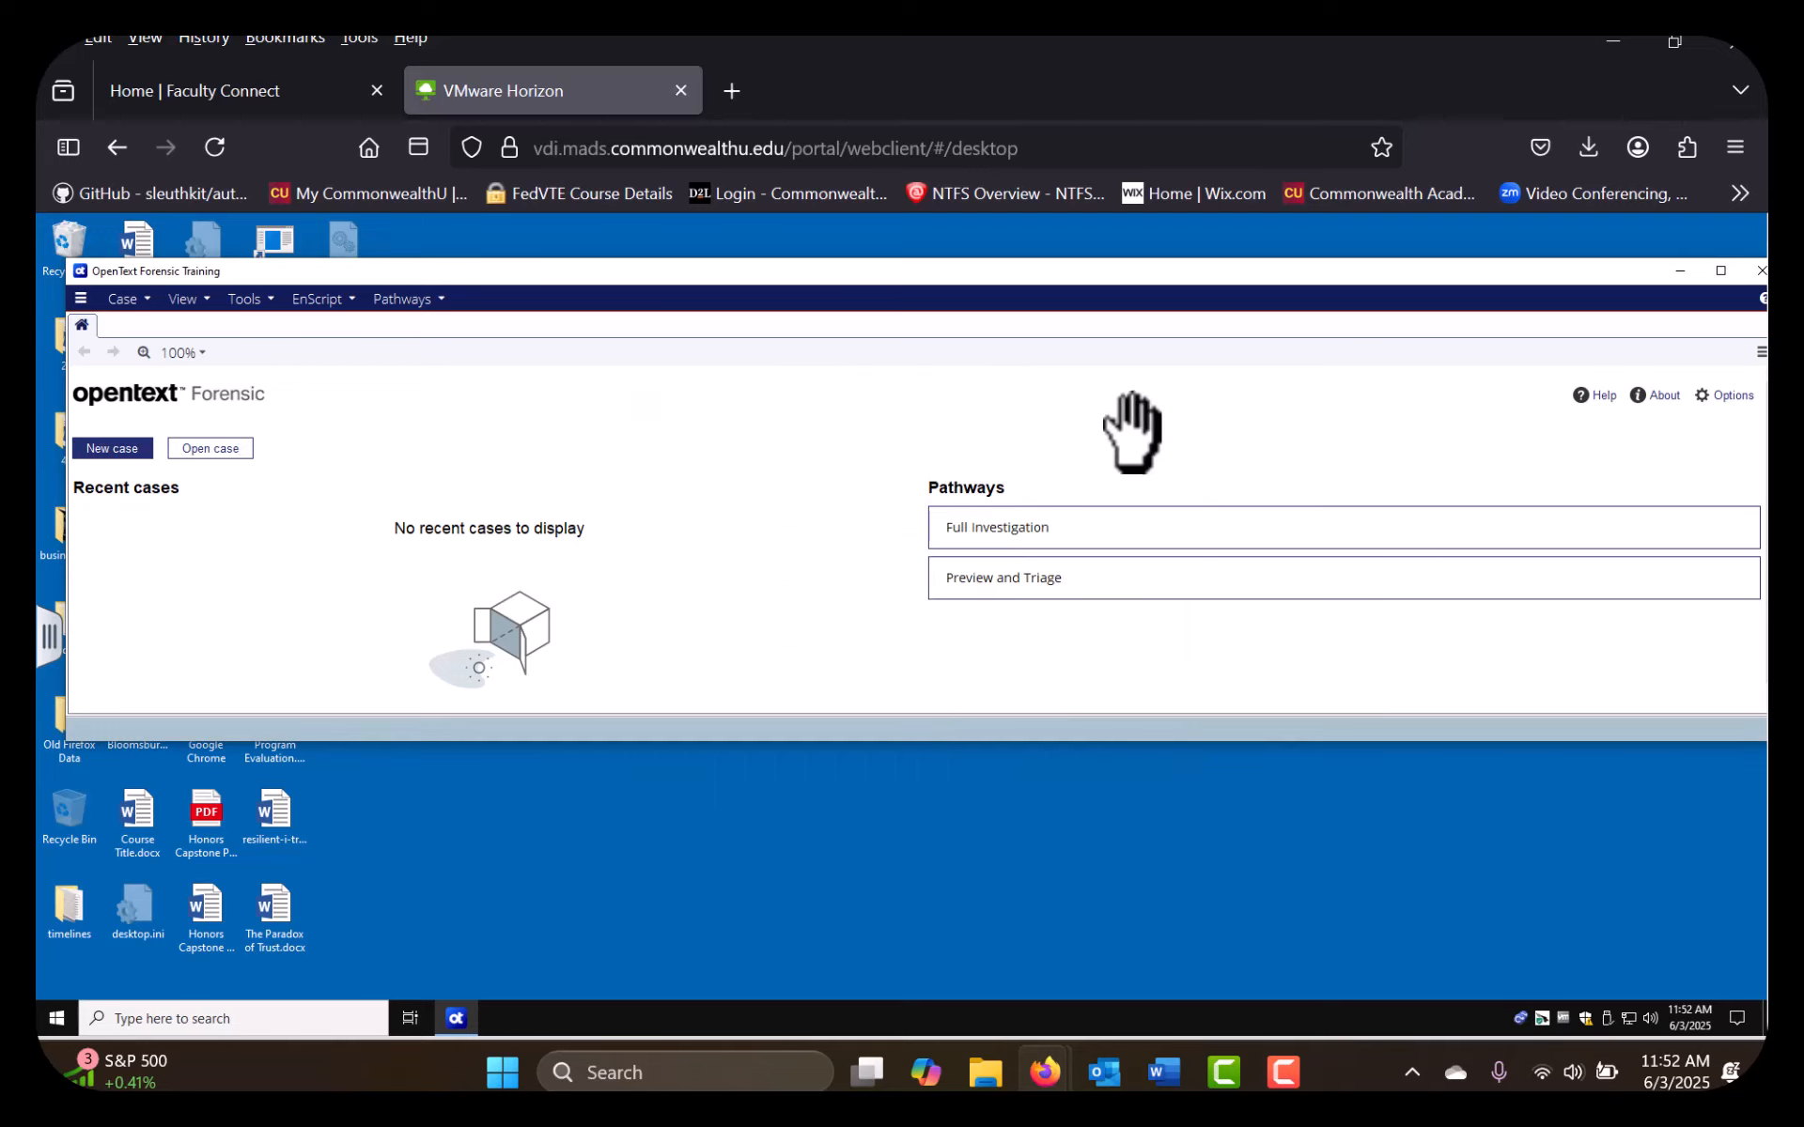
left_click(1720, 271)
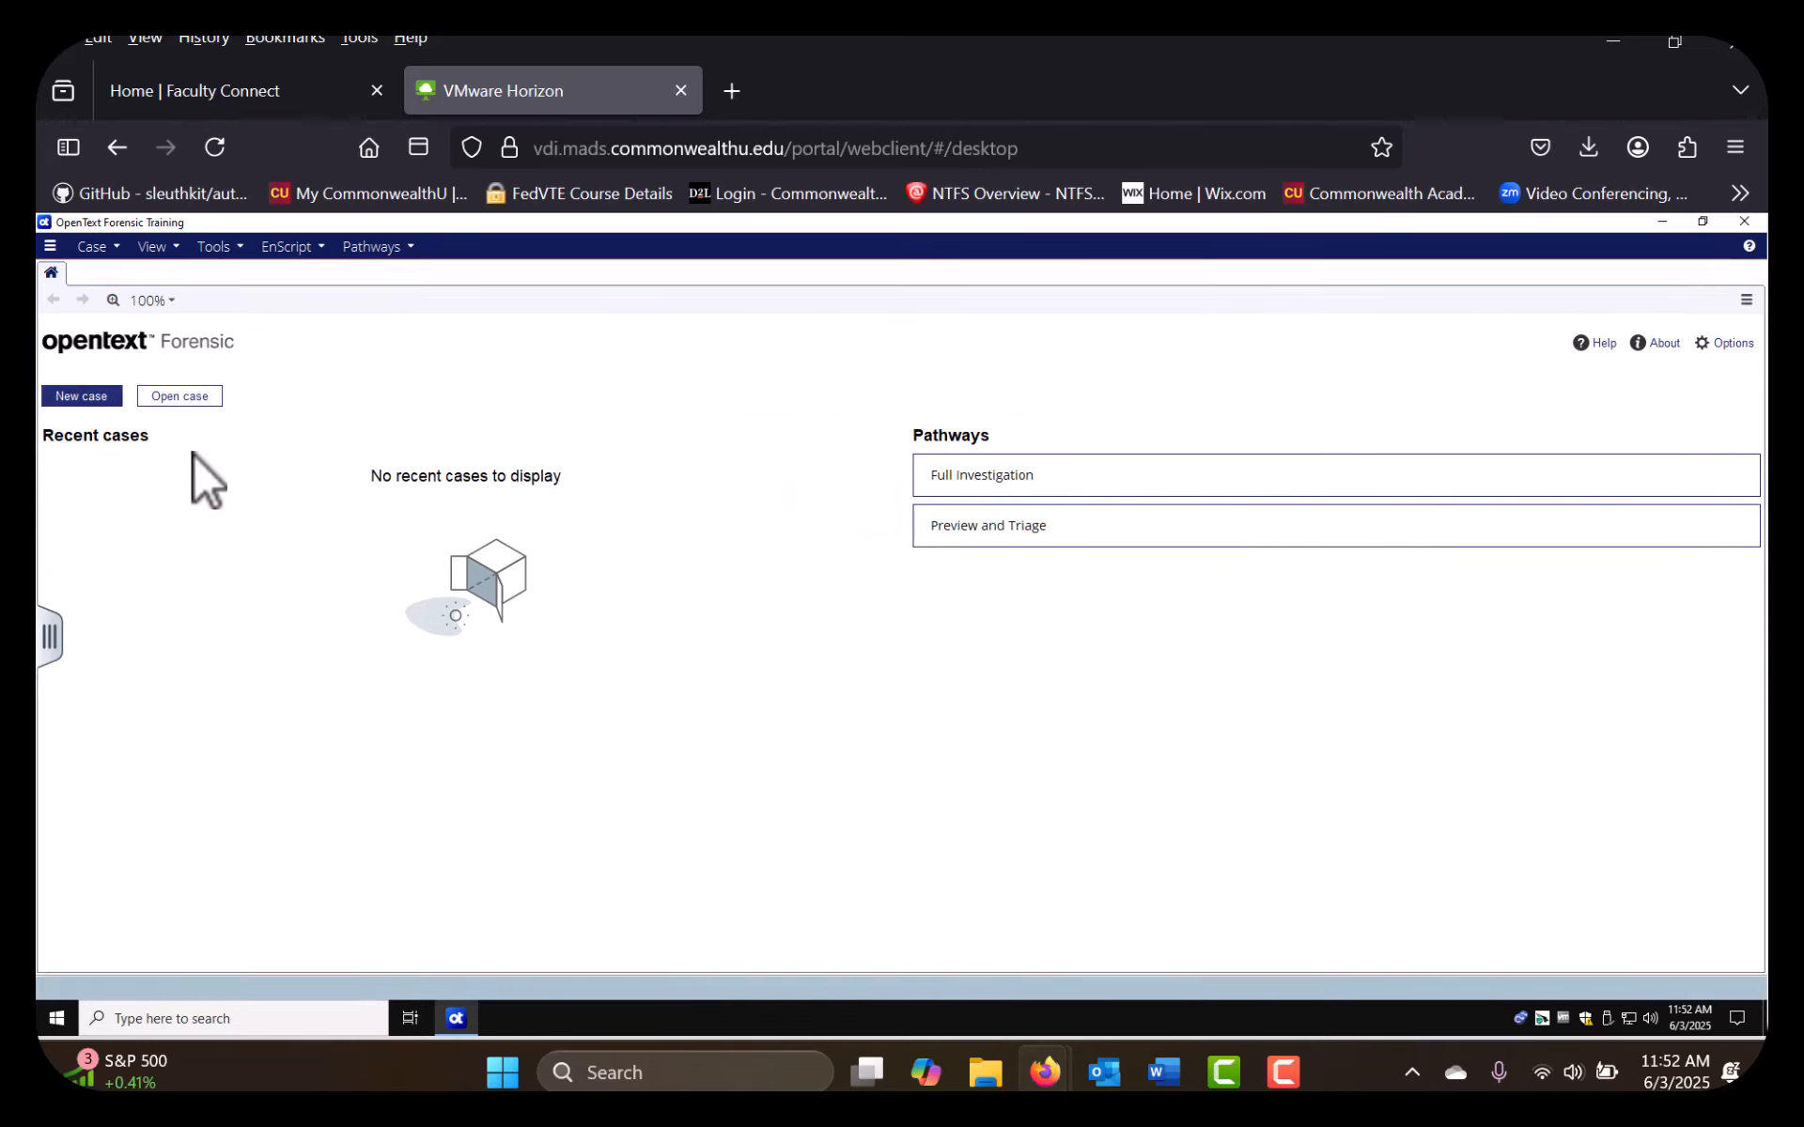
left_click(178, 397)
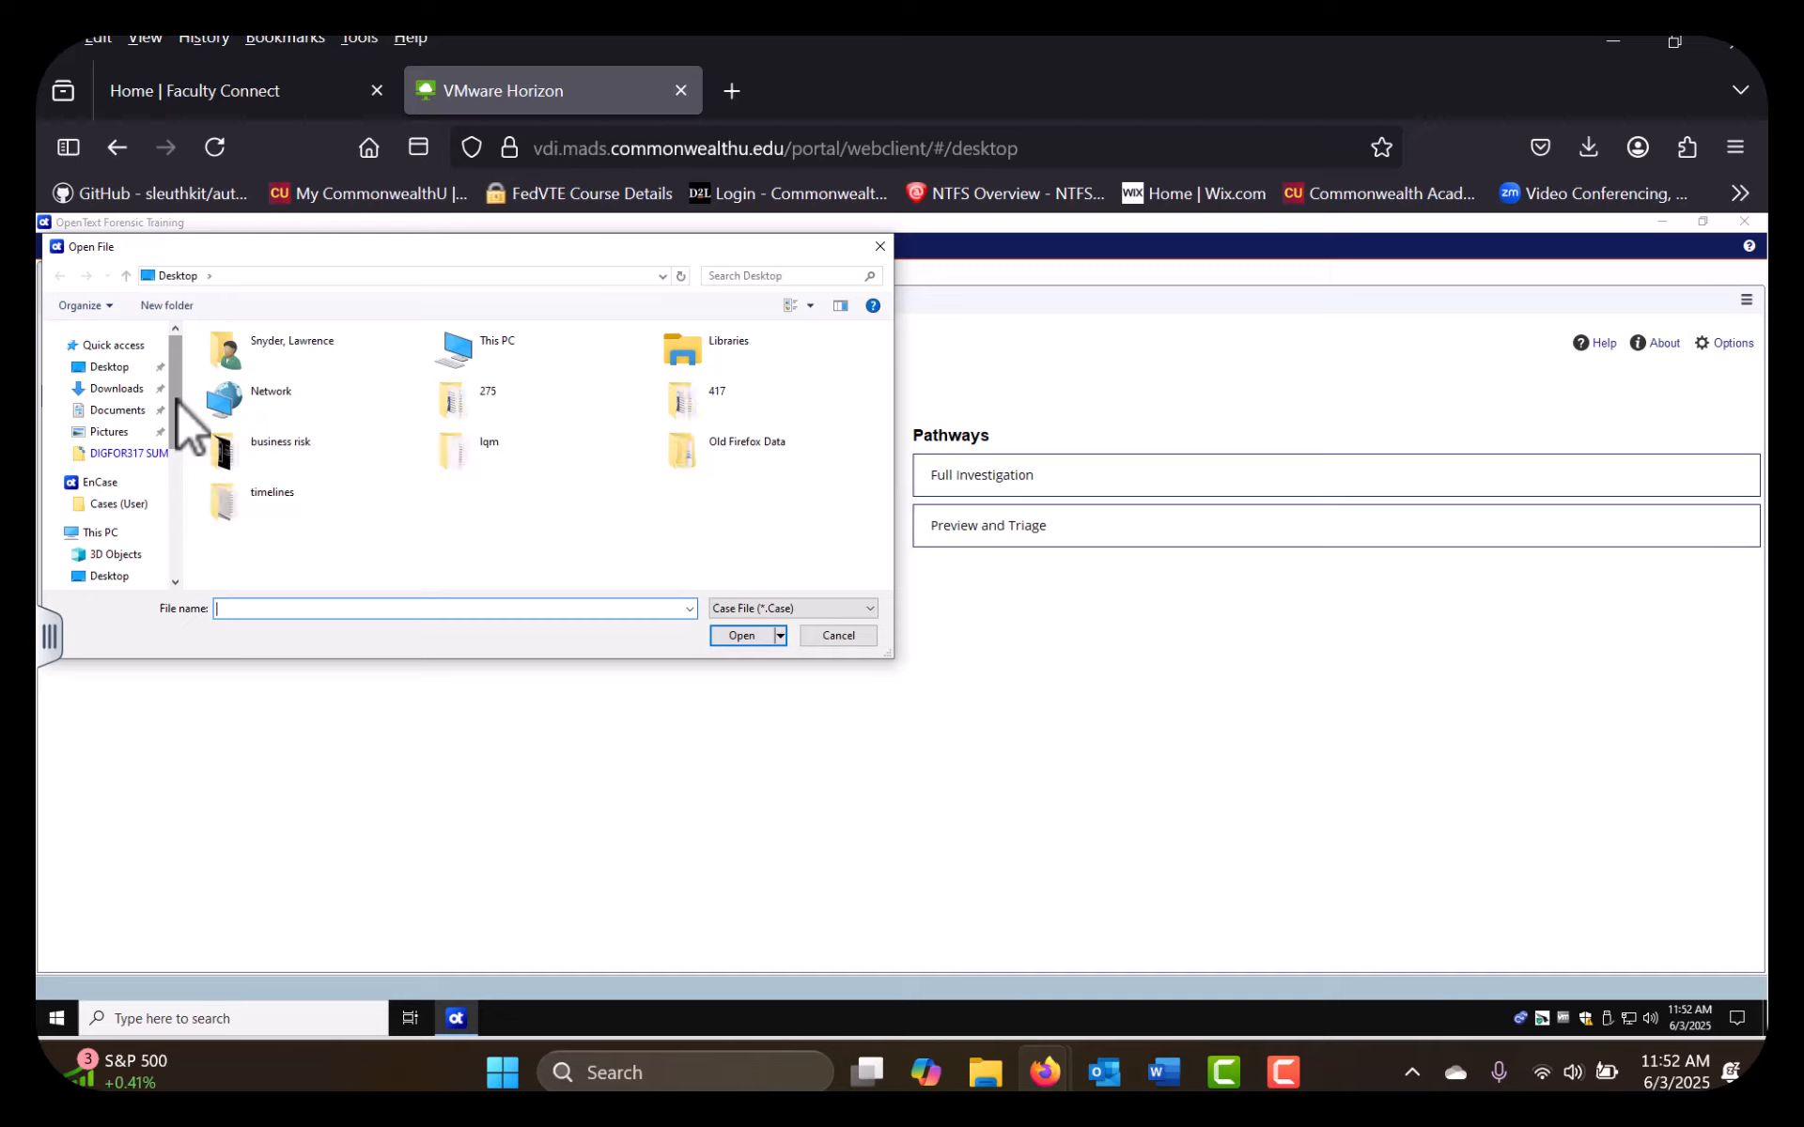
scroll(135, 522, "down", 5)
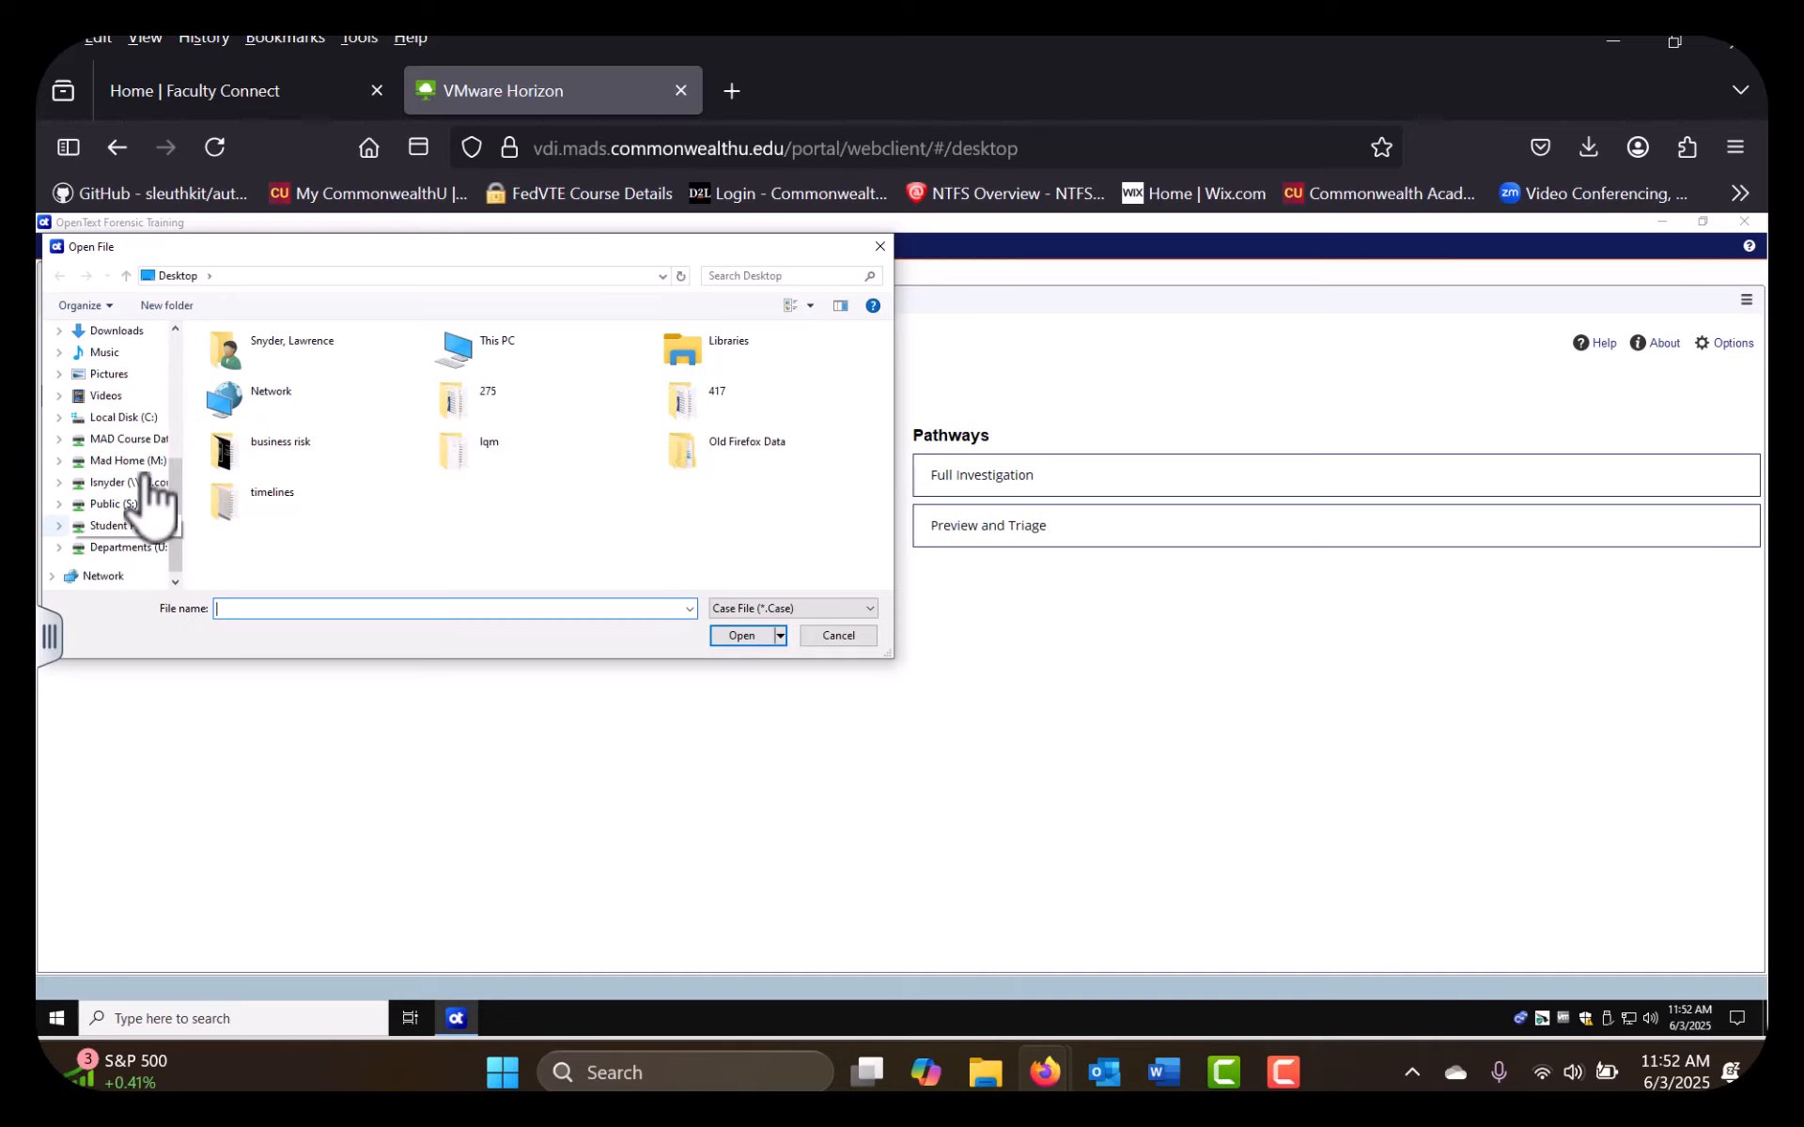
left_click(127, 461)
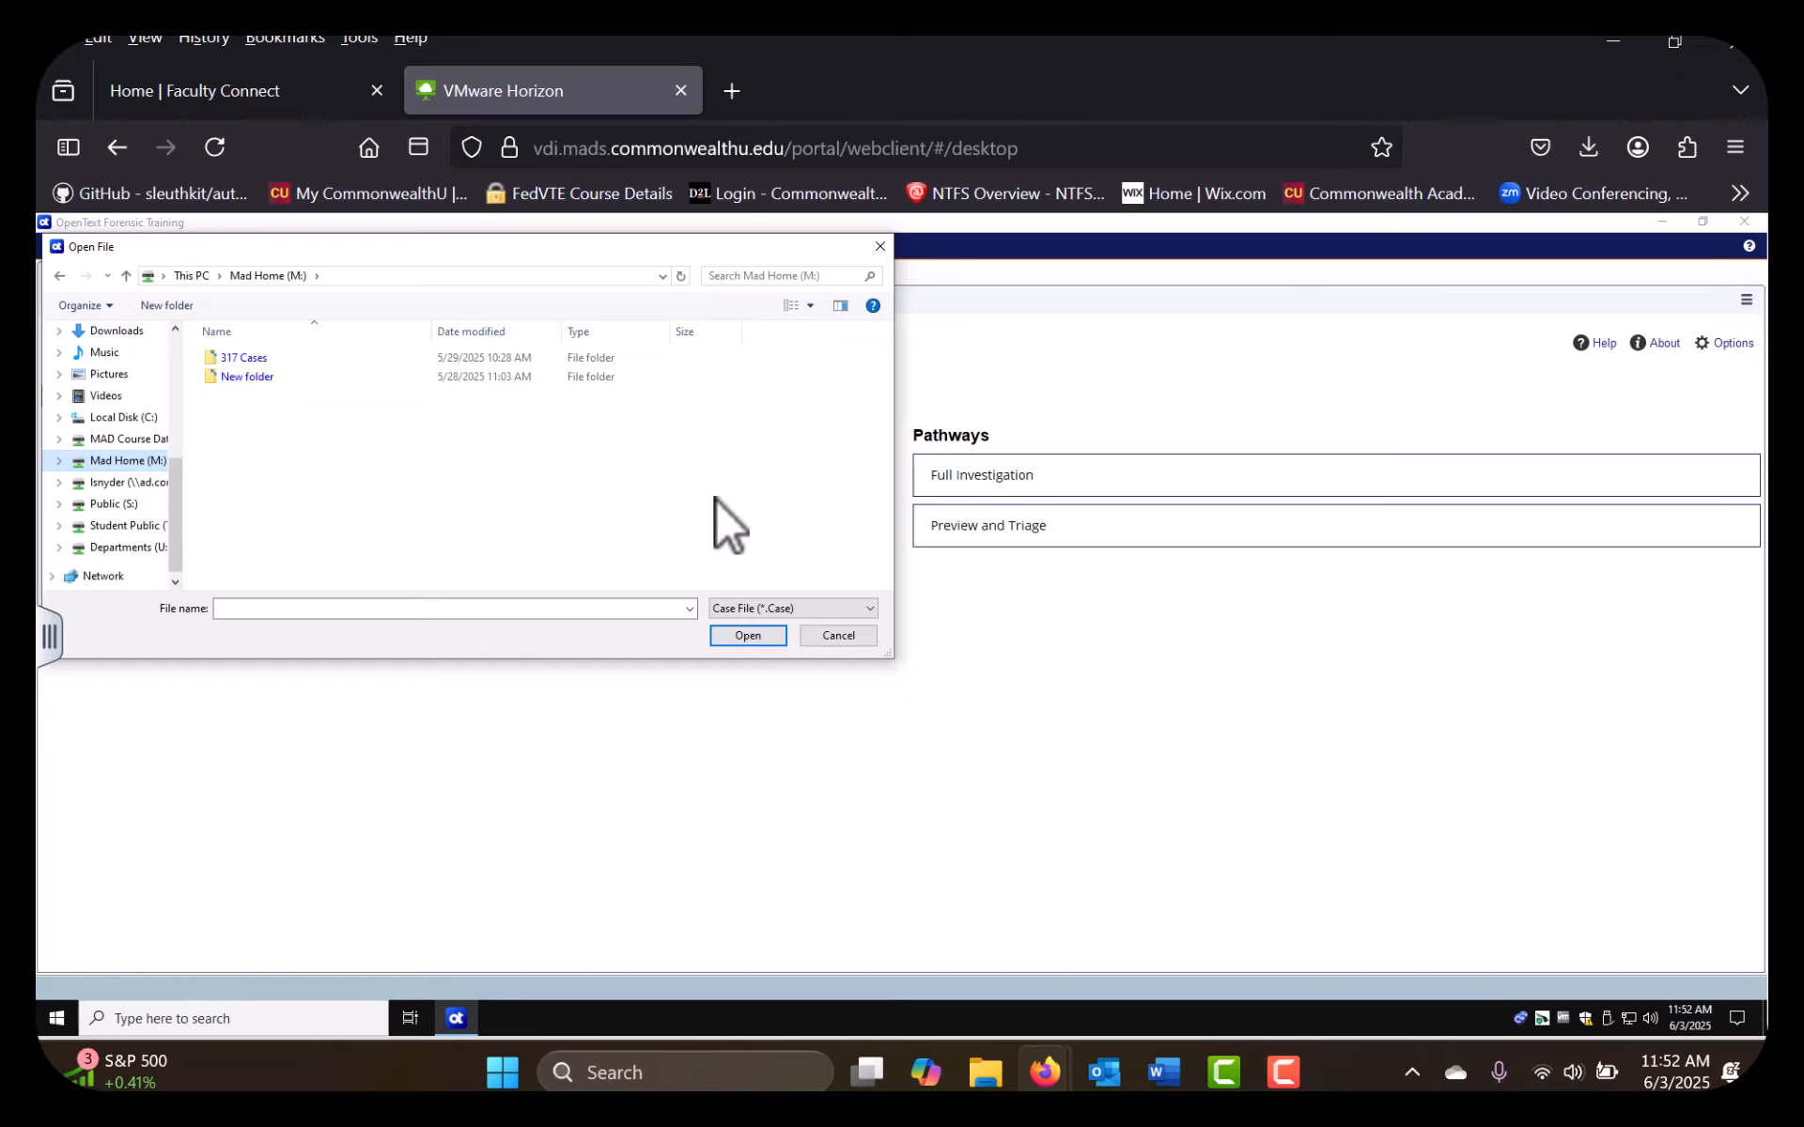
left_click(839, 637)
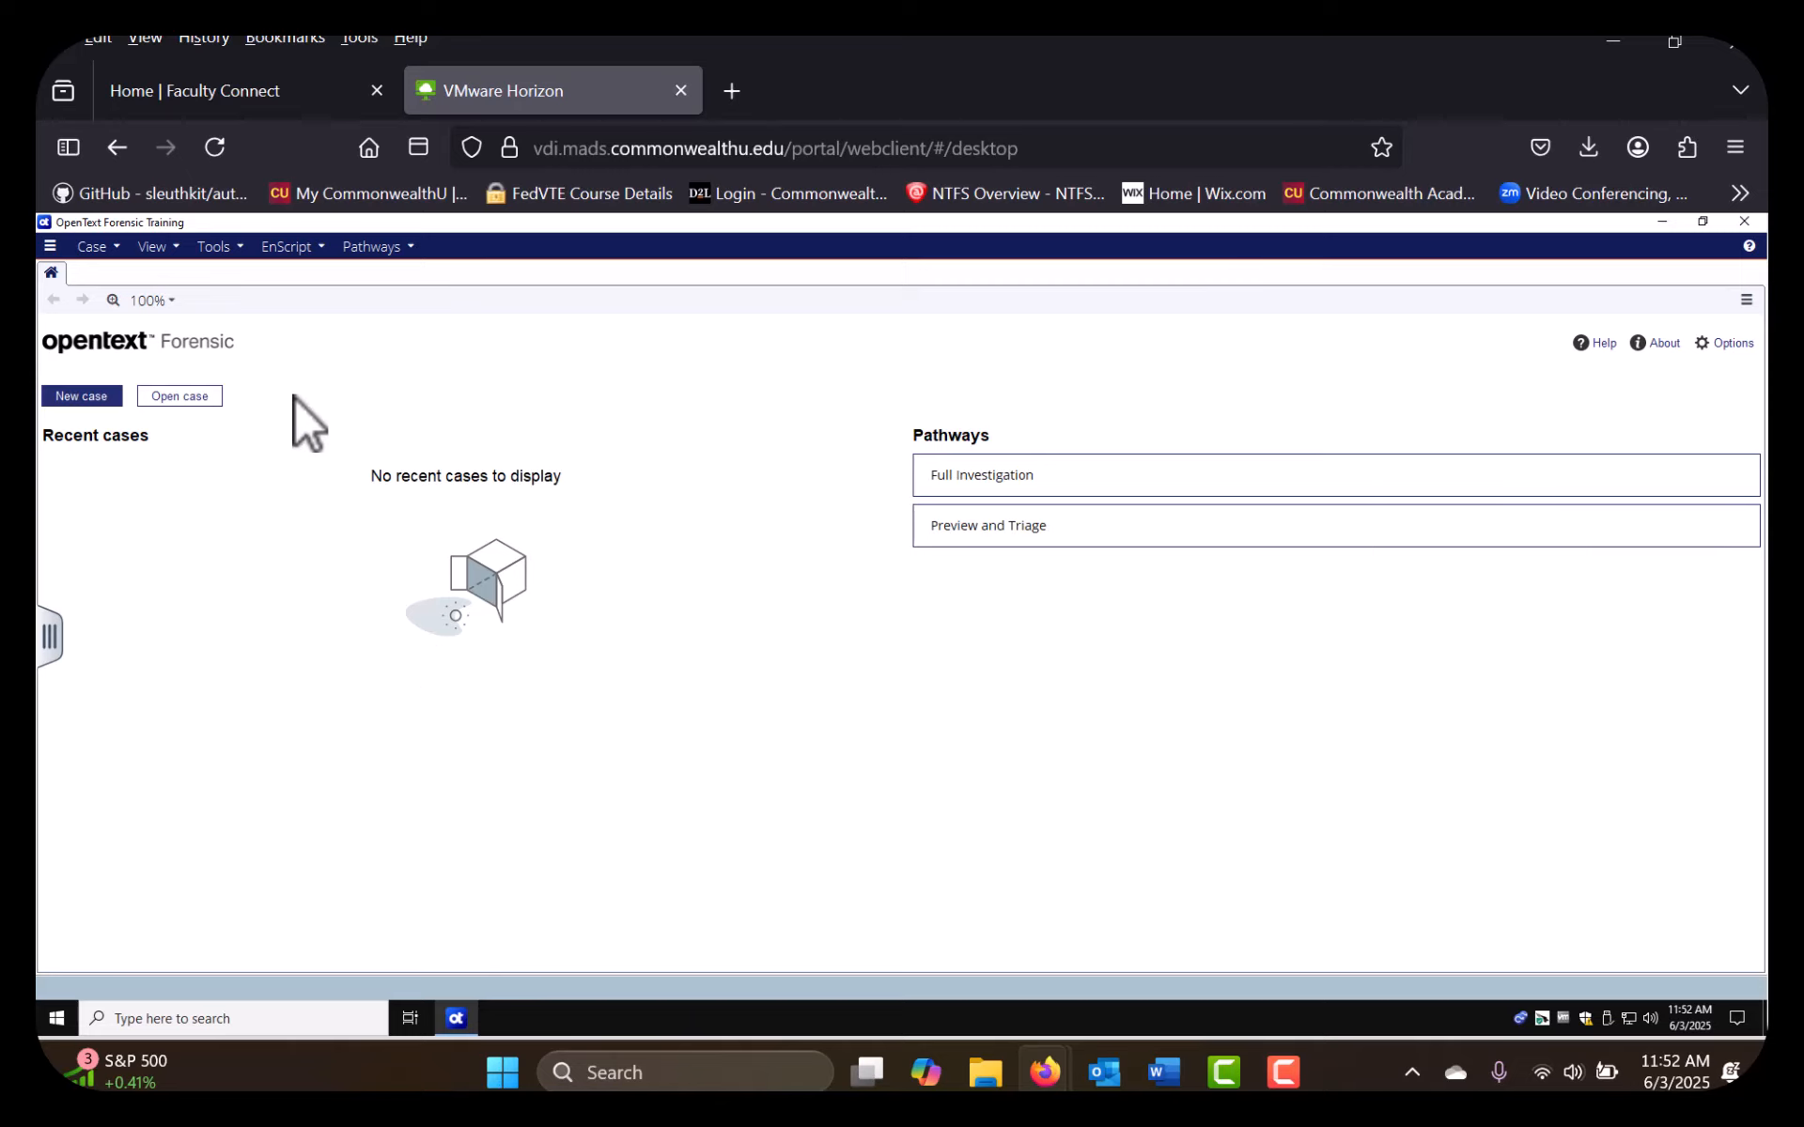
Open the case file ADC Floppy.Case from the 317 Cases\ADC Floppy folder on the Mad Home (M:) drive
left_click(169, 400)
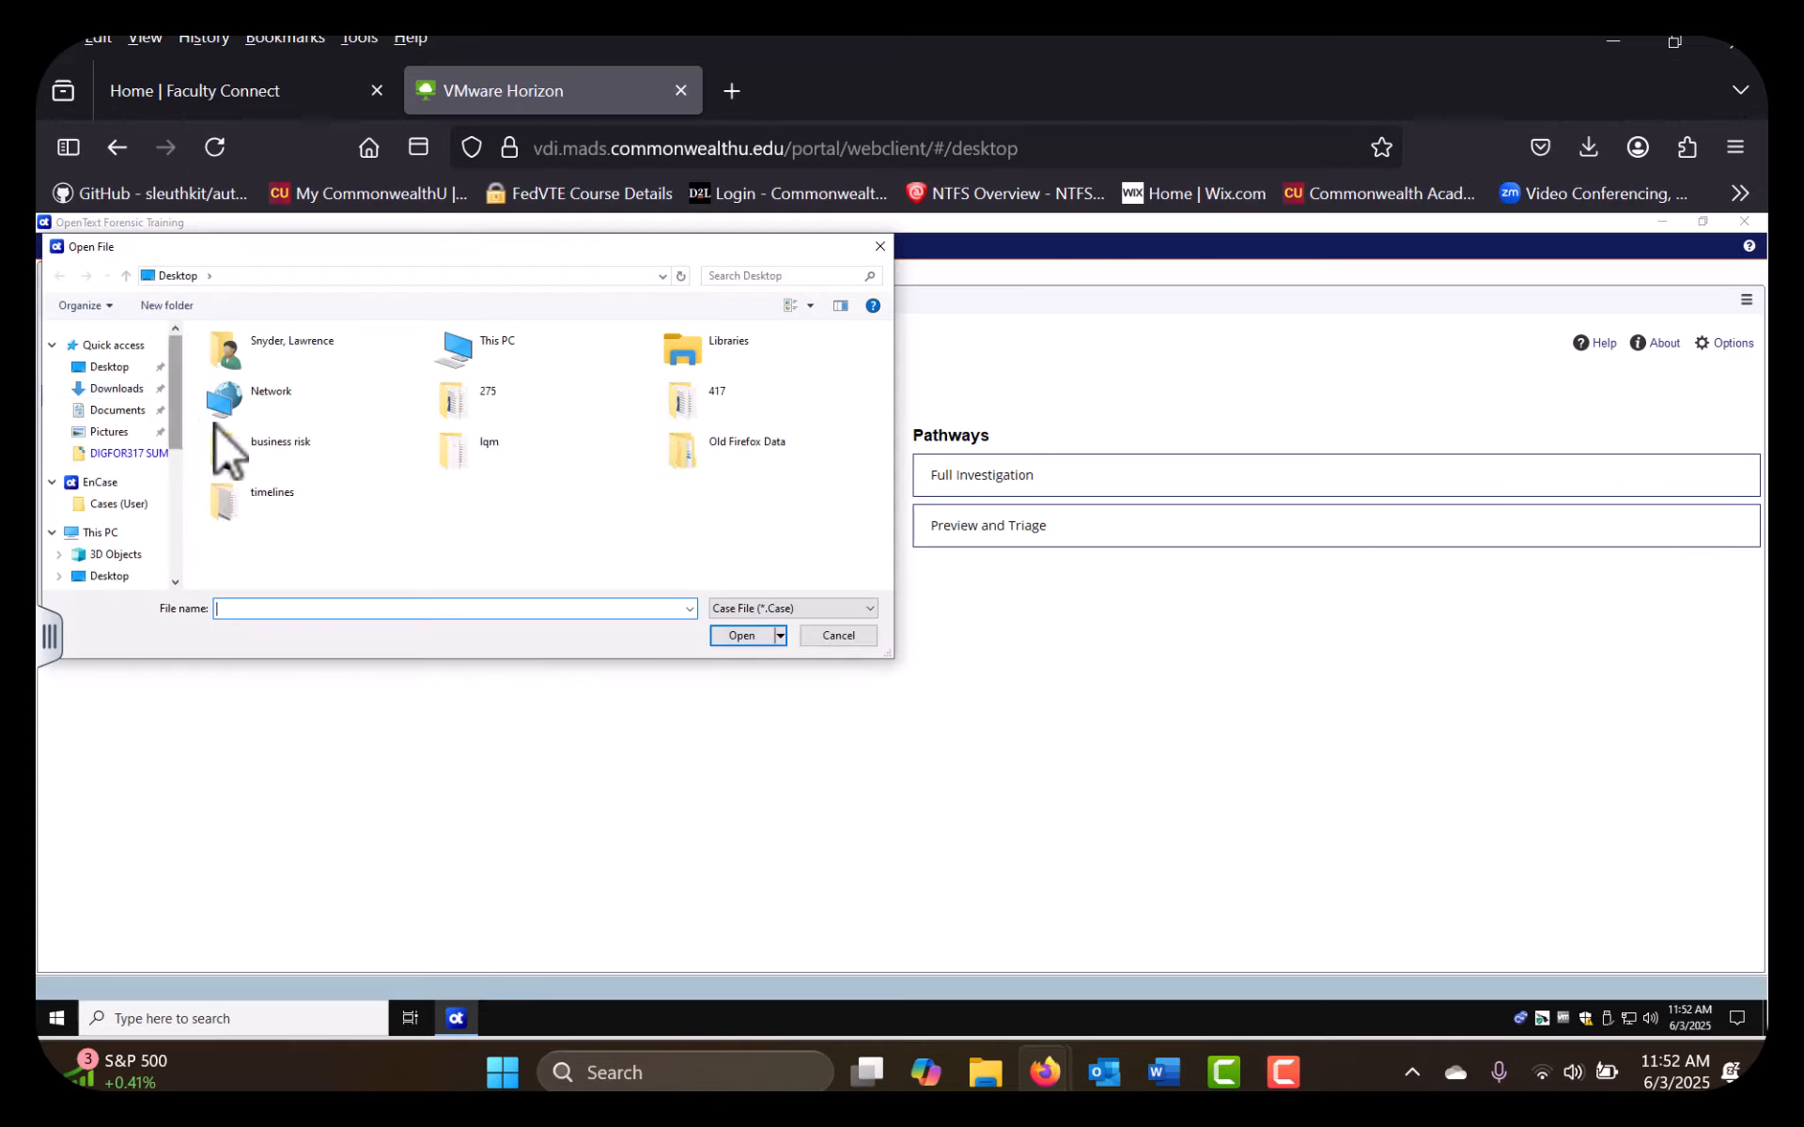
scroll(115, 537, "down", 3)
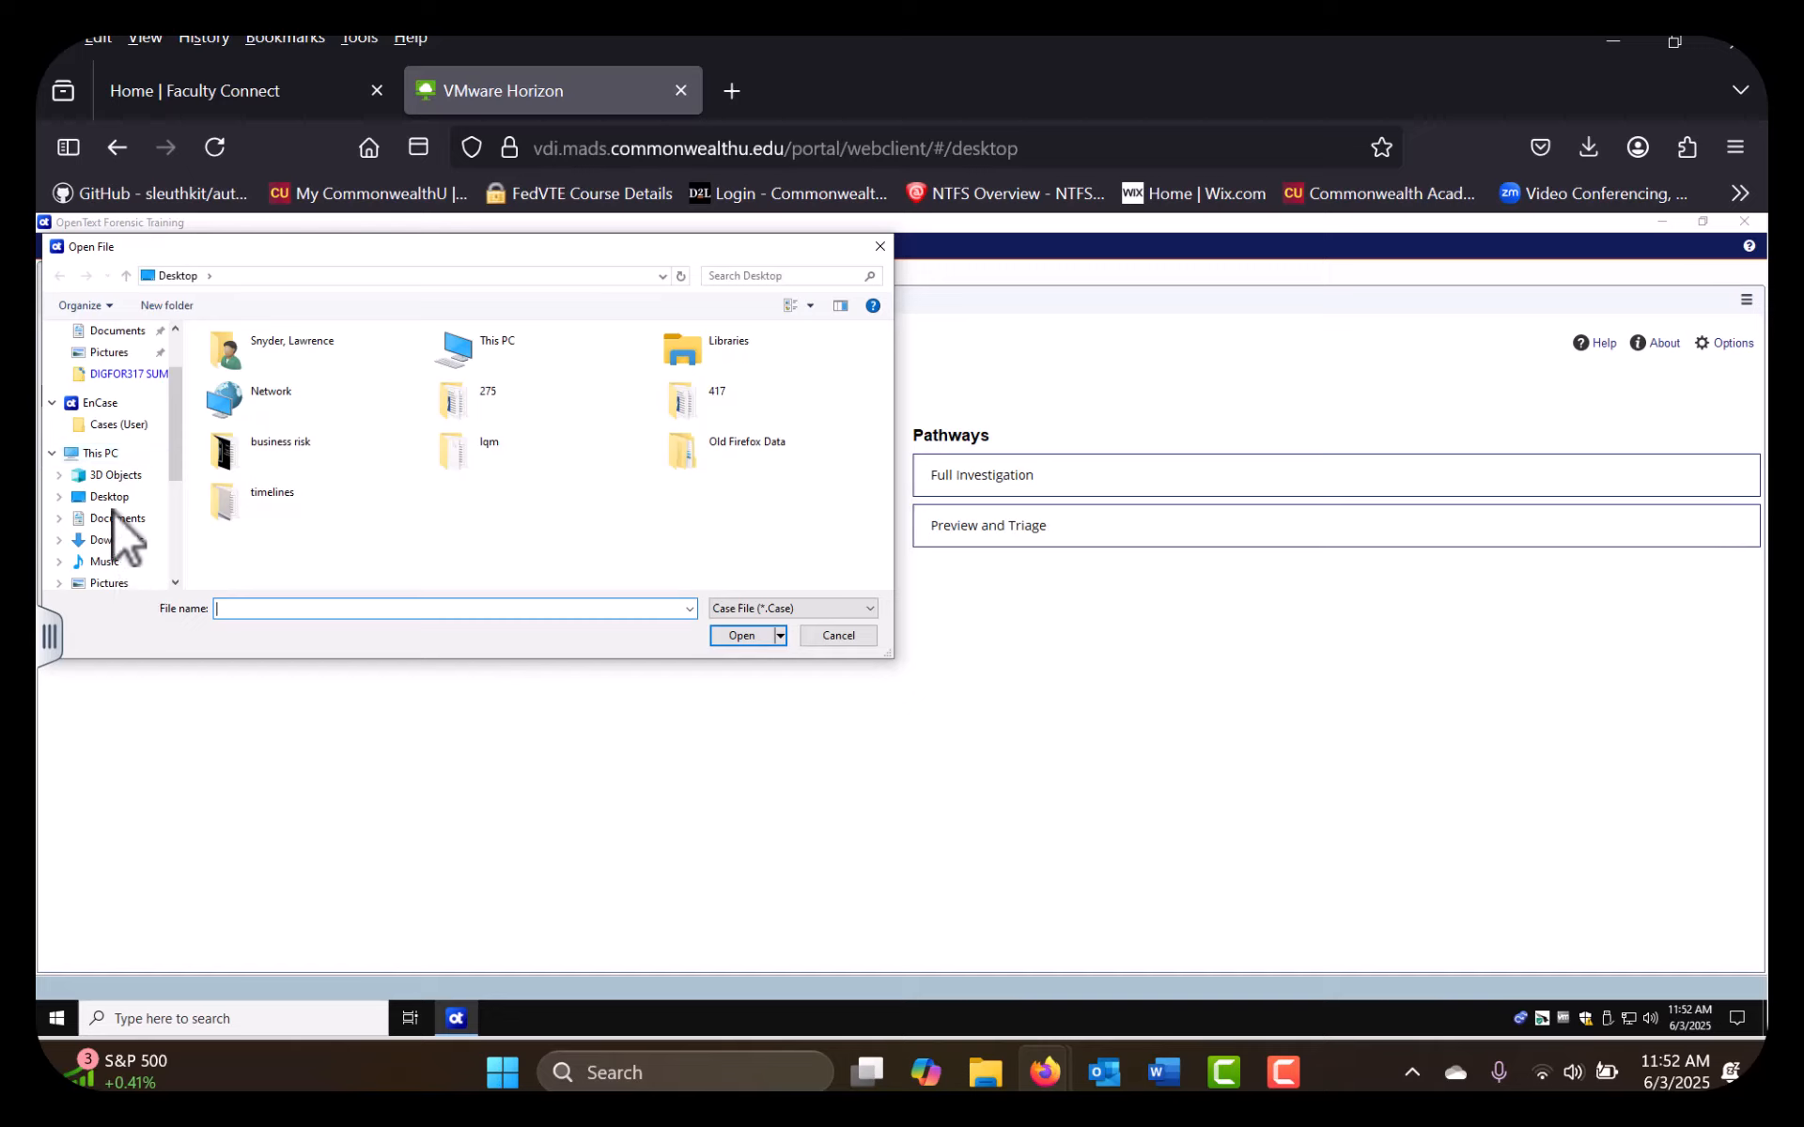
left_click(131, 576)
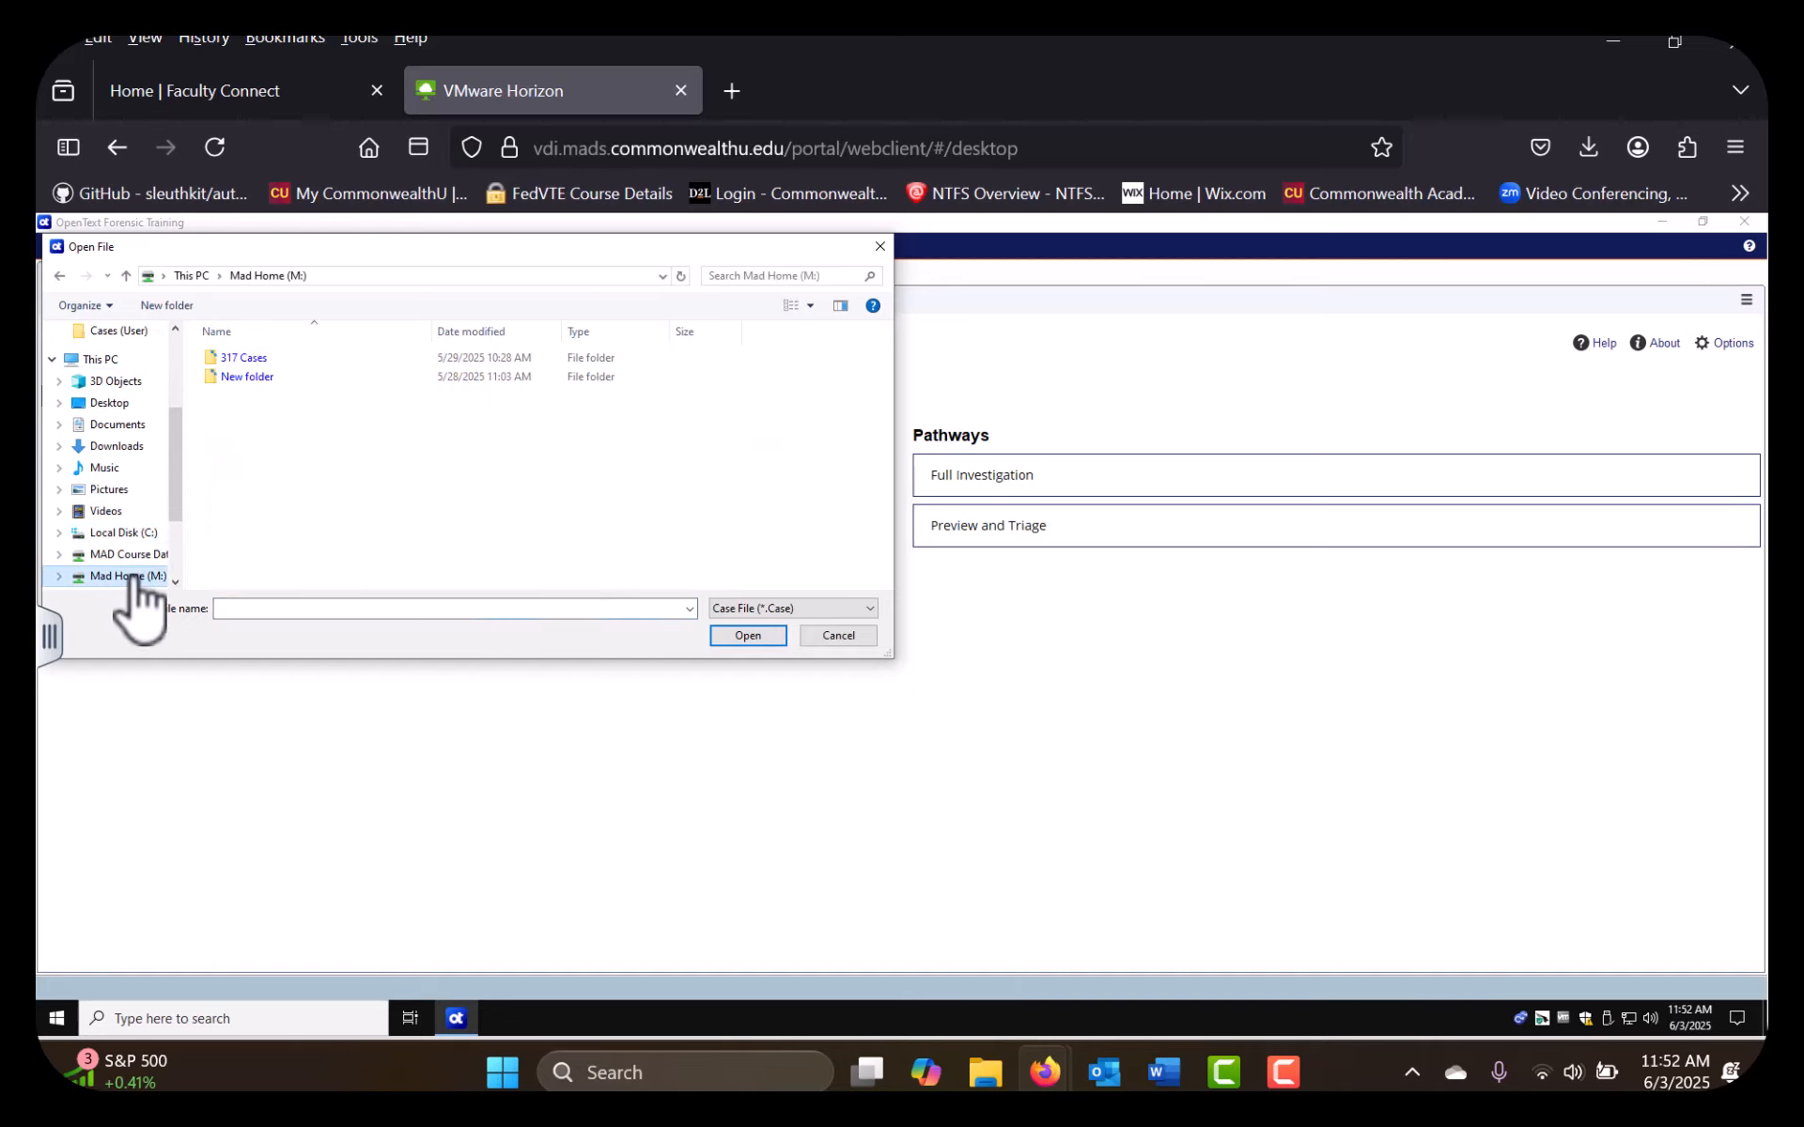
double_click(238, 361)
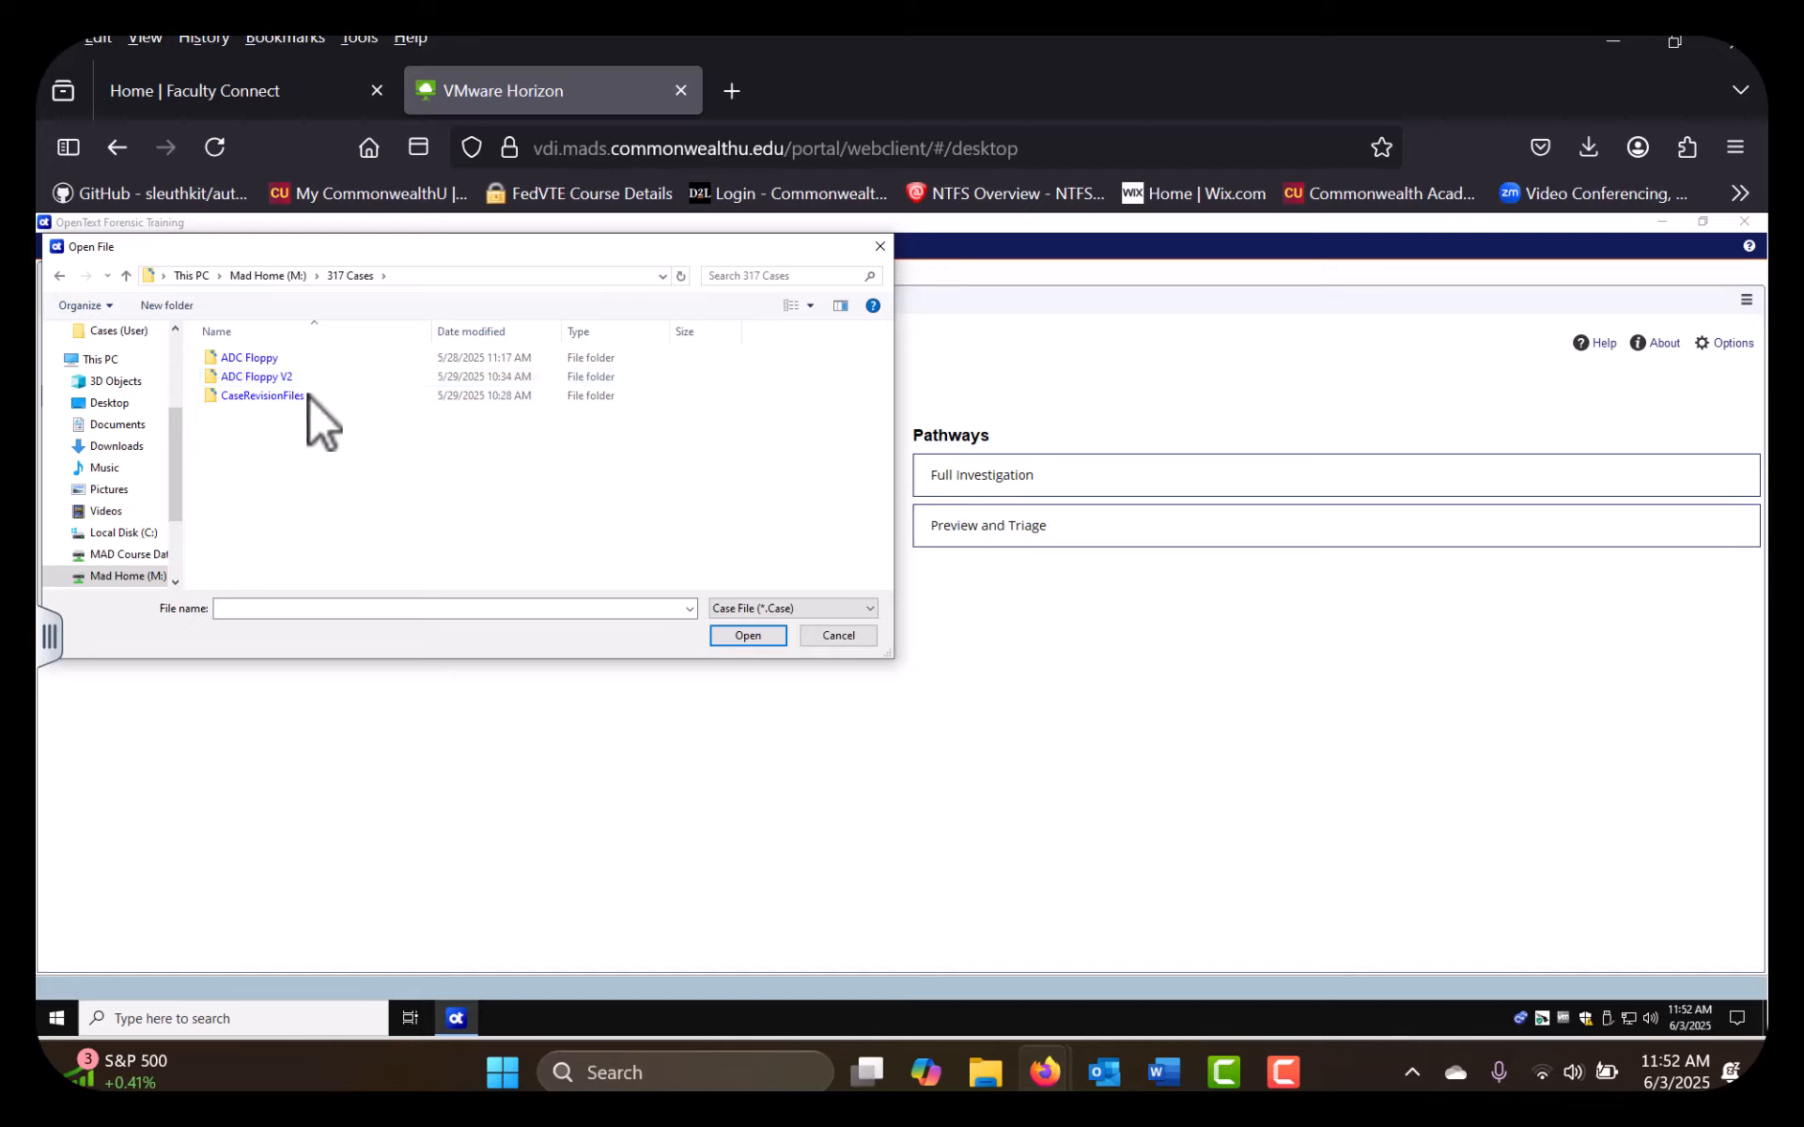
left_click(308, 395)
left_click(282, 375)
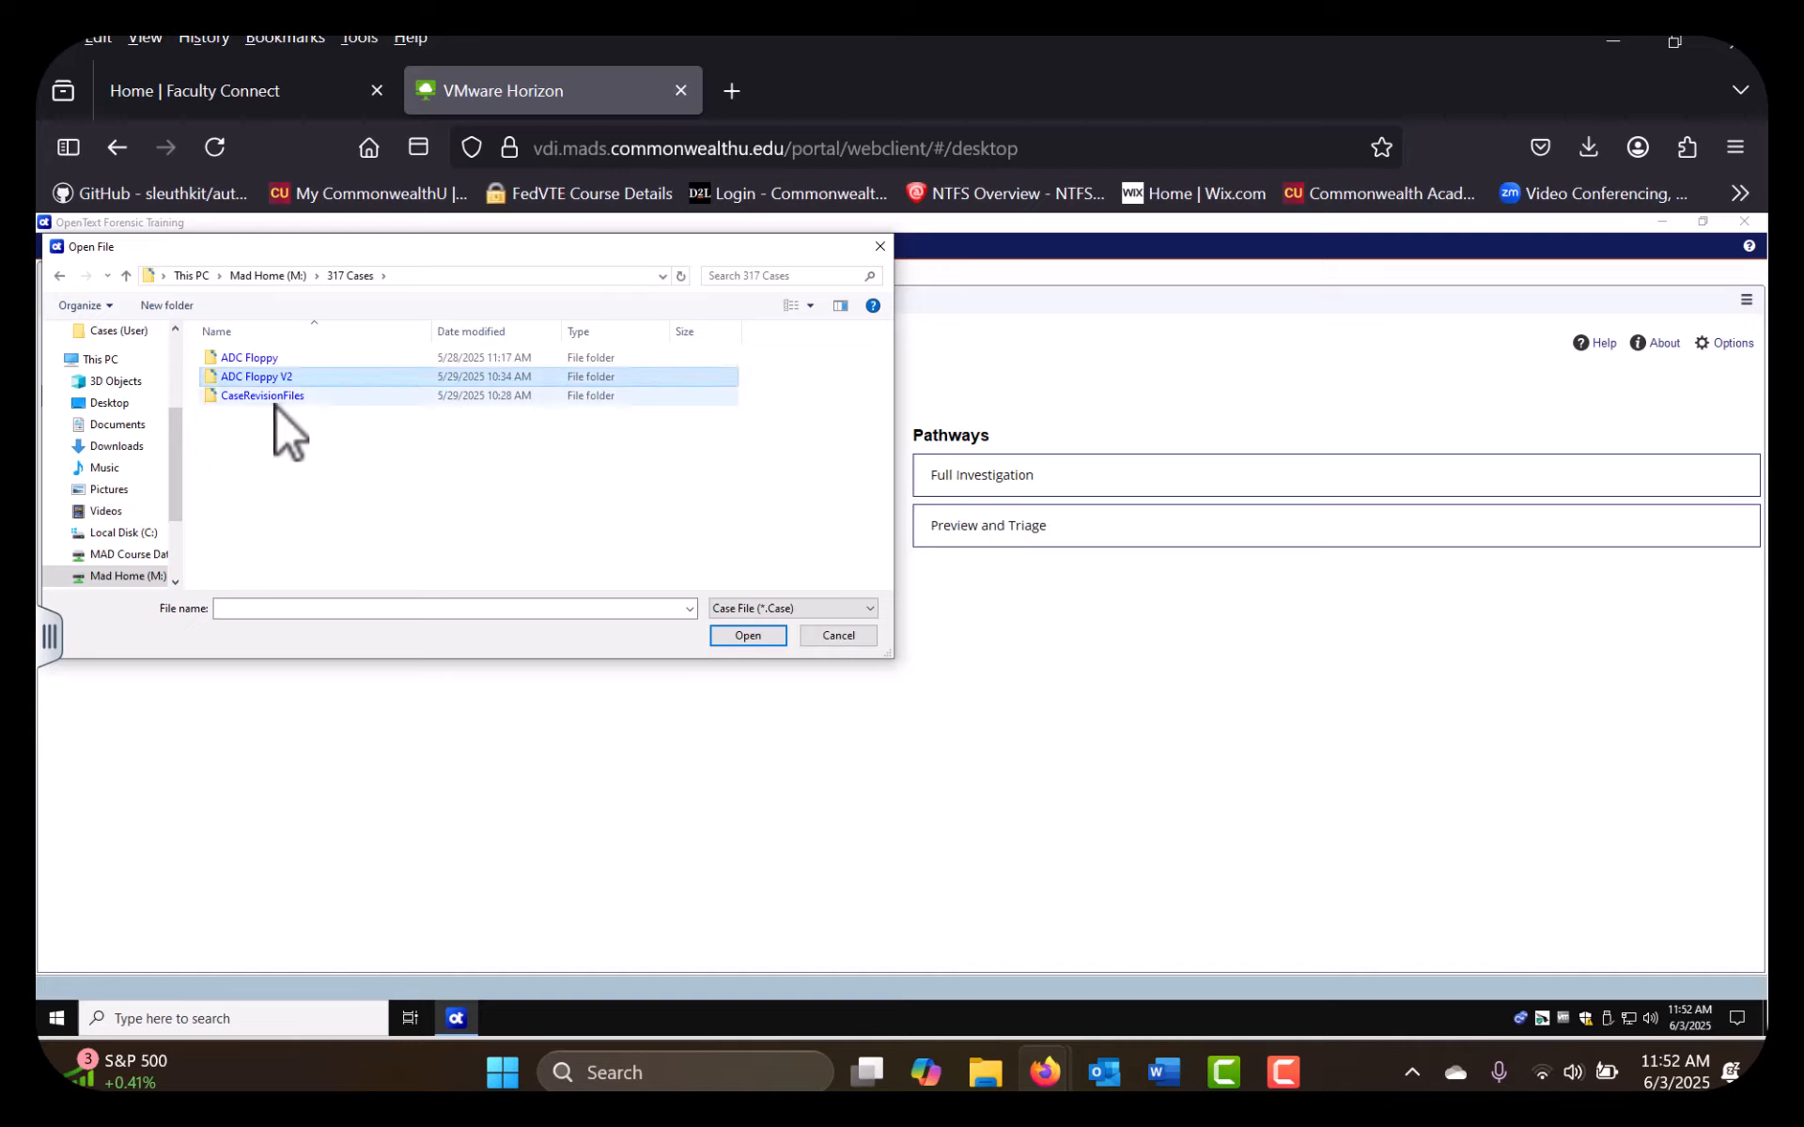
double_click(257, 361)
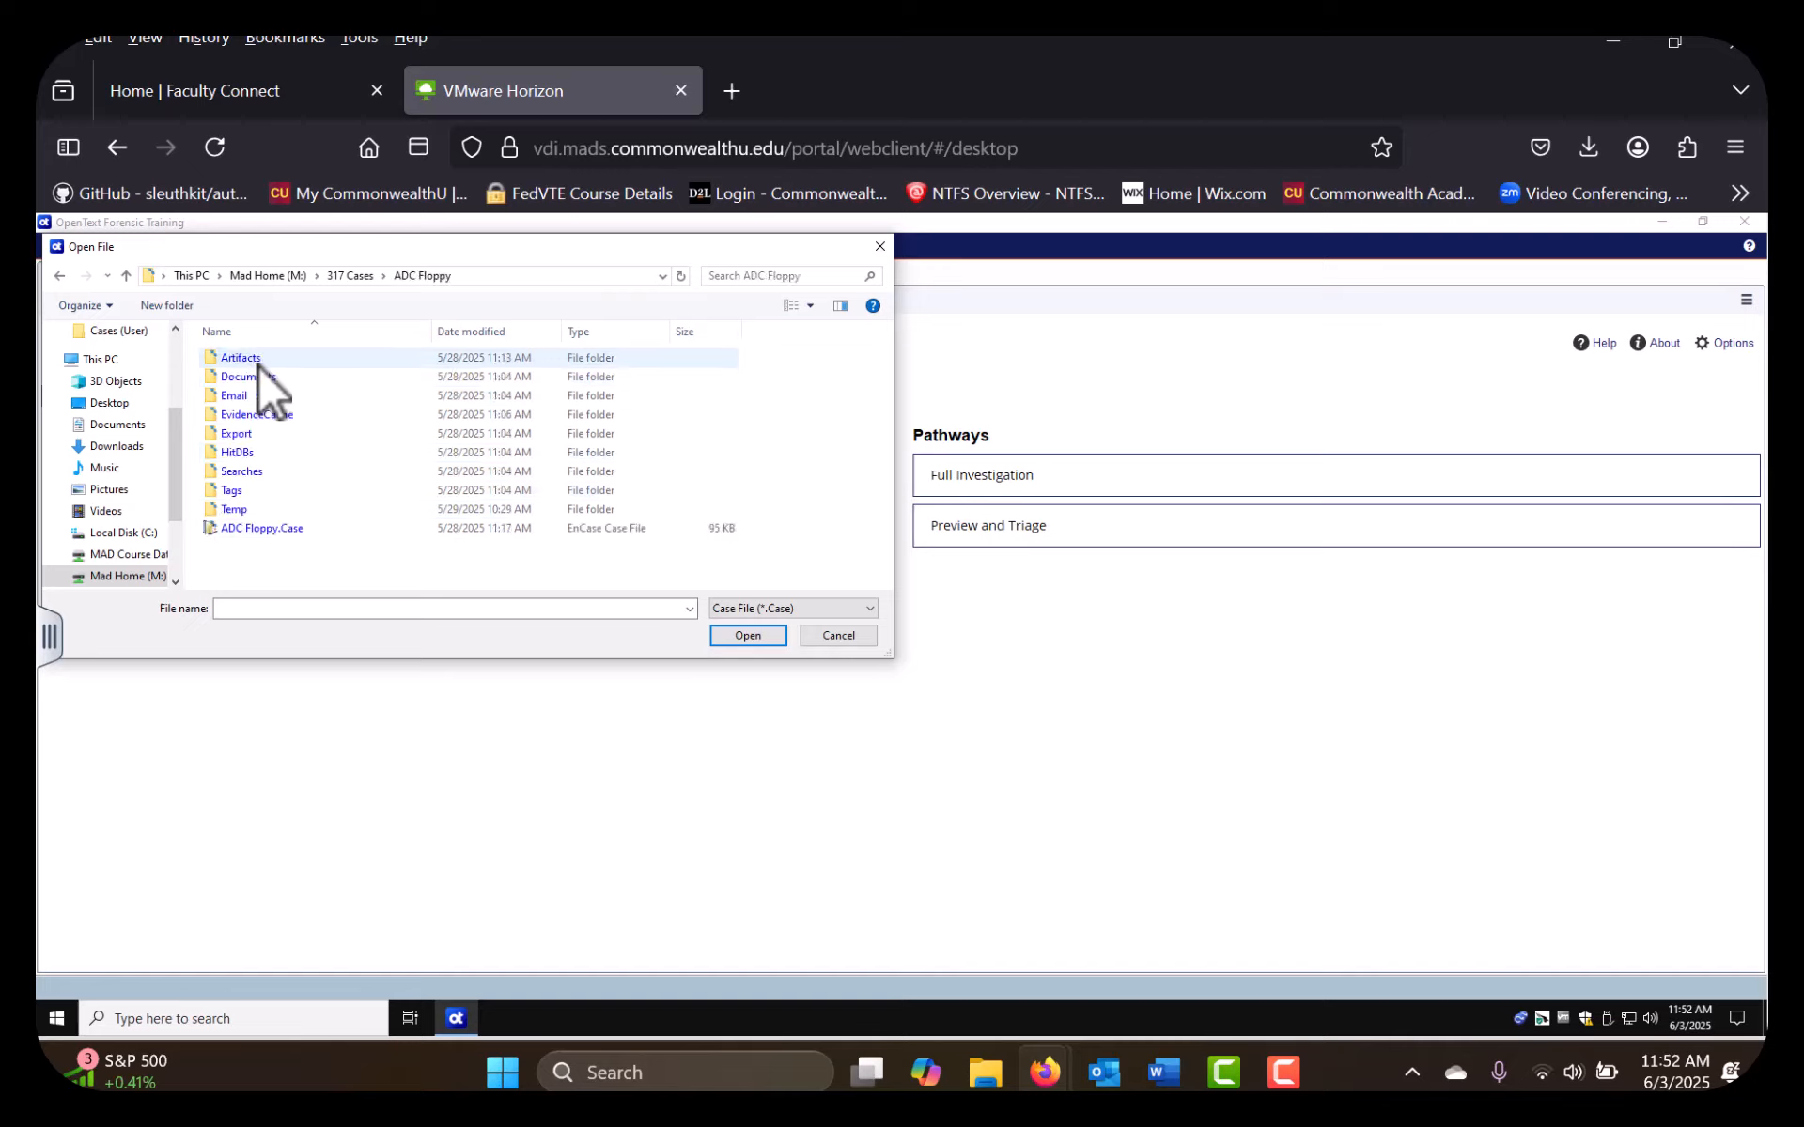
left_click(278, 523)
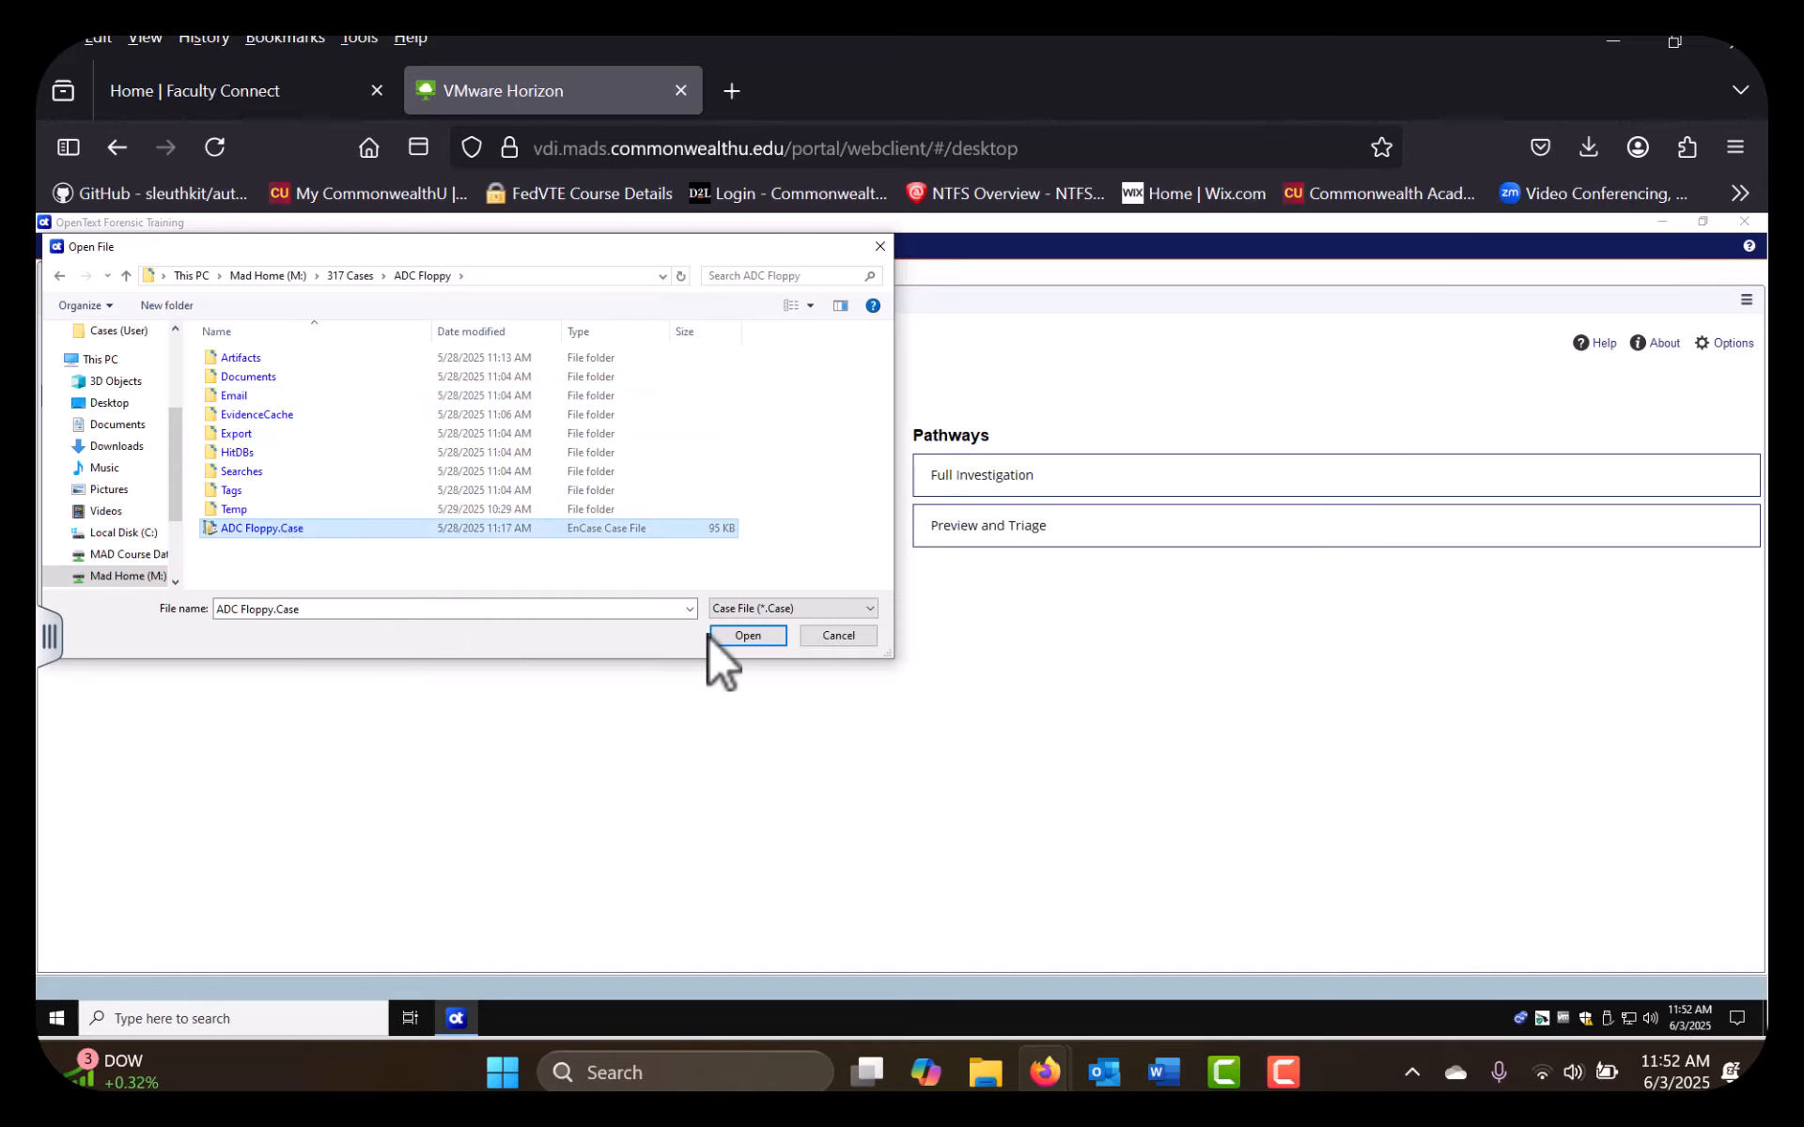
left_click(747, 636)
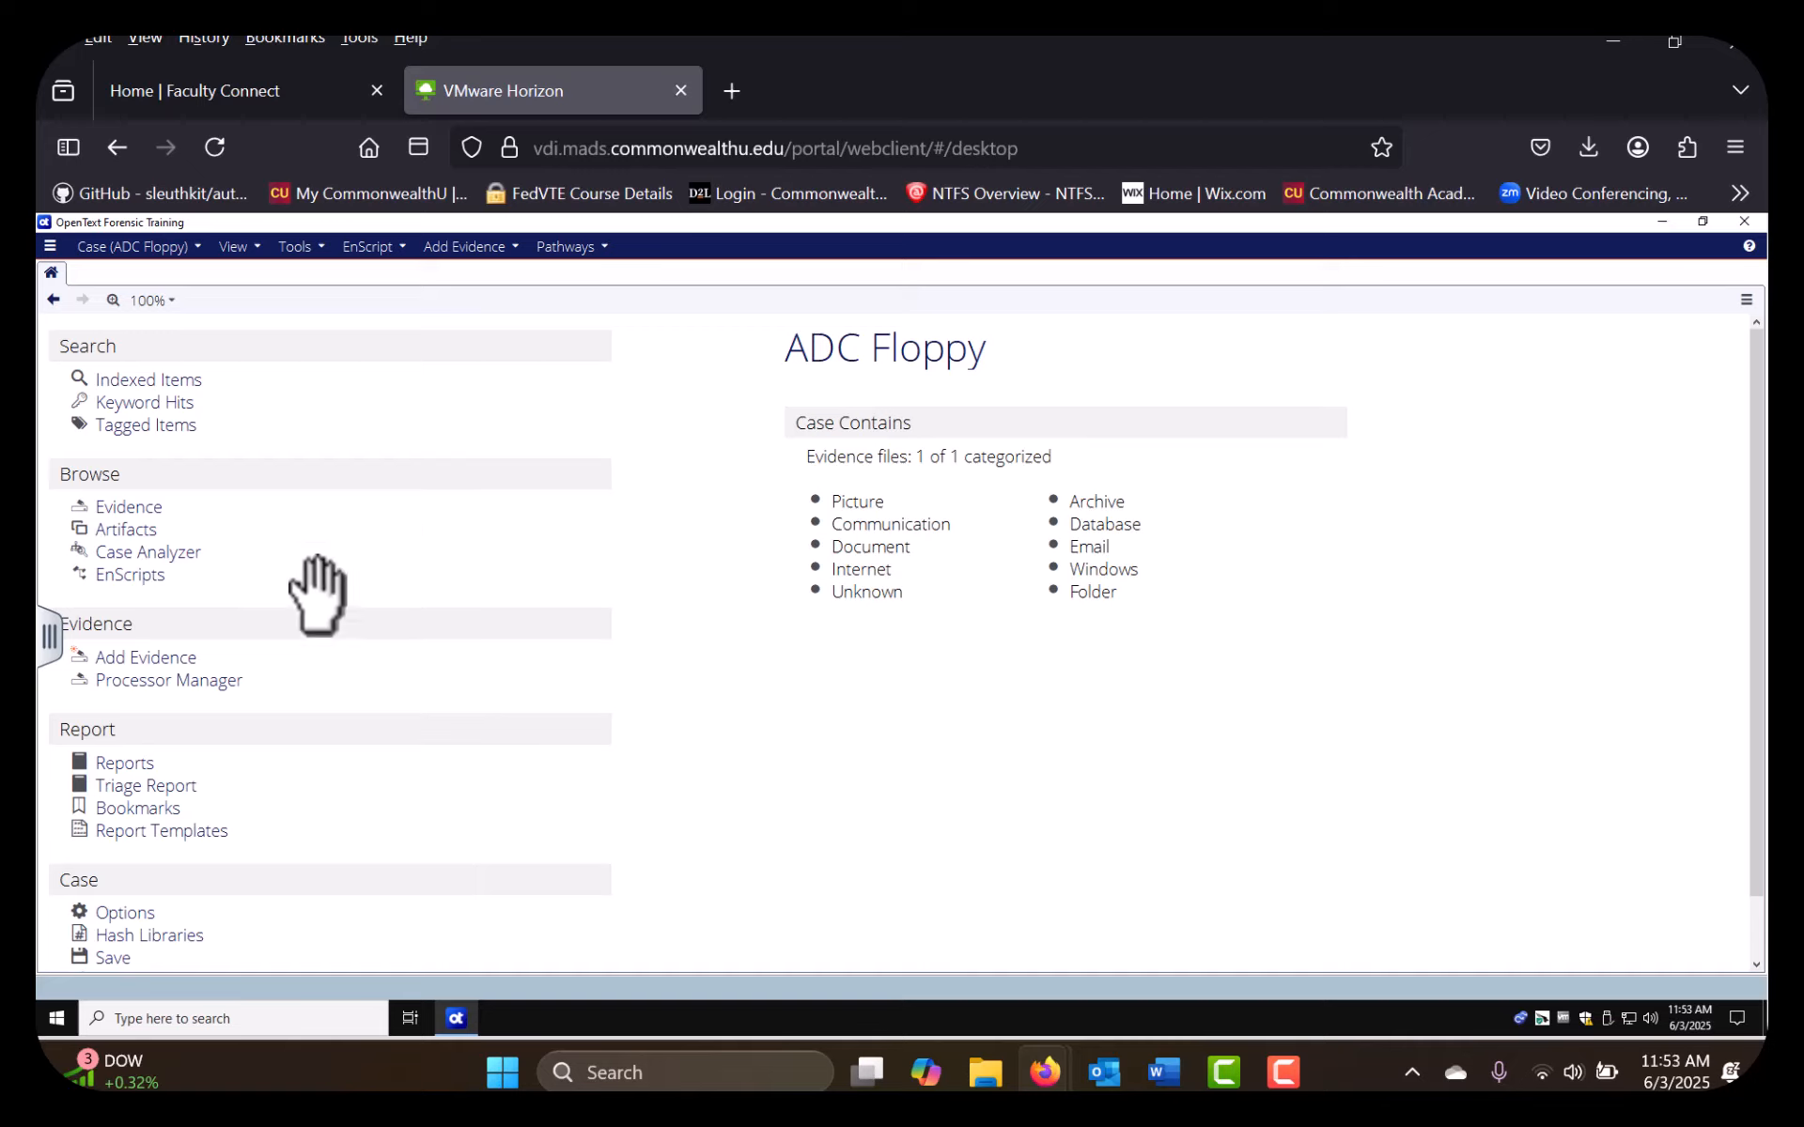
Open the ADC Floppy image's entries from the Evidence view and make the folder tree and file table taller
left_click(241, 250)
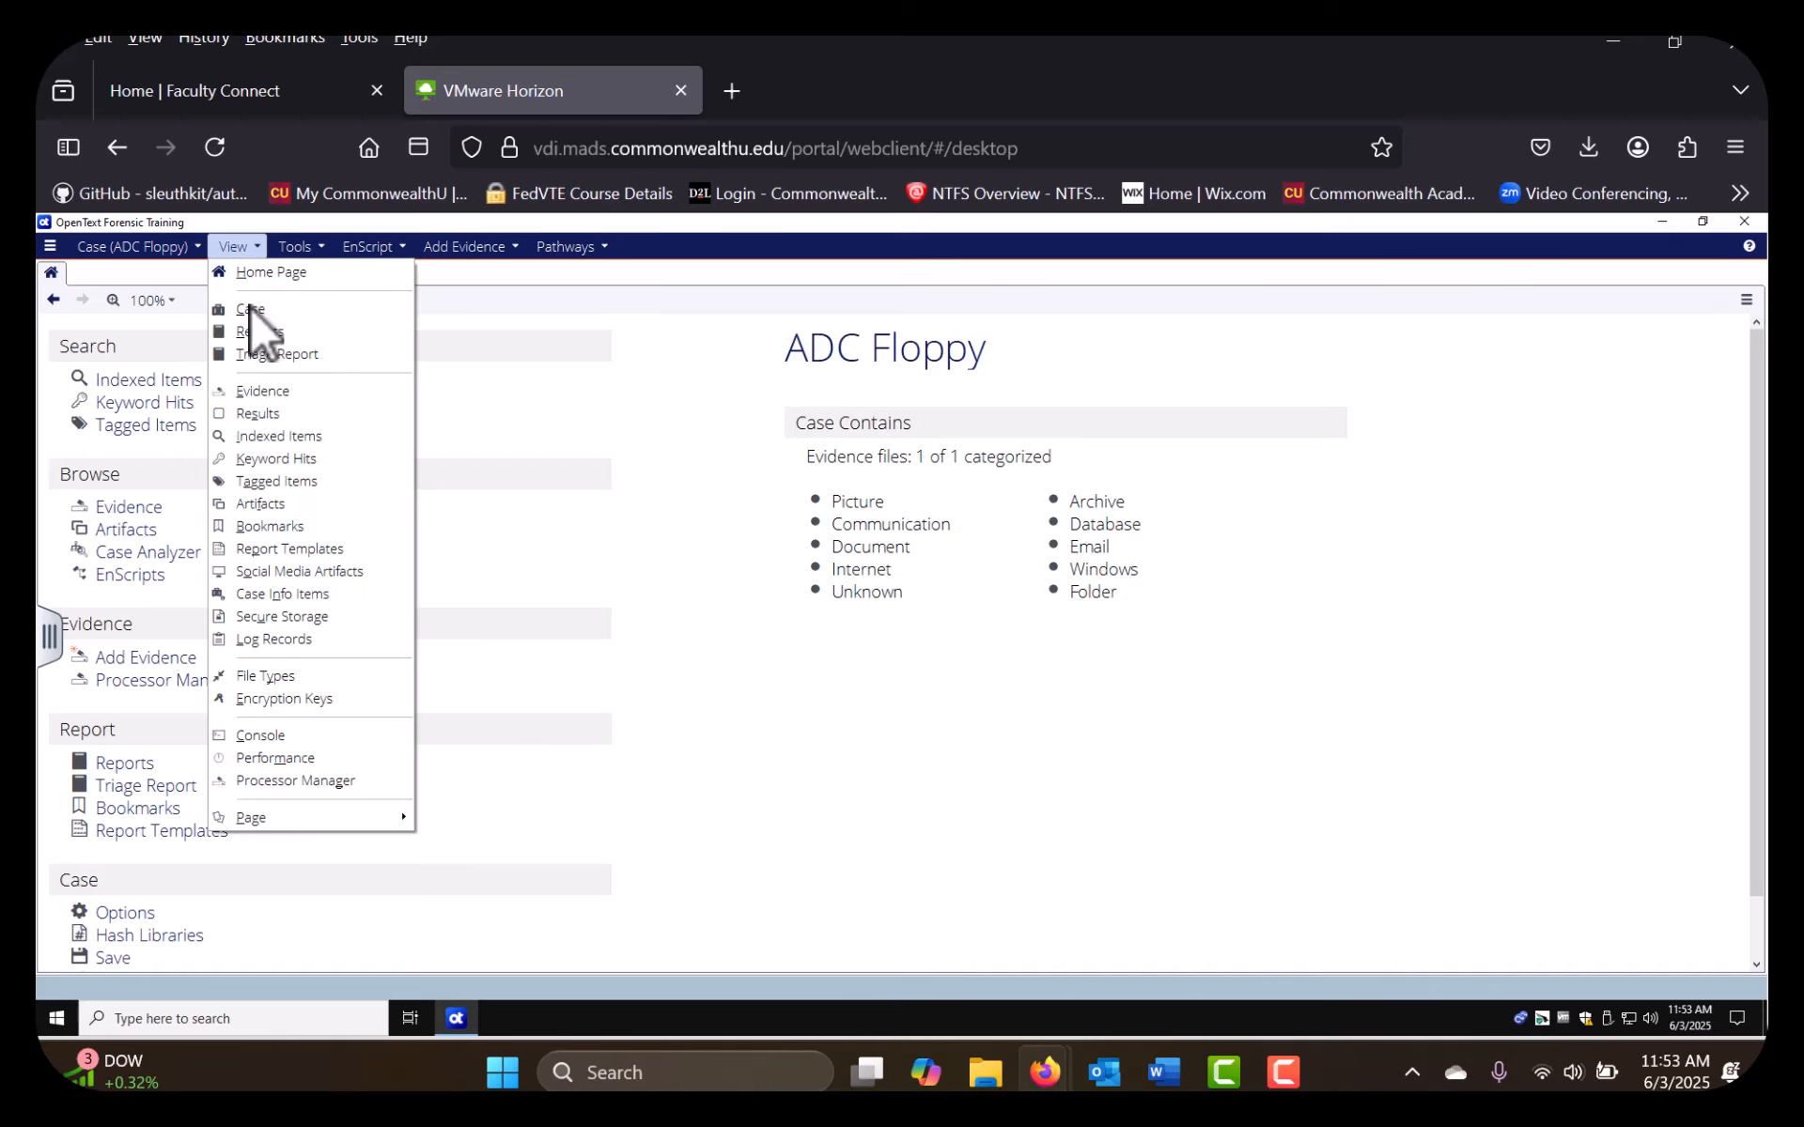
left_click(263, 390)
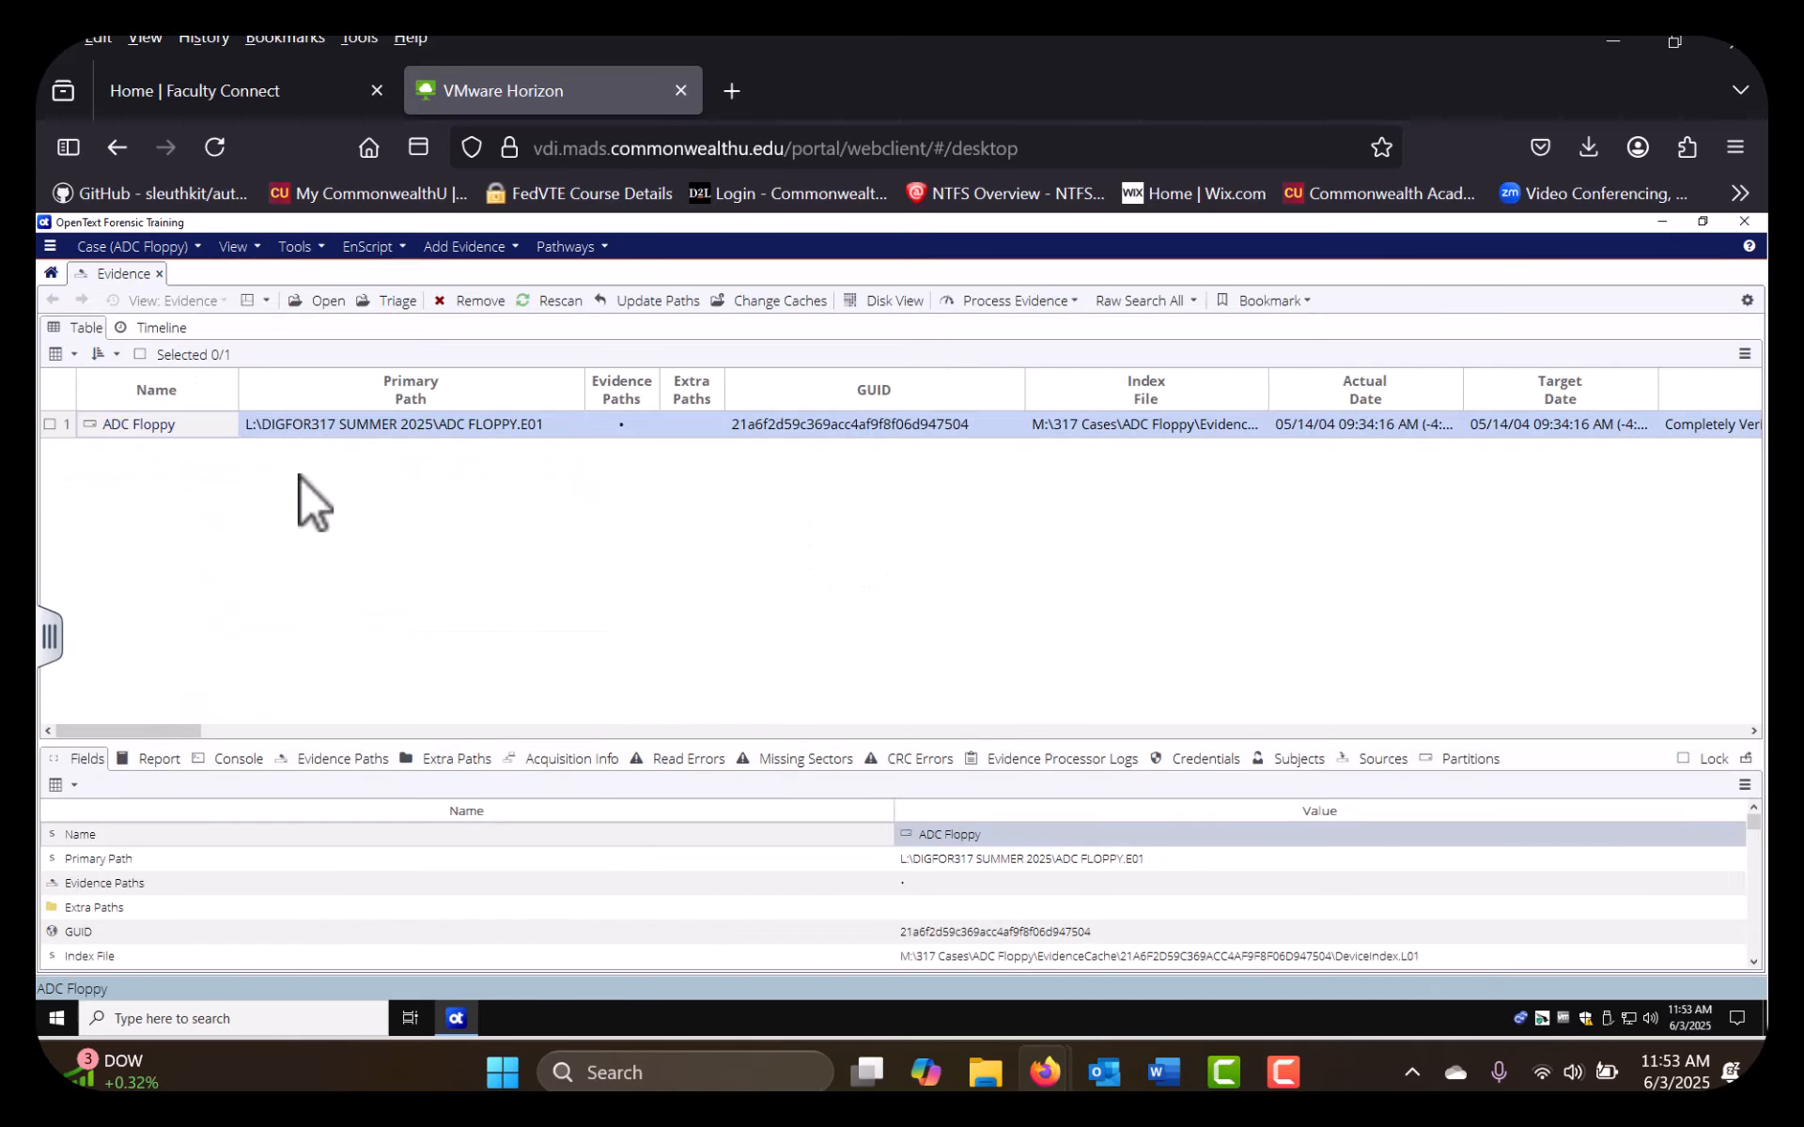
double_click(307, 424)
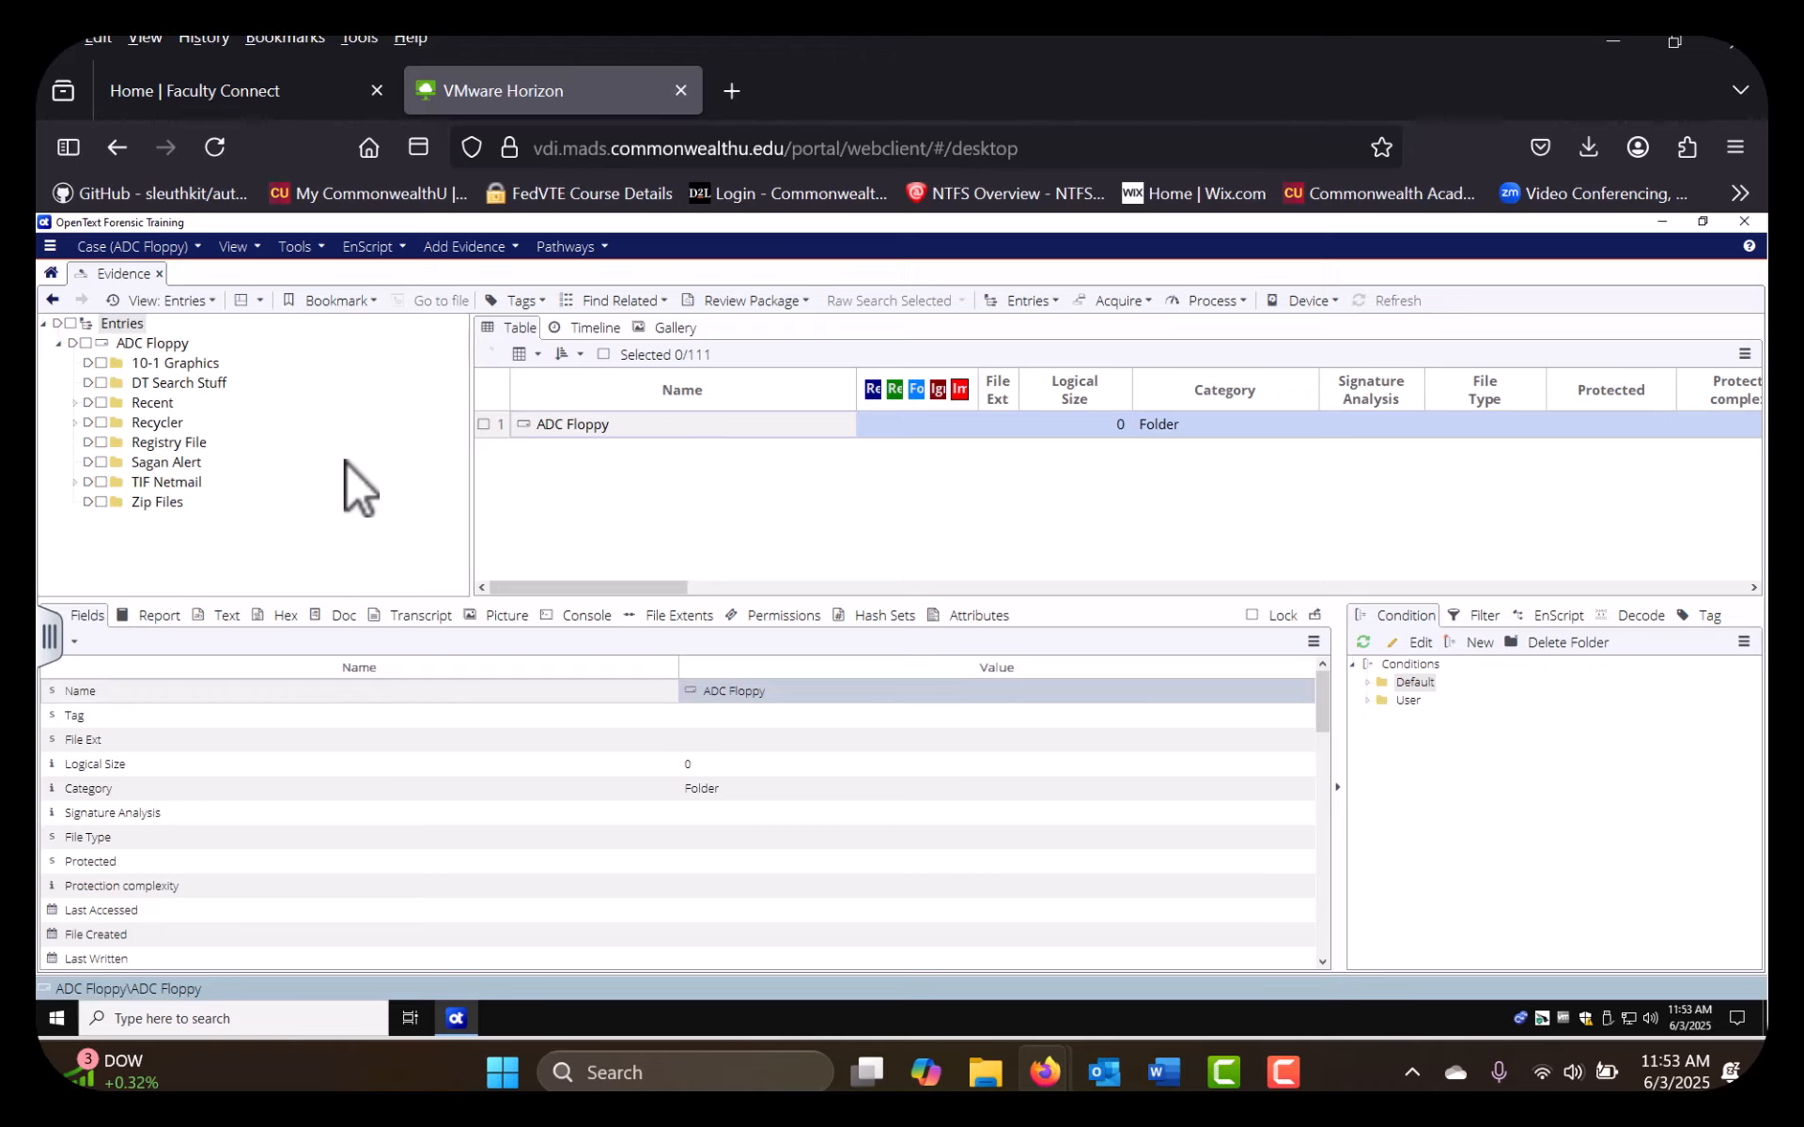
left_click(57, 301)
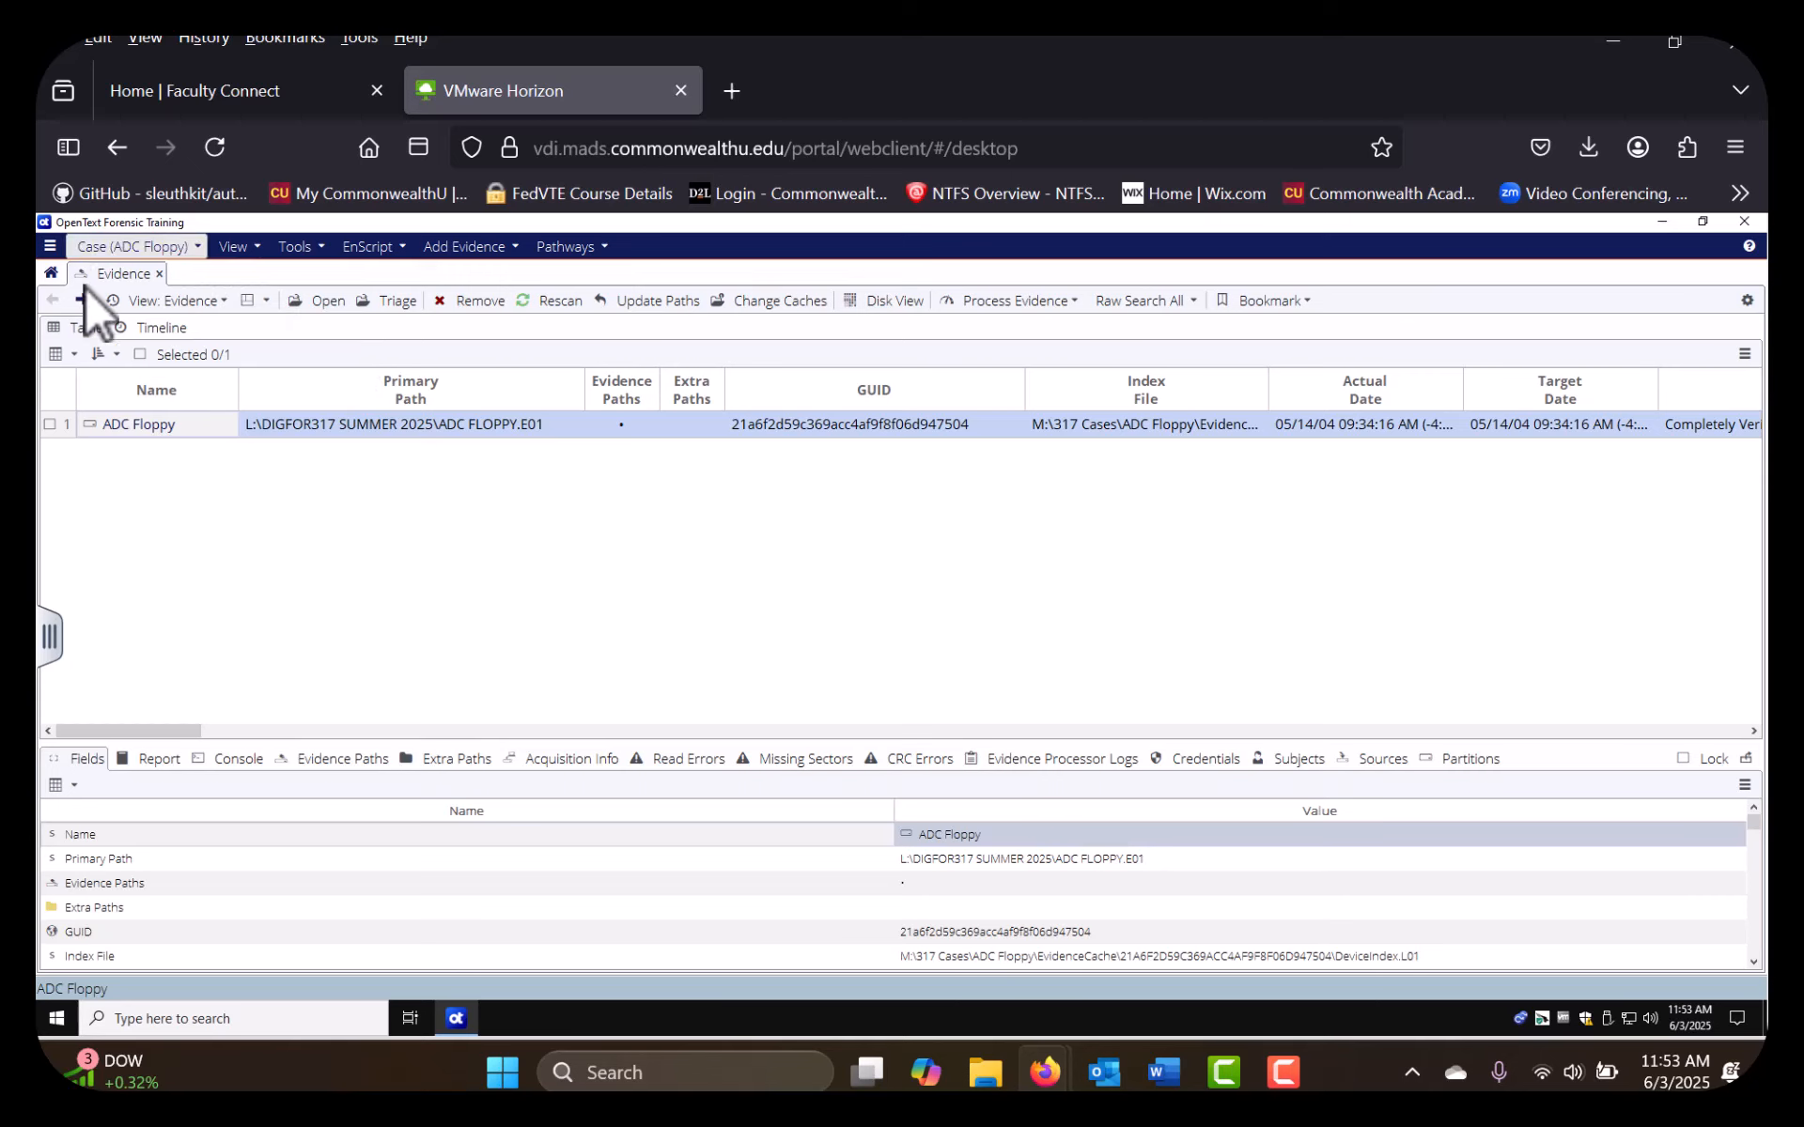
double_click(492, 430)
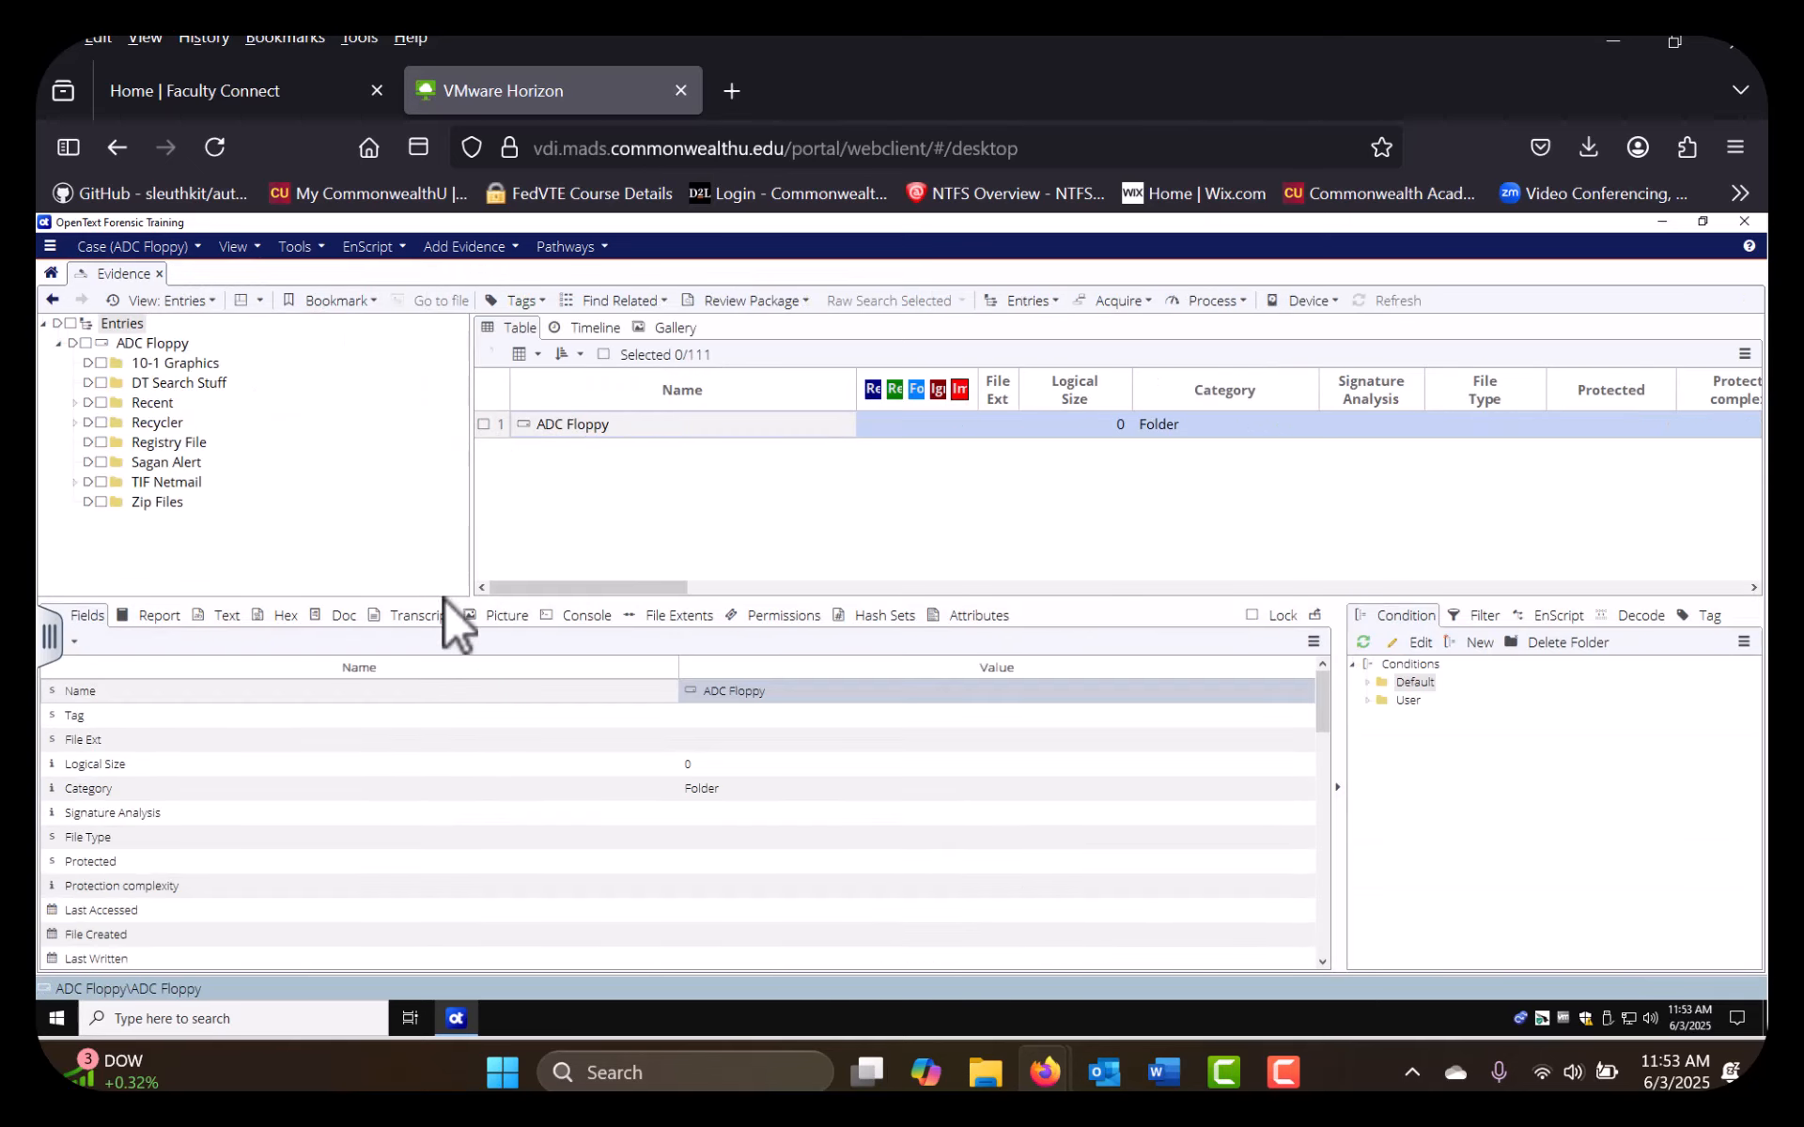
left_click_drag(442, 585, 442, 712)
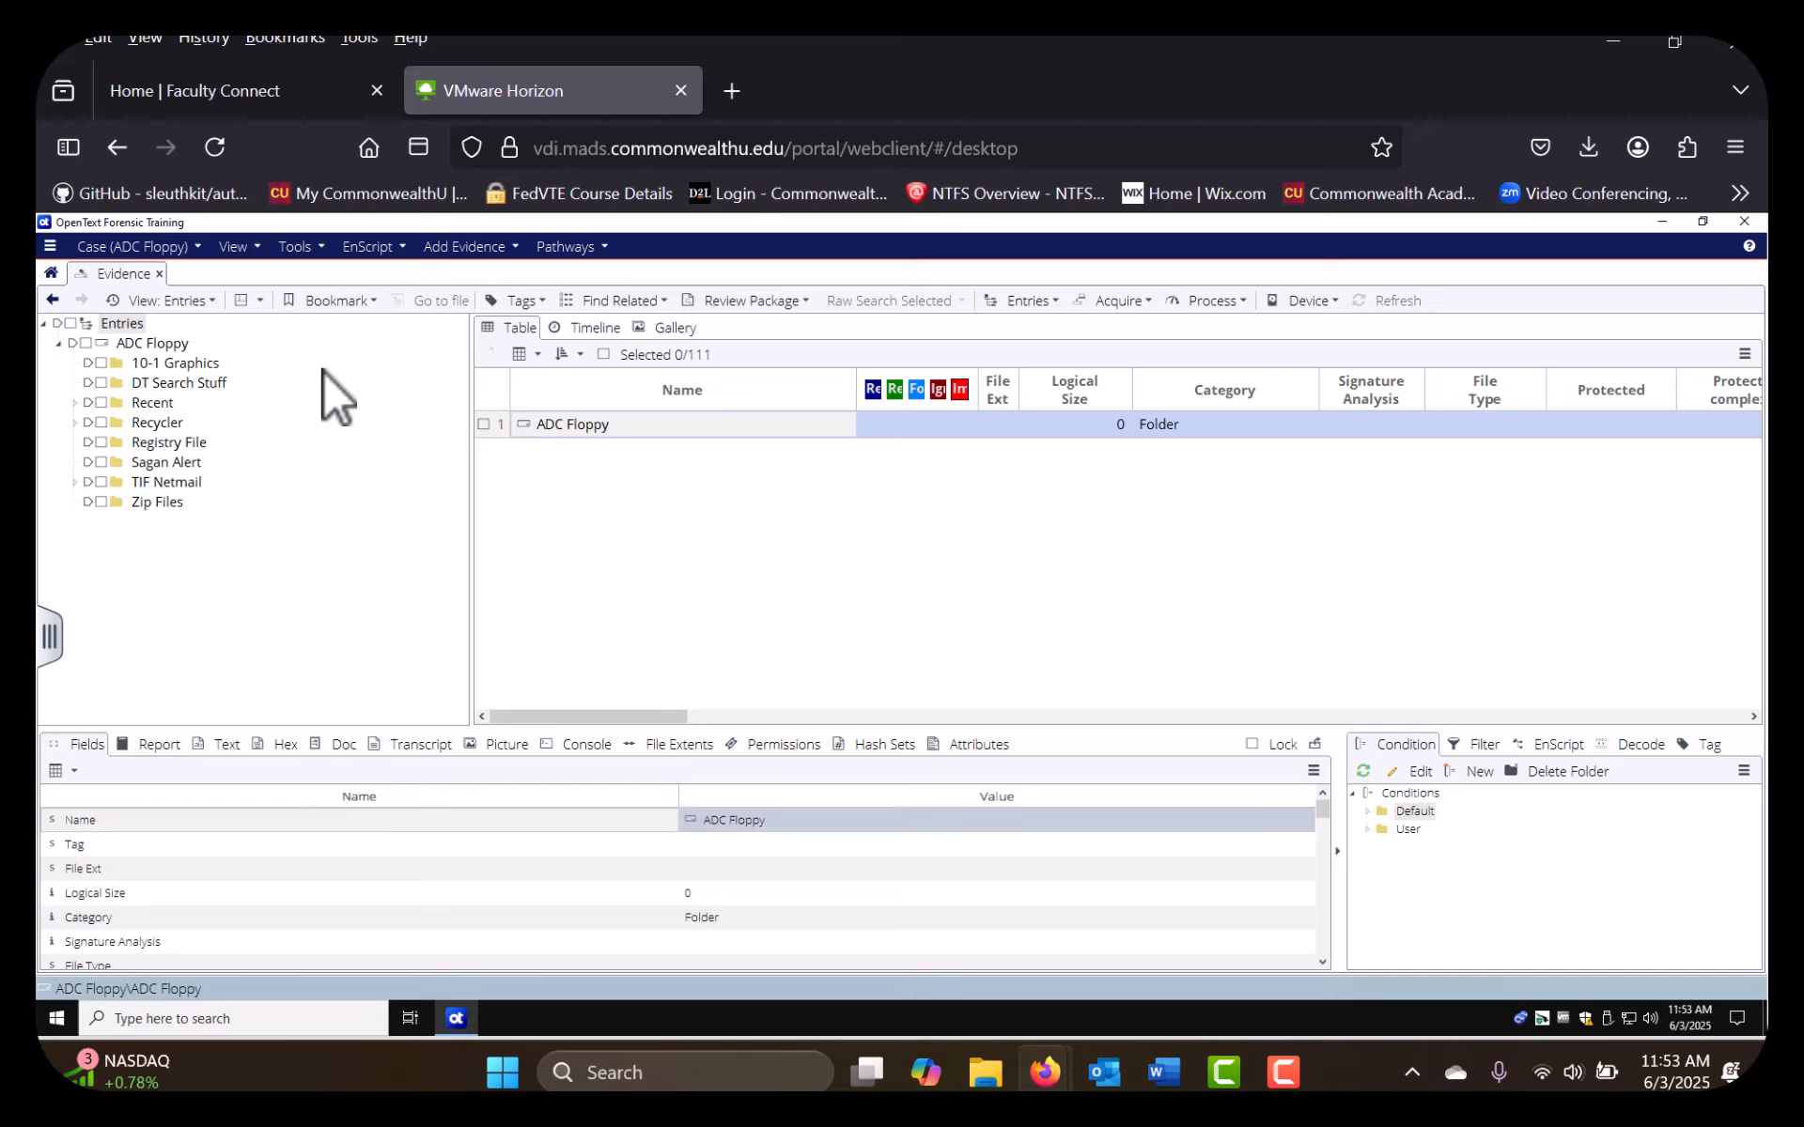
Toggle the recursive file listing on and off for all Entries and for the Recent folder, expanding Recent's subfolder
left_click(56, 324)
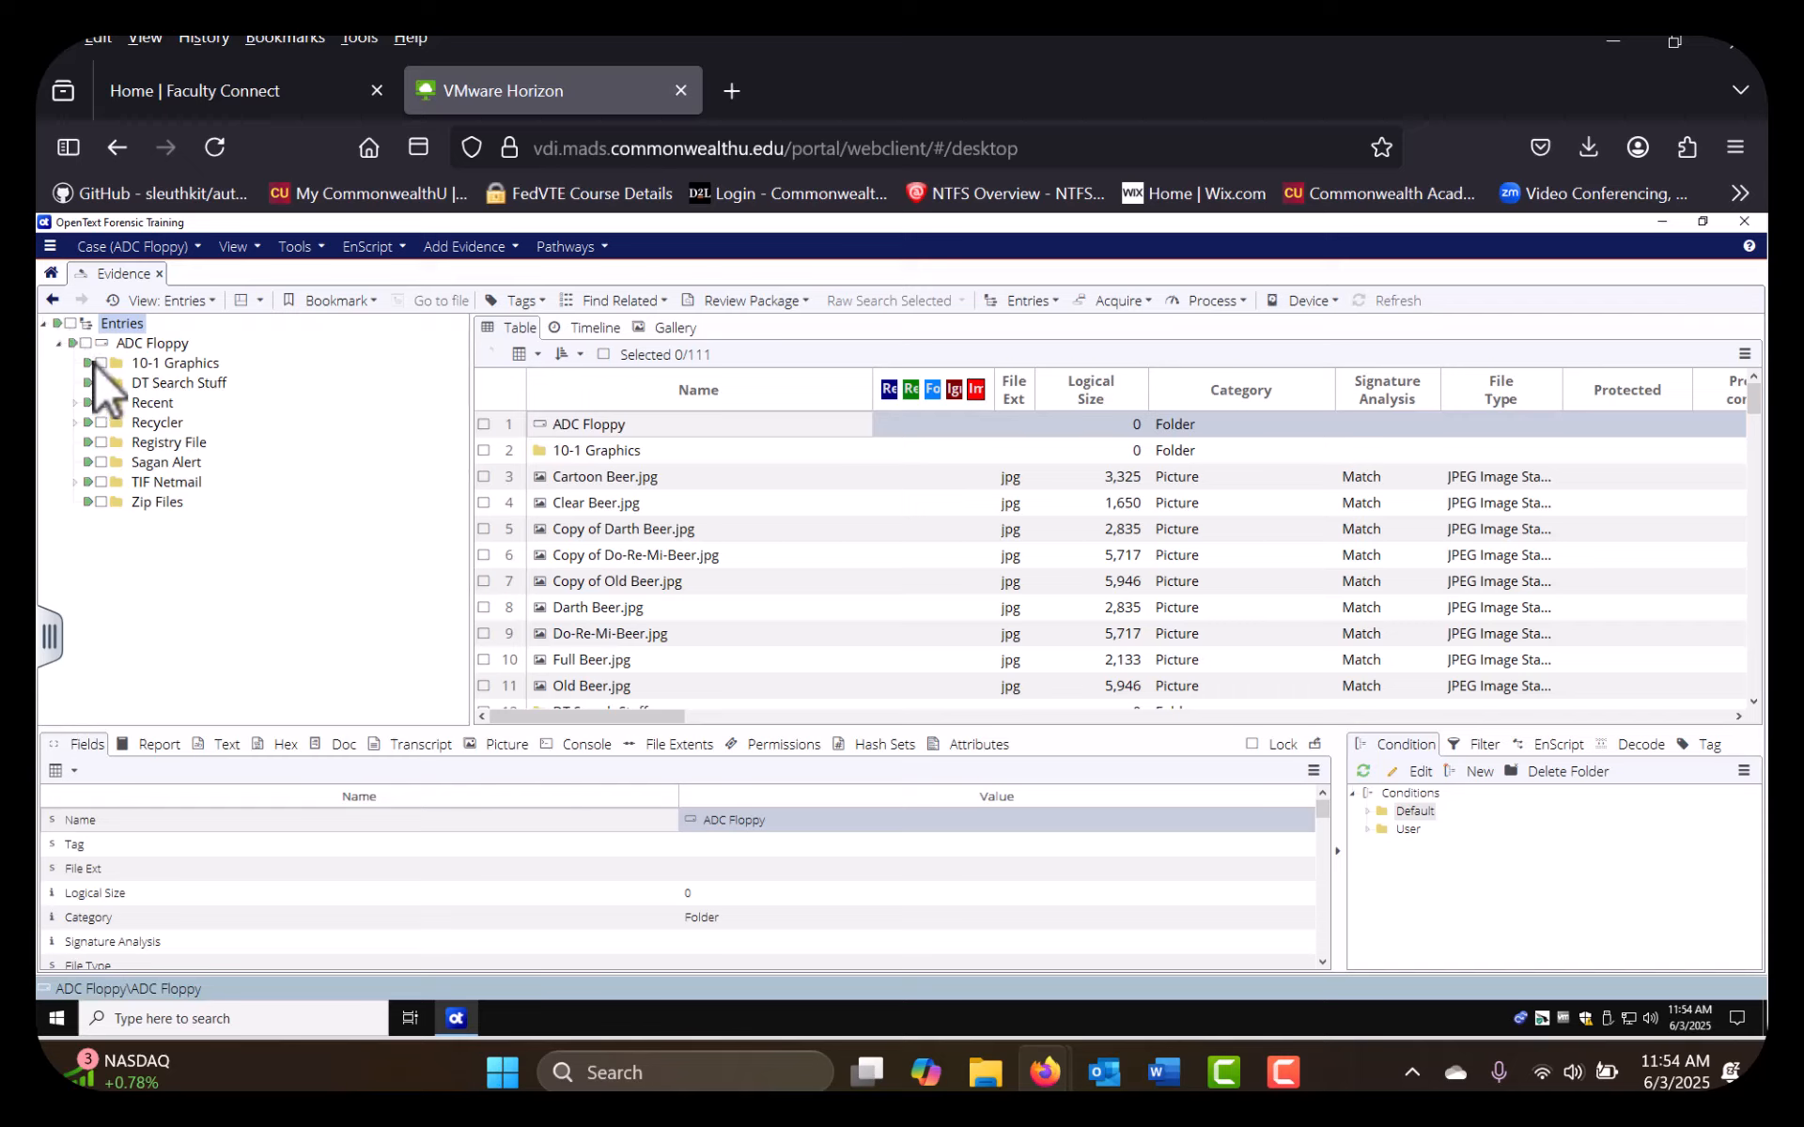
left_click(57, 324)
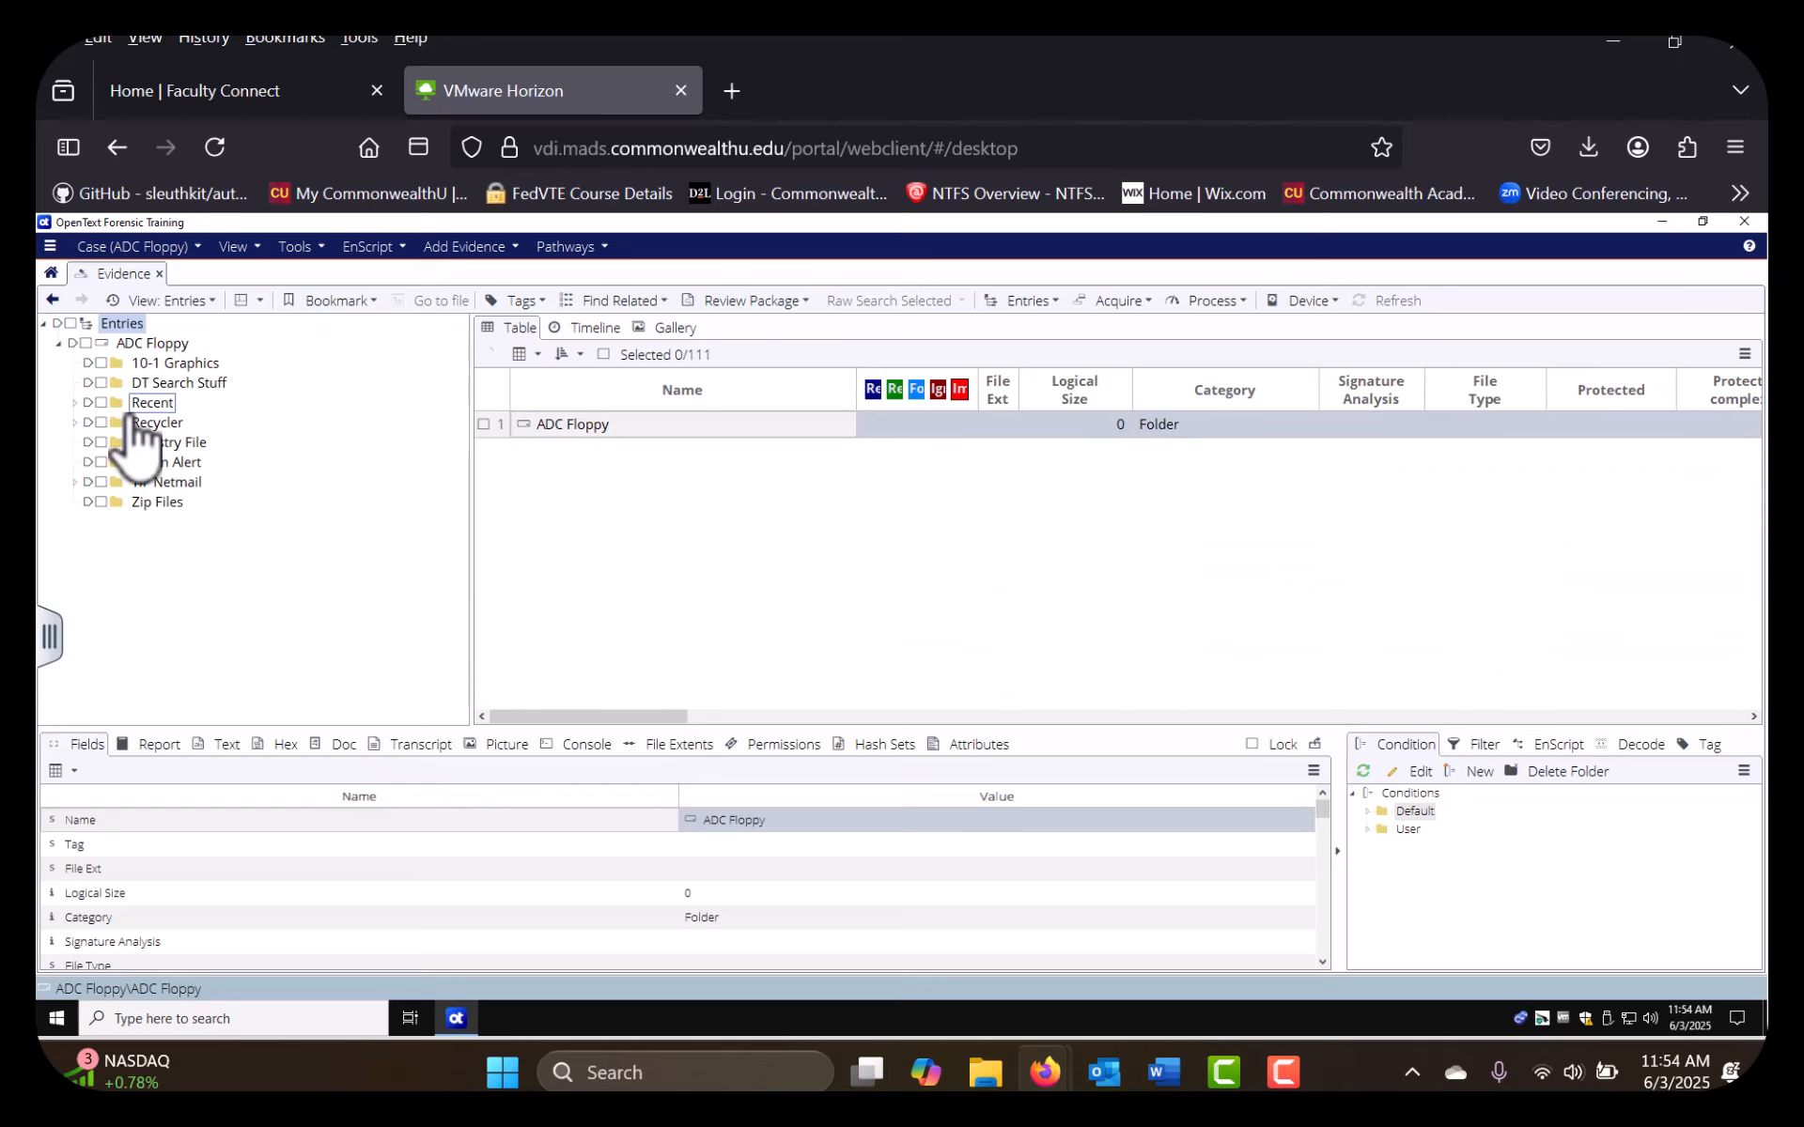
left_click(87, 404)
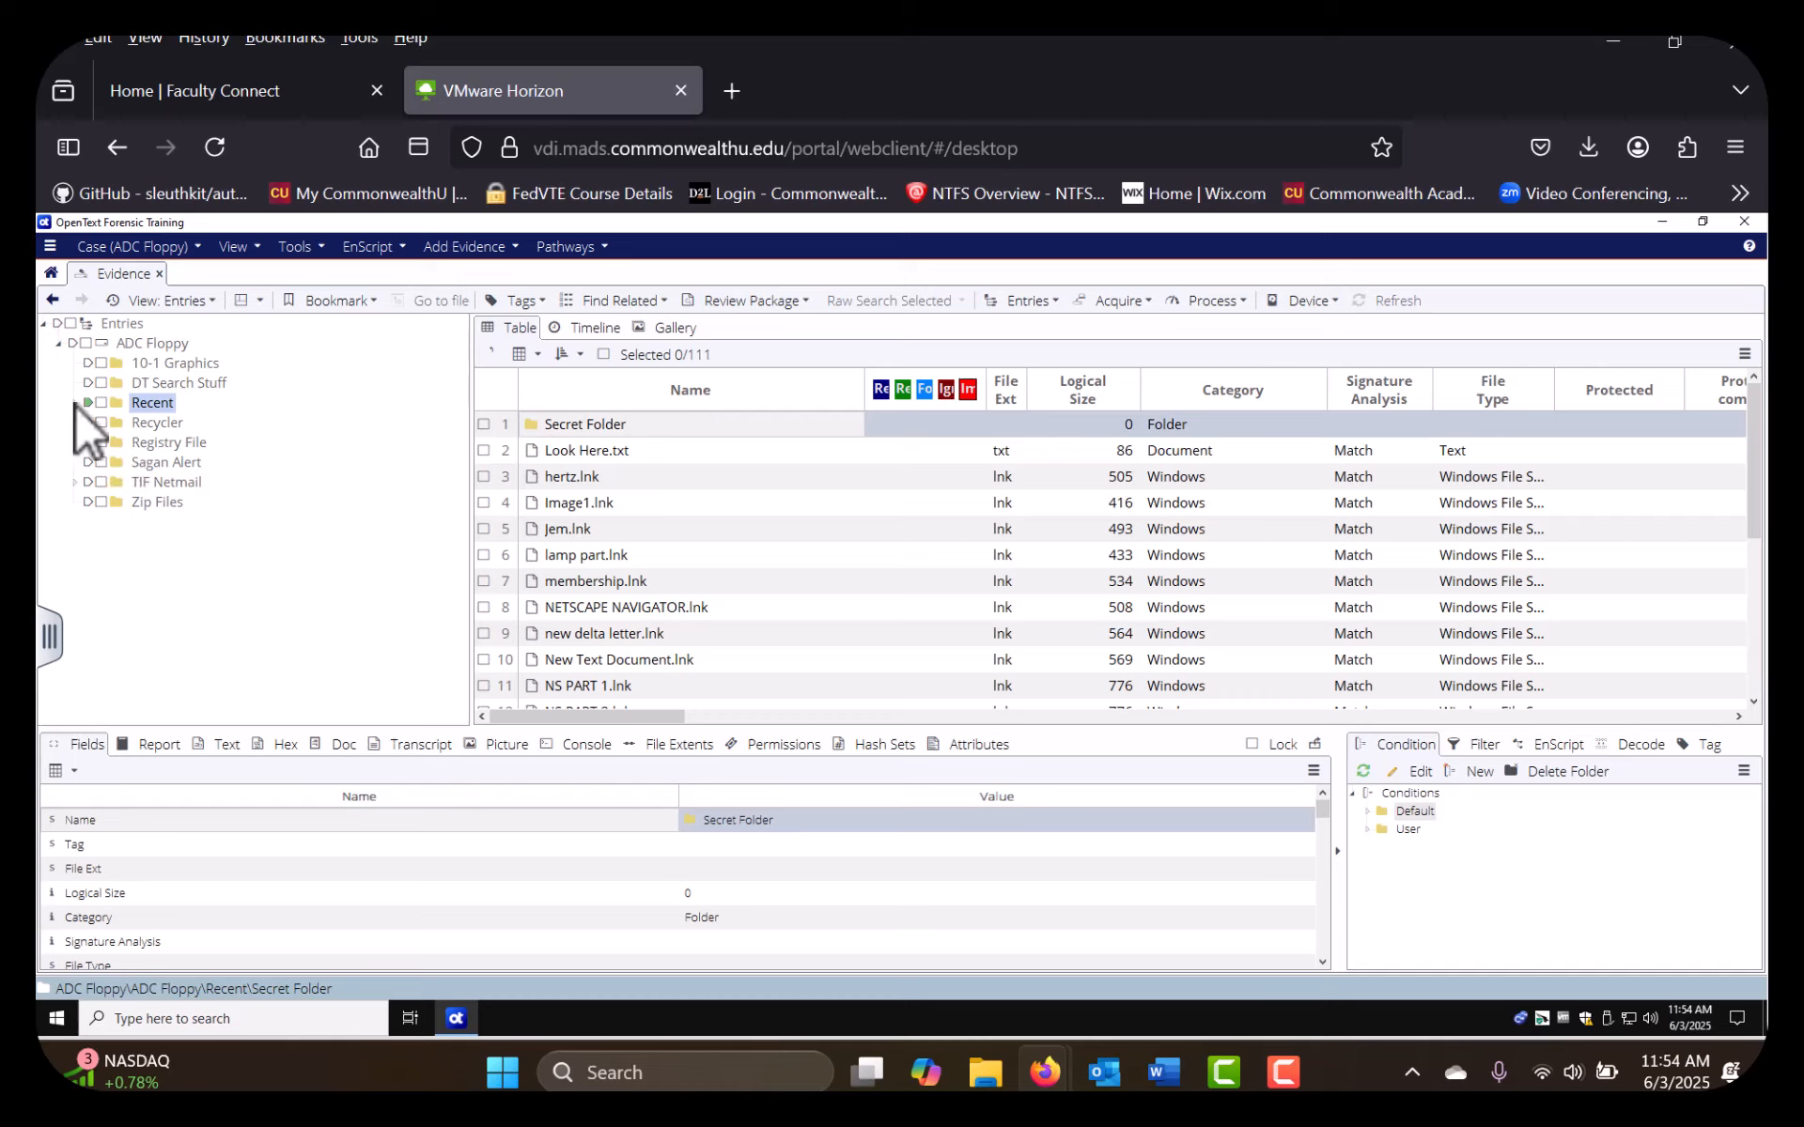
left_click(75, 403)
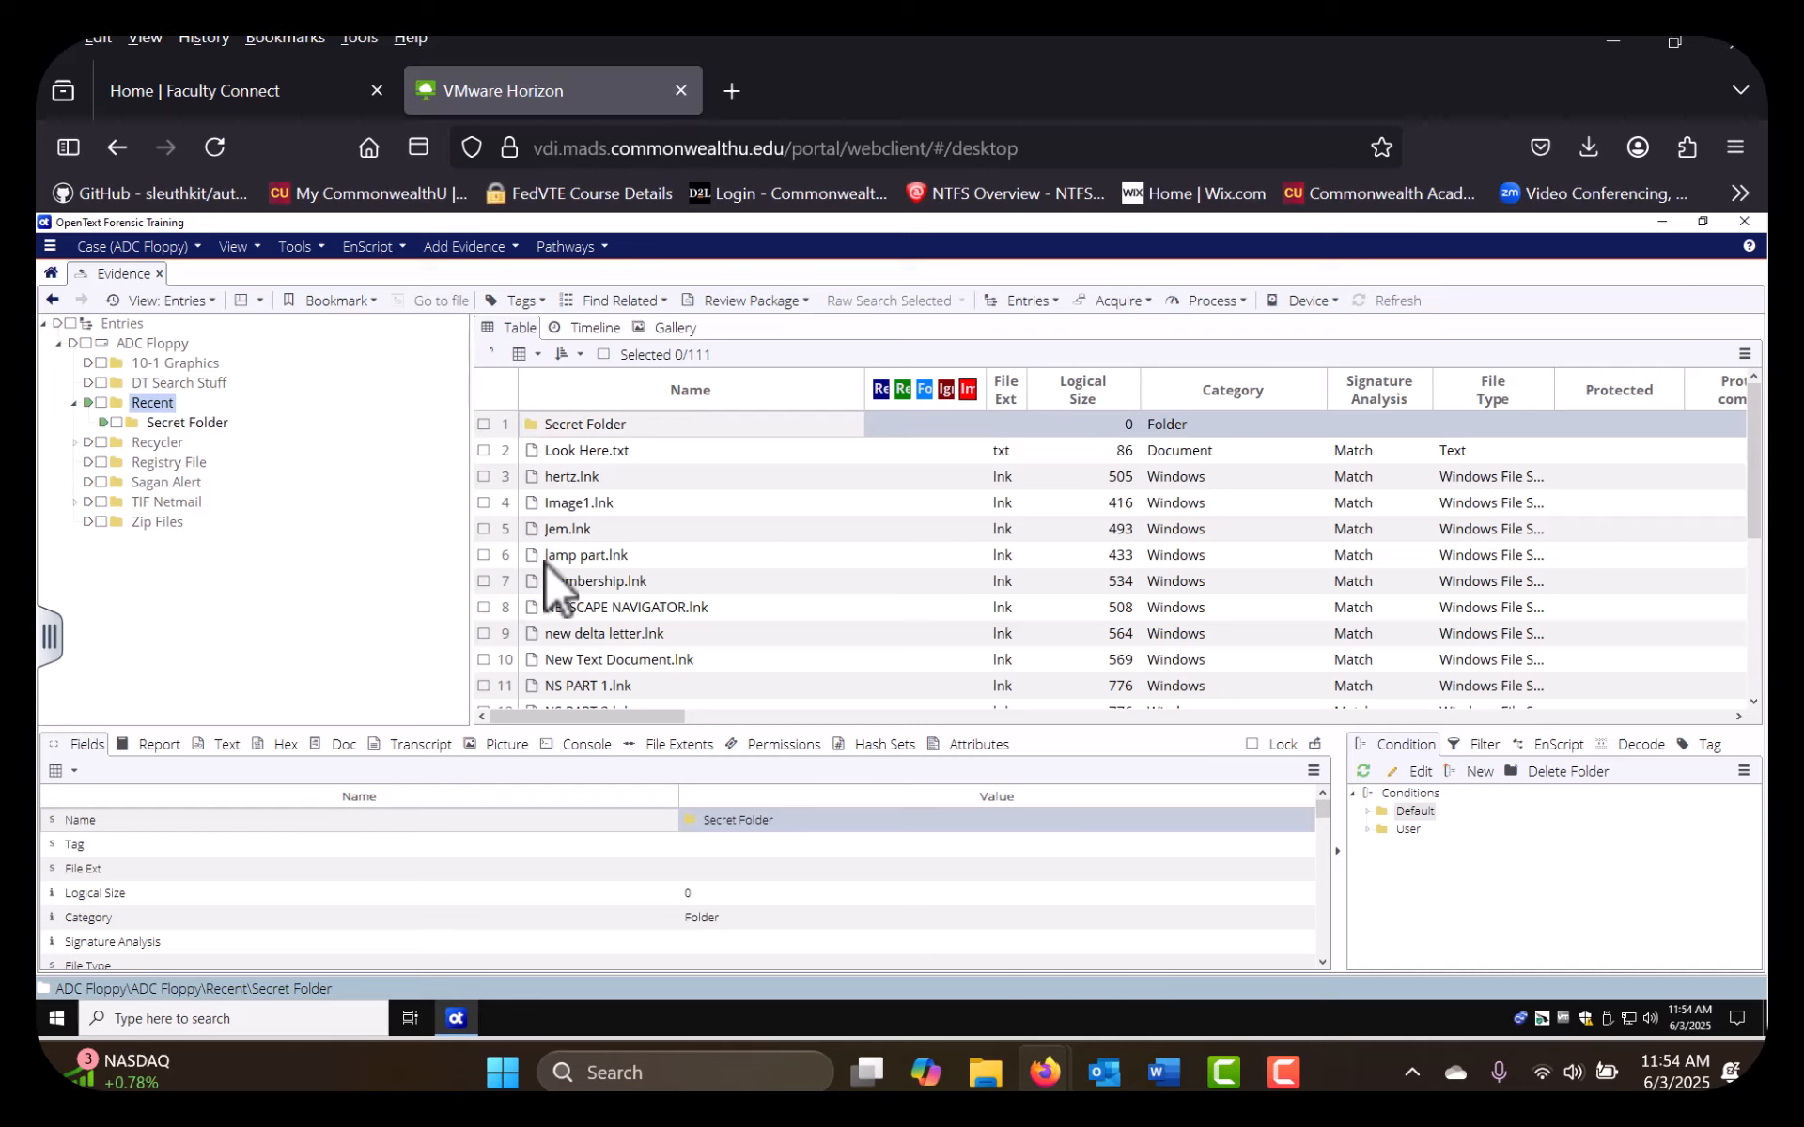
left_click(88, 400)
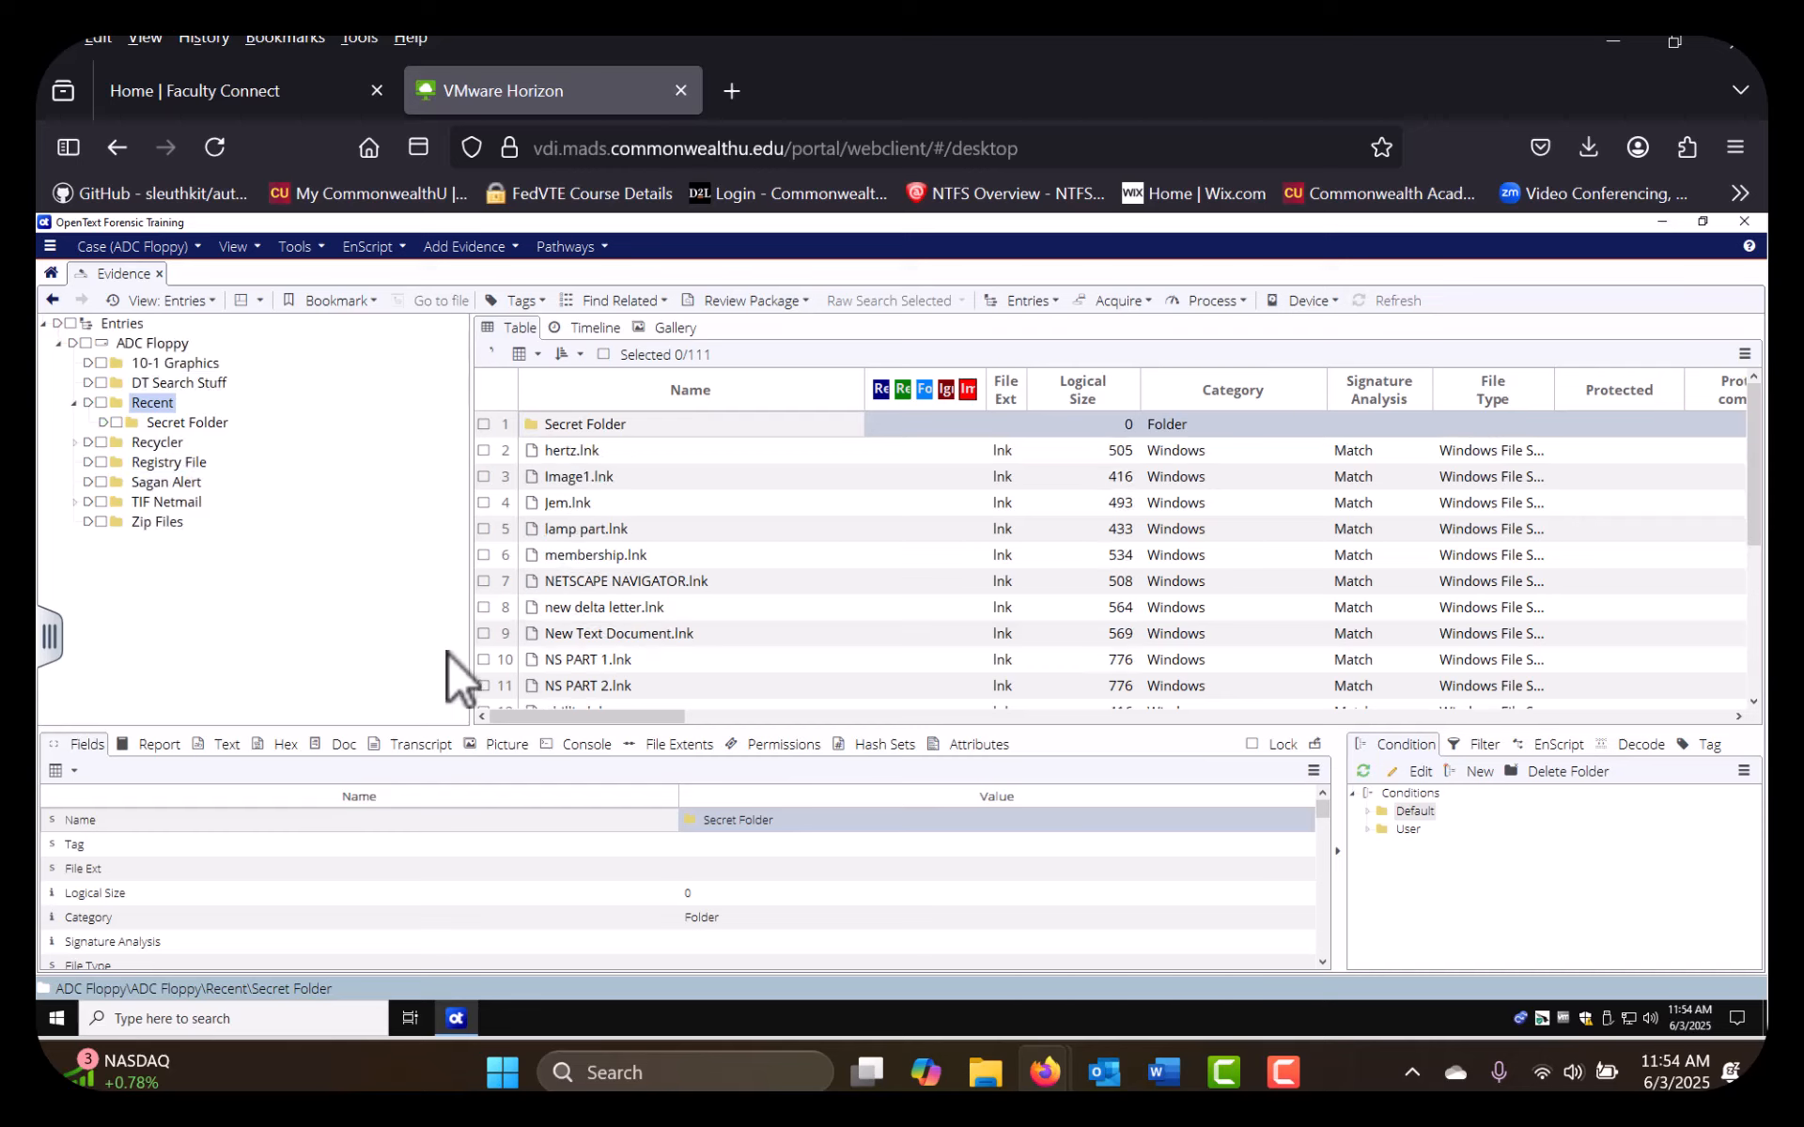
List the files of all Entries recursively and enlarge the lower detail and condition panes
left_click(57, 324)
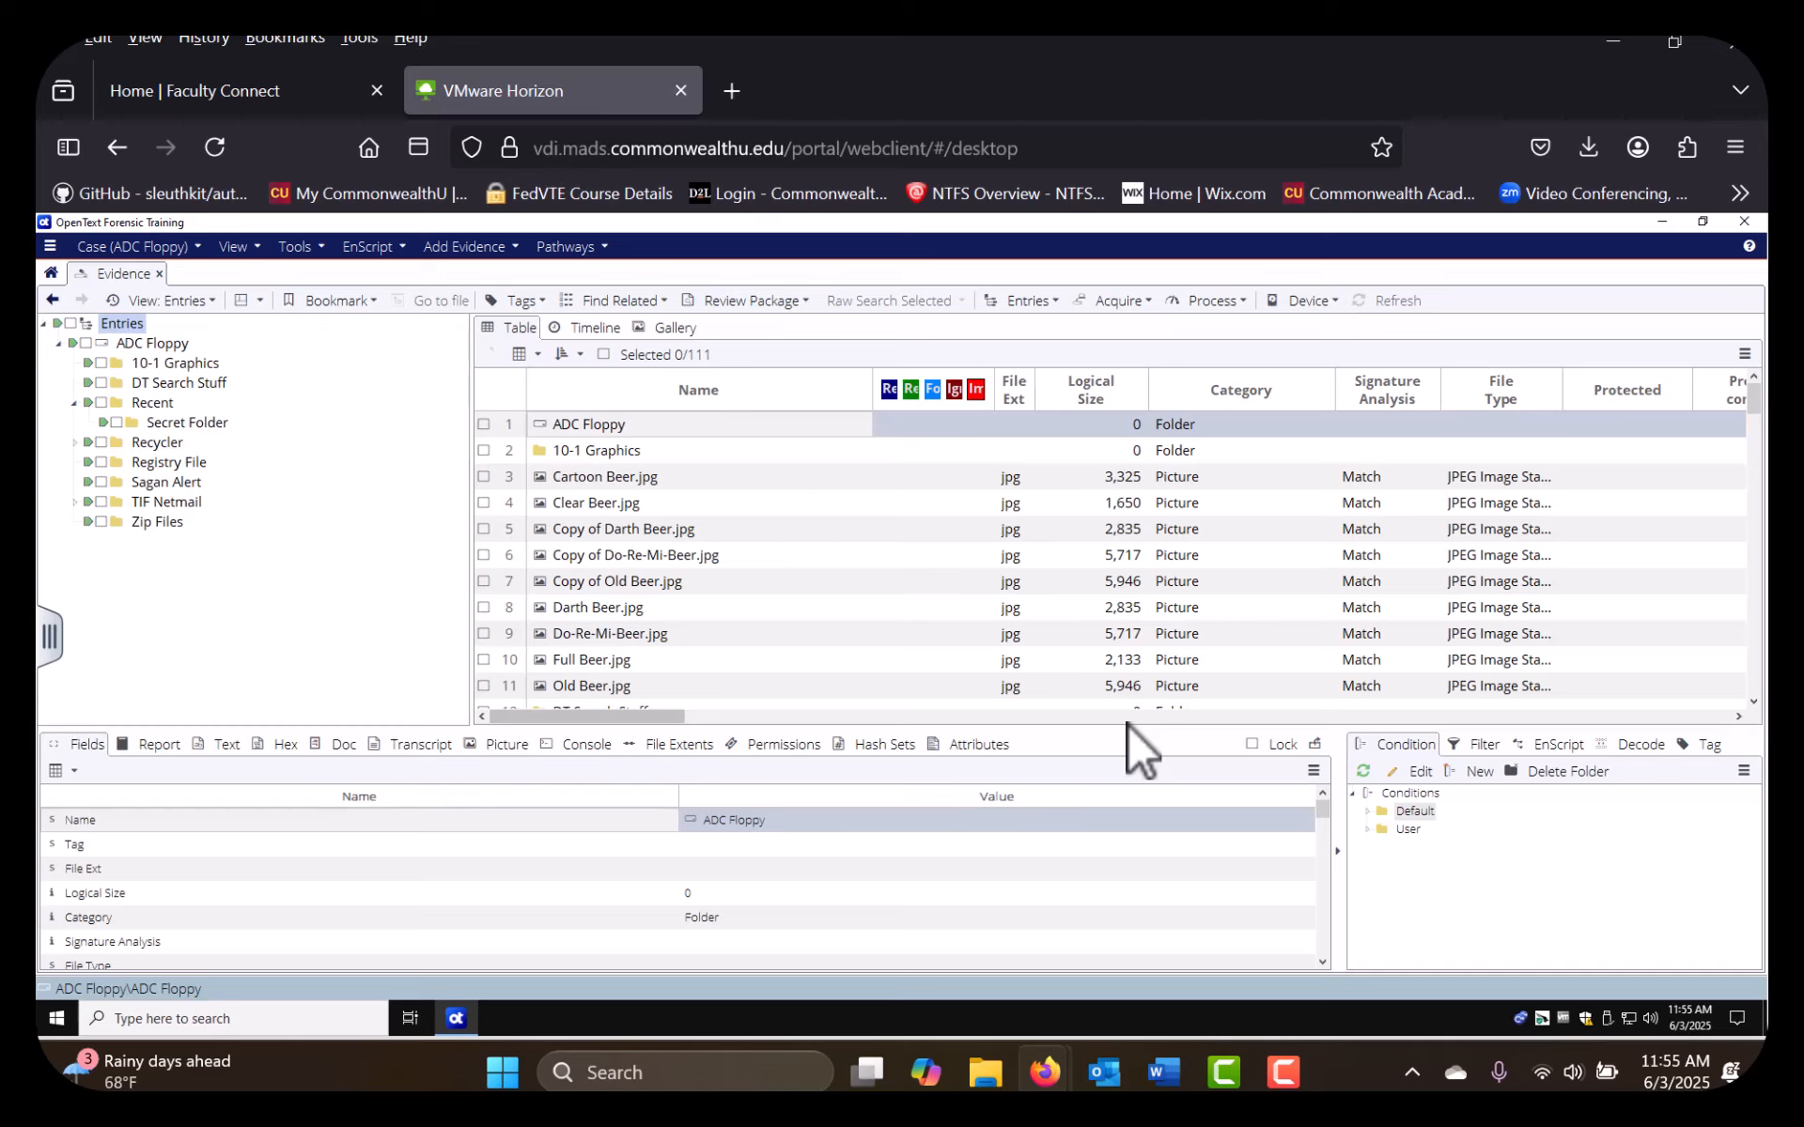
left_click_drag(1125, 725, 1123, 502)
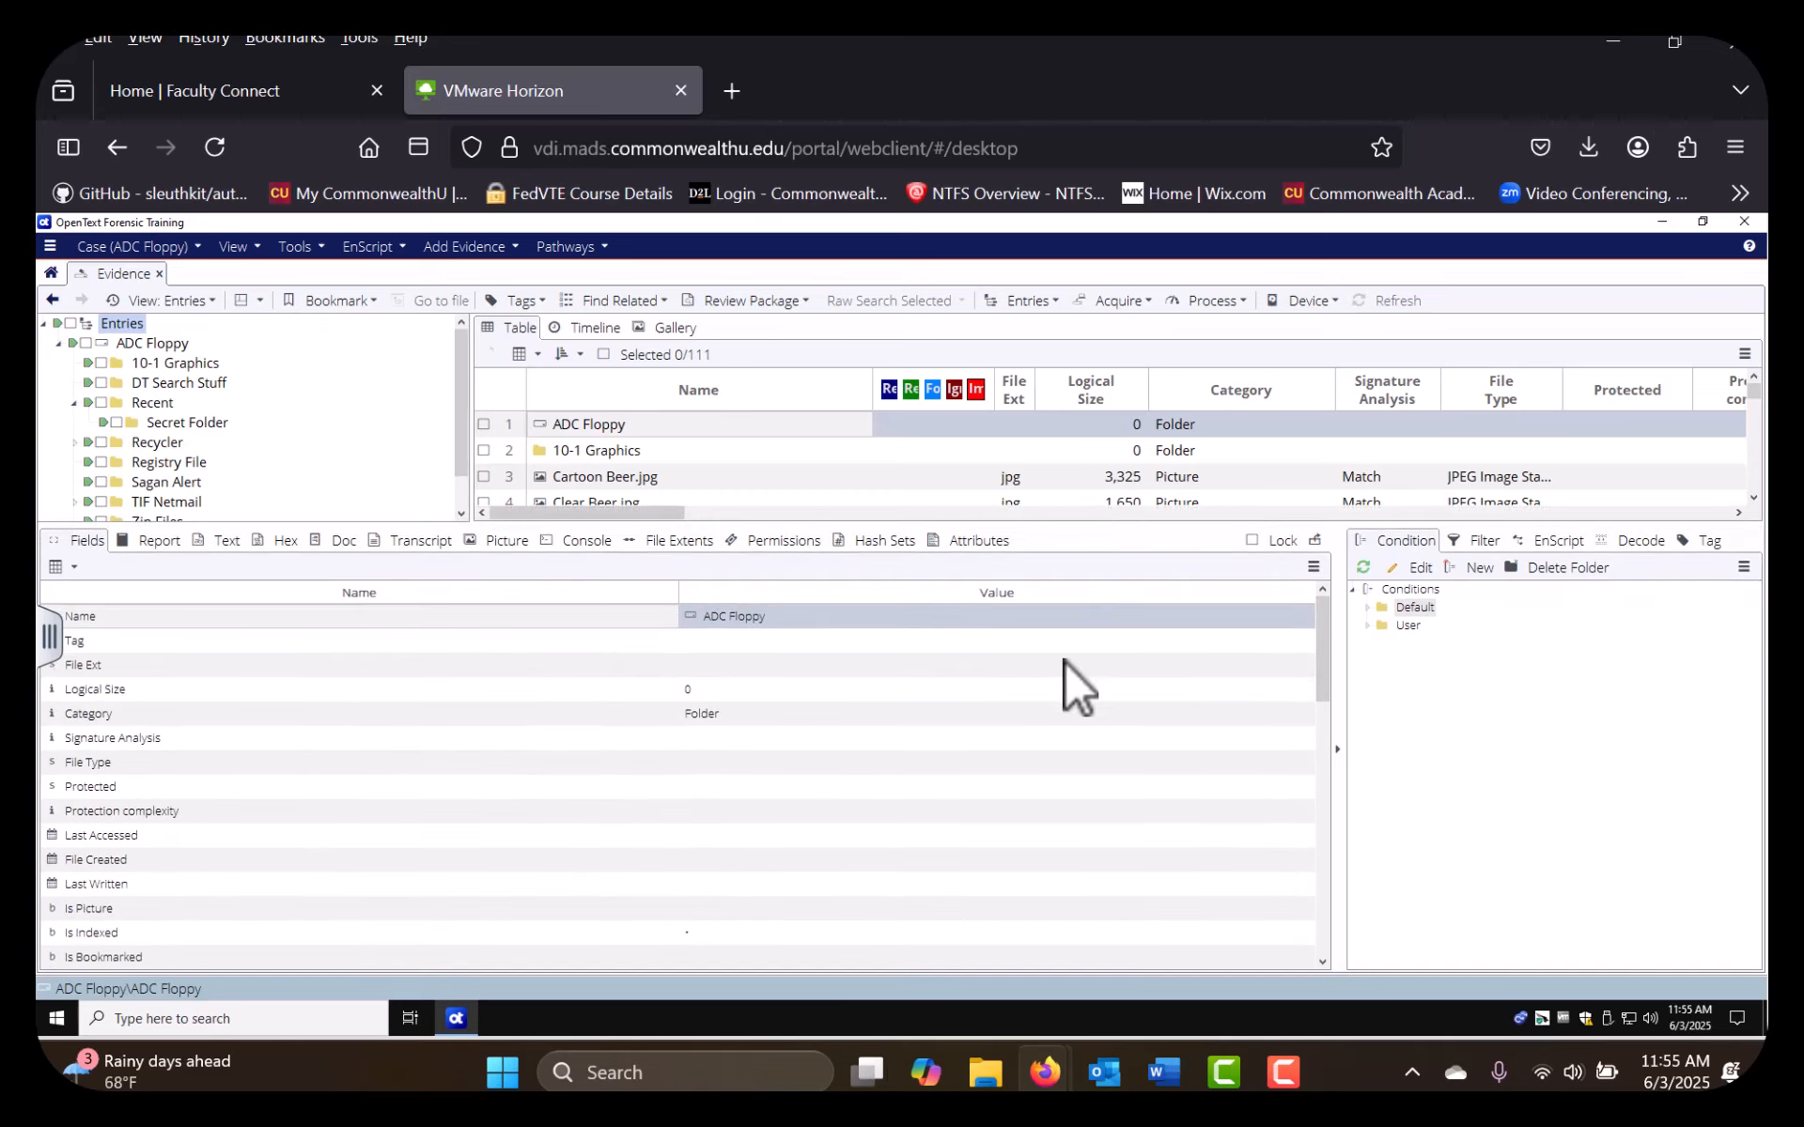
left_click_drag(951, 522, 994, 556)
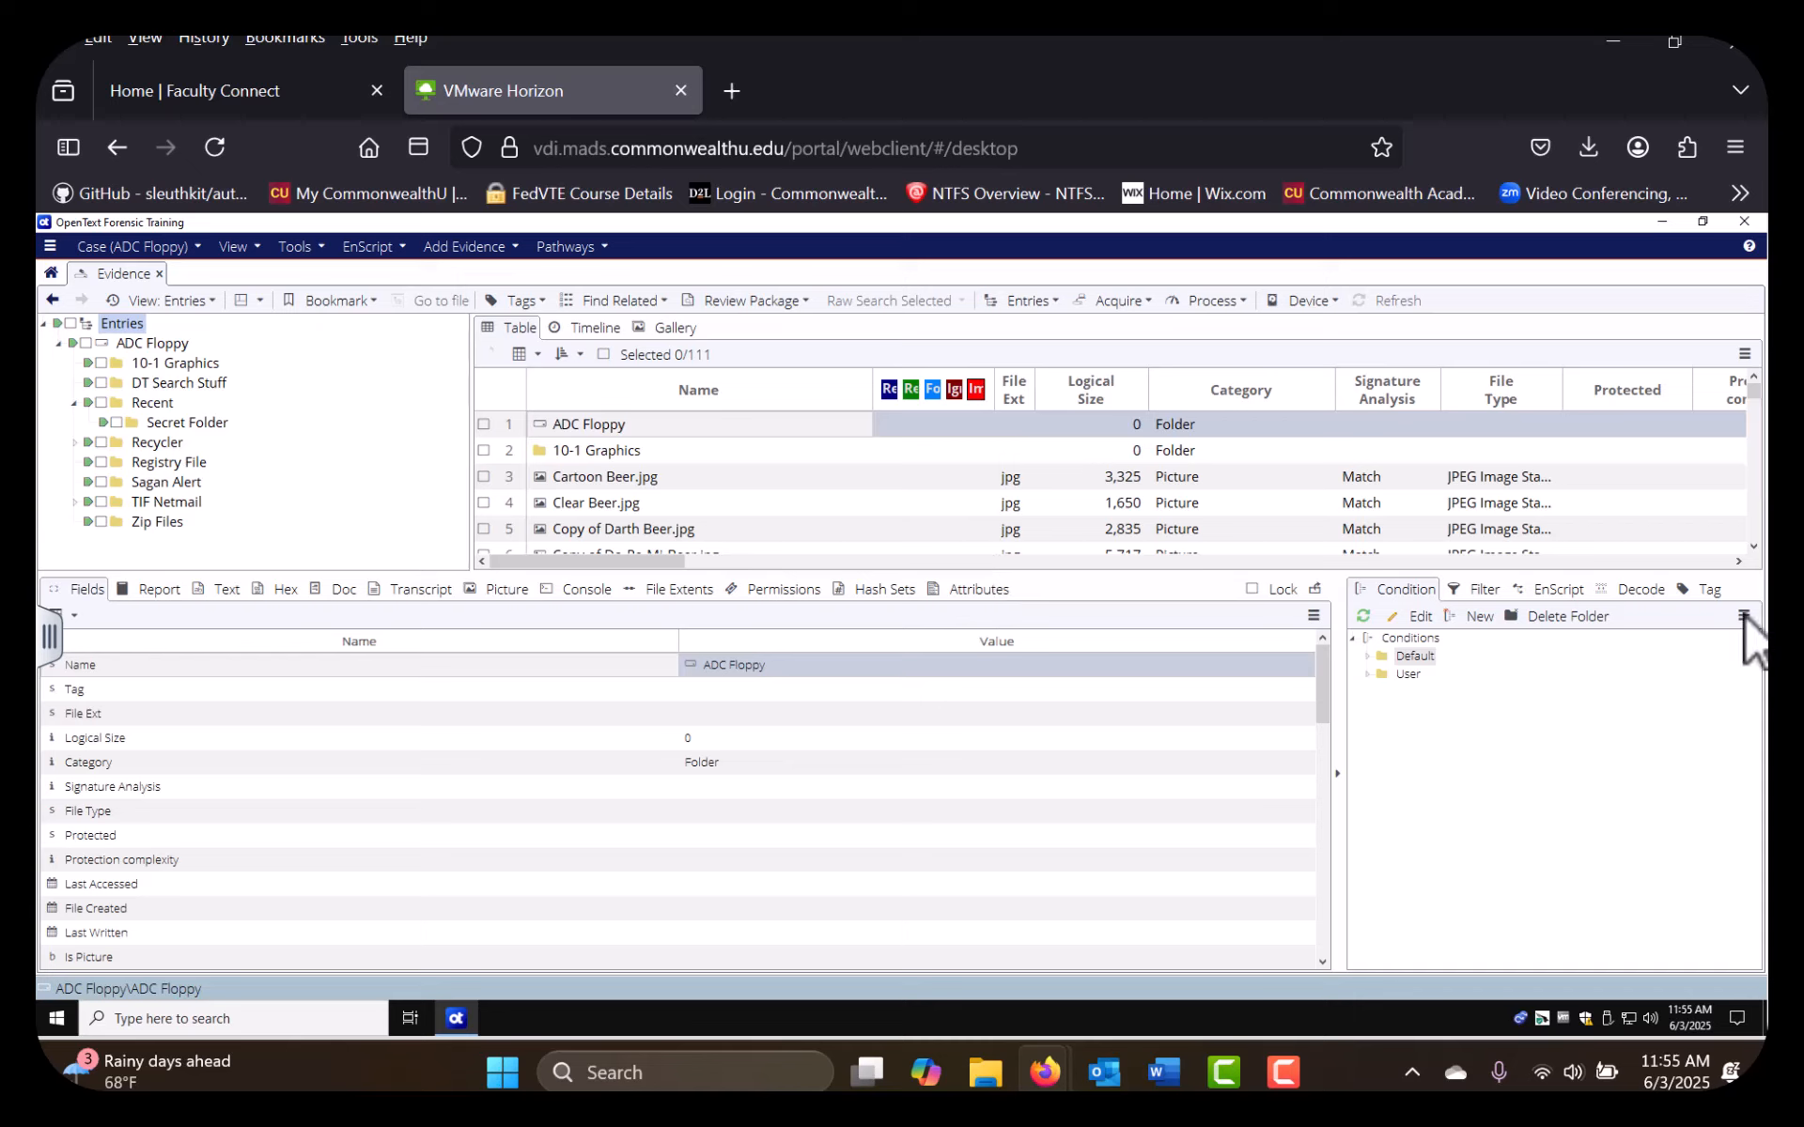
Show the filter list in a widened pane and expand the Default group's Items folder to view its filters
left_click(1480, 596)
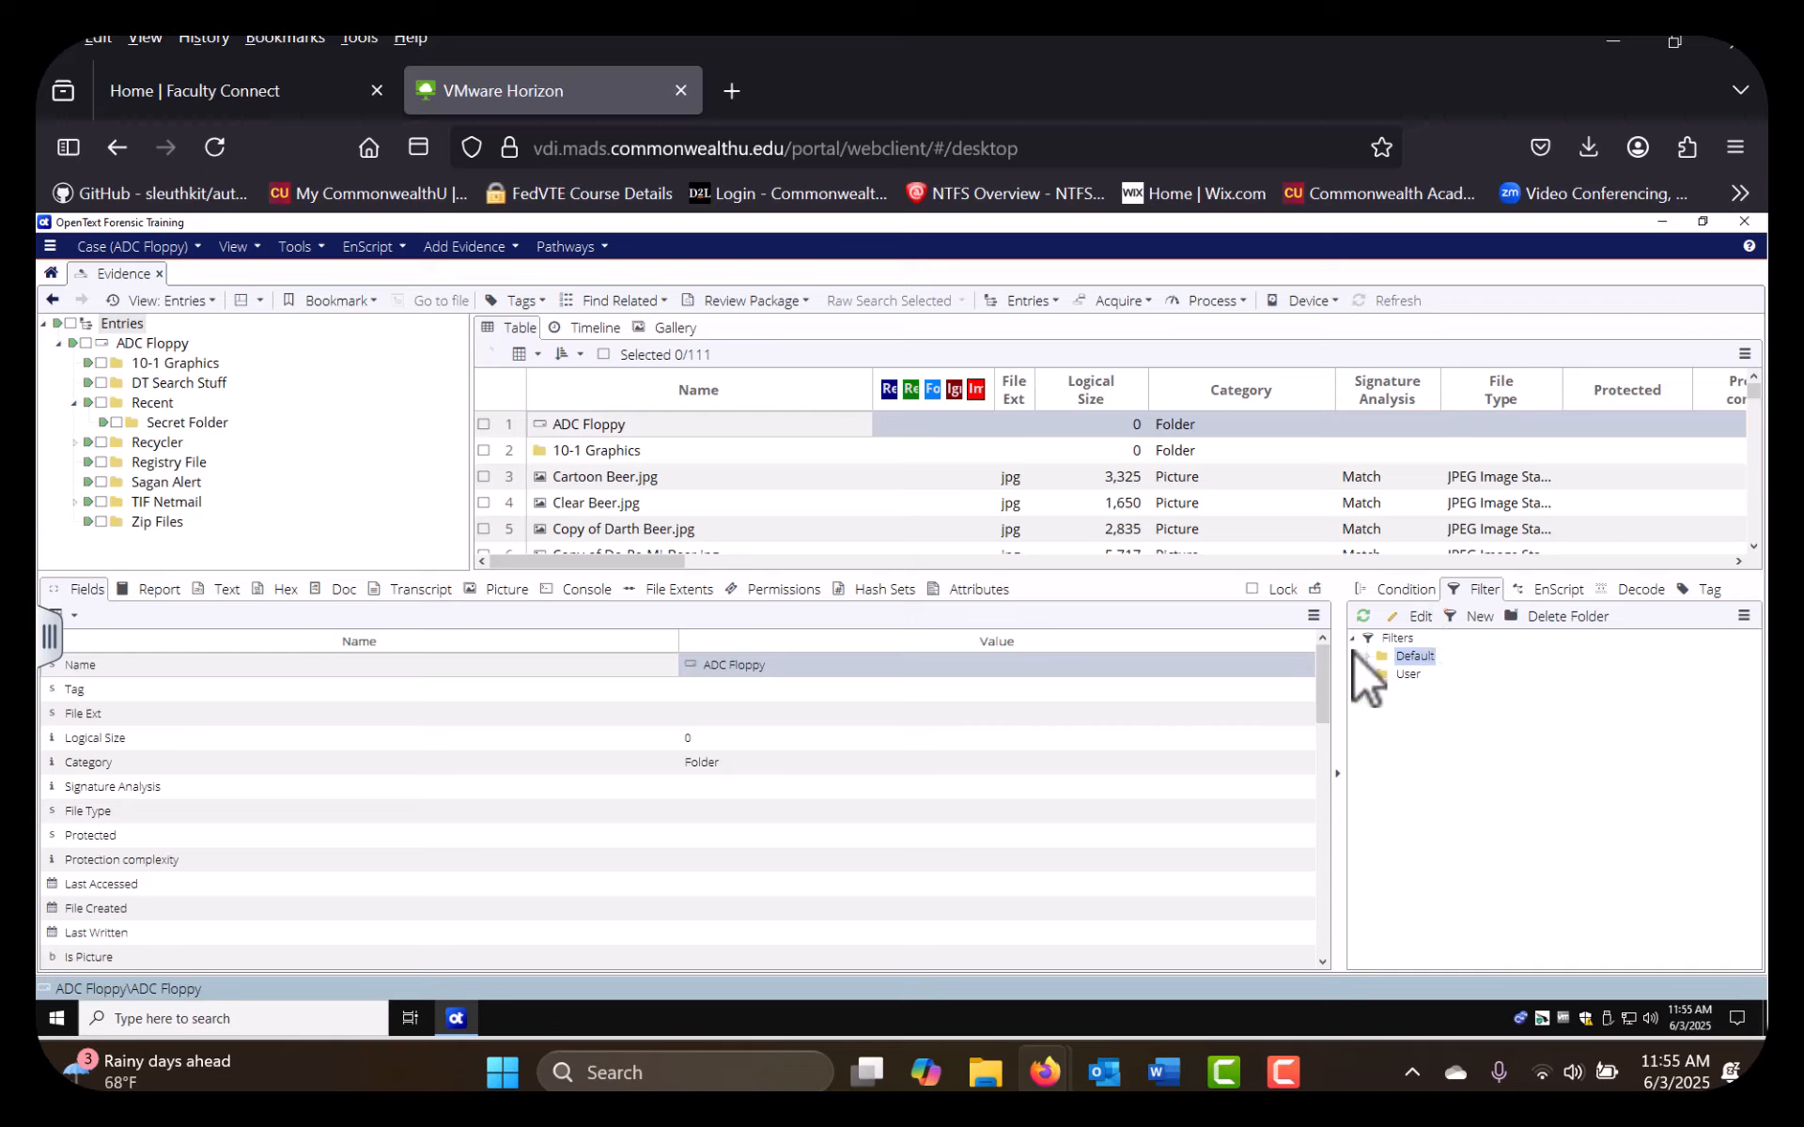
left_click_drag(1345, 749, 833, 771)
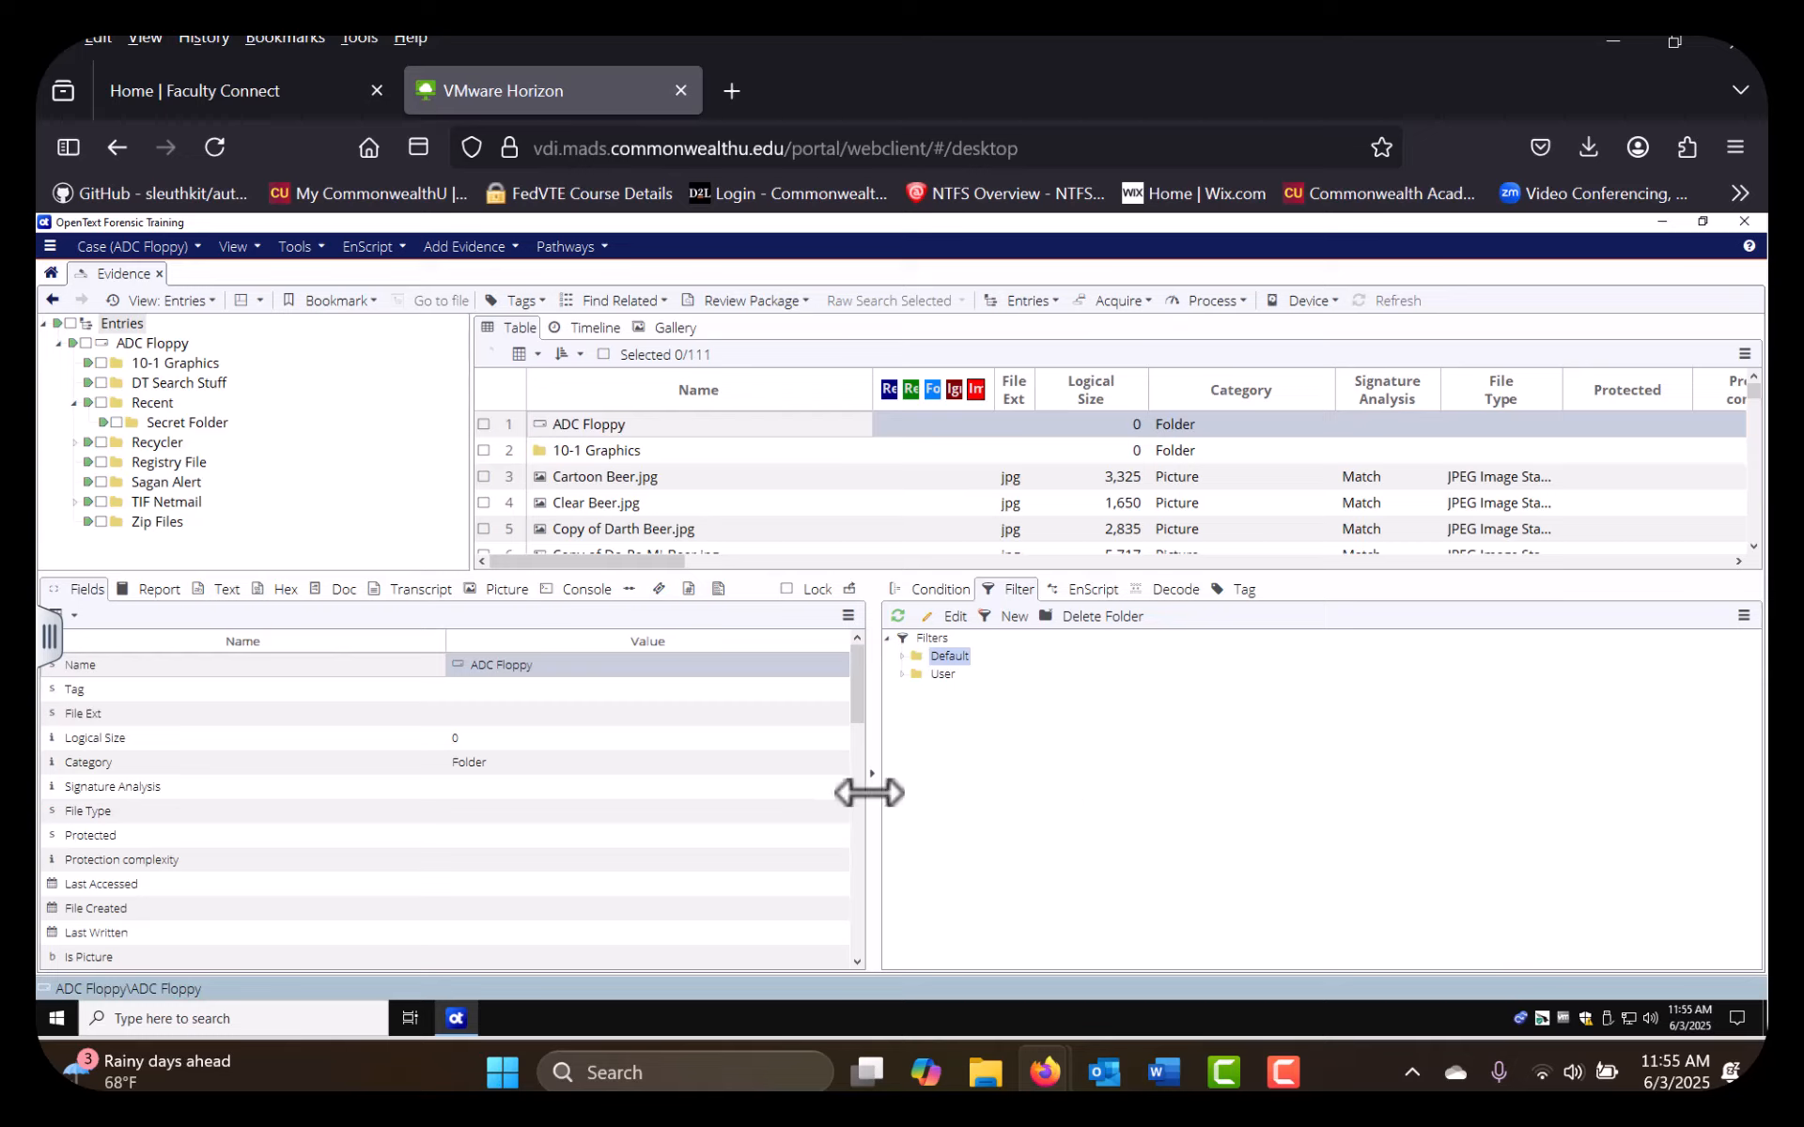
left_click_drag(866, 793, 650, 798)
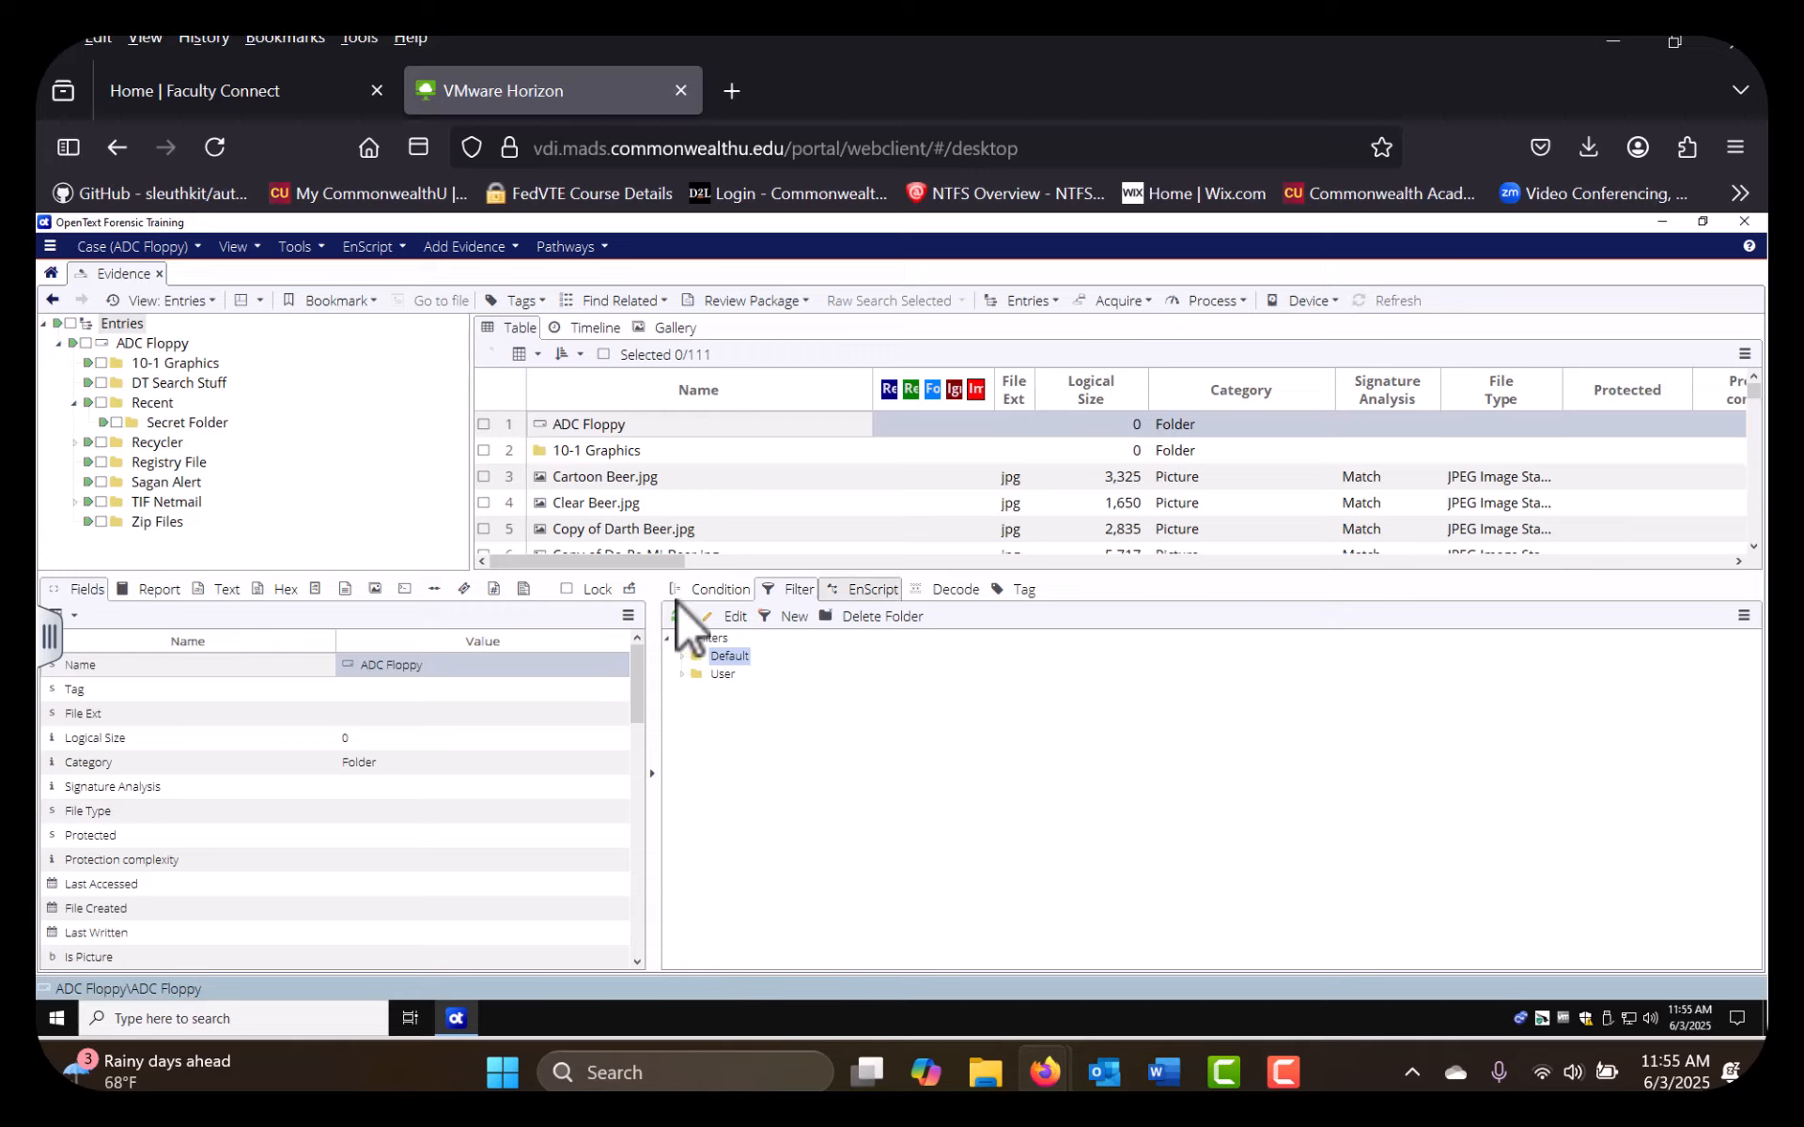
left_click(683, 657)
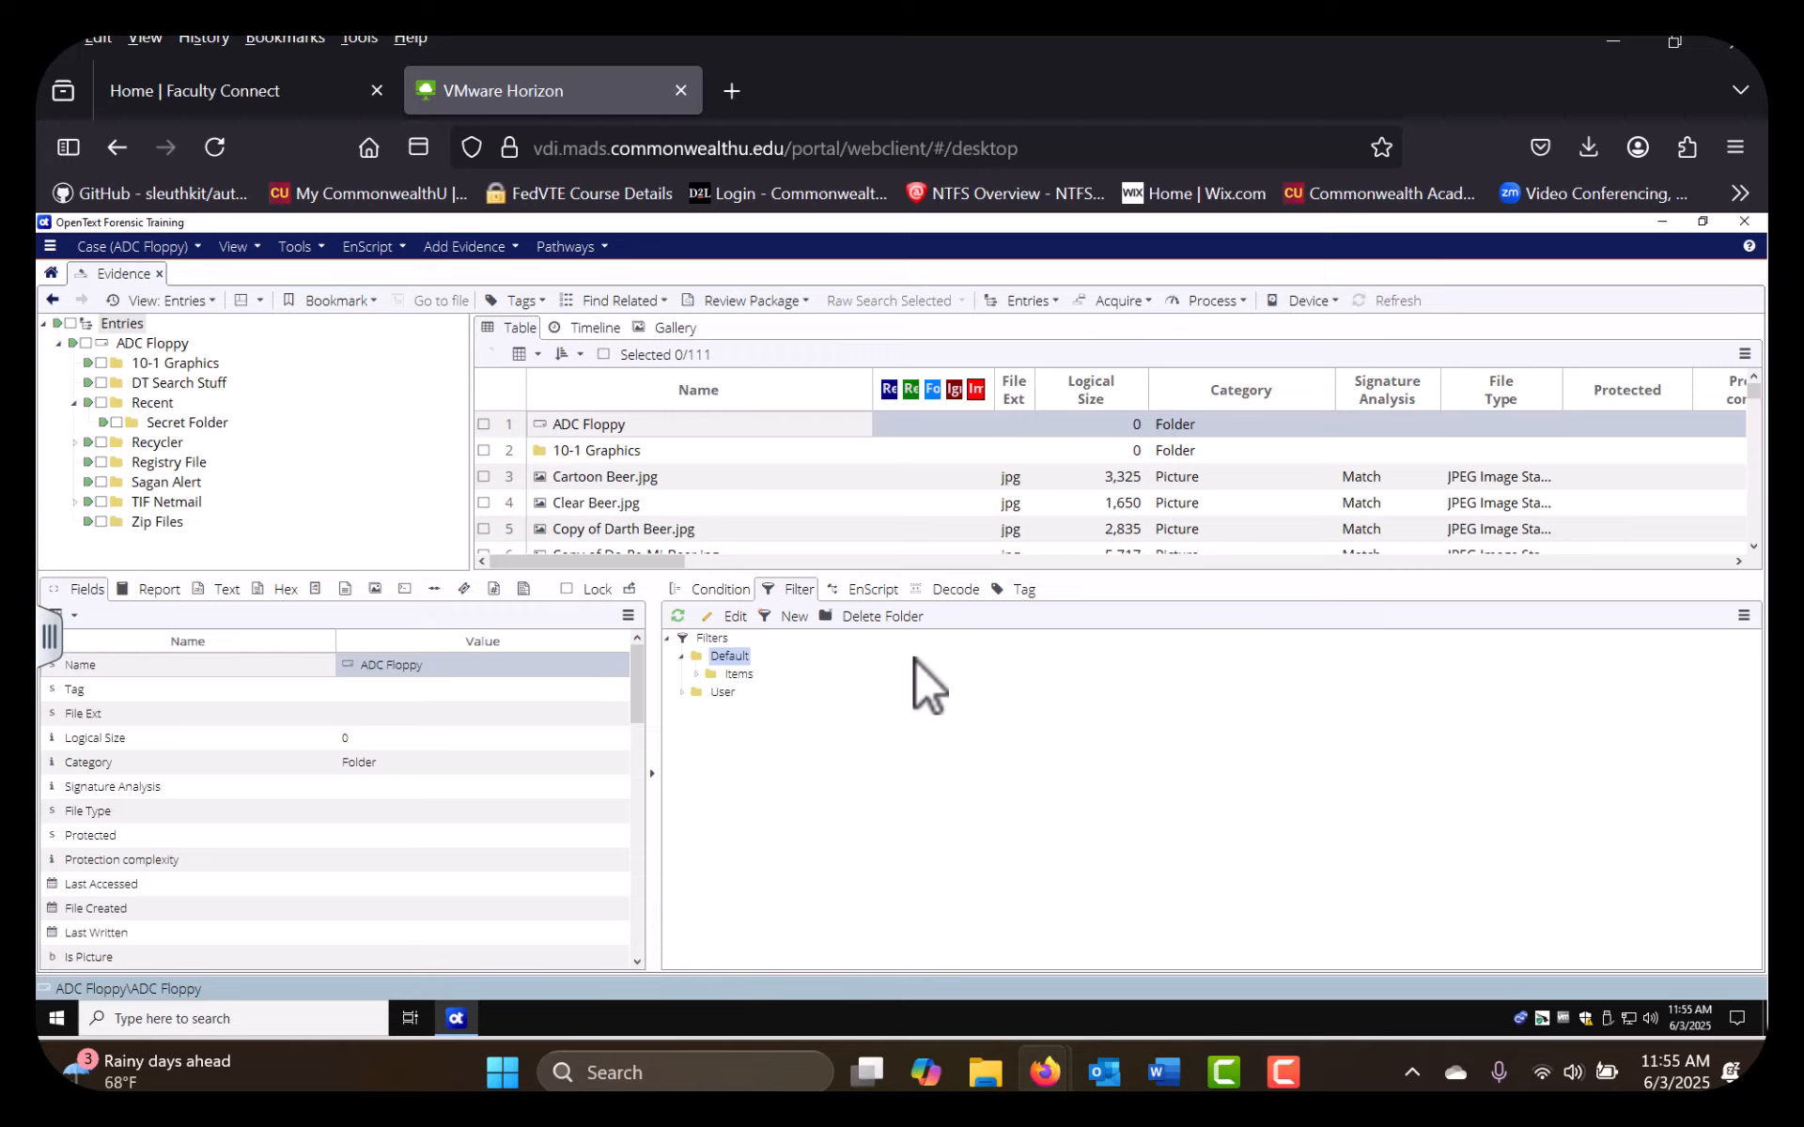
left_click(714, 675)
left_click(697, 676)
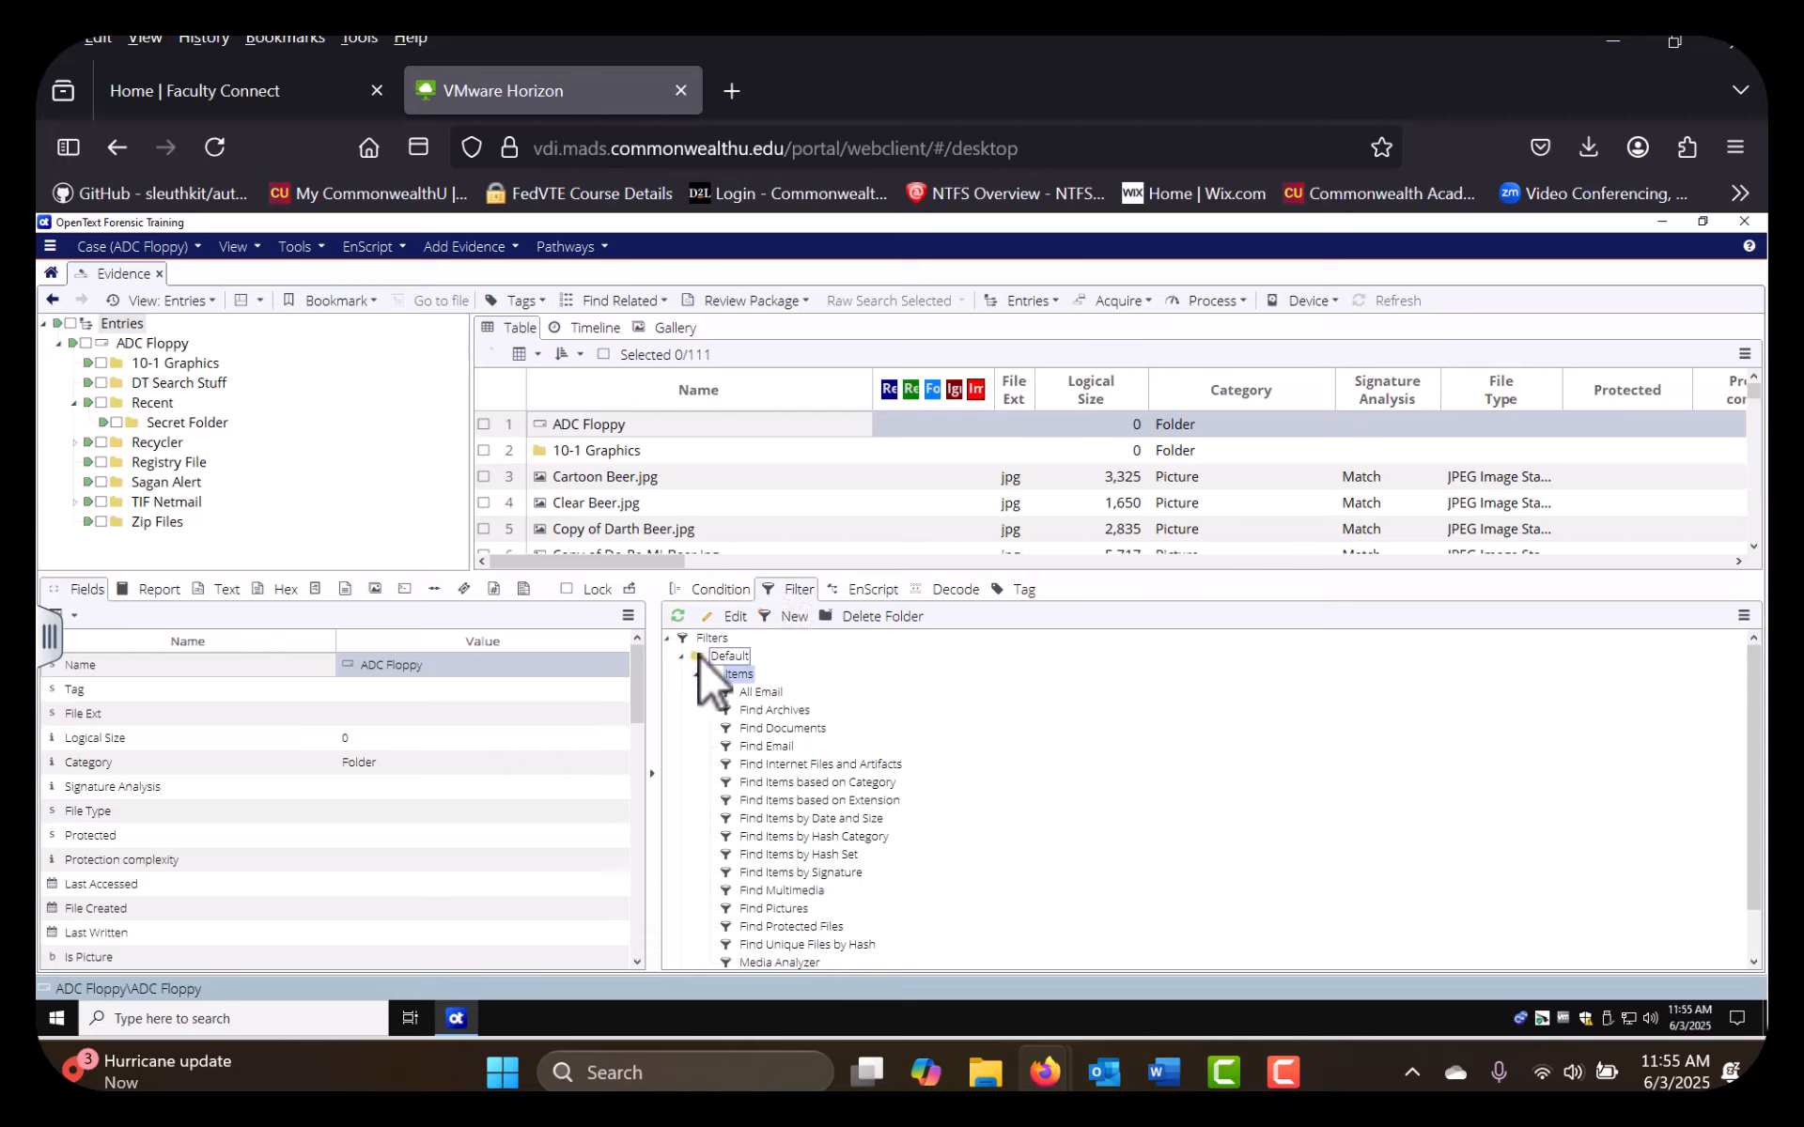
scroll(780, 700, "down", 1)
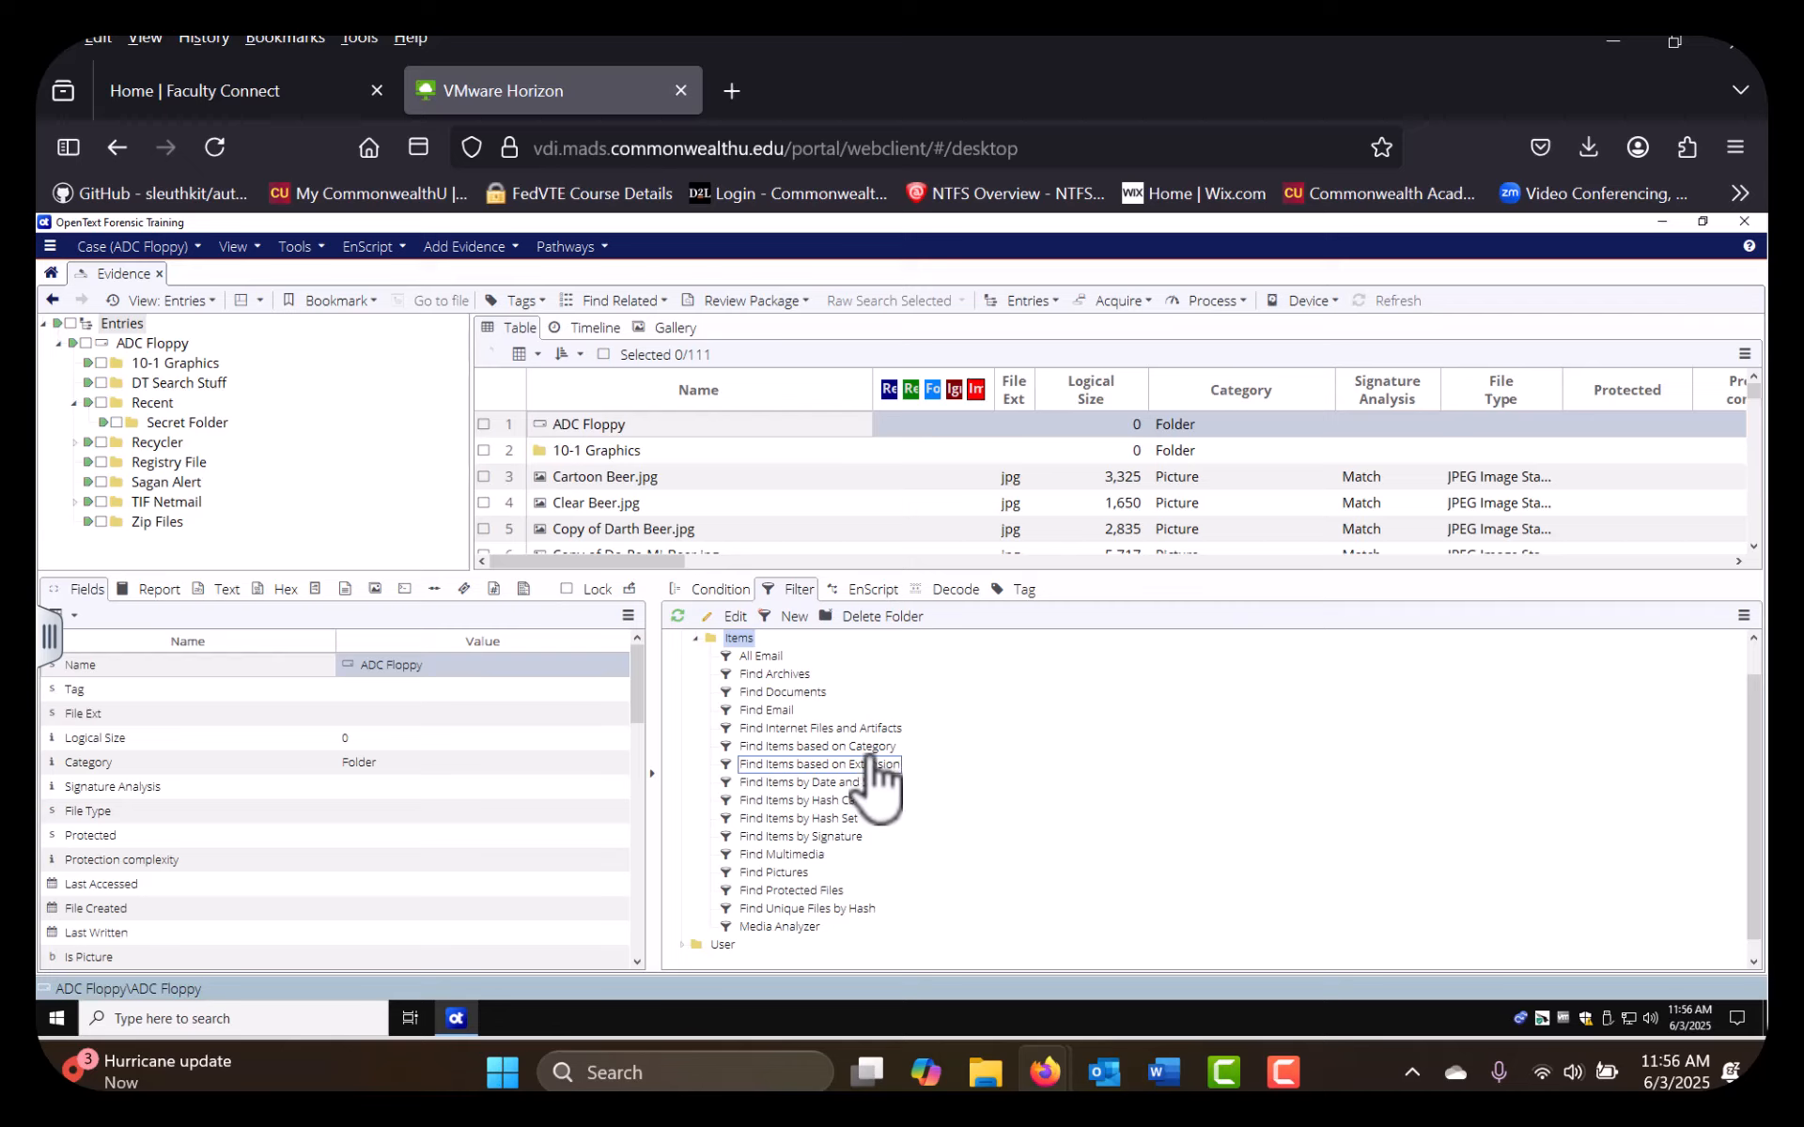
Run the Find Items based on Category filter on entries, limiting it to the current device
double_click(813, 750)
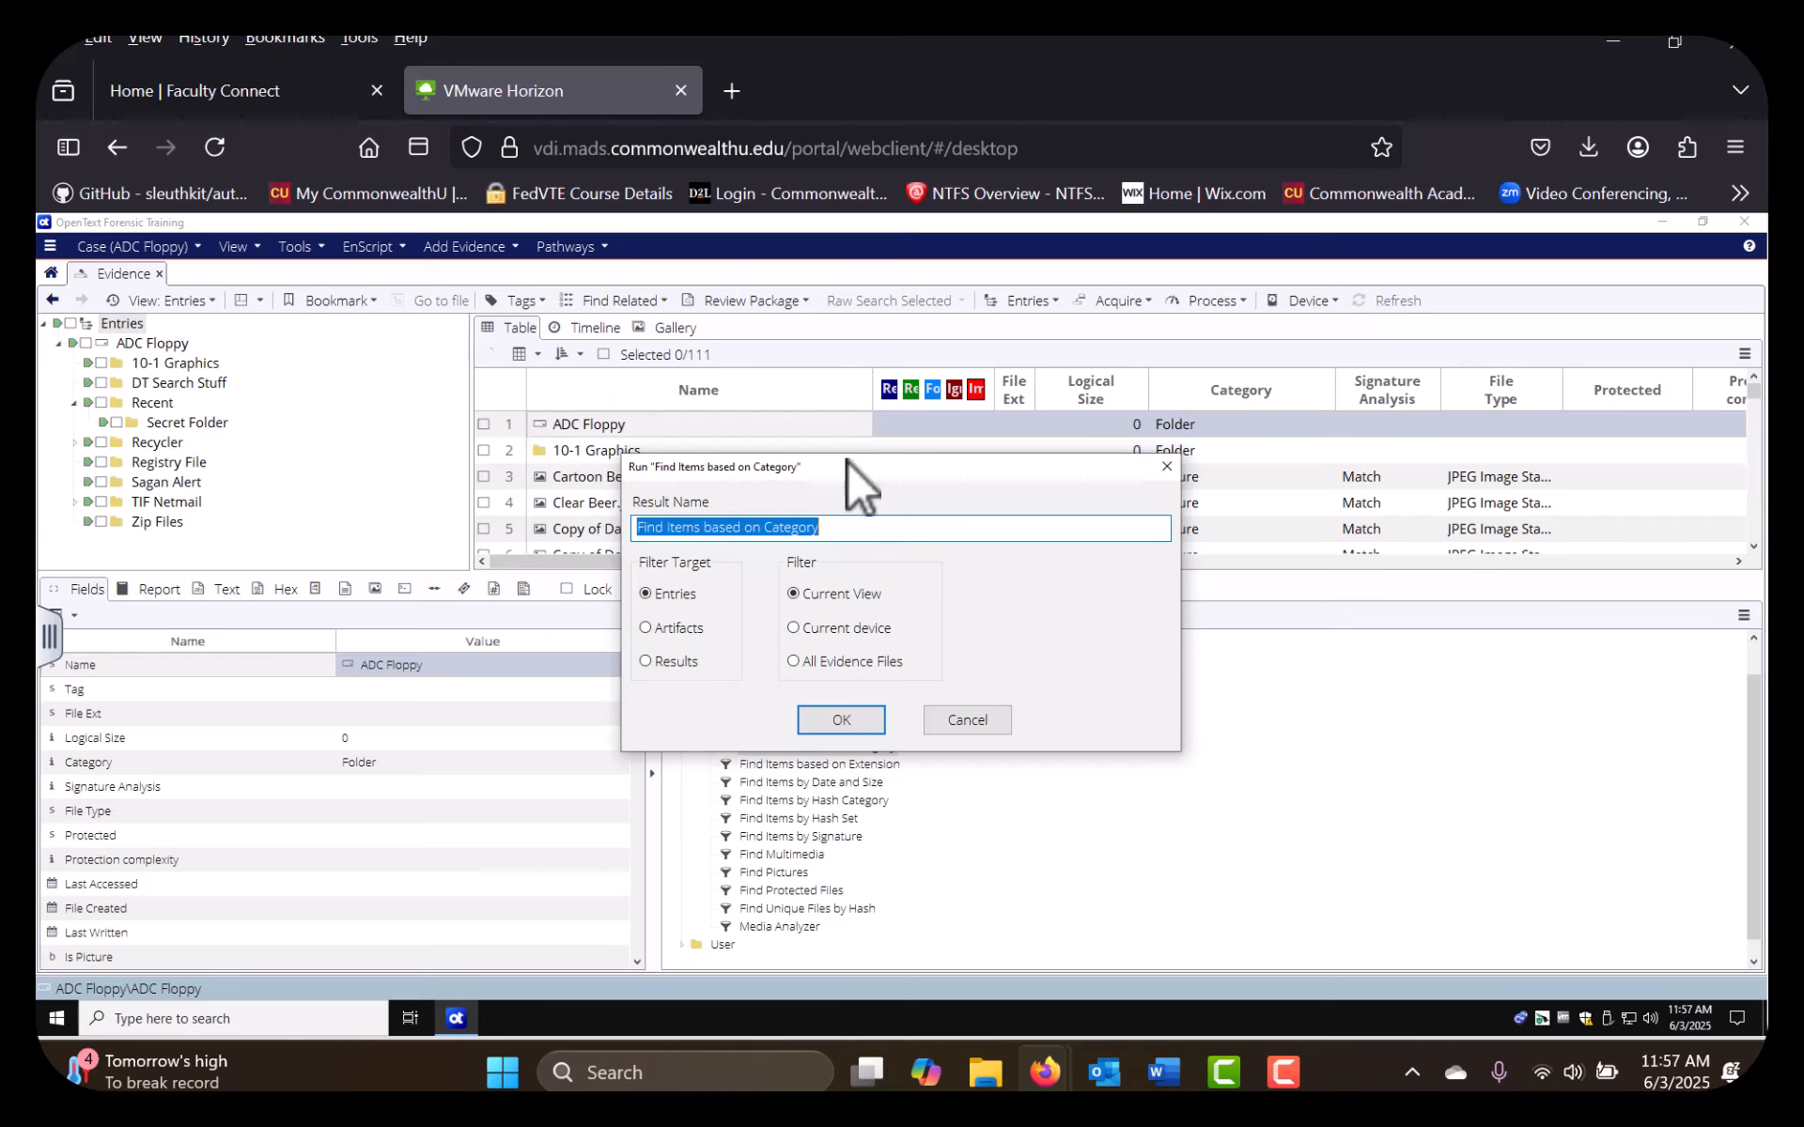
left_click_drag(806, 475, 1297, 693)
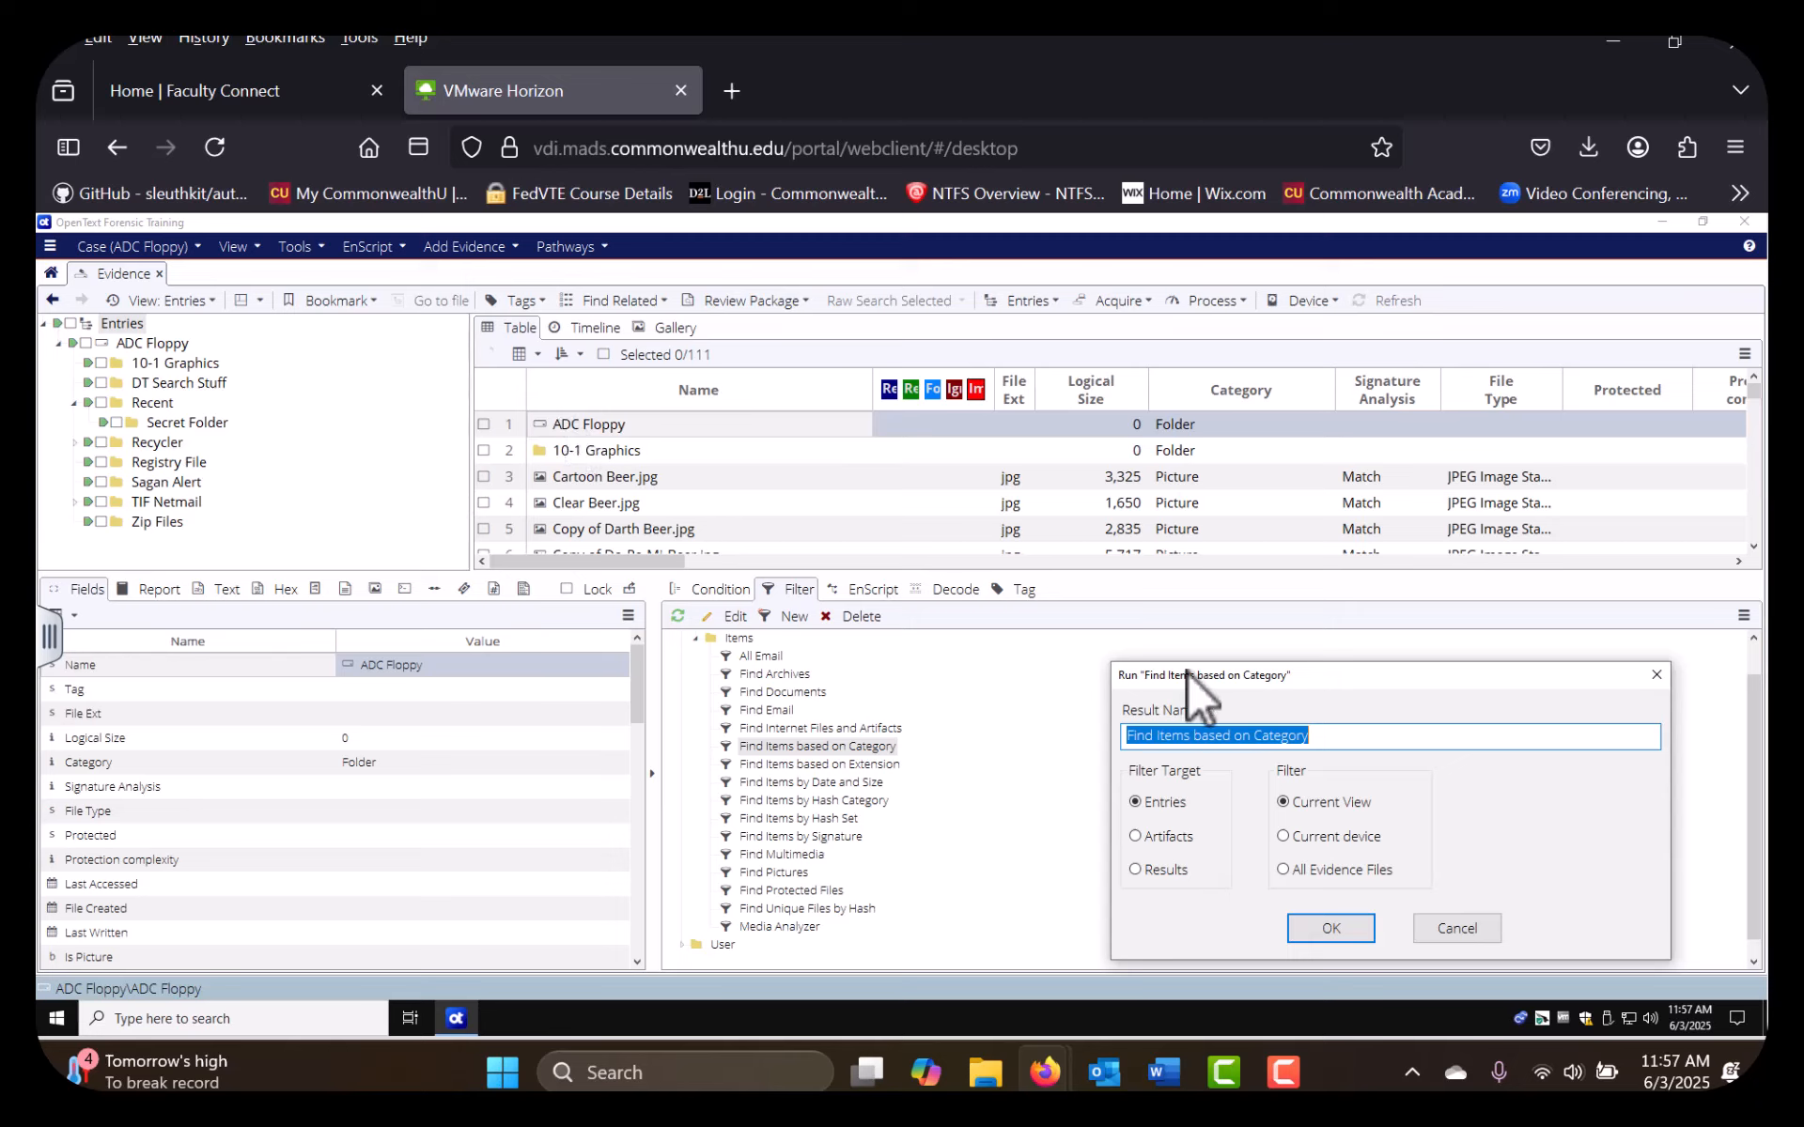
left_click_drag(1210, 681, 1137, 656)
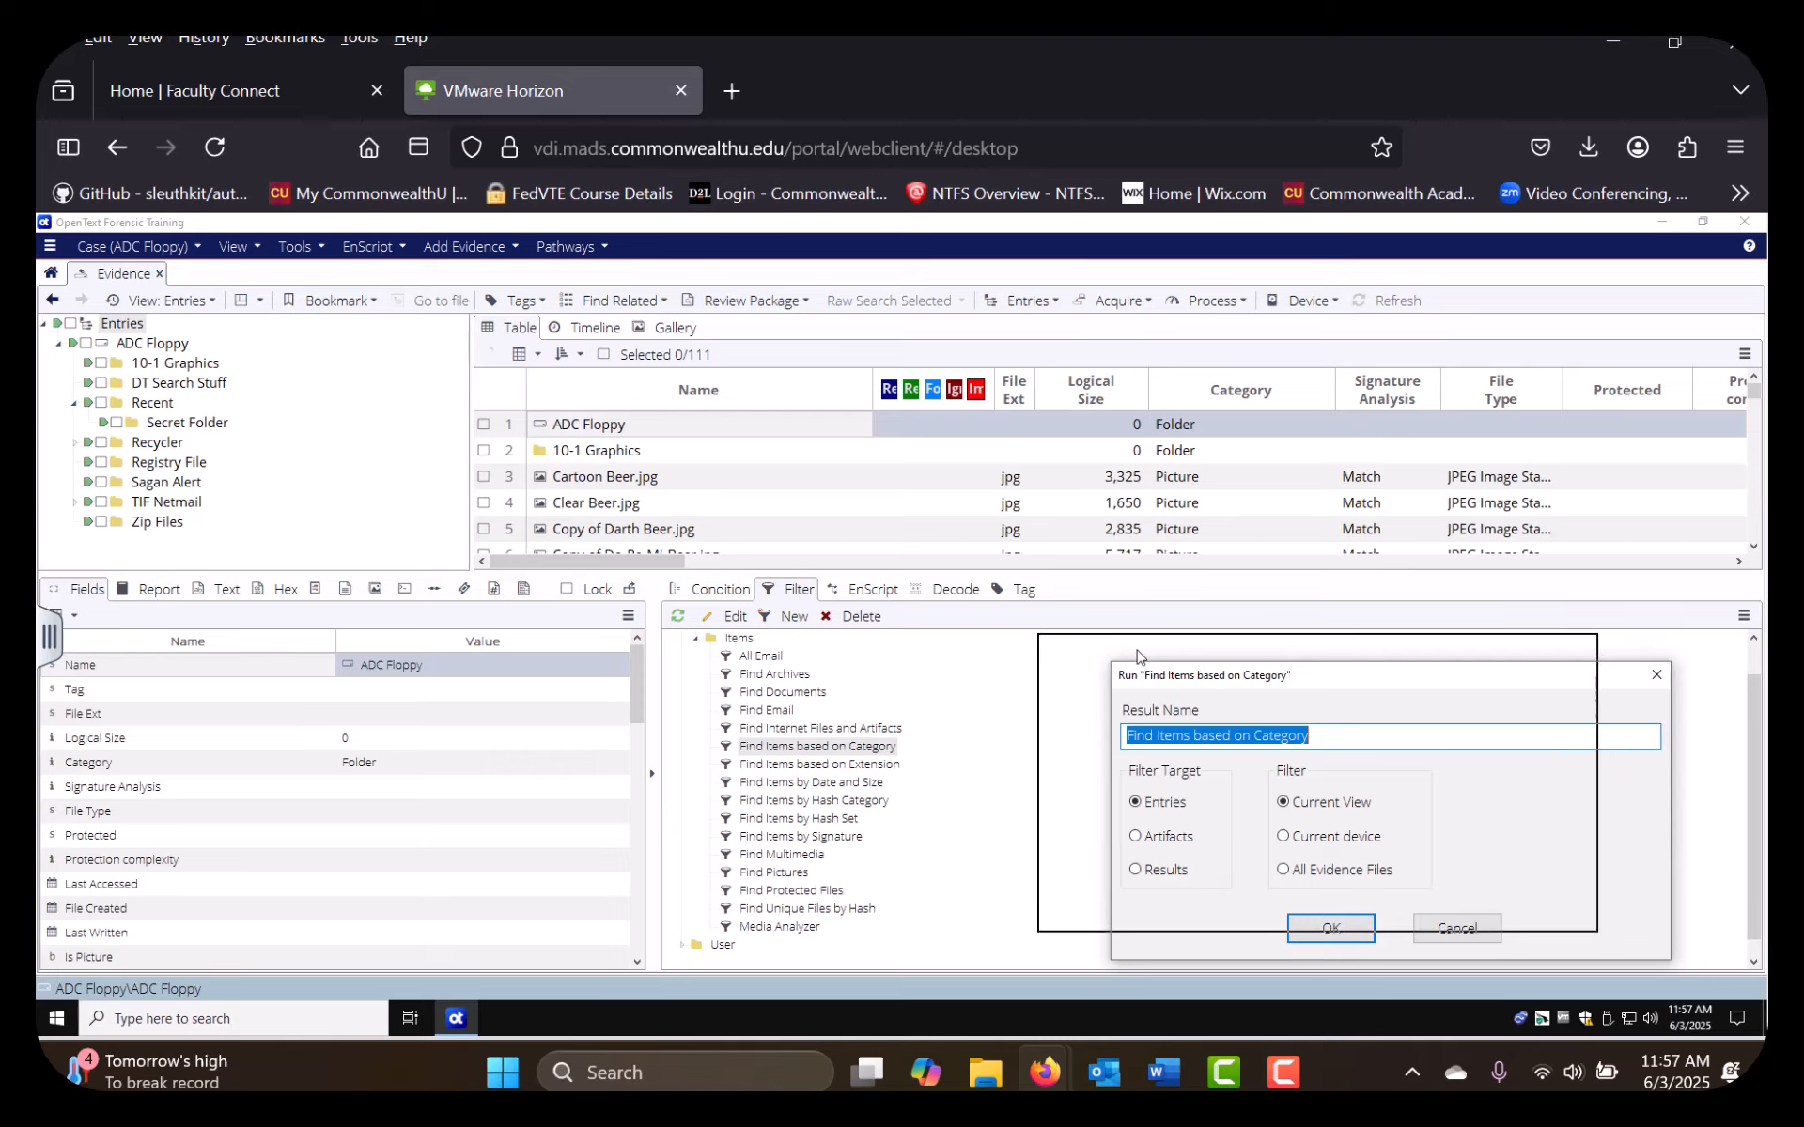
left_click_drag(1137, 656, 872, 494)
left_click(946, 650)
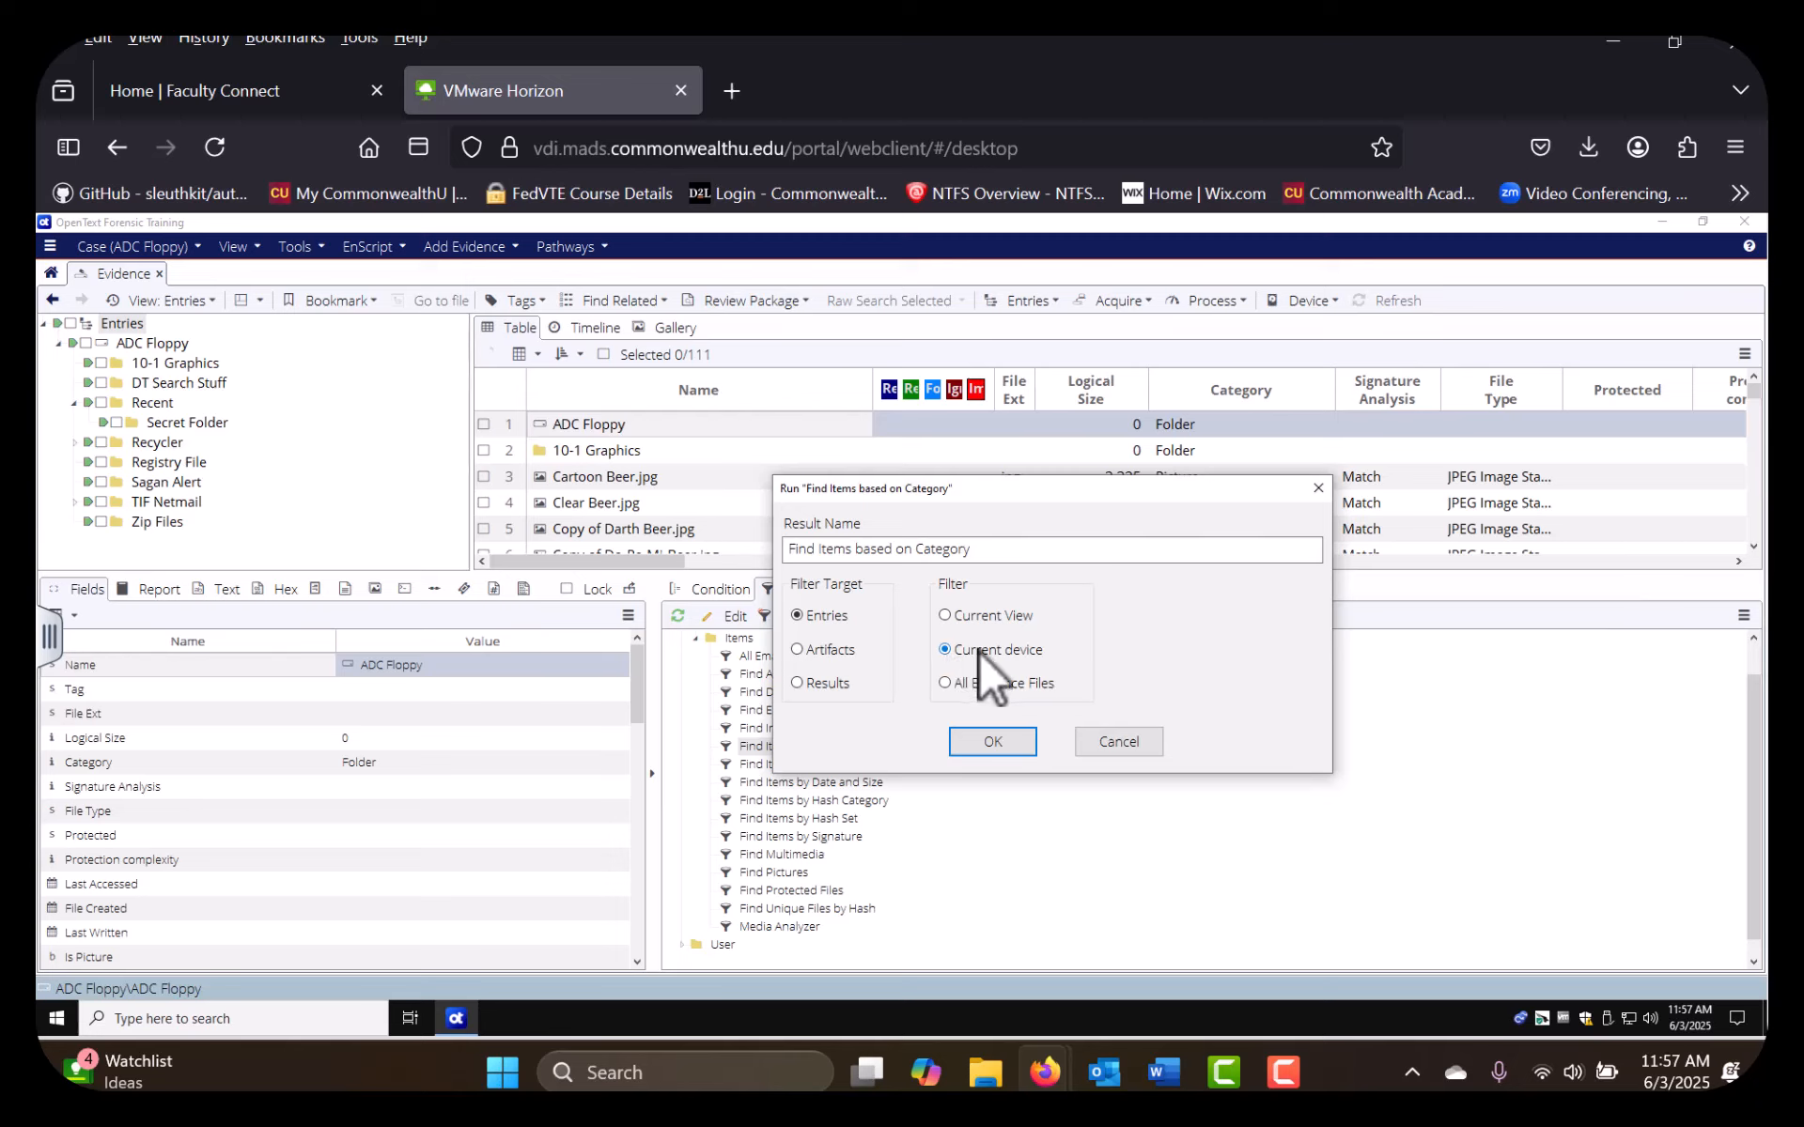
left_click(1003, 740)
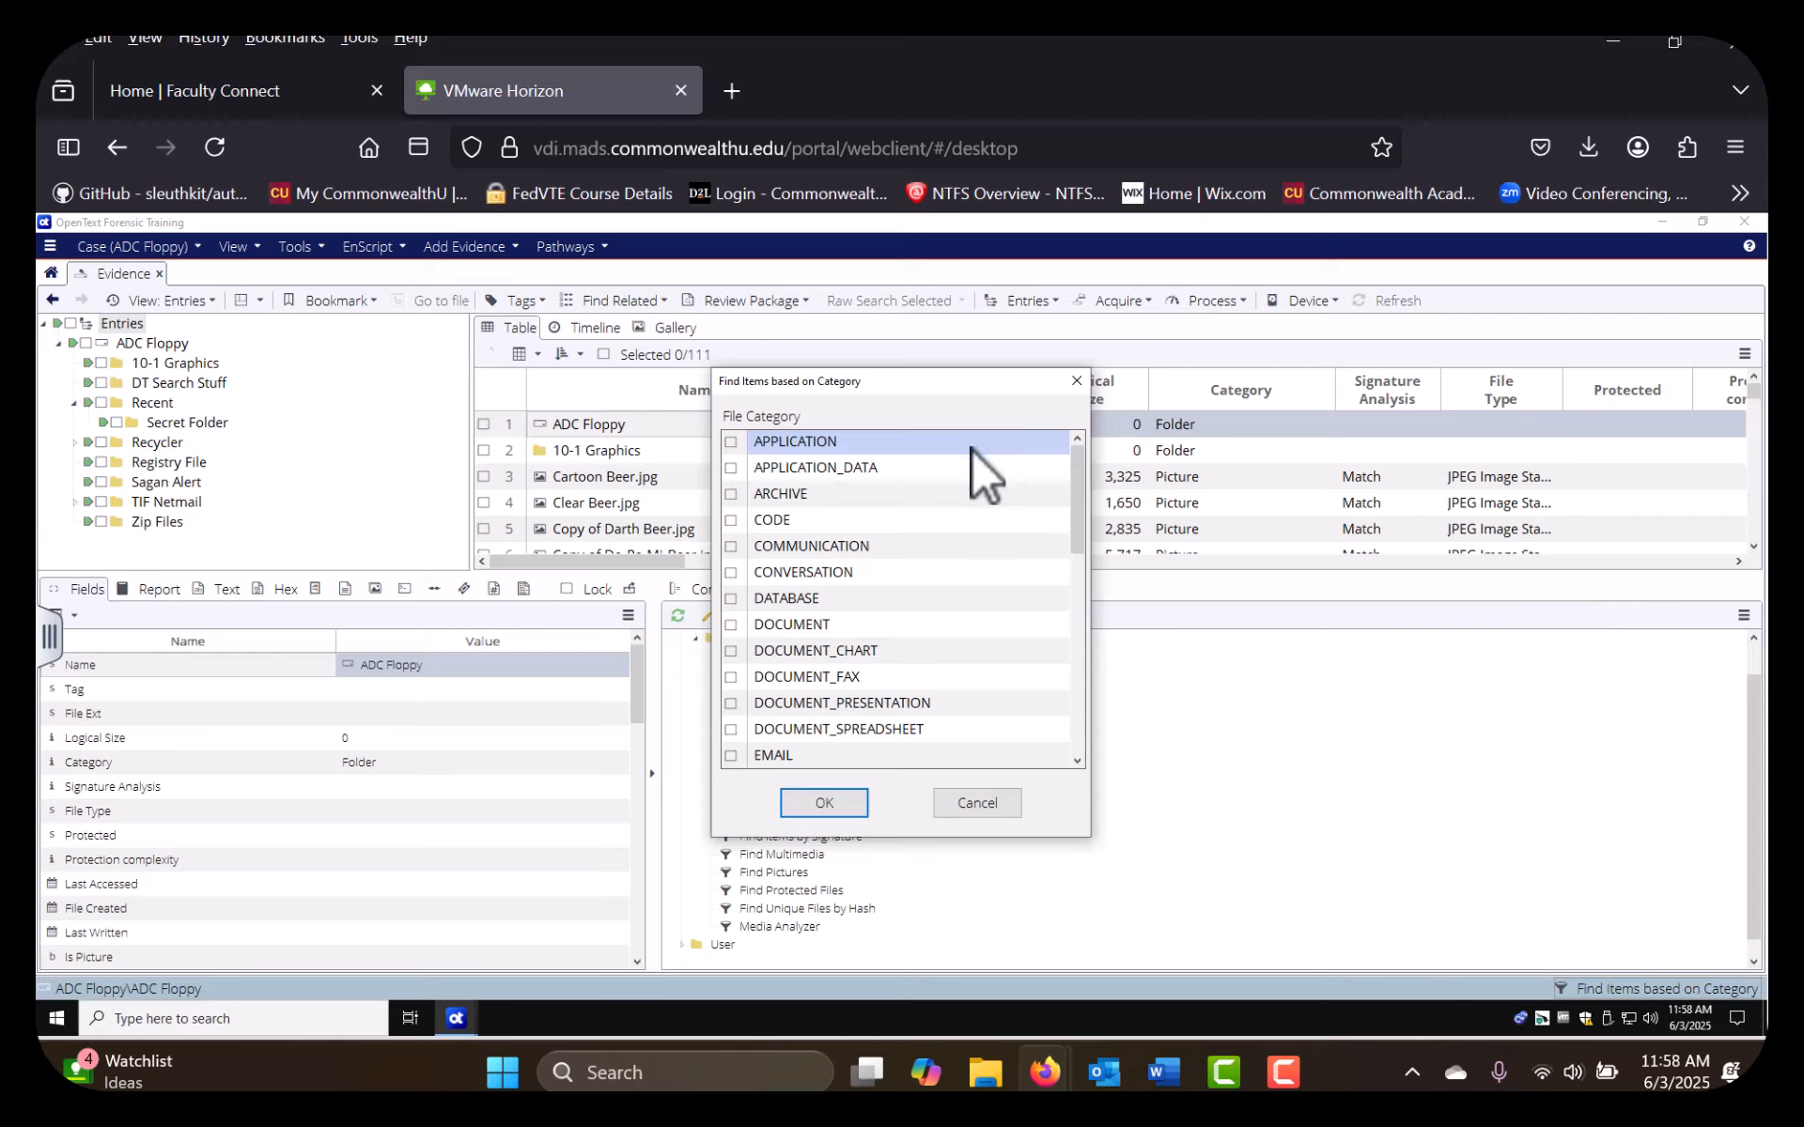
Look through the file categories, select PICTURE as the only one and run the filter
scroll(972, 477, "down", 2)
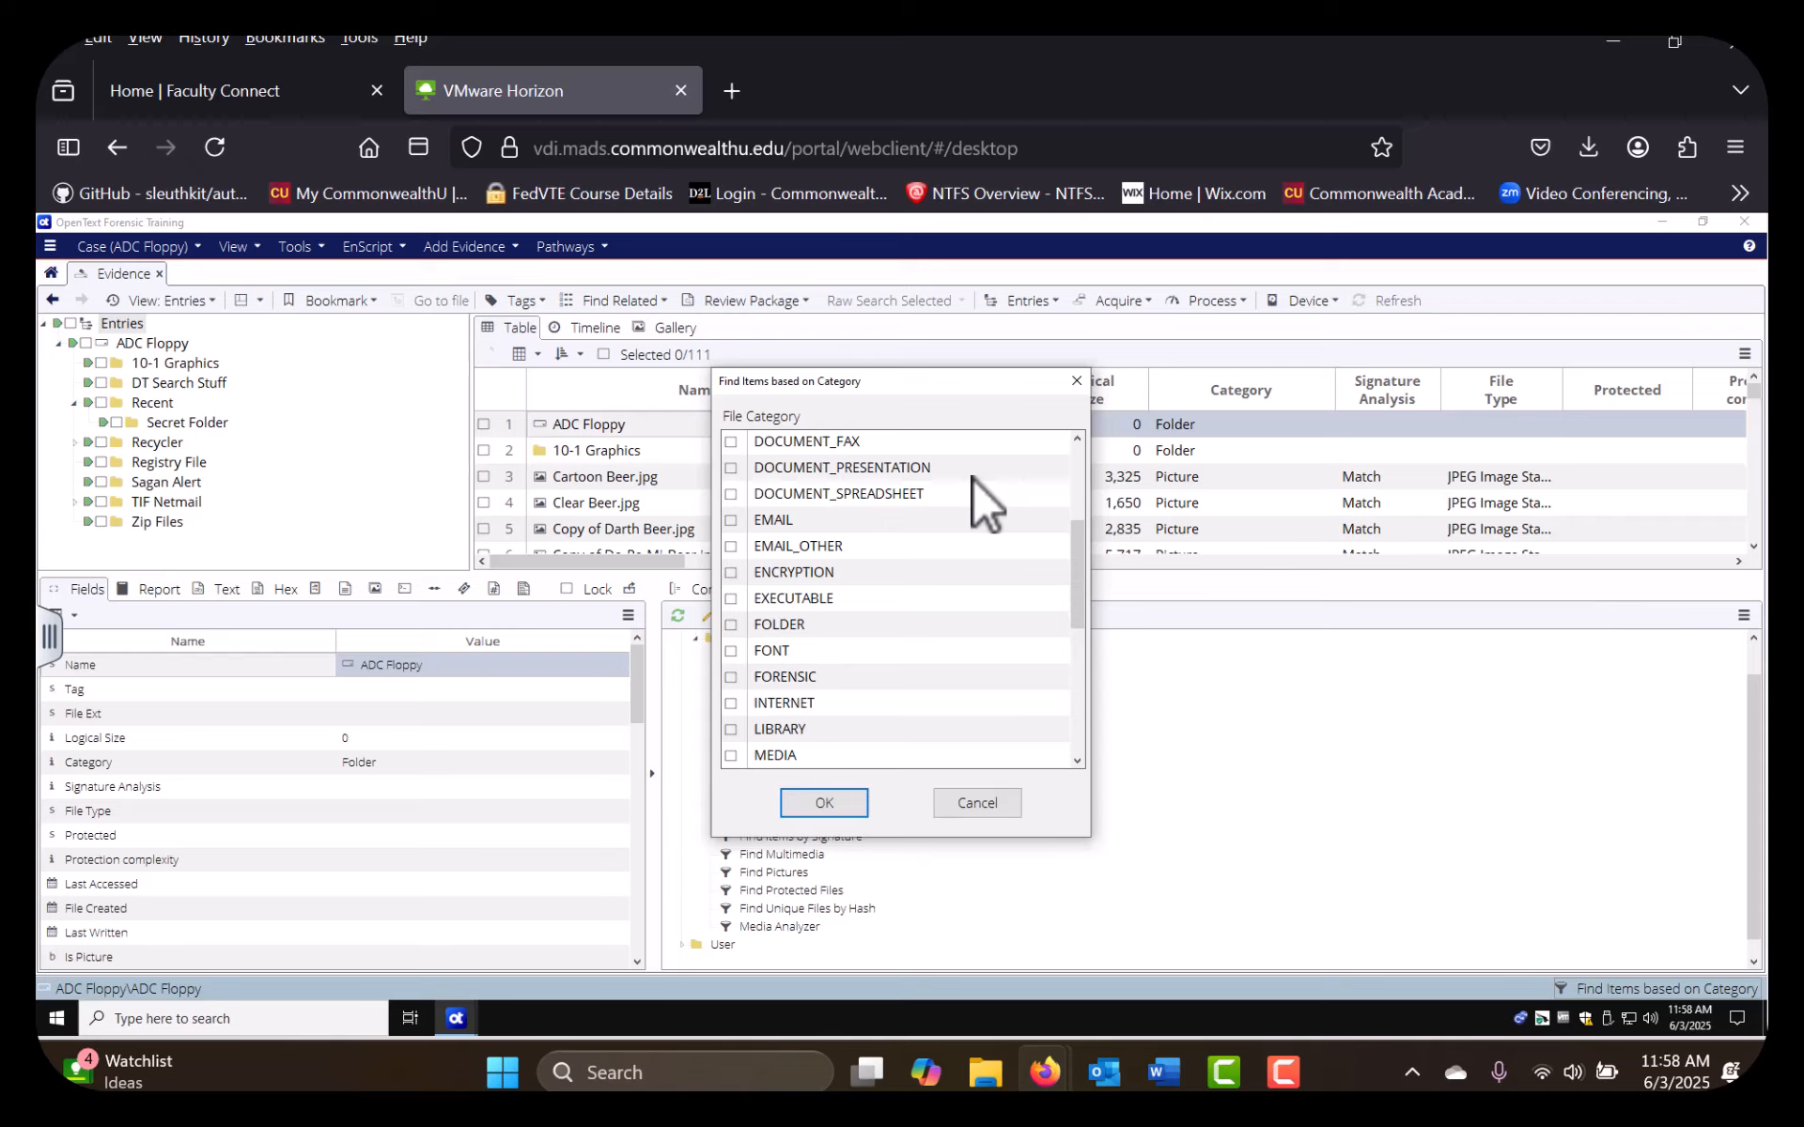
scroll(972, 477, "down", 5)
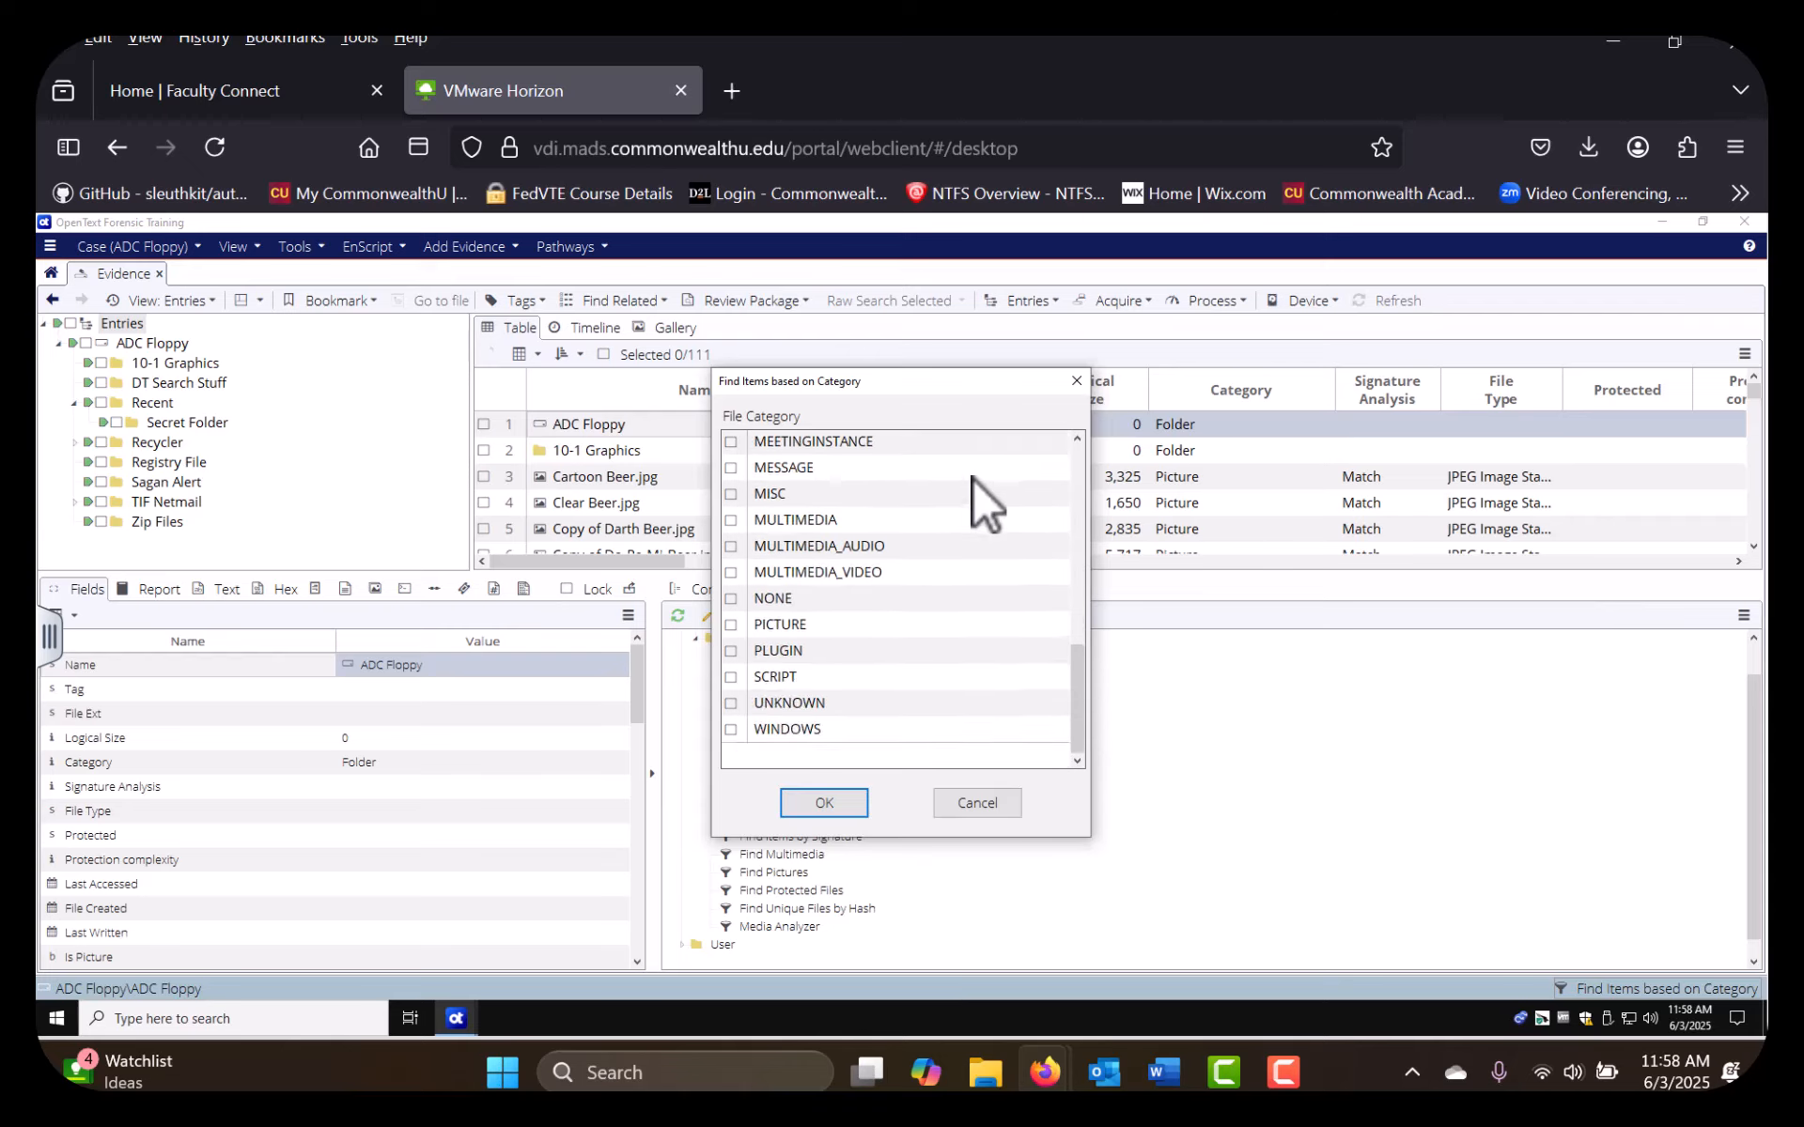
scroll(973, 477, "up", 8)
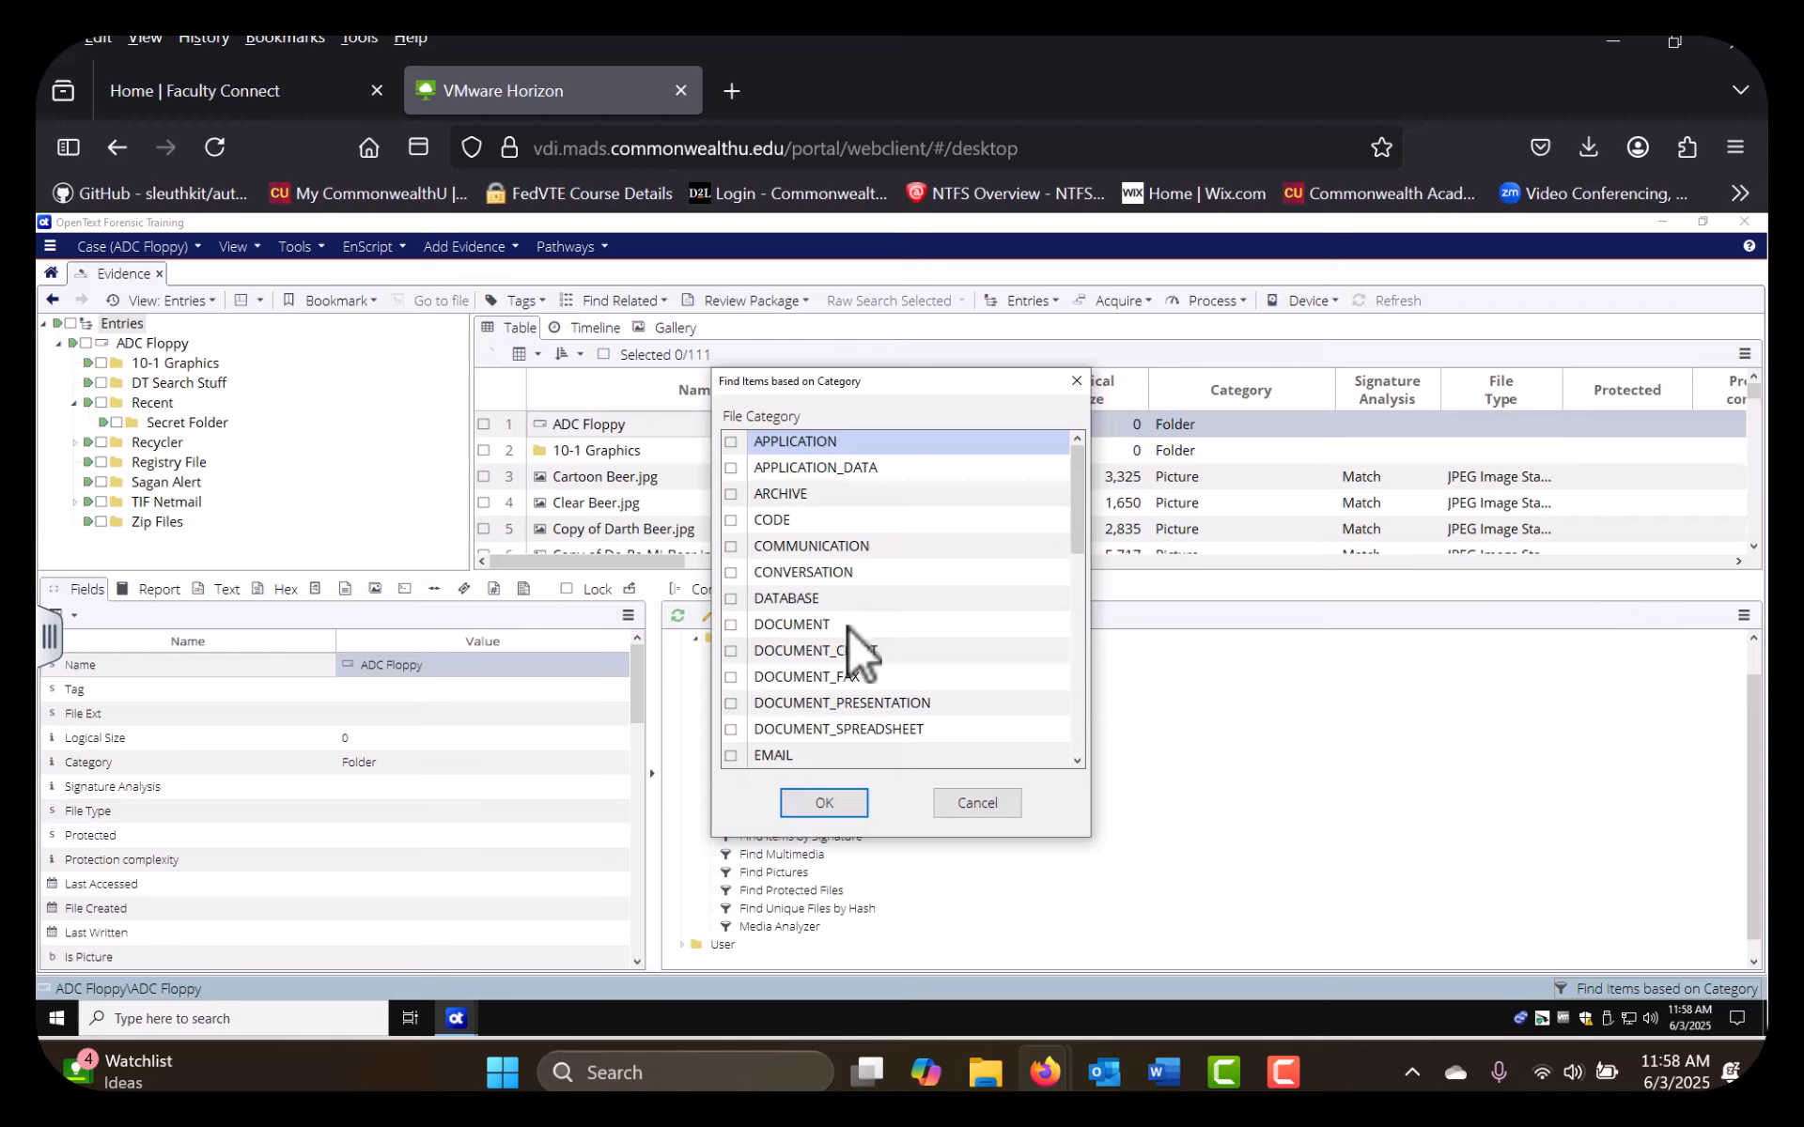
scroll(848, 627, "down", 3)
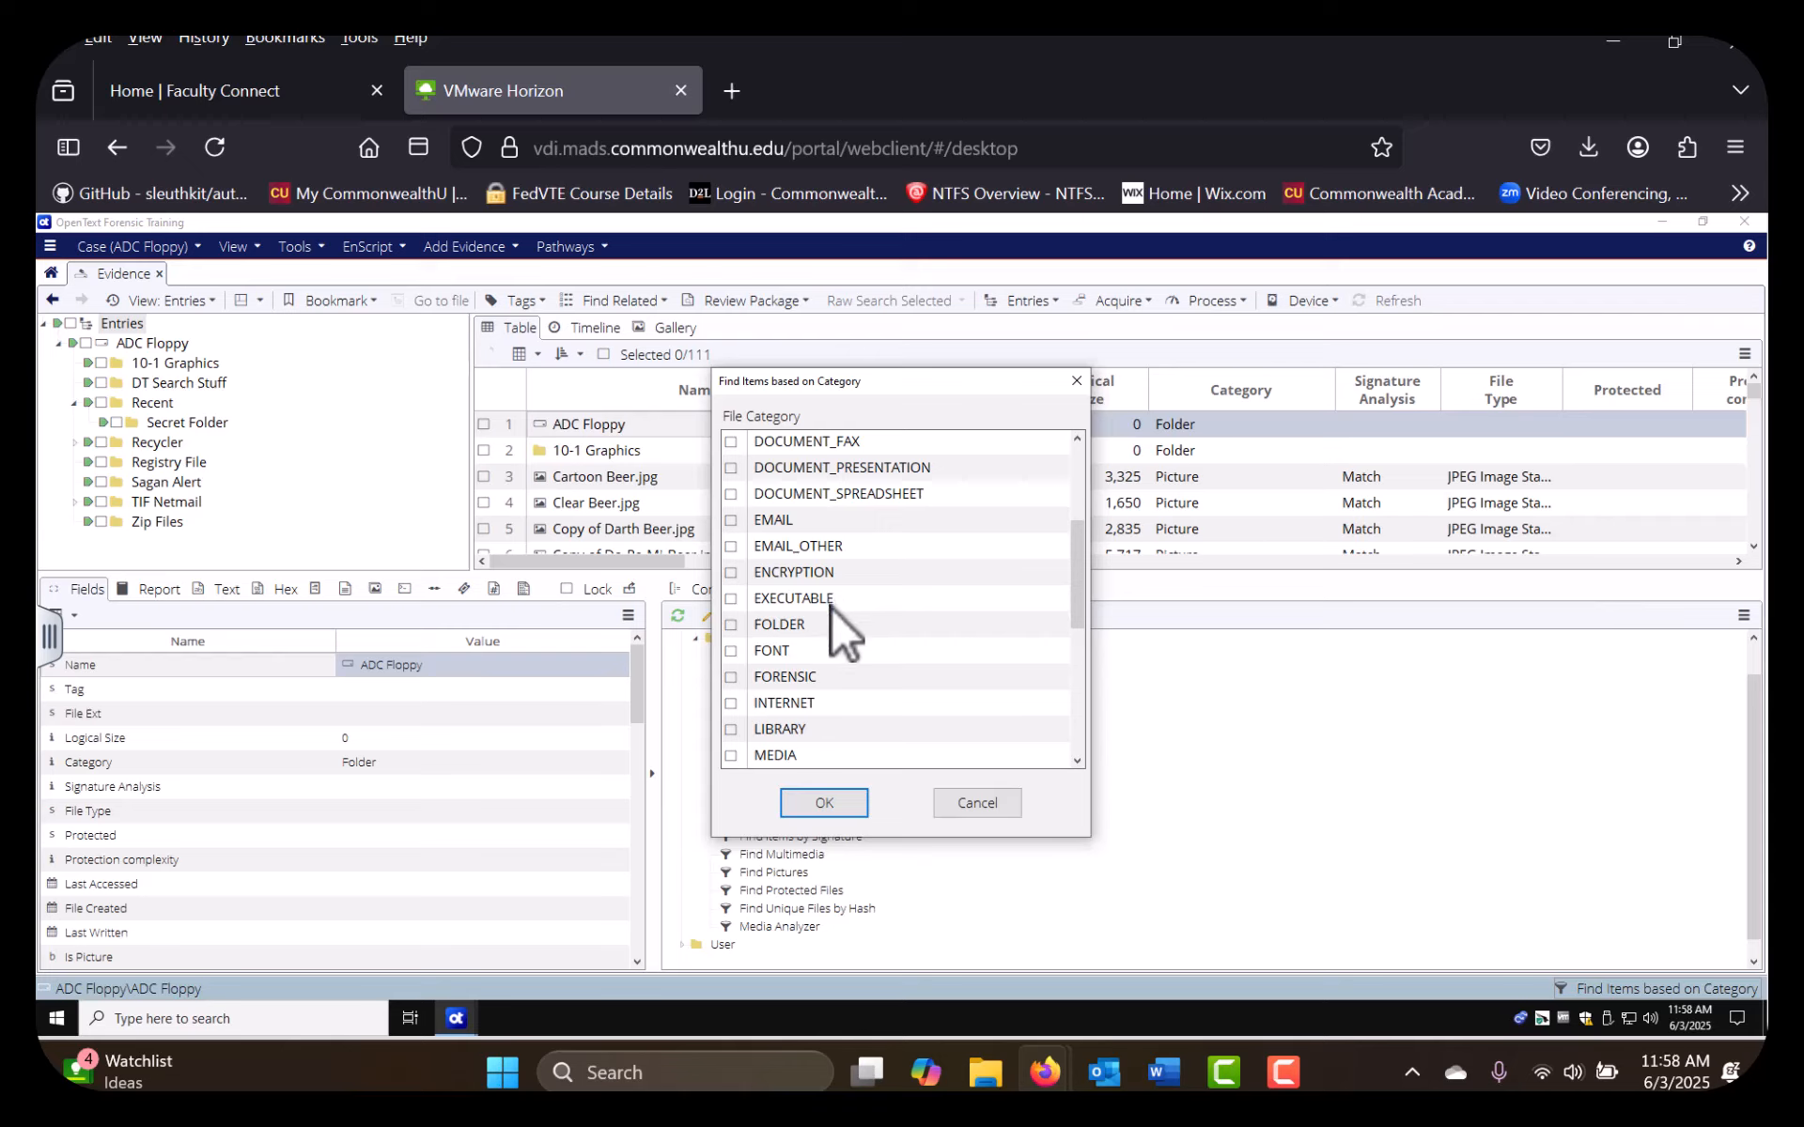
scroll(827, 701, "down", 2)
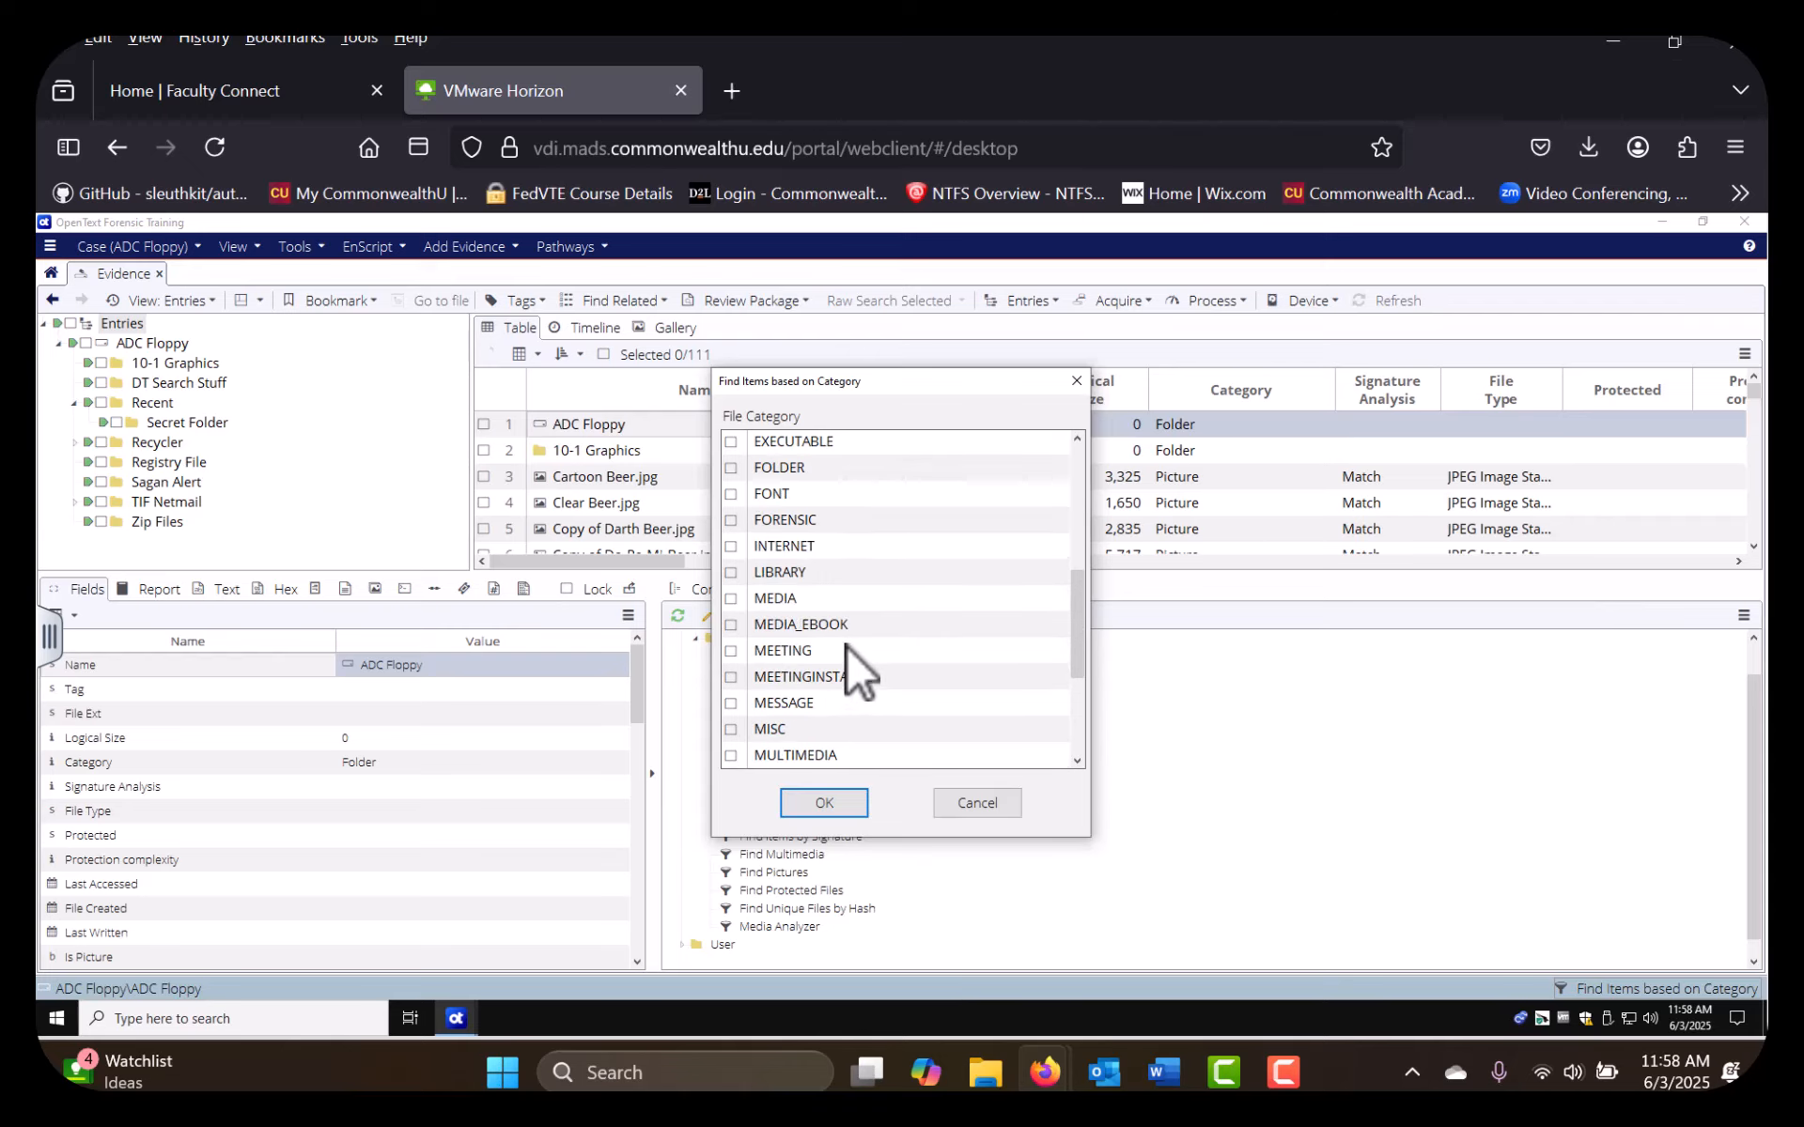
scroll(845, 645, "down", 3)
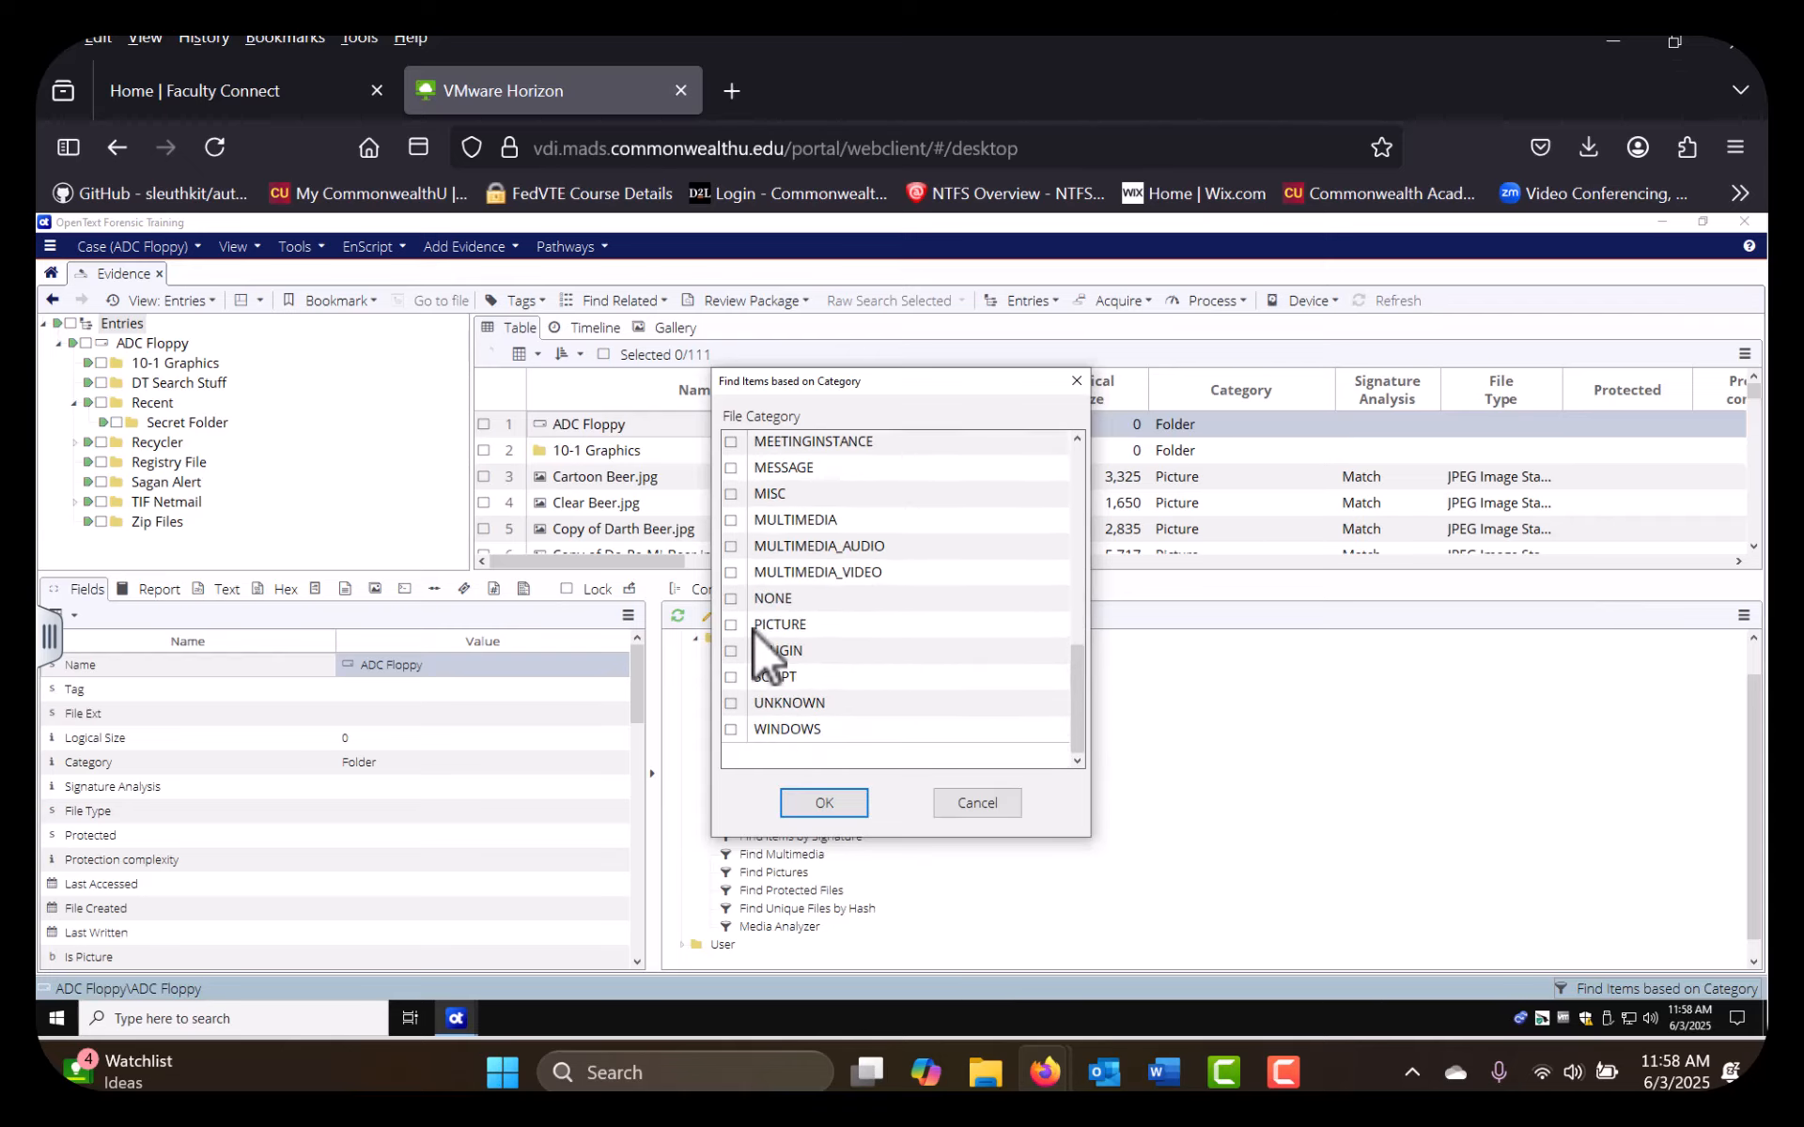
left_click(731, 625)
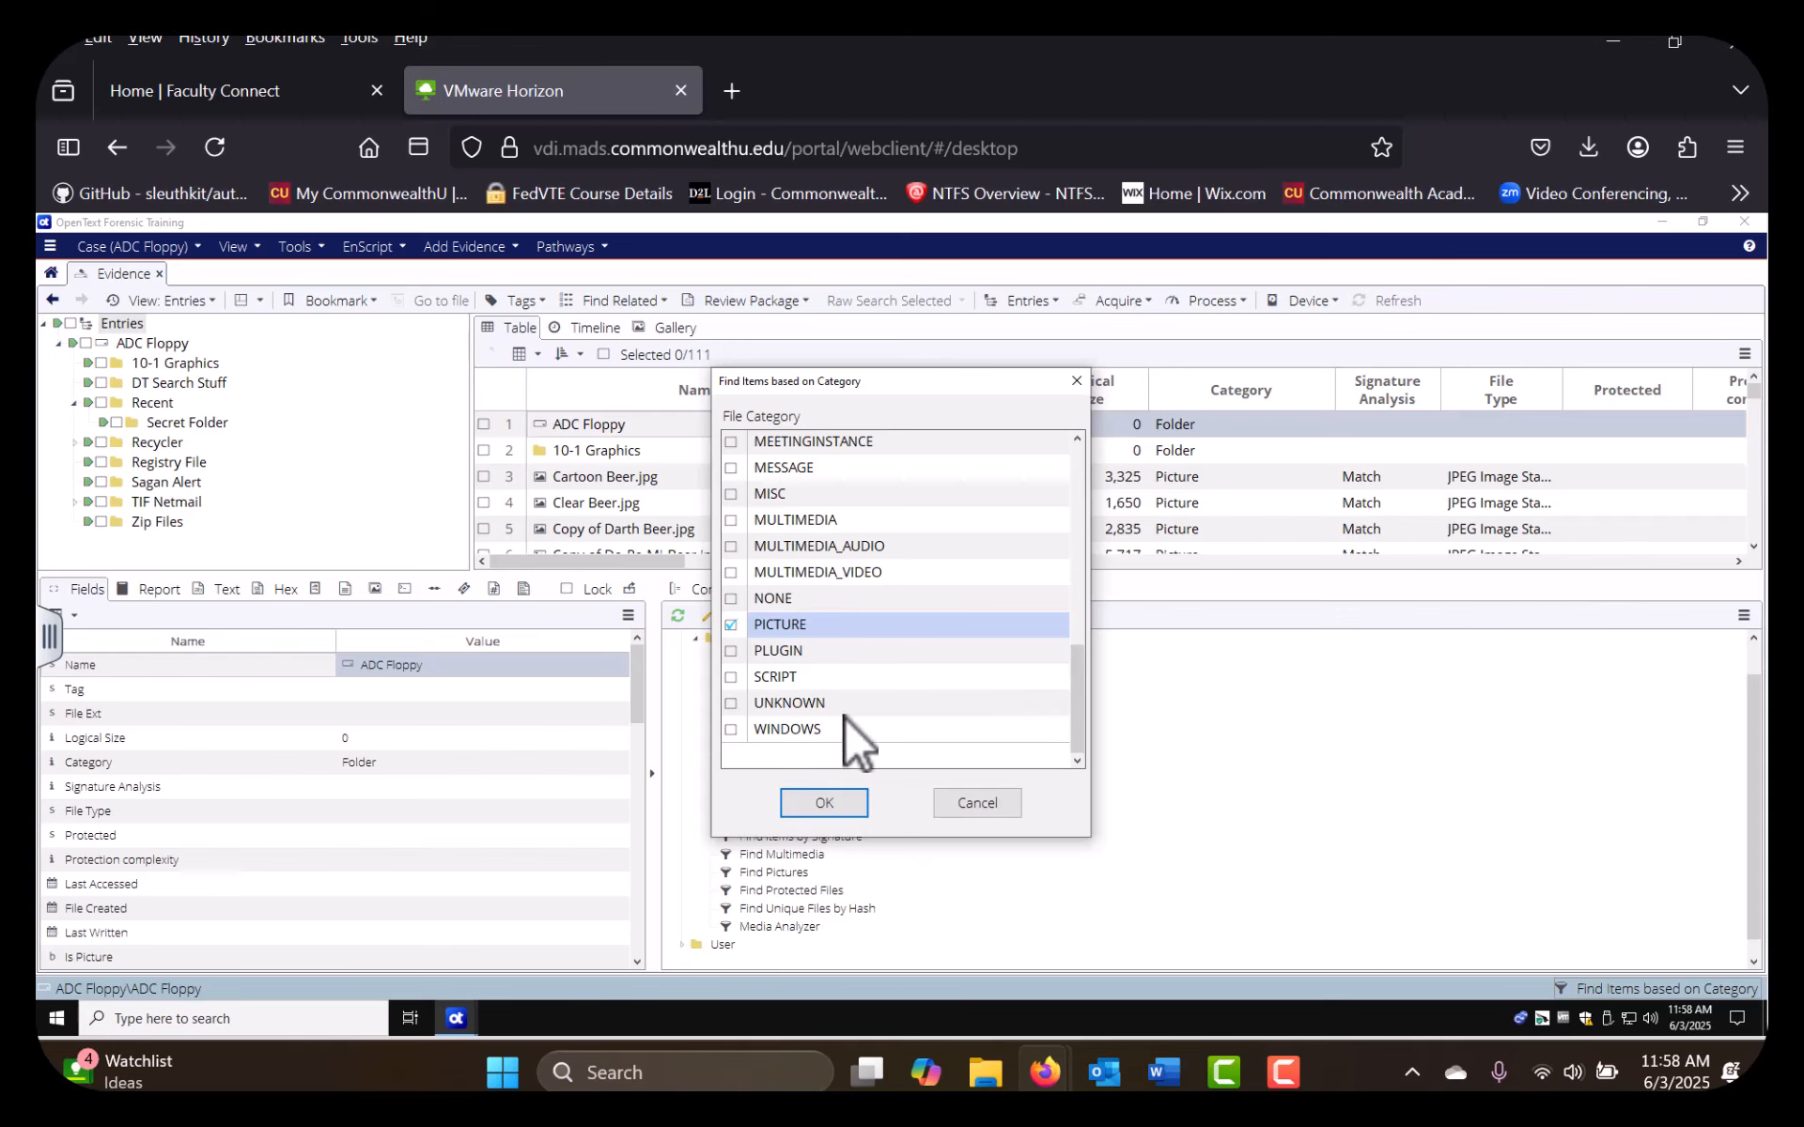
left_click(832, 801)
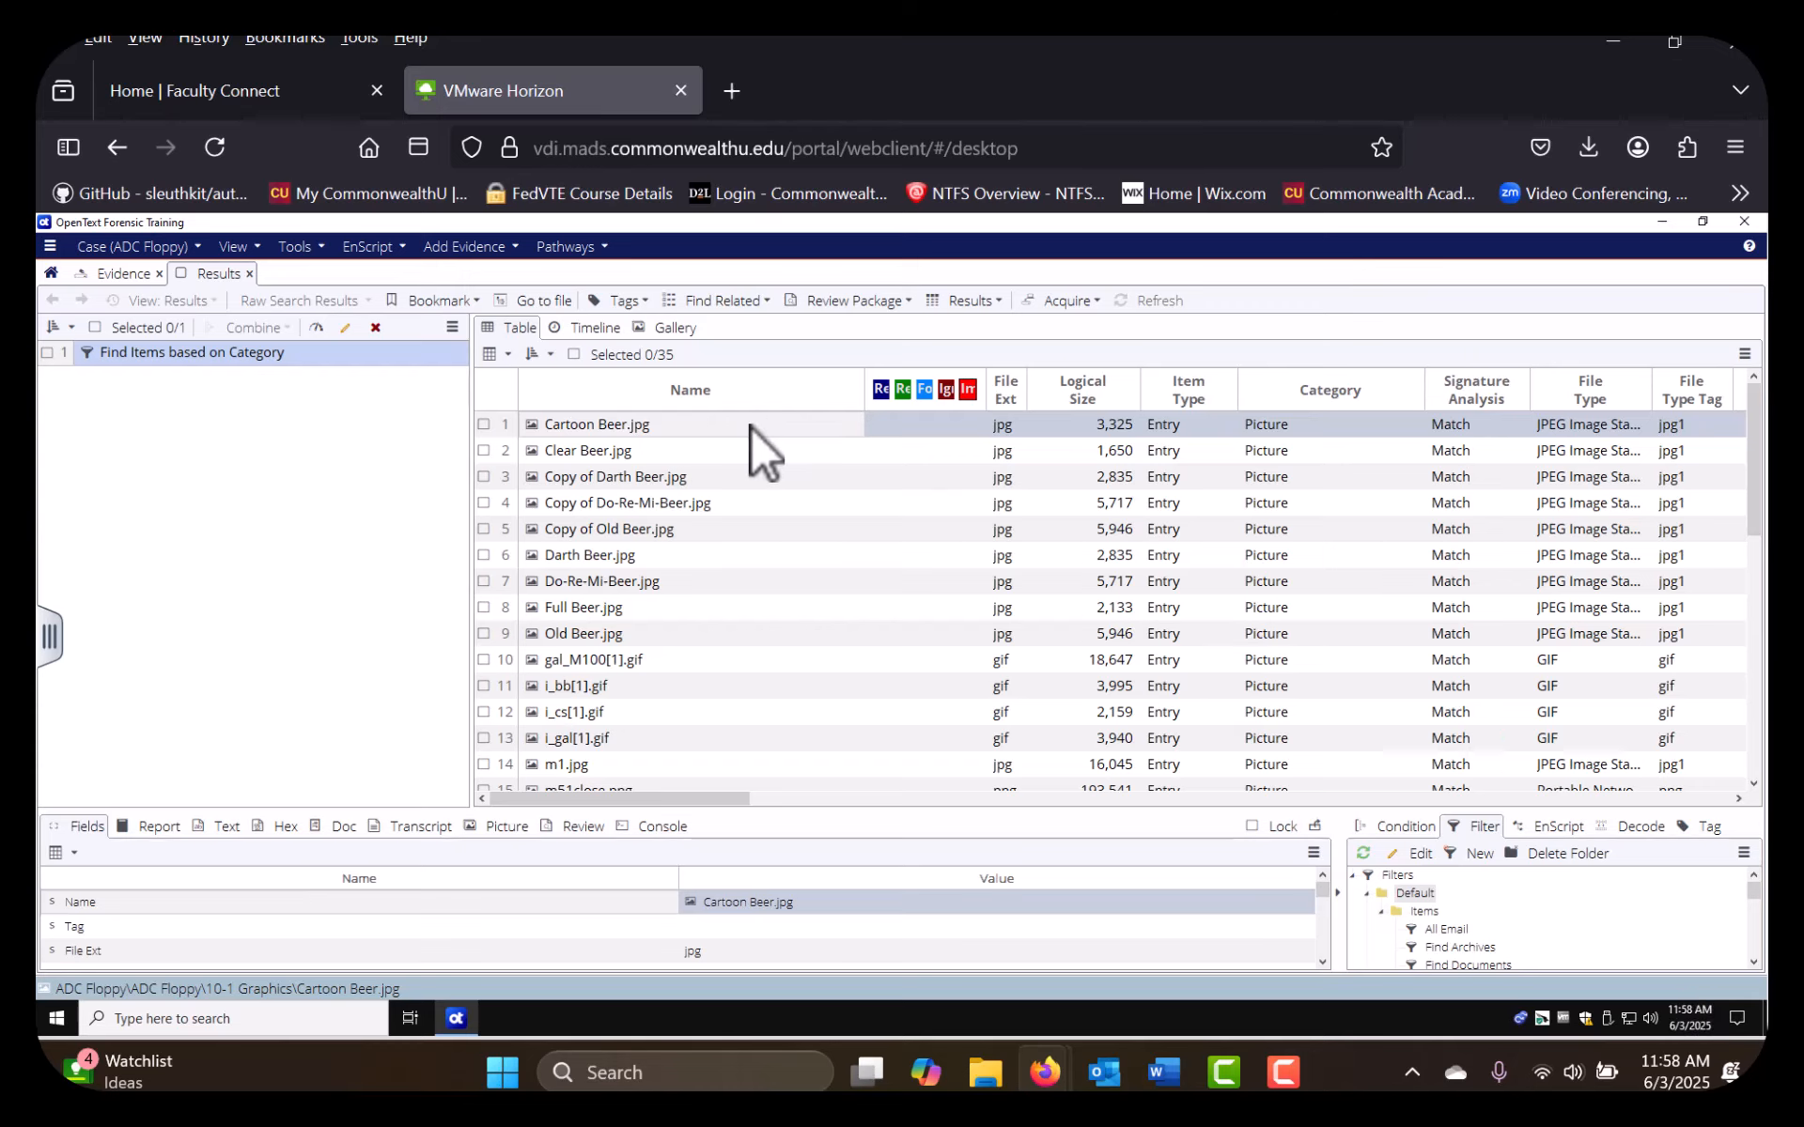
Examine the filtered pictures' extension, category, signature analysis and file type values through the whole results table
scroll(746, 434, "down", 1)
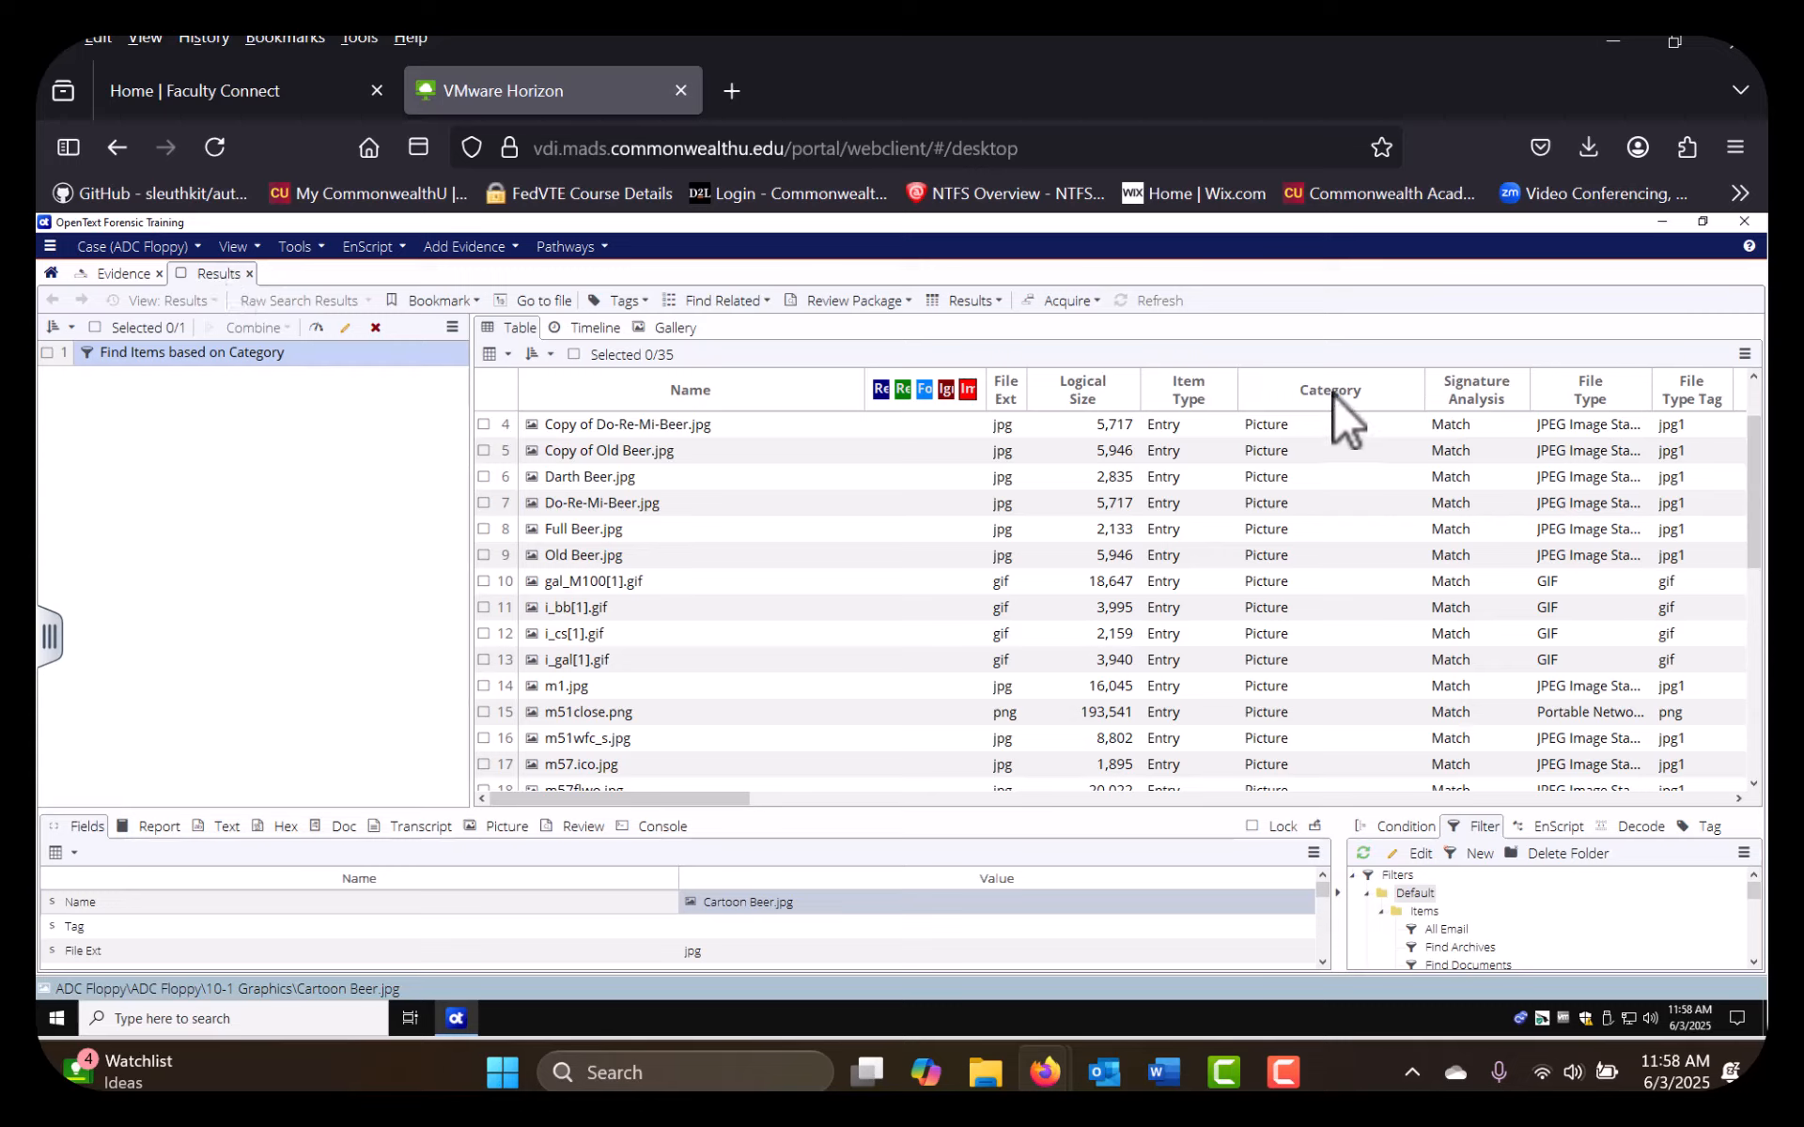
scroll(1324, 606, "down", 8)
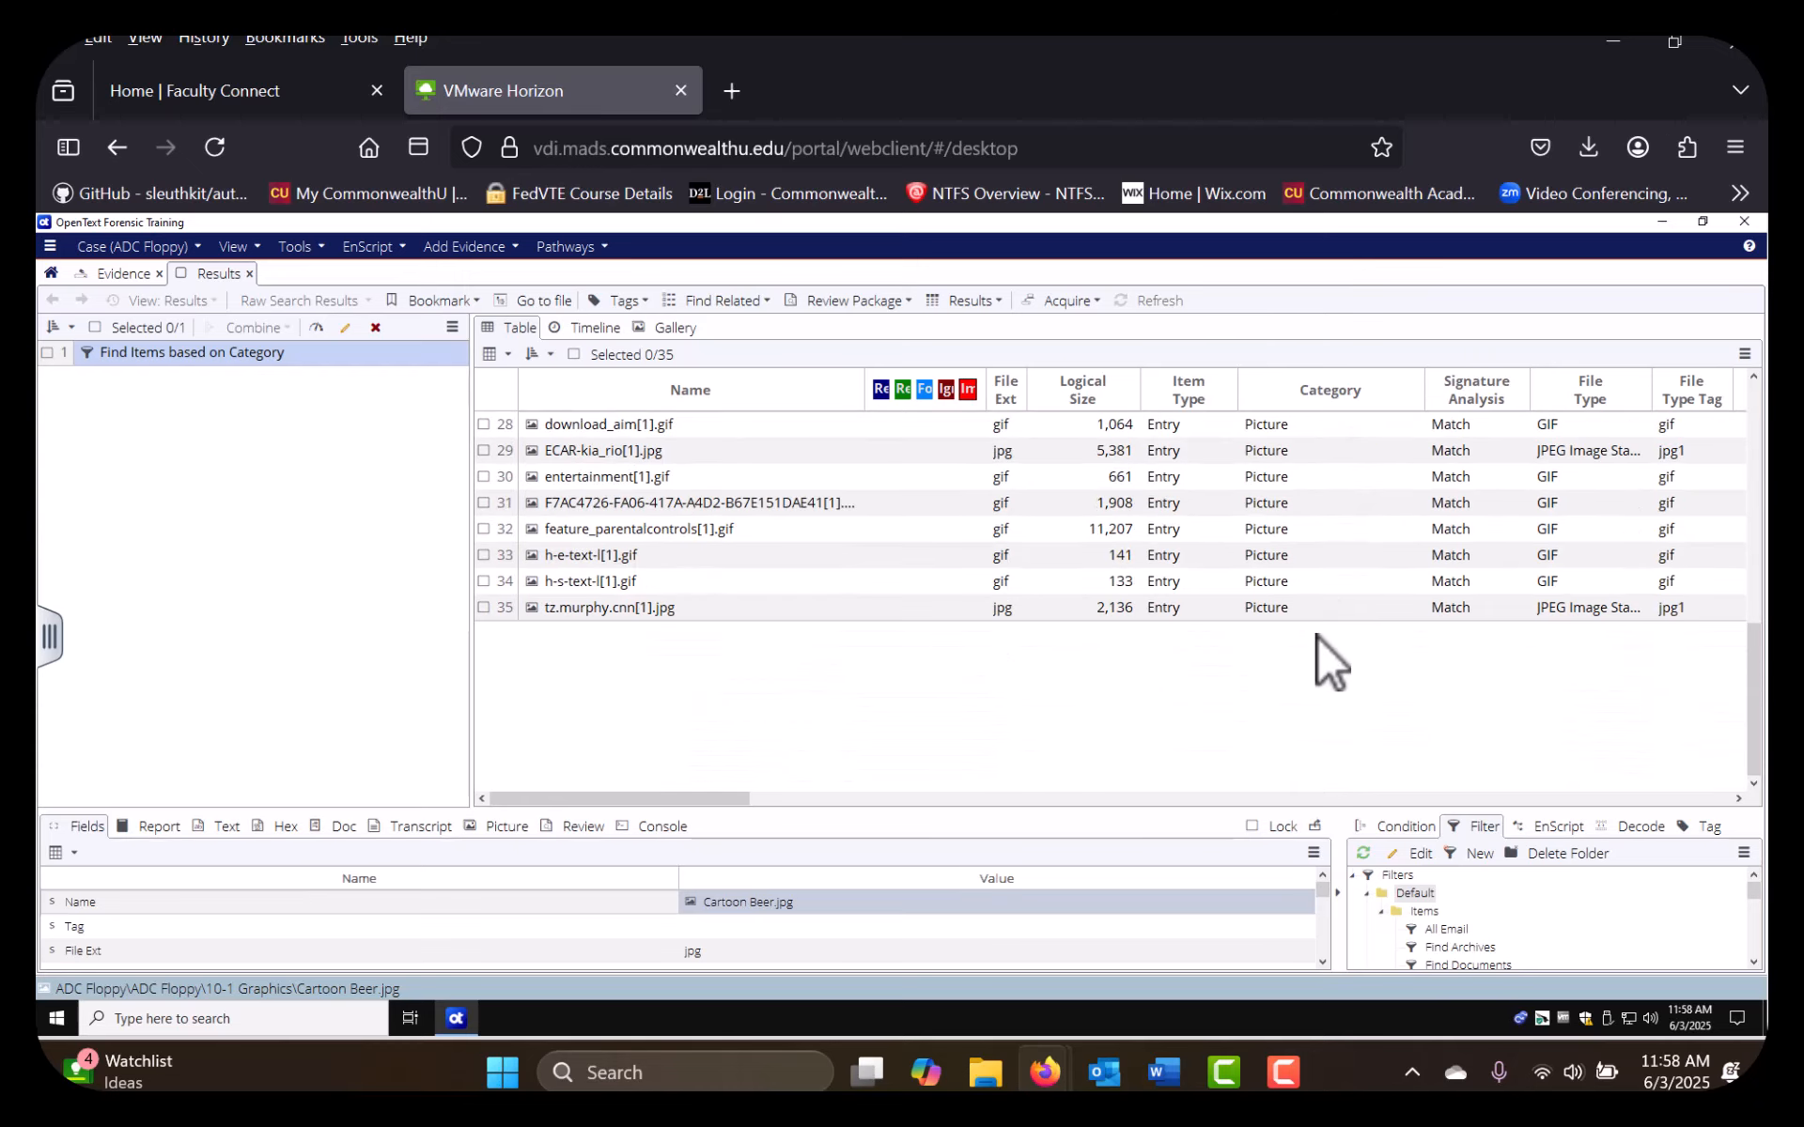
scroll(1315, 635, "up", 9)
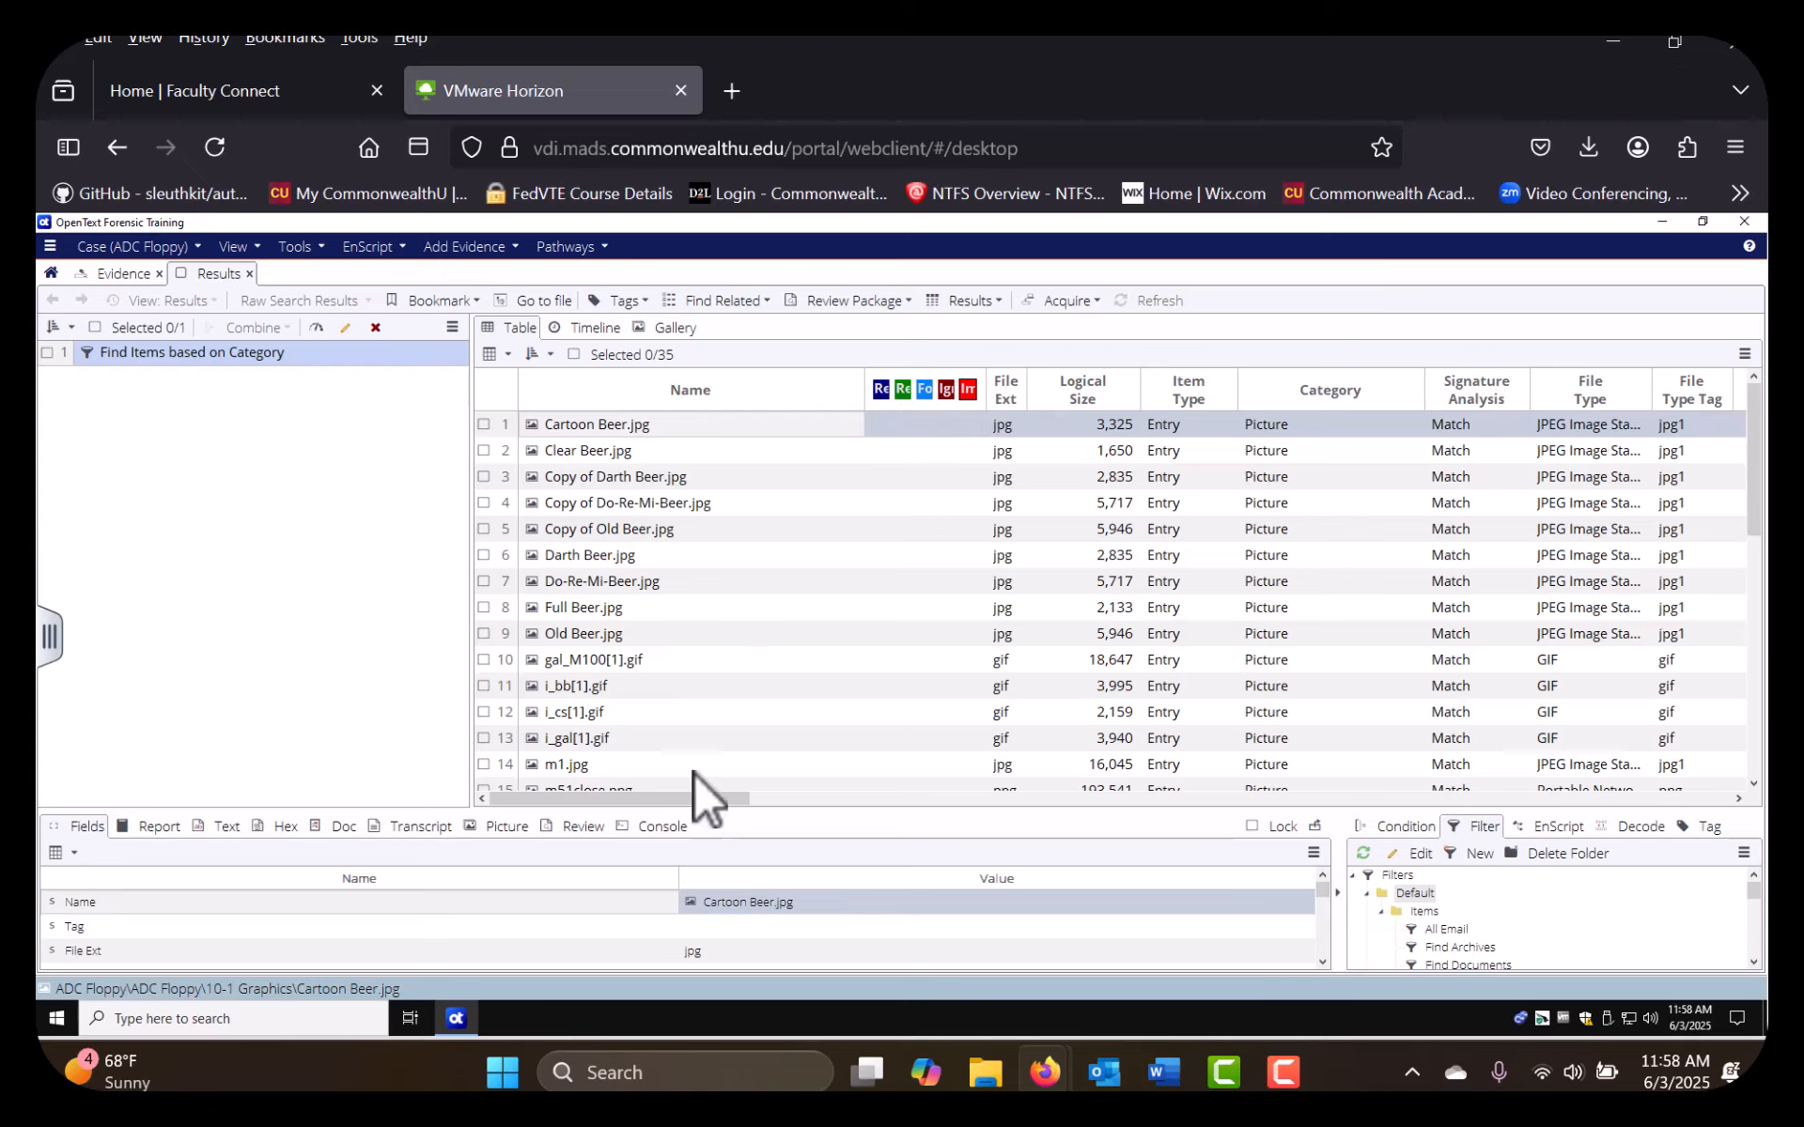
left_click_drag(697, 797, 729, 792)
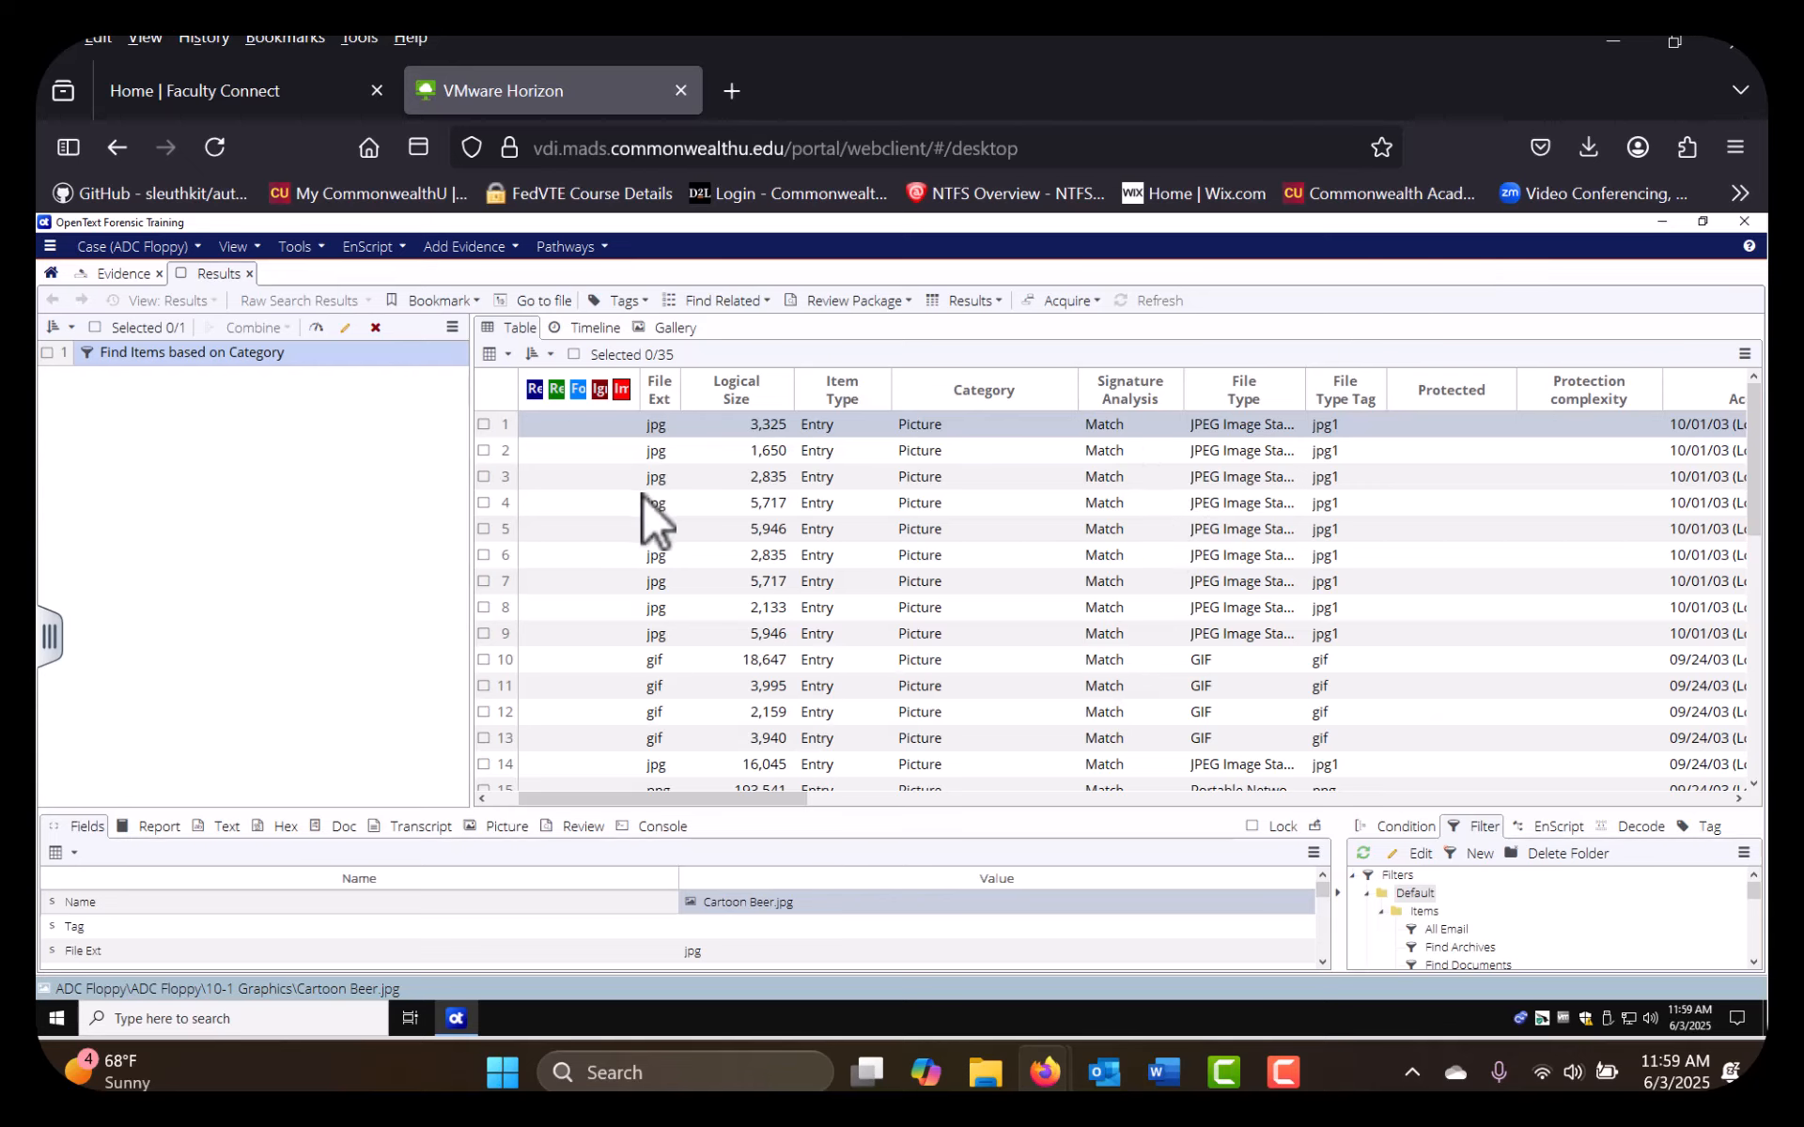
scroll(1056, 571, "down", 6)
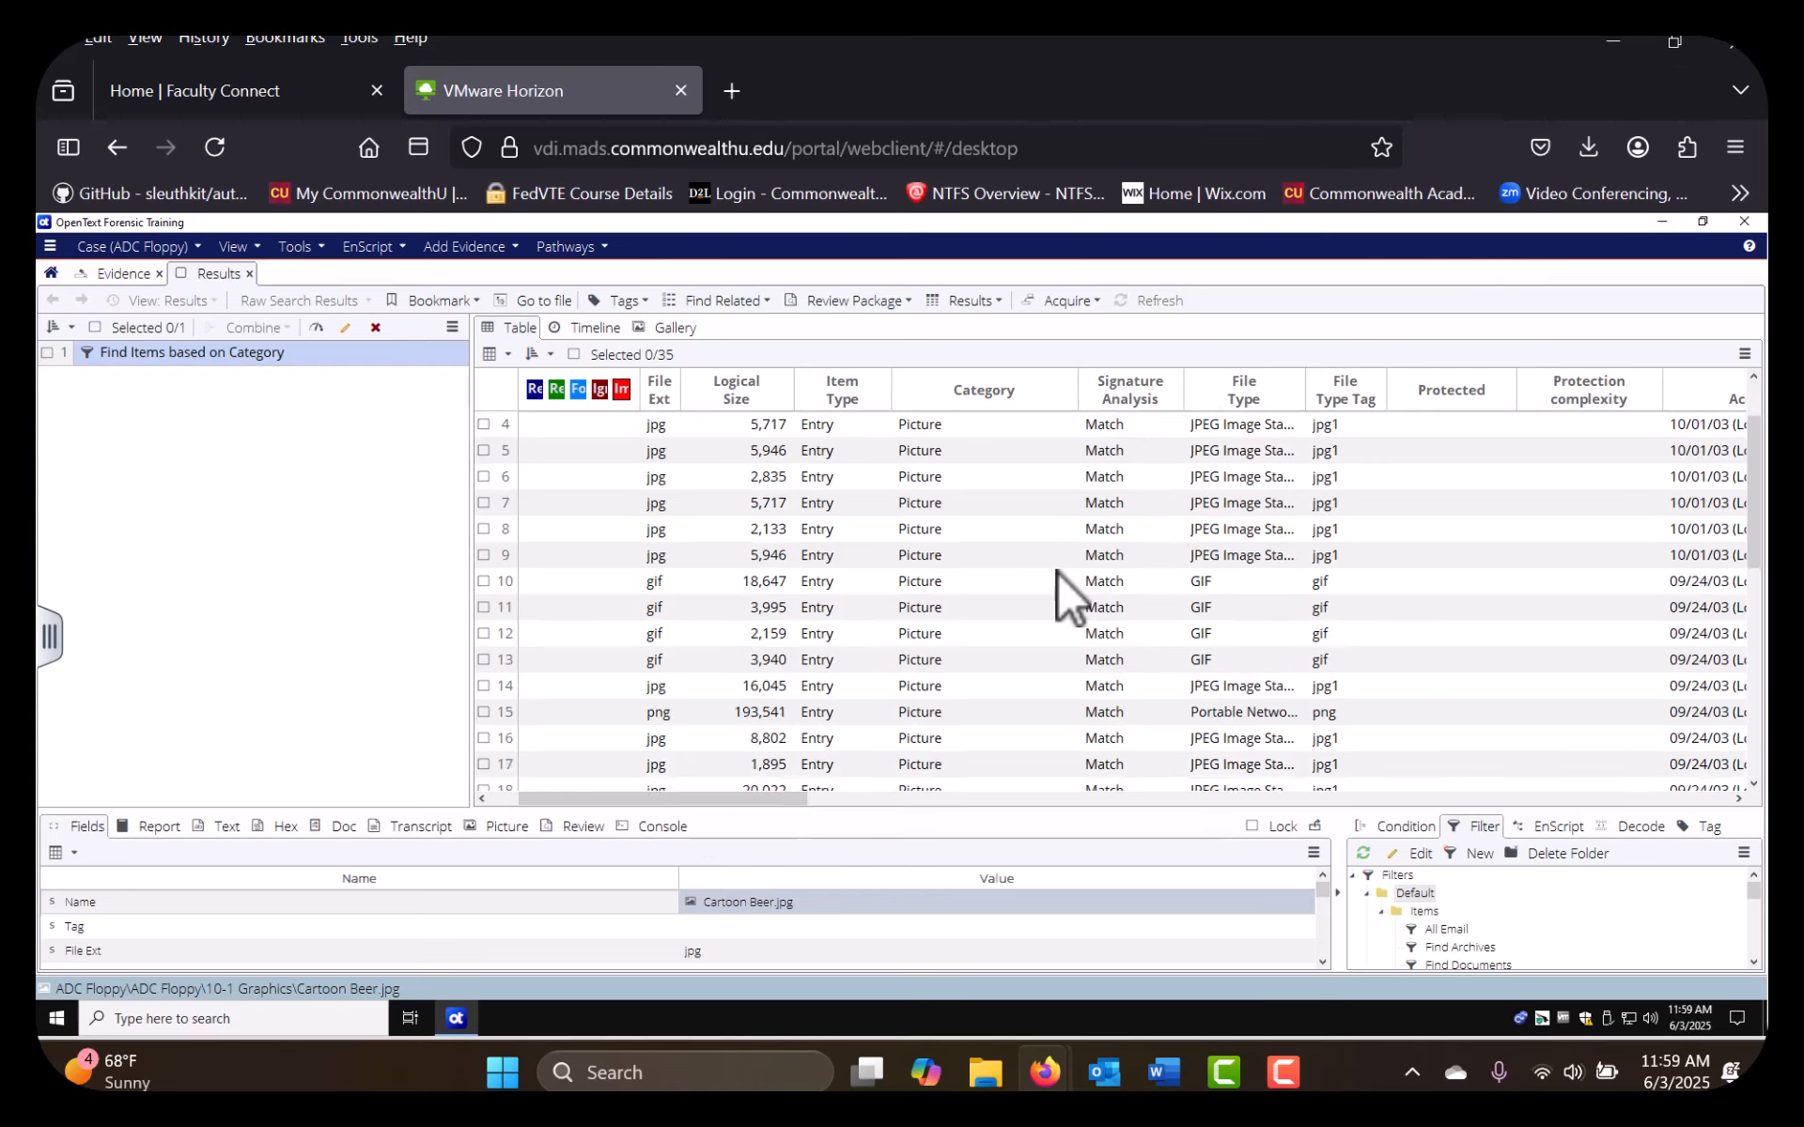
scroll(1057, 572, "up", 6)
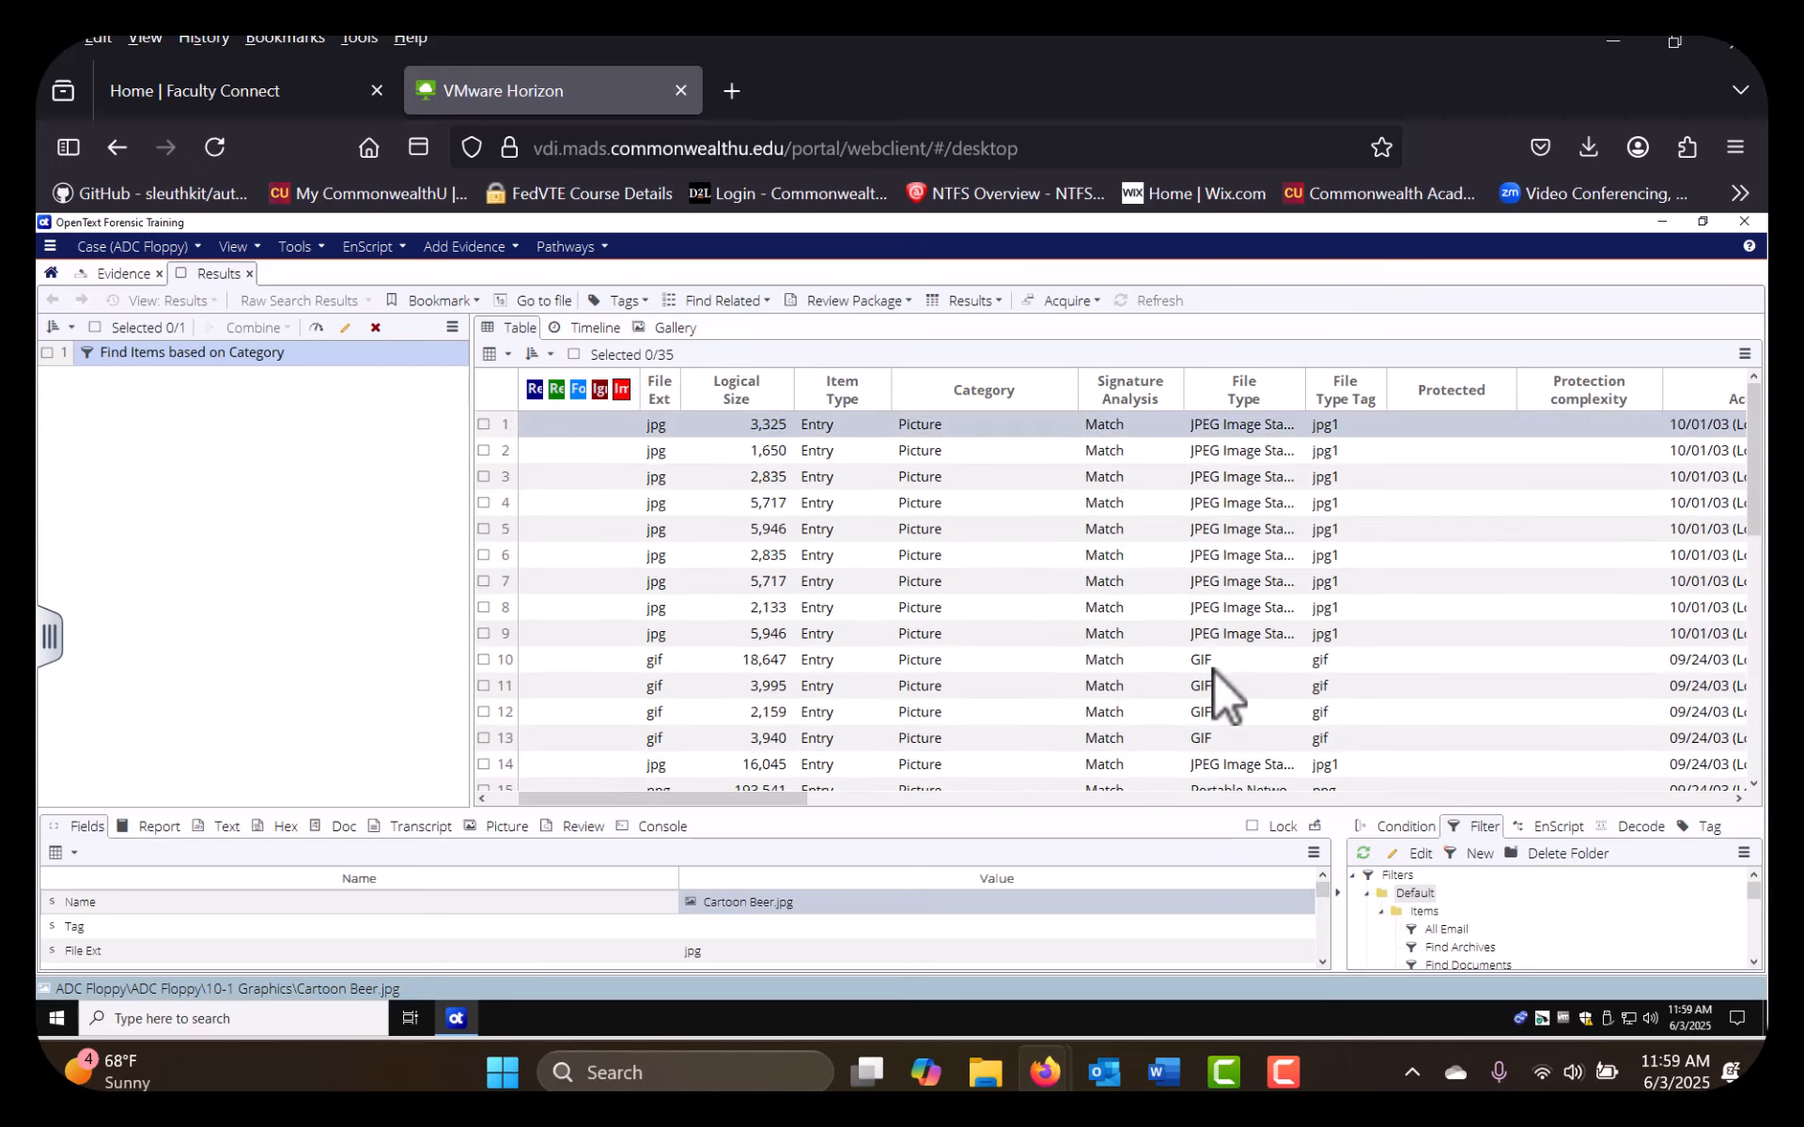
scroll(1222, 657, "down", 2)
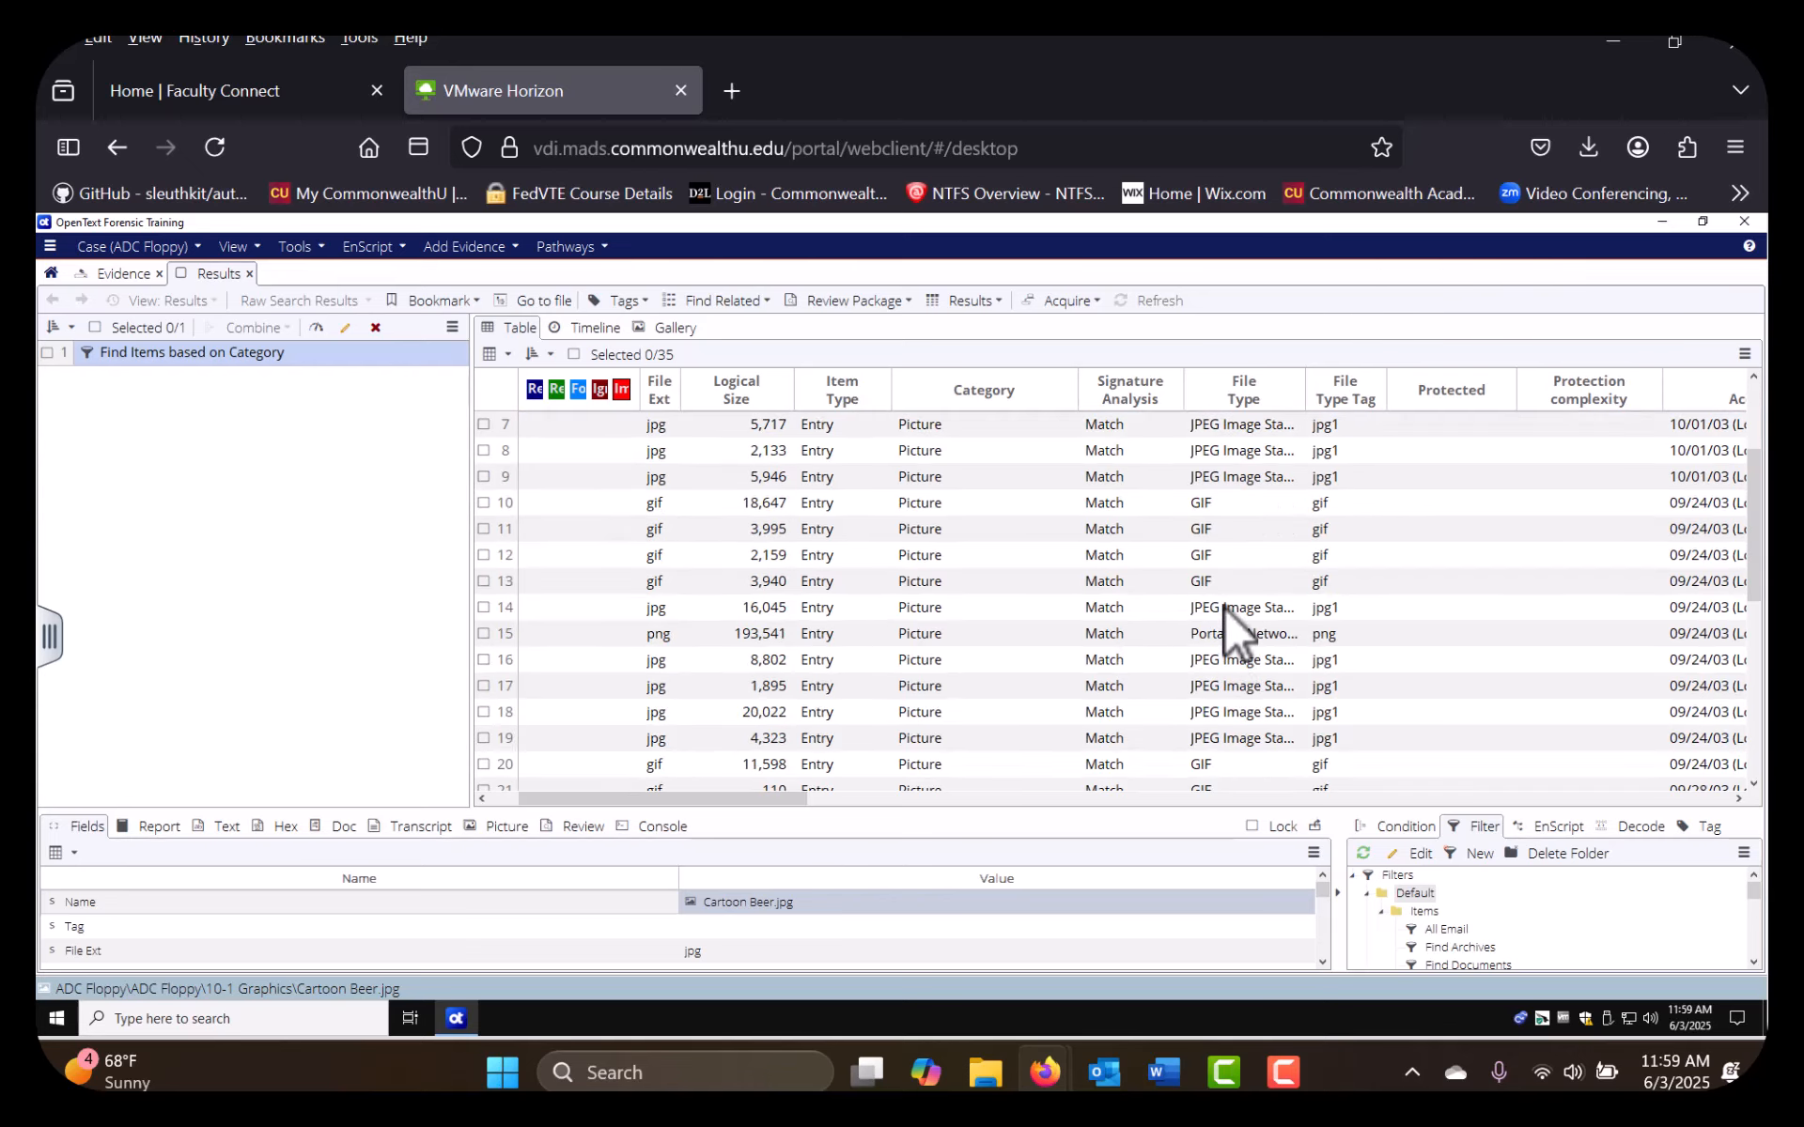
scroll(1223, 606, "down", 1)
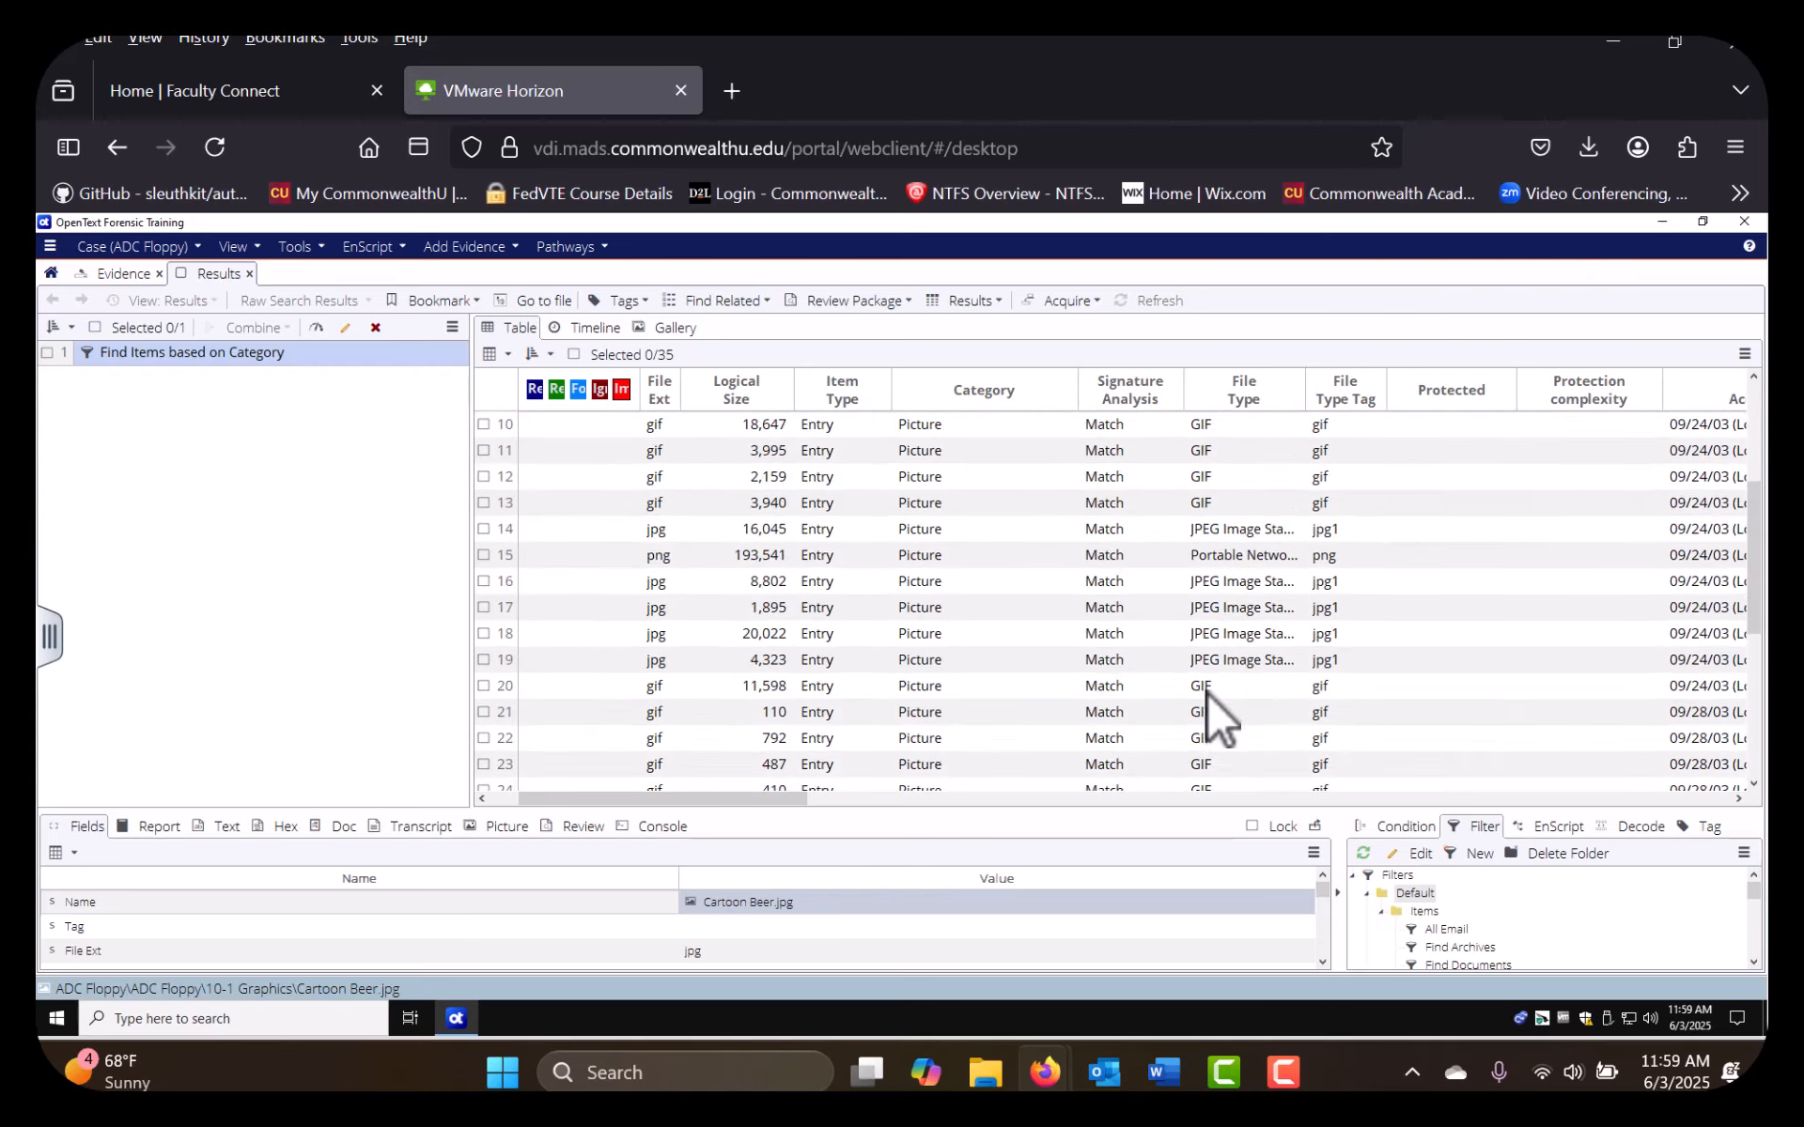
scroll(1212, 685, "down", 1)
scroll(1219, 680, "up", 3)
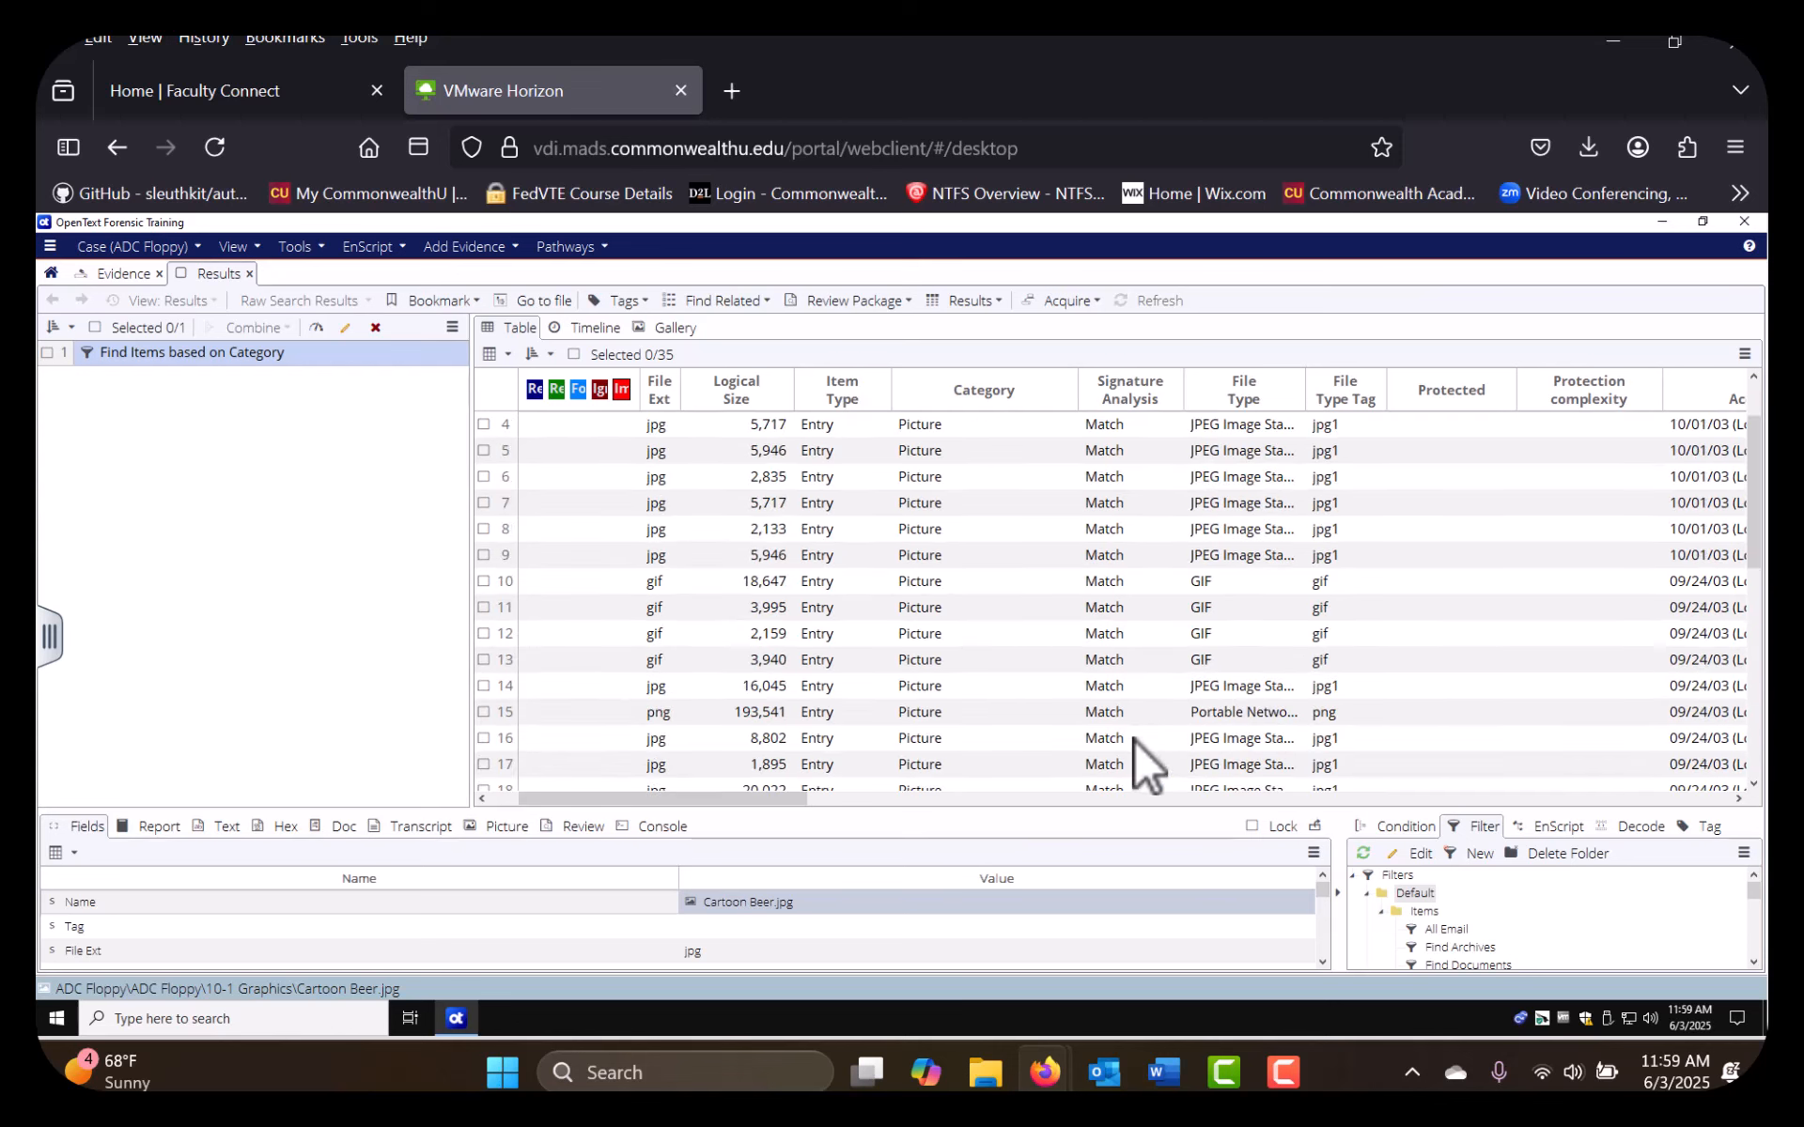
Review the date, Is Picture and MD5/SHA hash columns of the filtered results
left_click_drag(641, 802, 900, 797)
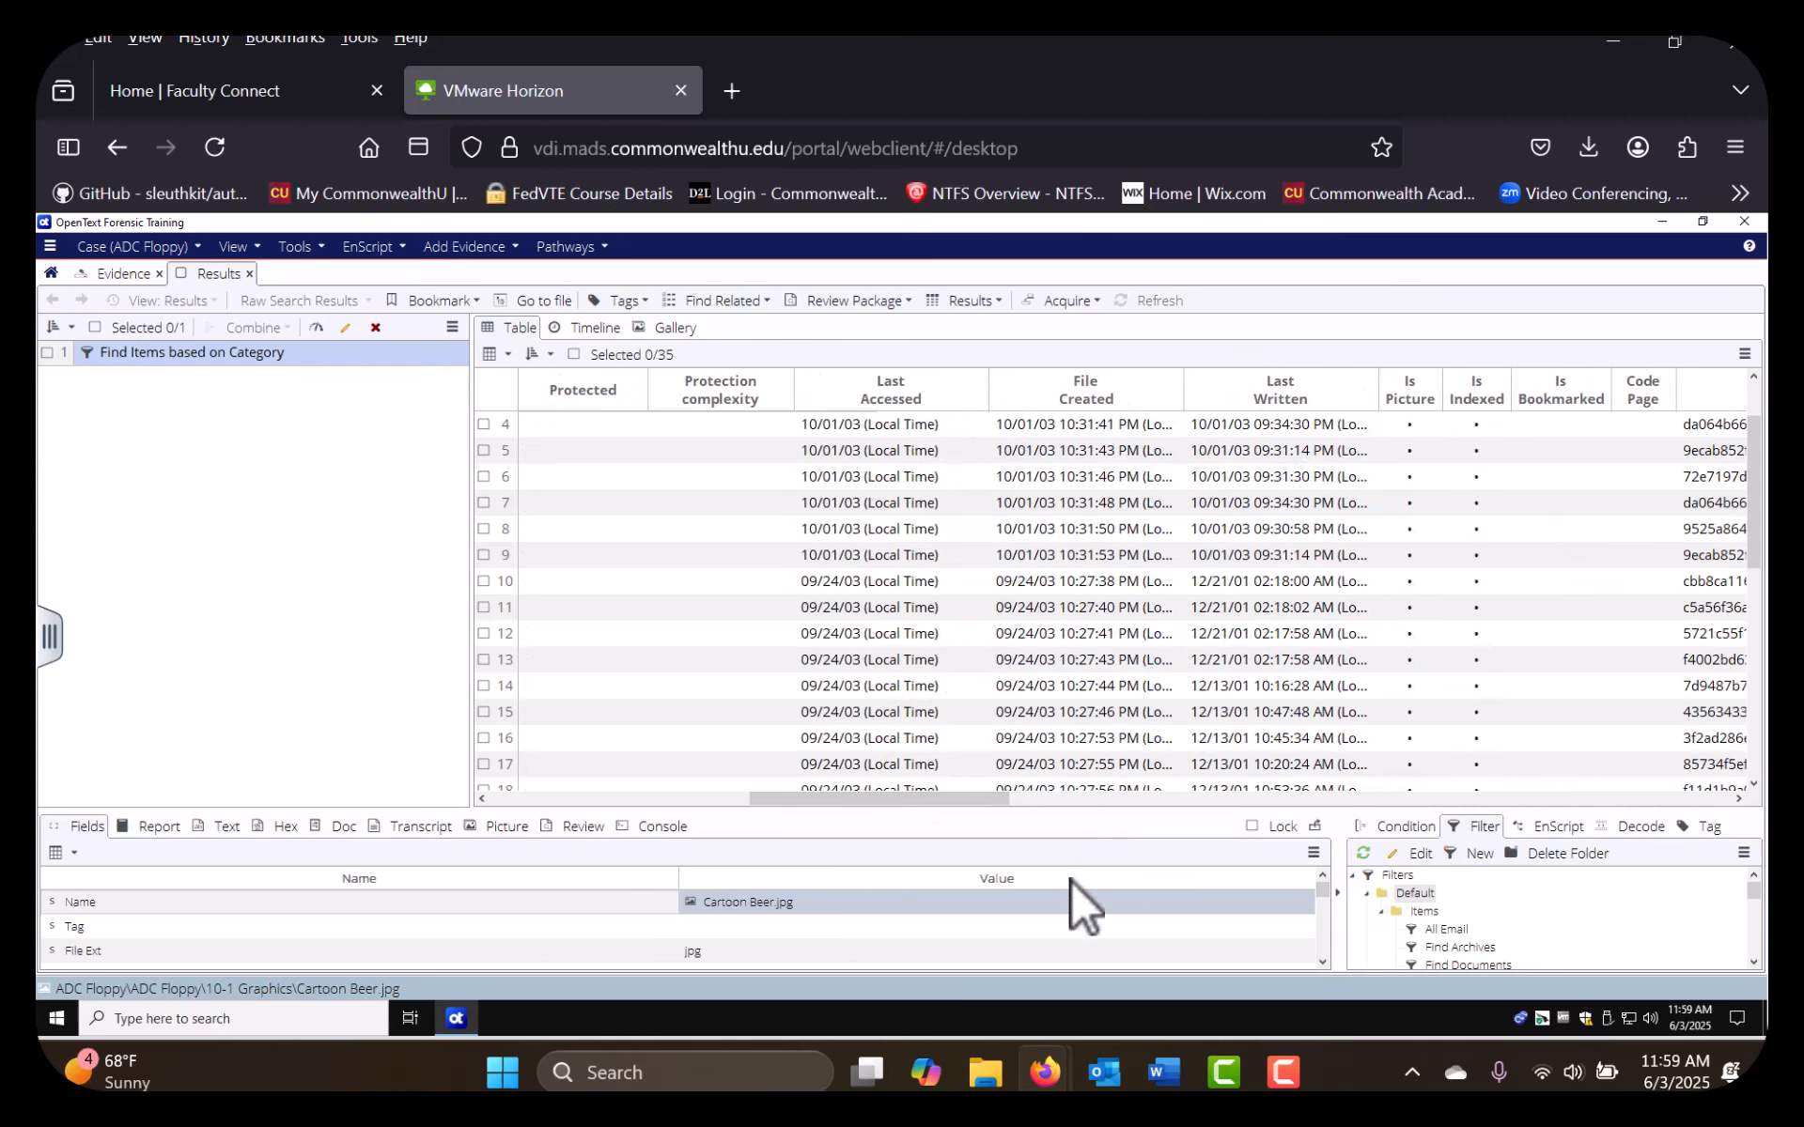
left_click_drag(977, 802, 1056, 798)
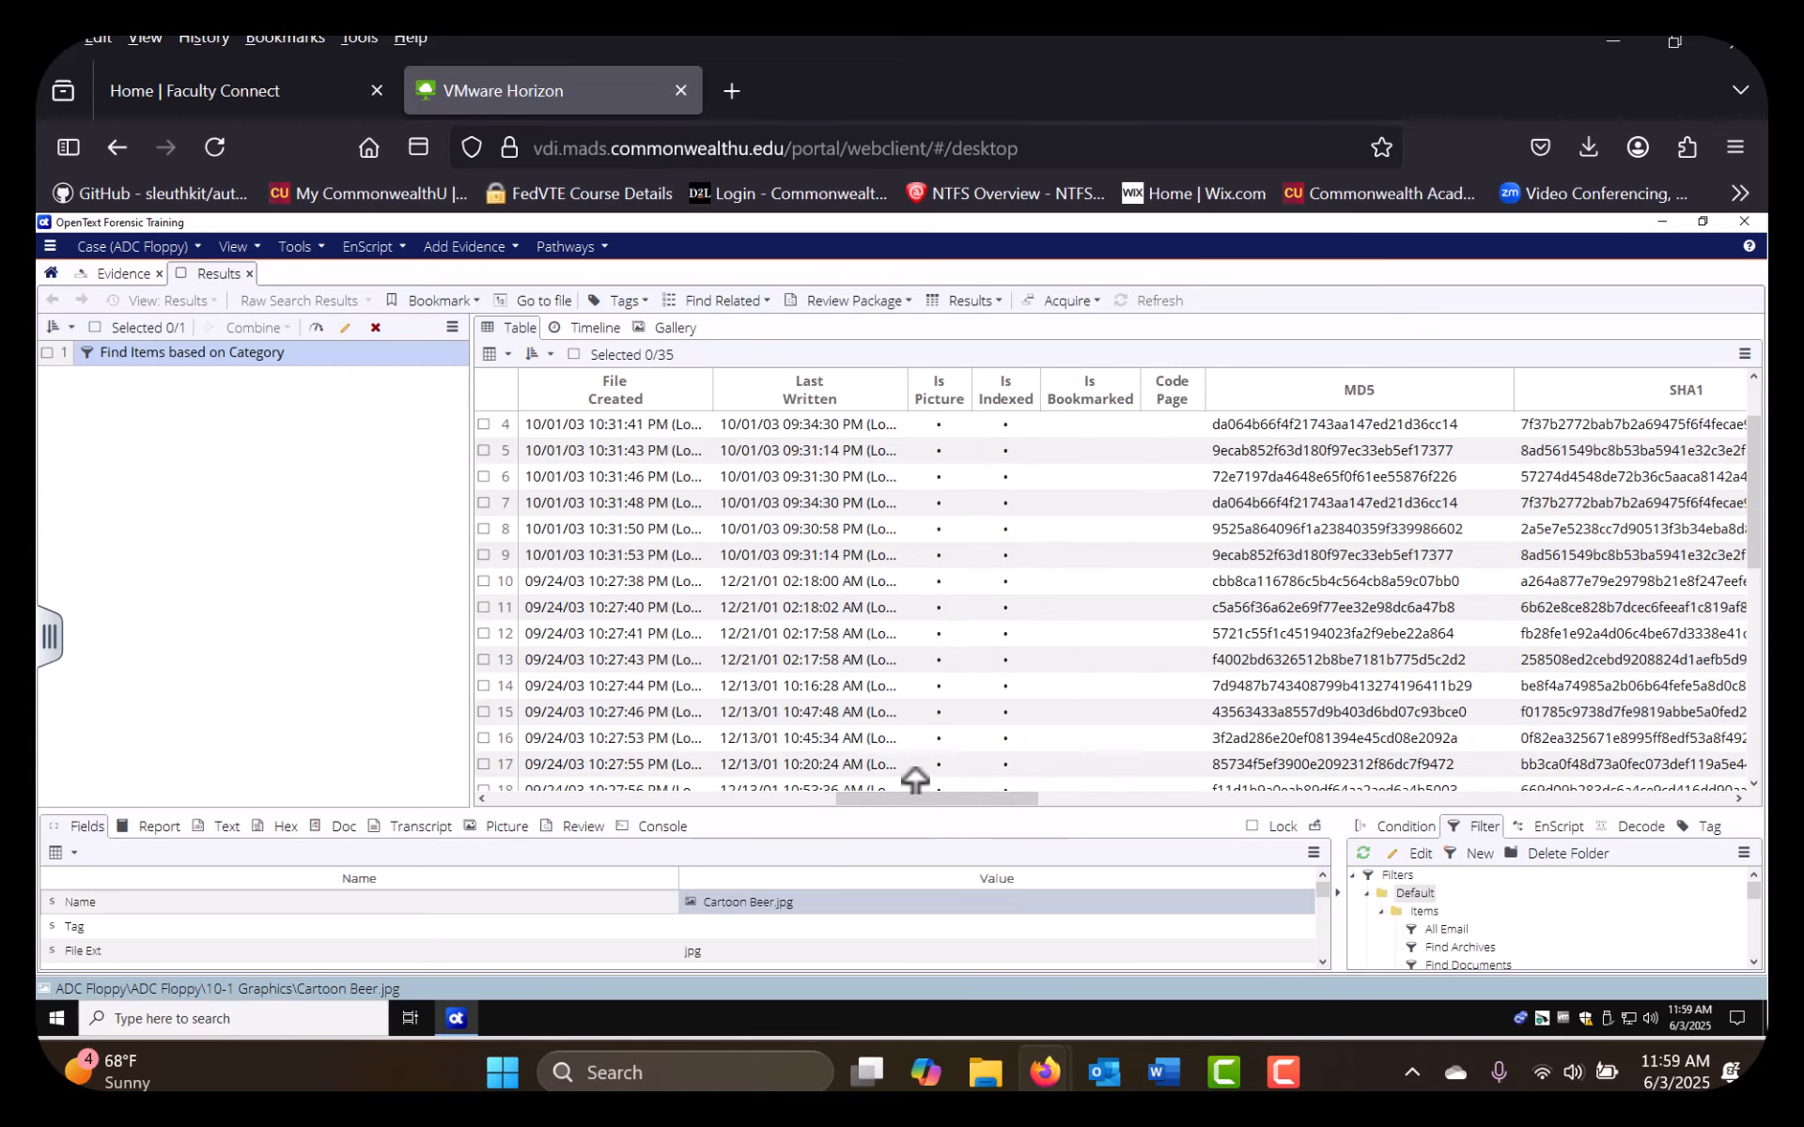
left_click_drag(916, 798, 990, 792)
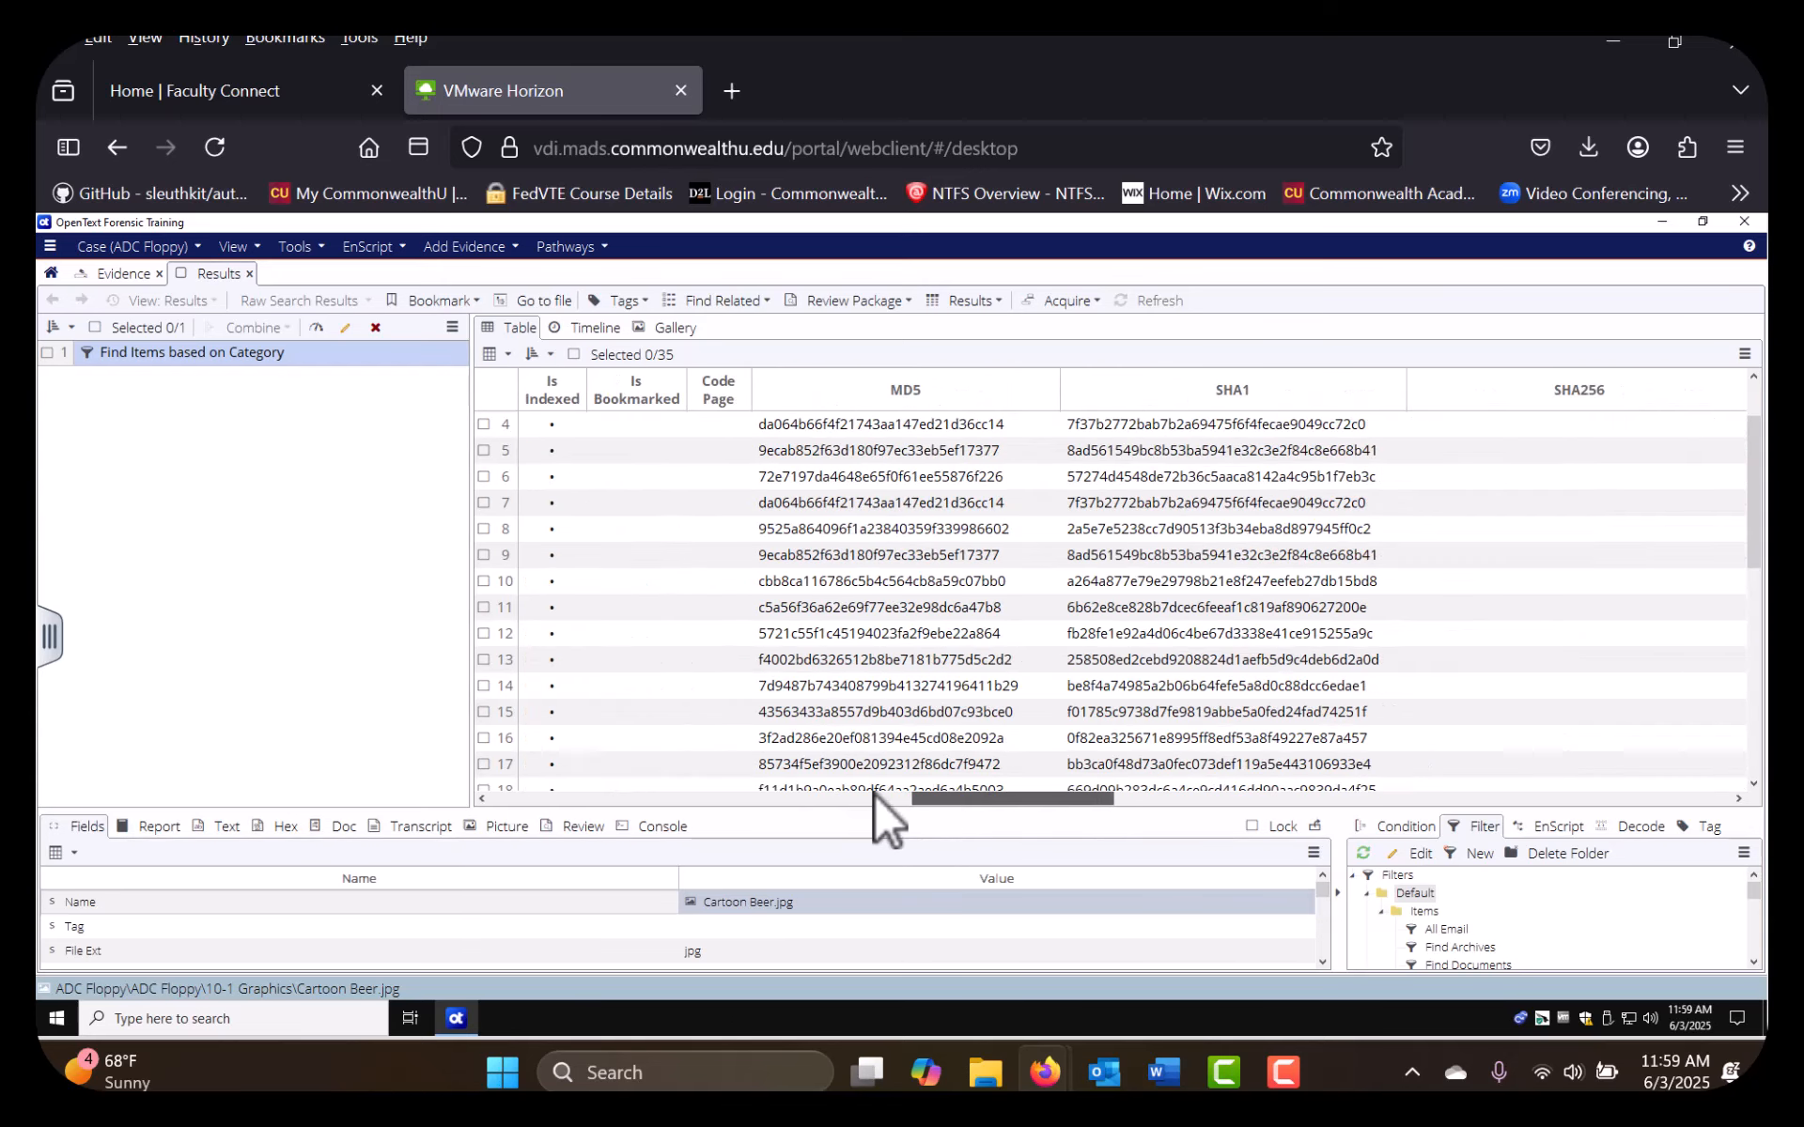
left_click_drag(873, 793, 814, 798)
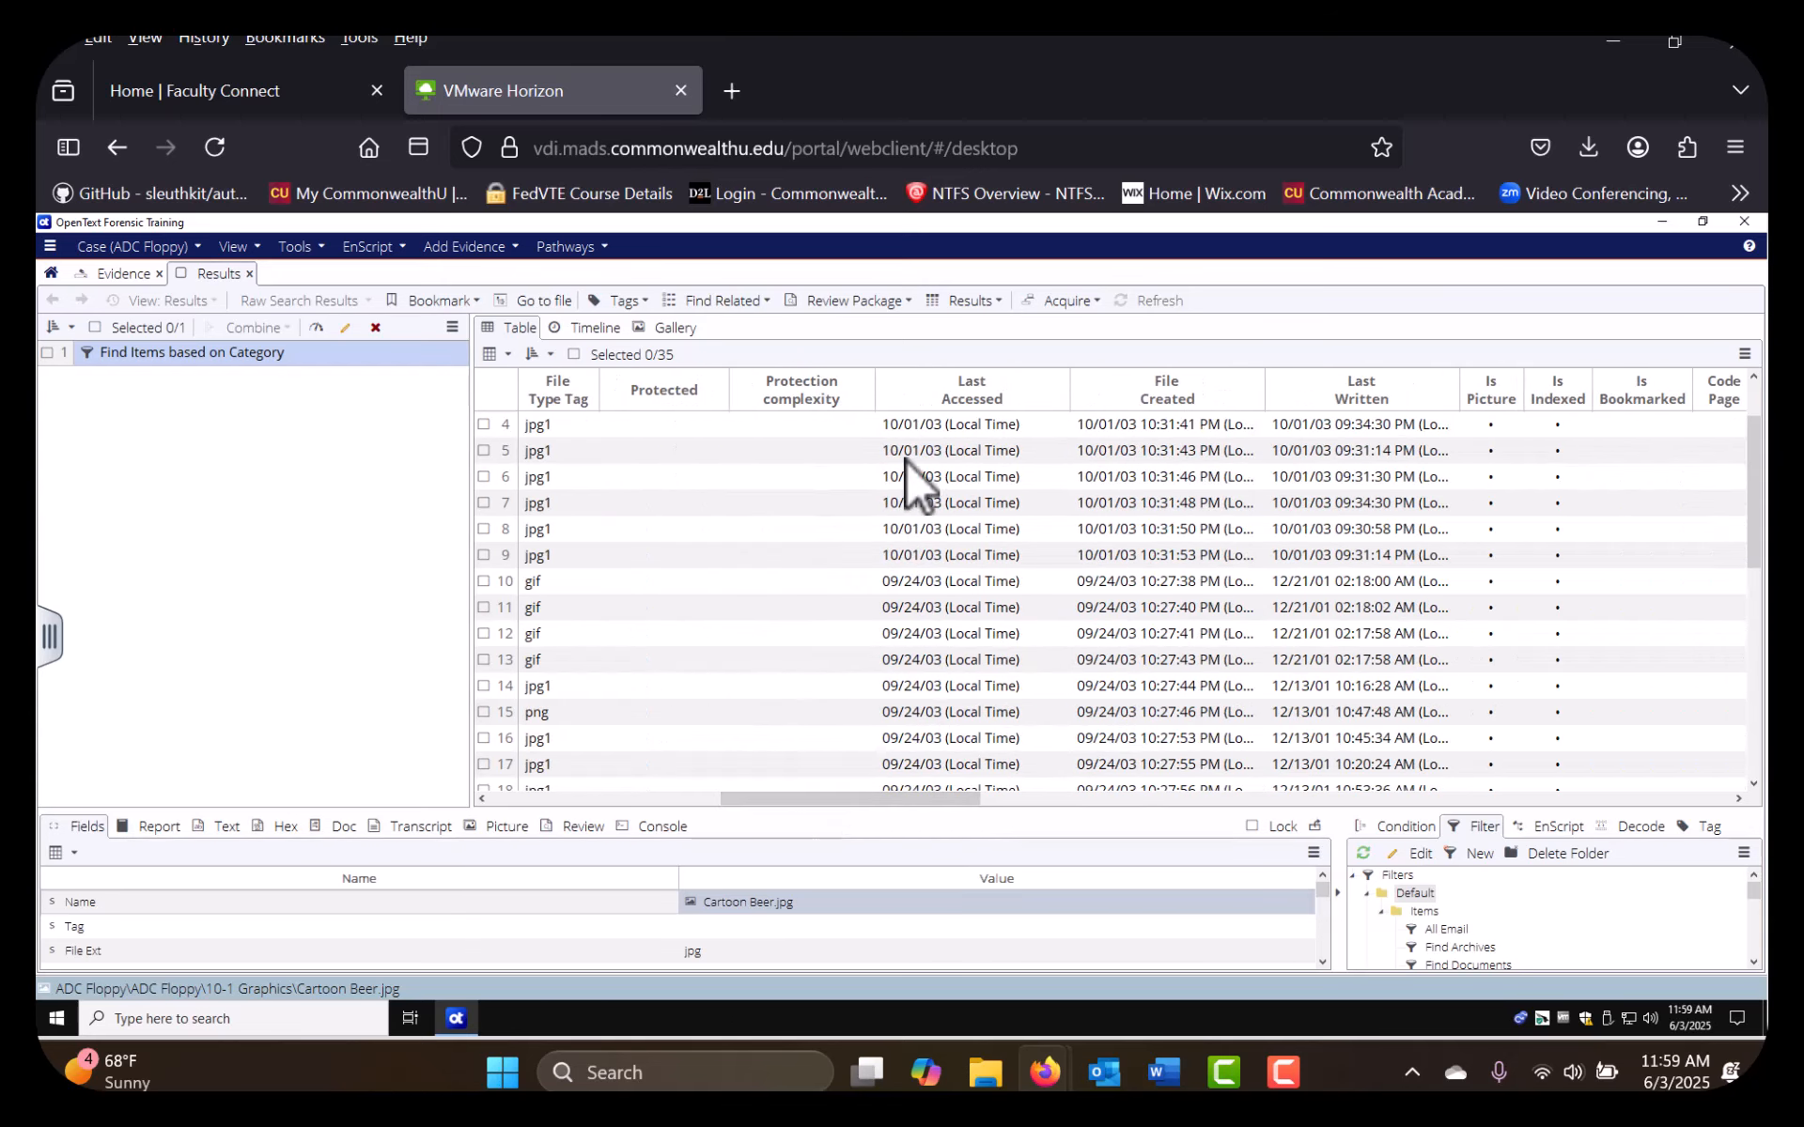
scroll(918, 402, "up", 1)
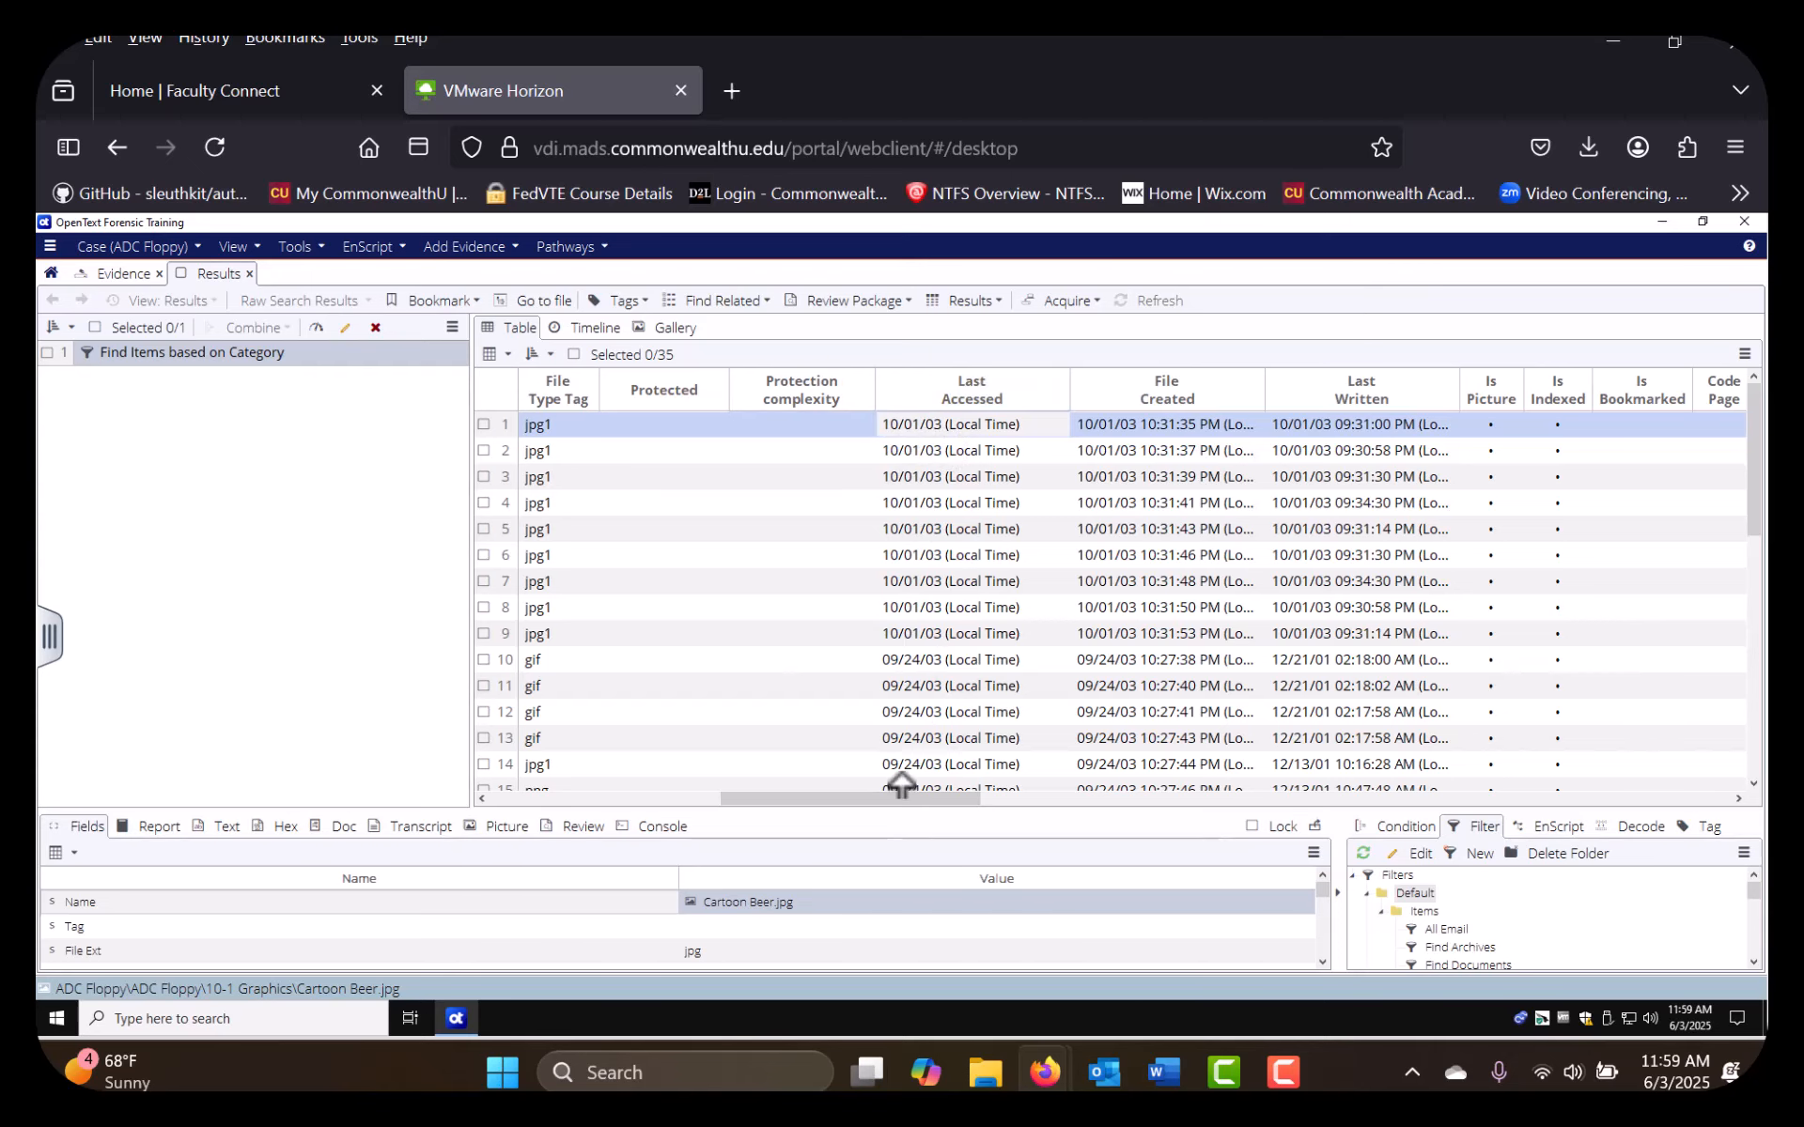
Move the Category column in the results table so it sits directly before File Ext
left_click_drag(893, 800, 678, 802)
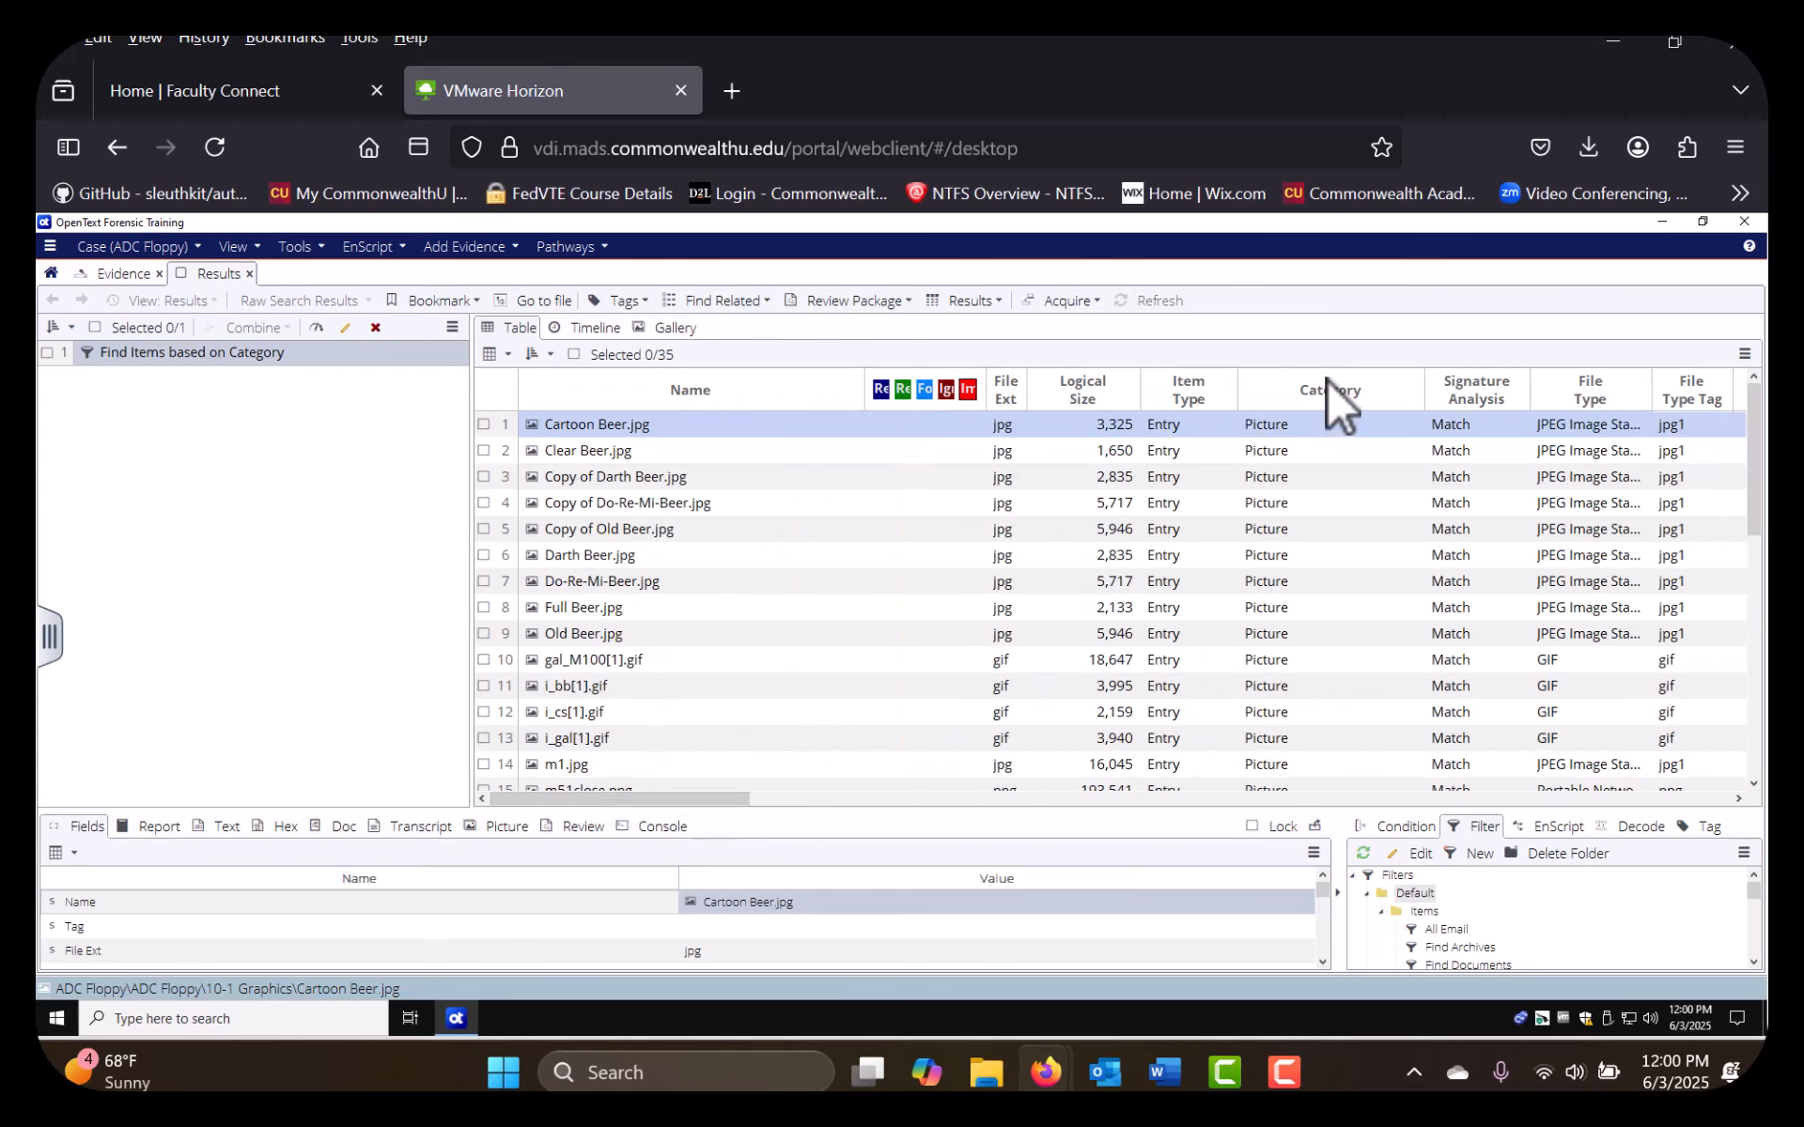
left_click_drag(1321, 387, 994, 392)
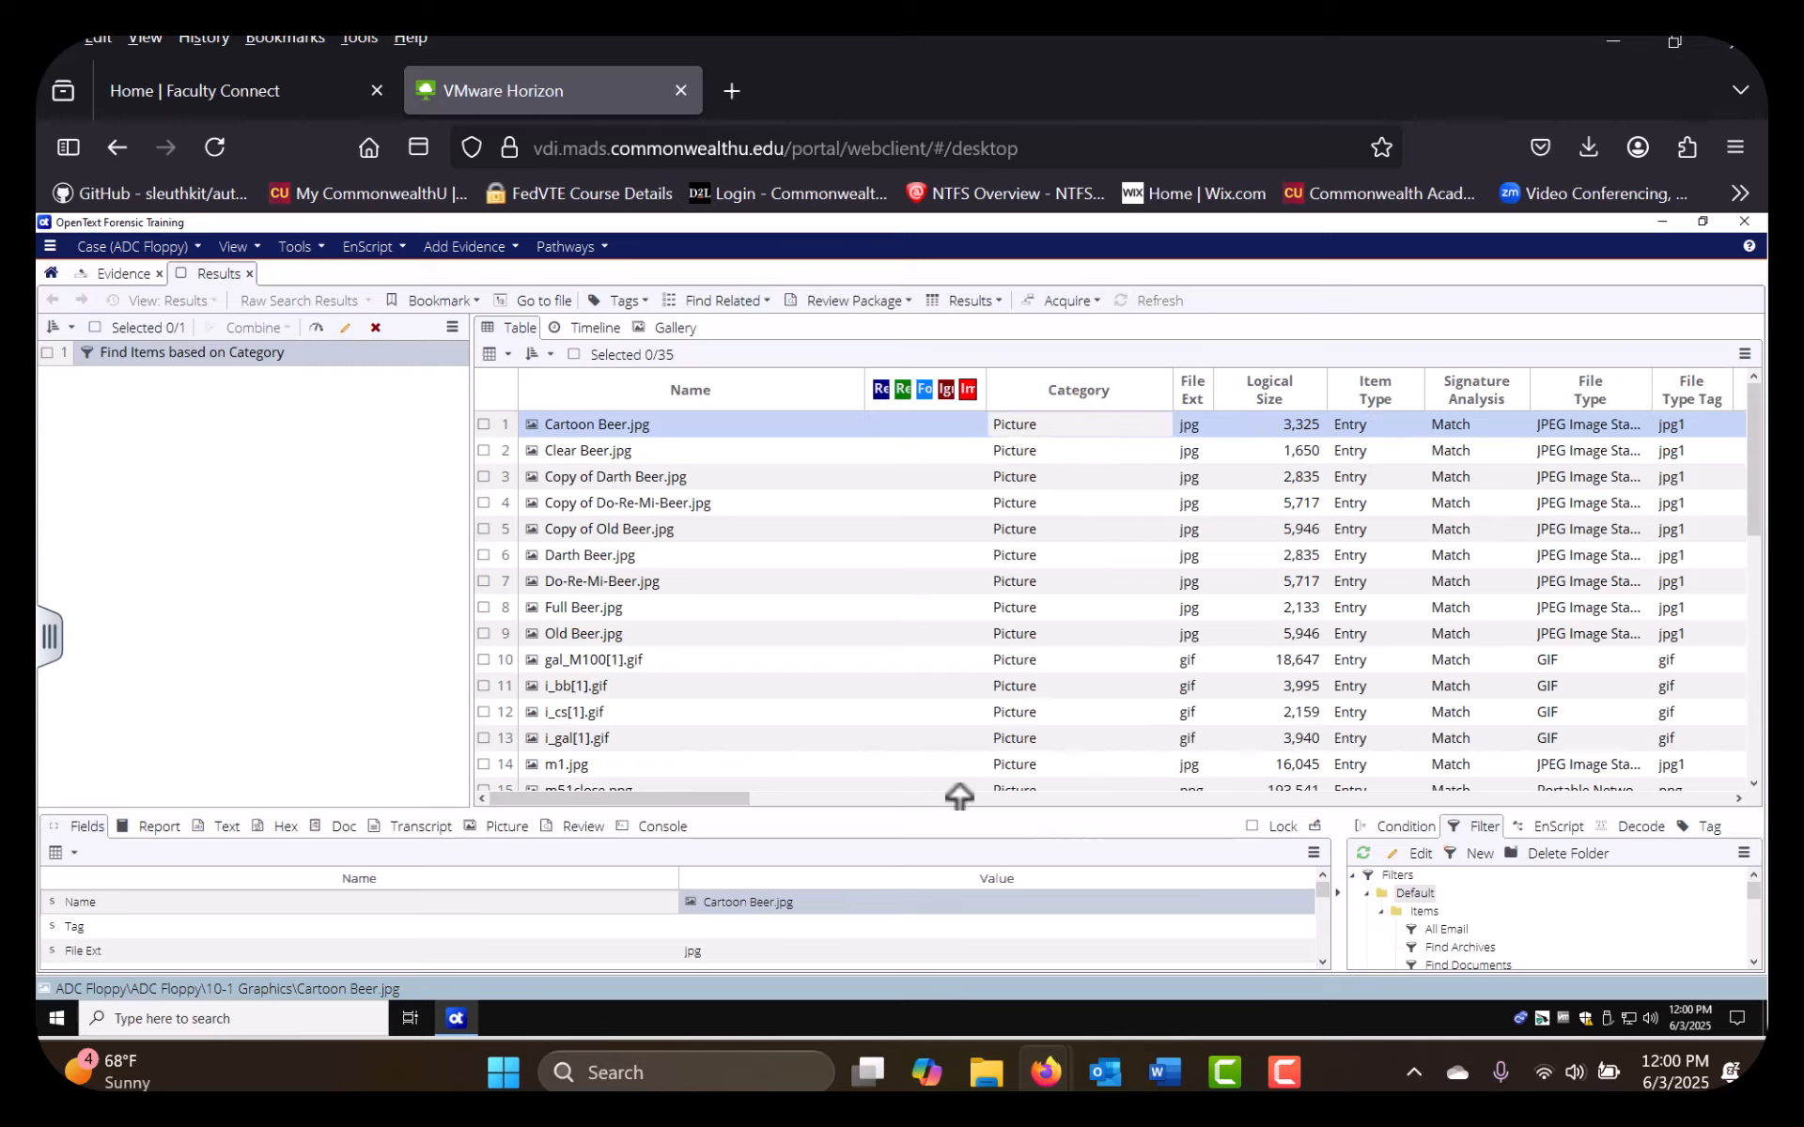
left_click_drag(843, 792, 617, 787)
Tick the first three result files, clear the selection, select all results and clear them again
left_click(484, 425)
left_click(484, 451)
left_click(495, 477)
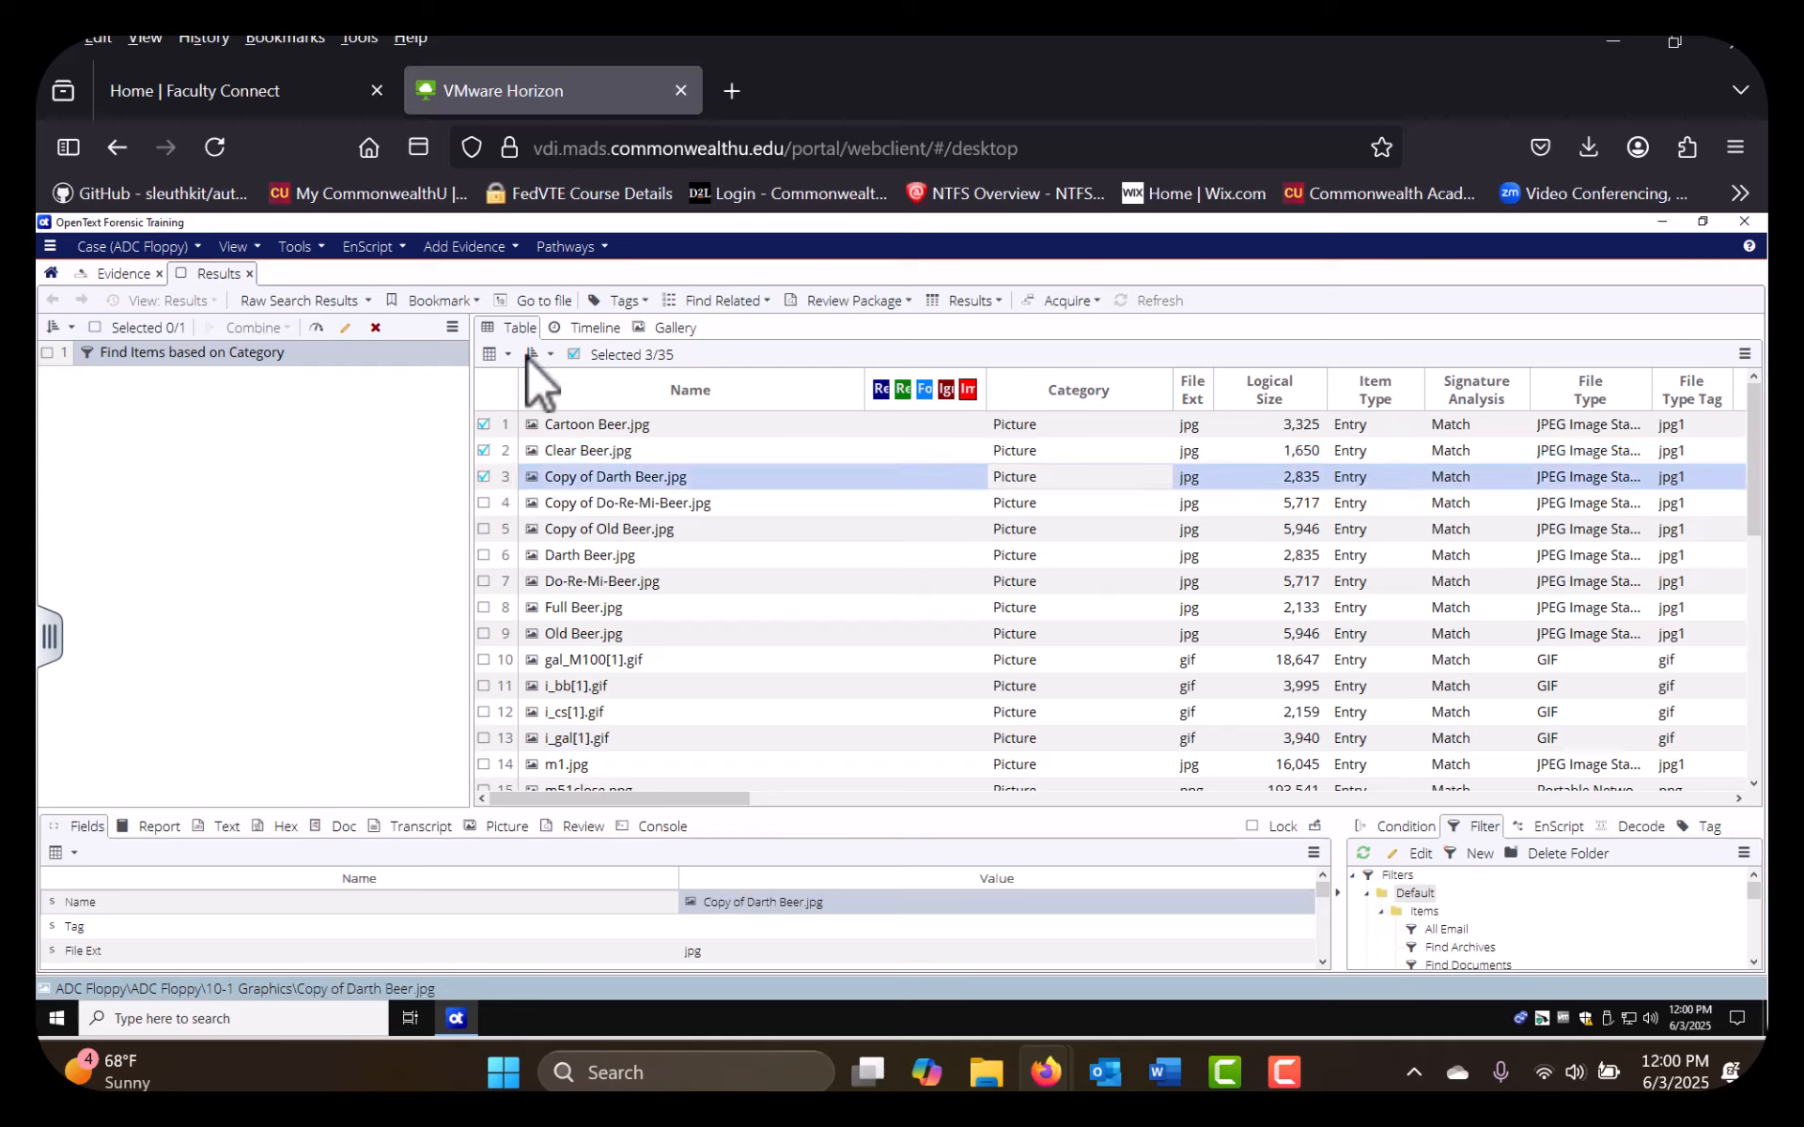
left_click(574, 354)
left_click(574, 354)
left_click(573, 354)
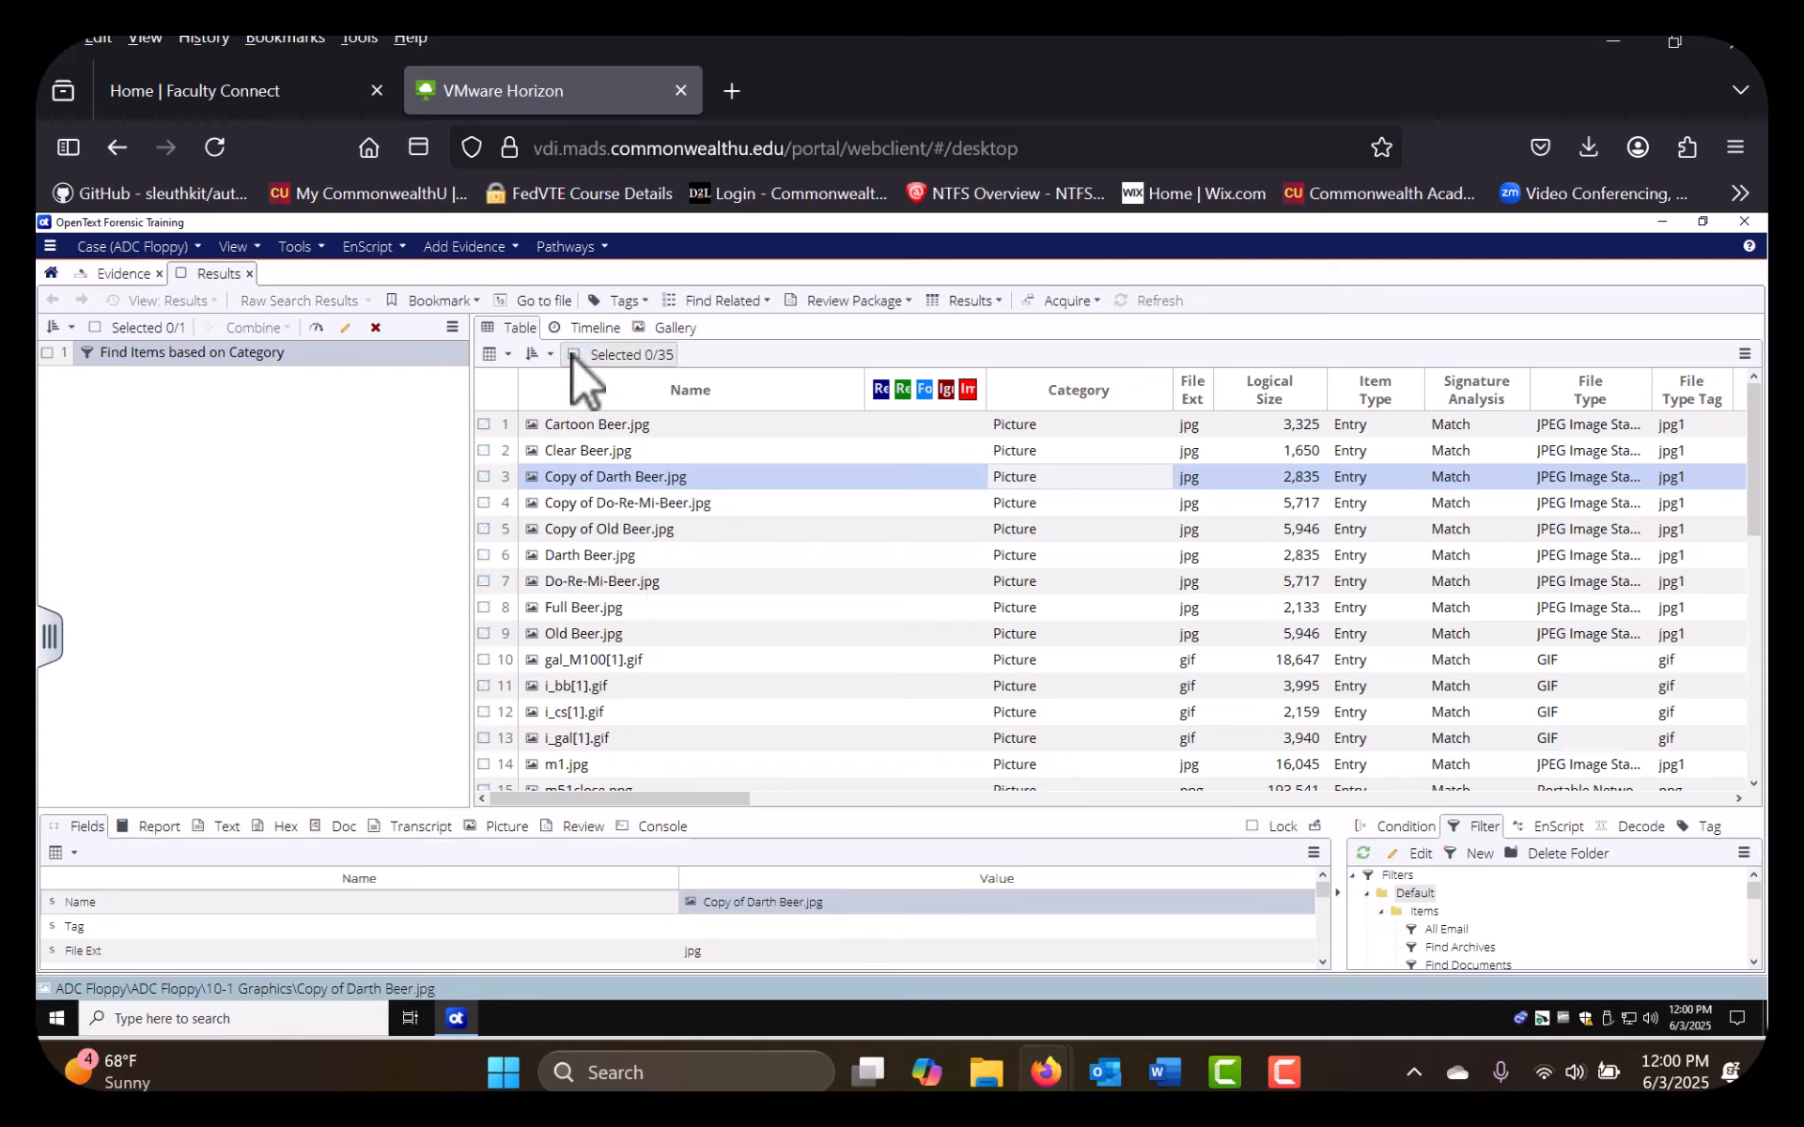
Show the filtered pictures as a thumbnail gallery and adjust it to seven columns
left_click(650, 328)
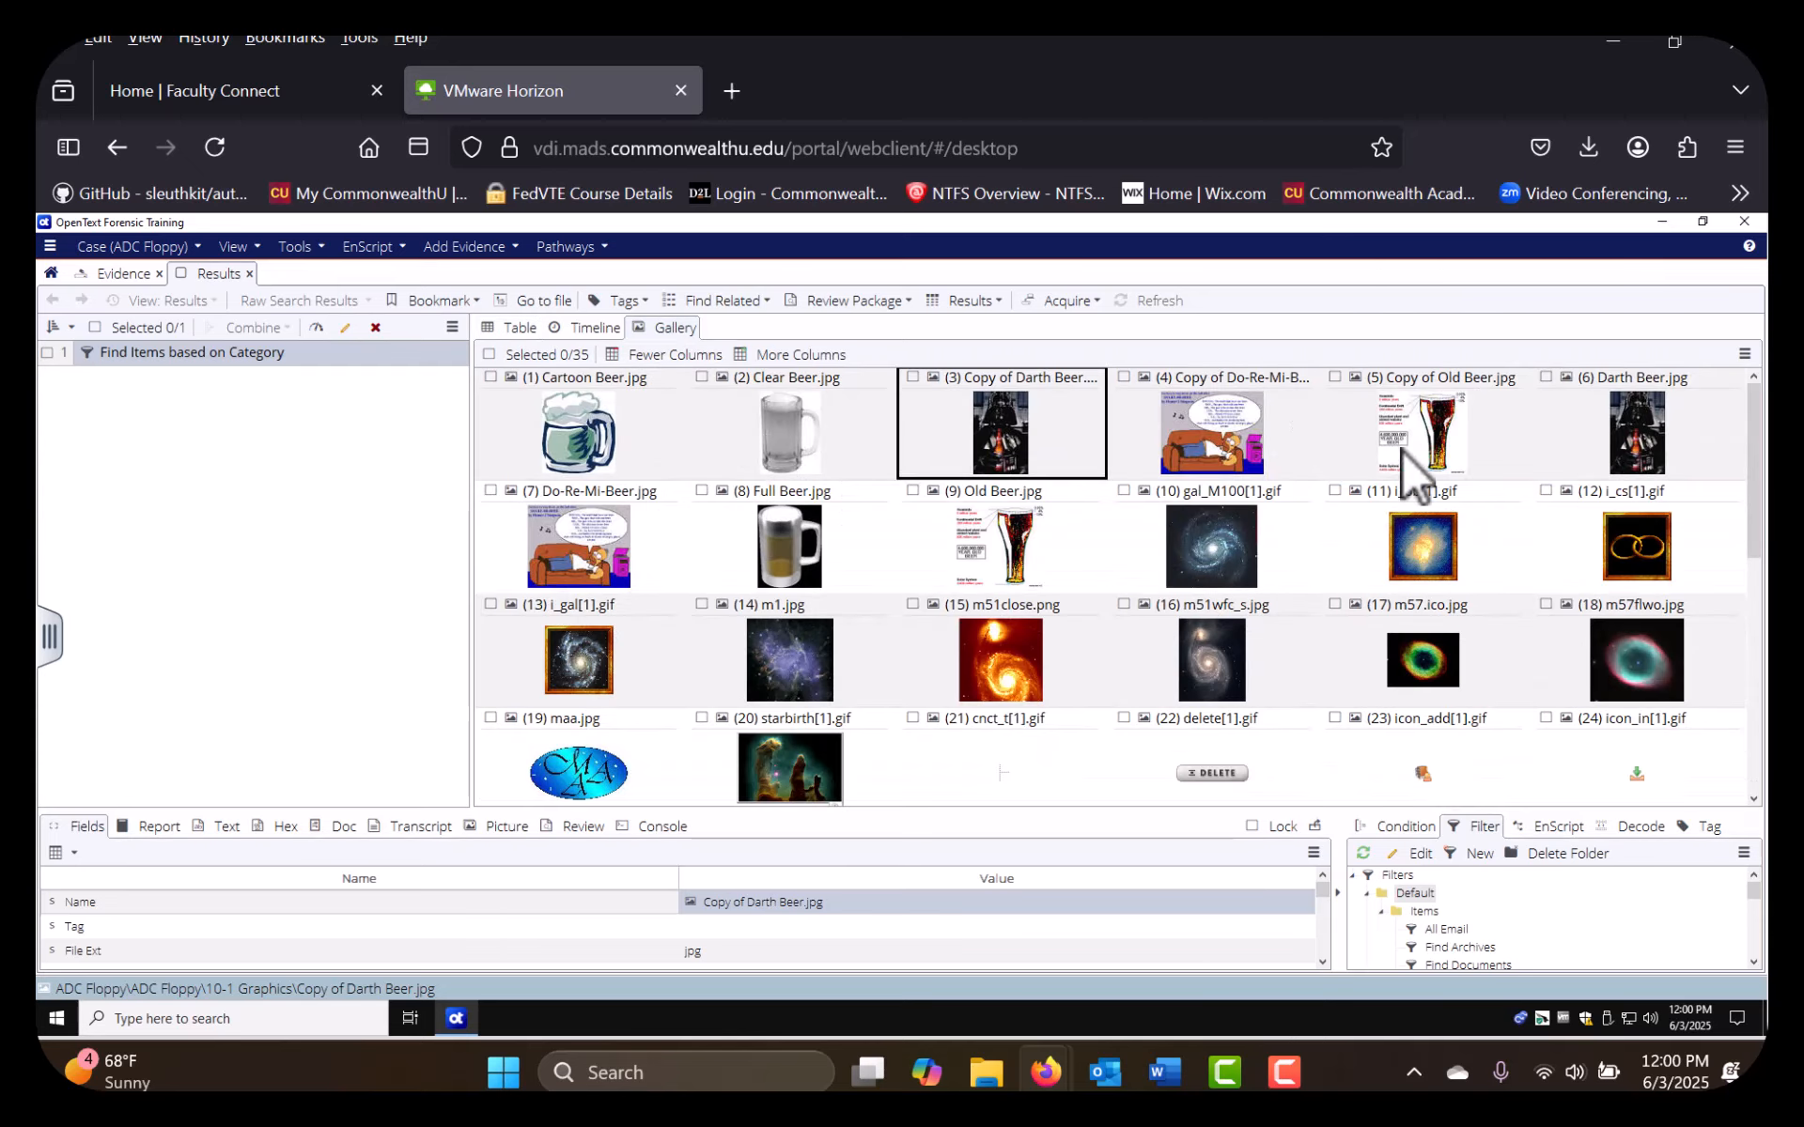
scroll(1071, 696, "down", 3)
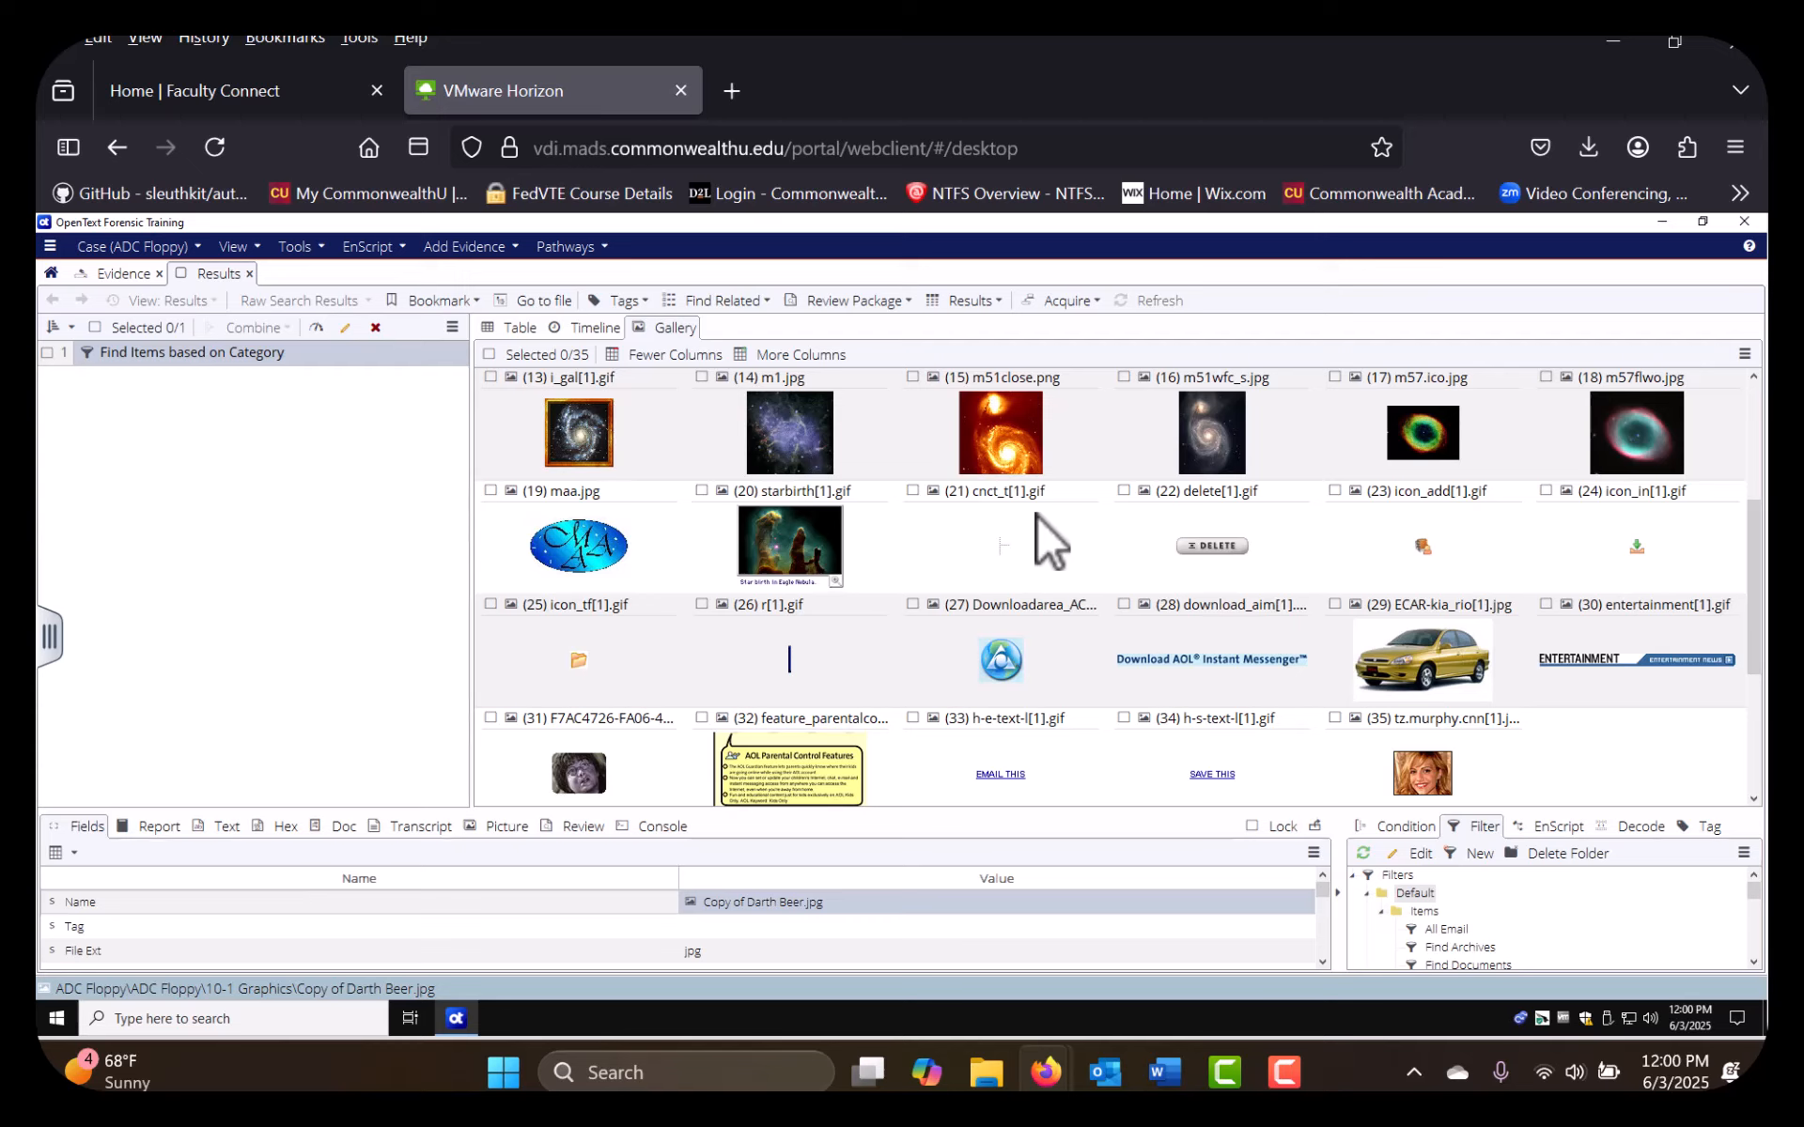
left_click(655, 353)
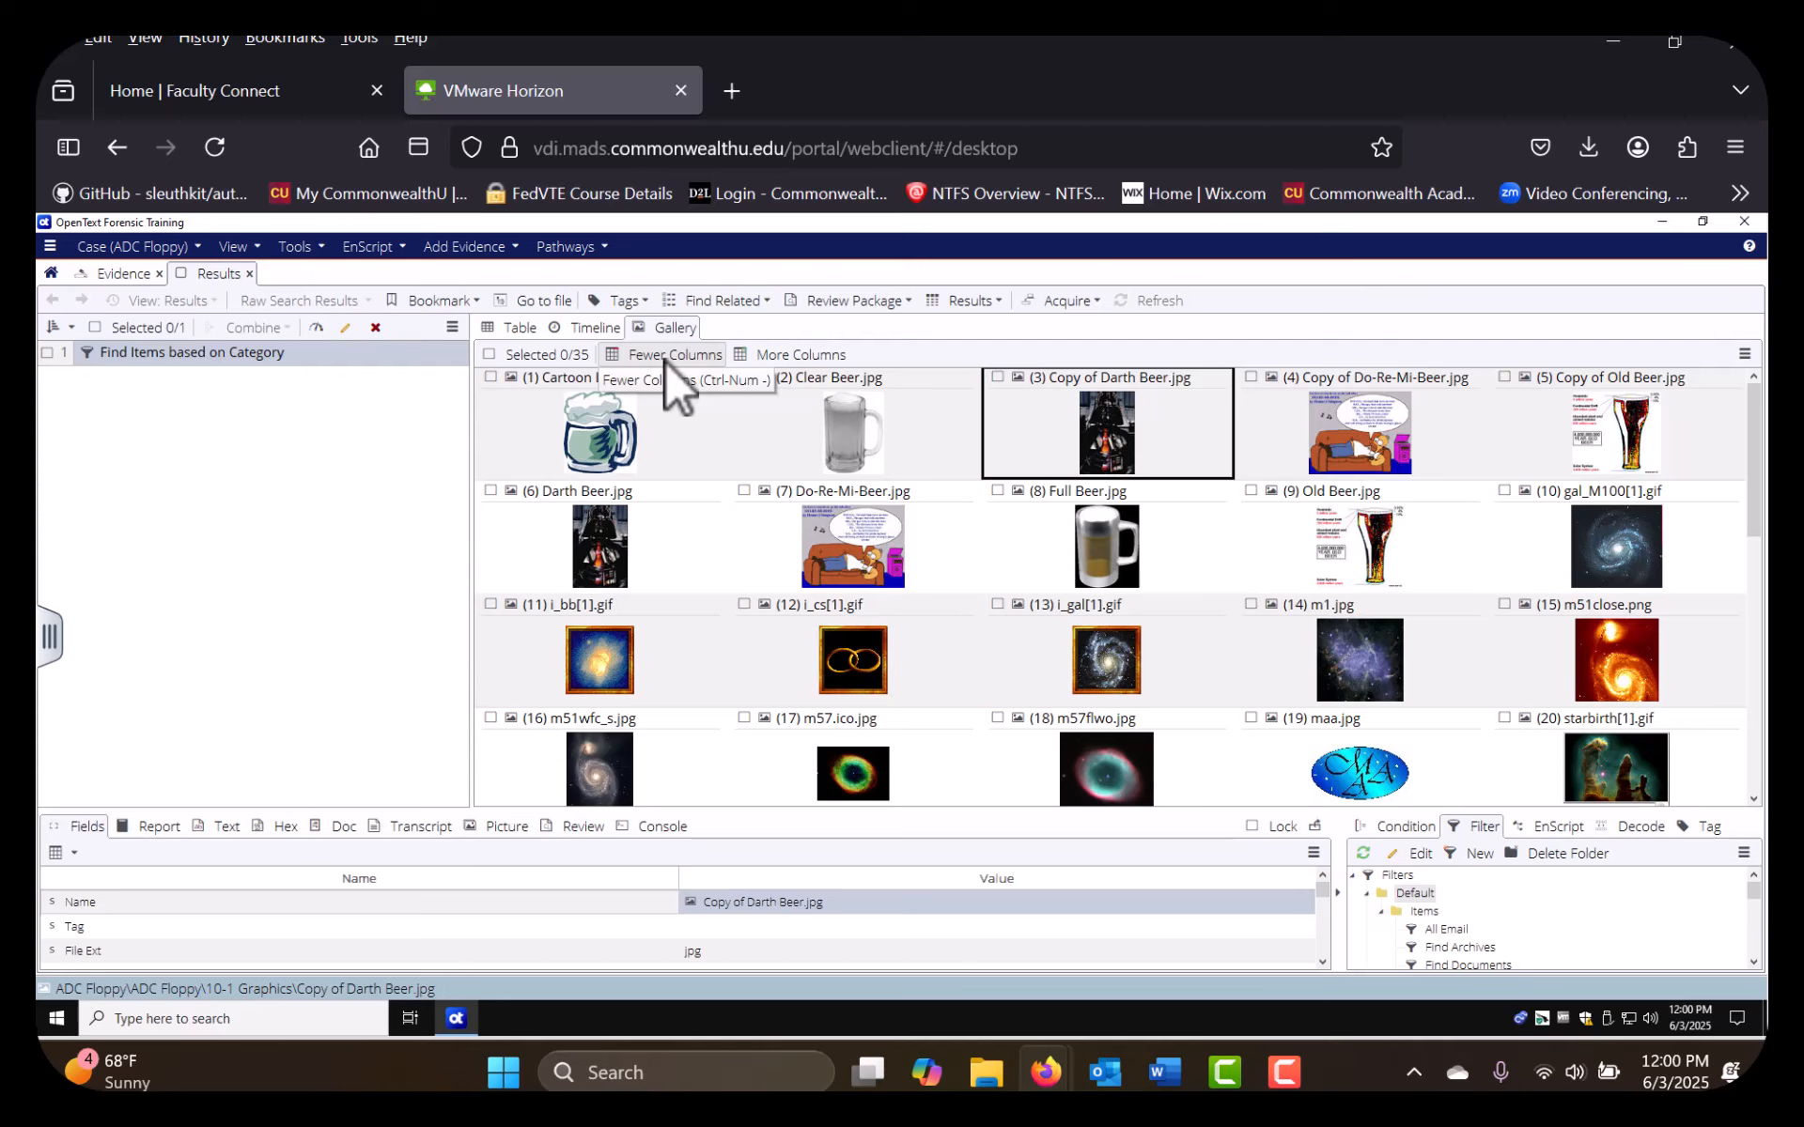
left_click(768, 360)
left_click(768, 363)
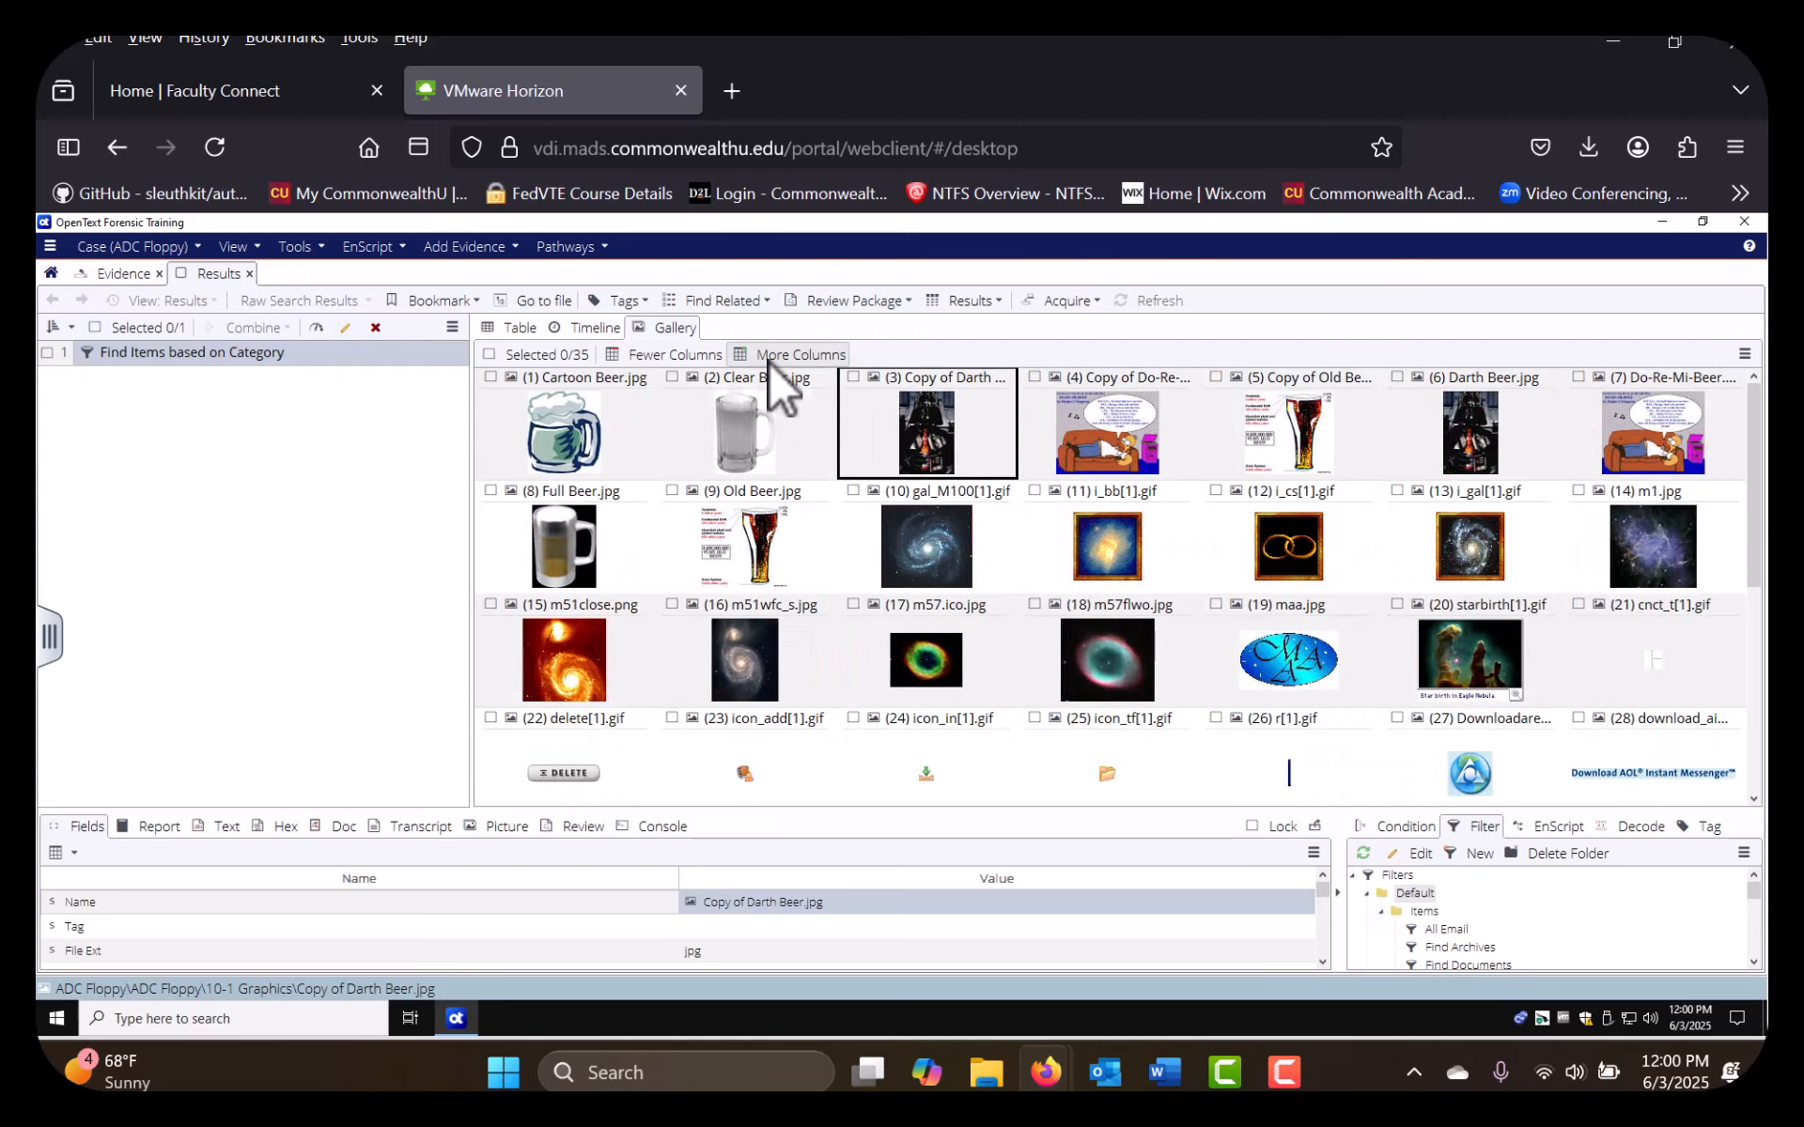
View the filtered results on the timeline and zoom in from the year level to the day level
left_click(590, 342)
mouse_move(1023, 738)
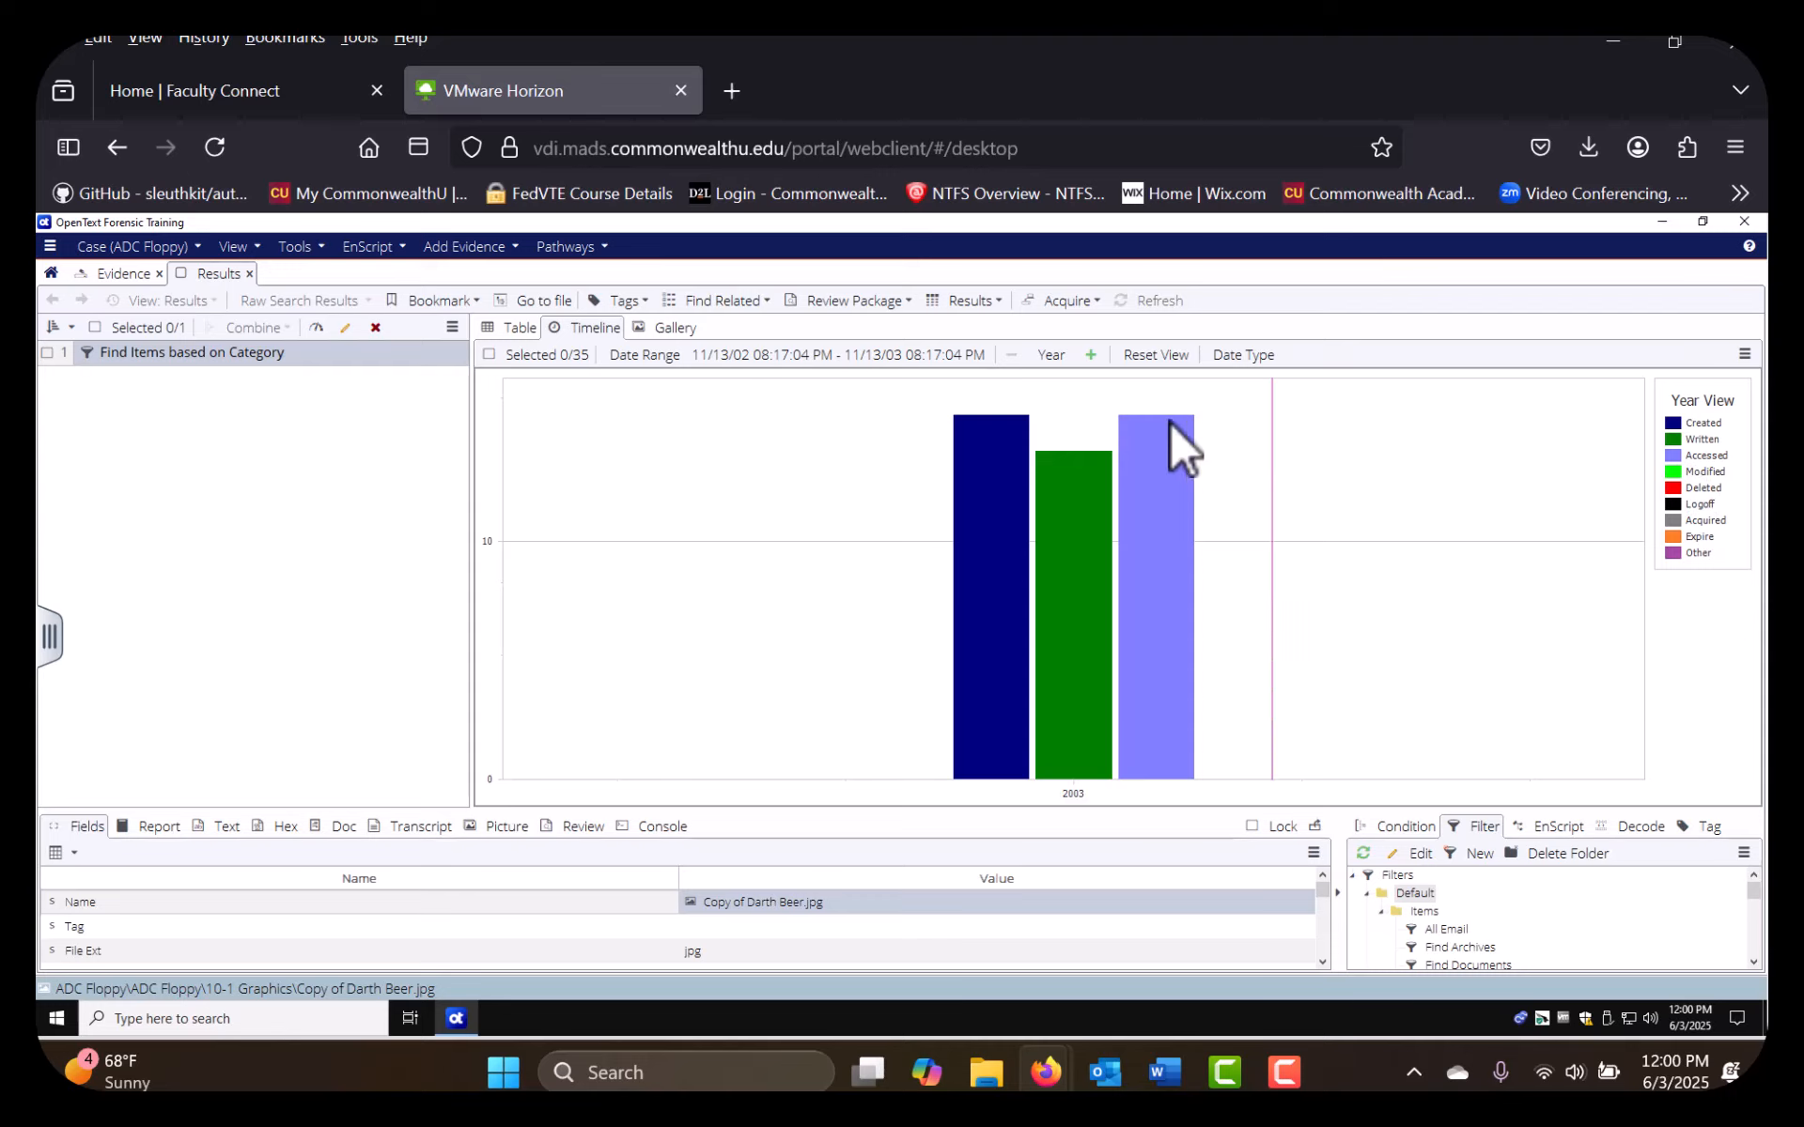
left_click(1091, 355)
left_click(1091, 355)
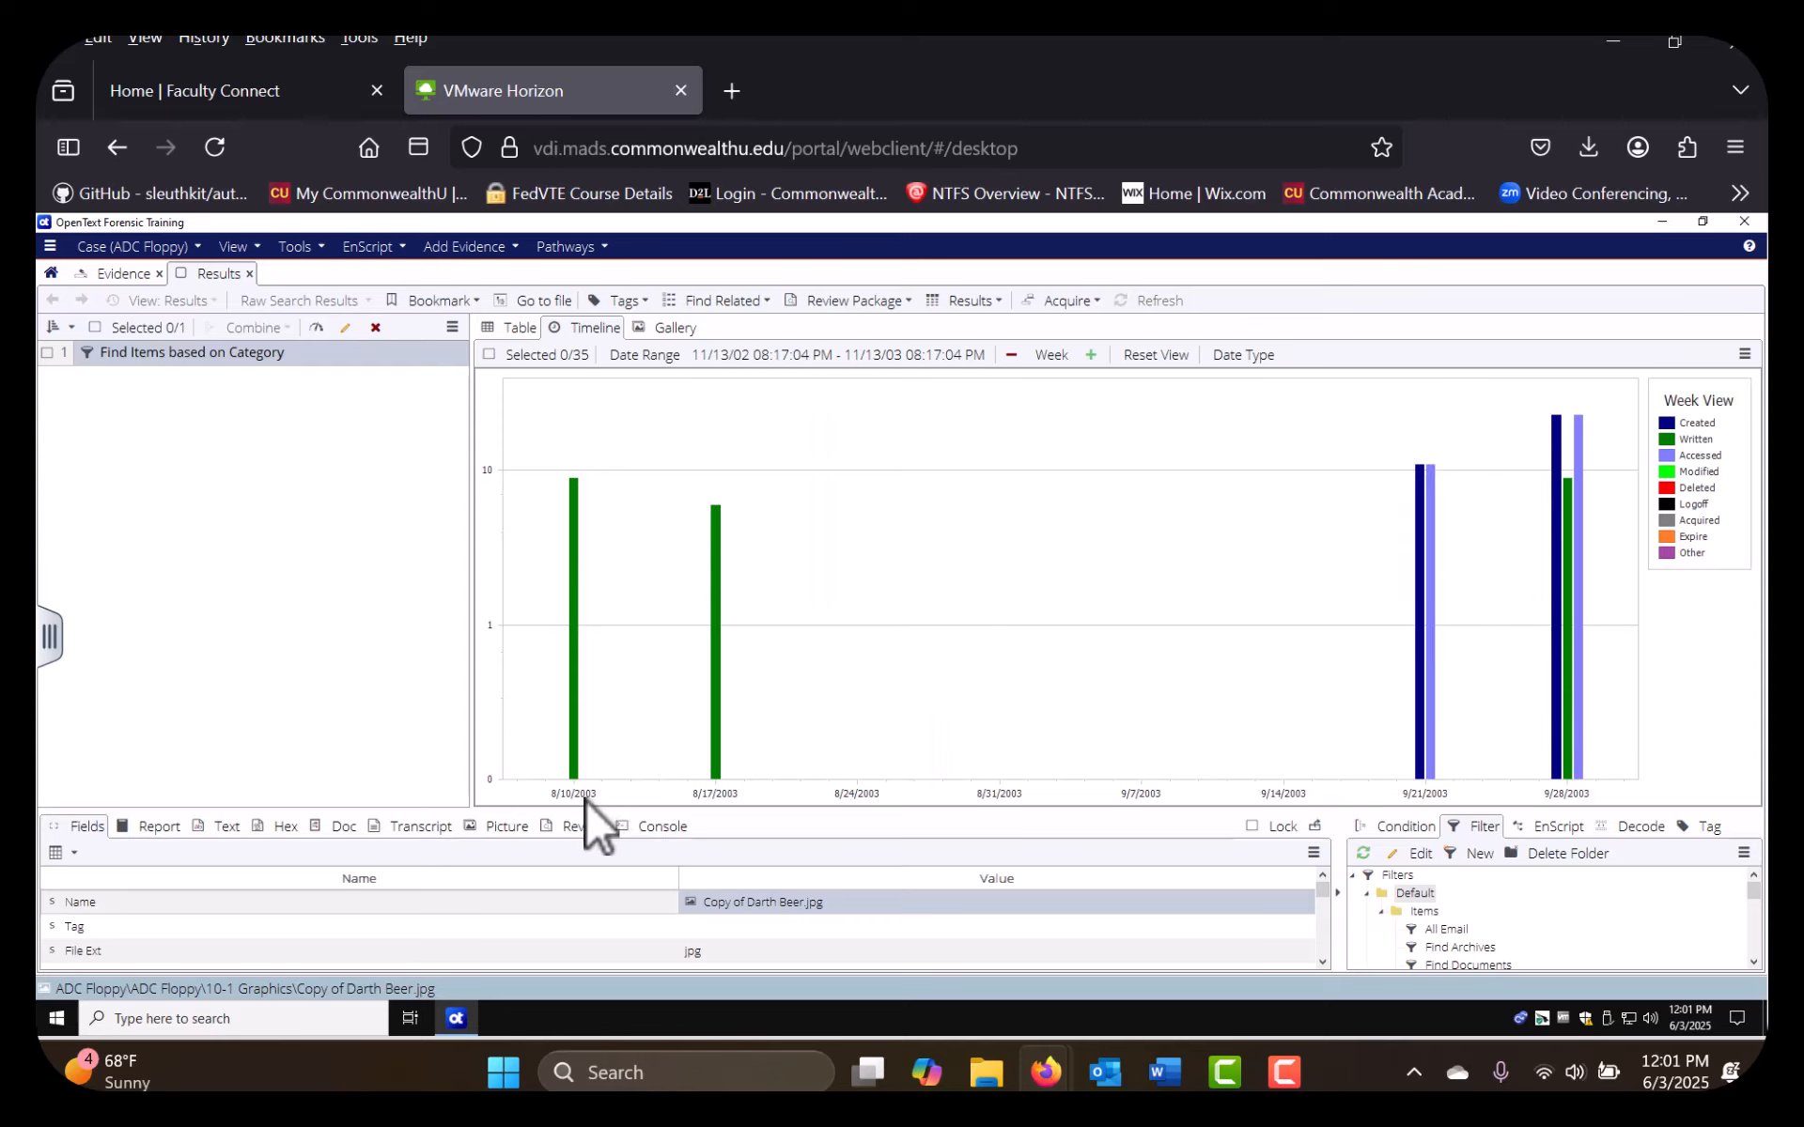
left_click(1092, 354)
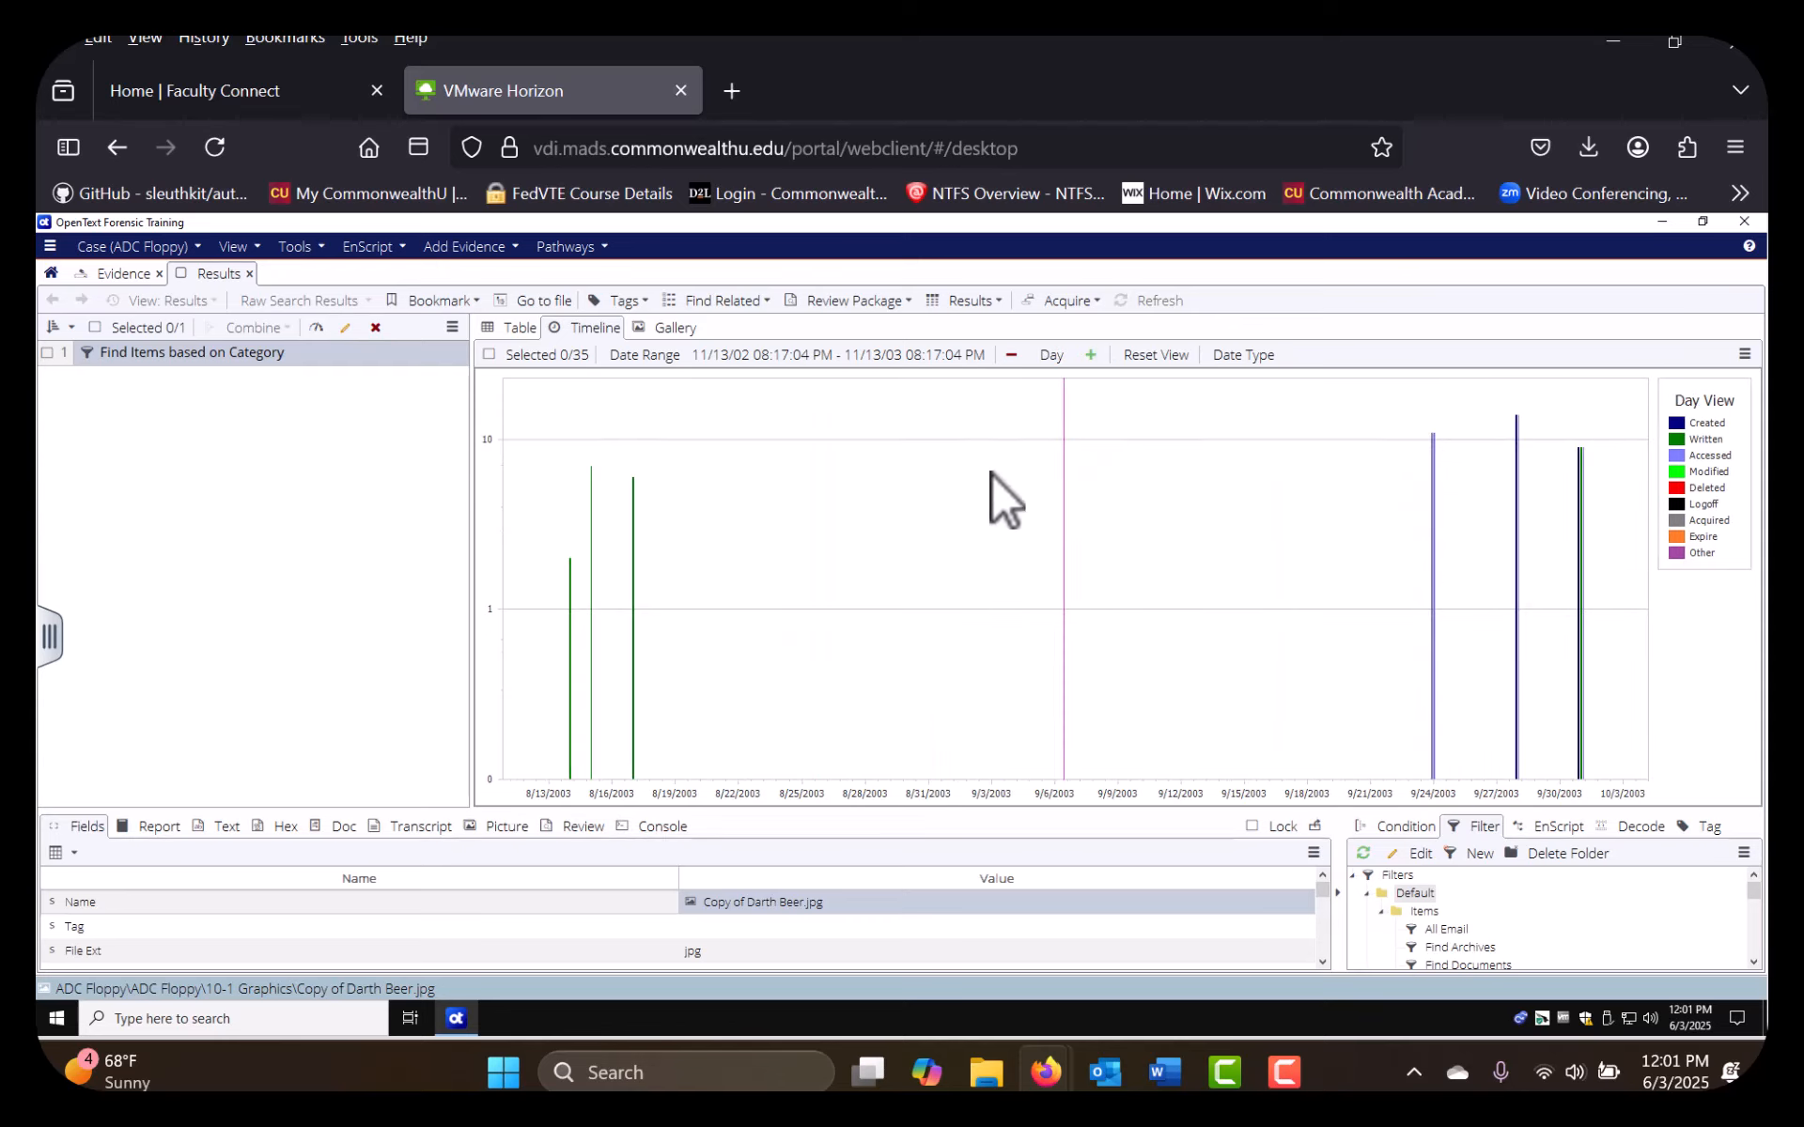
mouse_move(567, 769)
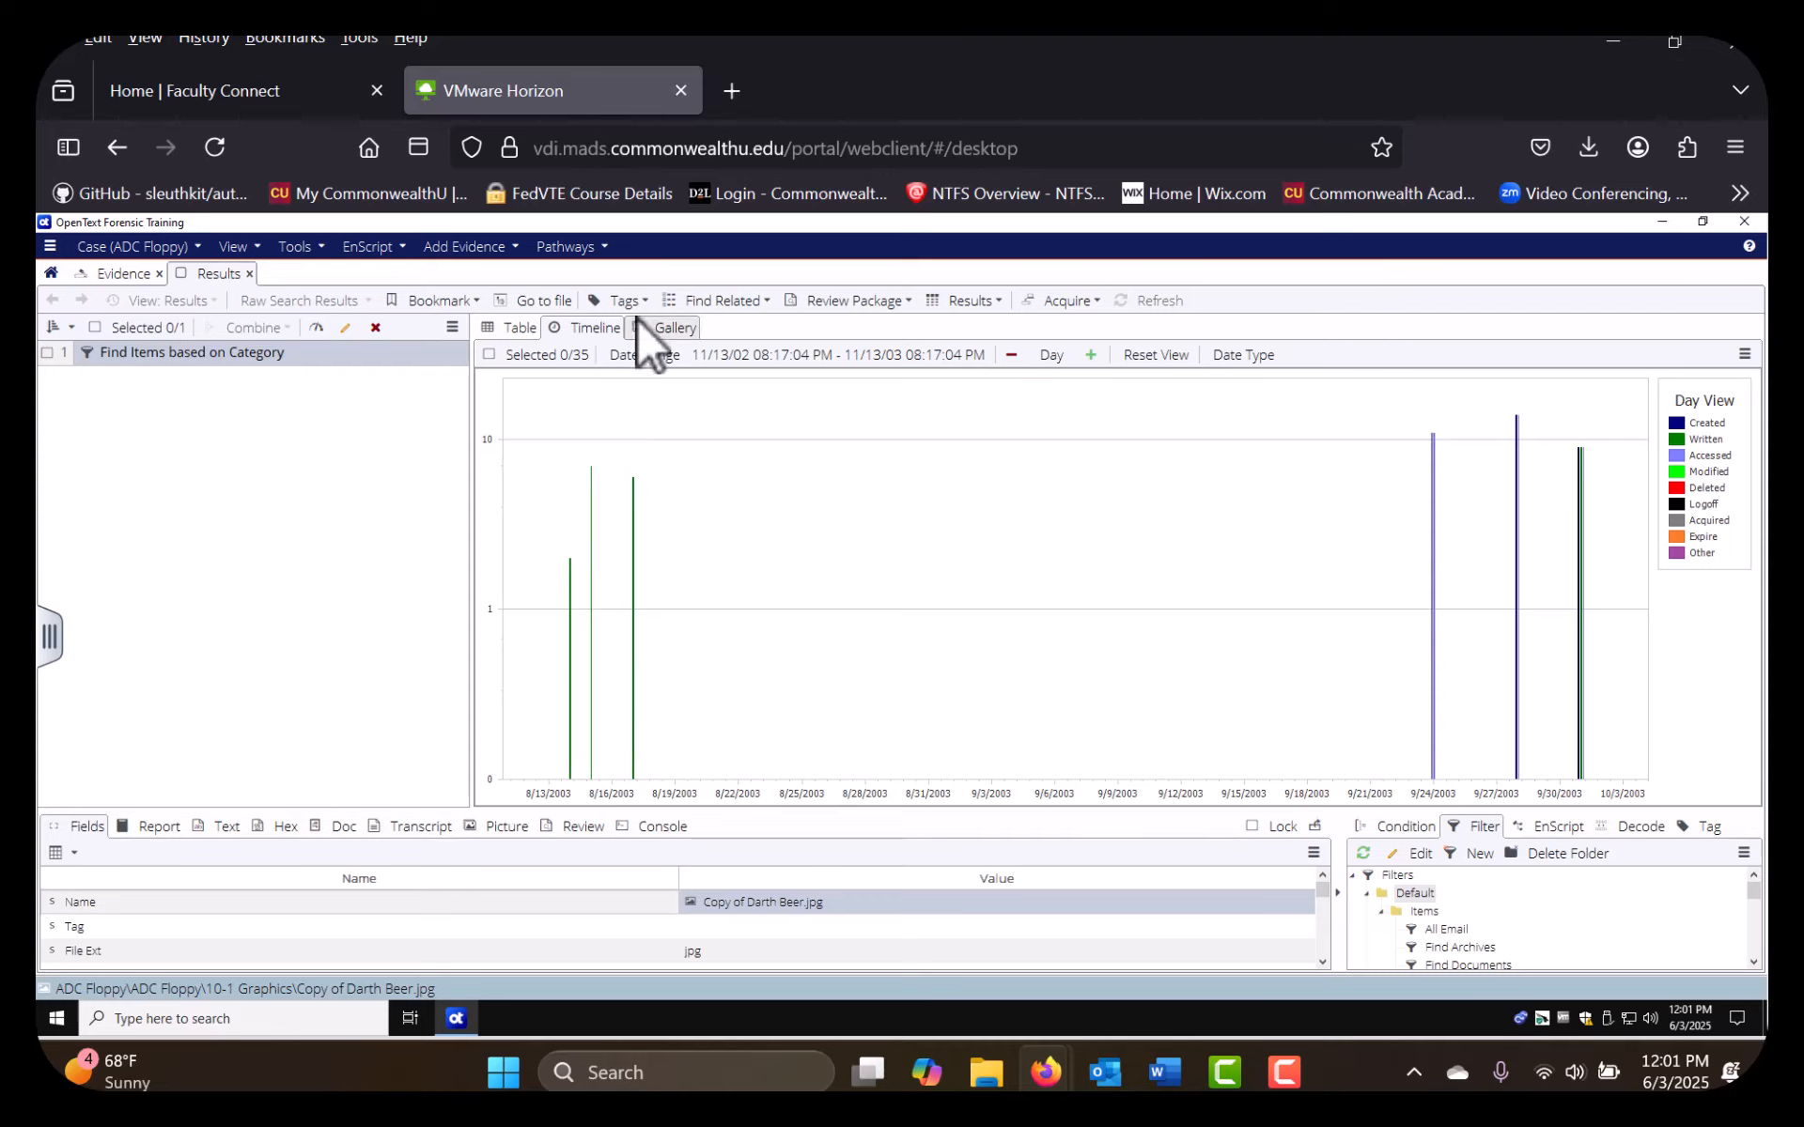
Return to the results table, select all files and open the Save As export options for the table
left_click(517, 328)
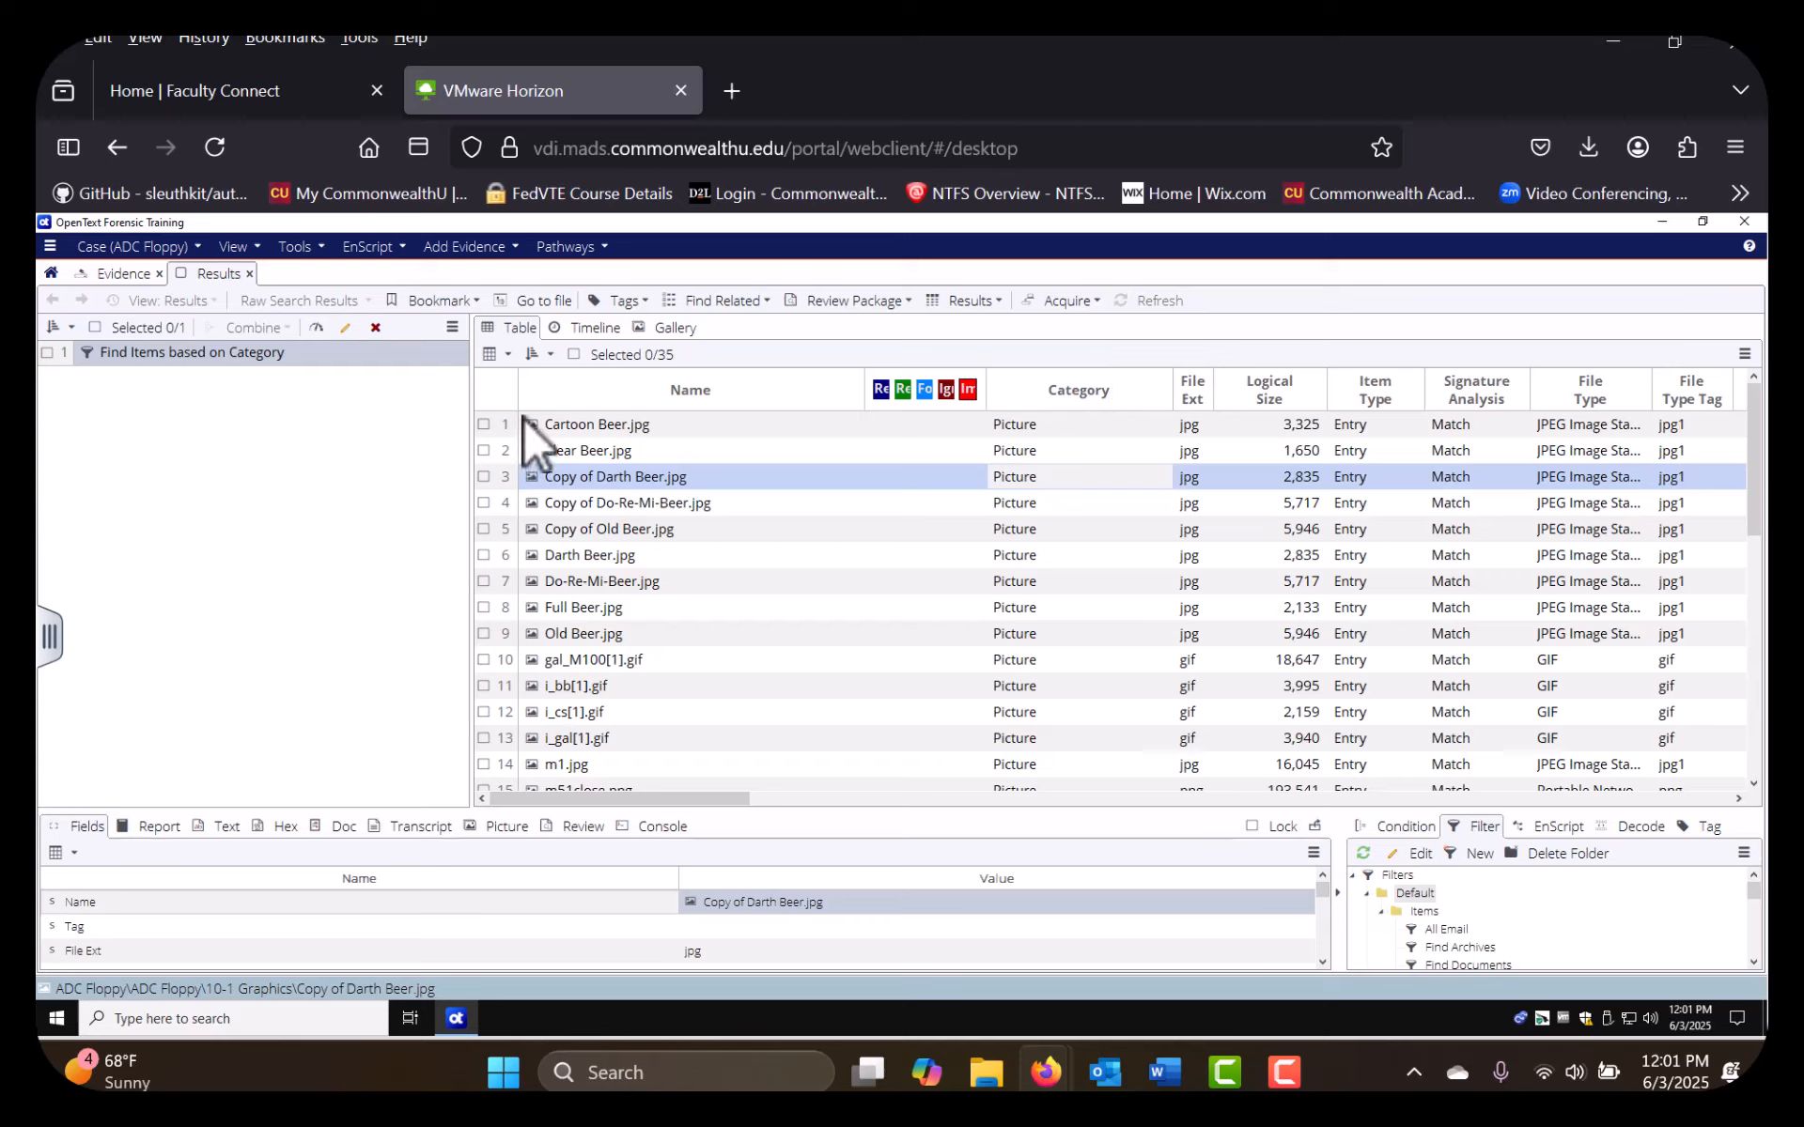
left_click(573, 355)
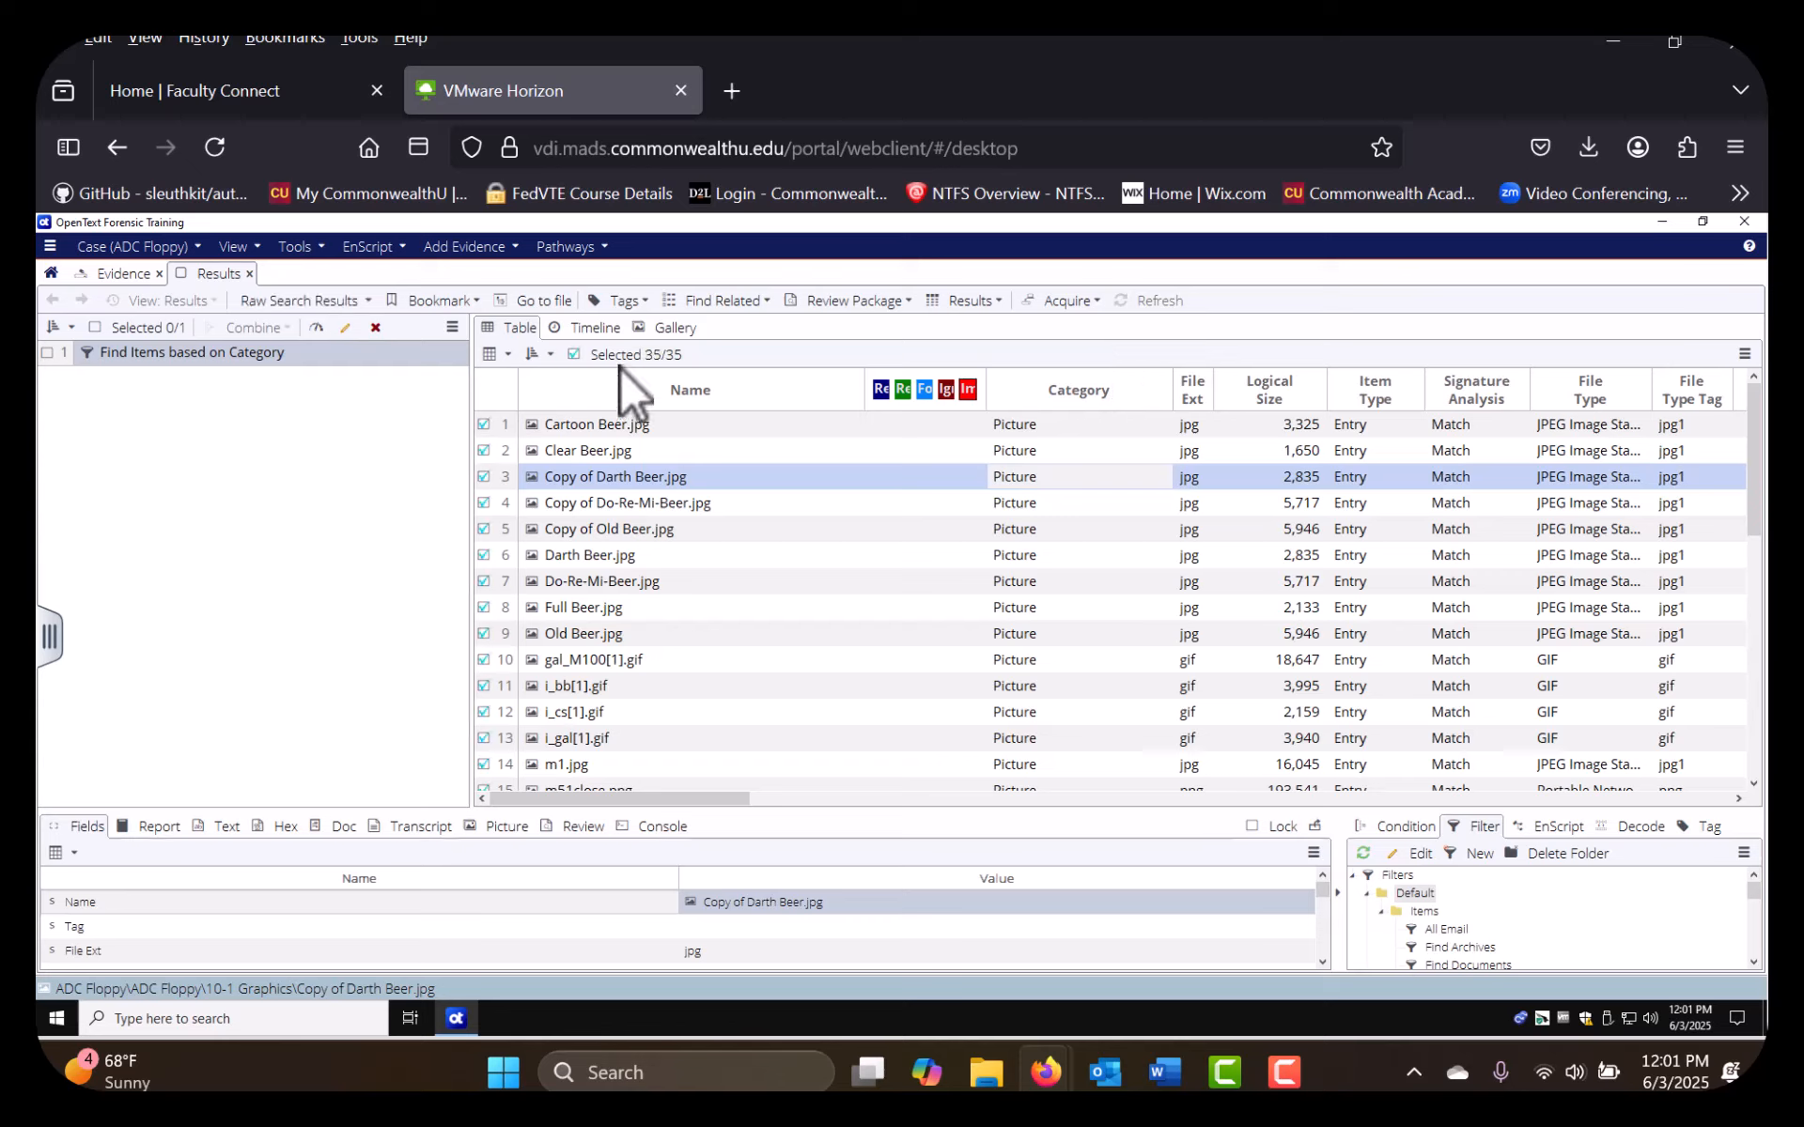
left_click(1744, 354)
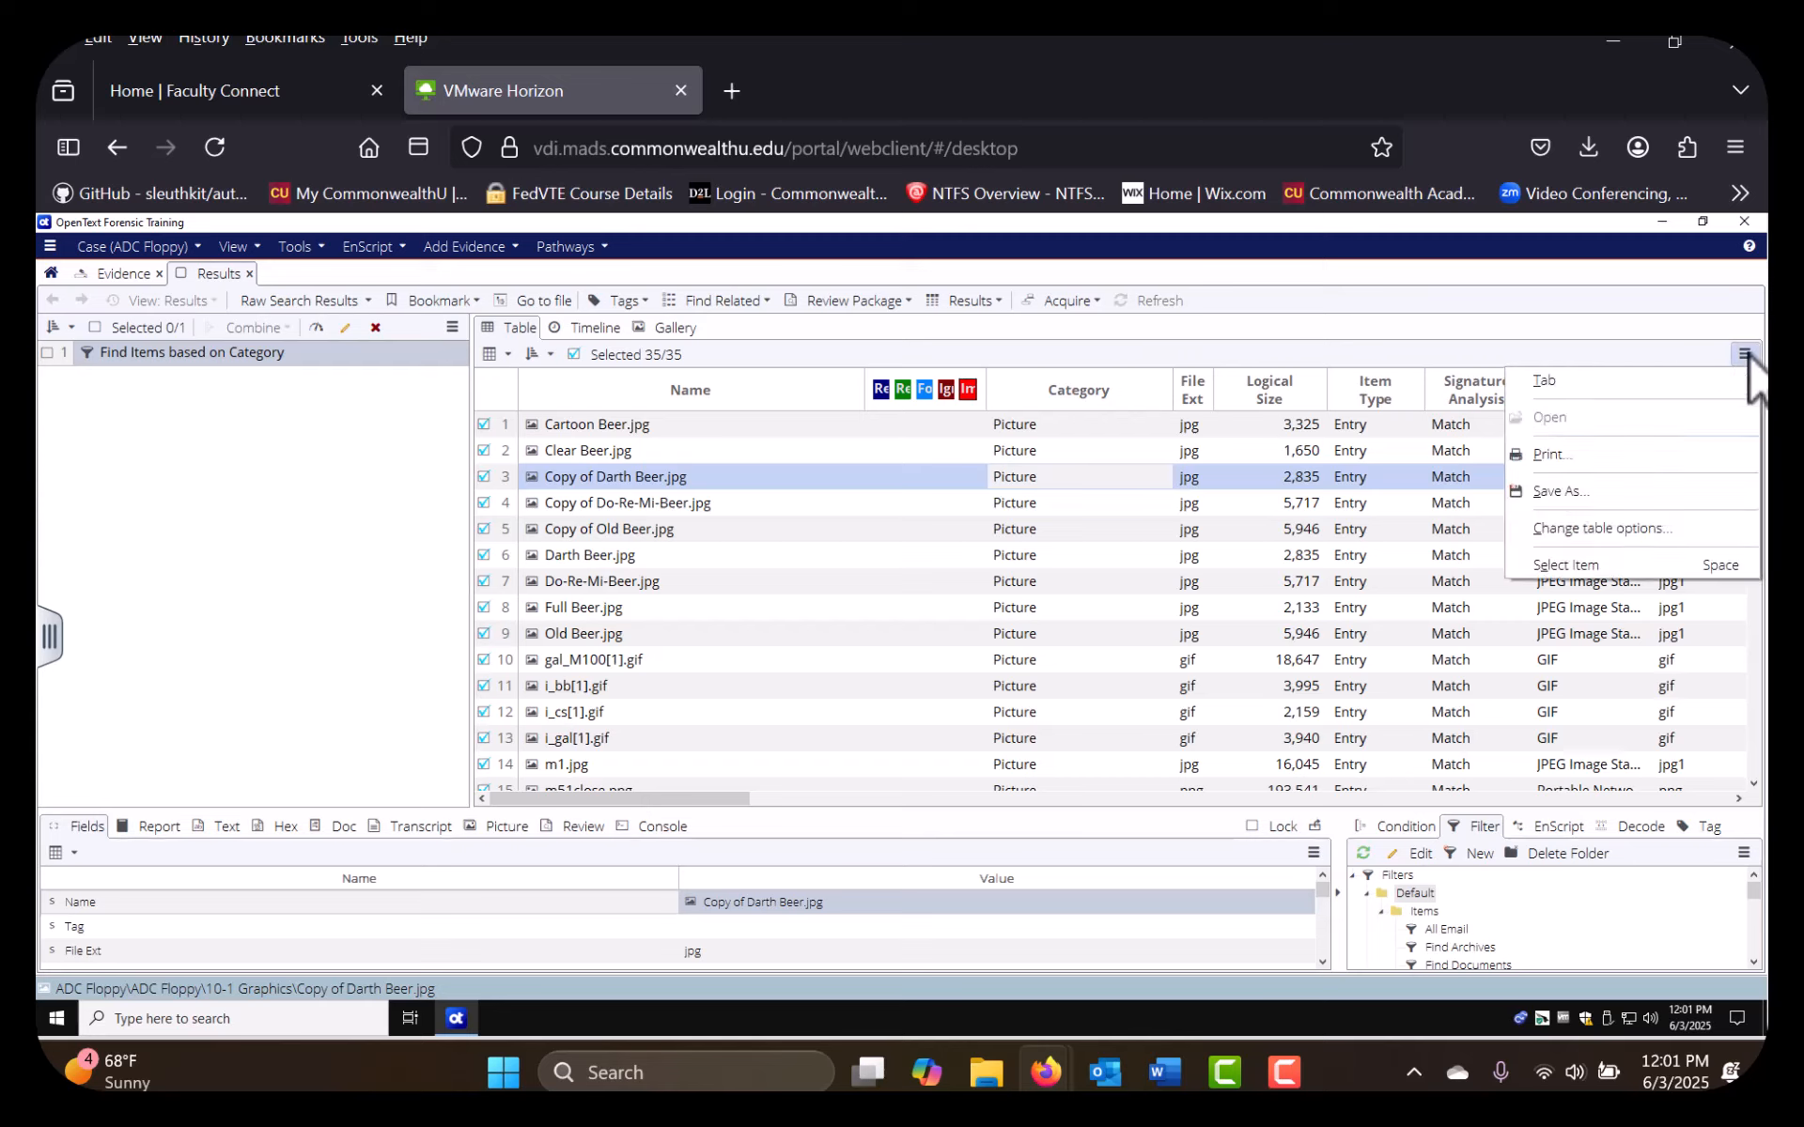
left_click(1598, 494)
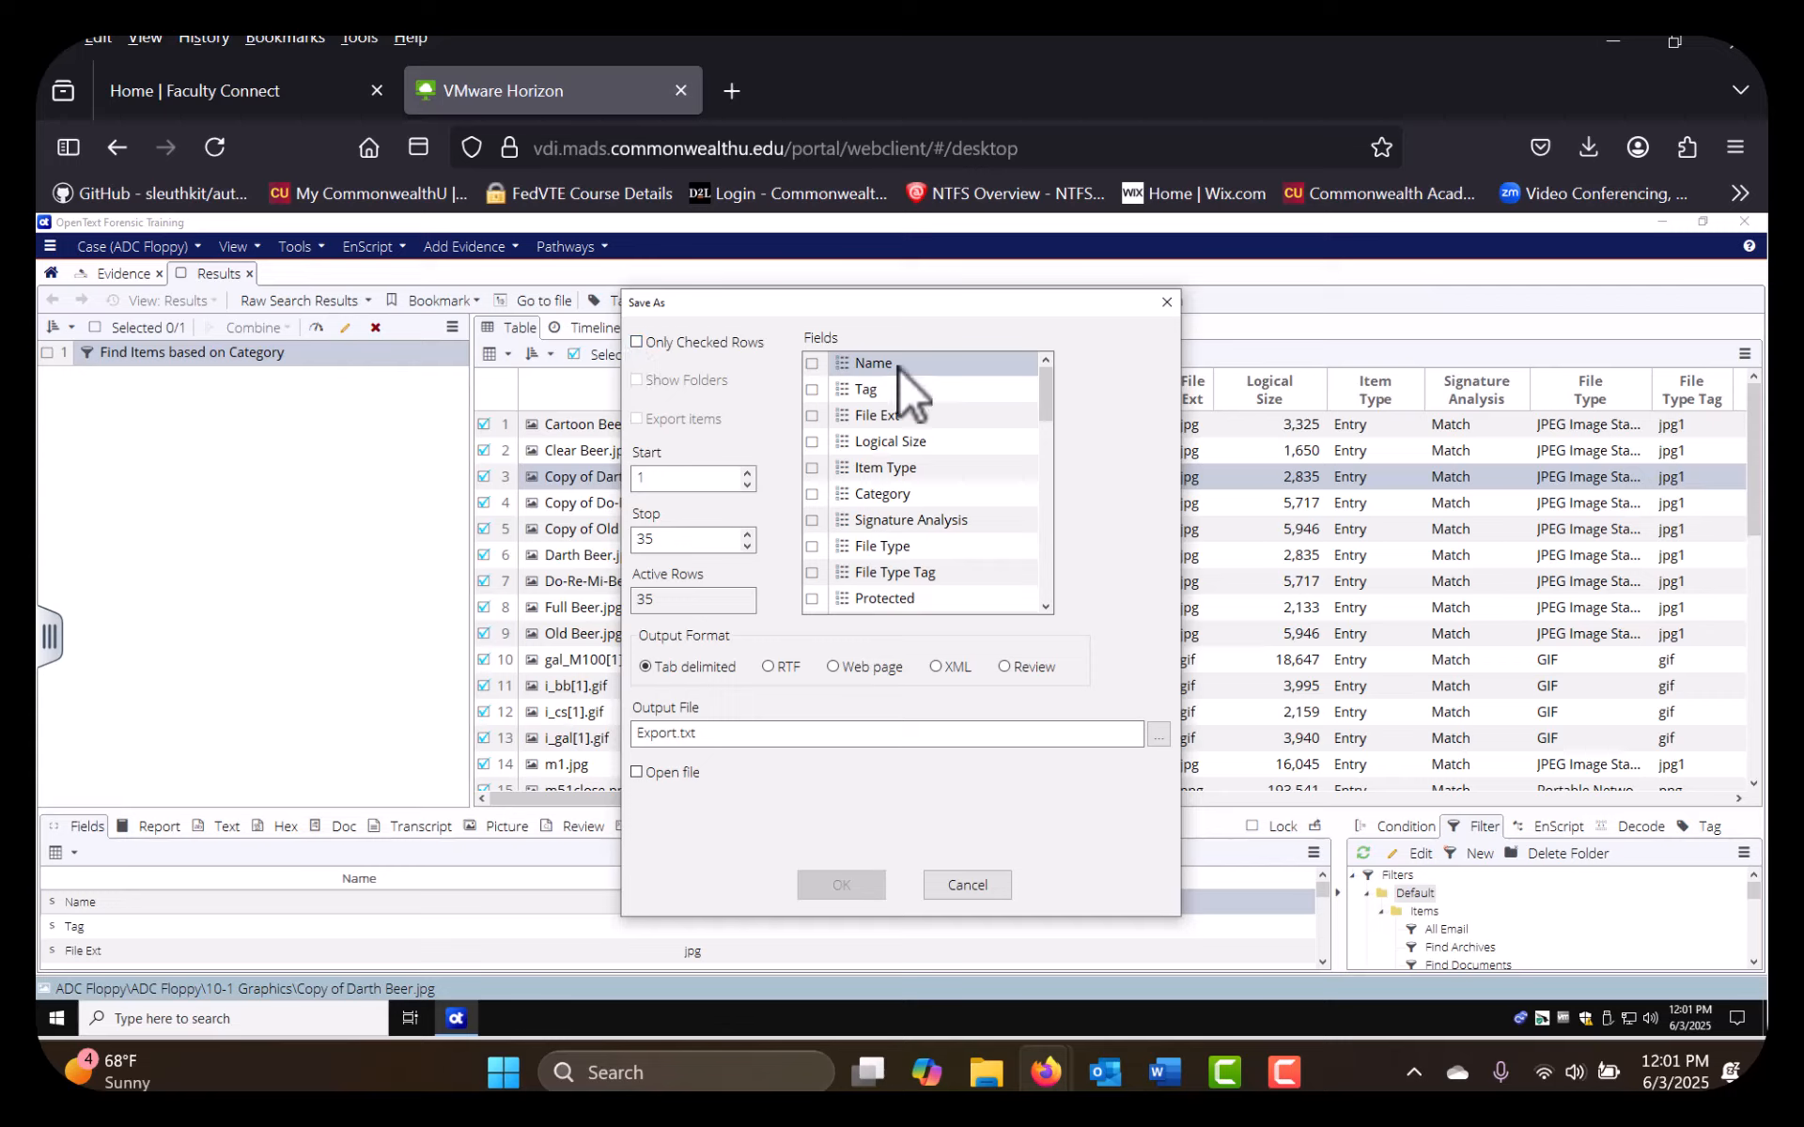
Include the Name, File Ext, Category and File Type fields in the export
left_click(812, 363)
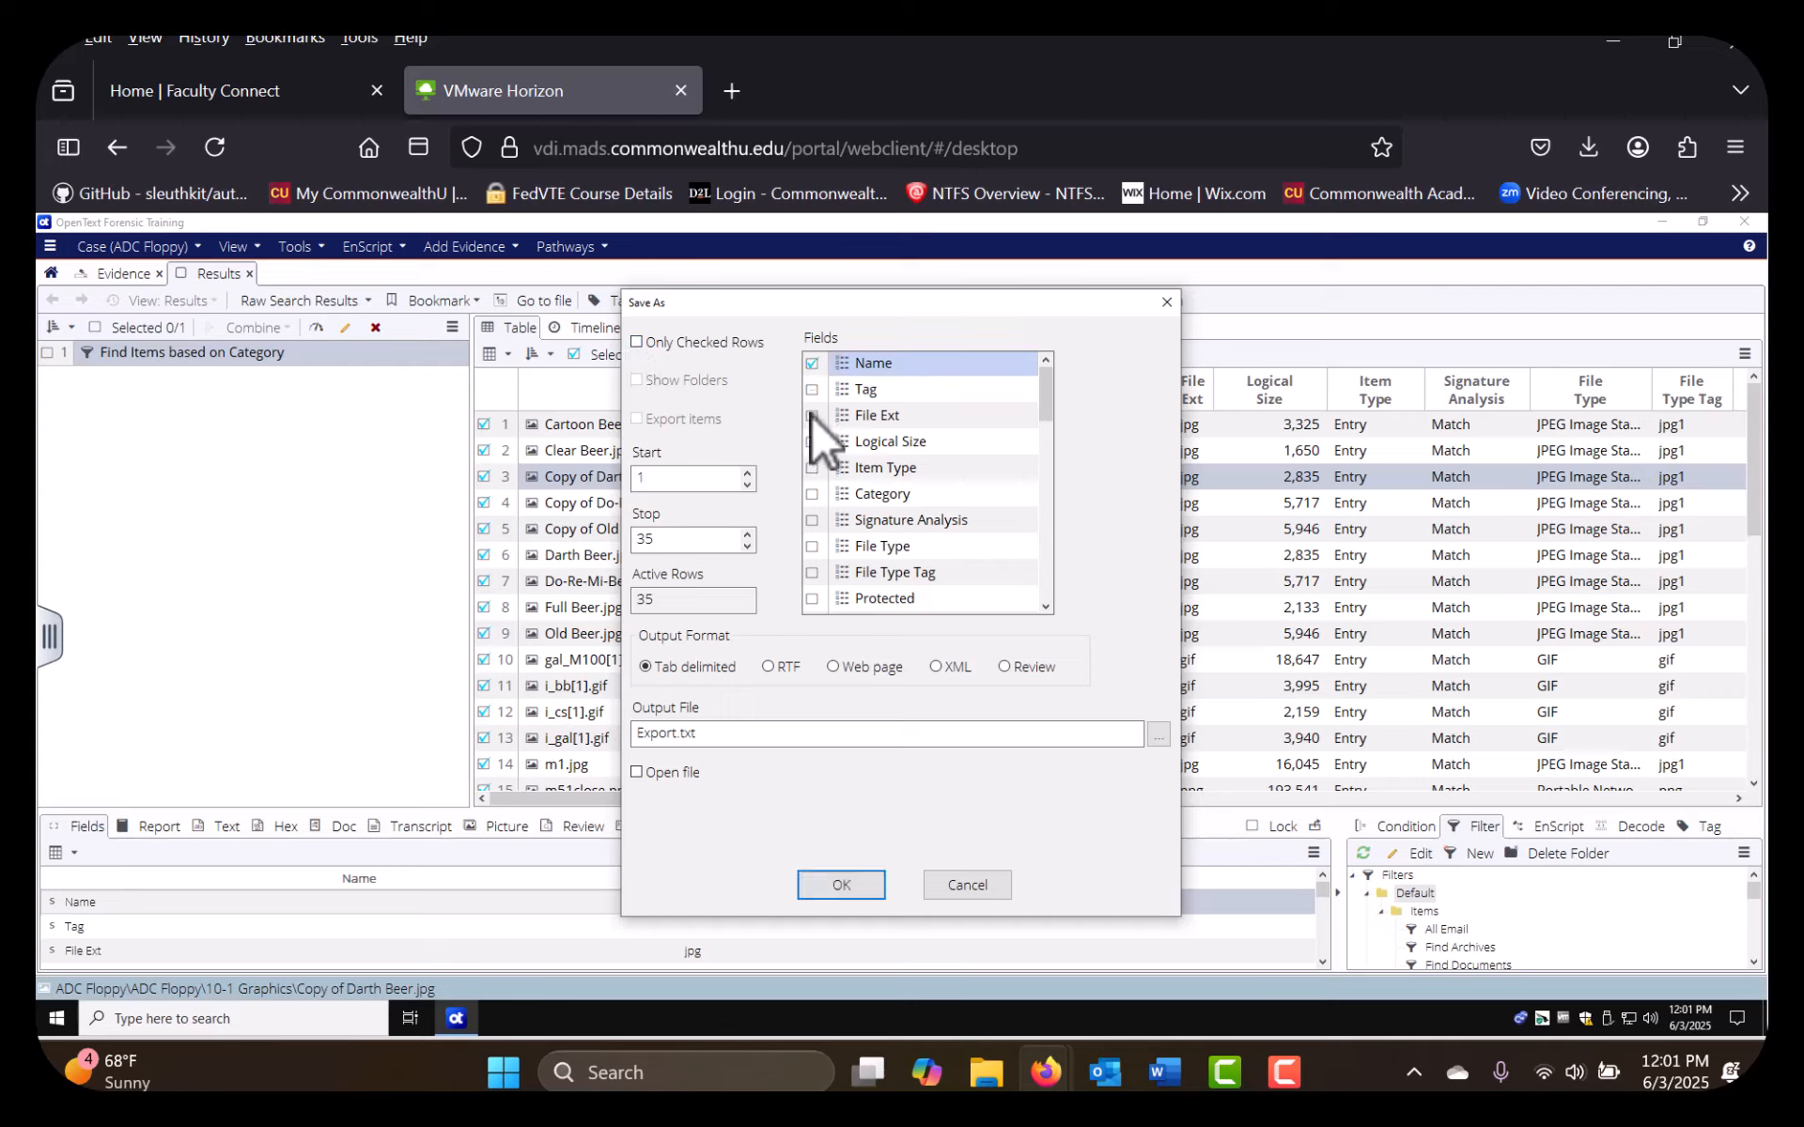
left_click(812, 415)
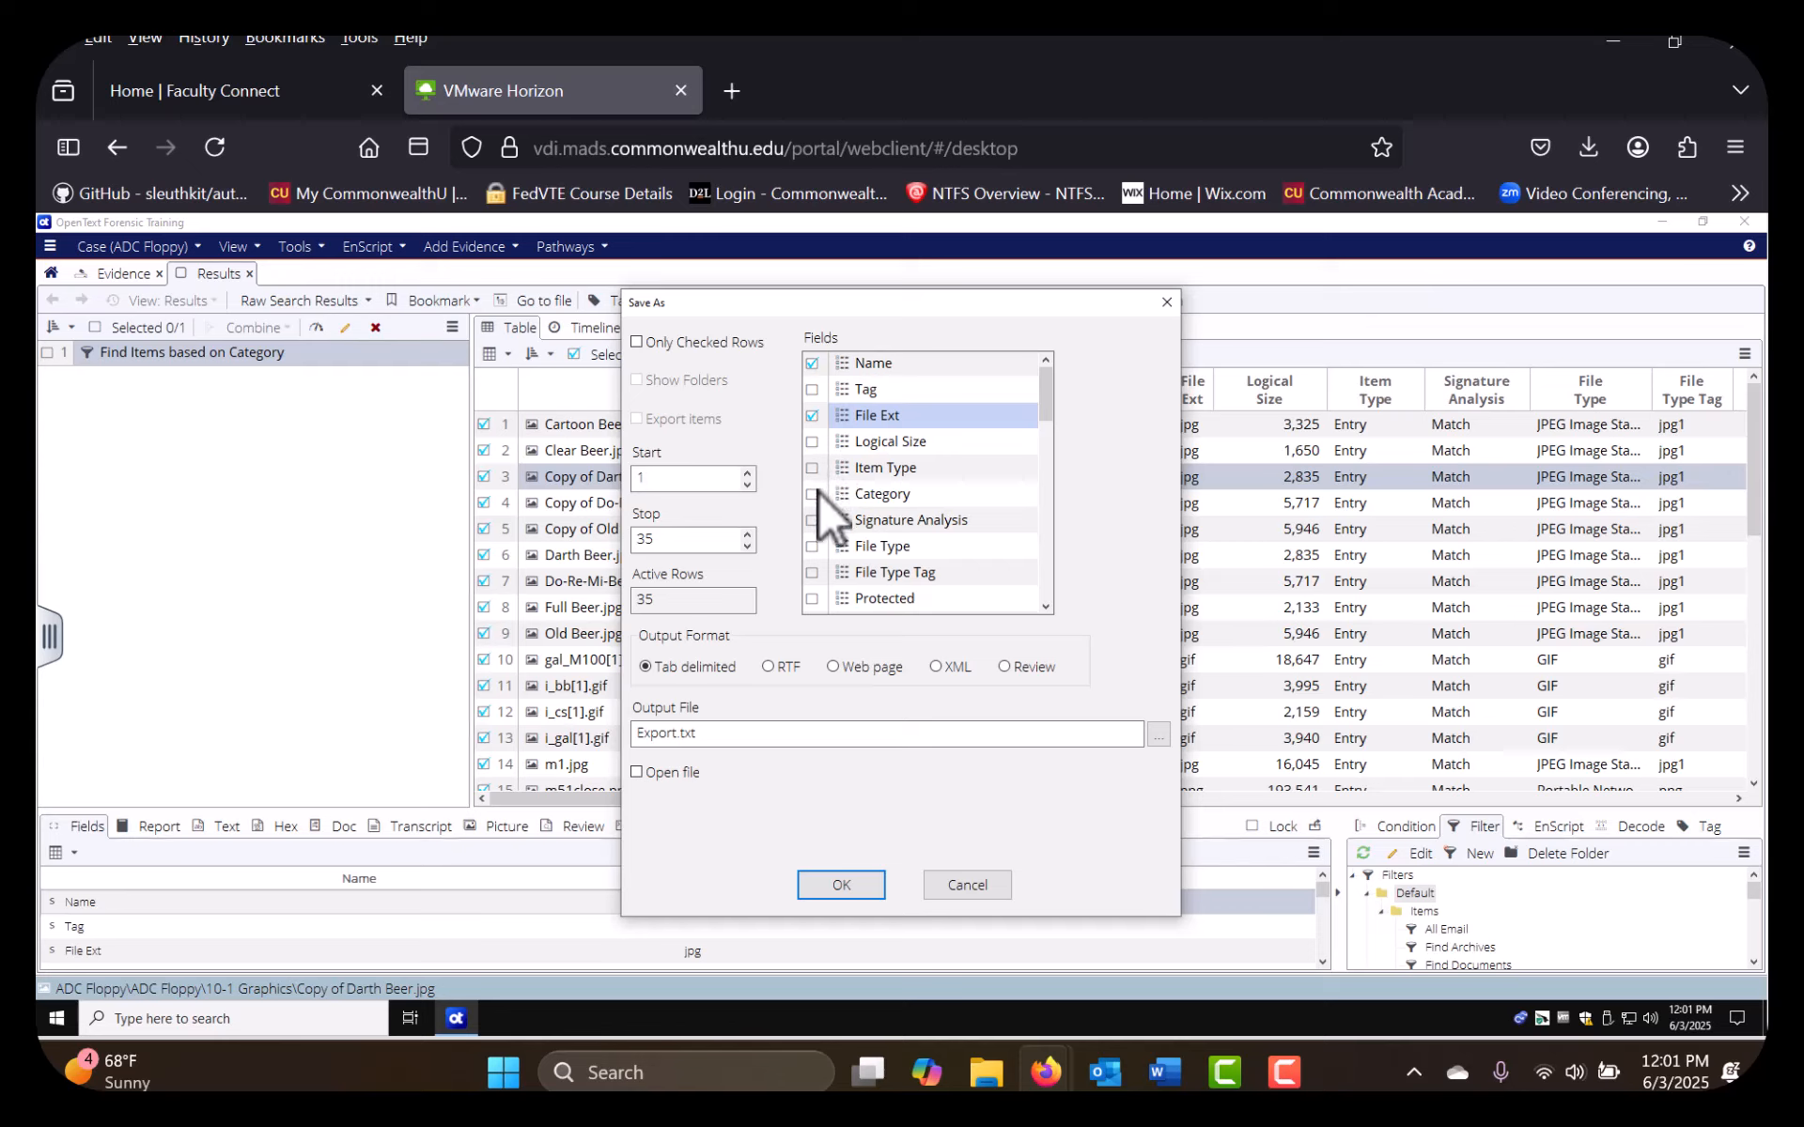
left_click(812, 494)
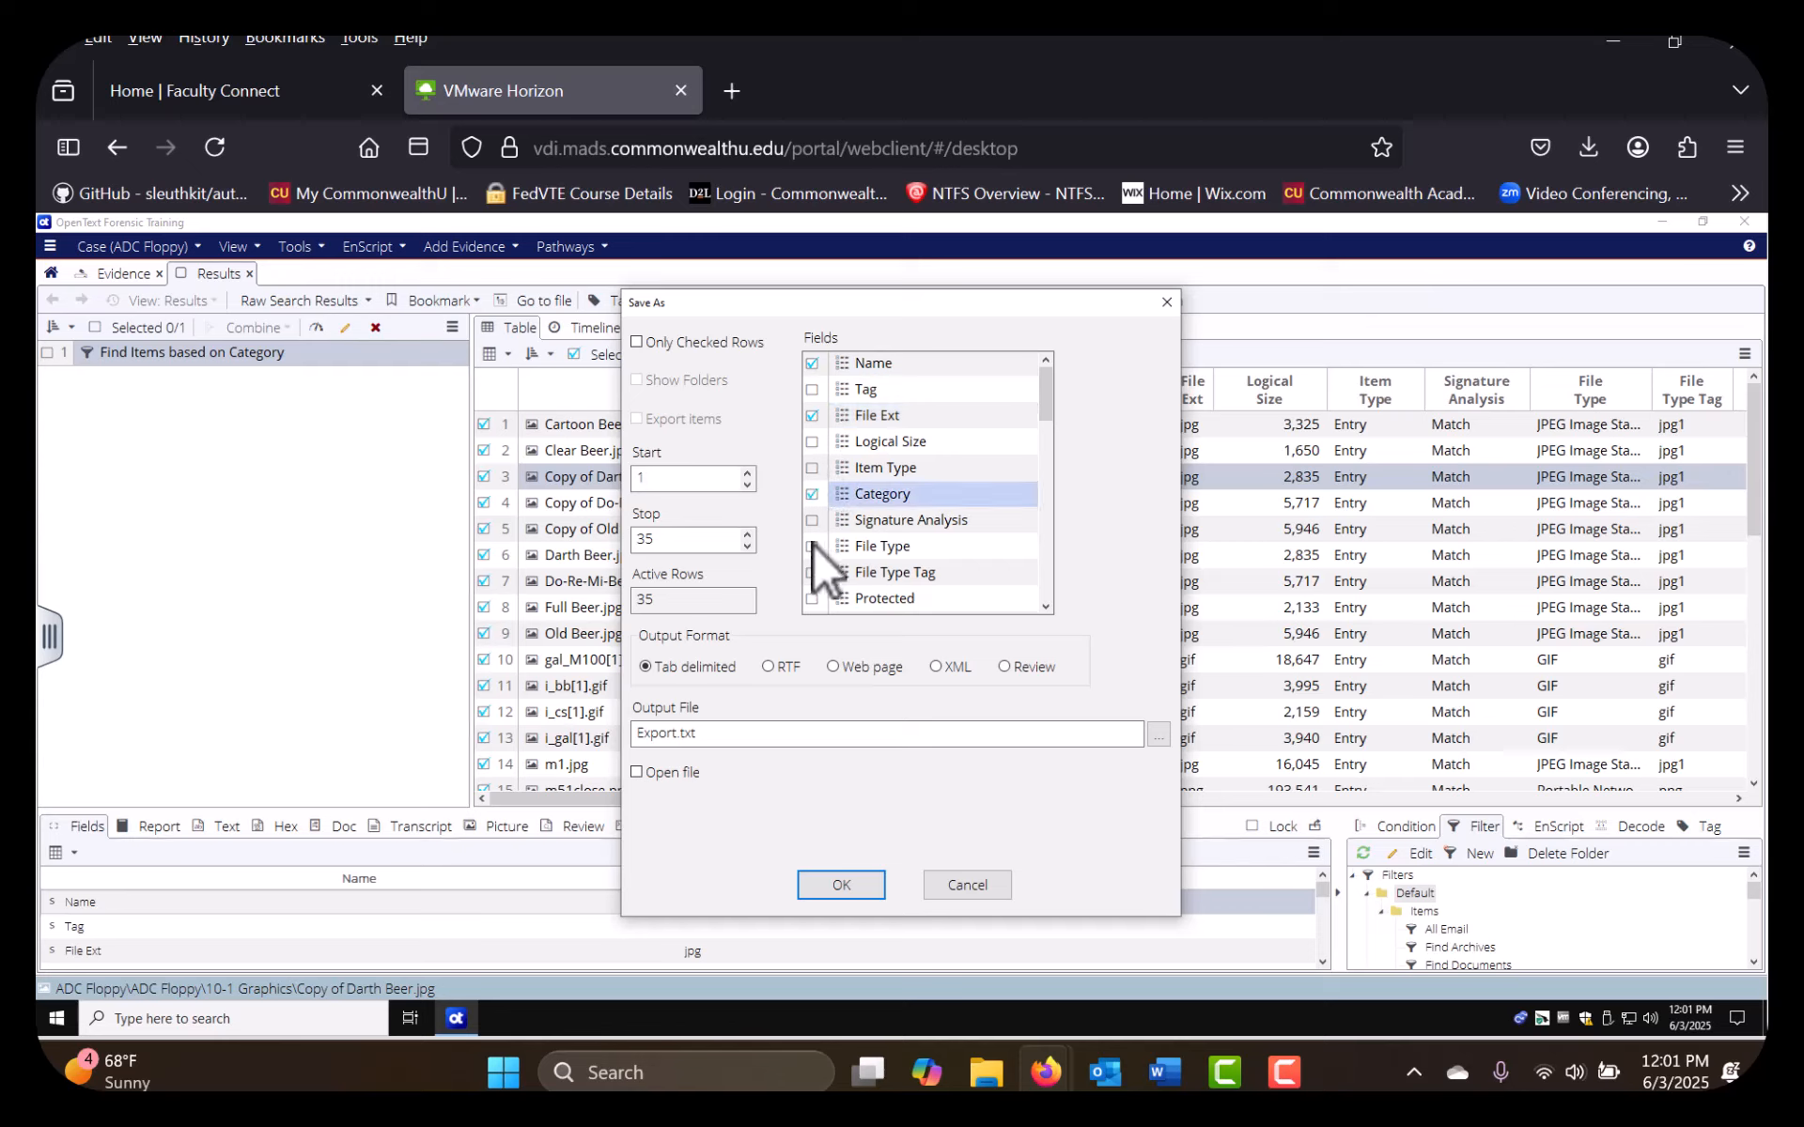
scroll(814, 543, "down", 1)
left_click(812, 467)
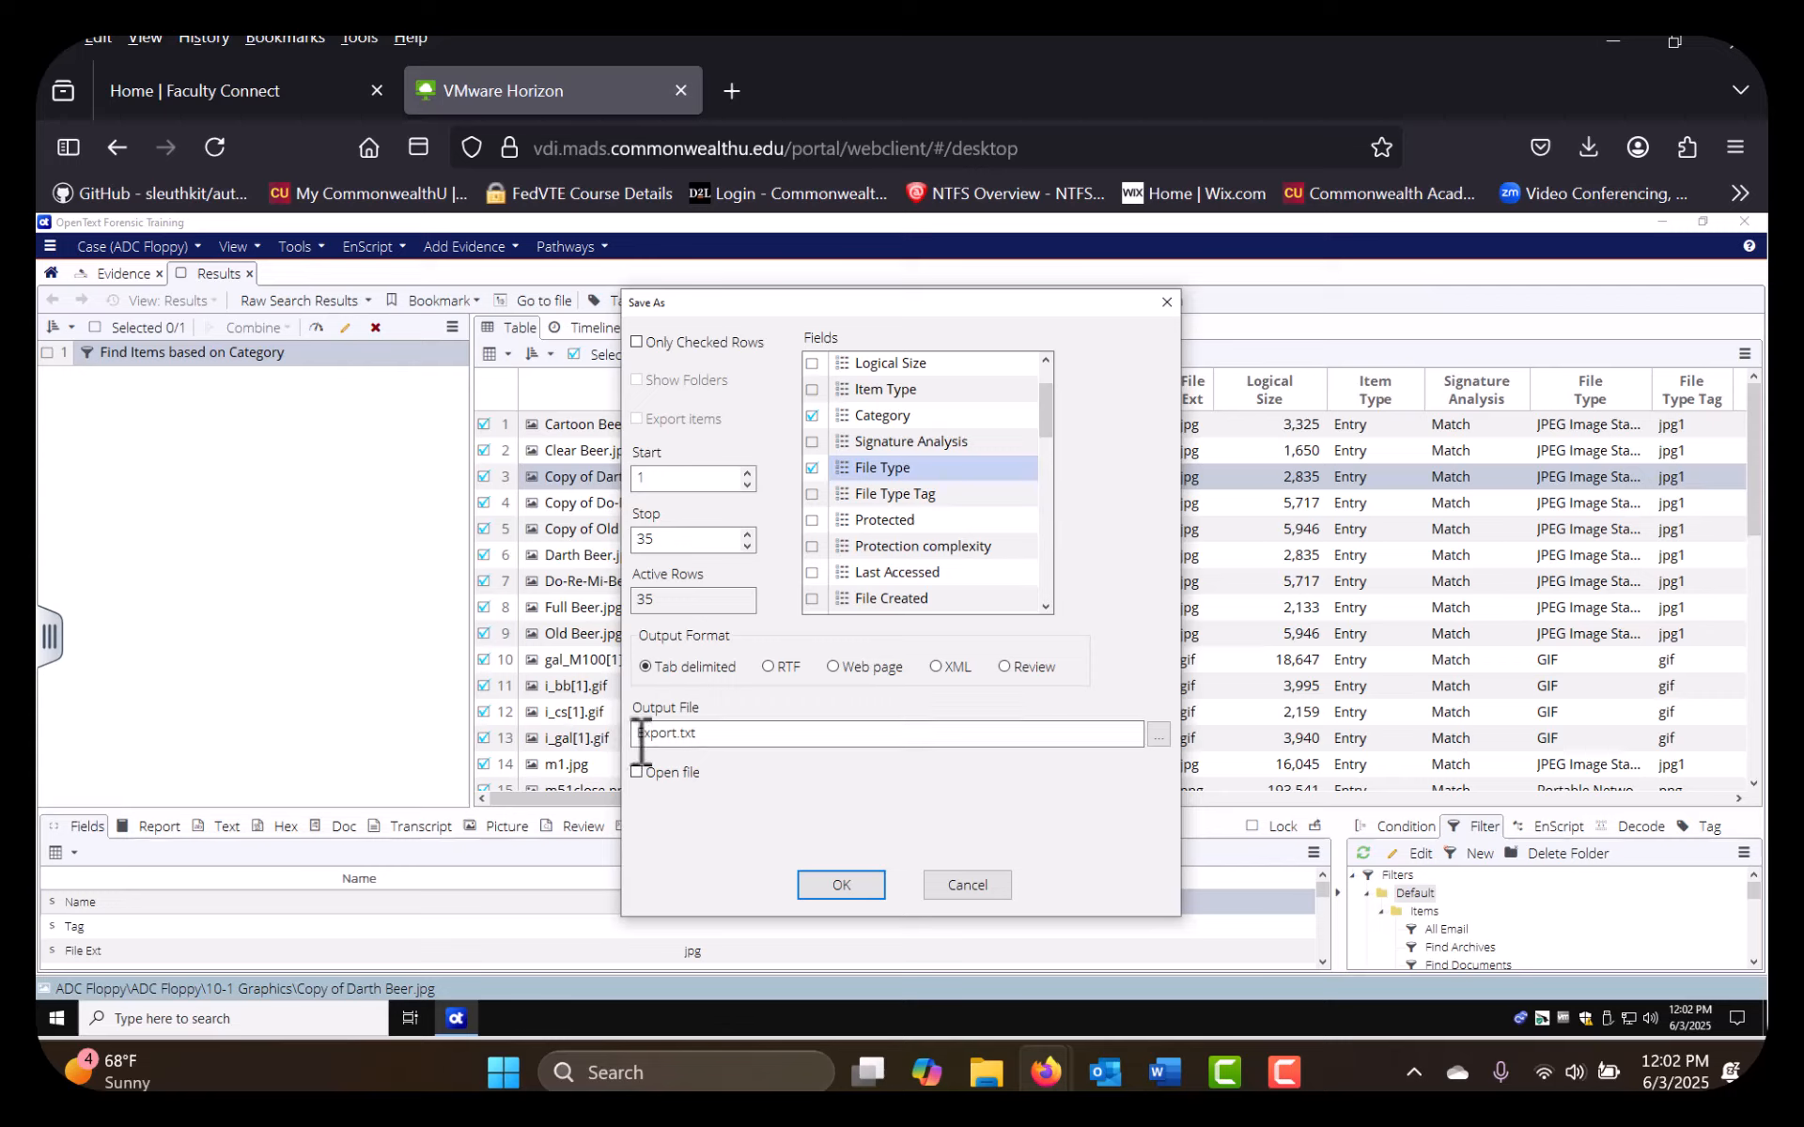
Name the tab-delimited output file Picture Category.txt
left_click(717, 738)
left_click_drag(678, 737, 603, 740)
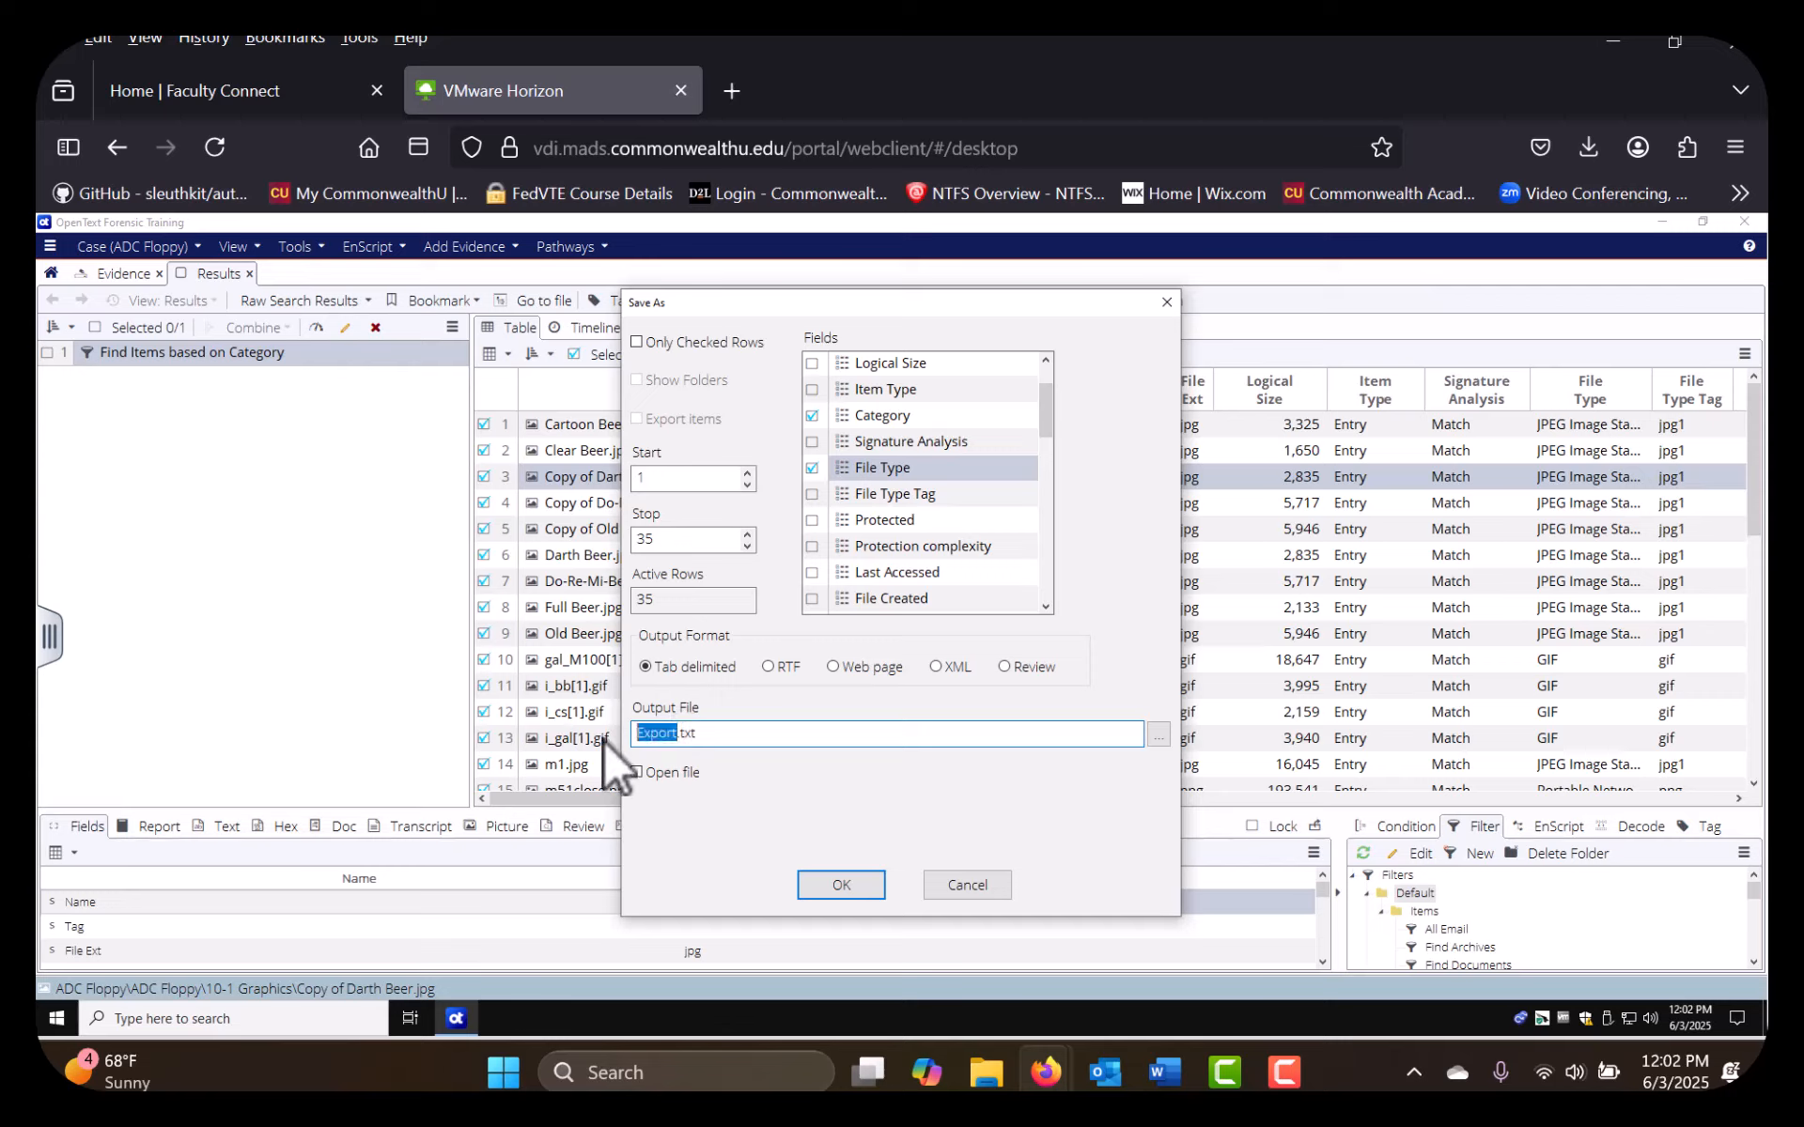
type("Picture Category")
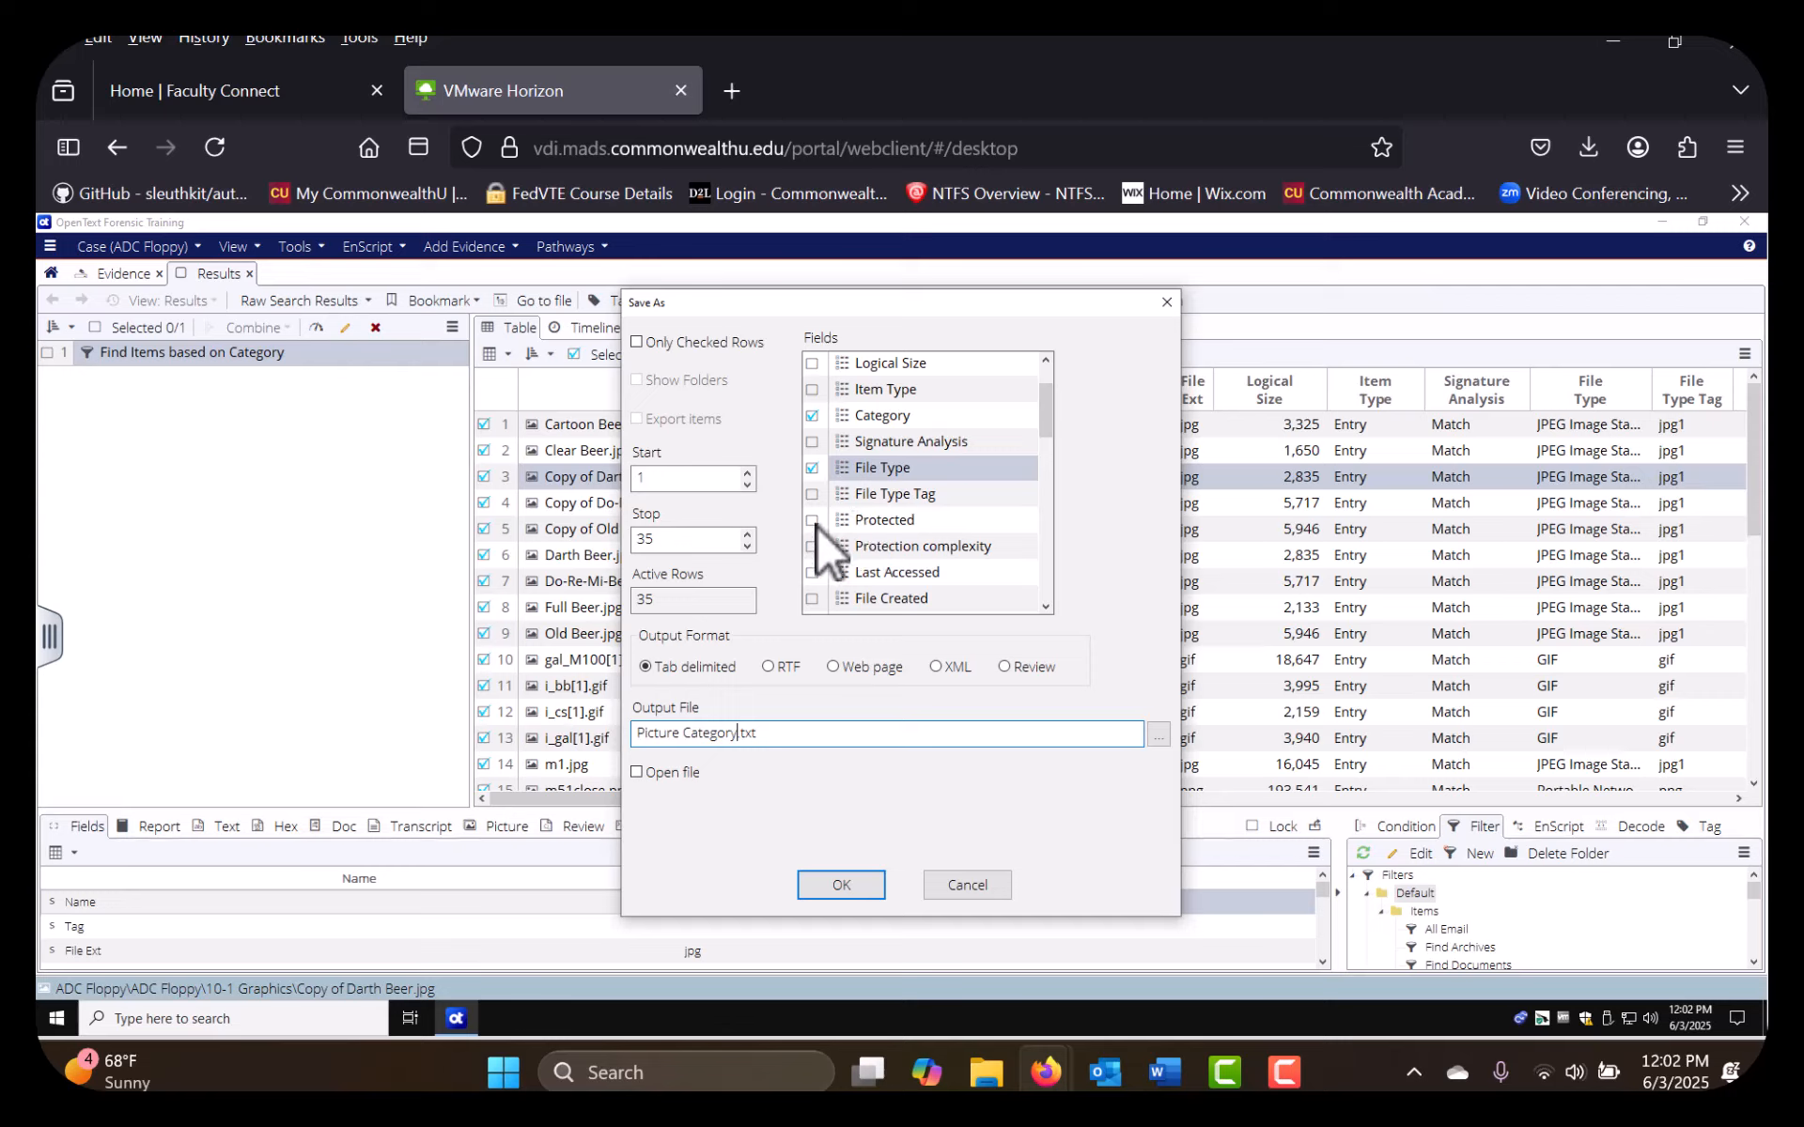
Set the output location to M:\317 Cases\ADC Floppy\Export and run the export
left_click(1158, 737)
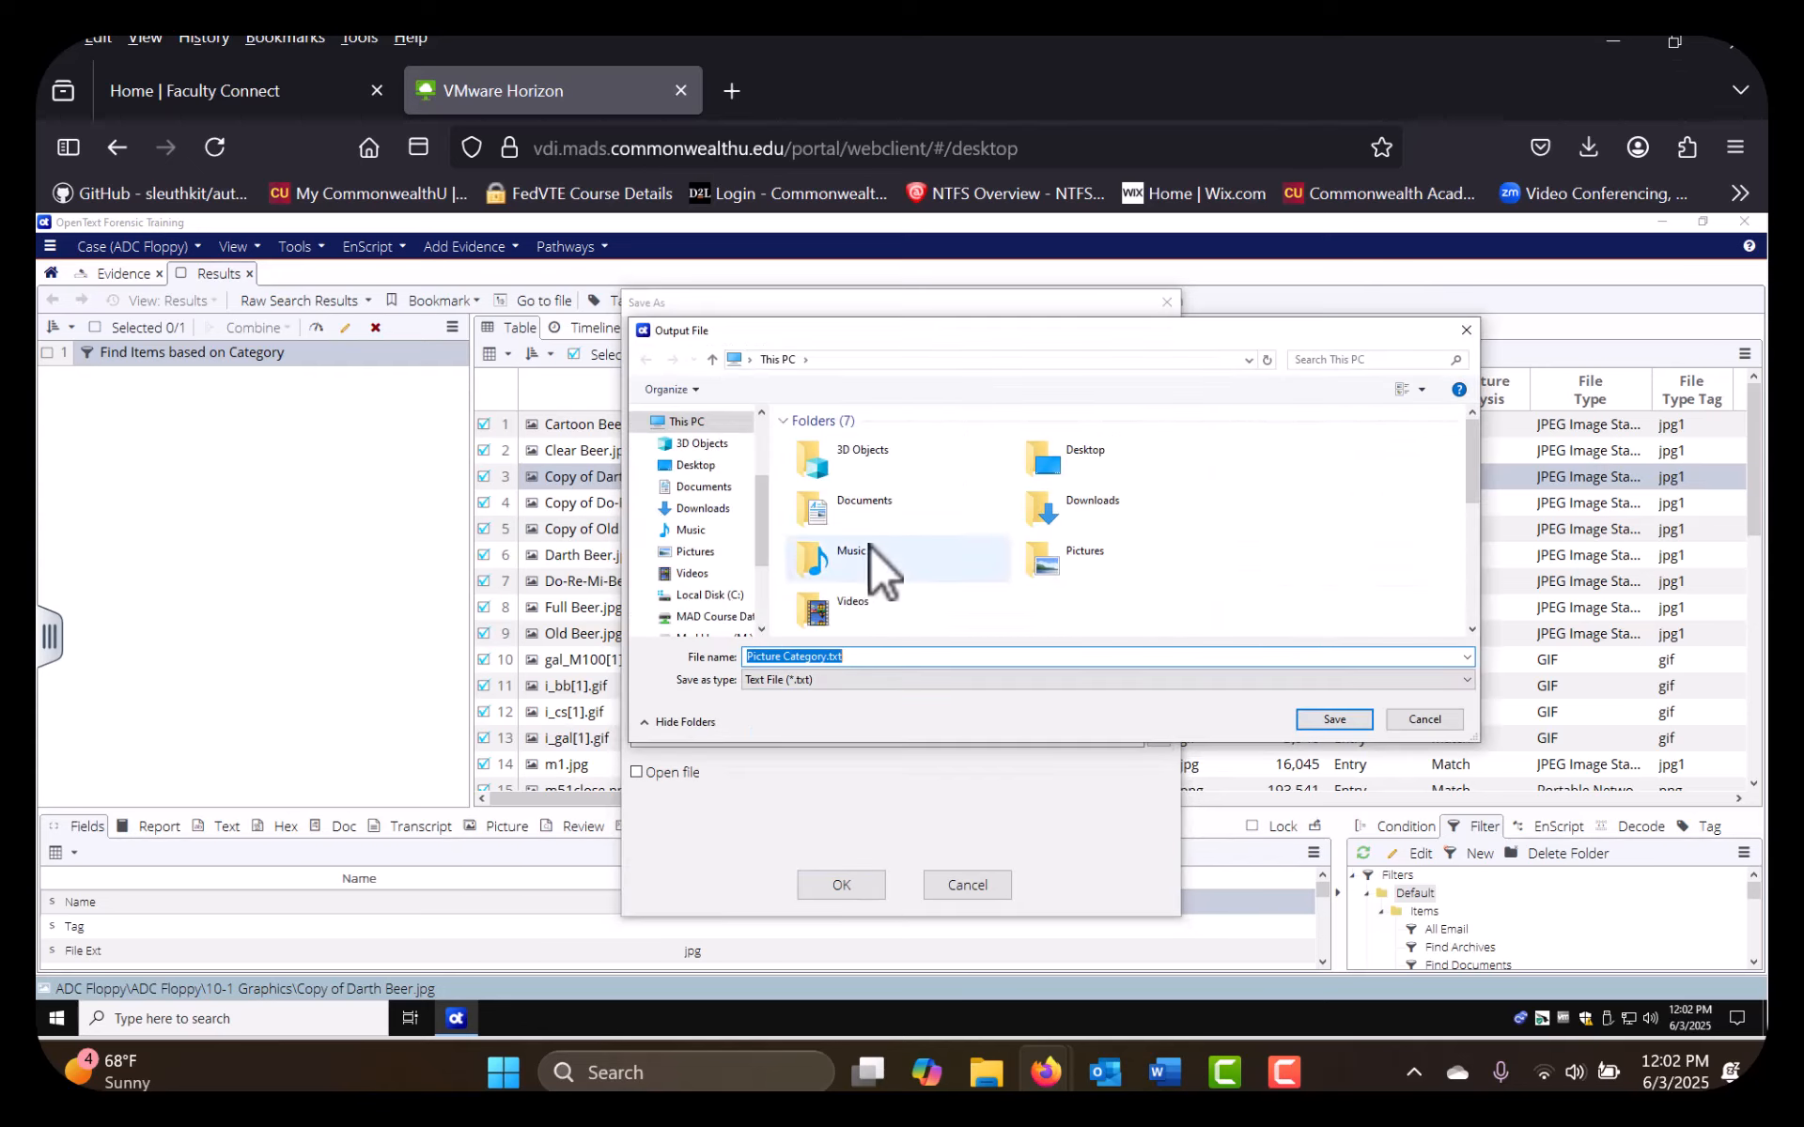
scroll(723, 627, "down", 1)
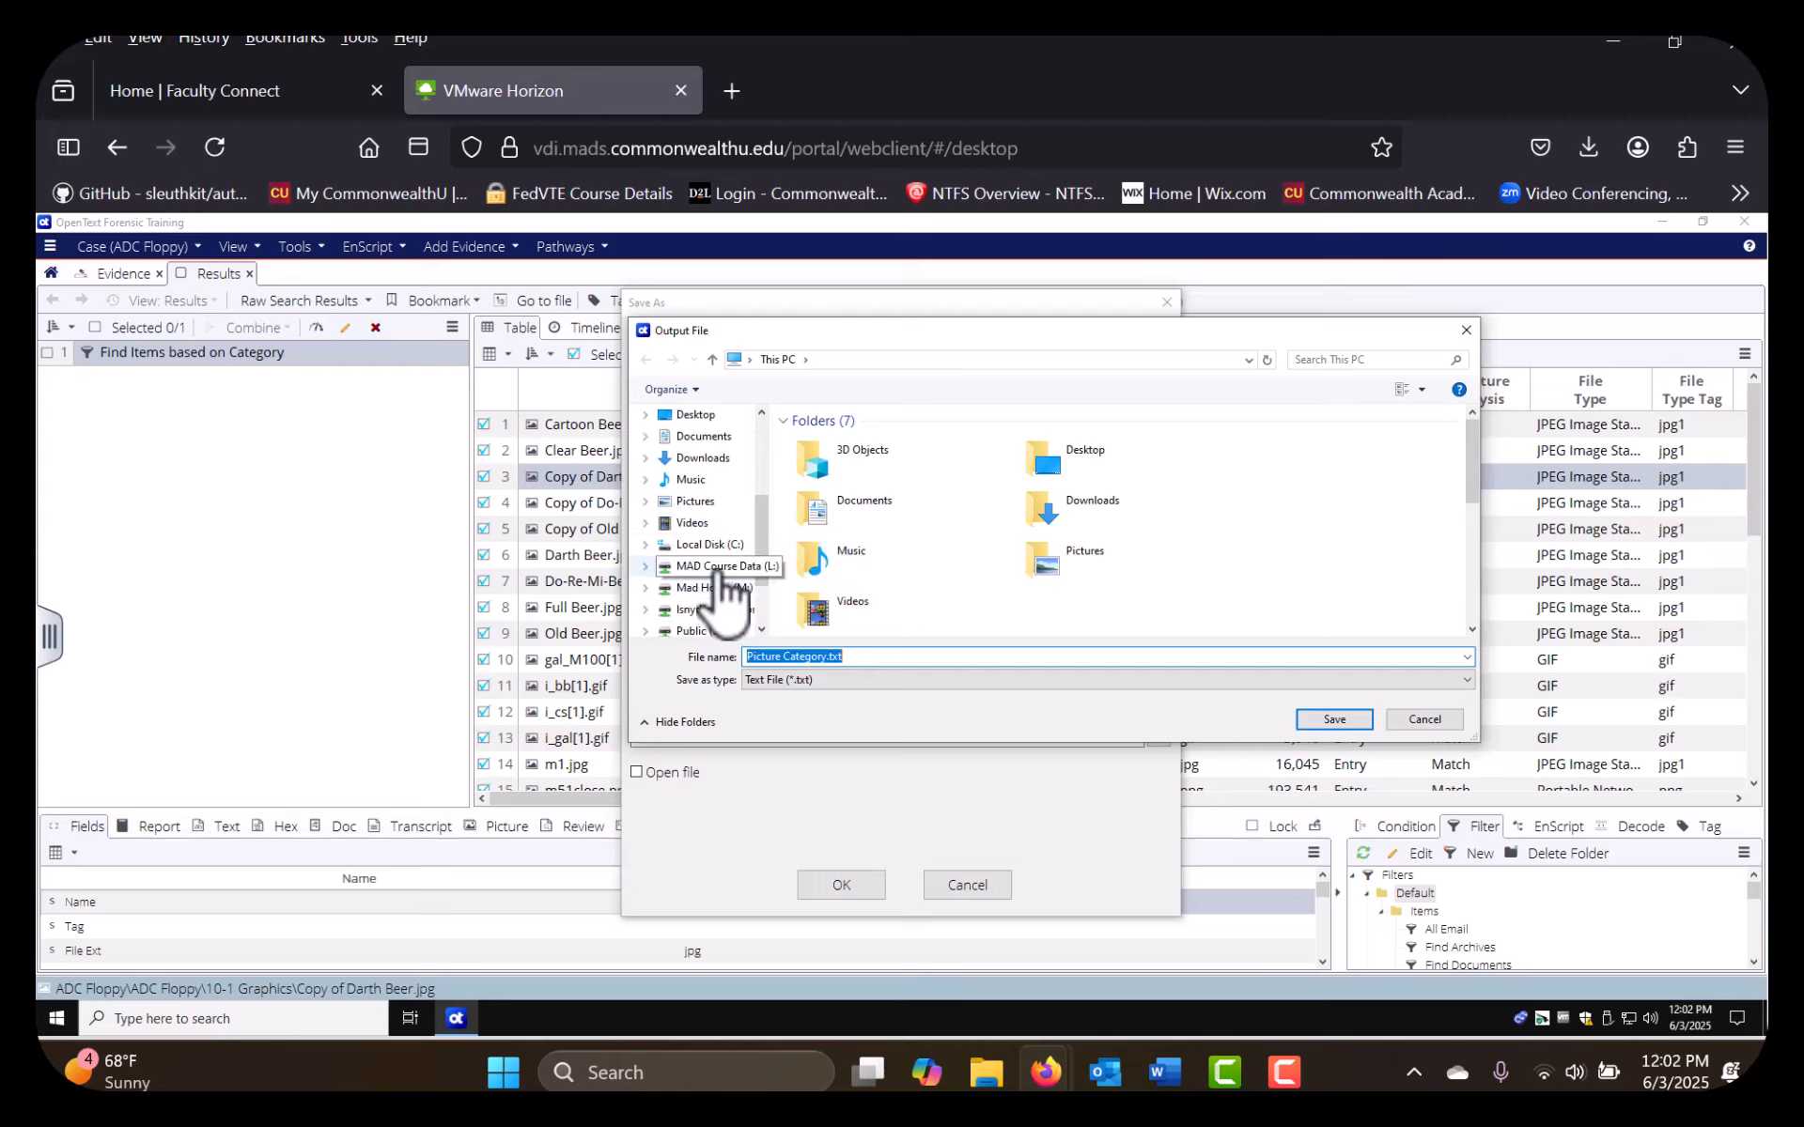
left_click(714, 588)
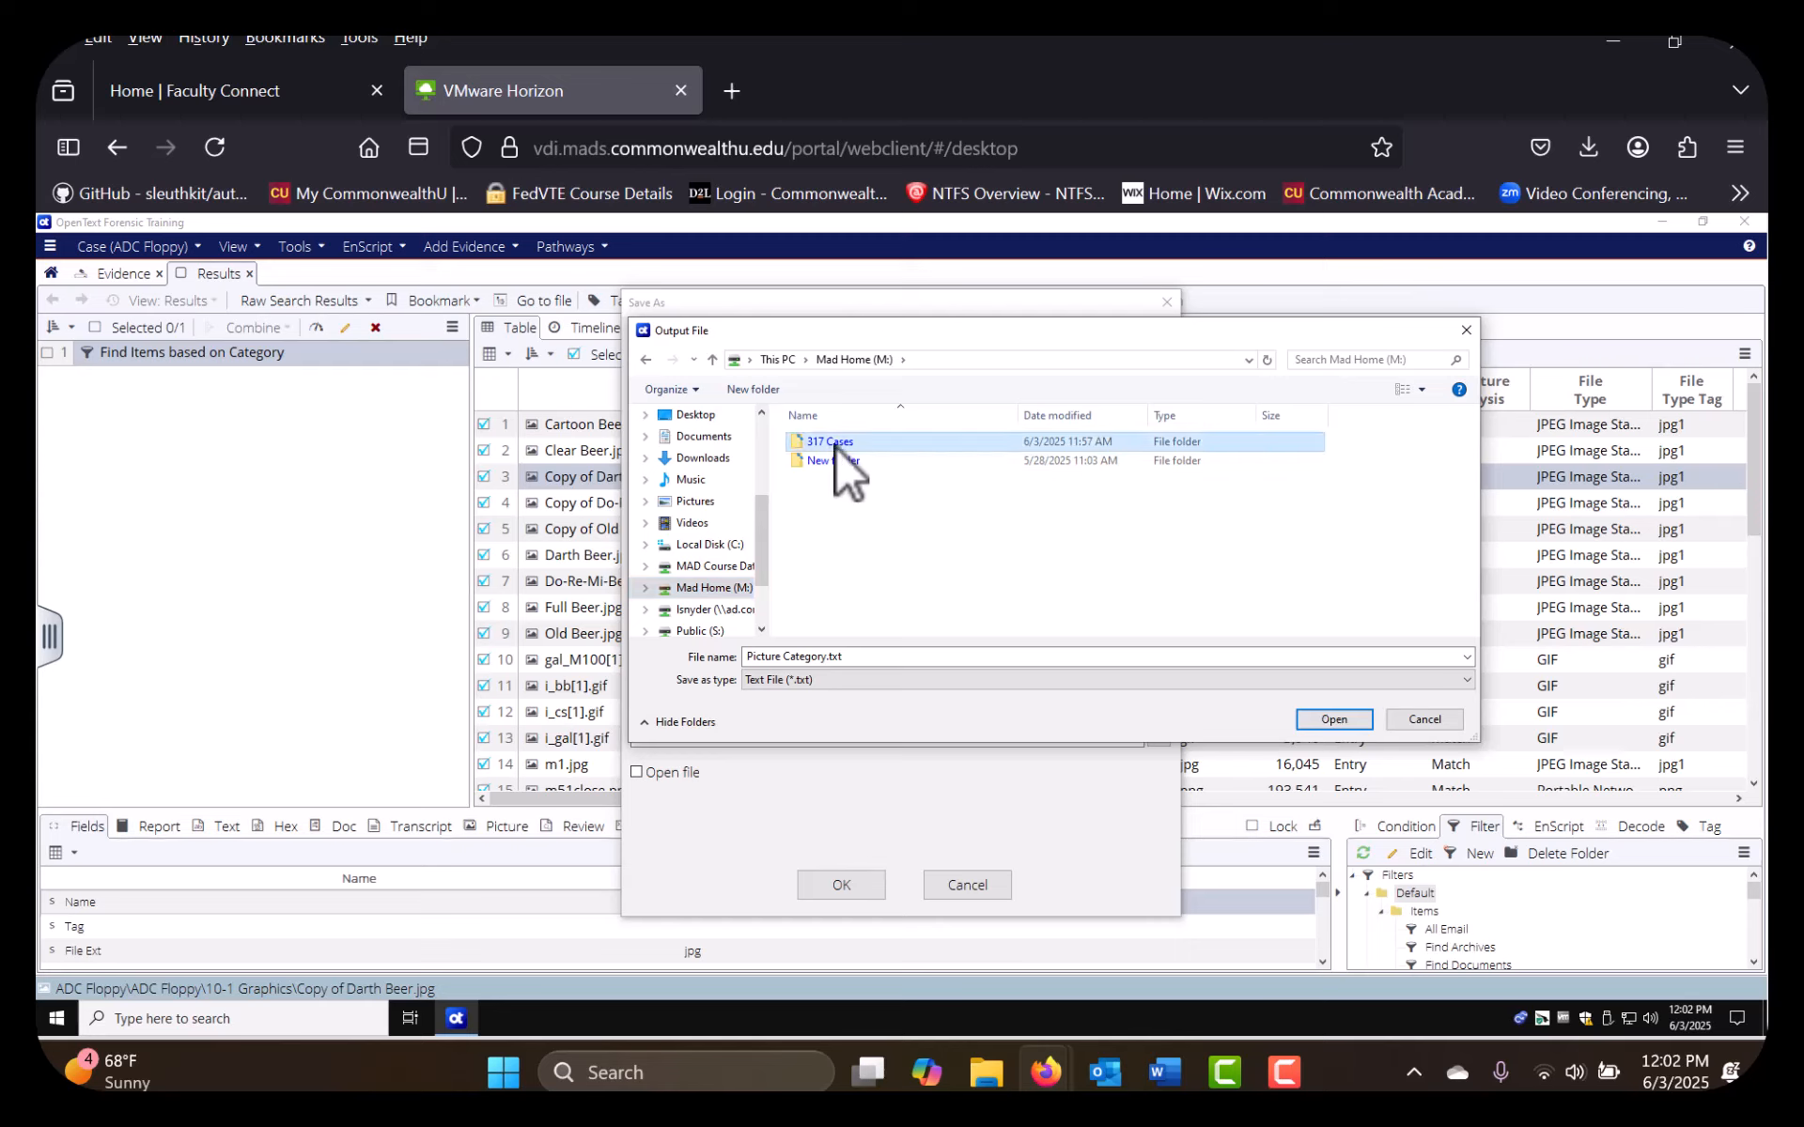
double_click(834, 445)
double_click(836, 445)
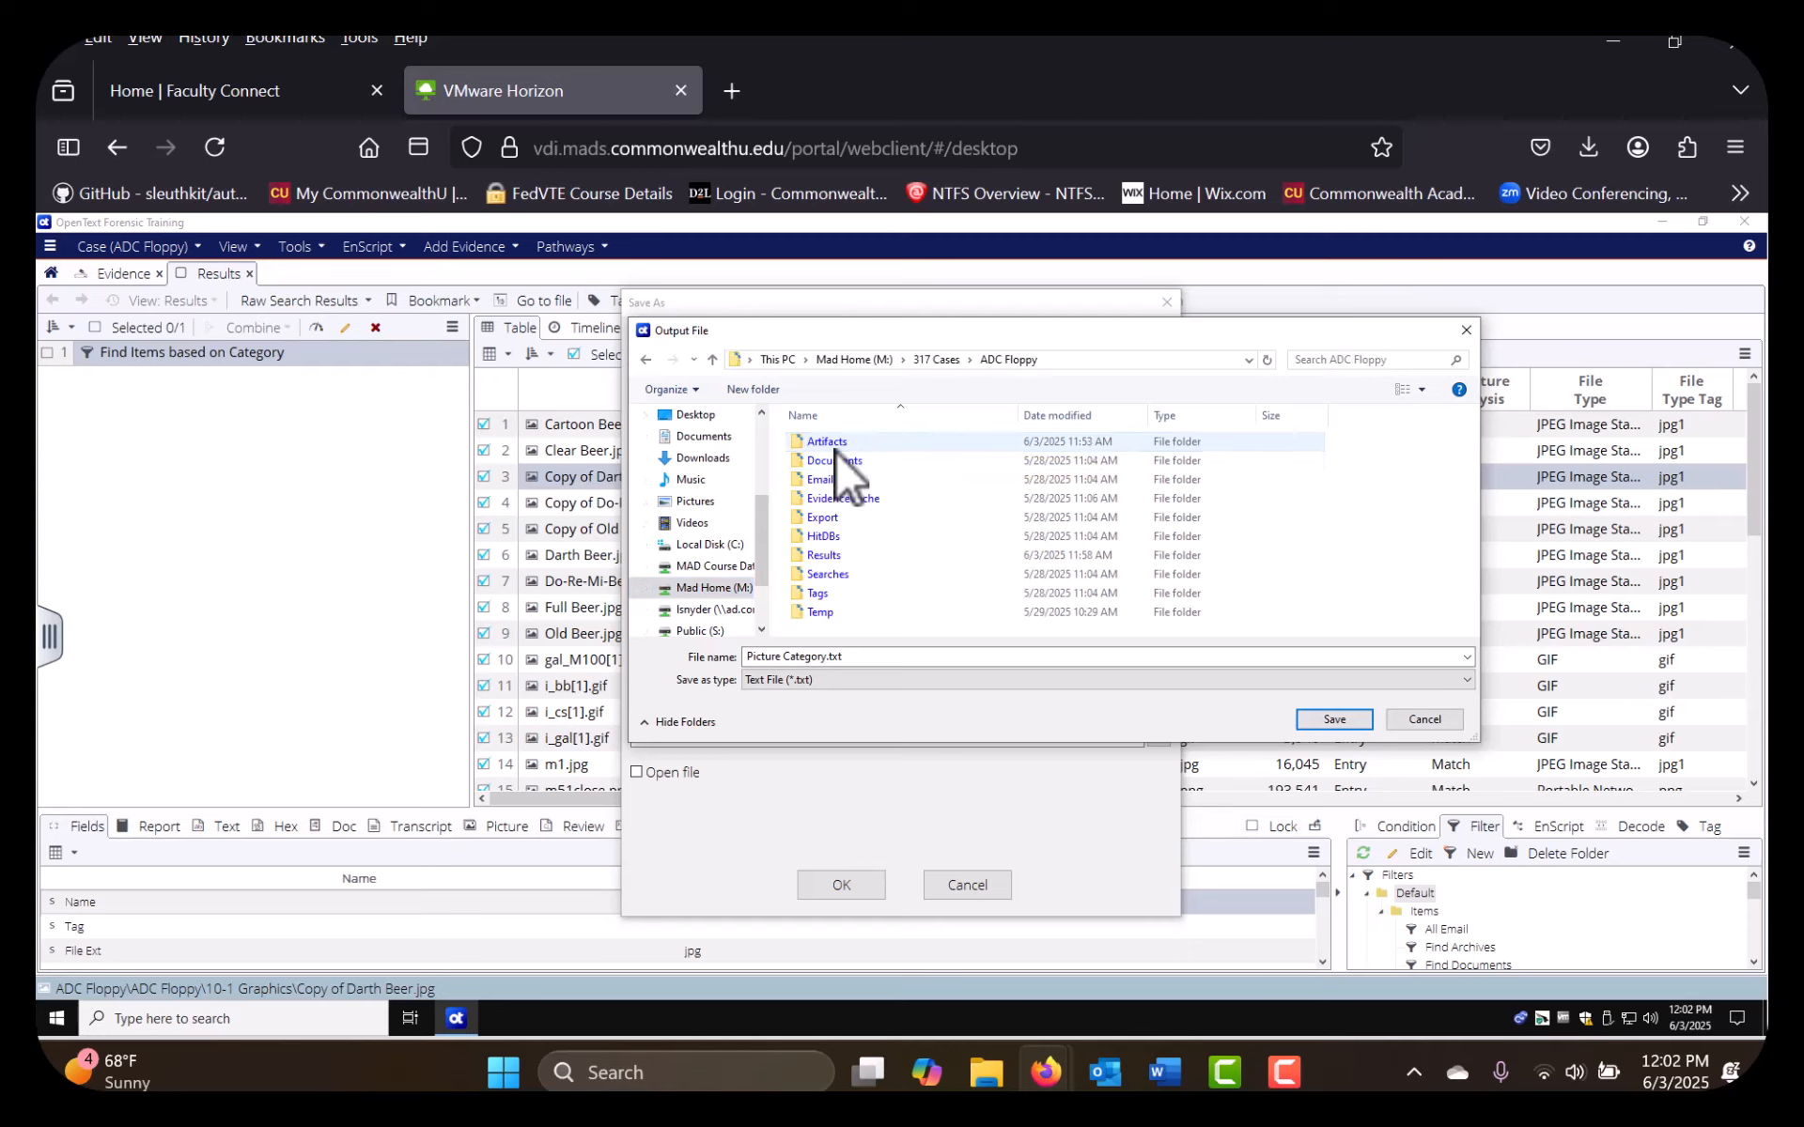
double_click(827, 520)
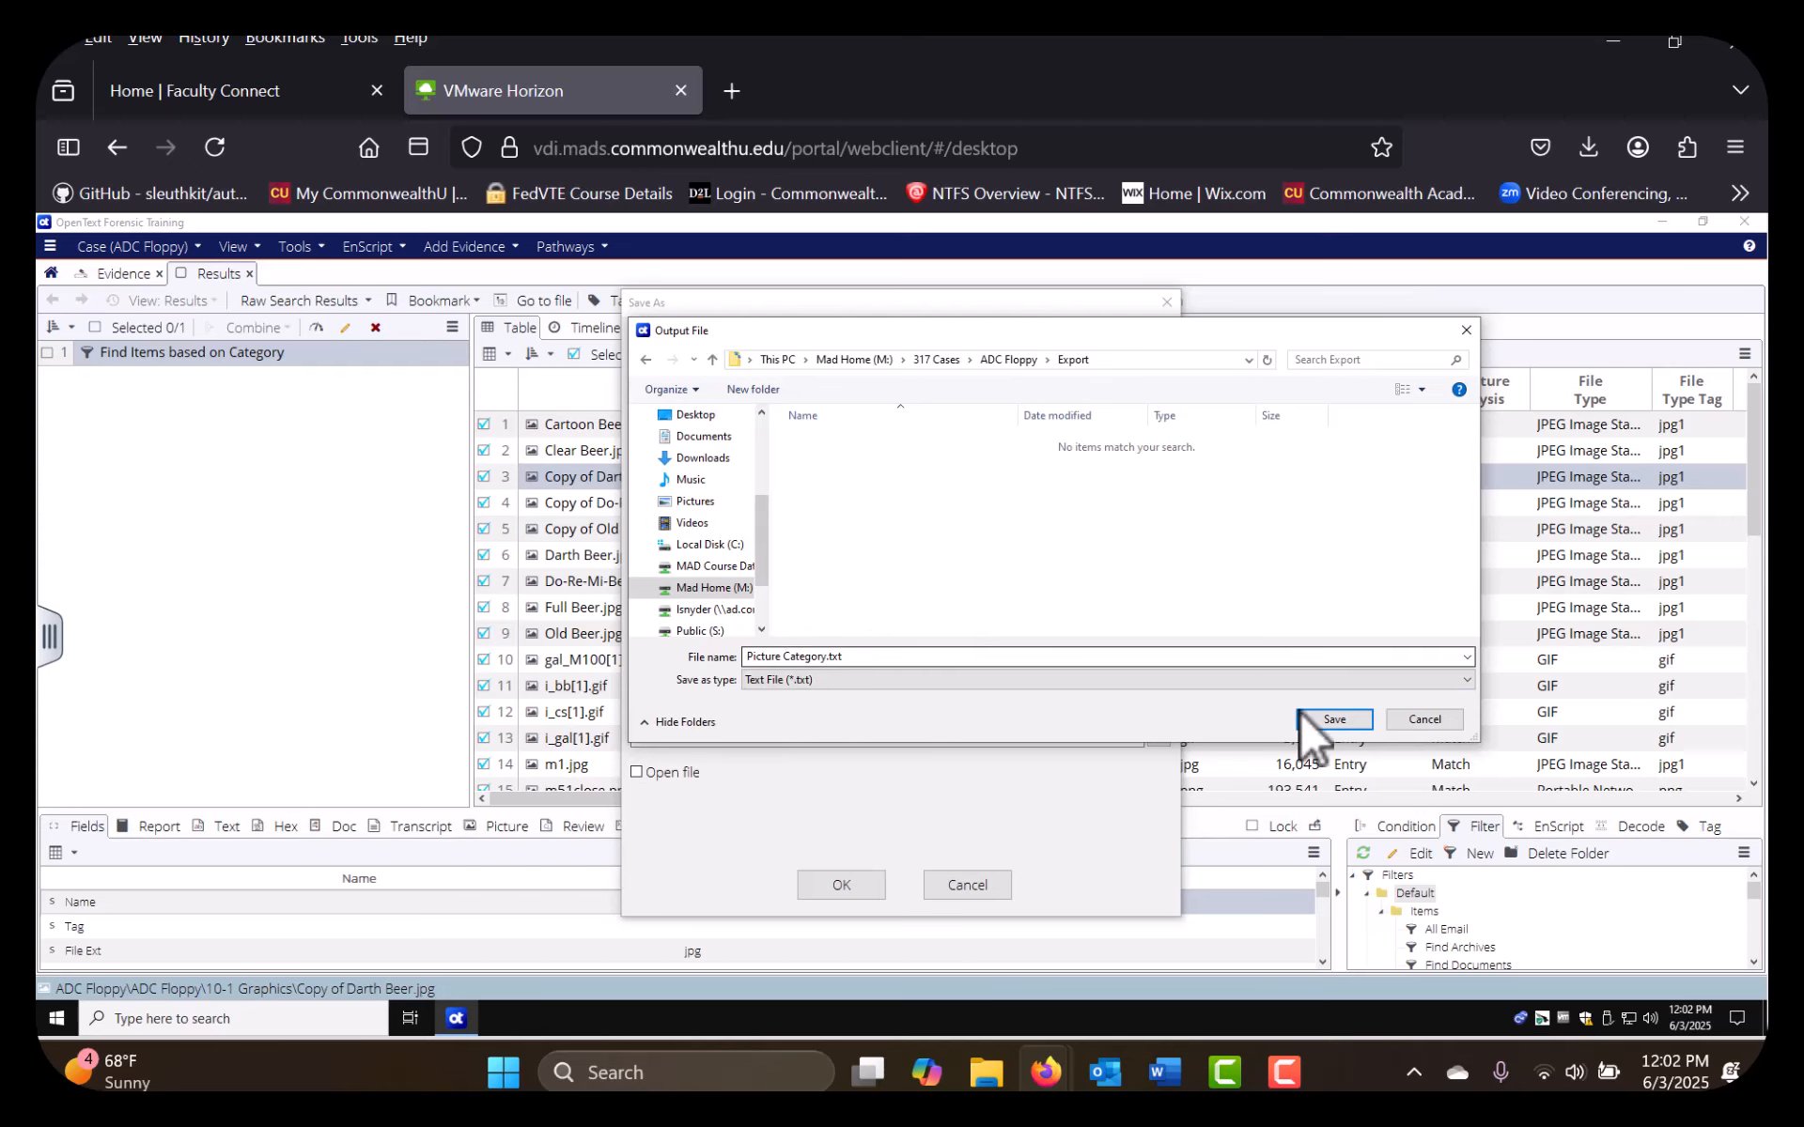
left_click(1332, 718)
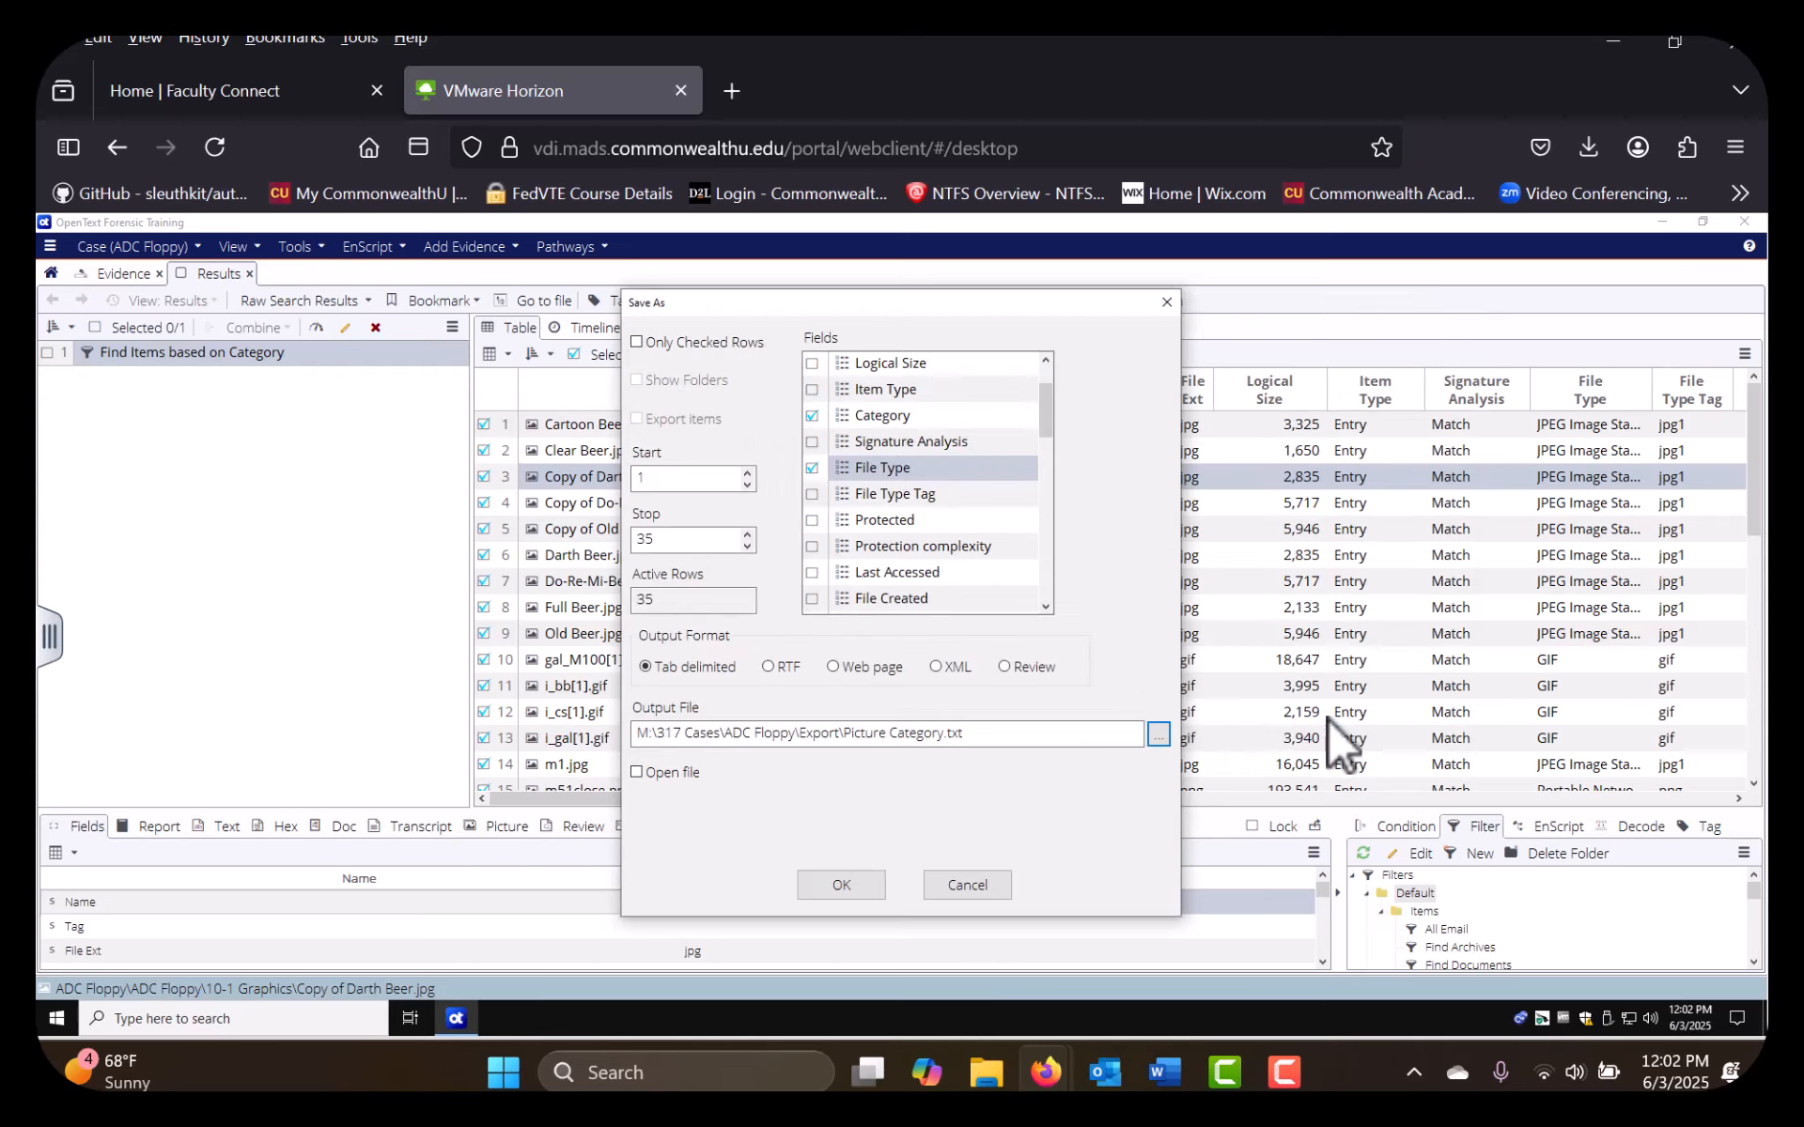
left_click(853, 887)
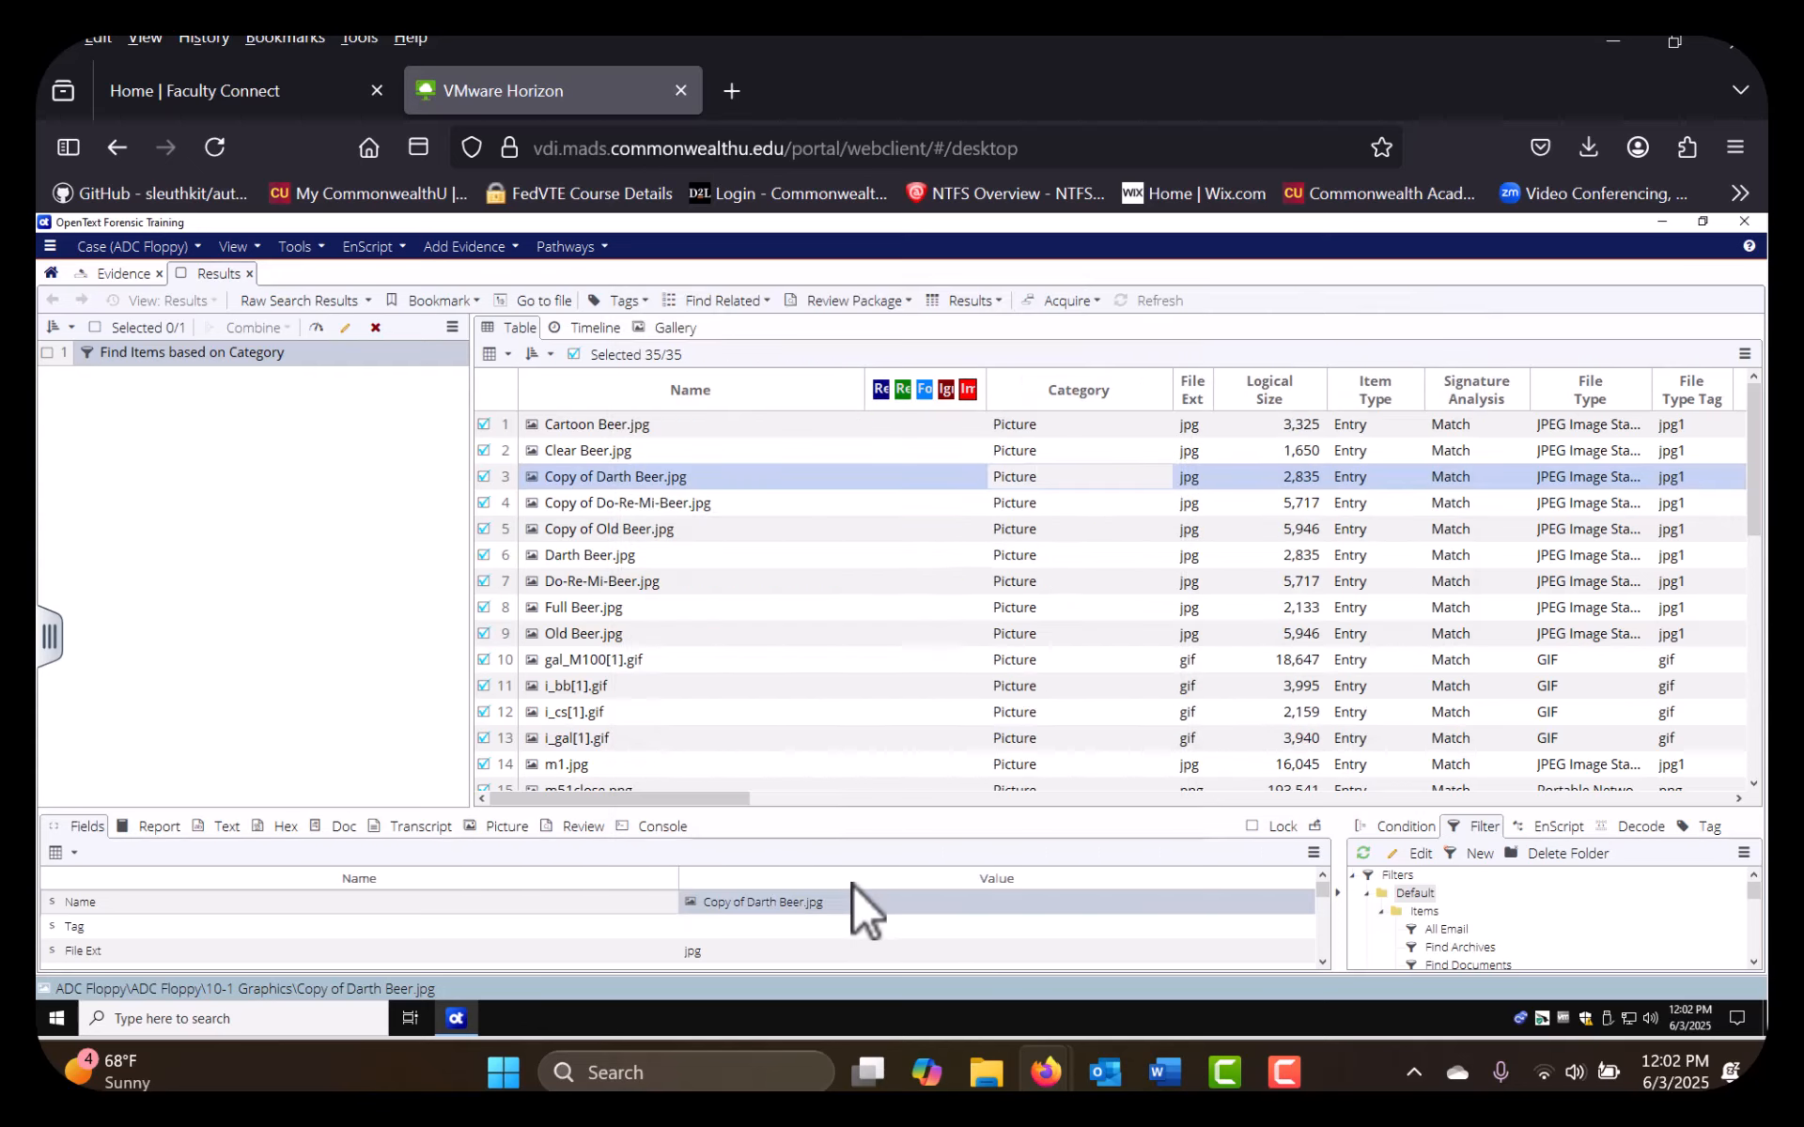
In File Explorer, browse to M:\317 Cases\ADC Floppy\Export and open the exported Picture Category.txt
left_click(241, 1022)
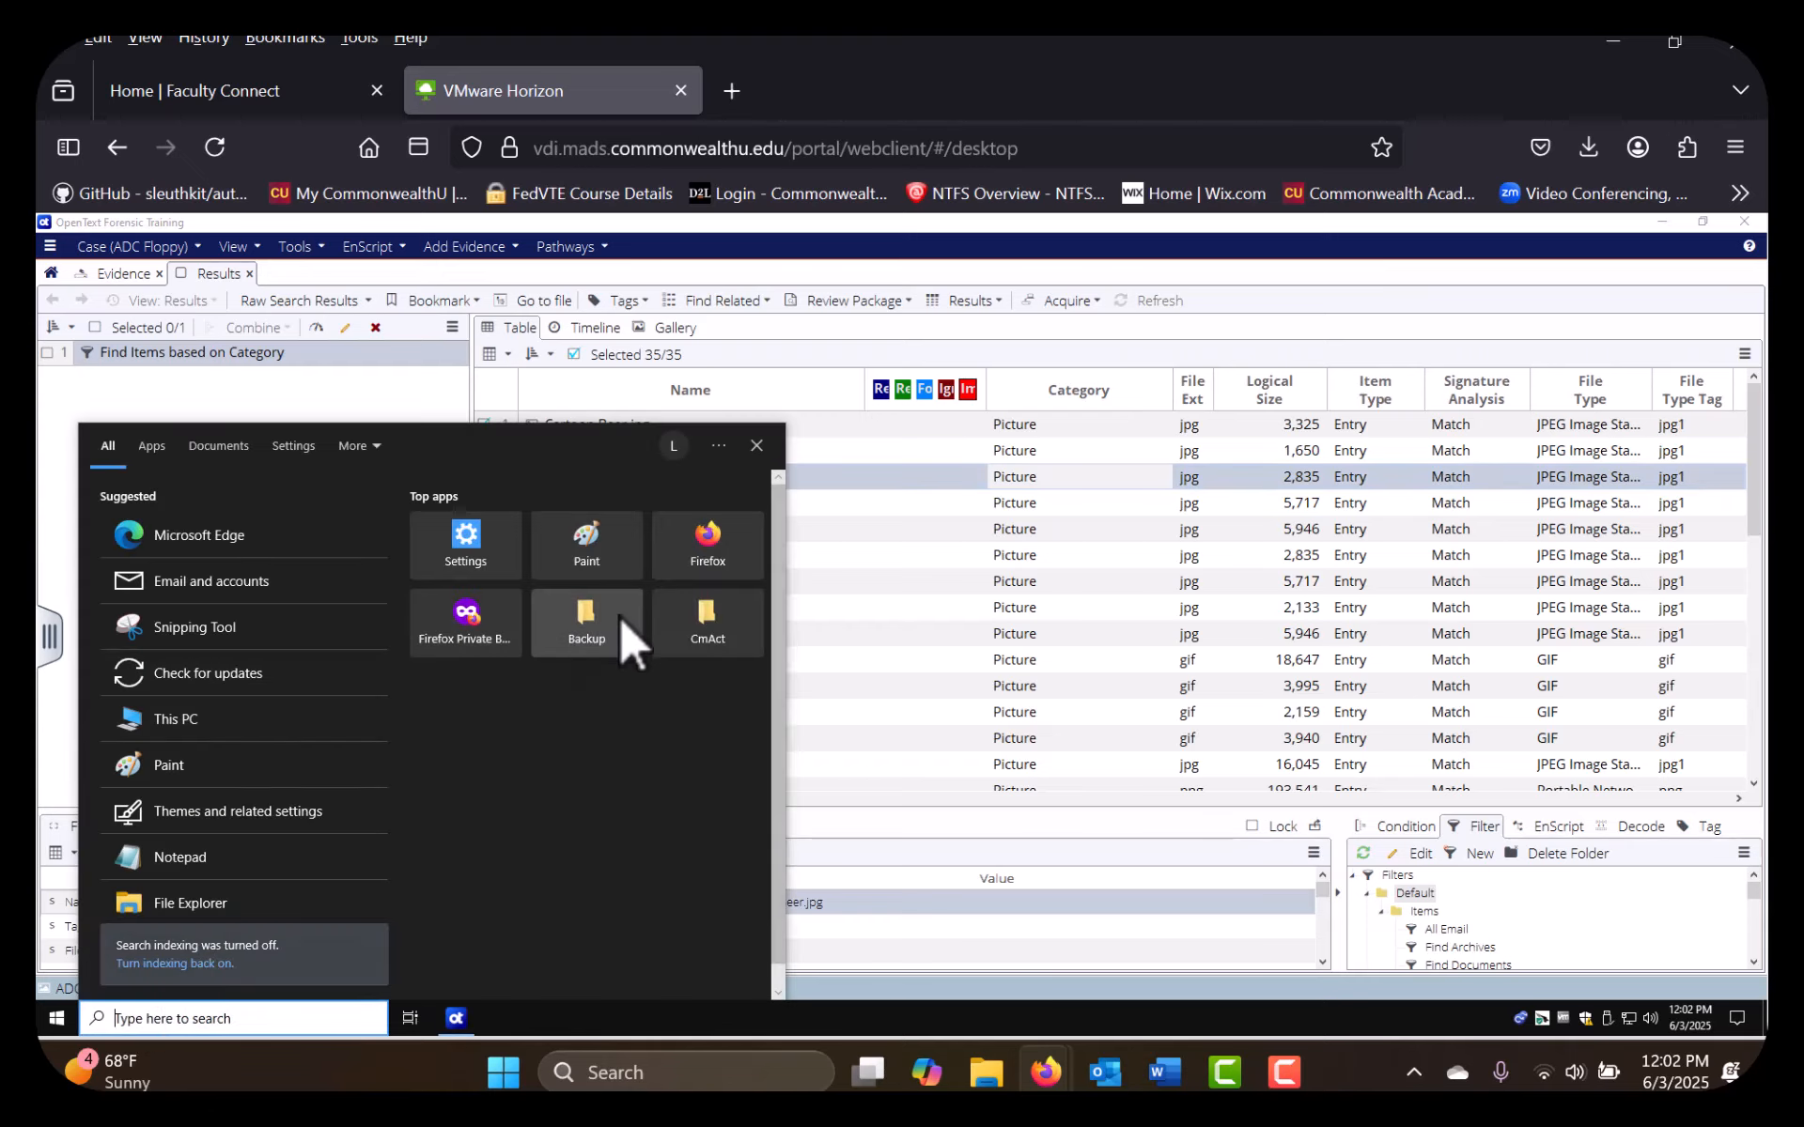
left_click(166, 902)
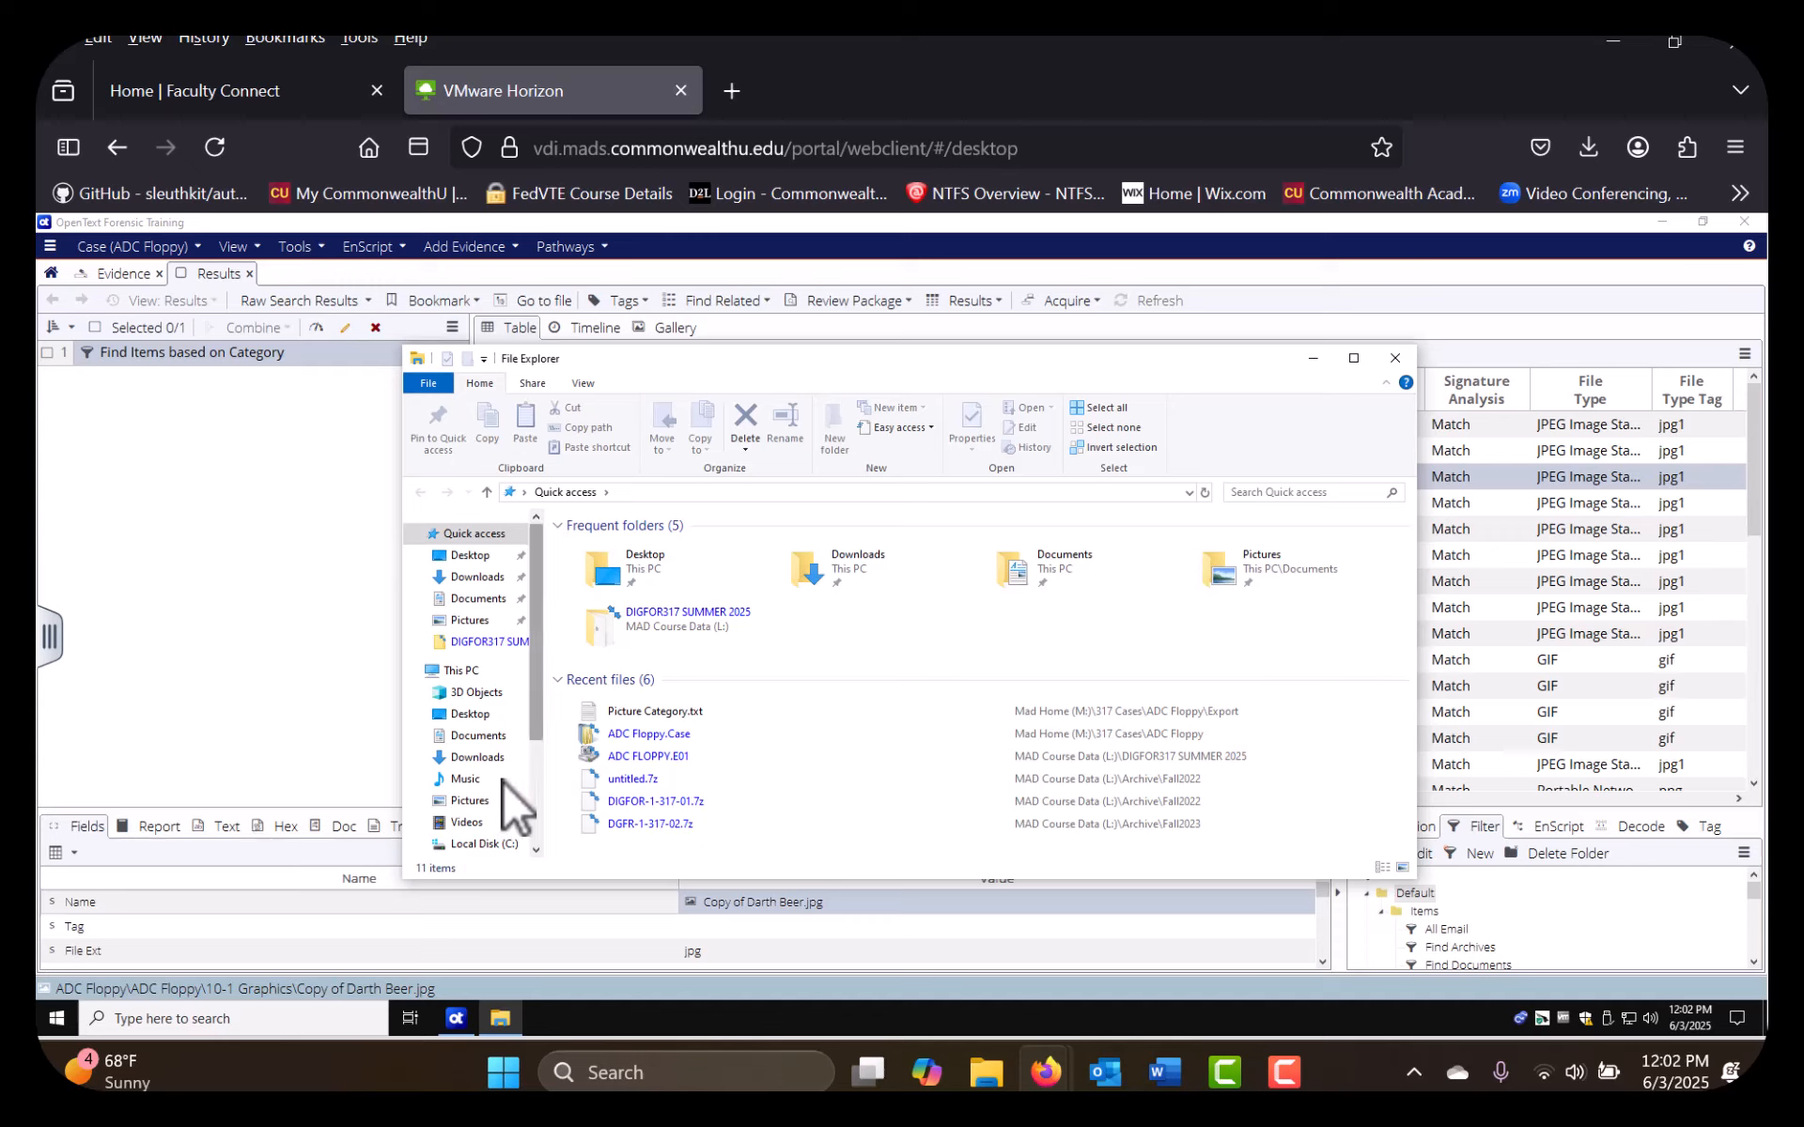
left_click(504, 844)
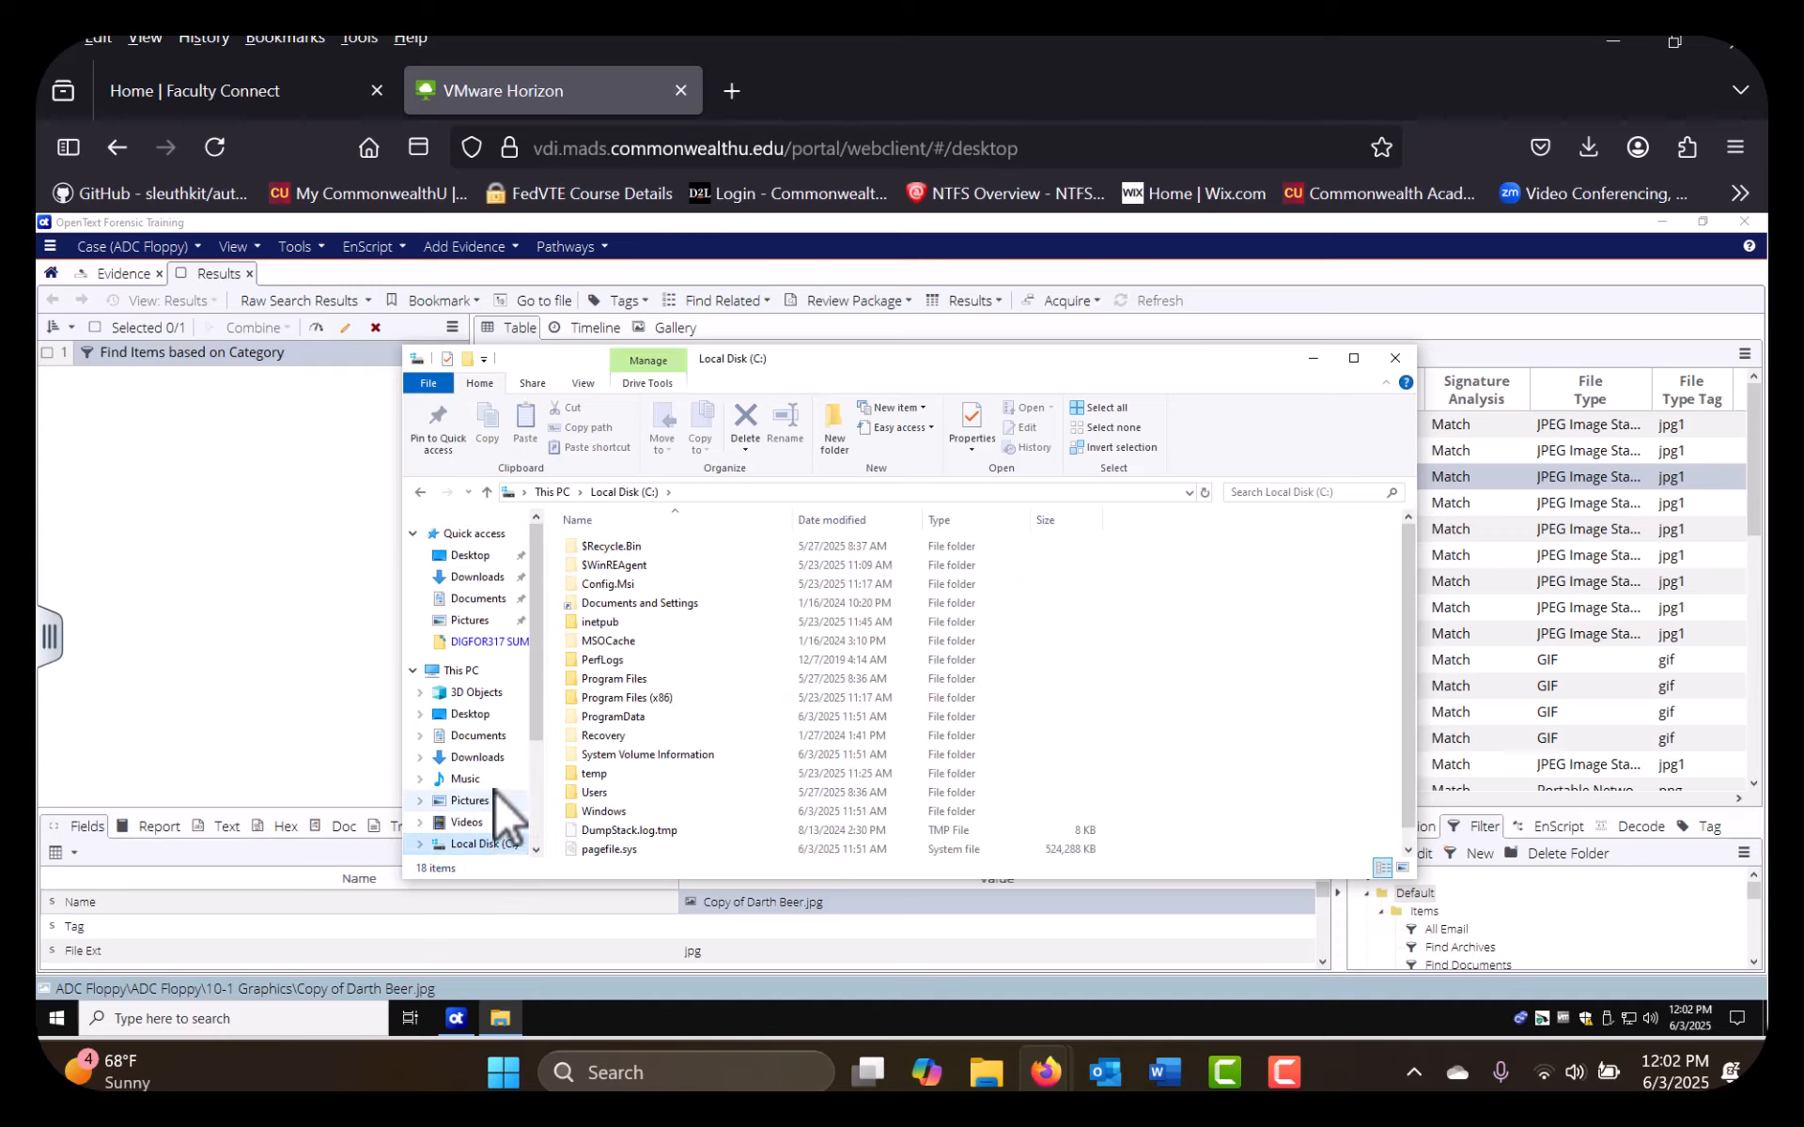
left_click(494, 829)
left_click(499, 851)
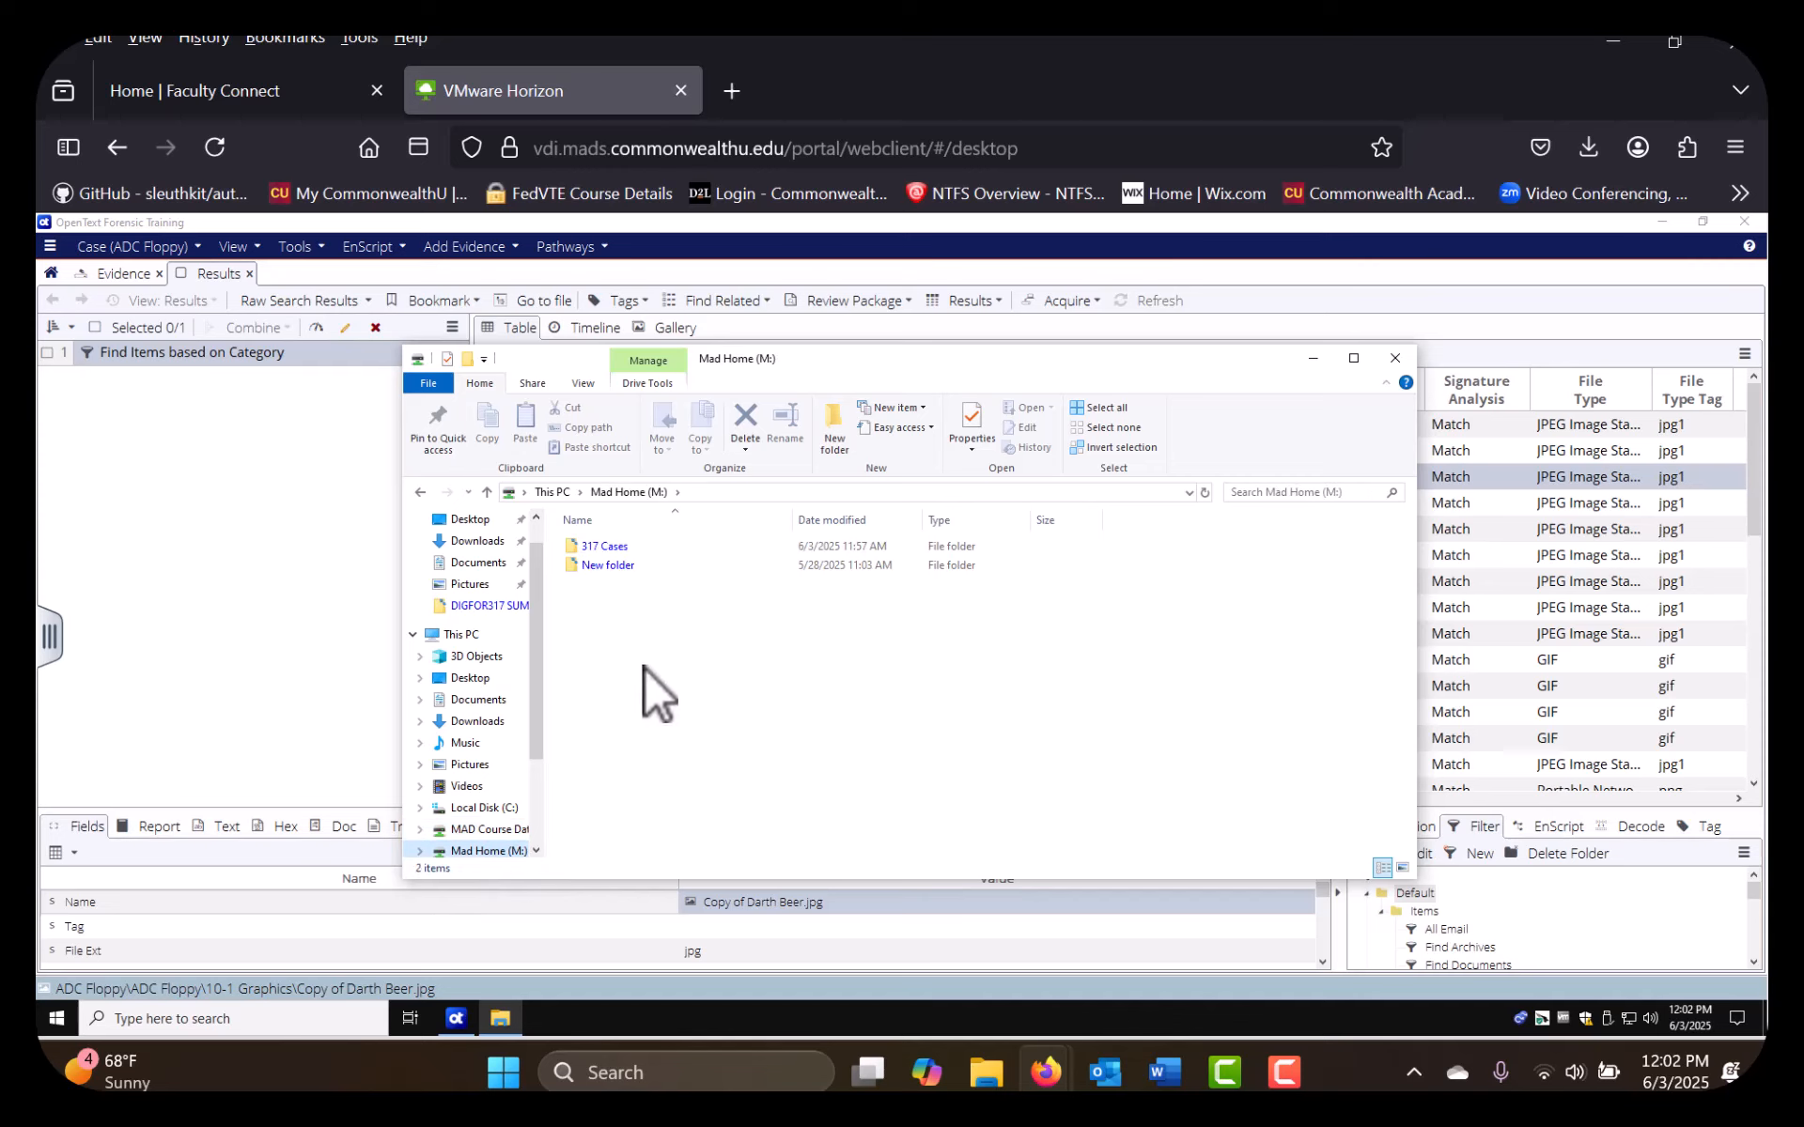
double_click(583, 547)
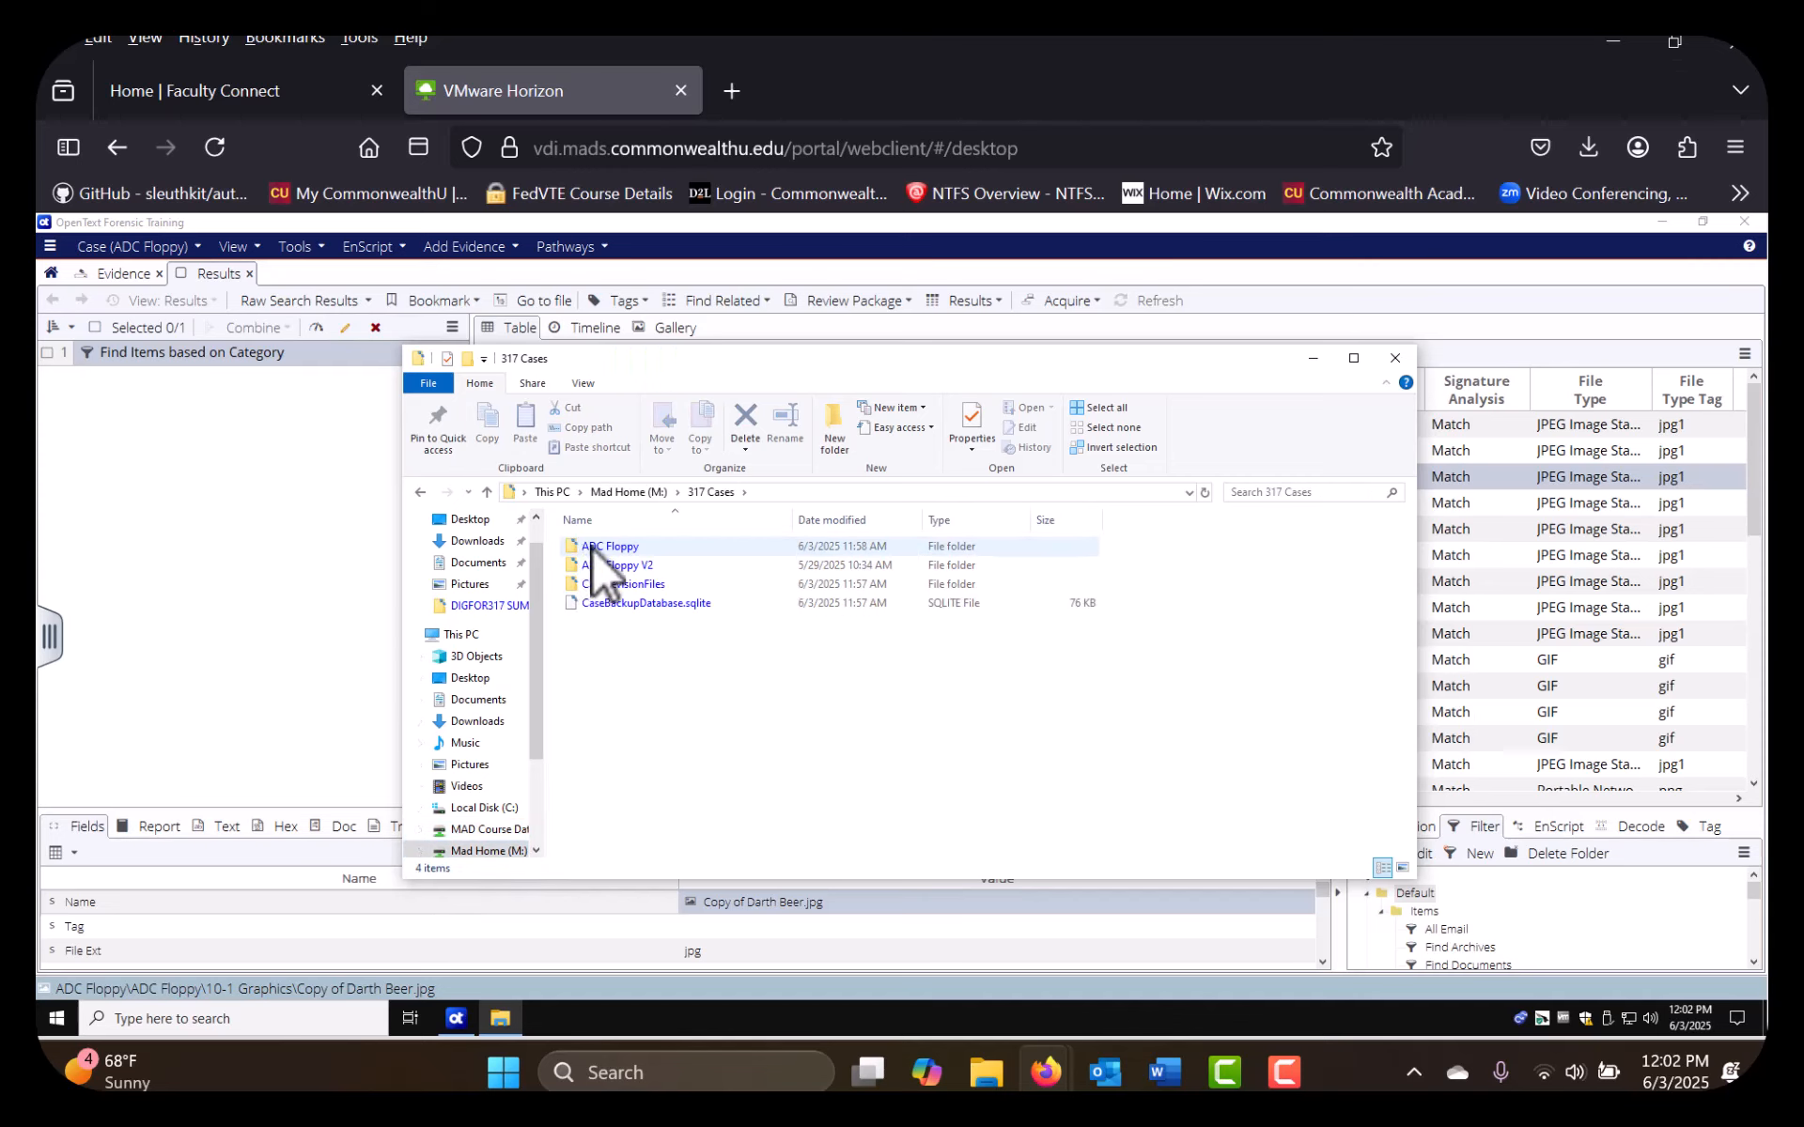
double_click(590, 546)
double_click(600, 624)
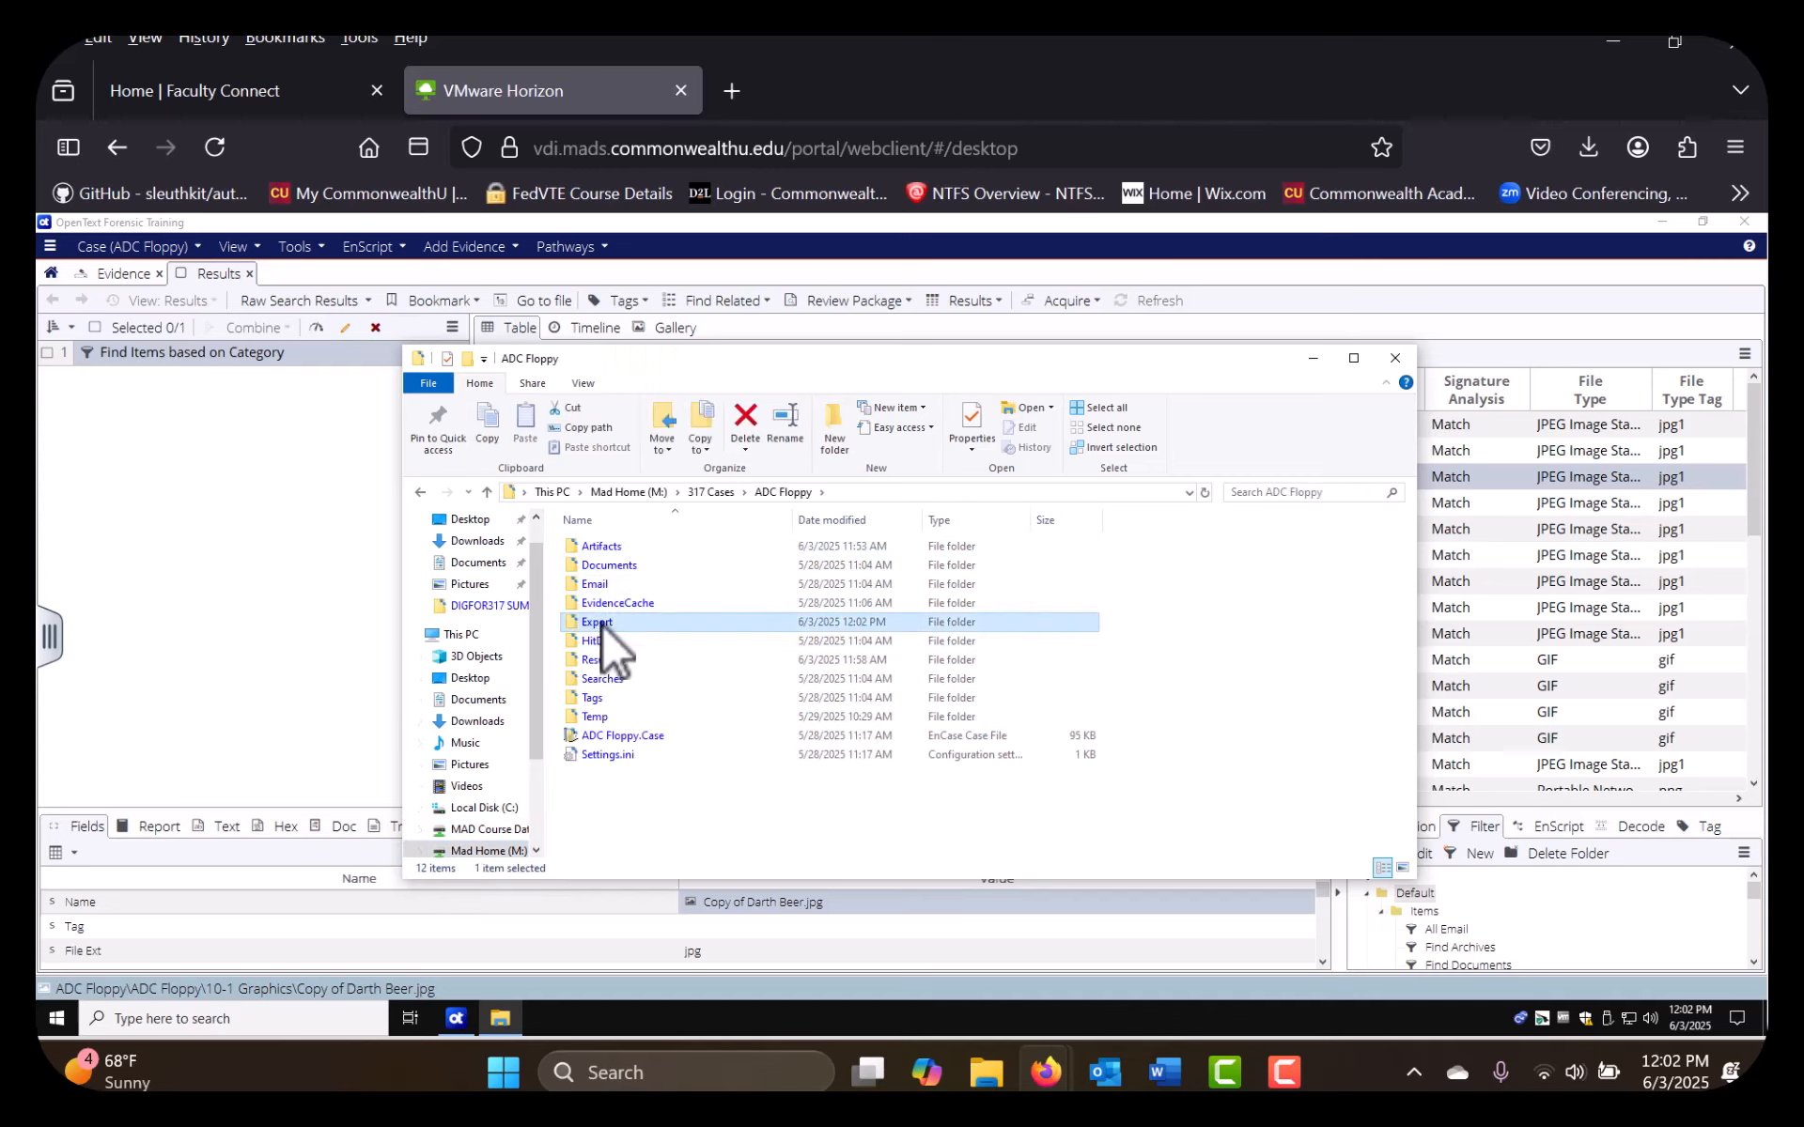
double_click(605, 549)
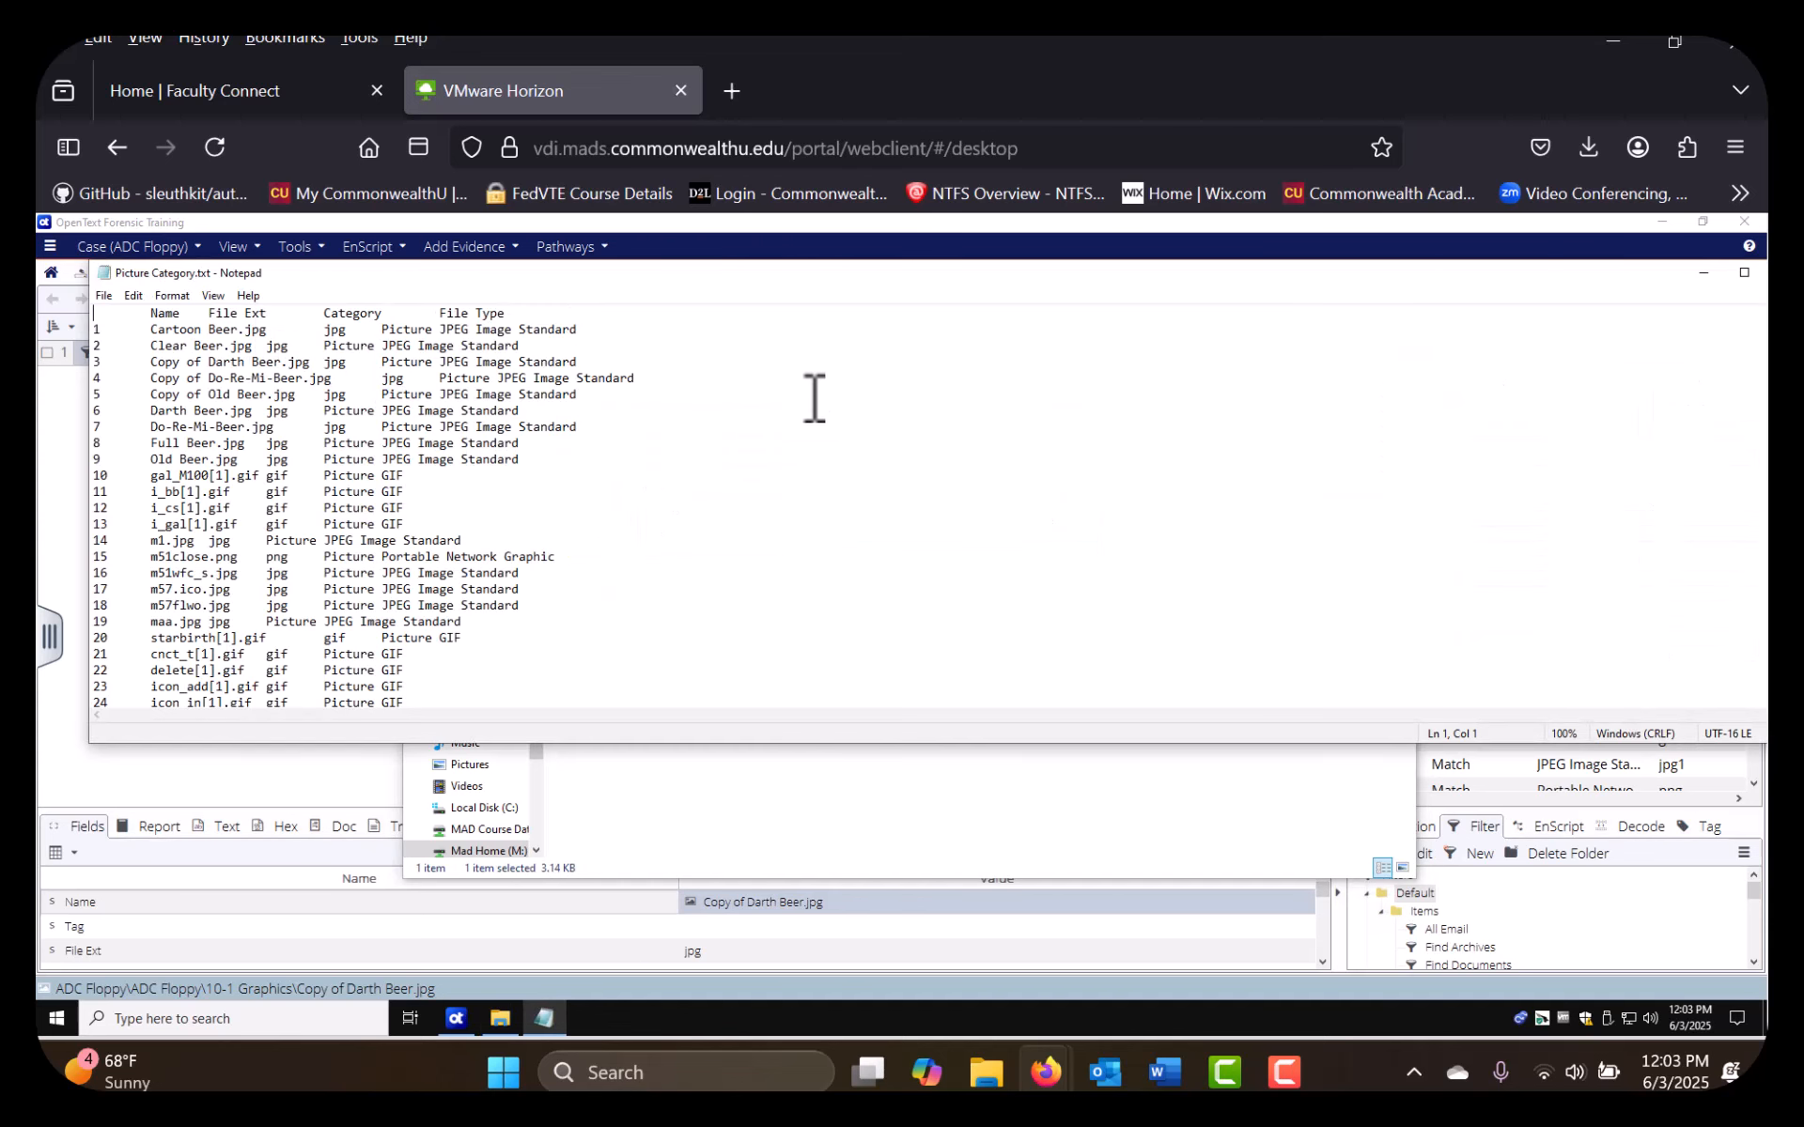
Save a copy of the text file in the Export folder as Picture Category.xls with the All Files type
left_click(104, 295)
left_click(139, 394)
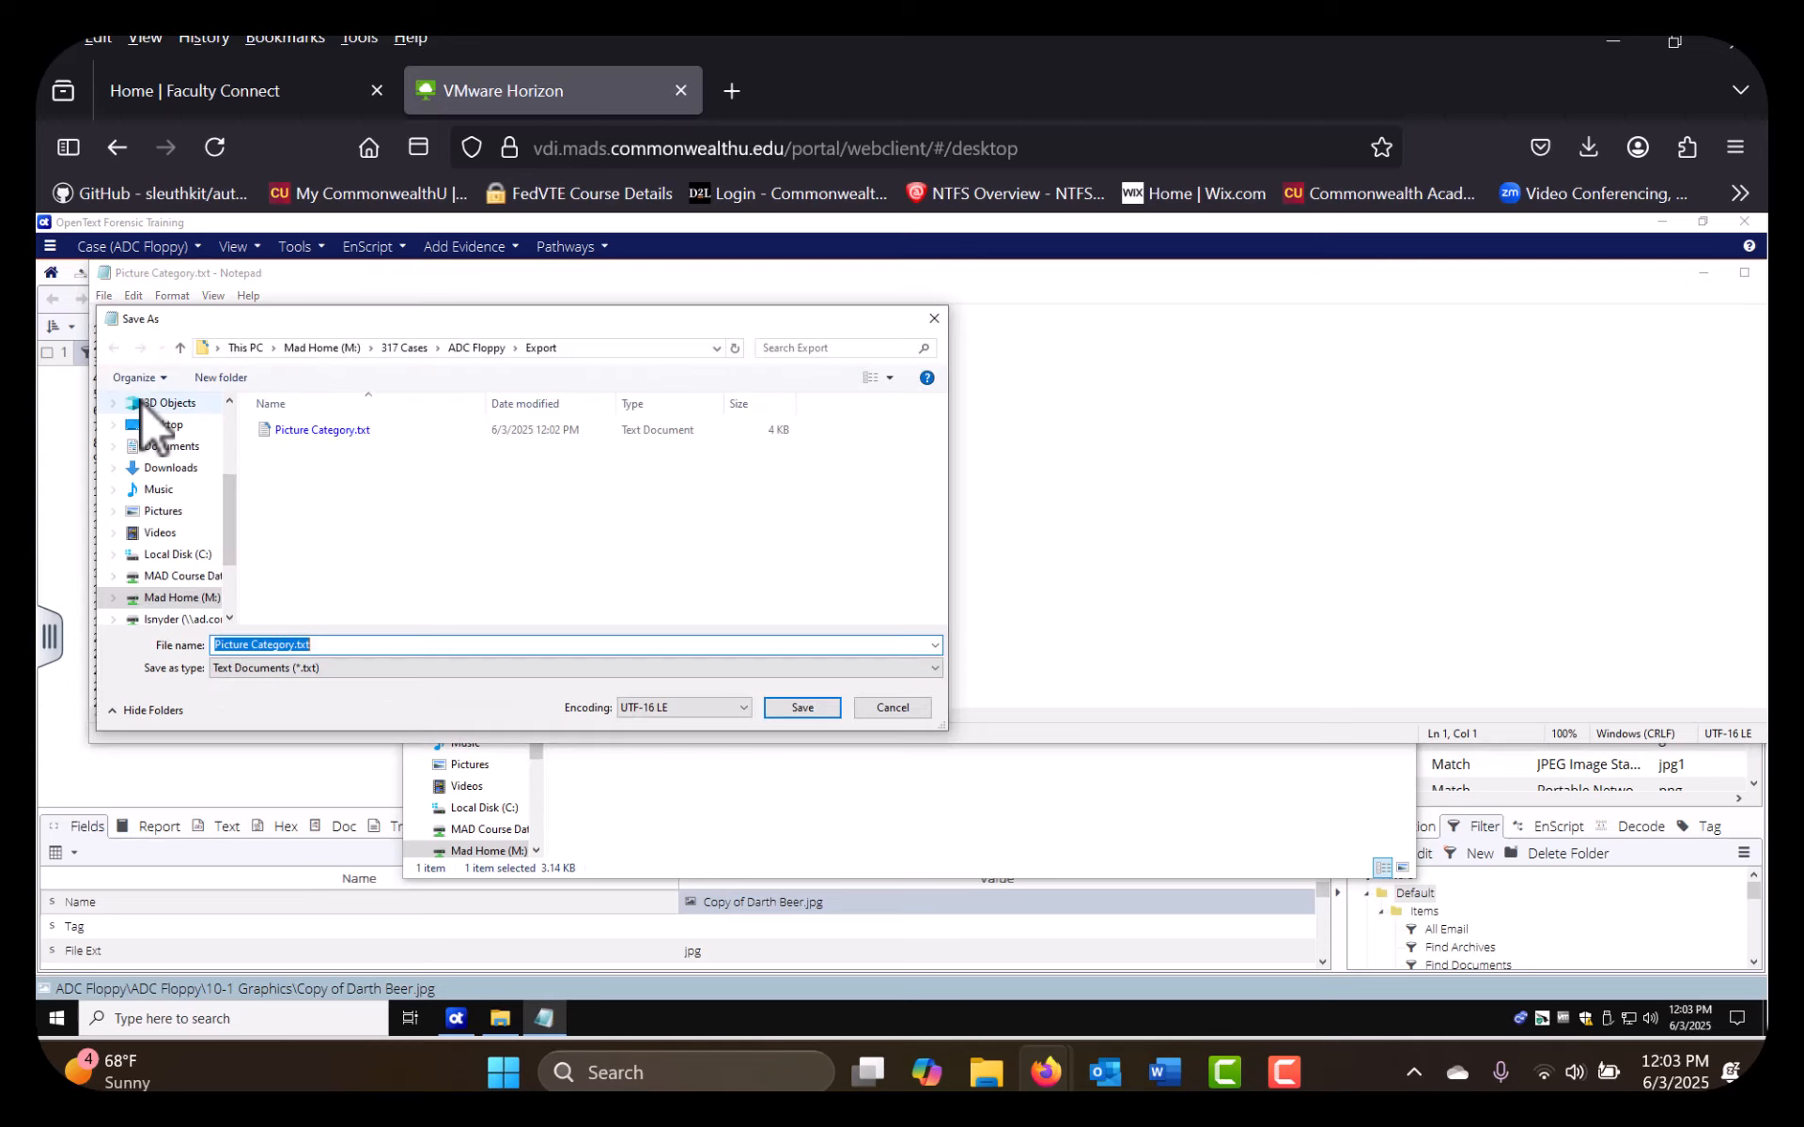
left_click(374, 643)
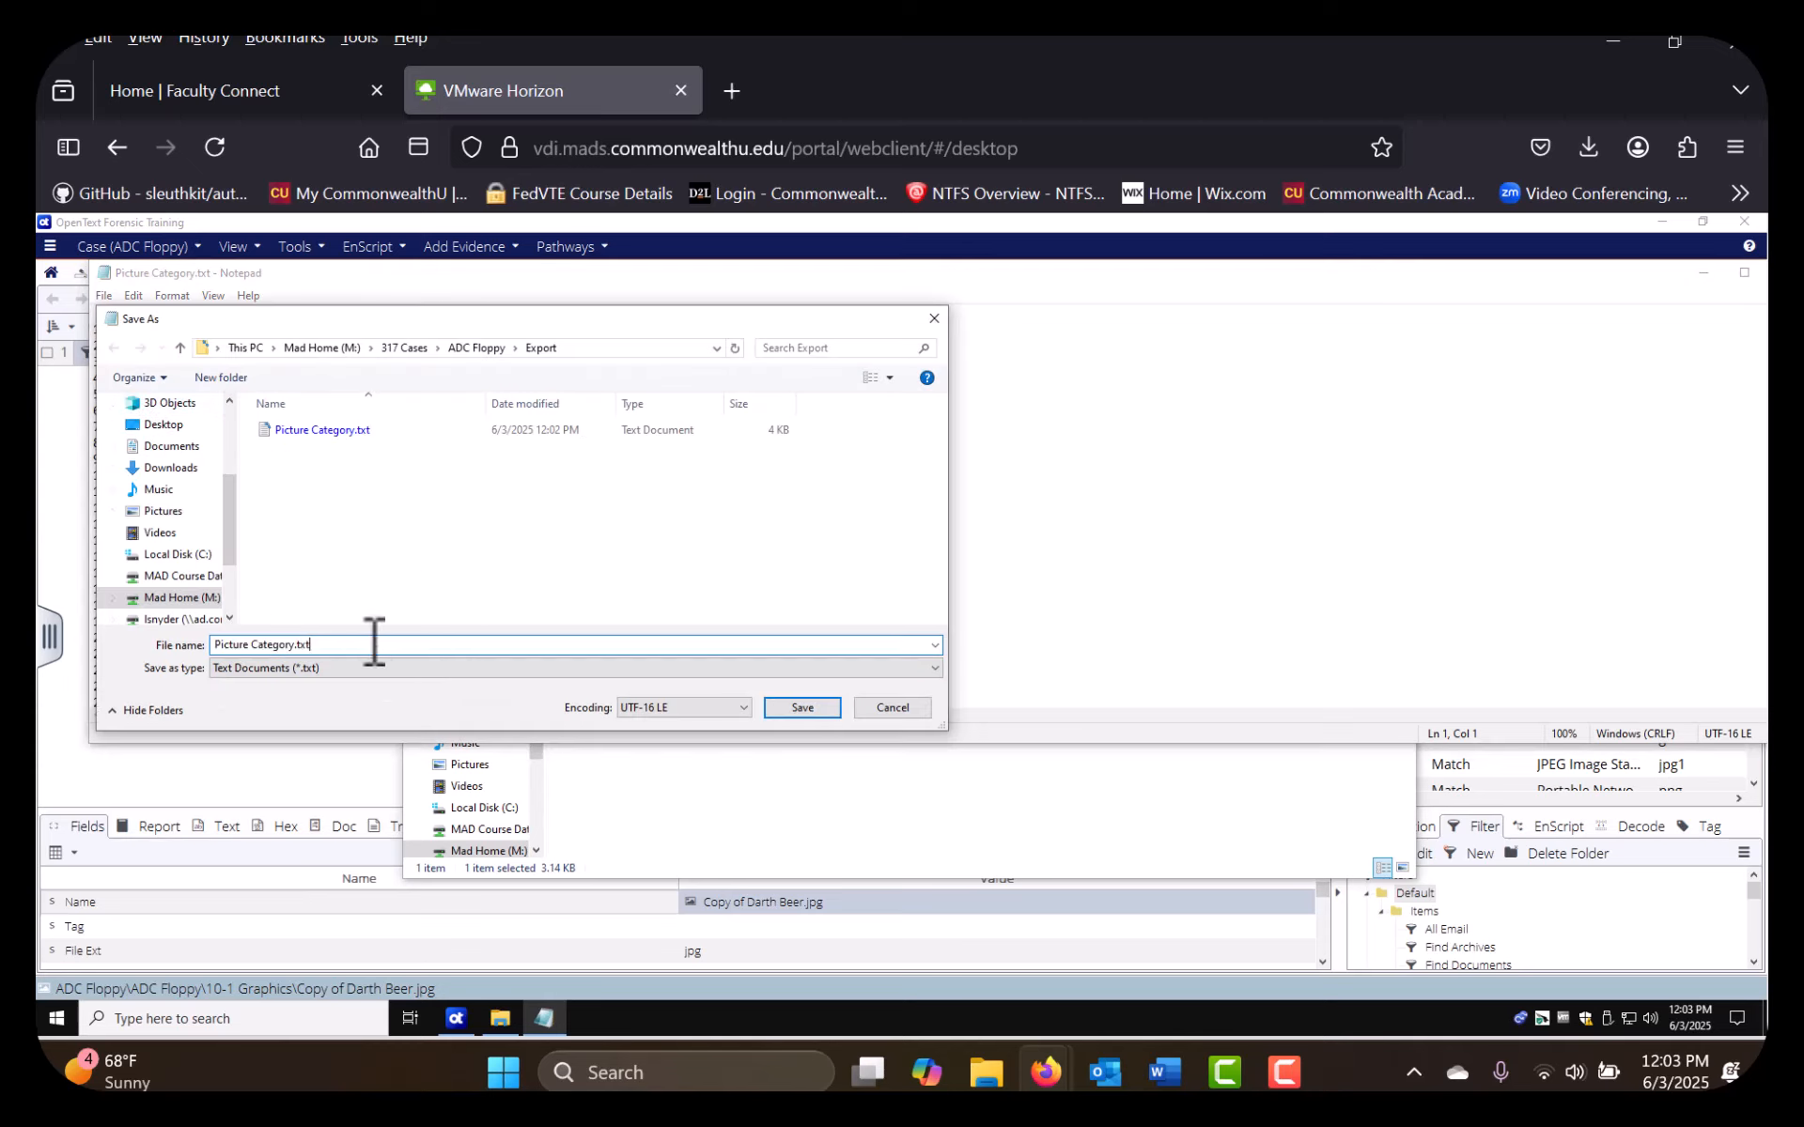
key("BackSpace")
key("BackSpace")
key("BackSpace")
type("e")
key("BackSpace")
type("xls")
left_click(424, 669)
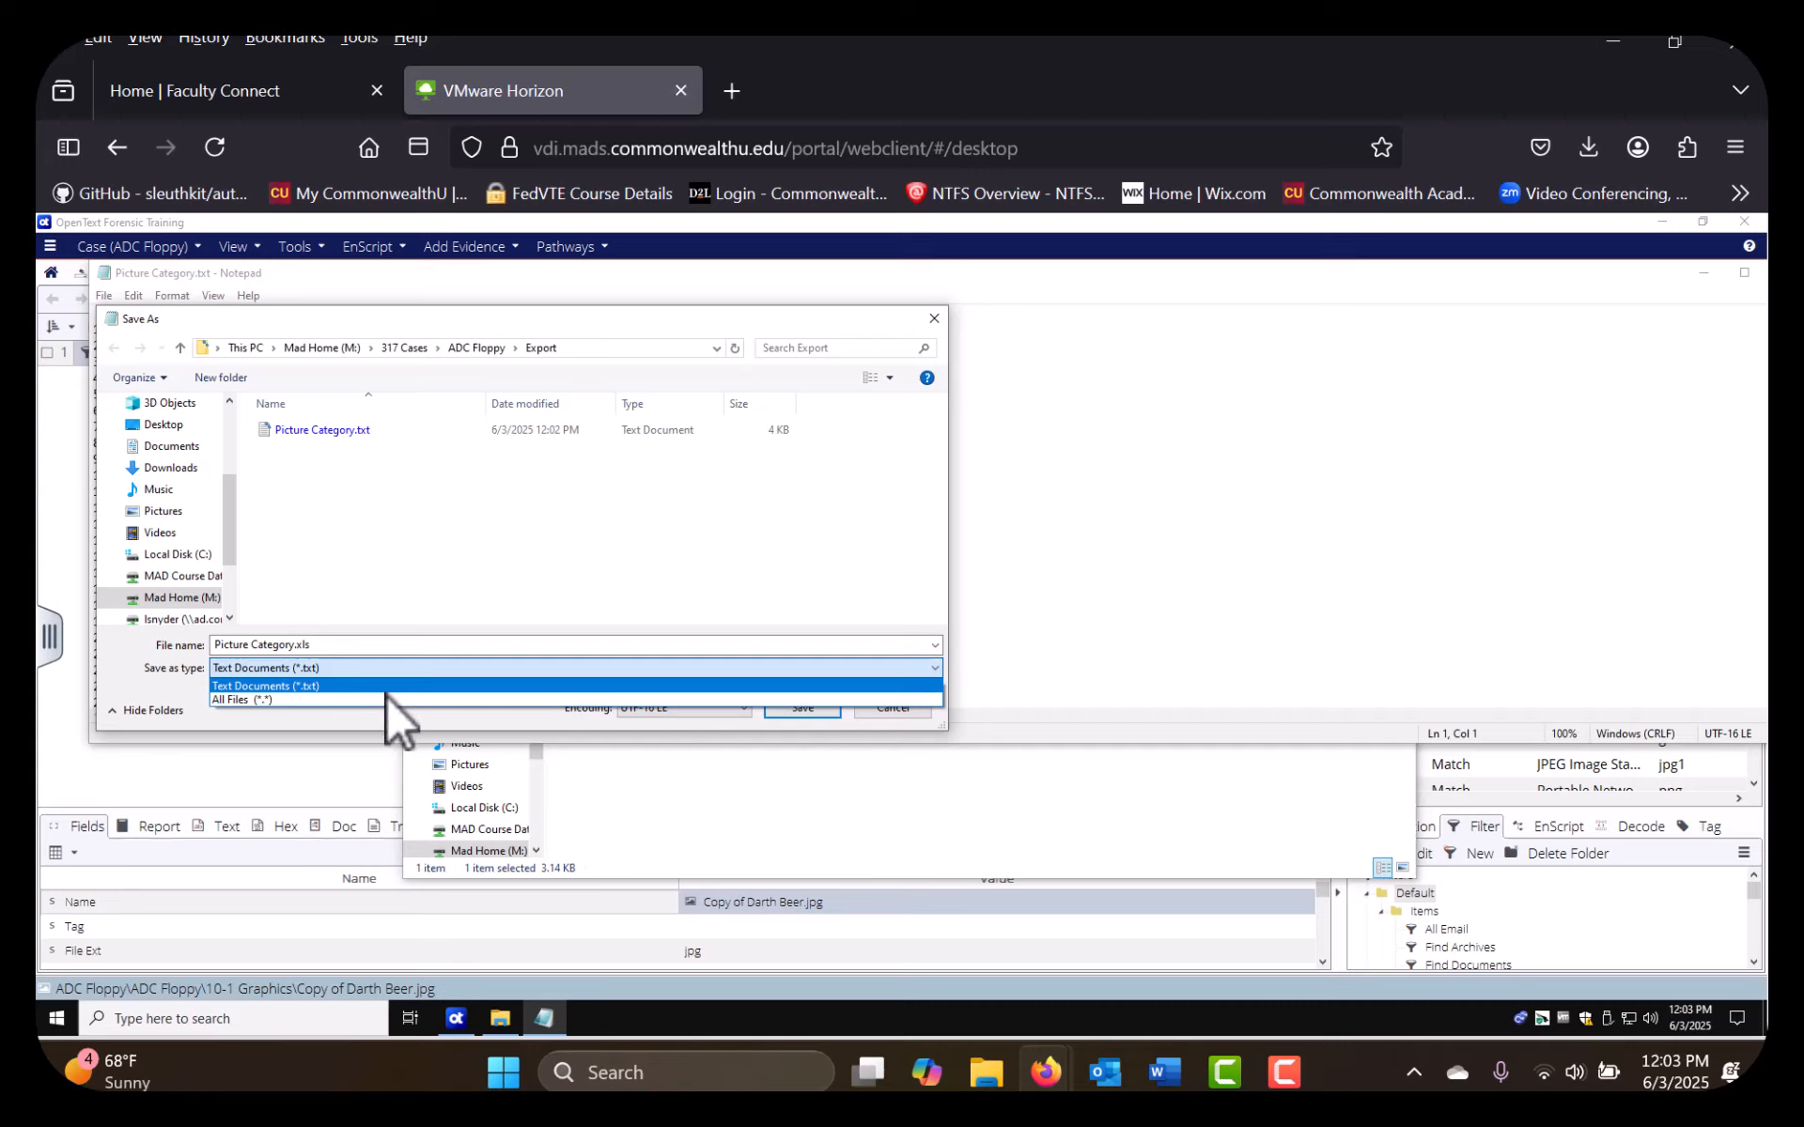
left_click(404, 697)
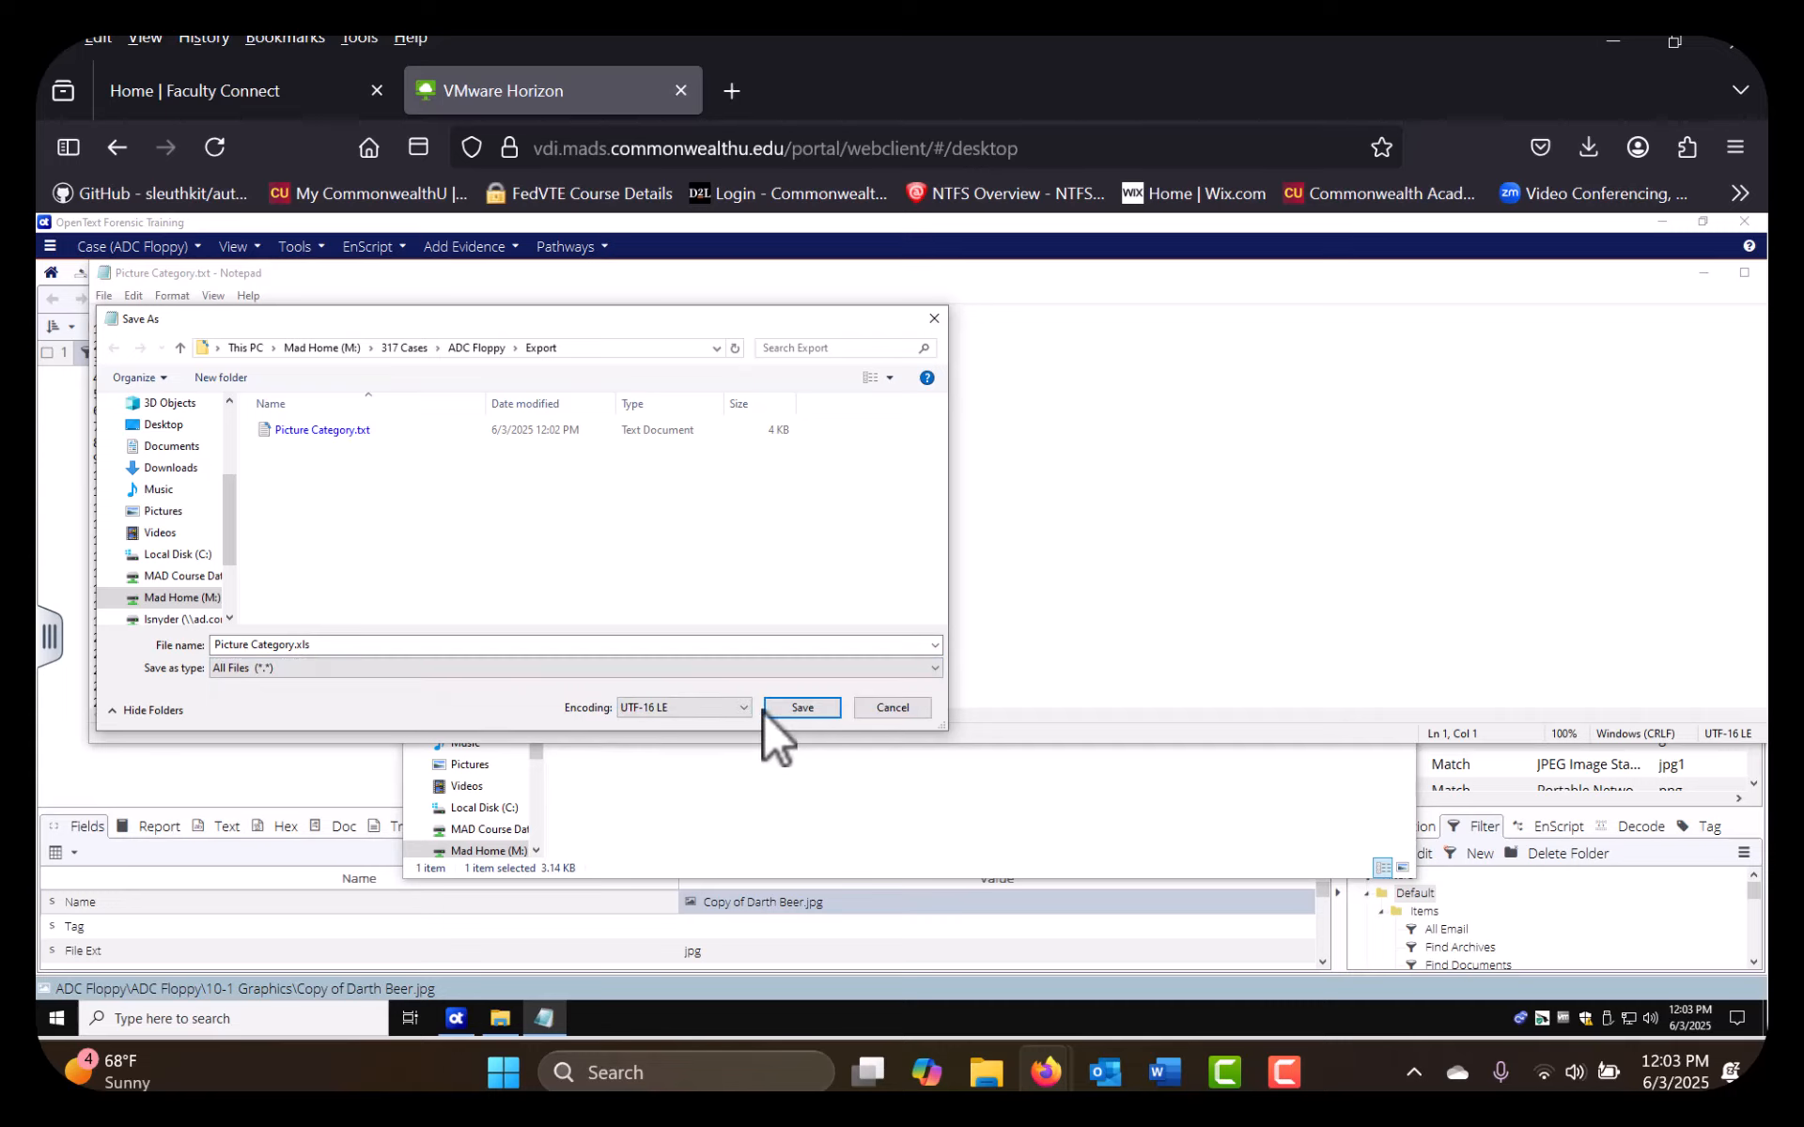
left_click(815, 707)
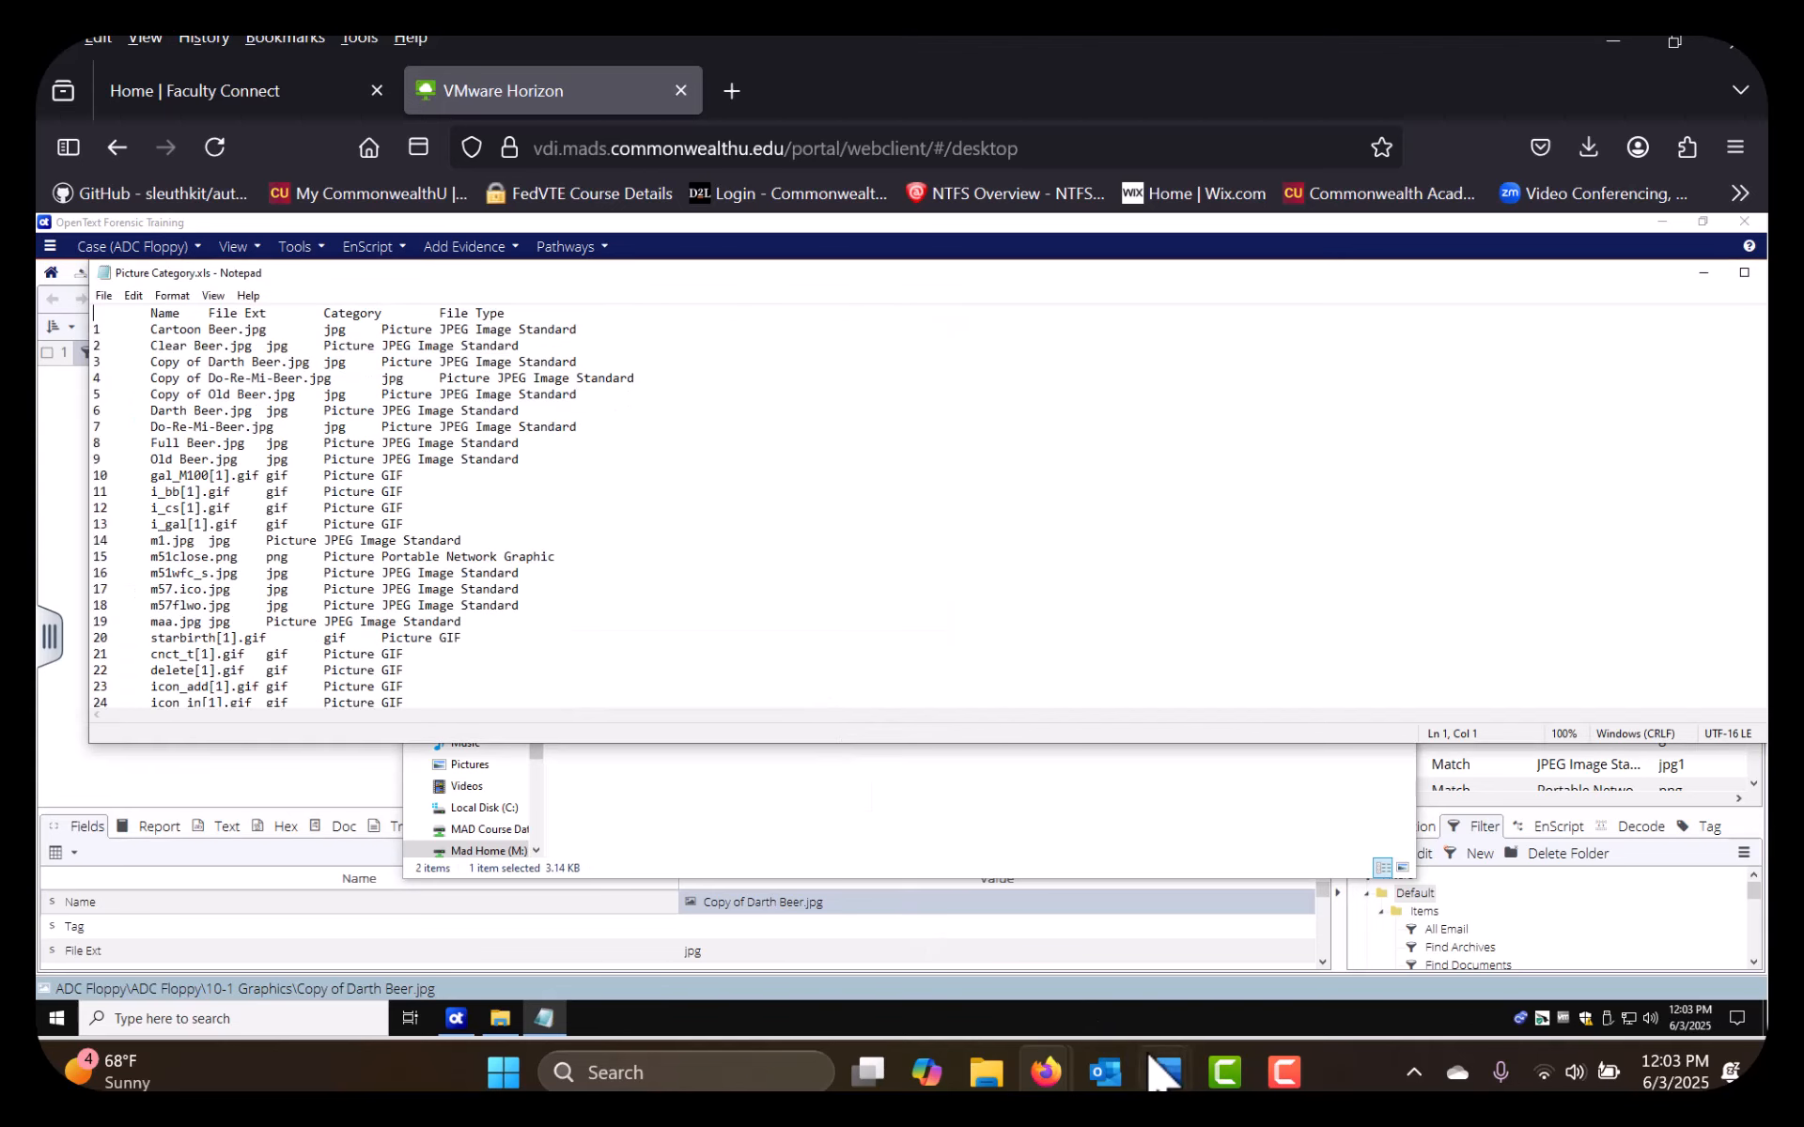
Open Picture Category.xls from the Export folder in Excel, accepting the file format mismatch
left_click(1003, 1071)
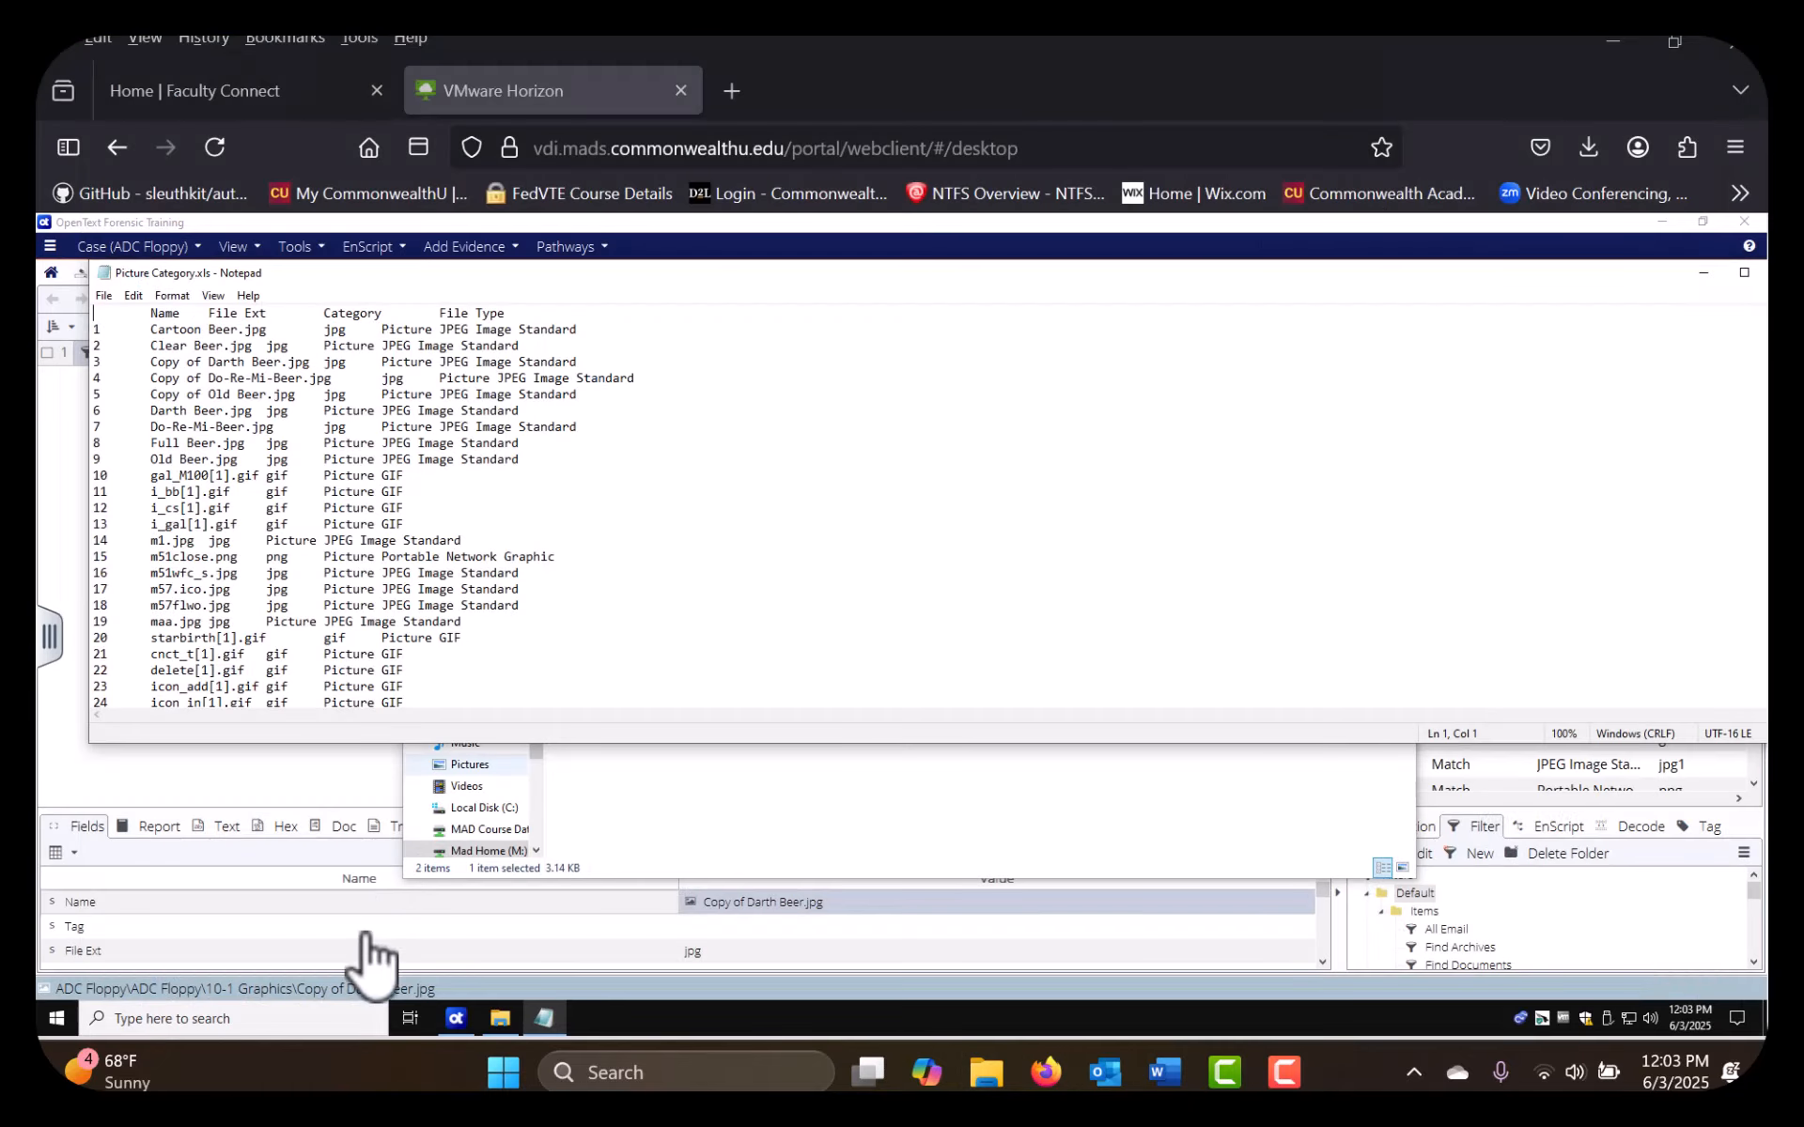
left_click(494, 1021)
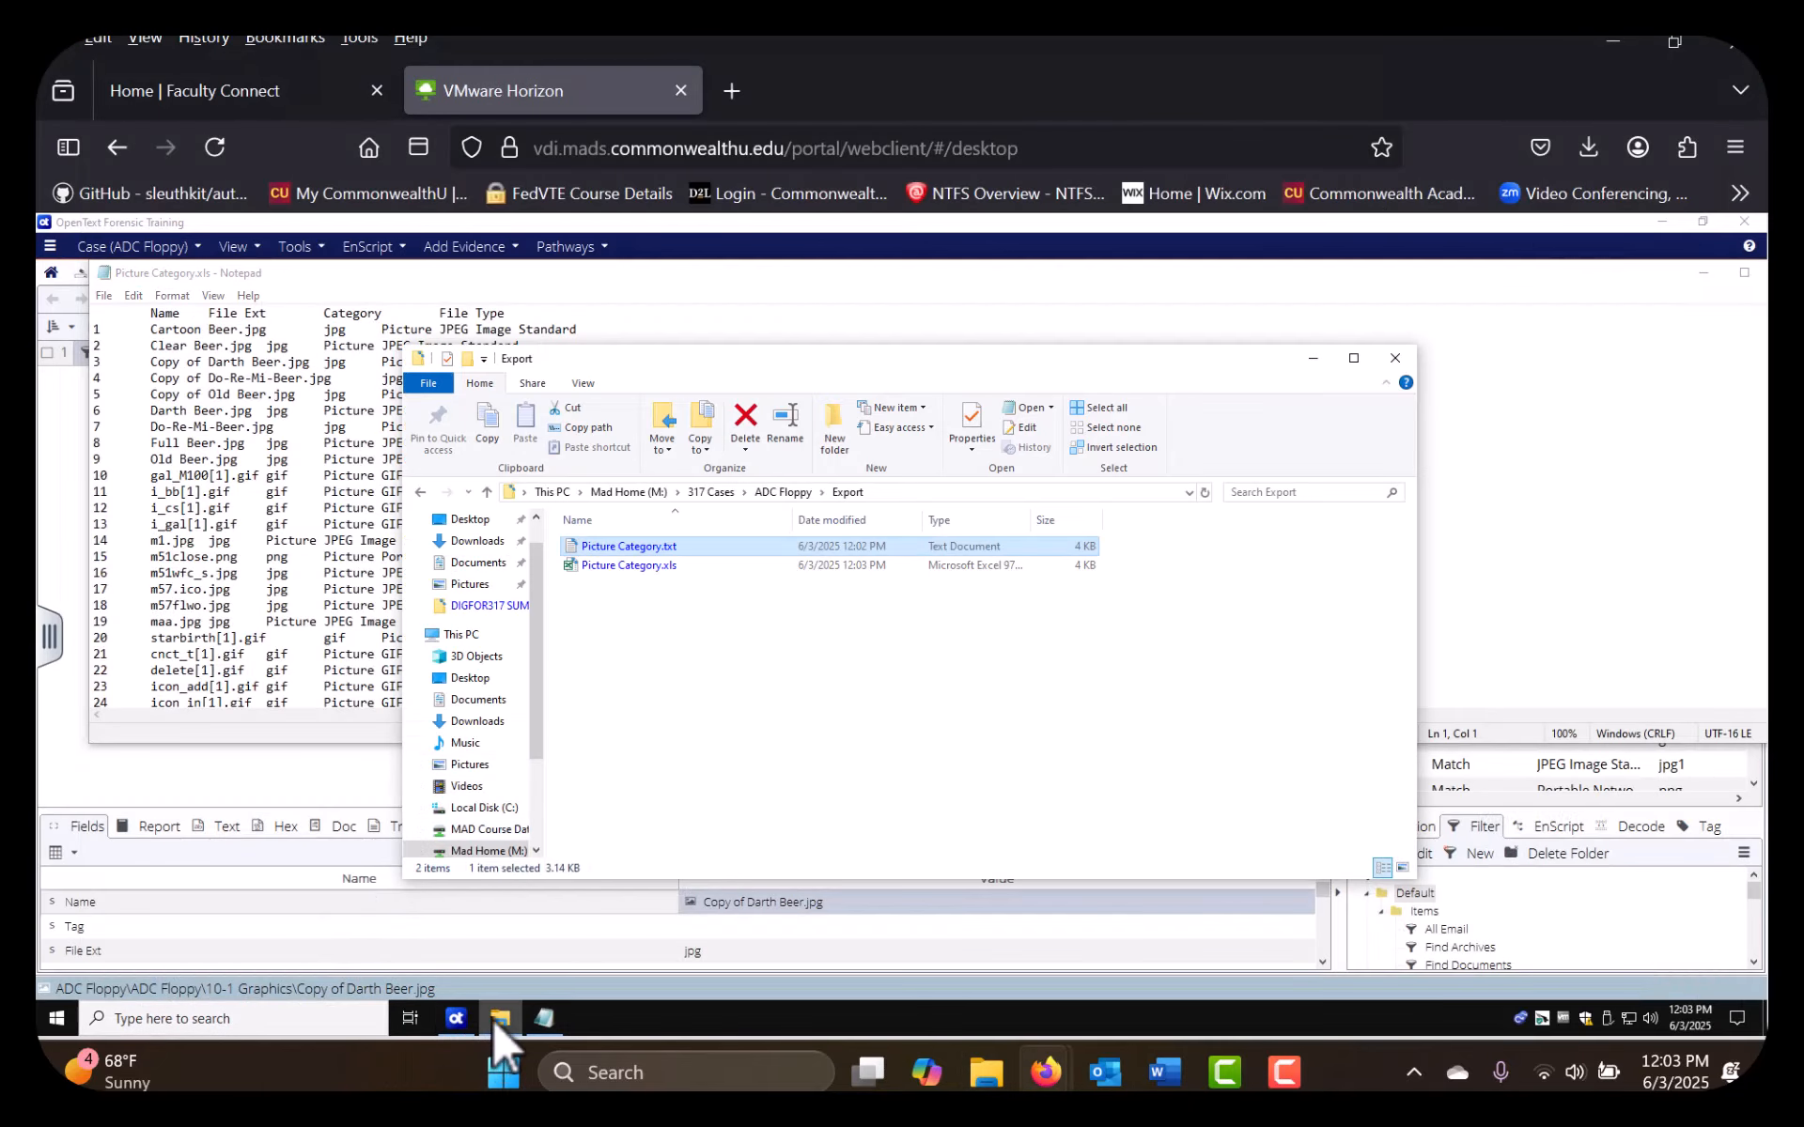
left_click(623, 567)
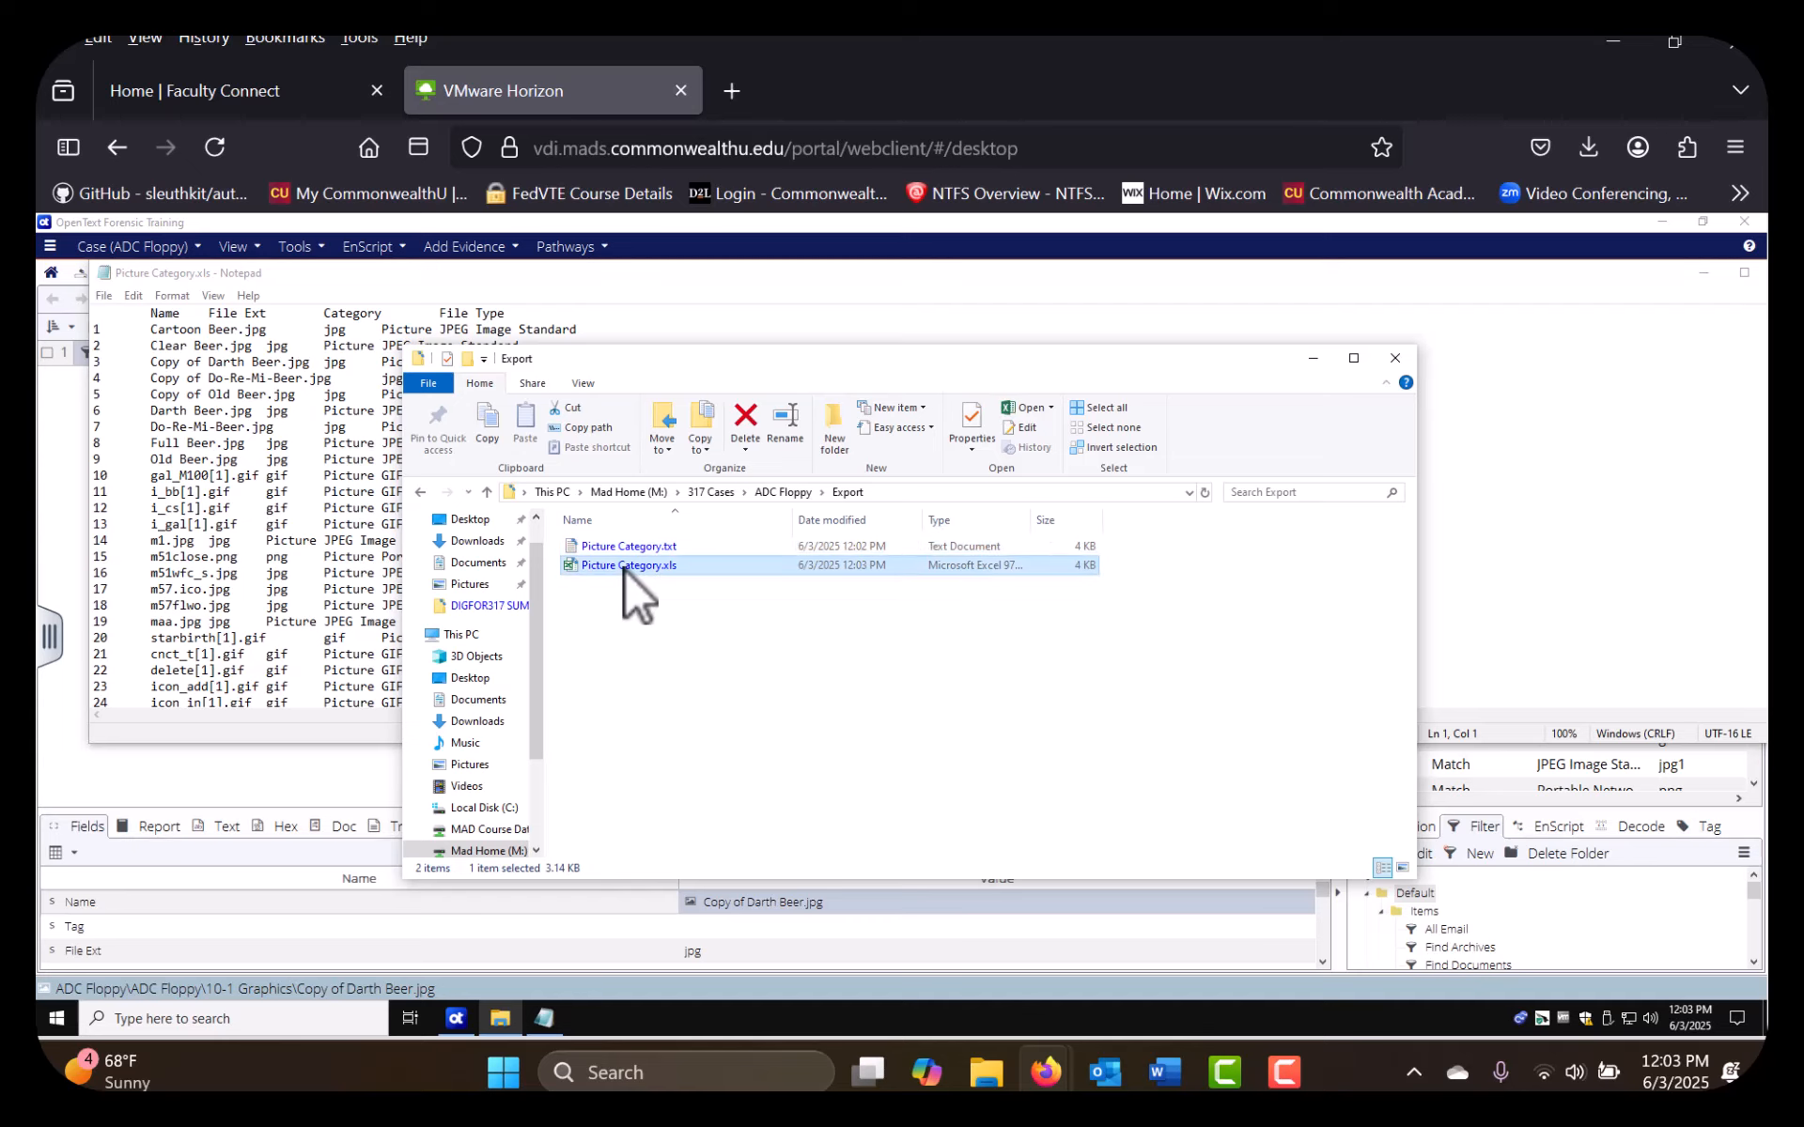
double_click(624, 568)
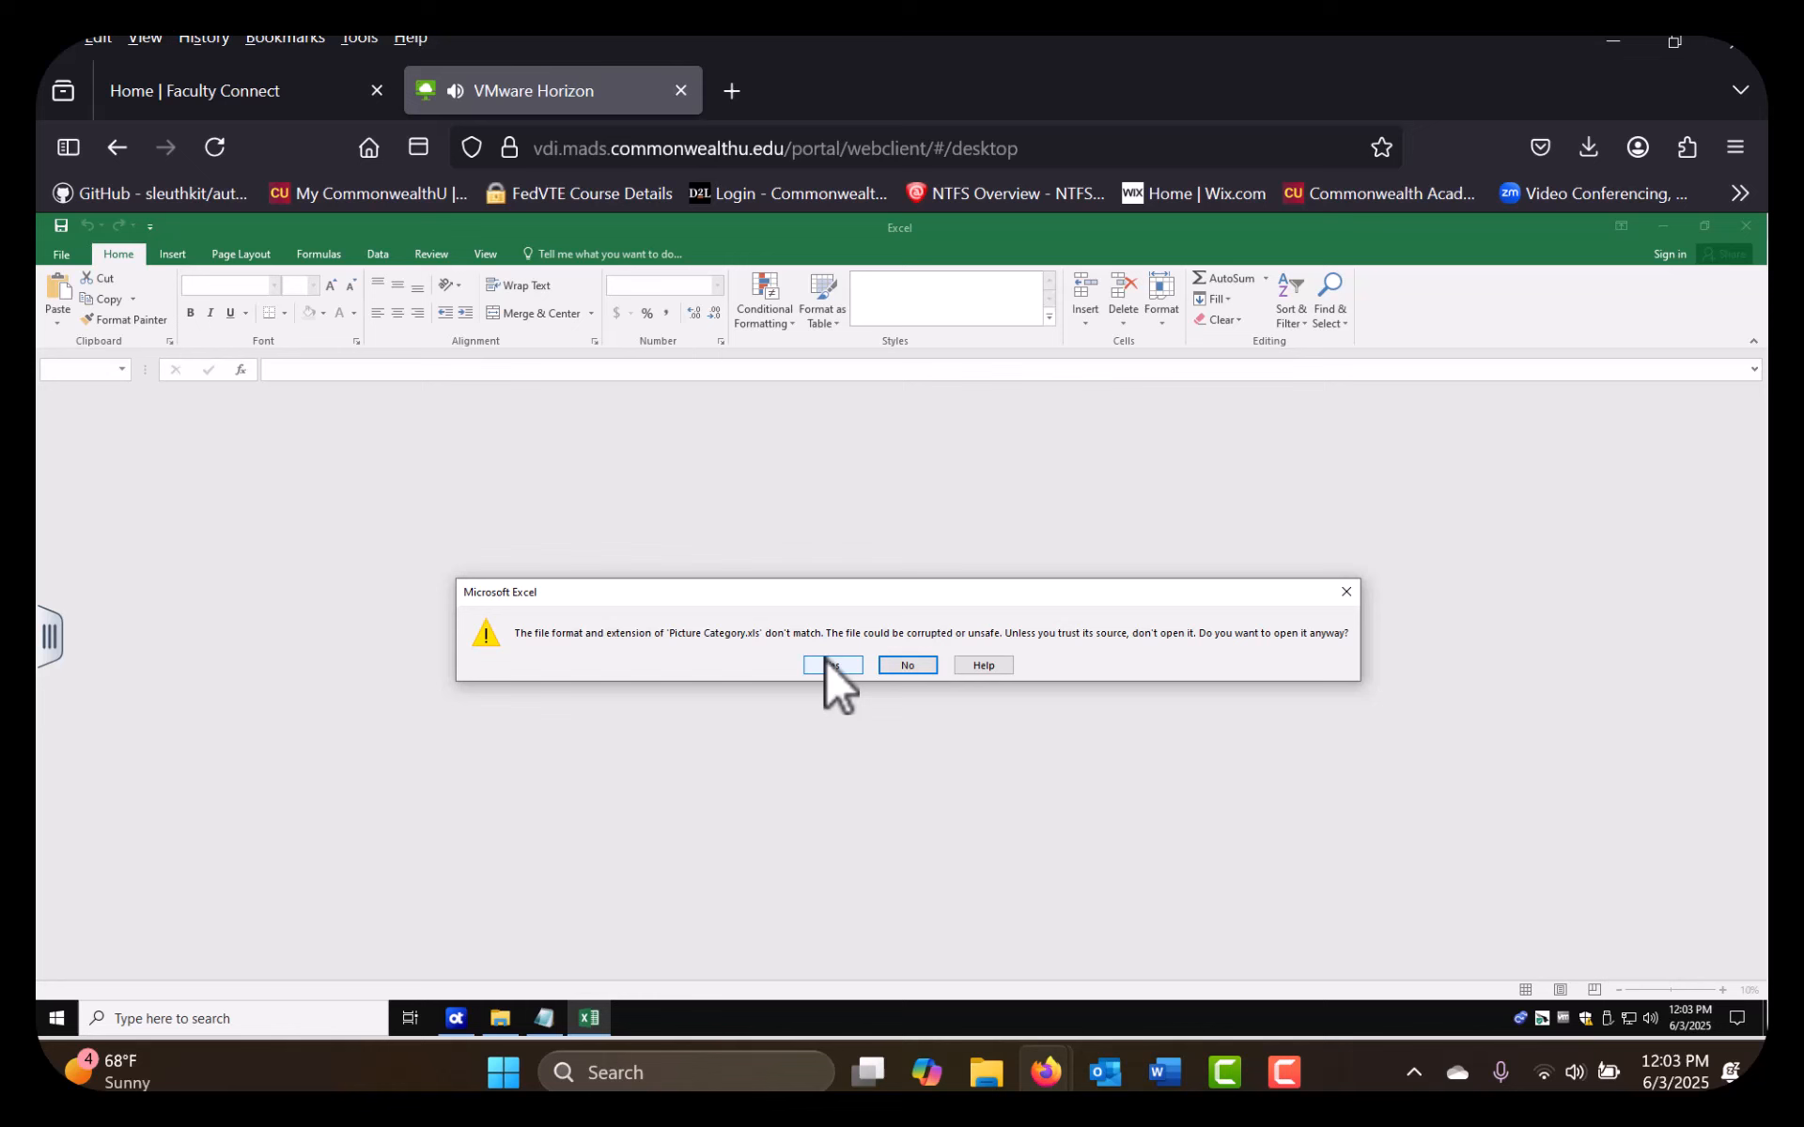
left_click(828, 665)
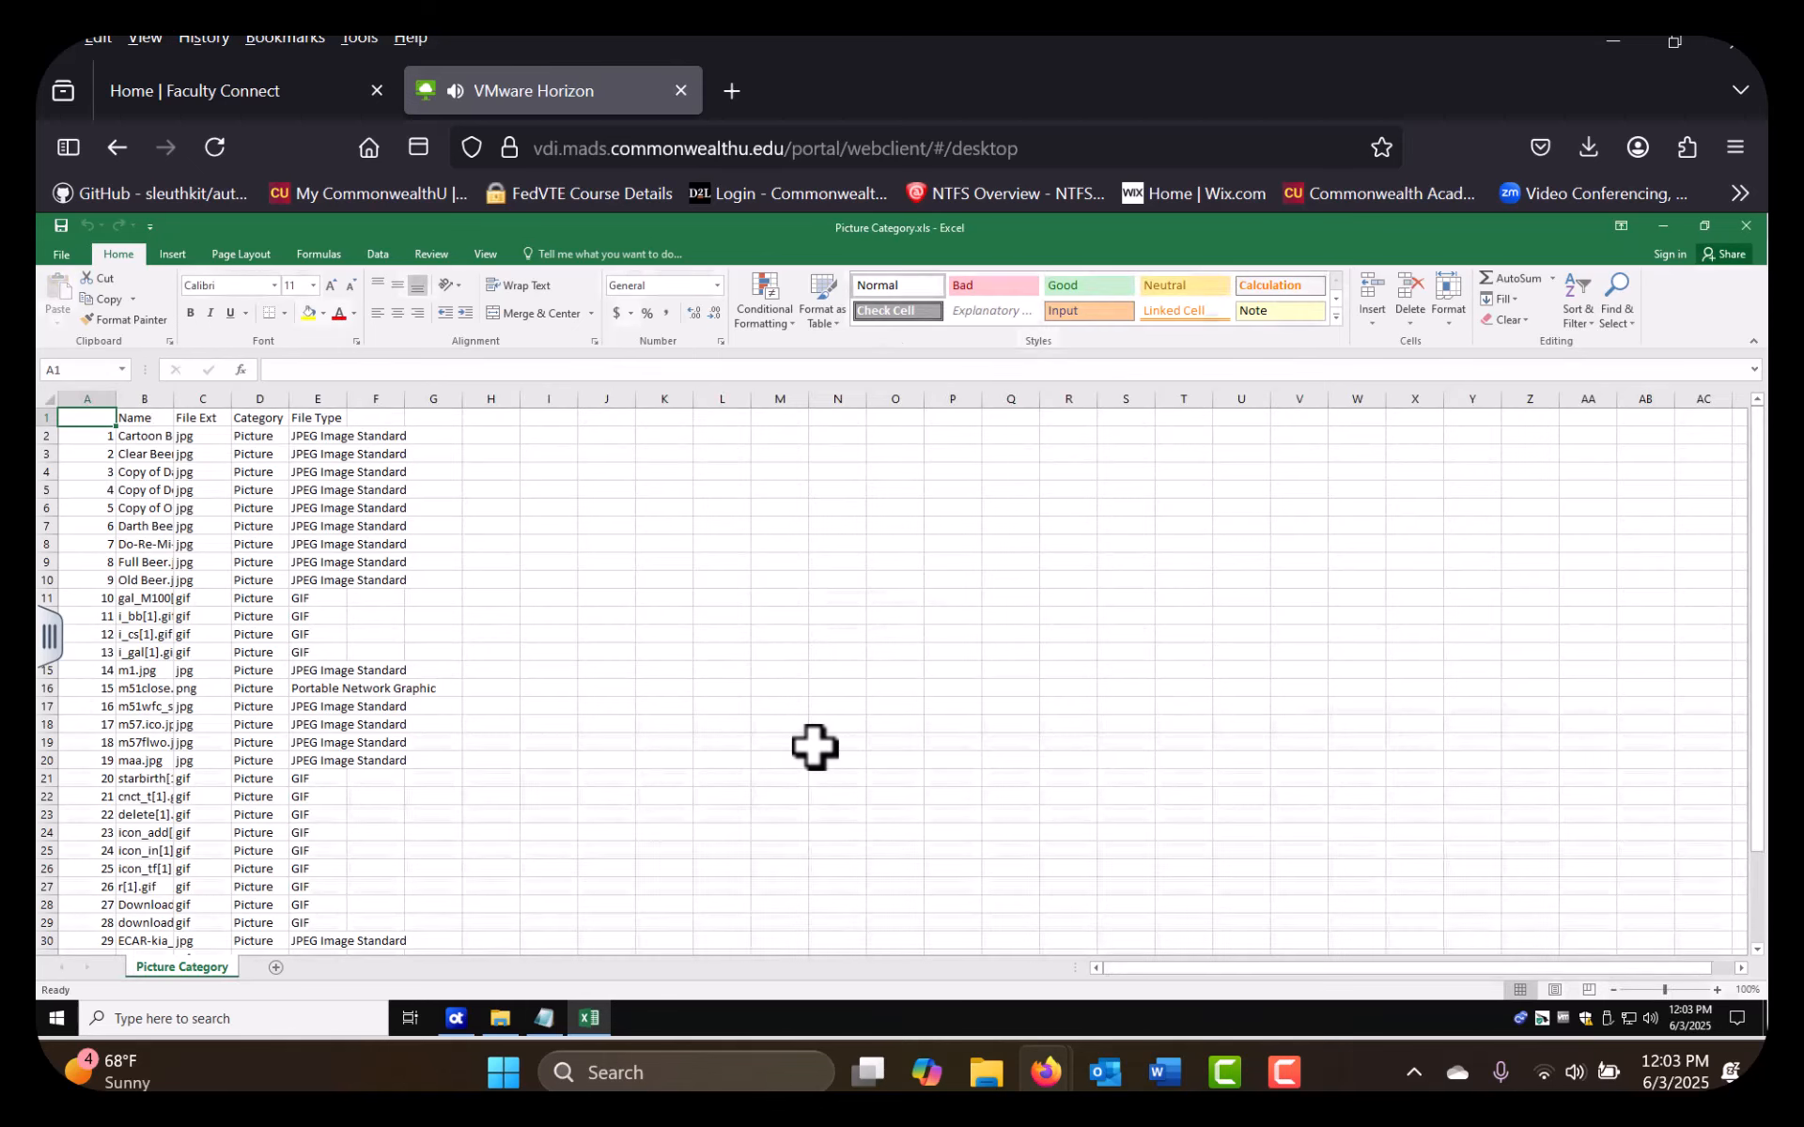
Fit the File Ext, Category and File Type columns to their contents and widen the Name column to show full file names
double_click(347, 398)
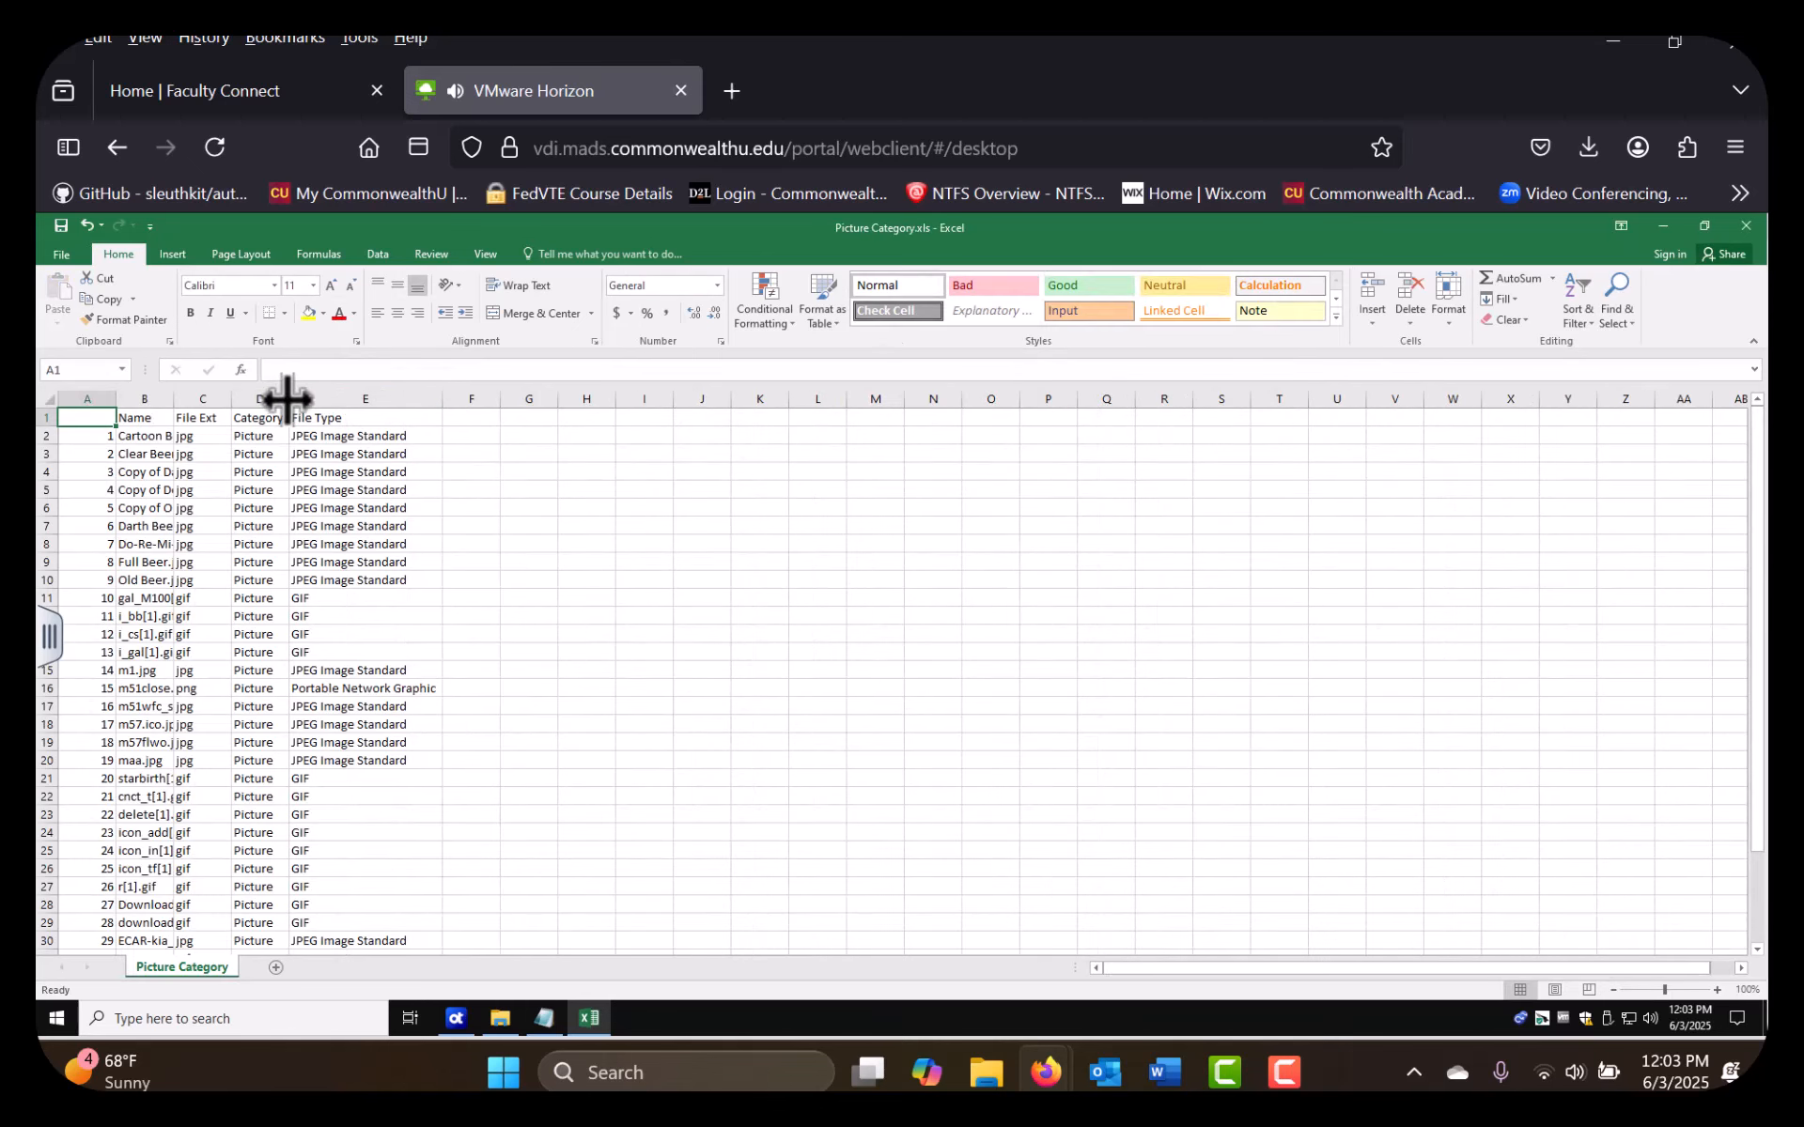
double_click(286, 401)
double_click(226, 401)
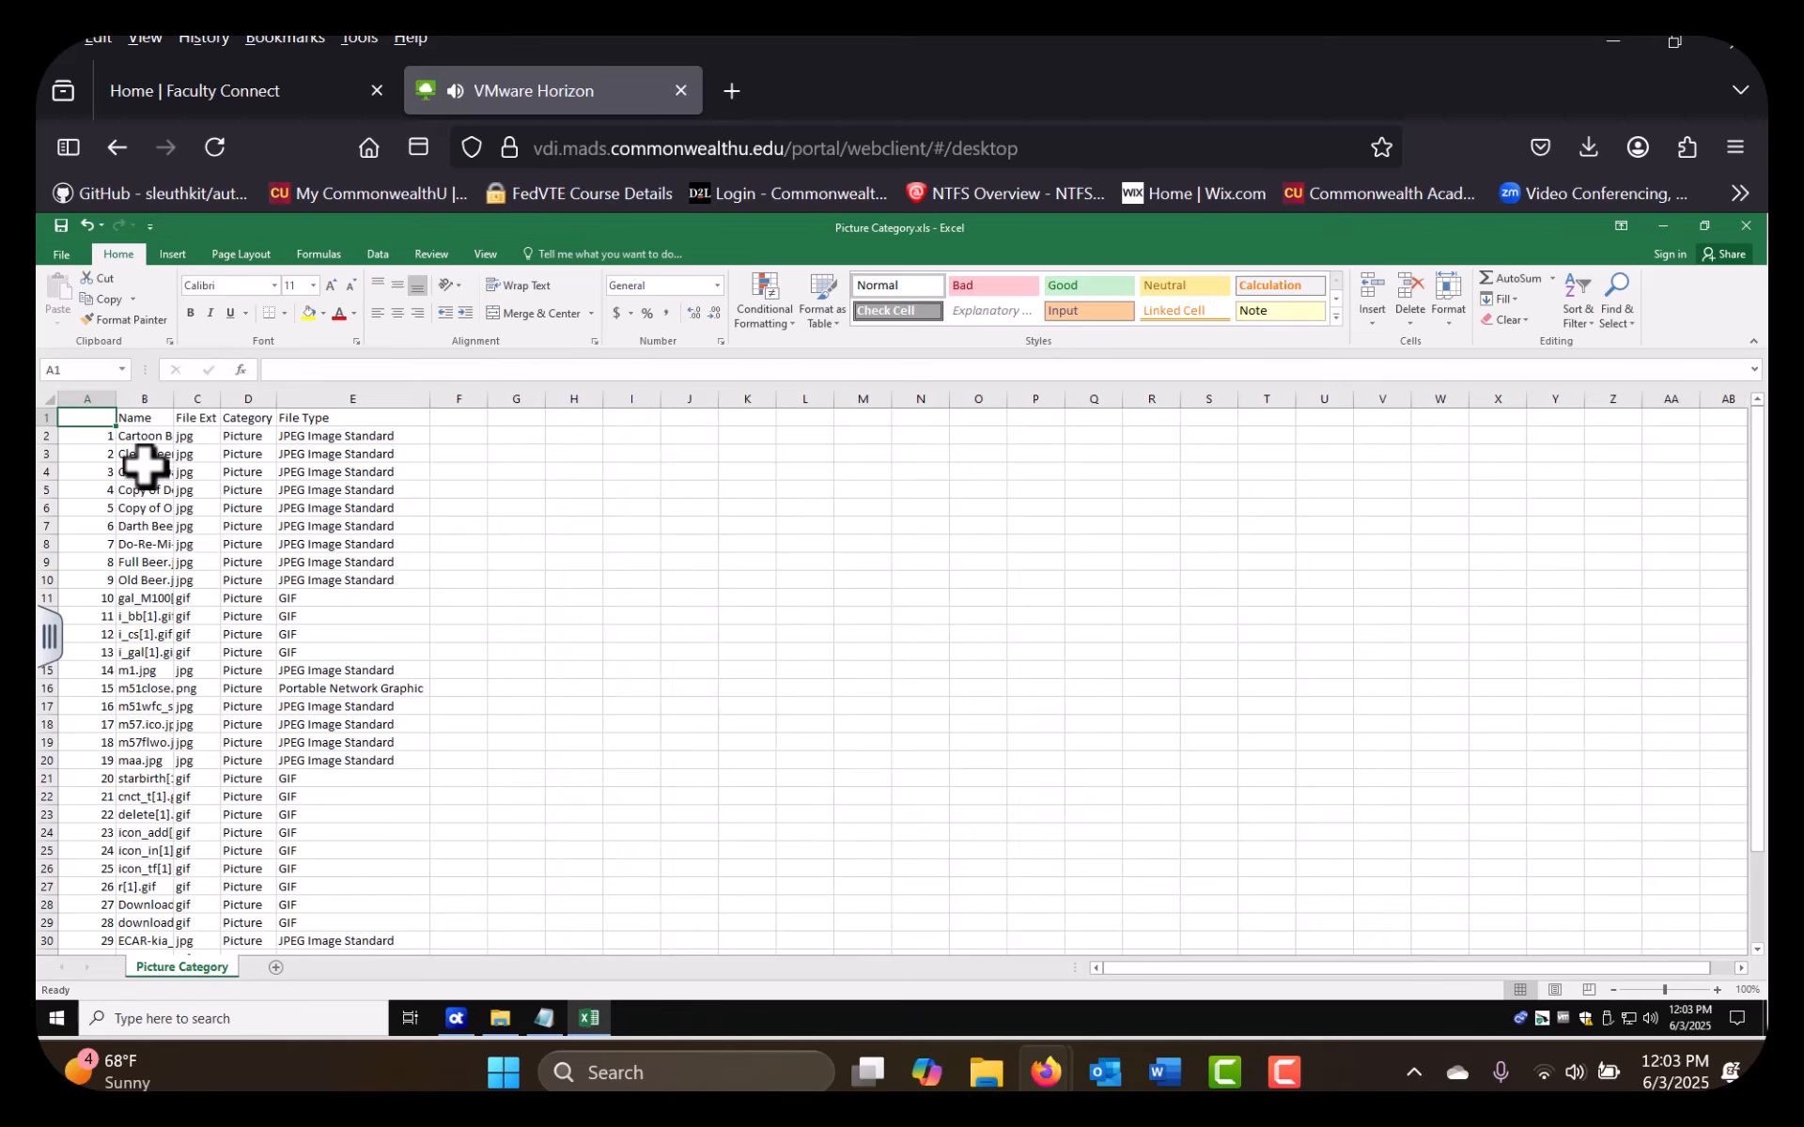
left_click(183, 399)
left_click_drag(173, 398, 316, 398)
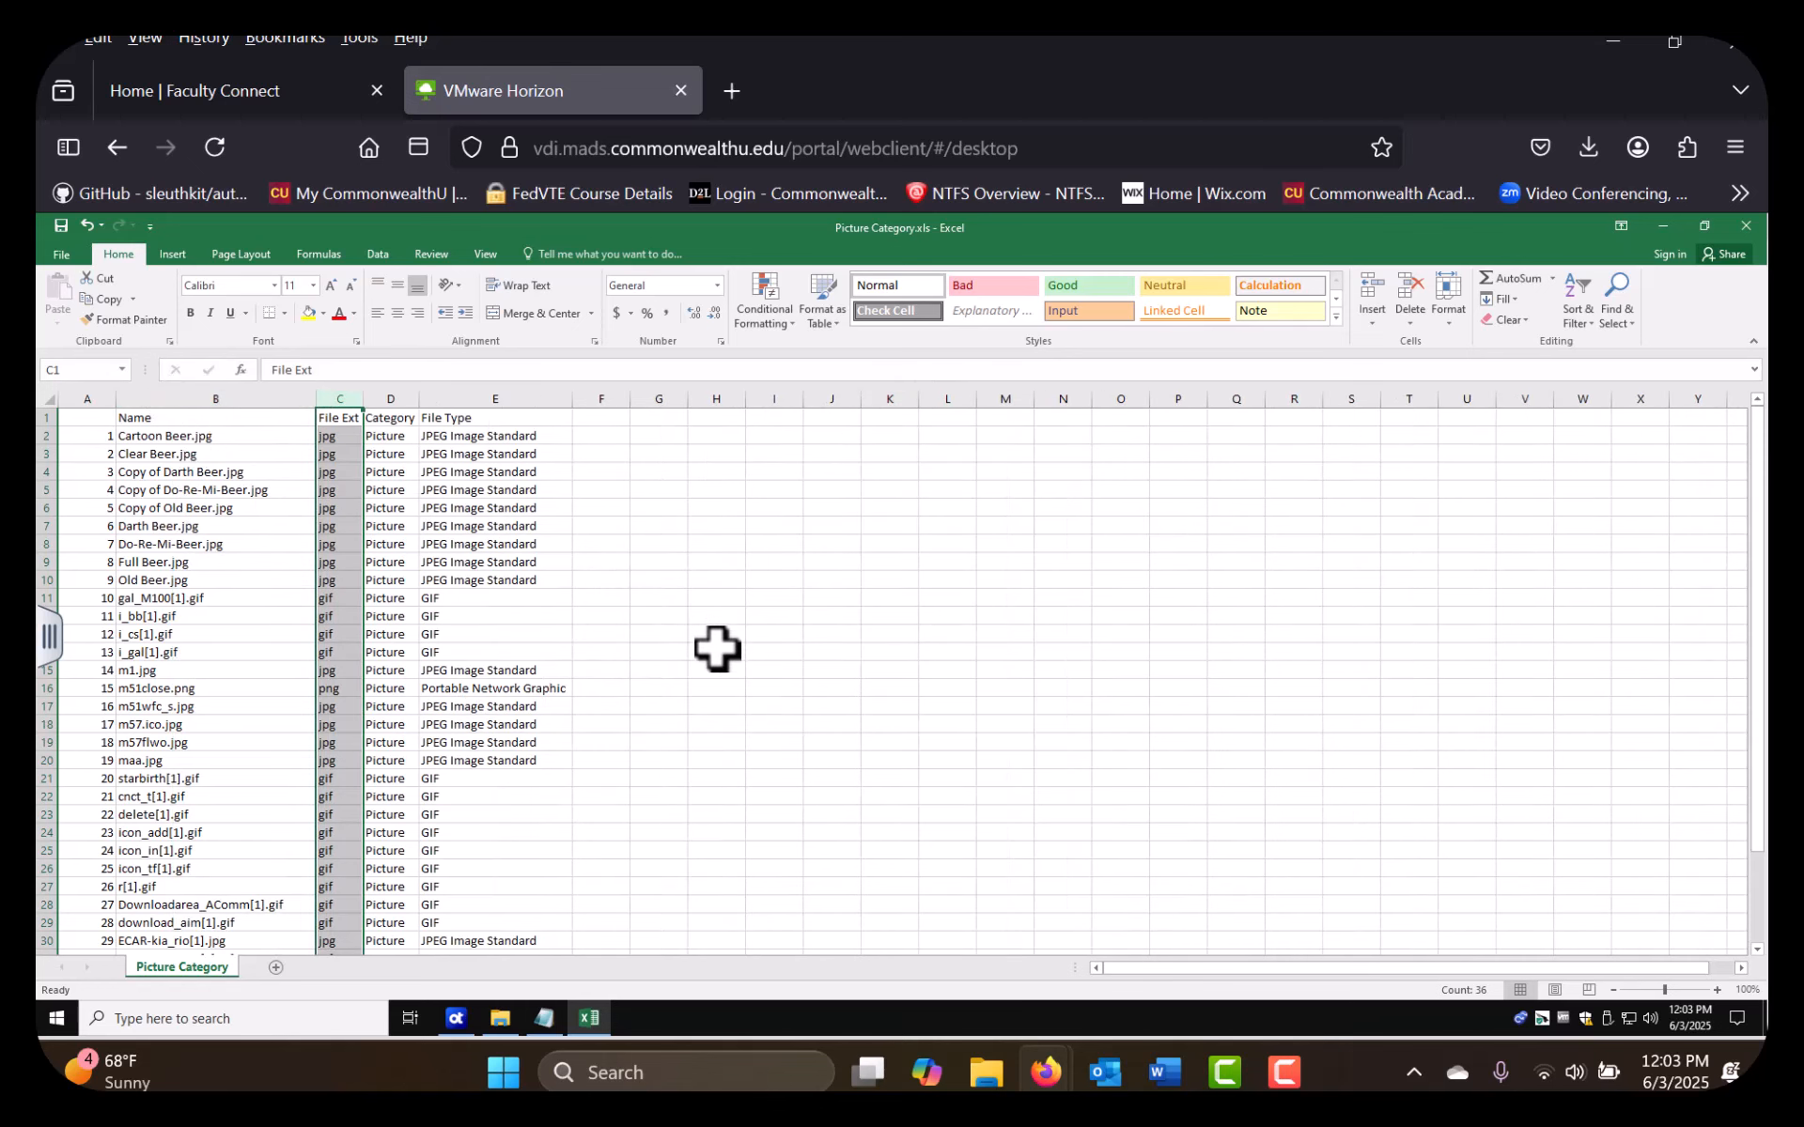
Close the Picture Category.xls workbook without saving the changes
left_click(1740, 226)
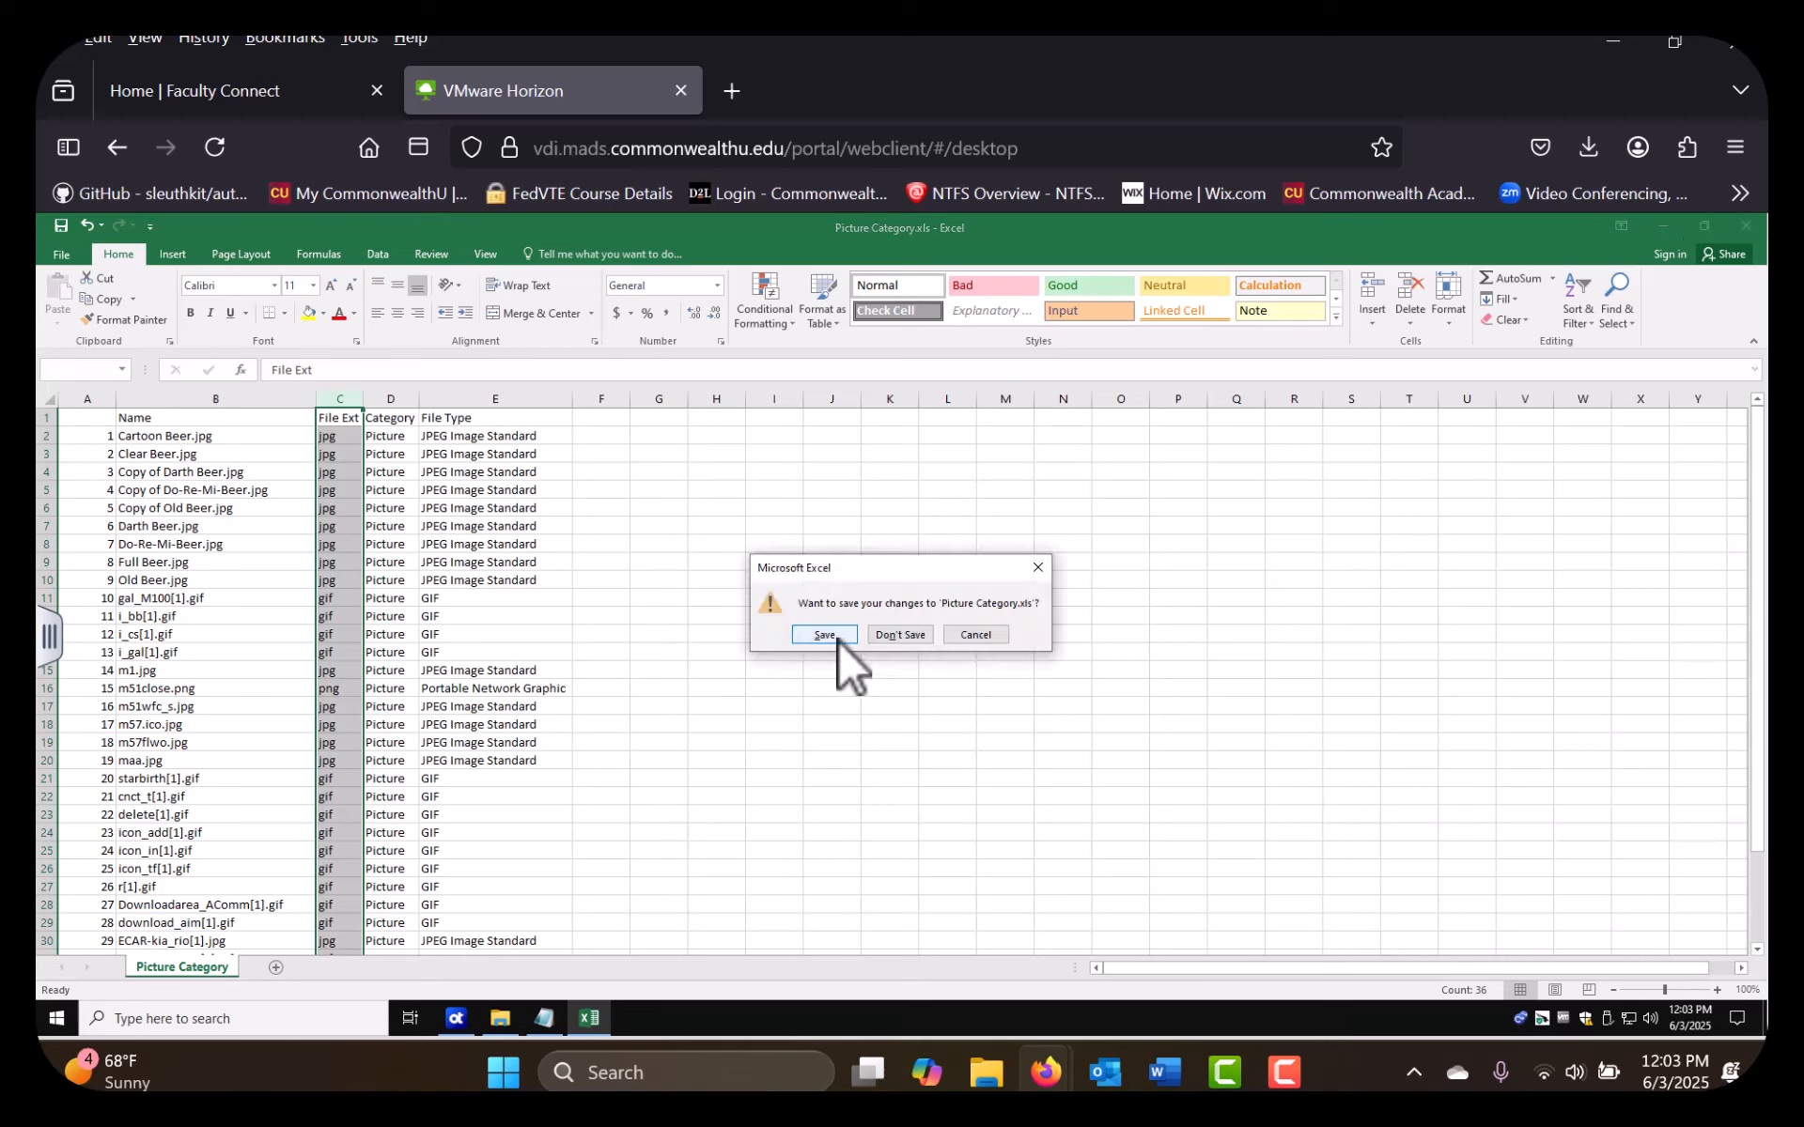
left_click(810, 635)
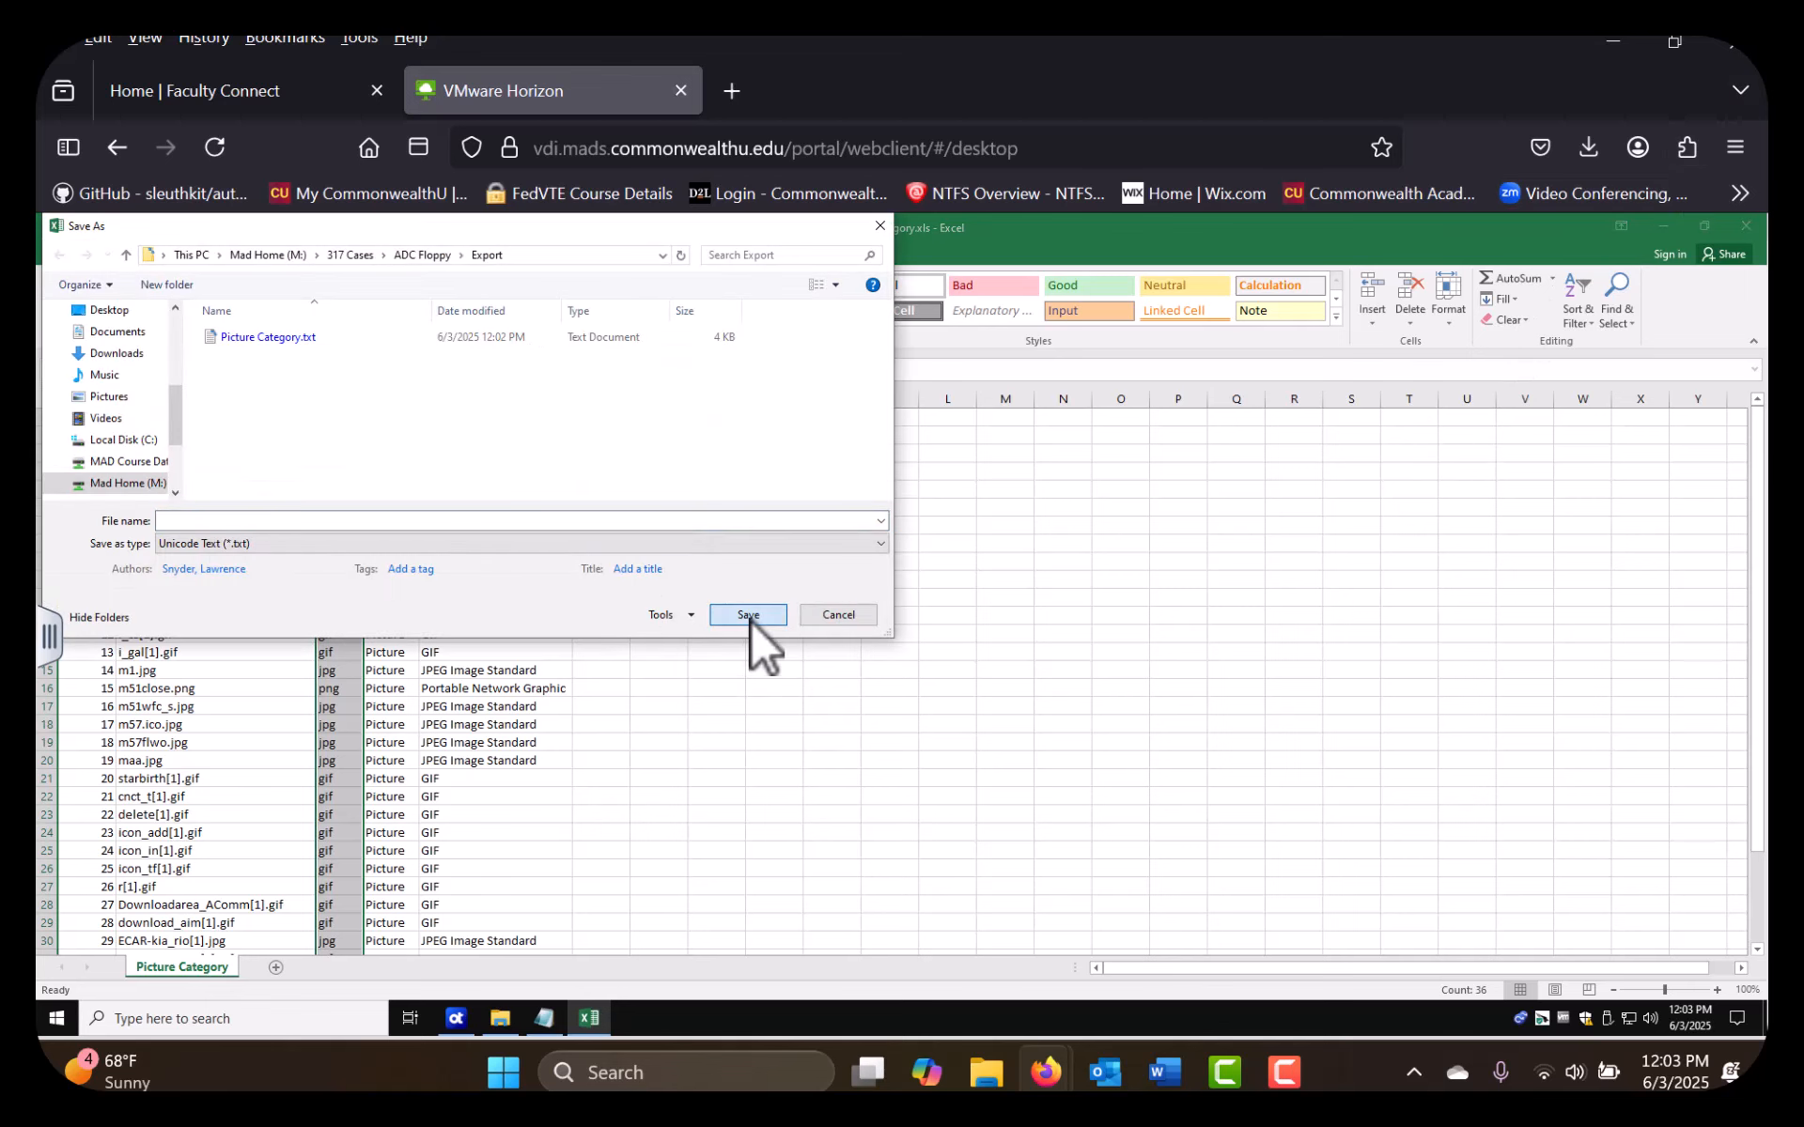
left_click(827, 616)
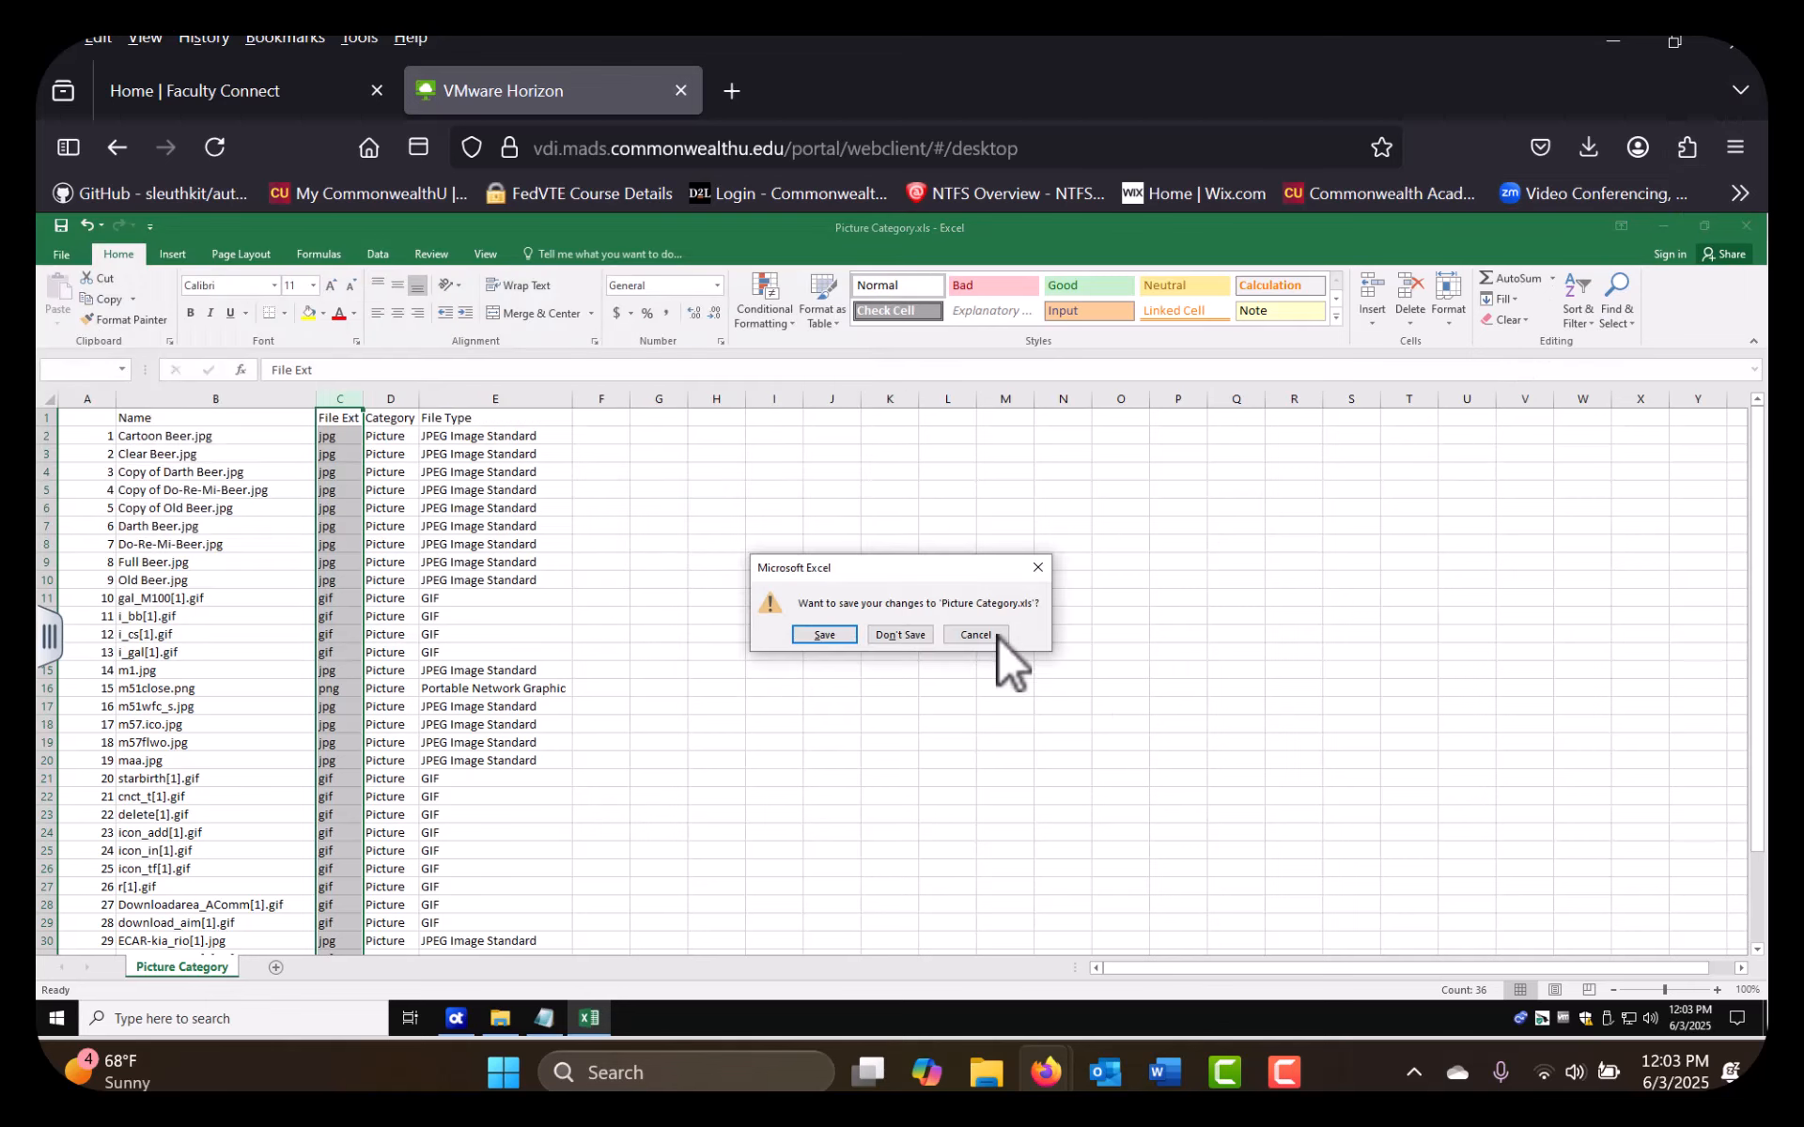
left_click(930, 634)
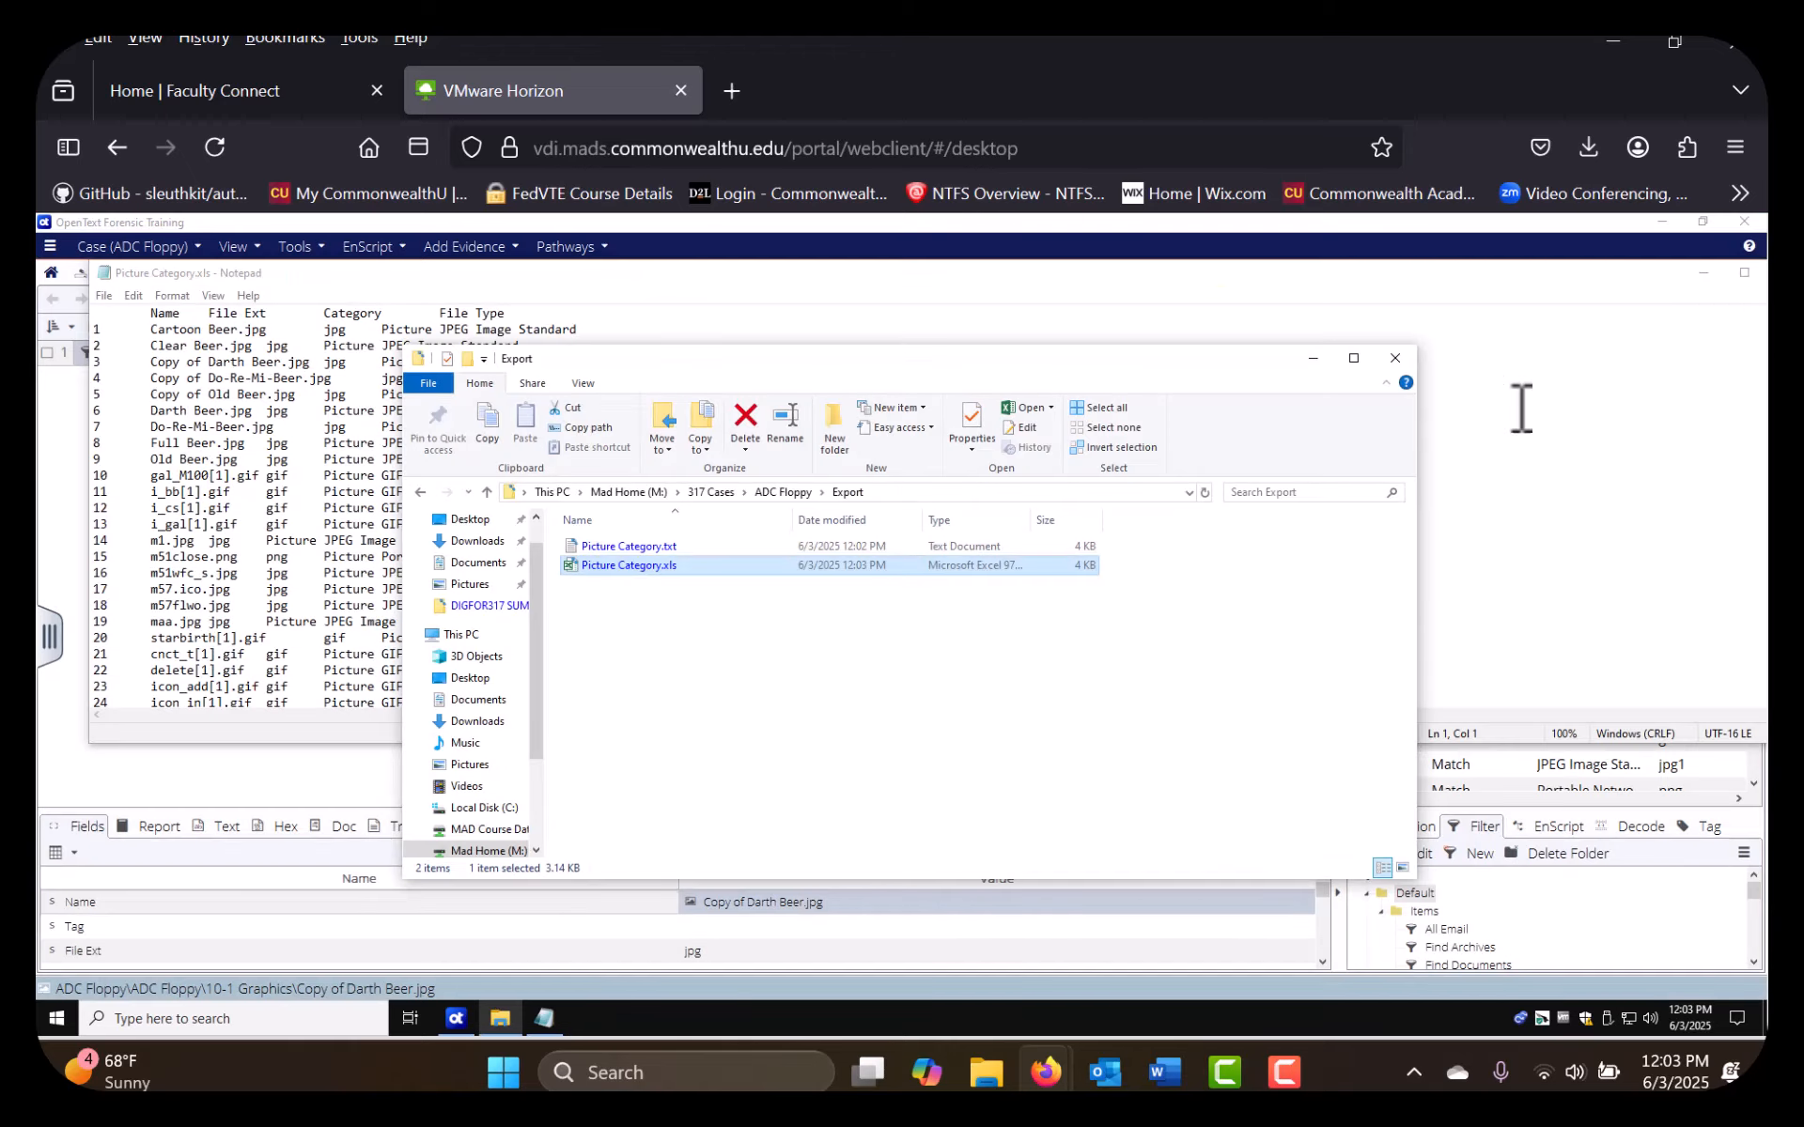
Close the Export folder window and the Notepad window holding Picture Category.xls, returning to the forensic case
left_click(1395, 364)
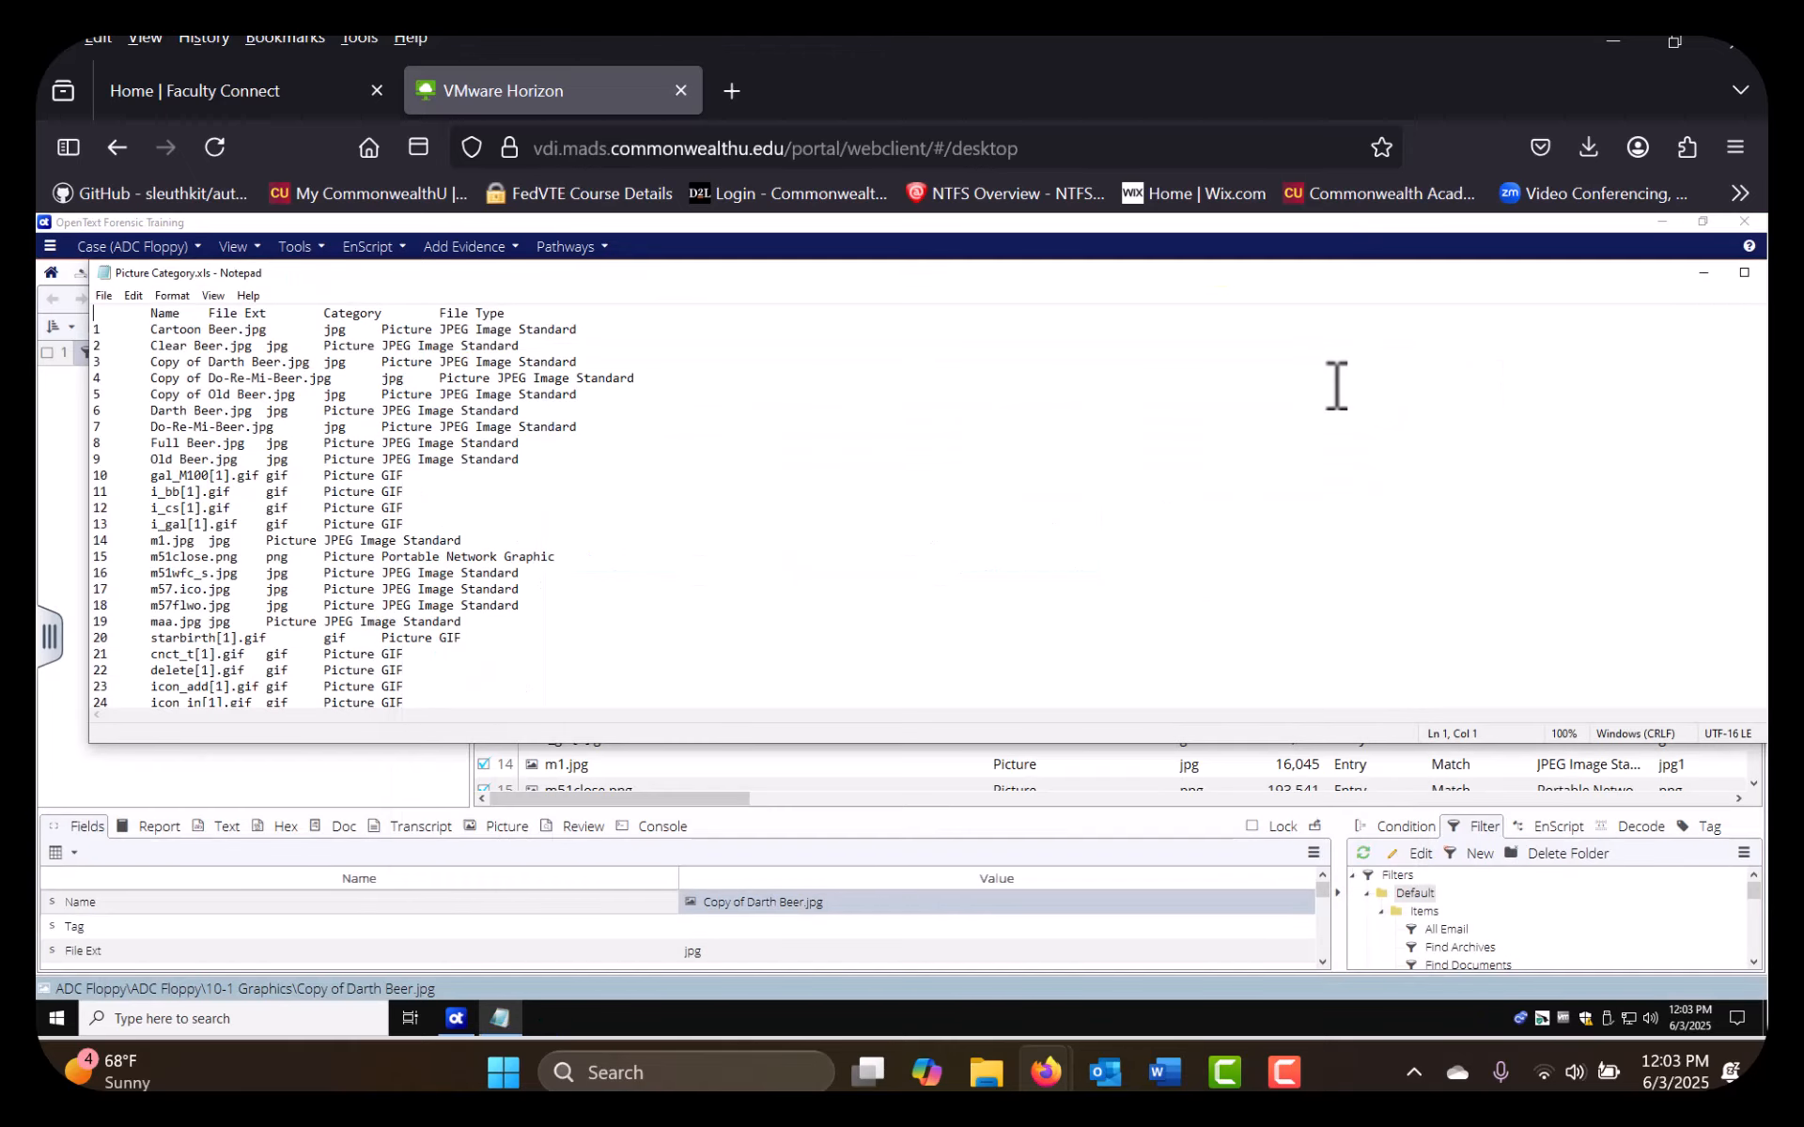
left_click(1554, 226)
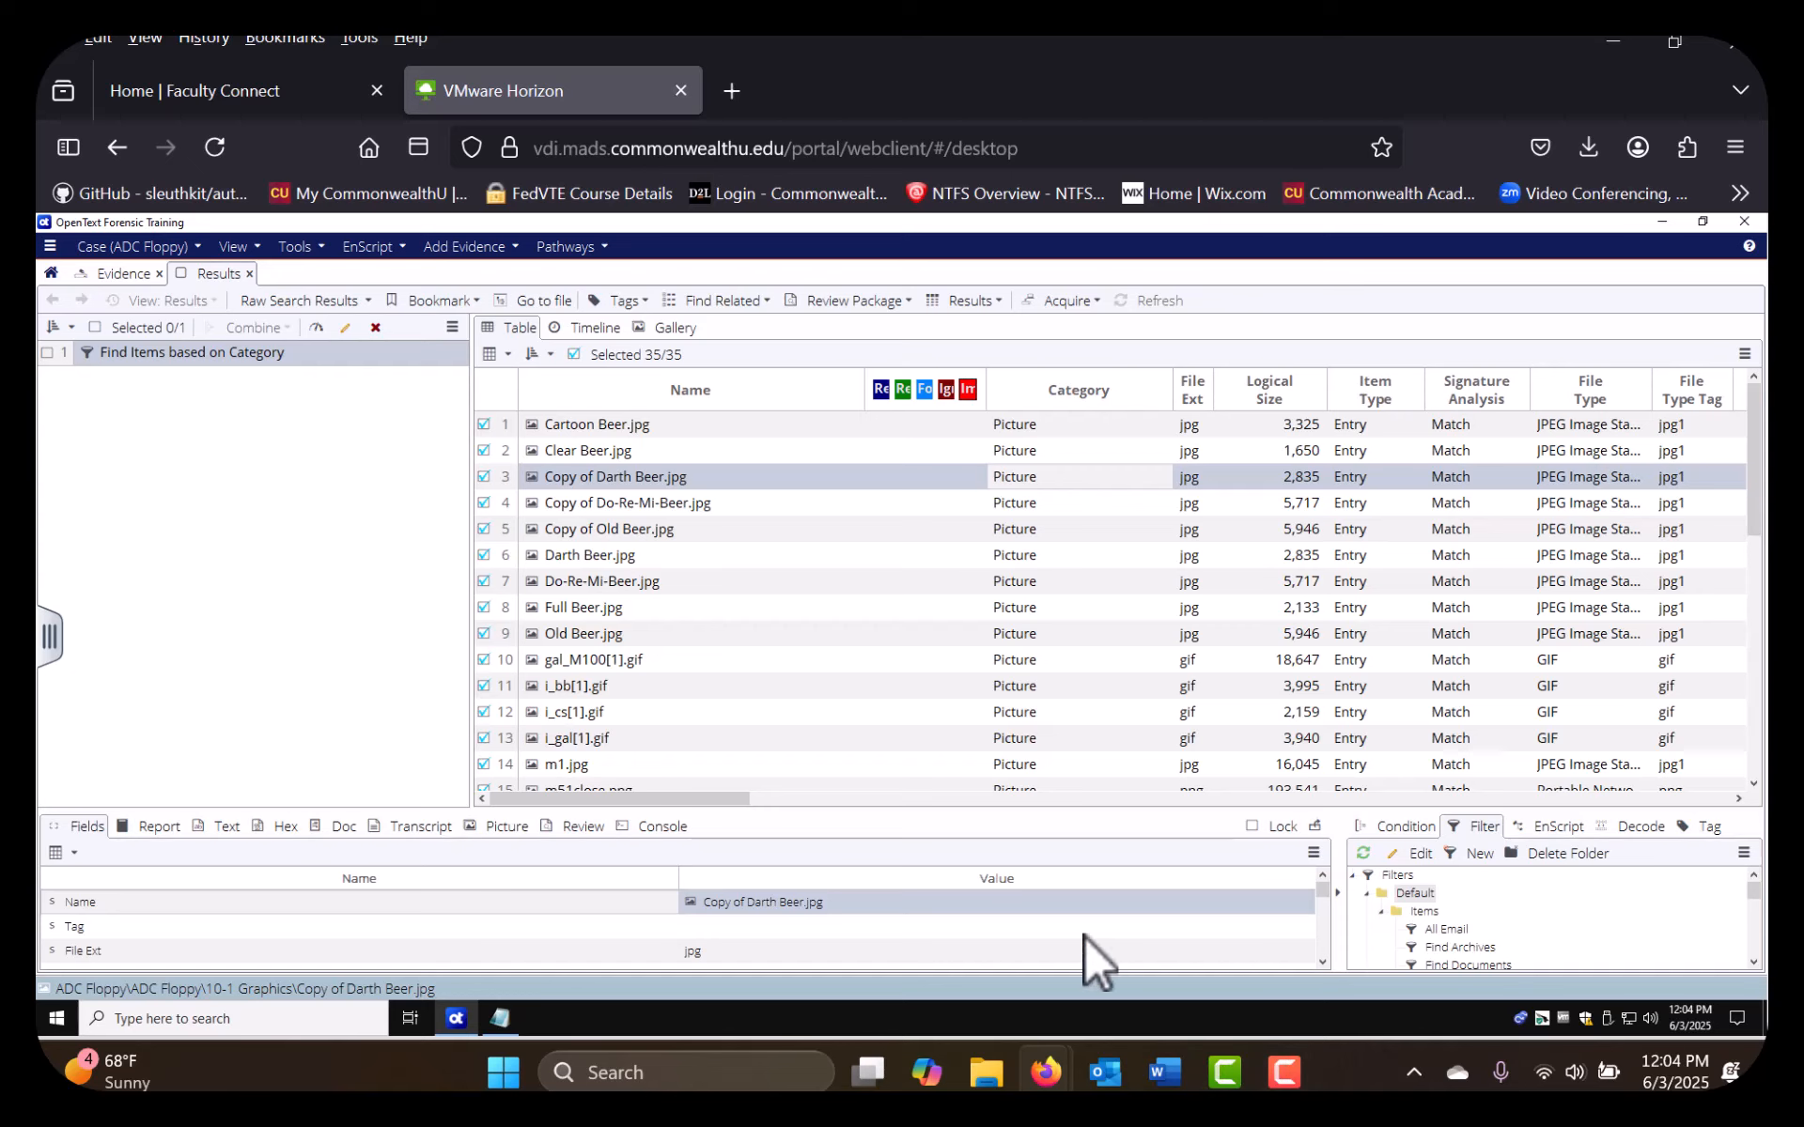
left_click(500, 1021)
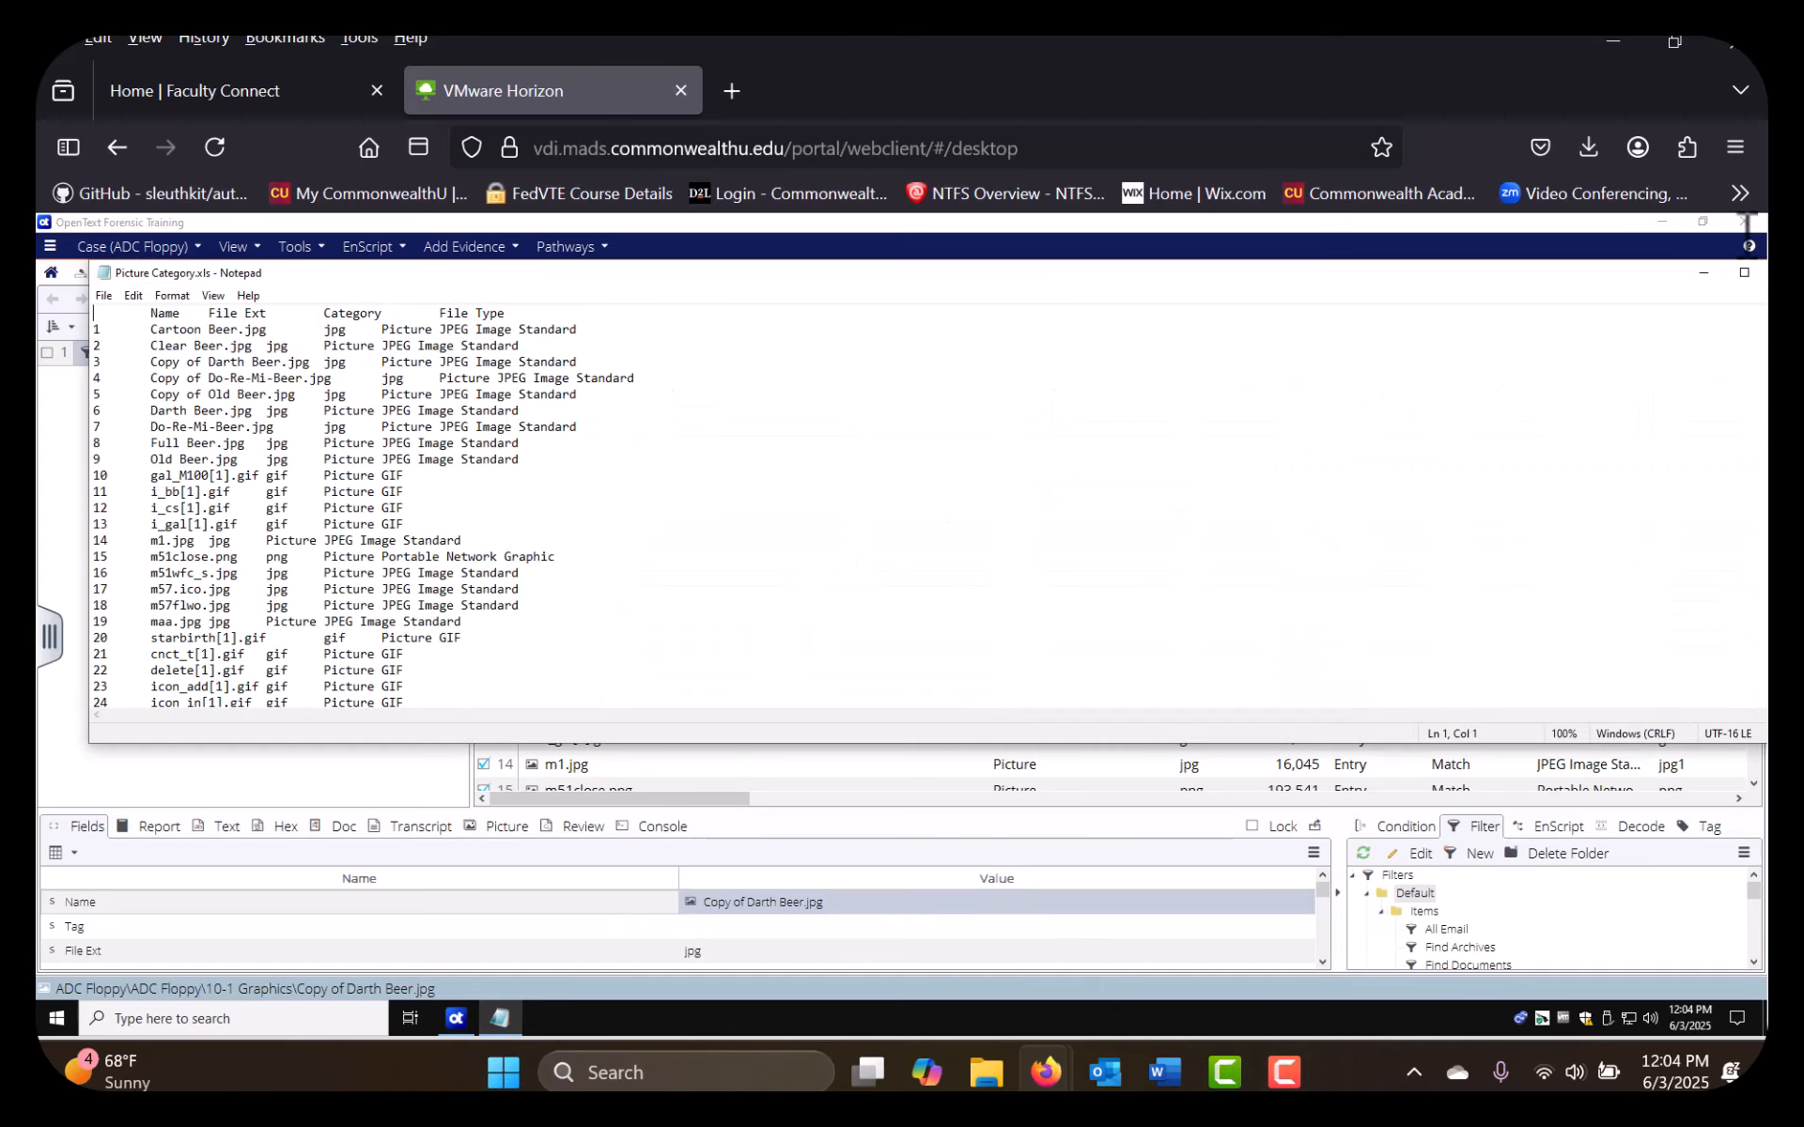
left_click(1333, 313)
right_click(497, 1018)
left_click(451, 980)
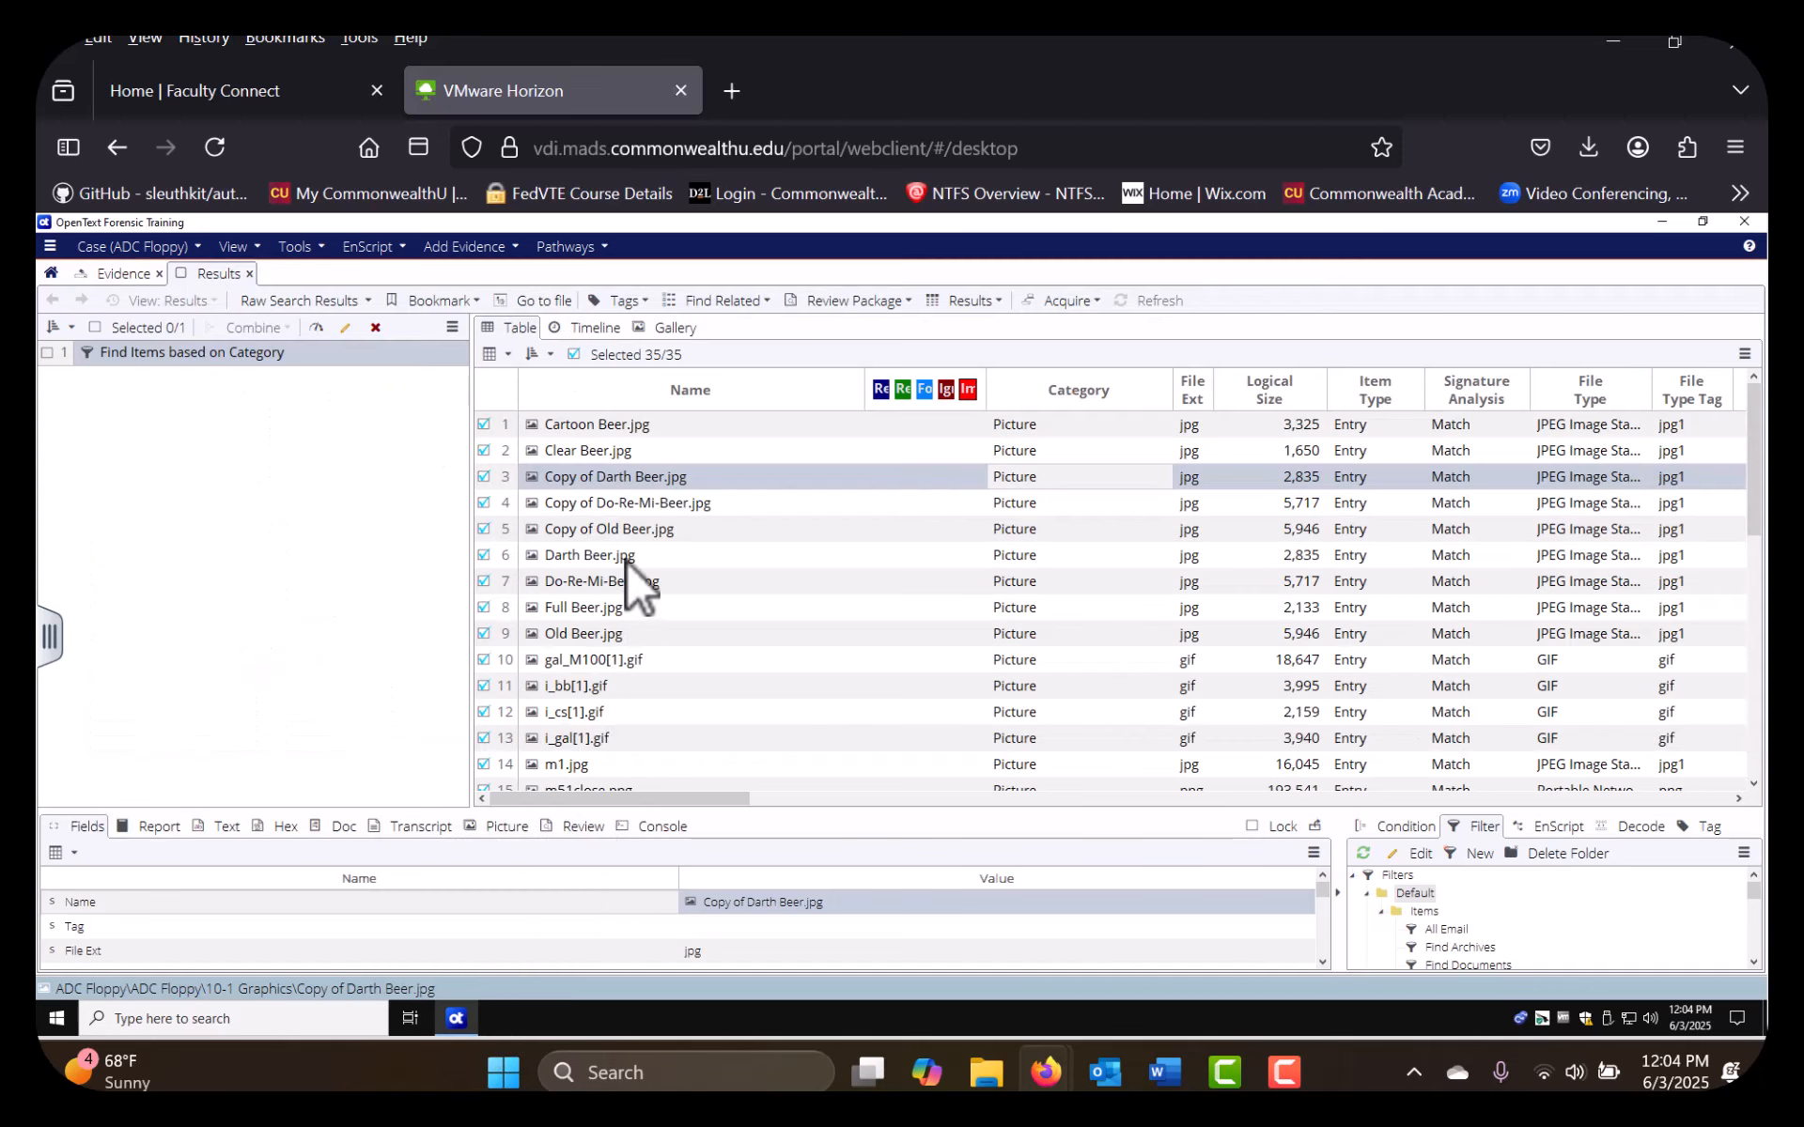
In the Evidence view, run the Find Documents filter on the entries in the current view
left_click(128, 274)
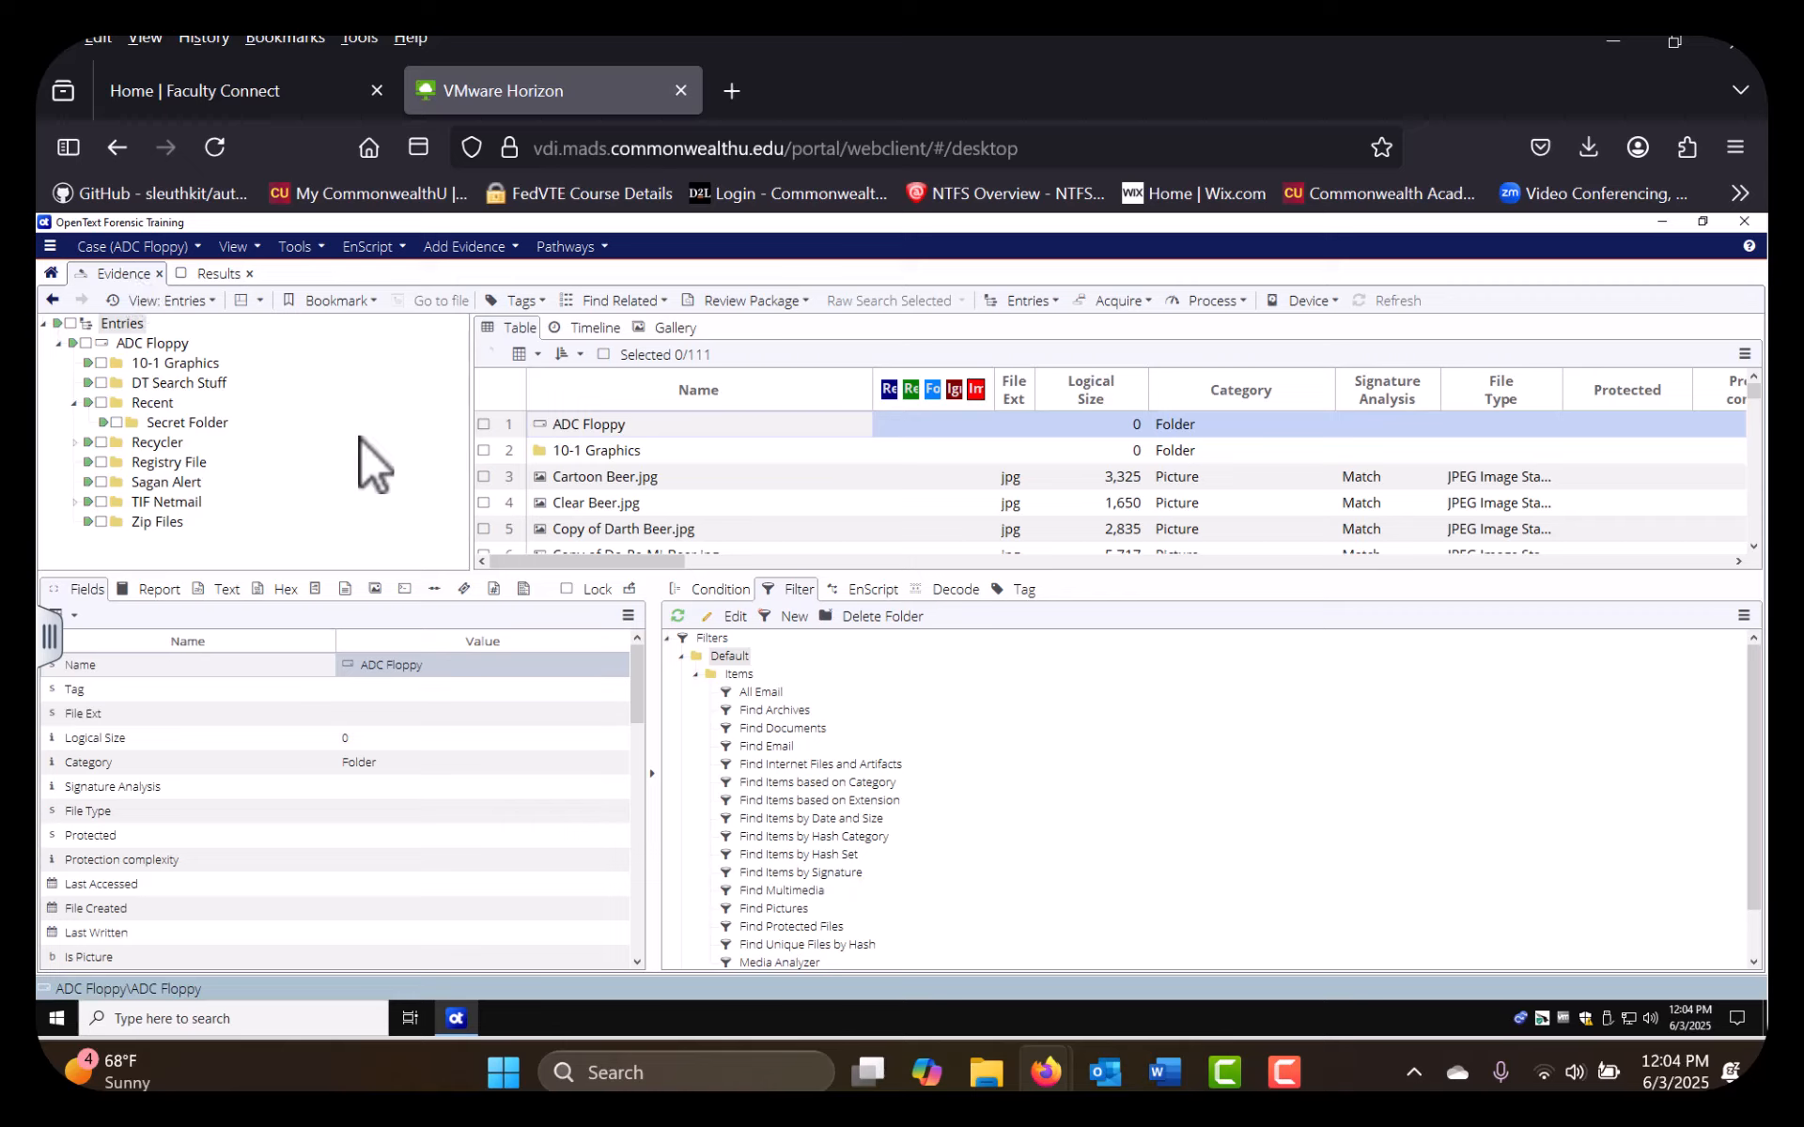
left_click(794, 710)
scroll(1005, 836, "down", 1)
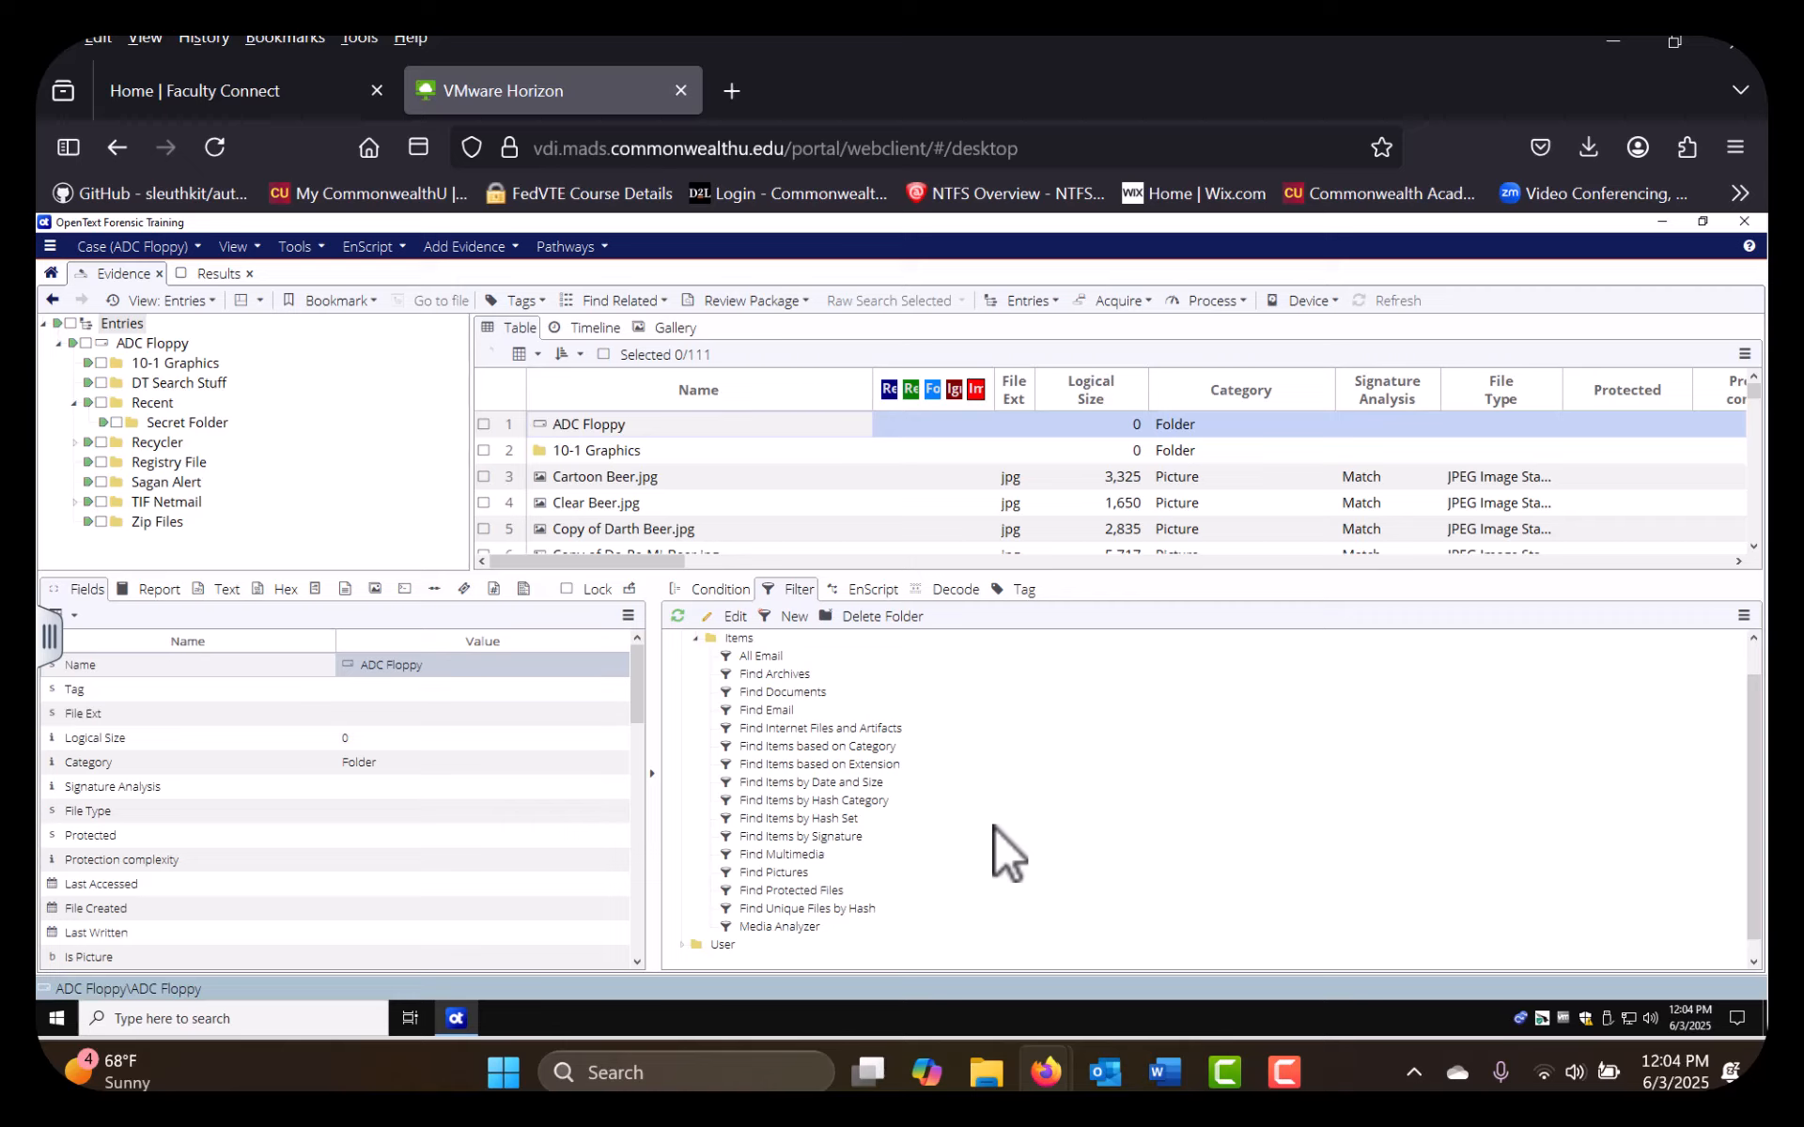
left_click(785, 693)
double_click(787, 697)
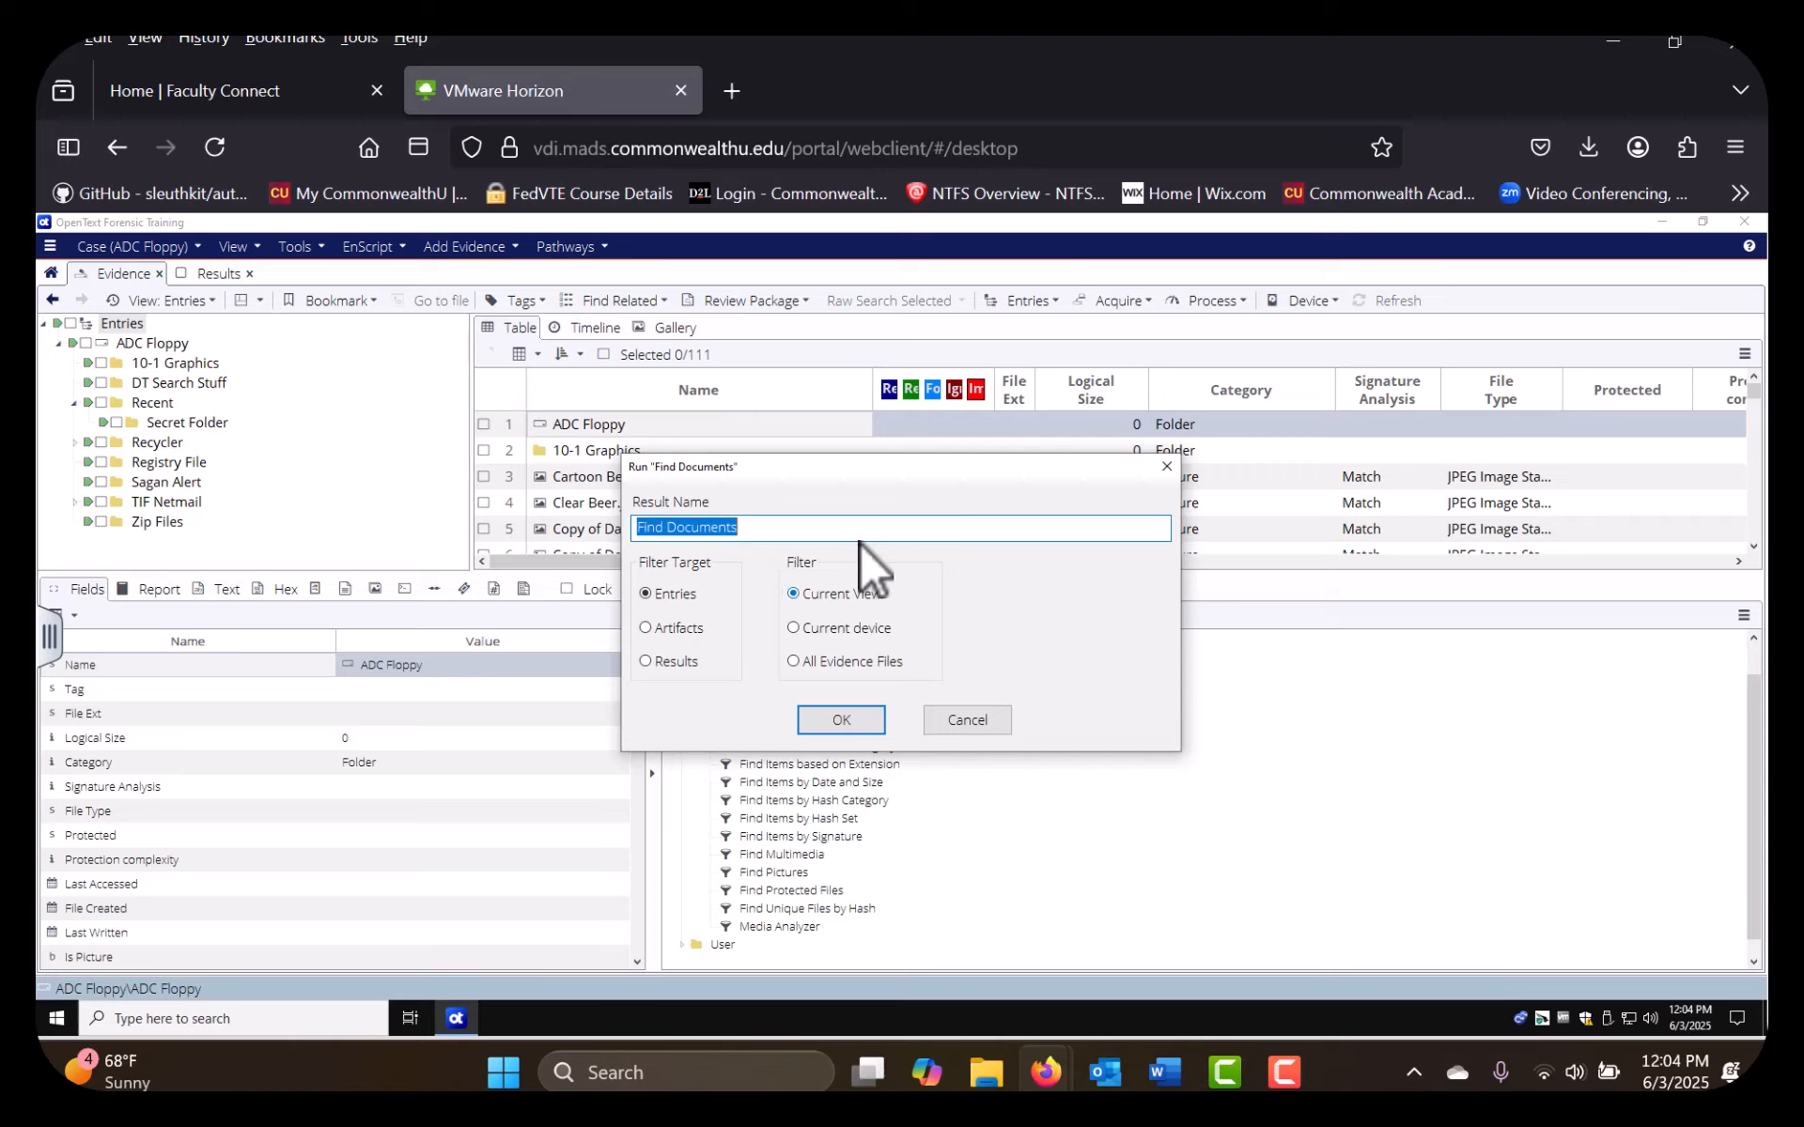
left_click(826, 714)
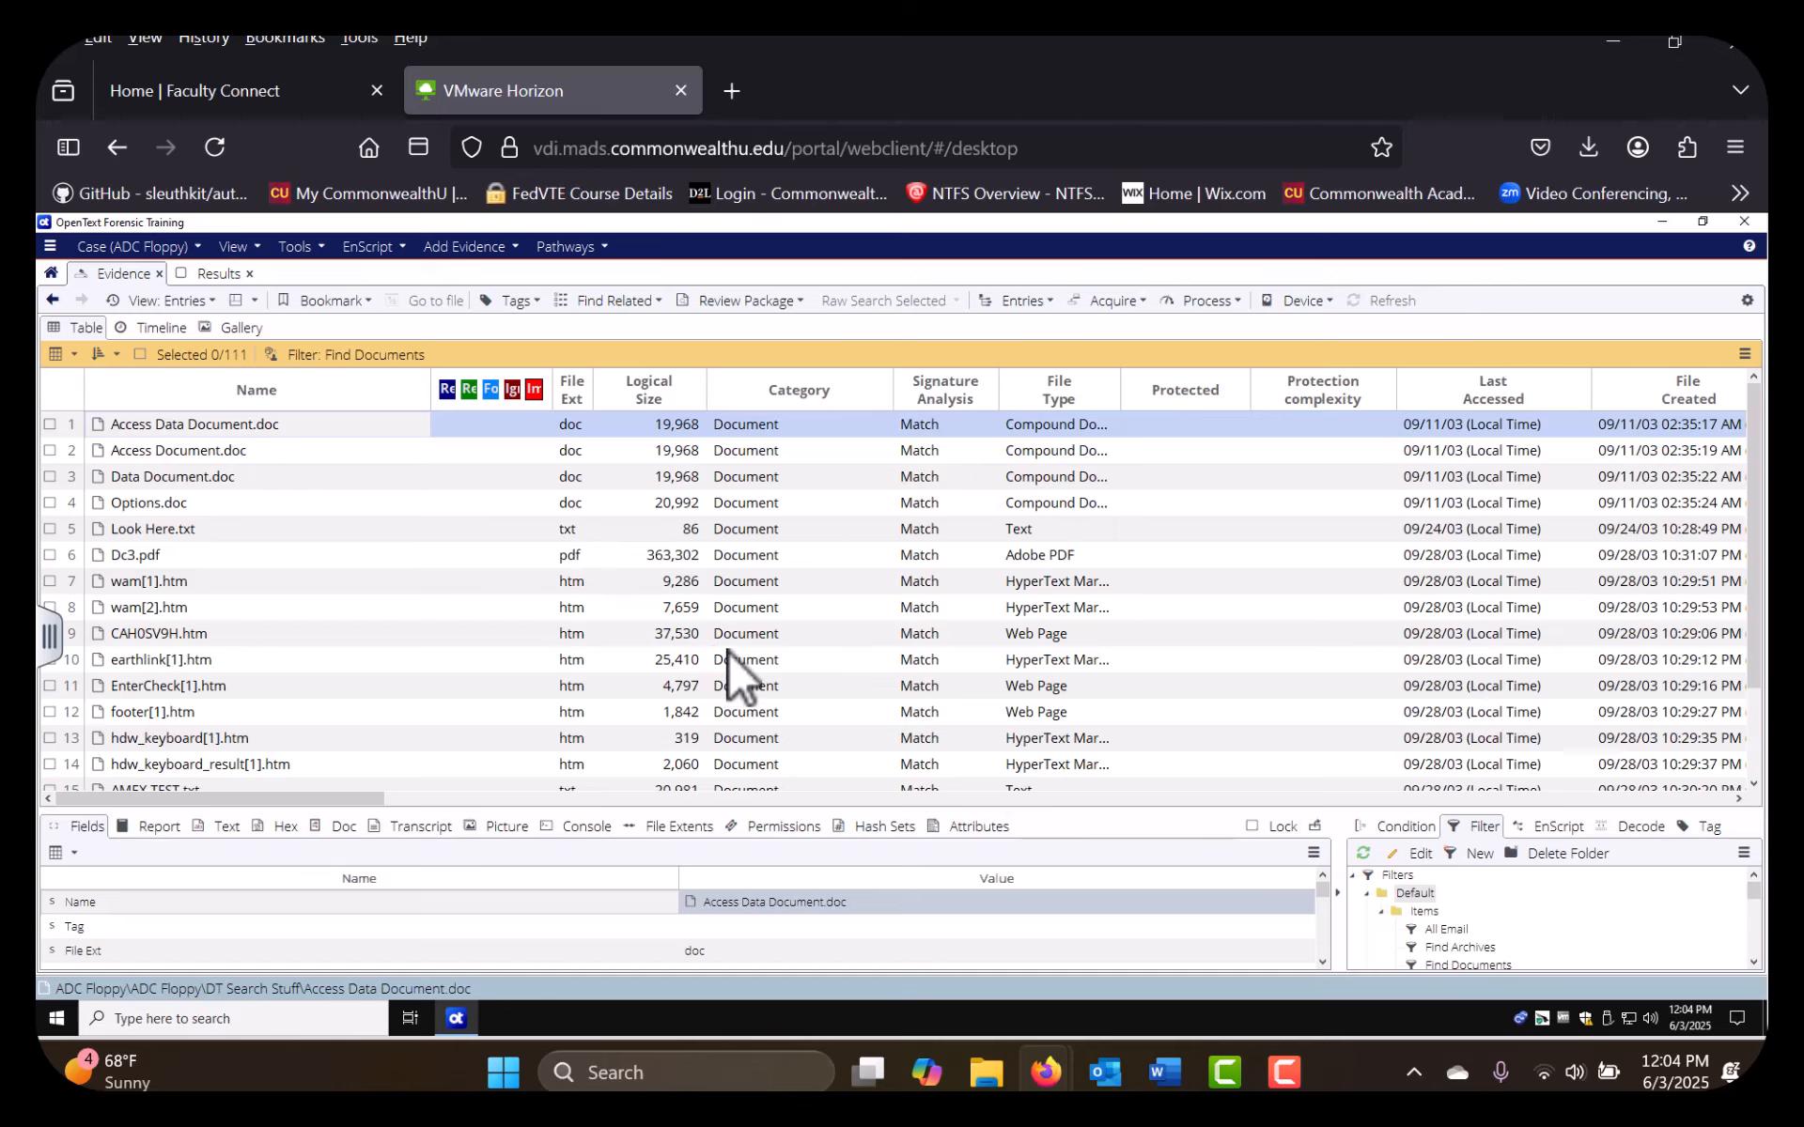
Review the filtered document list, checking file names, extensions, categories and signature analysis
scroll(686, 526, "down", 3)
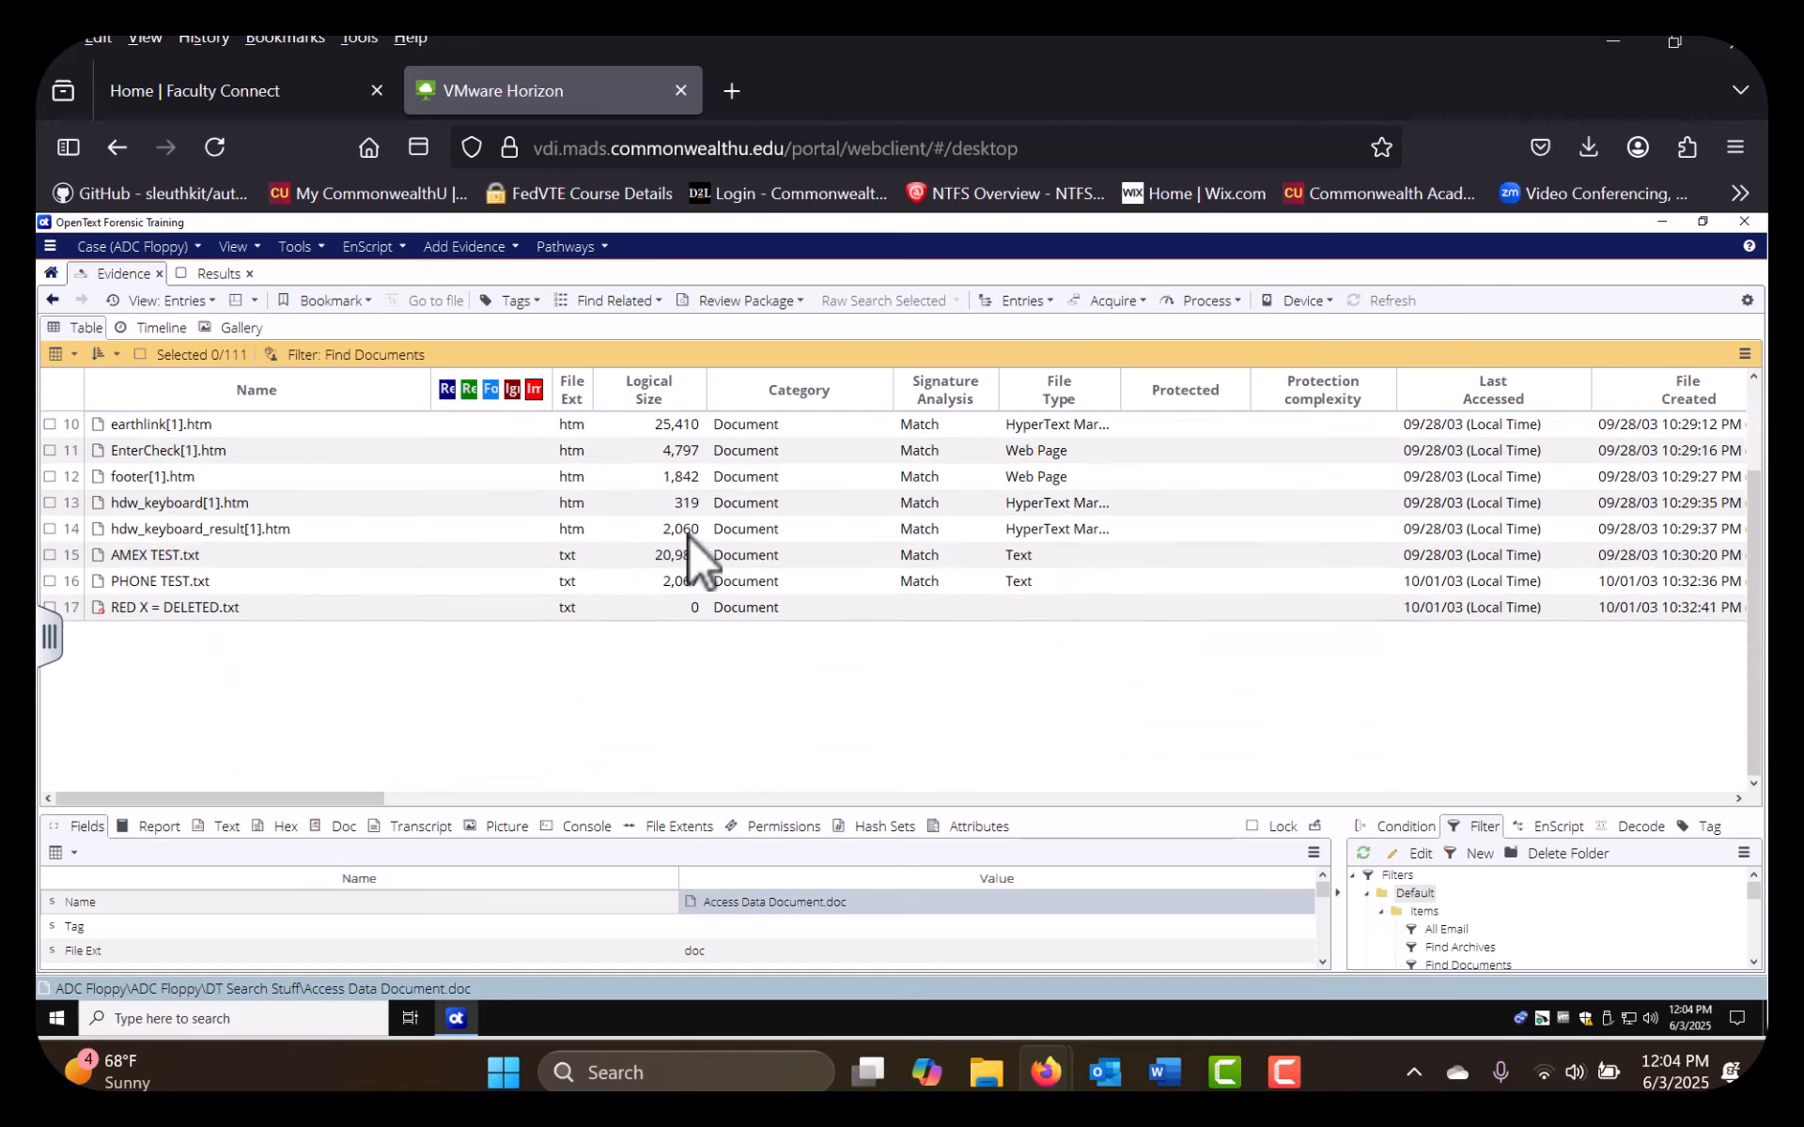
scroll(689, 536, "down", 1)
scroll(689, 538, "up", 4)
scroll(690, 541, "down", 2)
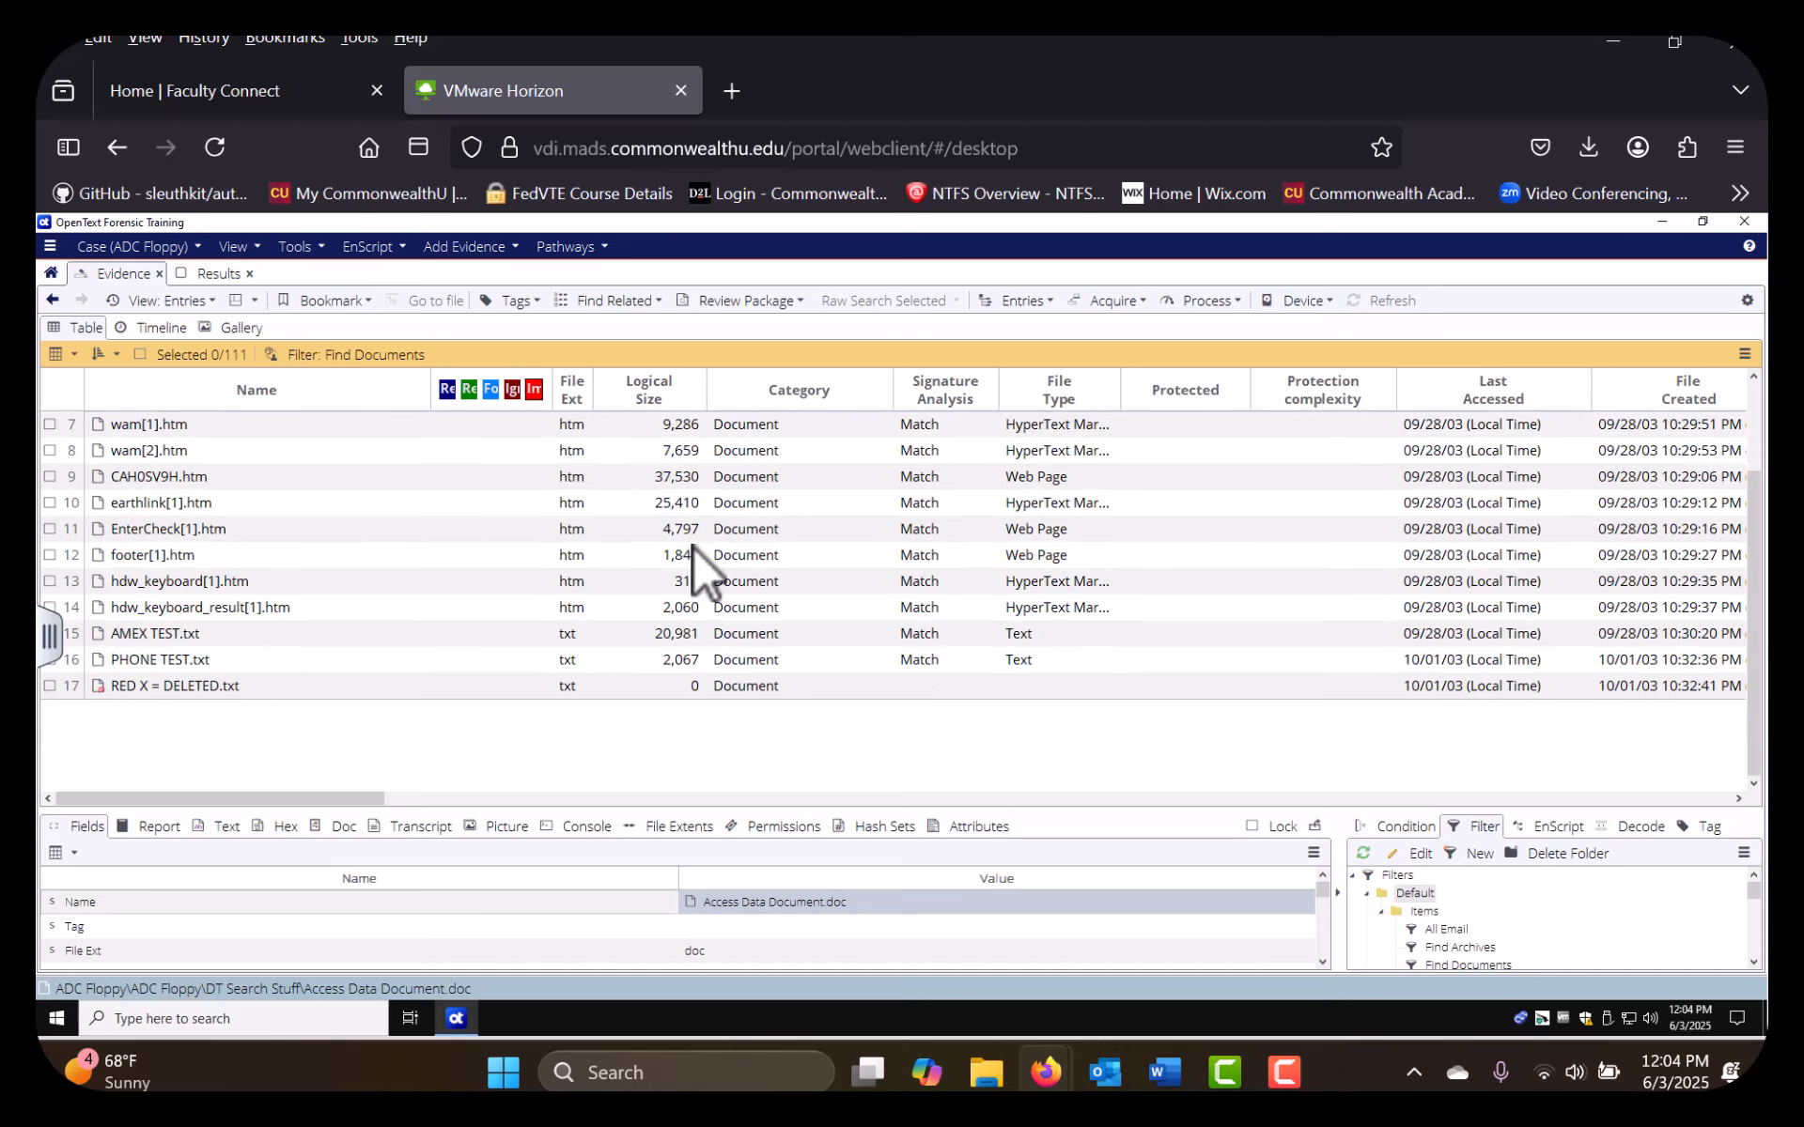
scroll(695, 564, "up", 2)
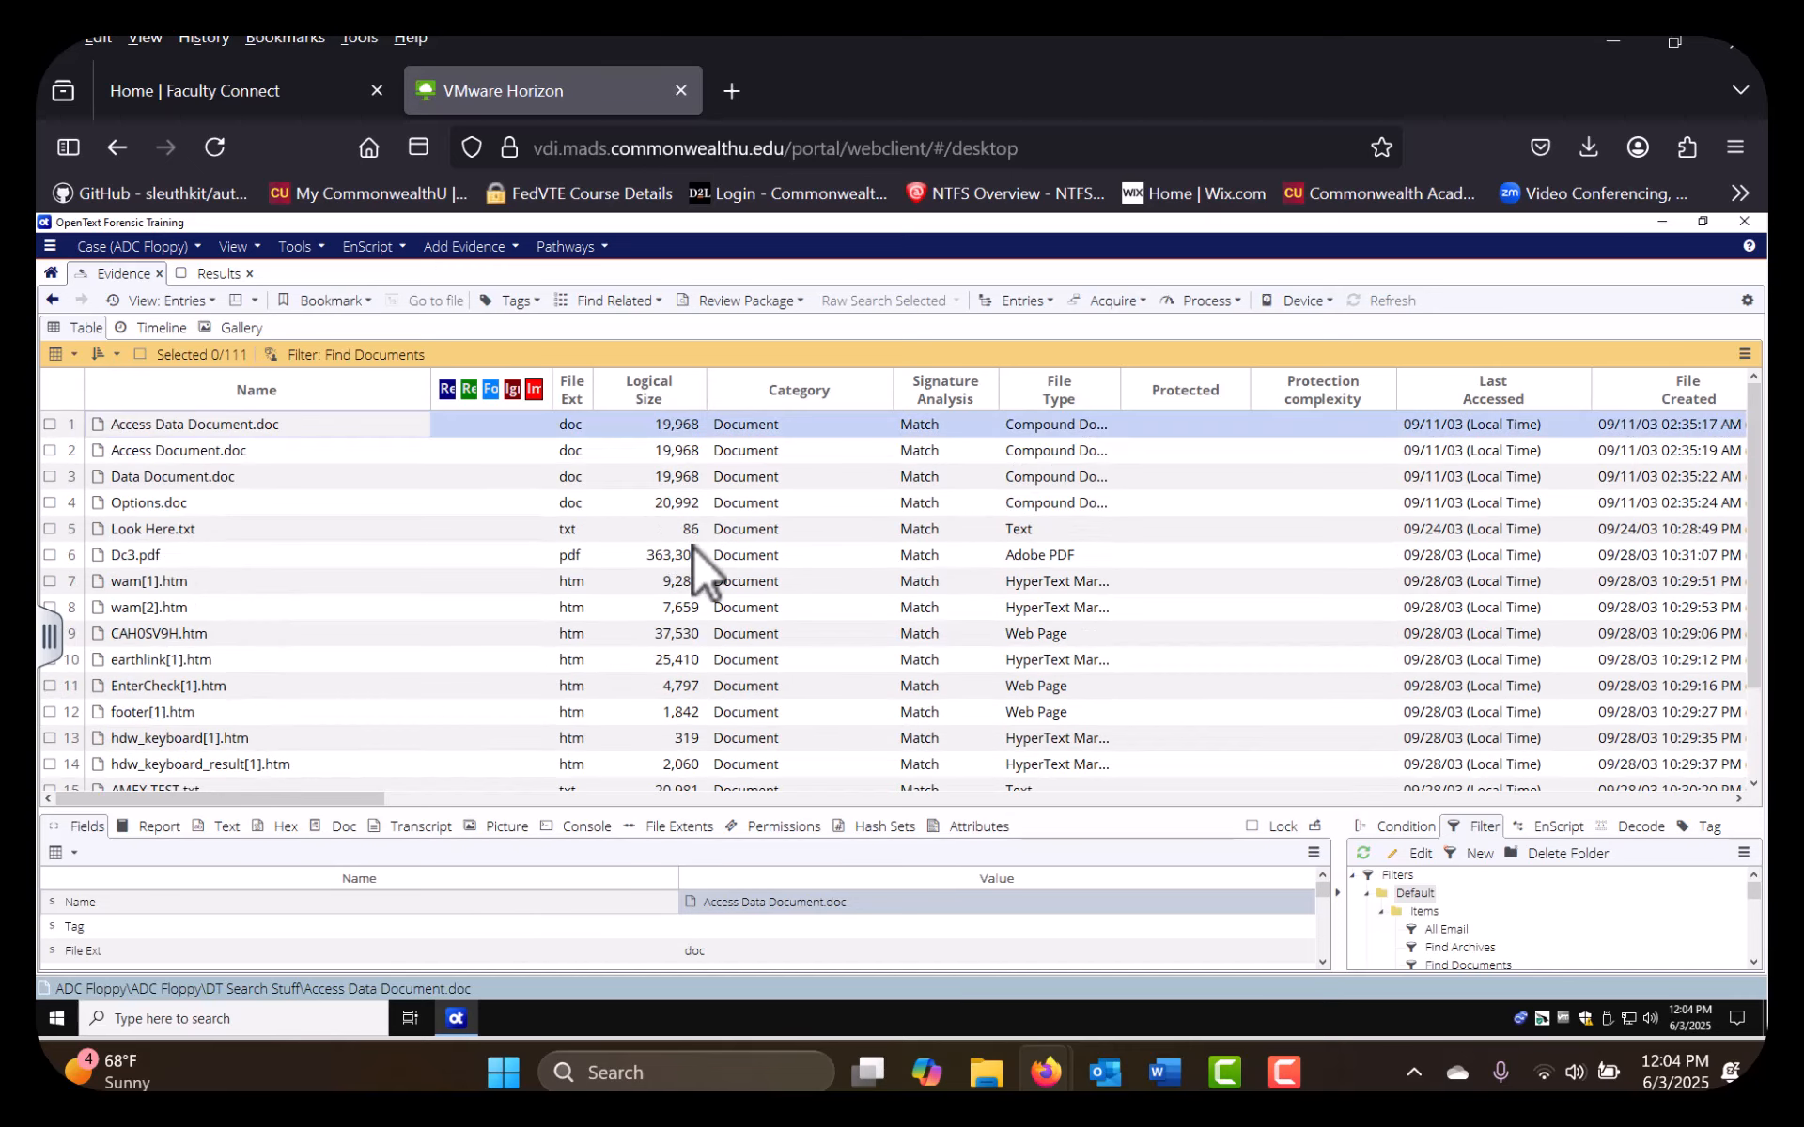
scroll(695, 554, "down", 2)
scroll(695, 556, "up", 2)
scroll(256, 661, "down", 3)
scroll(258, 661, "up", 3)
scroll(256, 624, "down", 2)
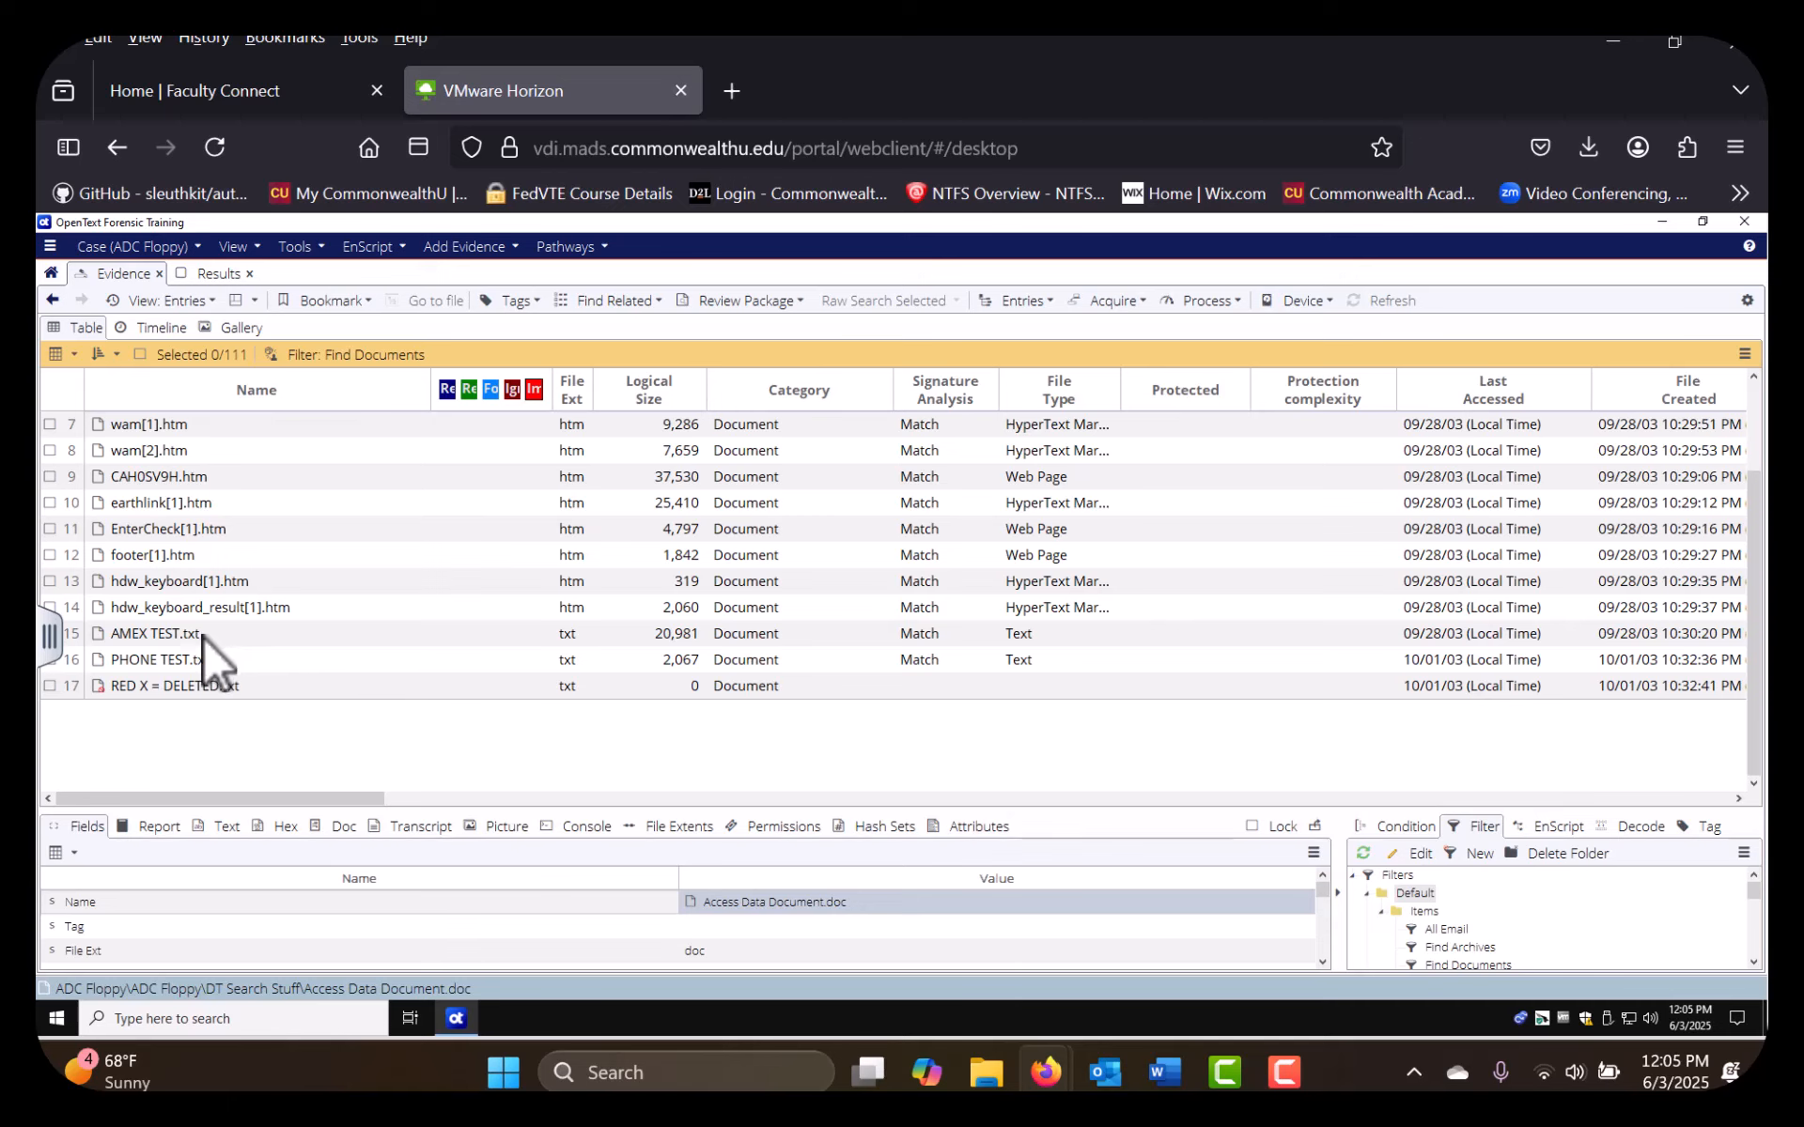
scroll(357, 665, "up", 2)
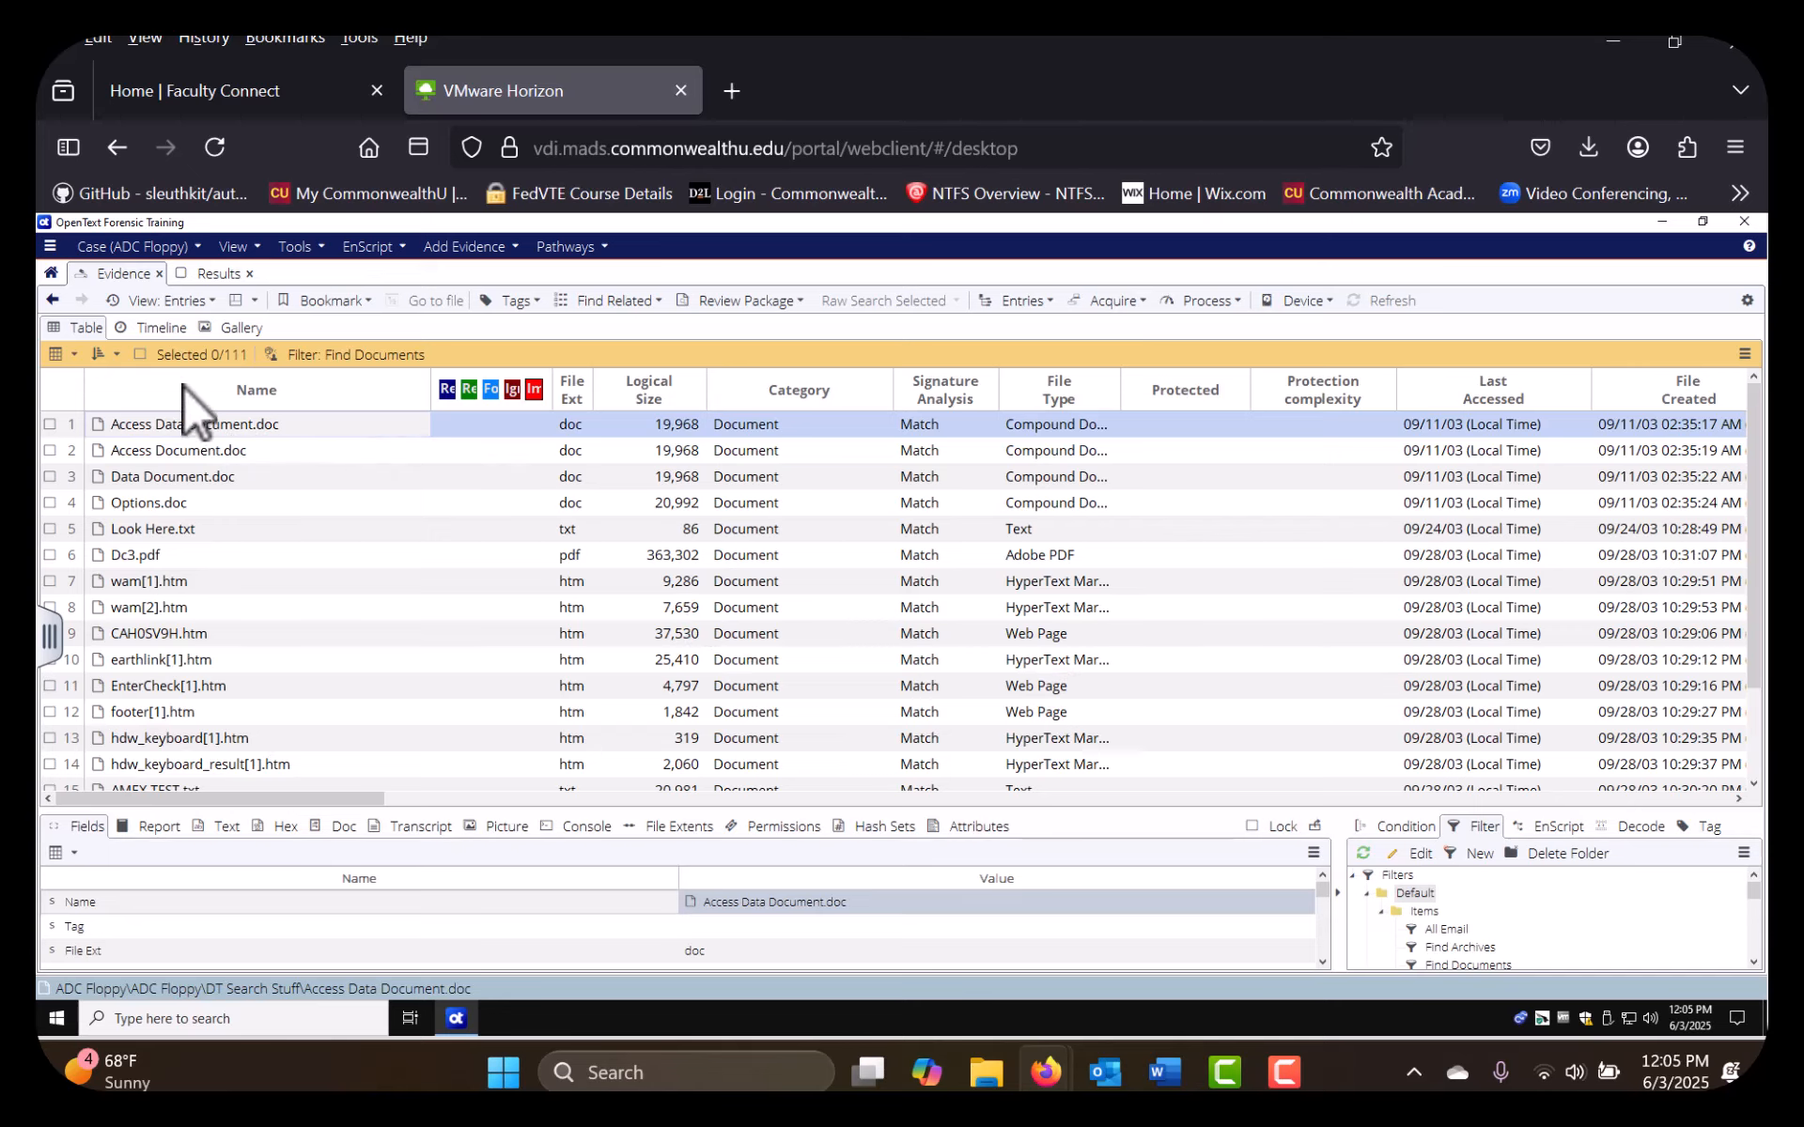
Go back to the evidence list and reopen ADC Floppy to clear the Find Documents filter
left_click(54, 300)
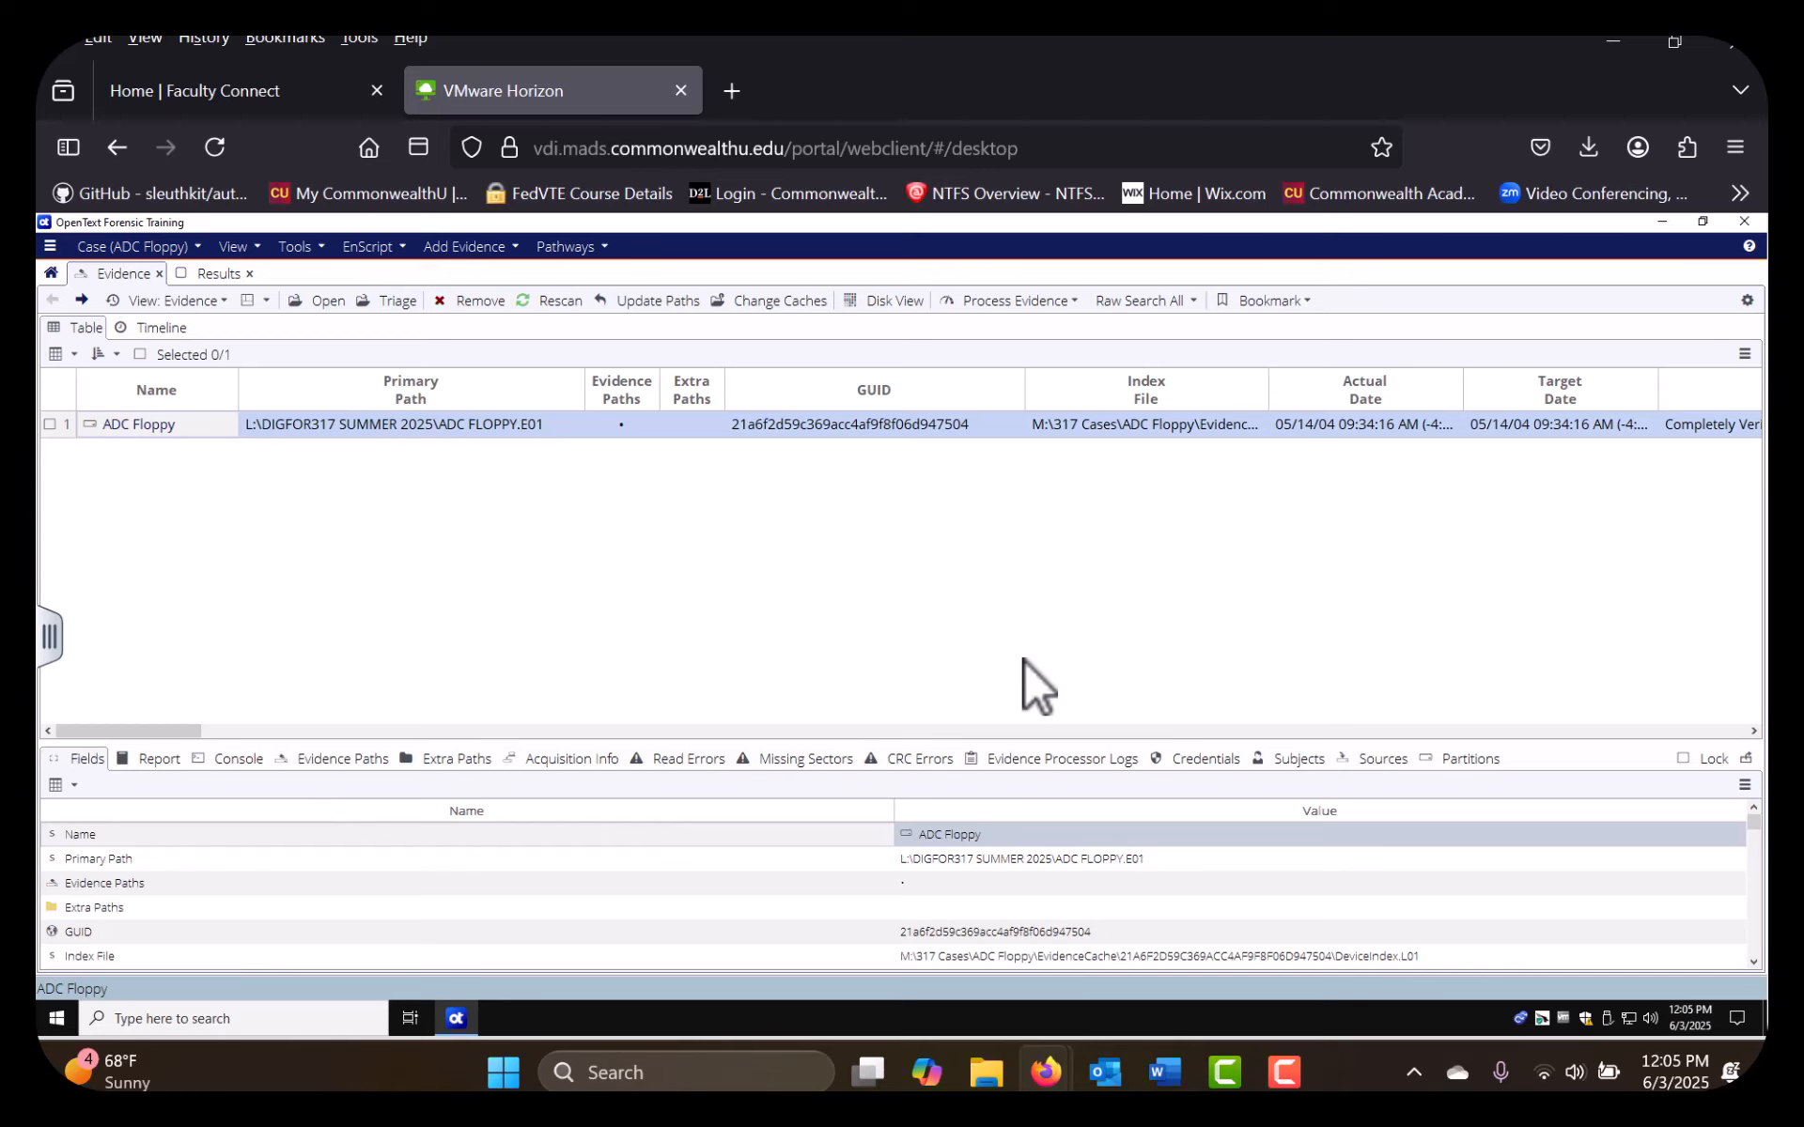
double_click(195, 426)
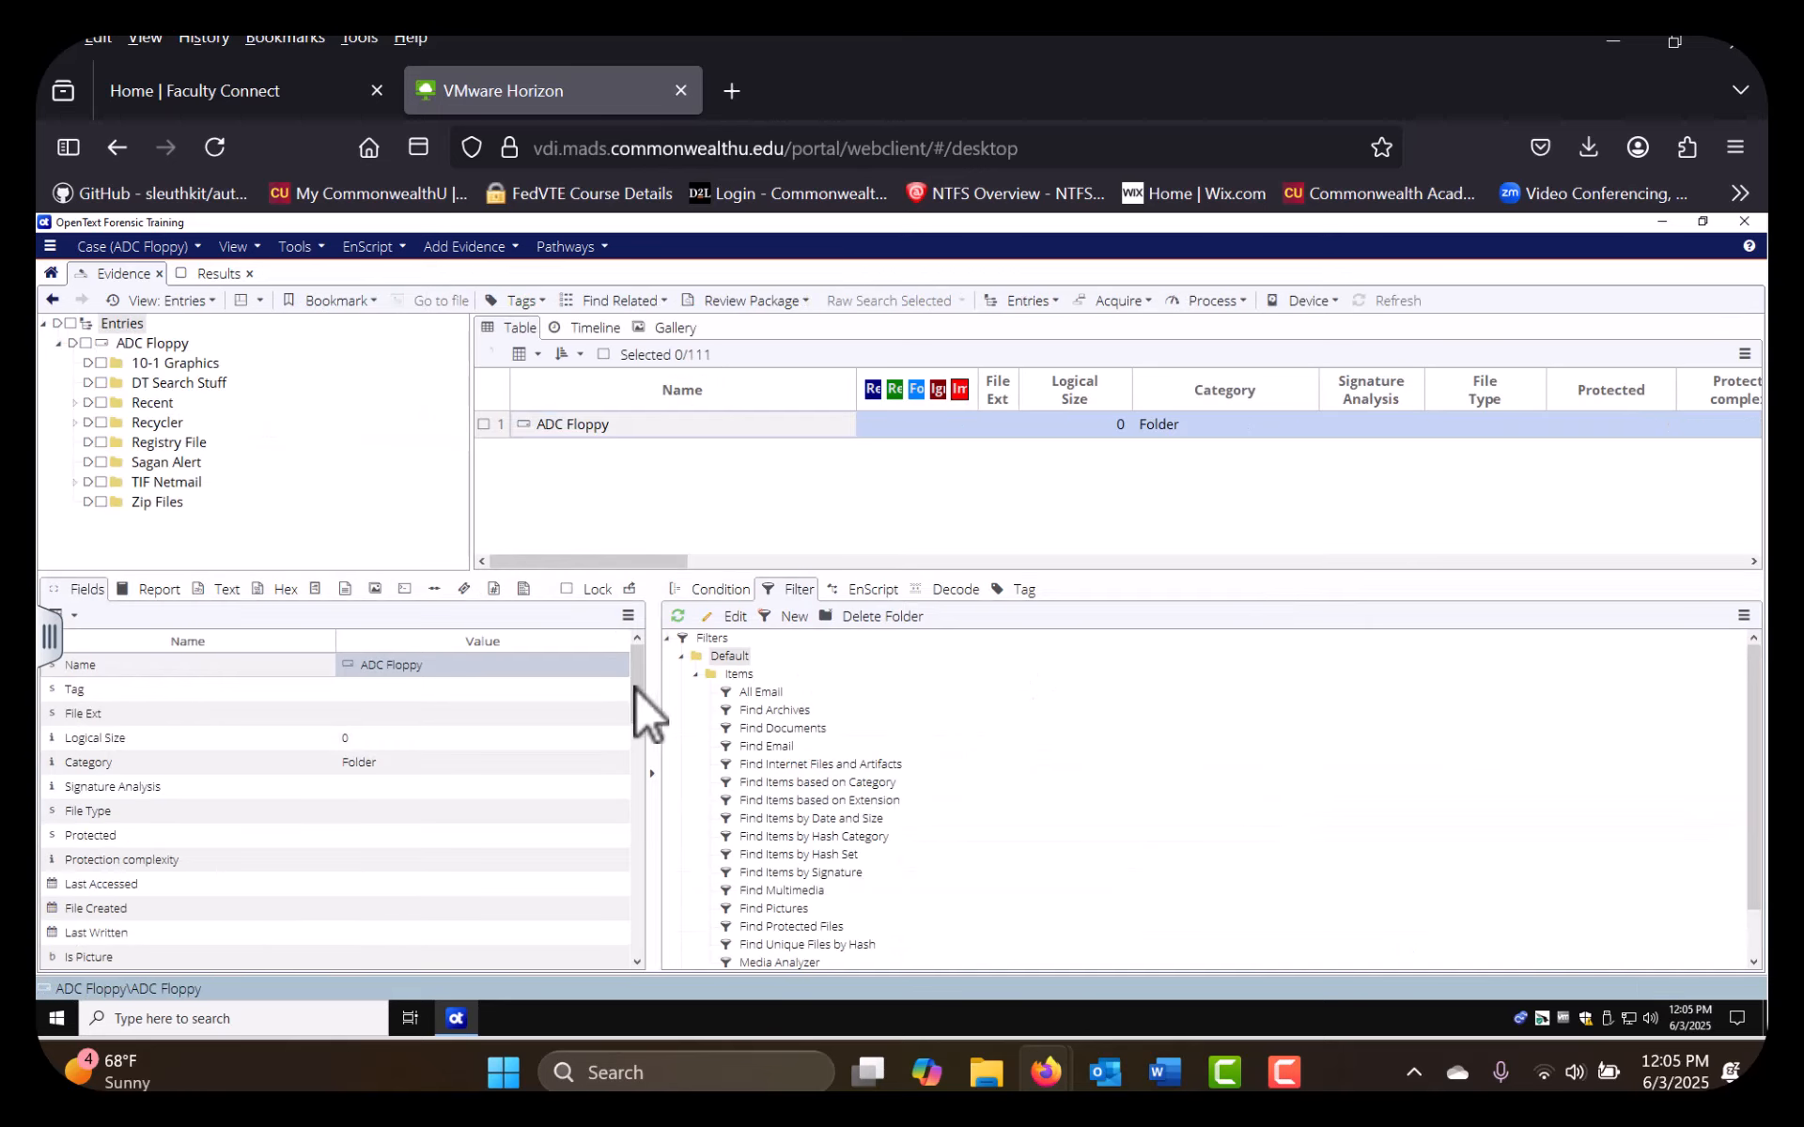
scroll(958, 757, "down", 1)
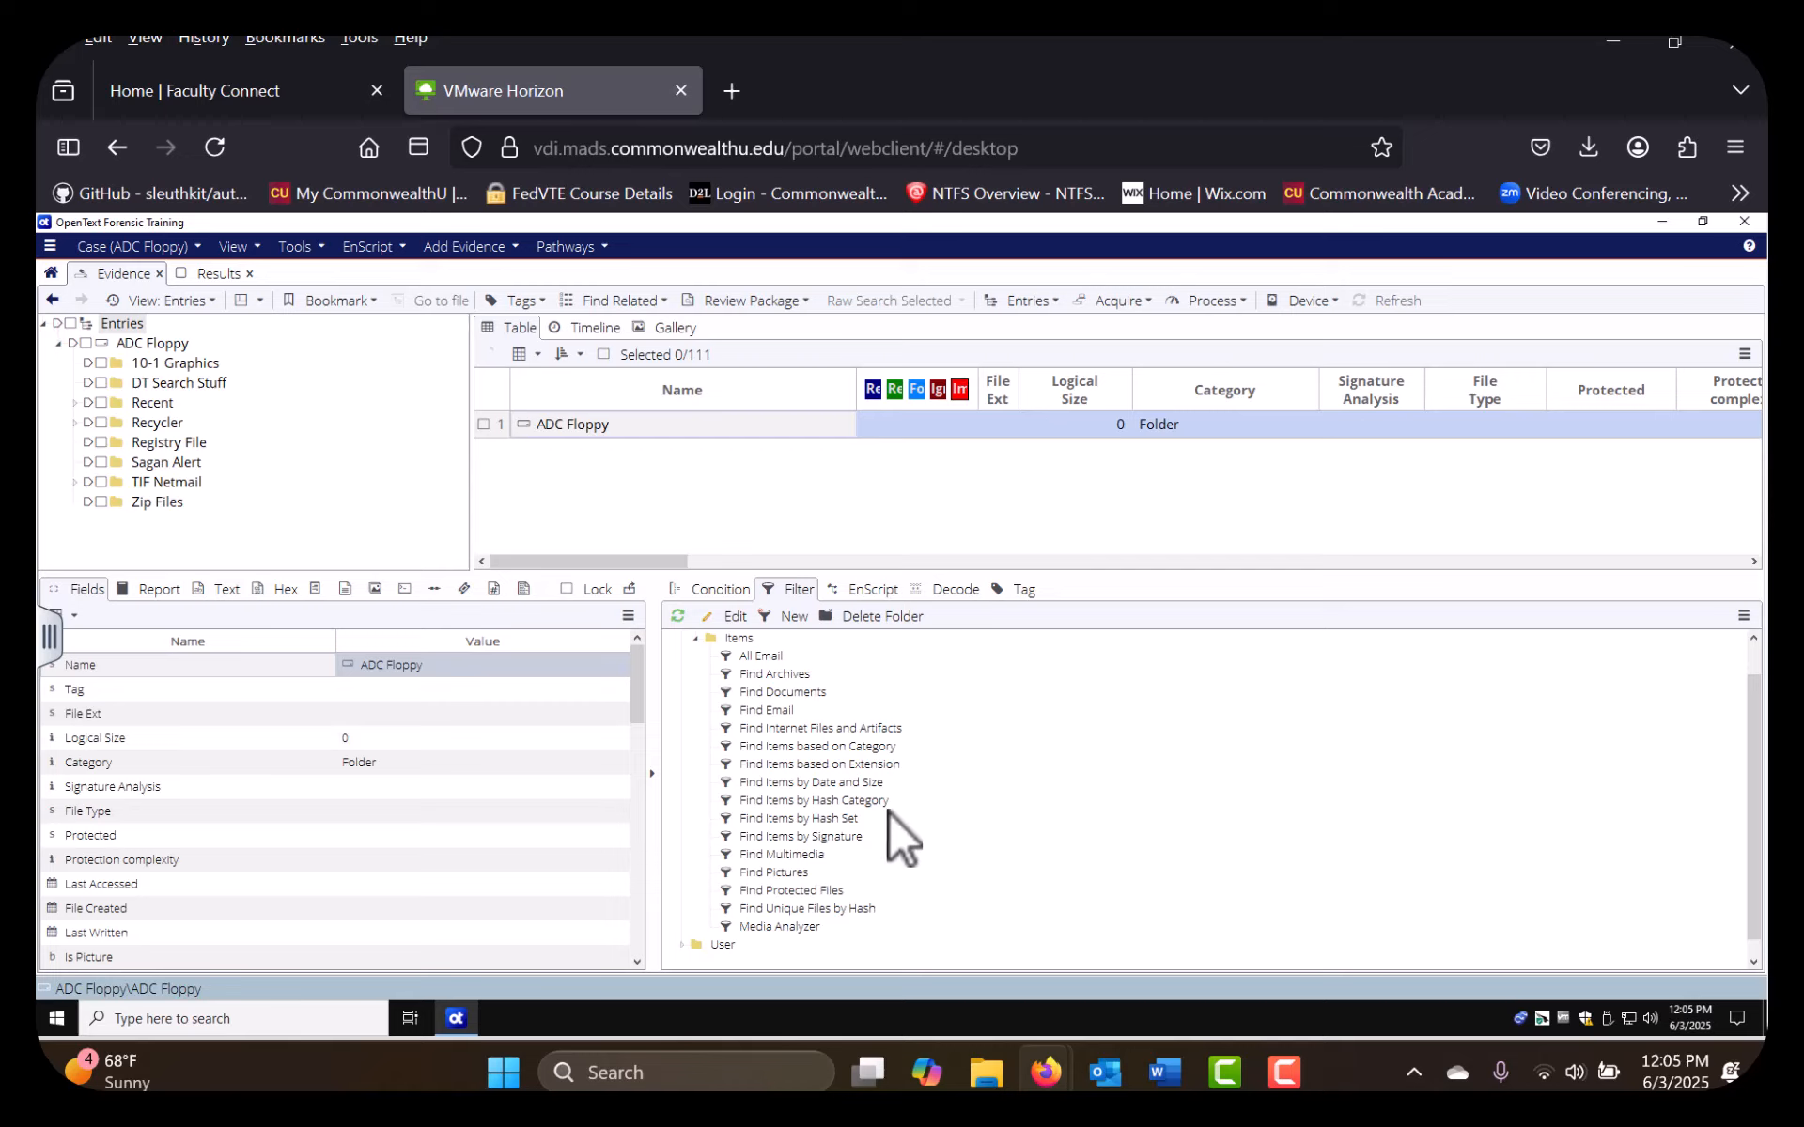
left_click(844, 892)
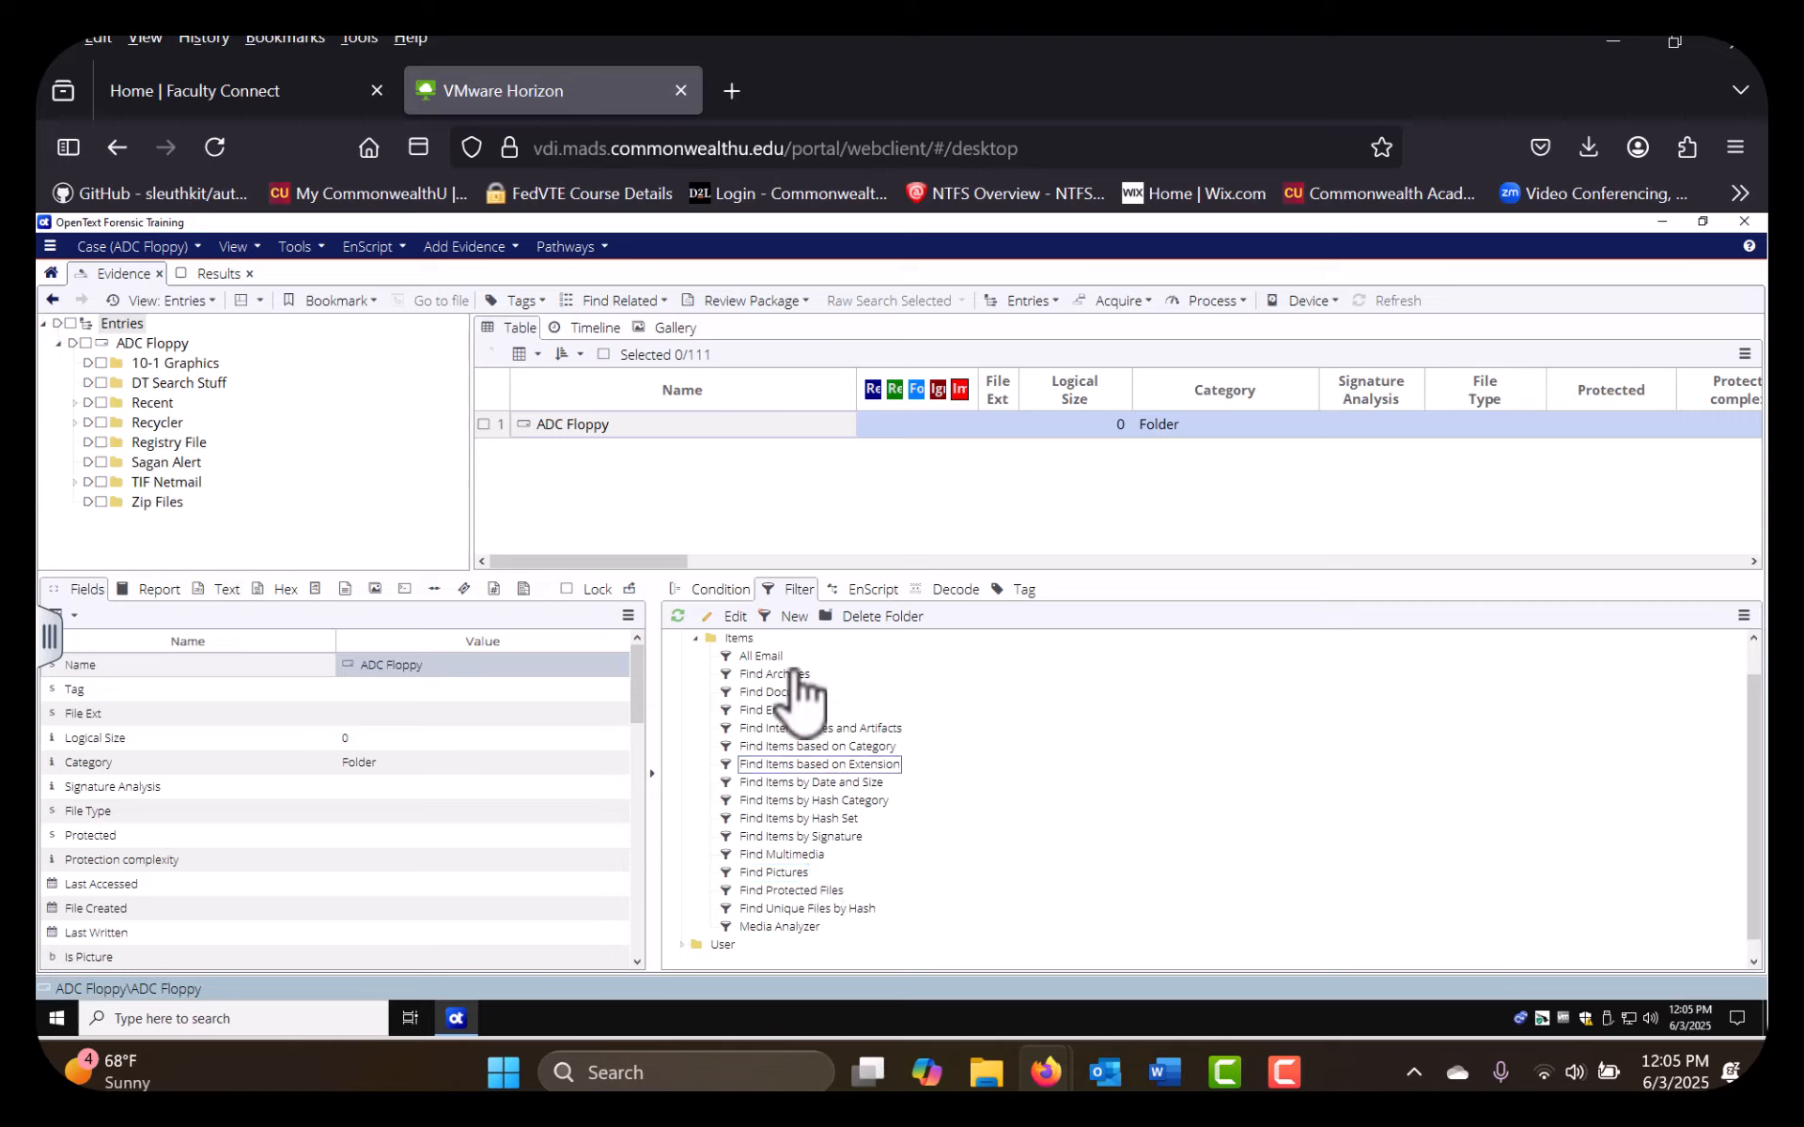
Examine the default conditions available in the Email, Entries and Internet folders
left_click(724, 598)
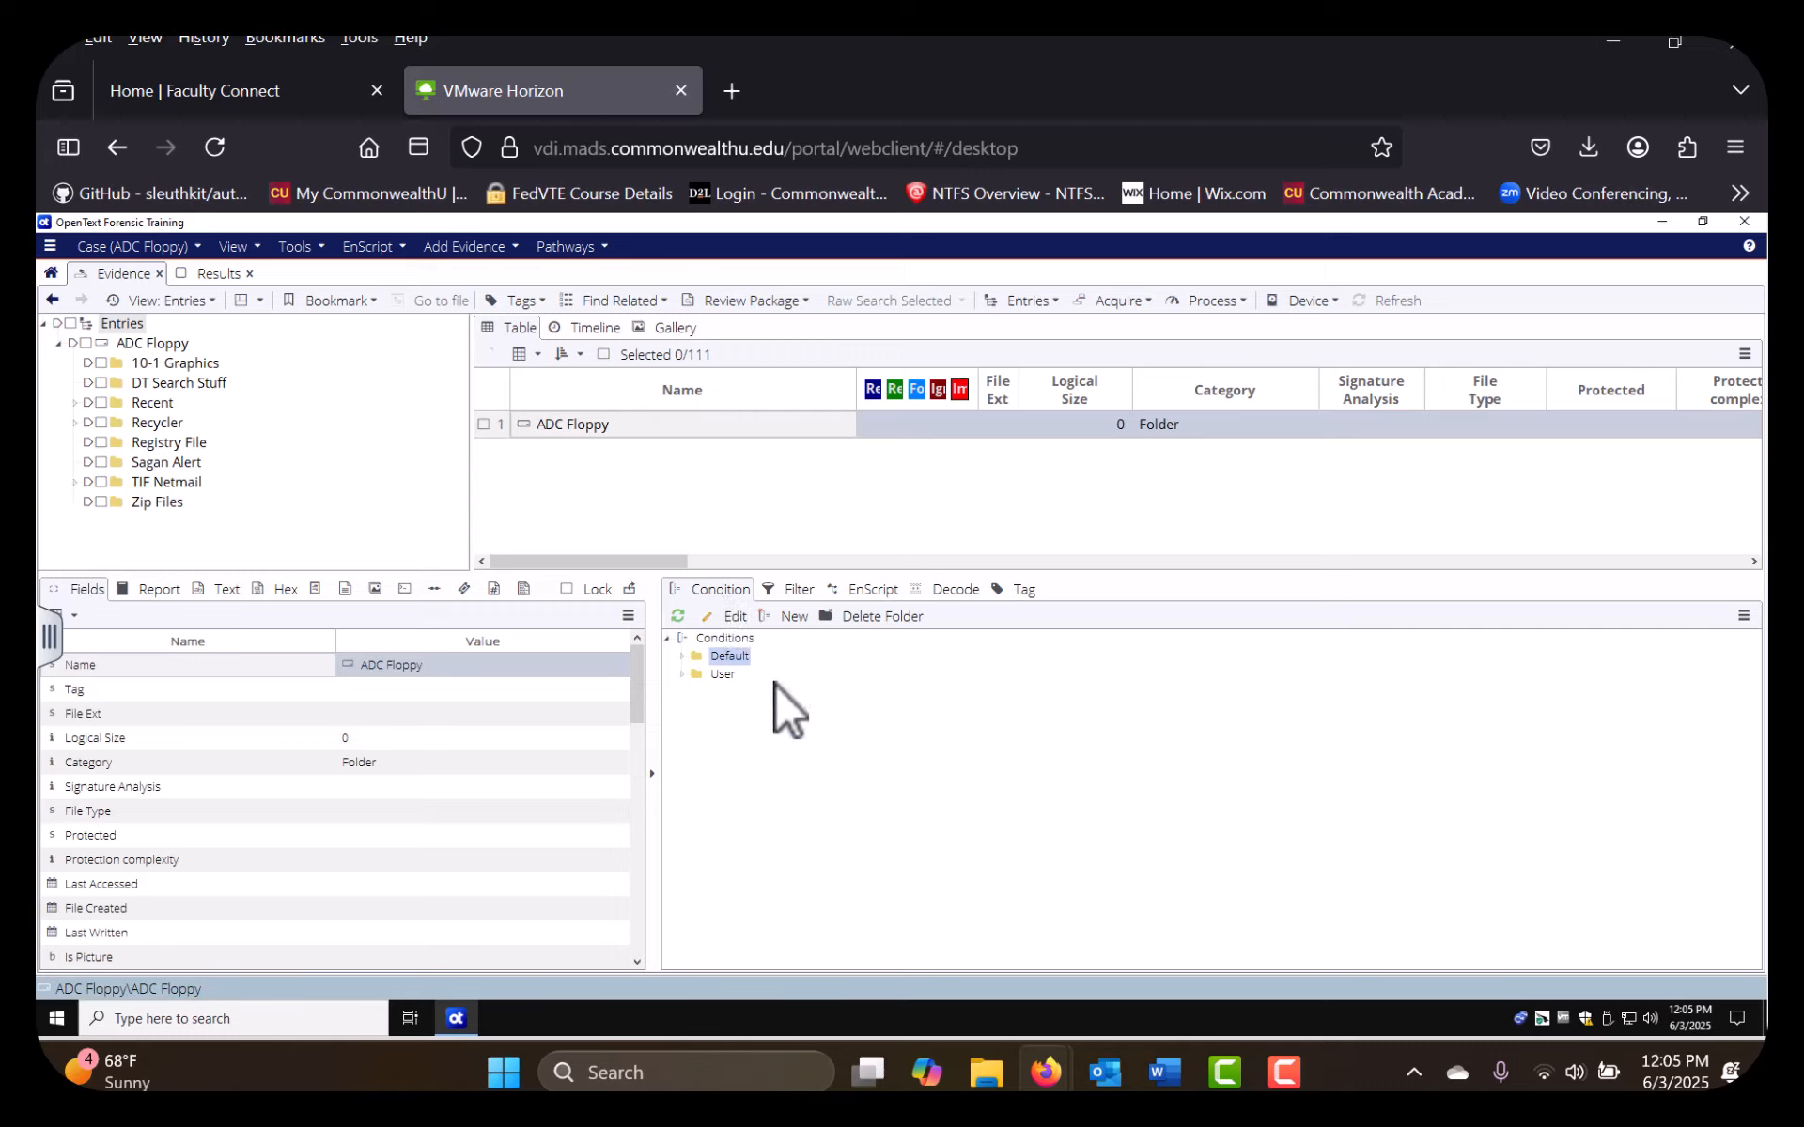
left_click(682, 655)
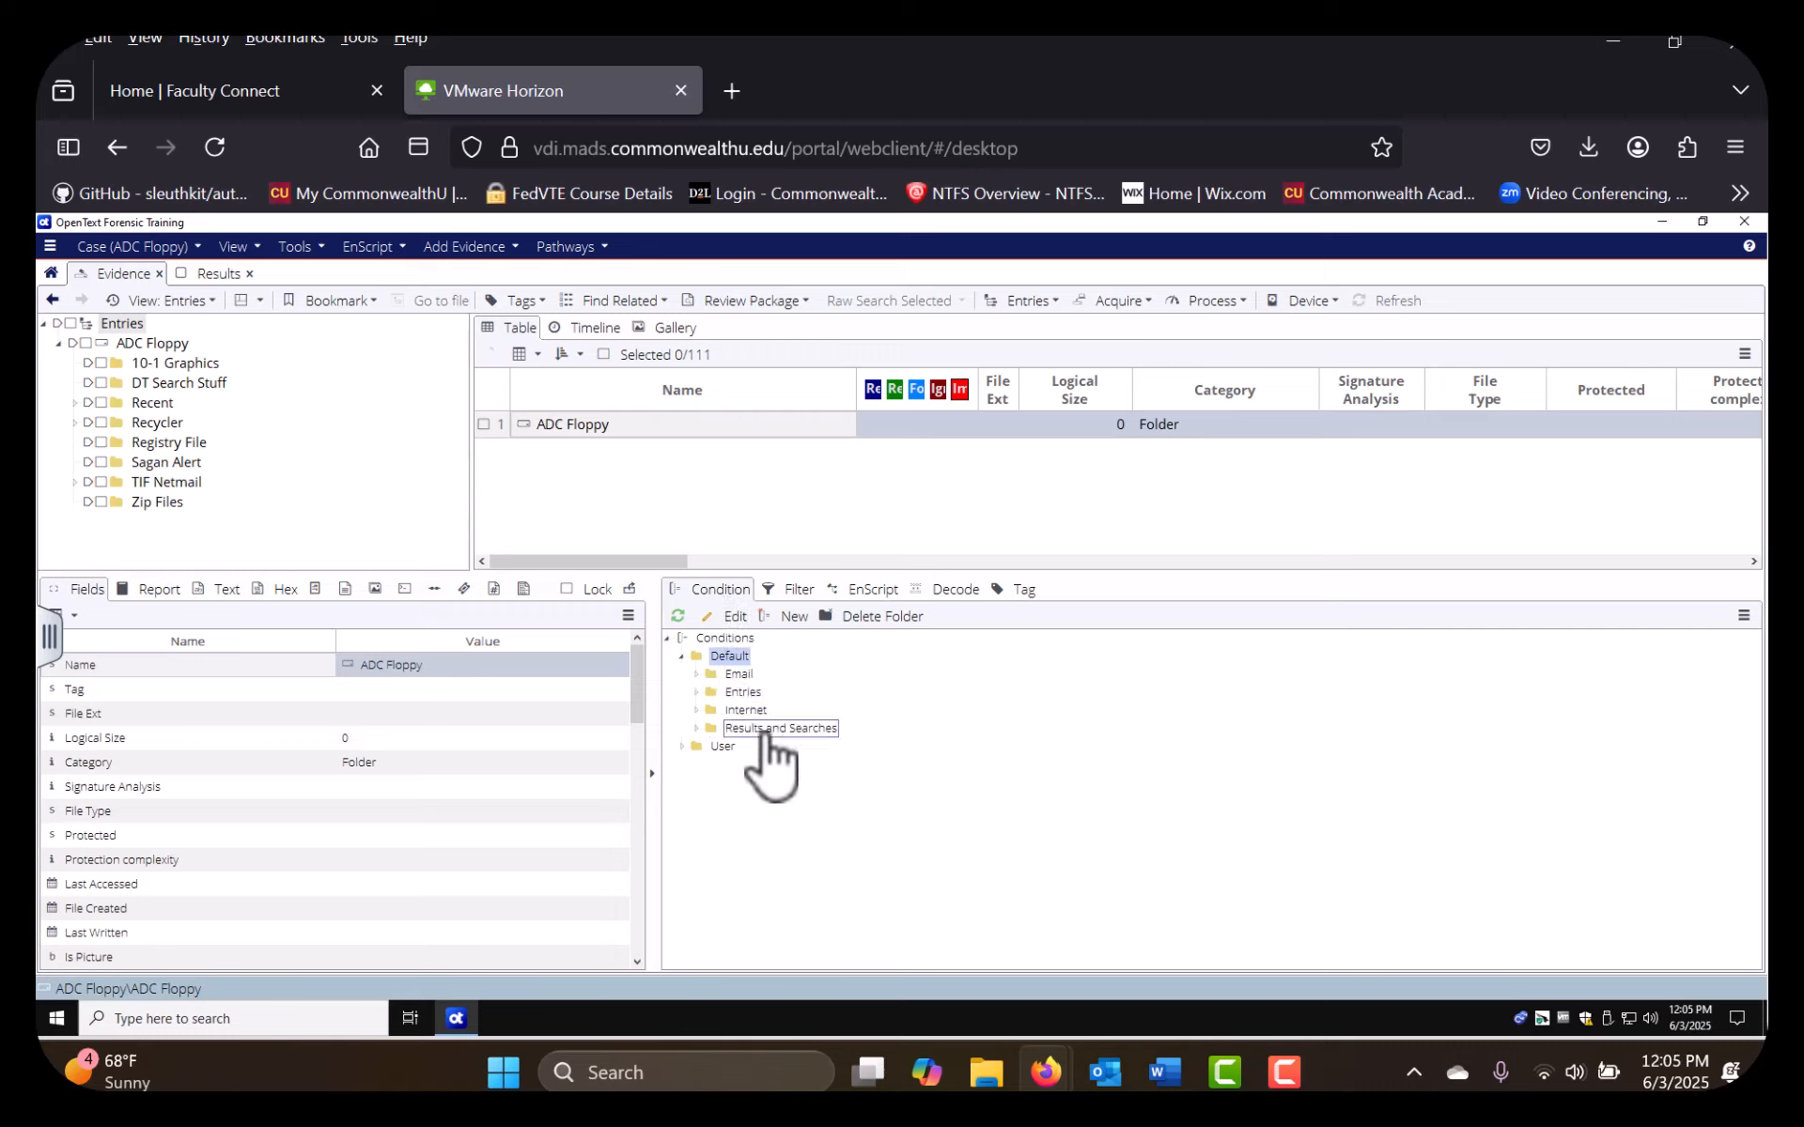
left_click(695, 675)
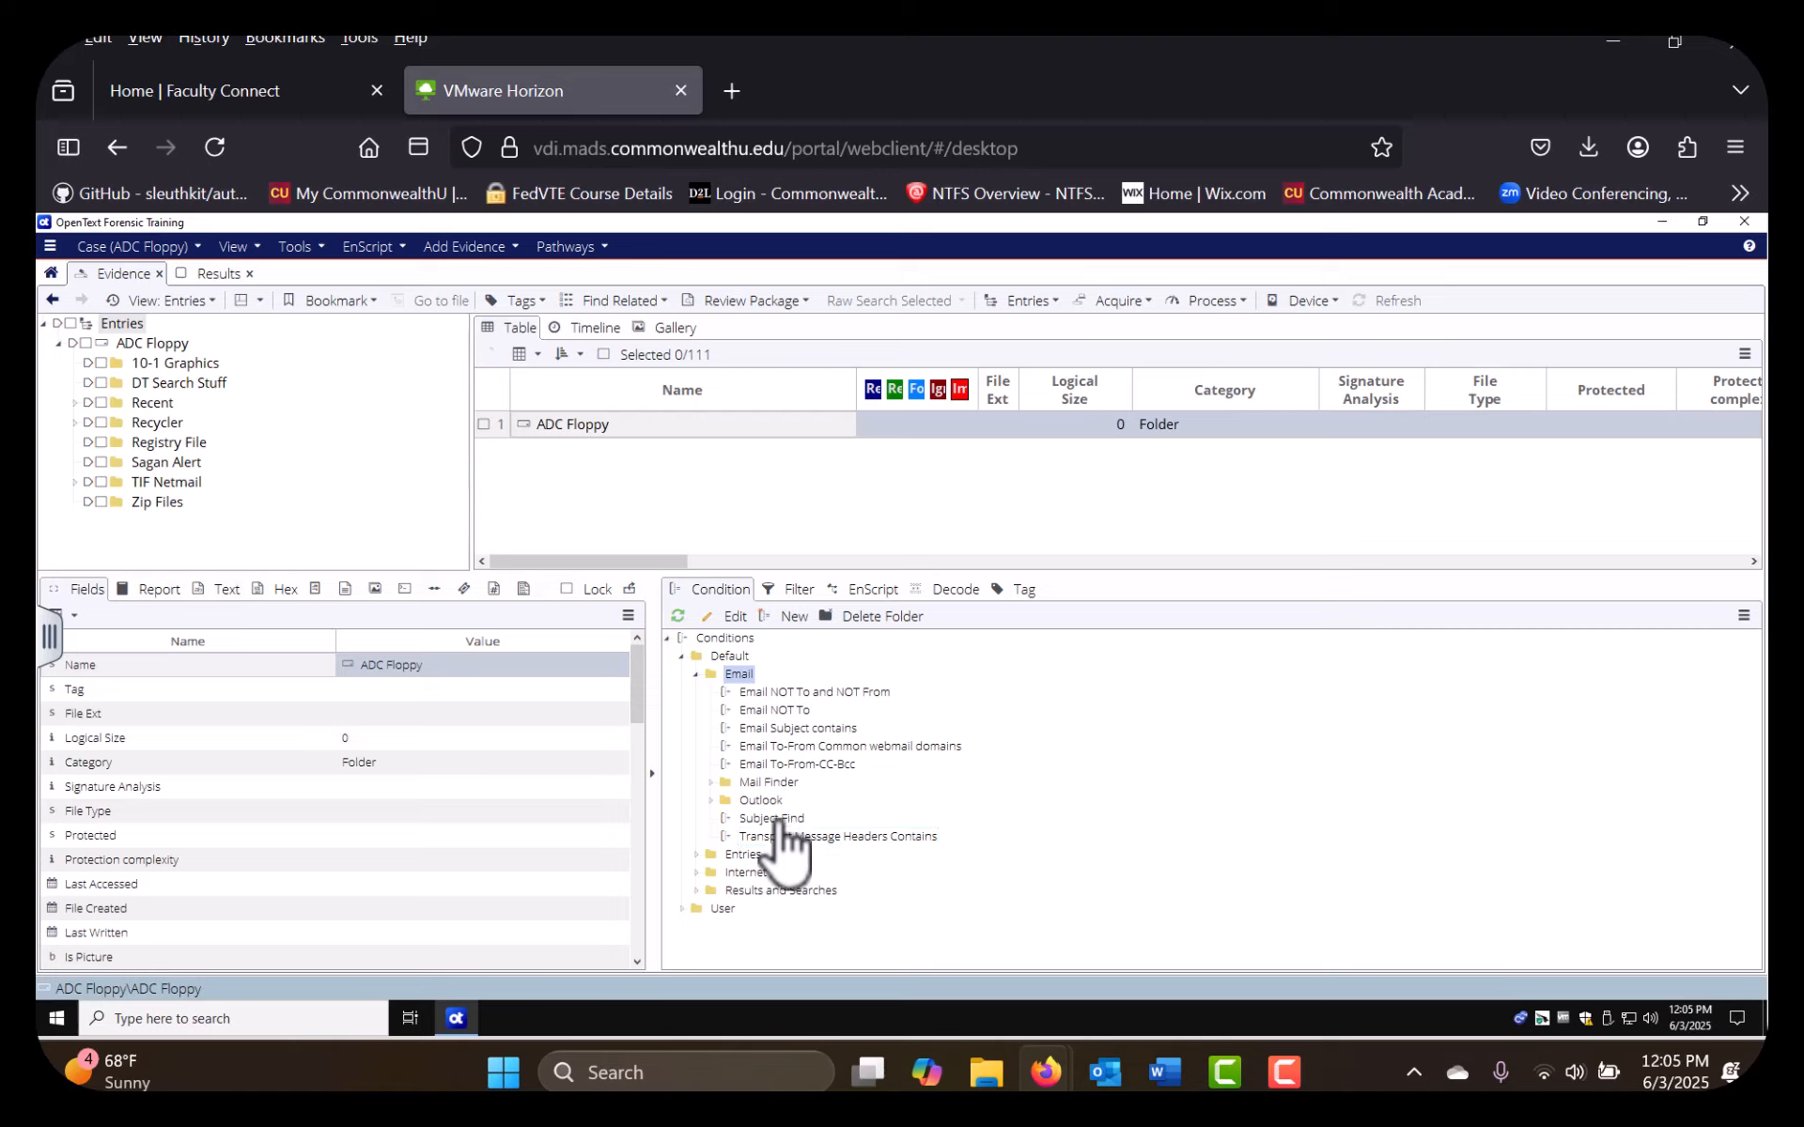
left_click(697, 854)
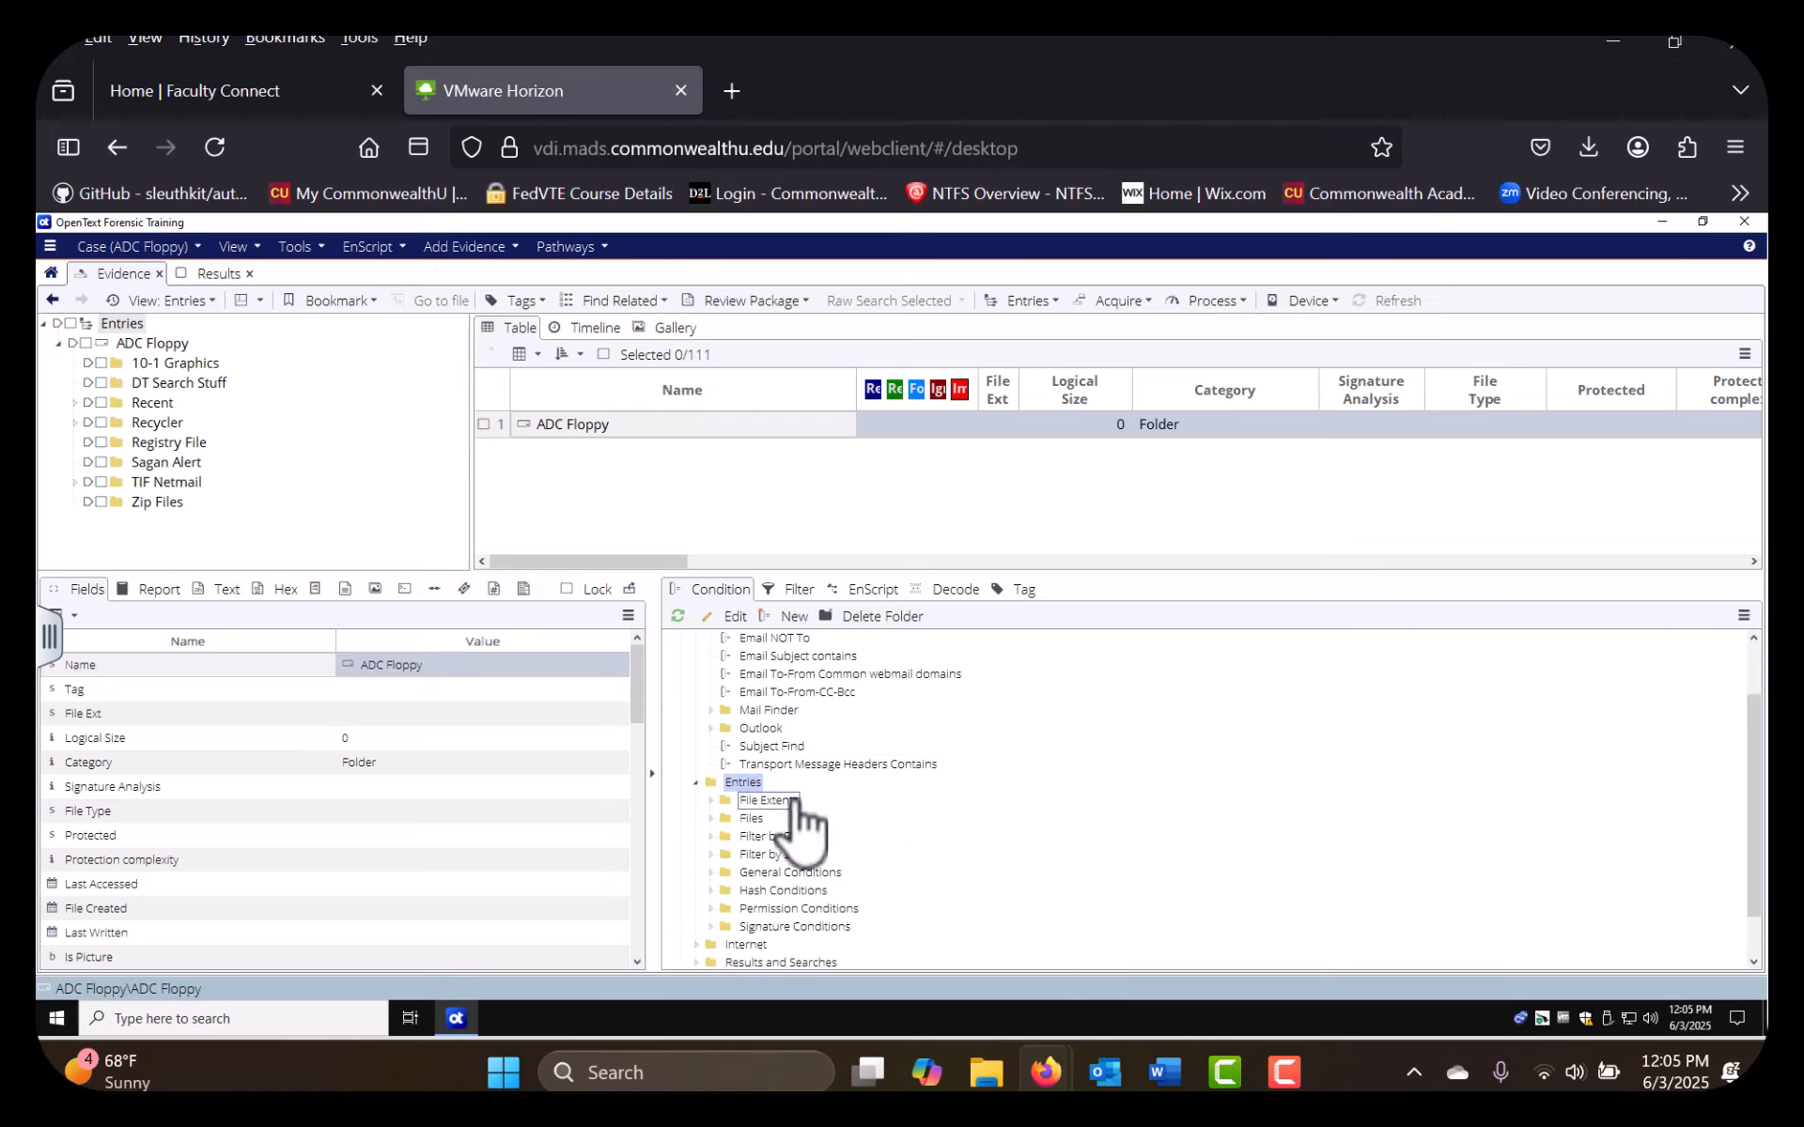
scroll(796, 829, "down", 1)
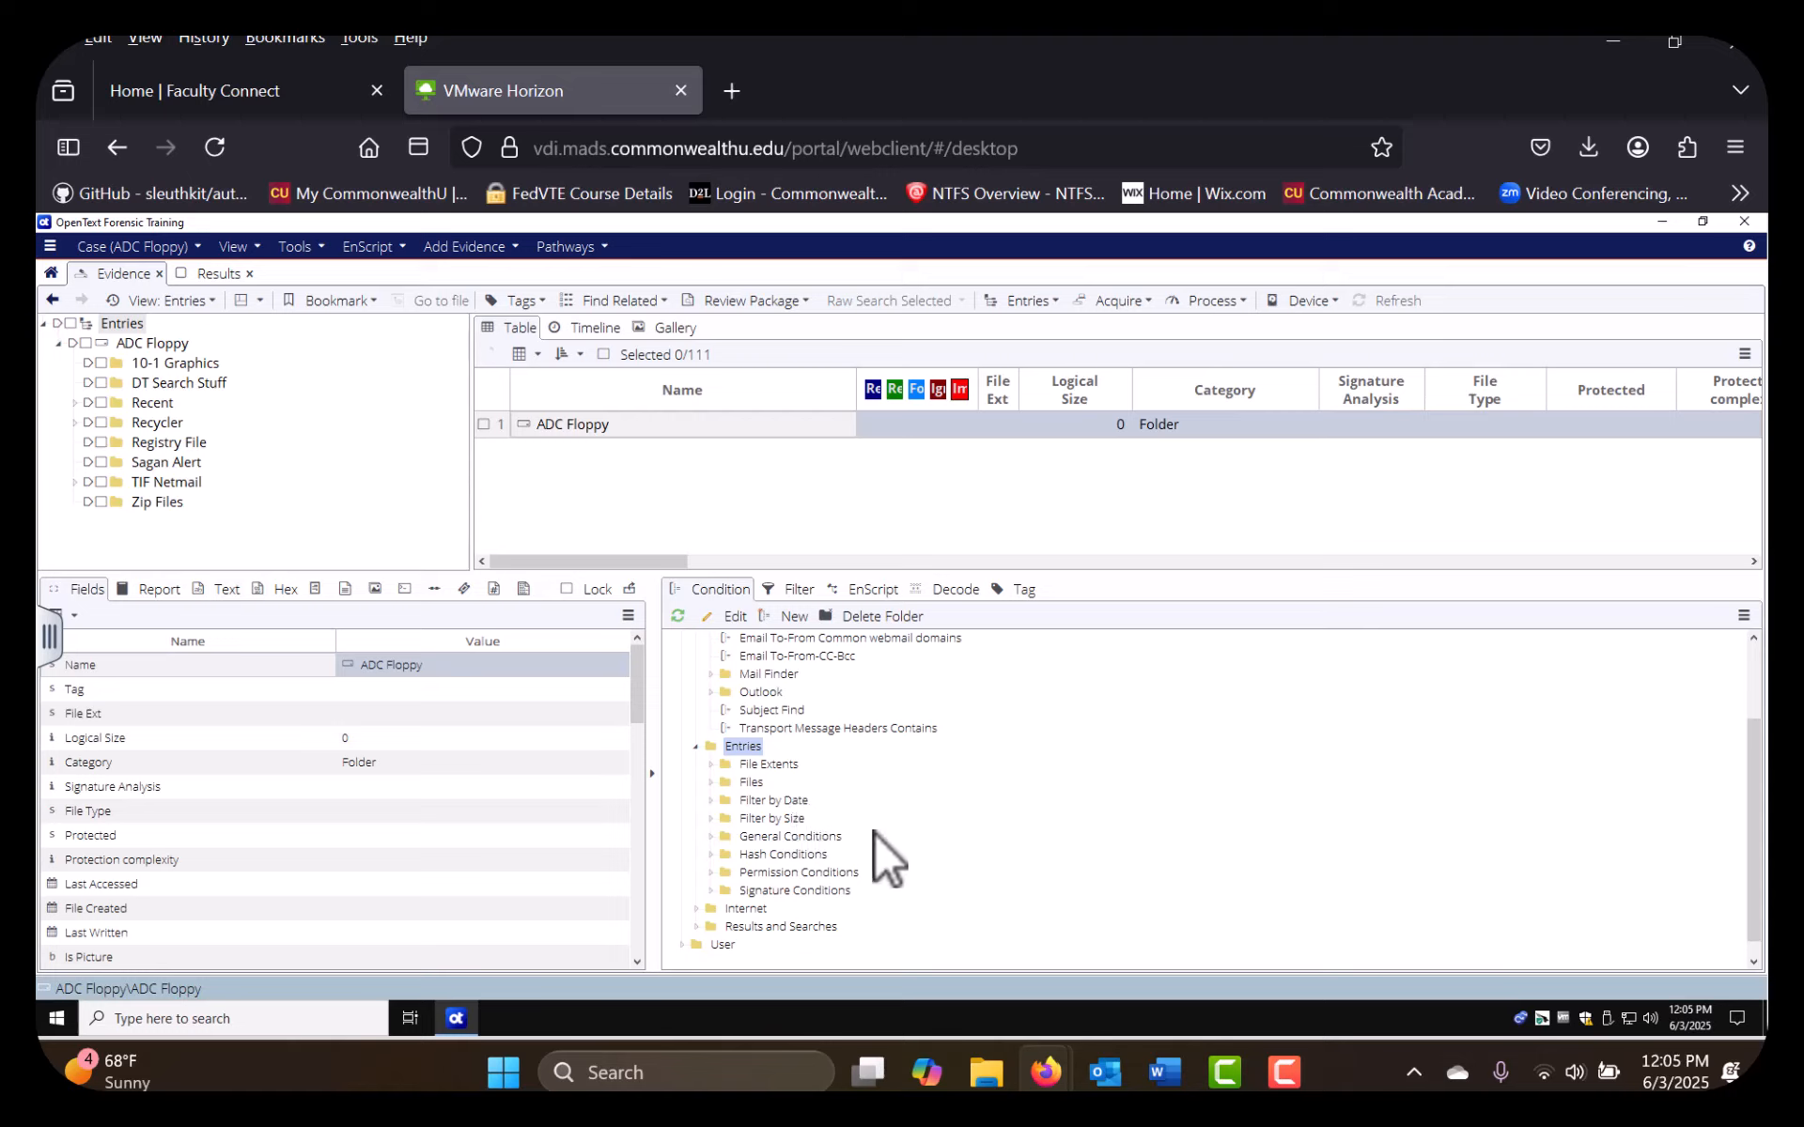
left_click(693, 909)
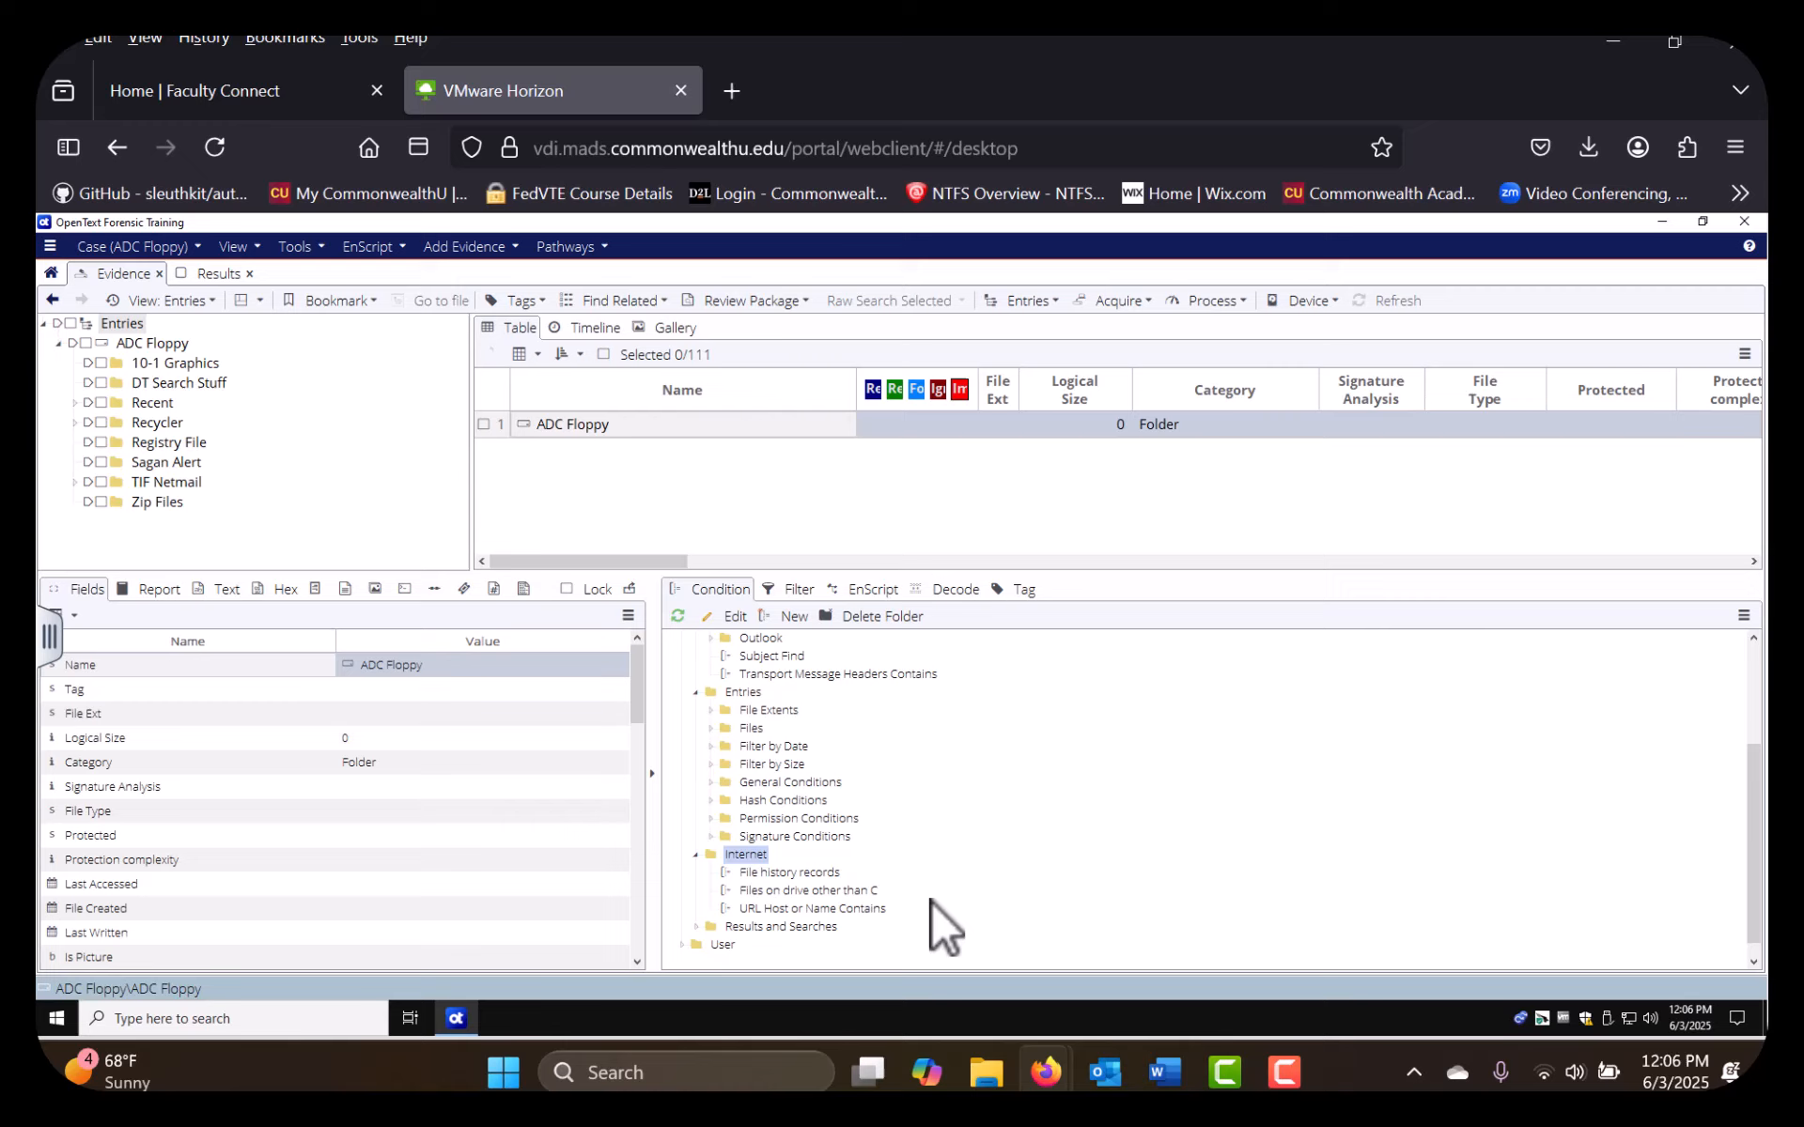
Expand the Results and Searches and User condition folders, and delete the signature bad user condition
left_click(701, 926)
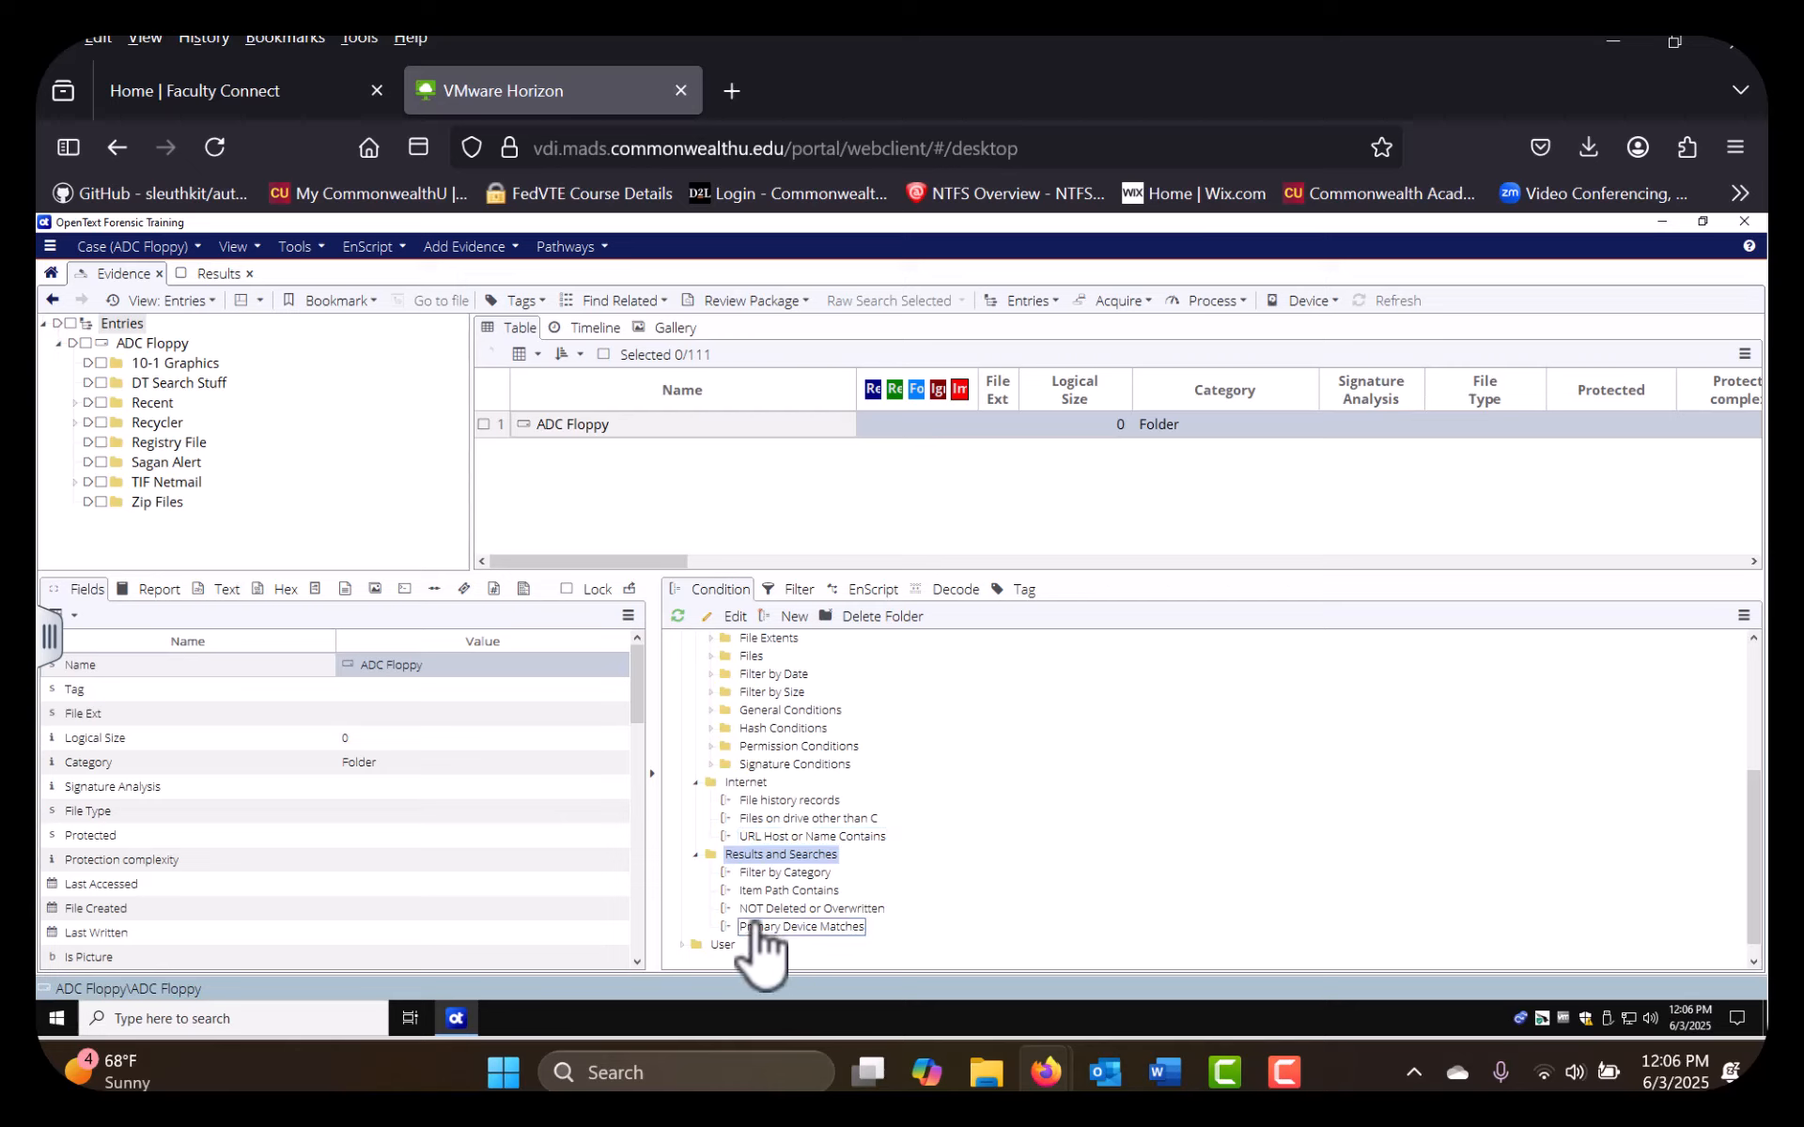
left_click(683, 944)
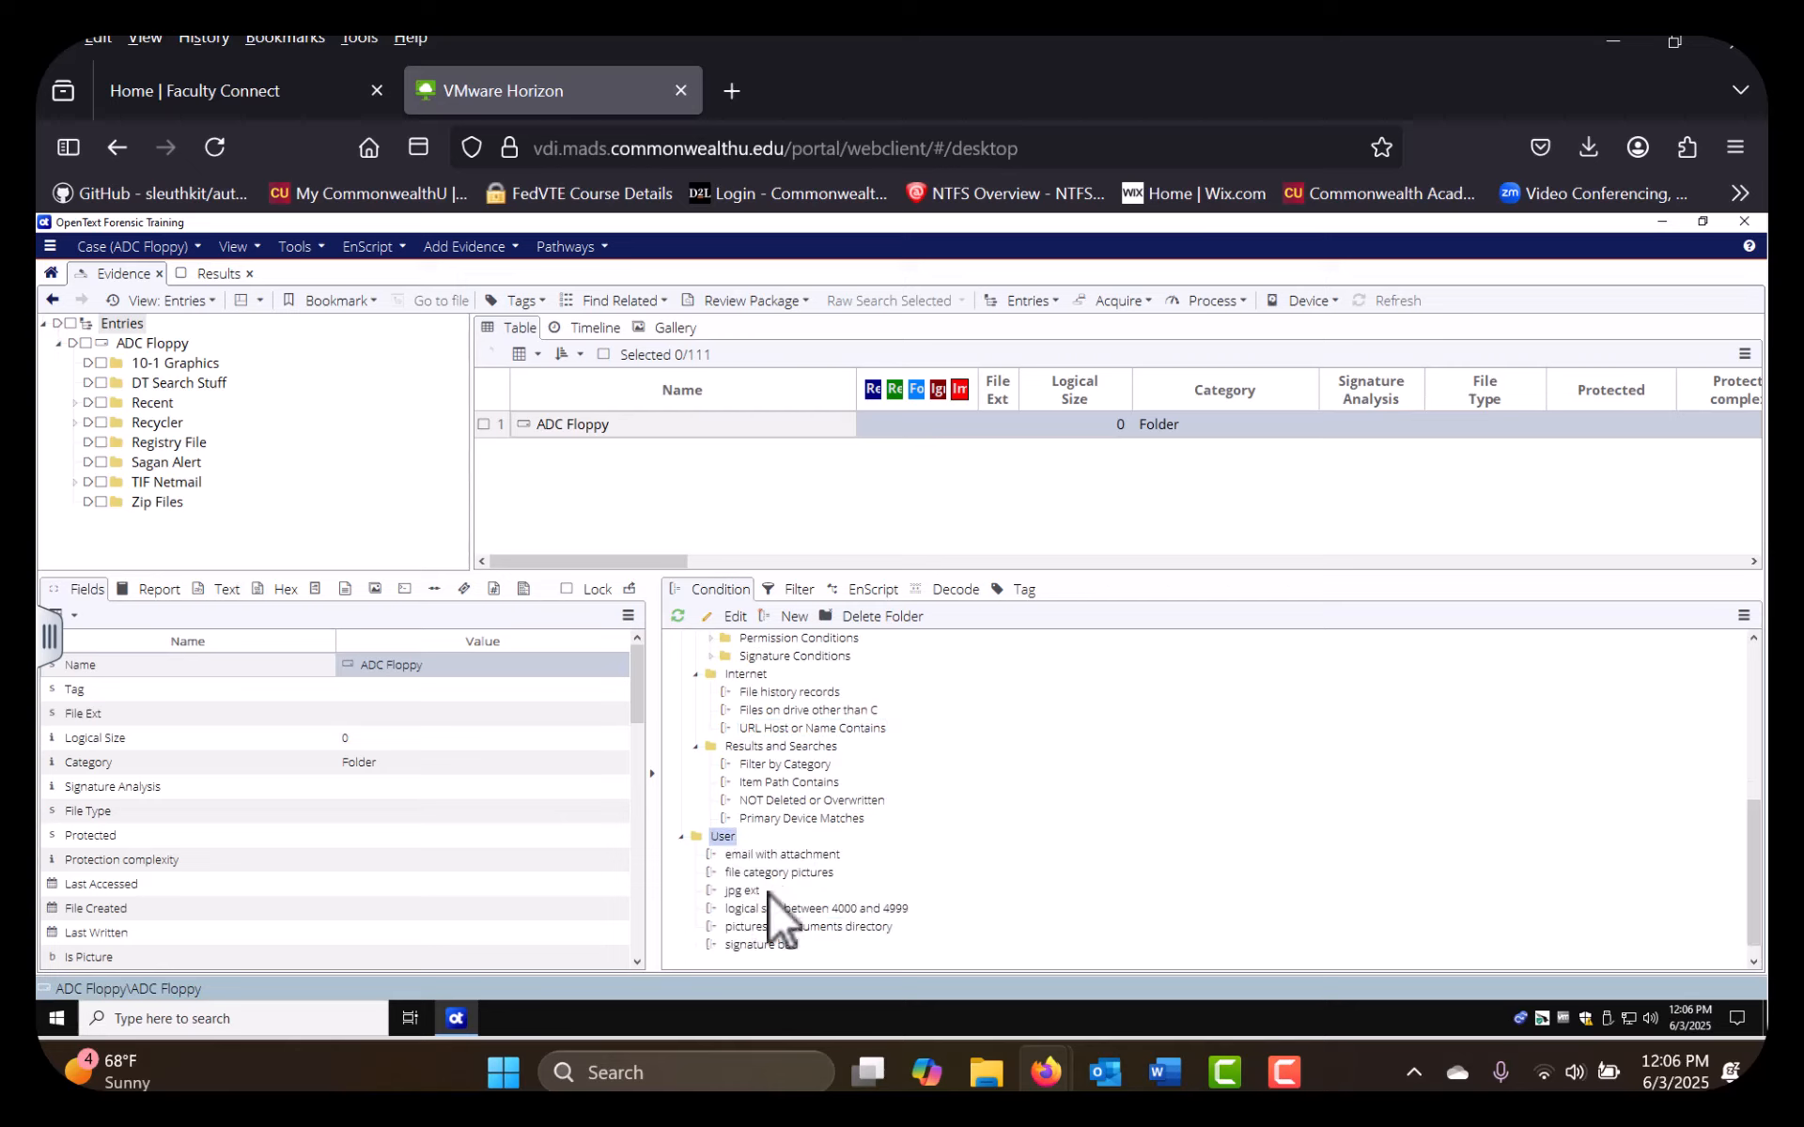
left_click(806, 857)
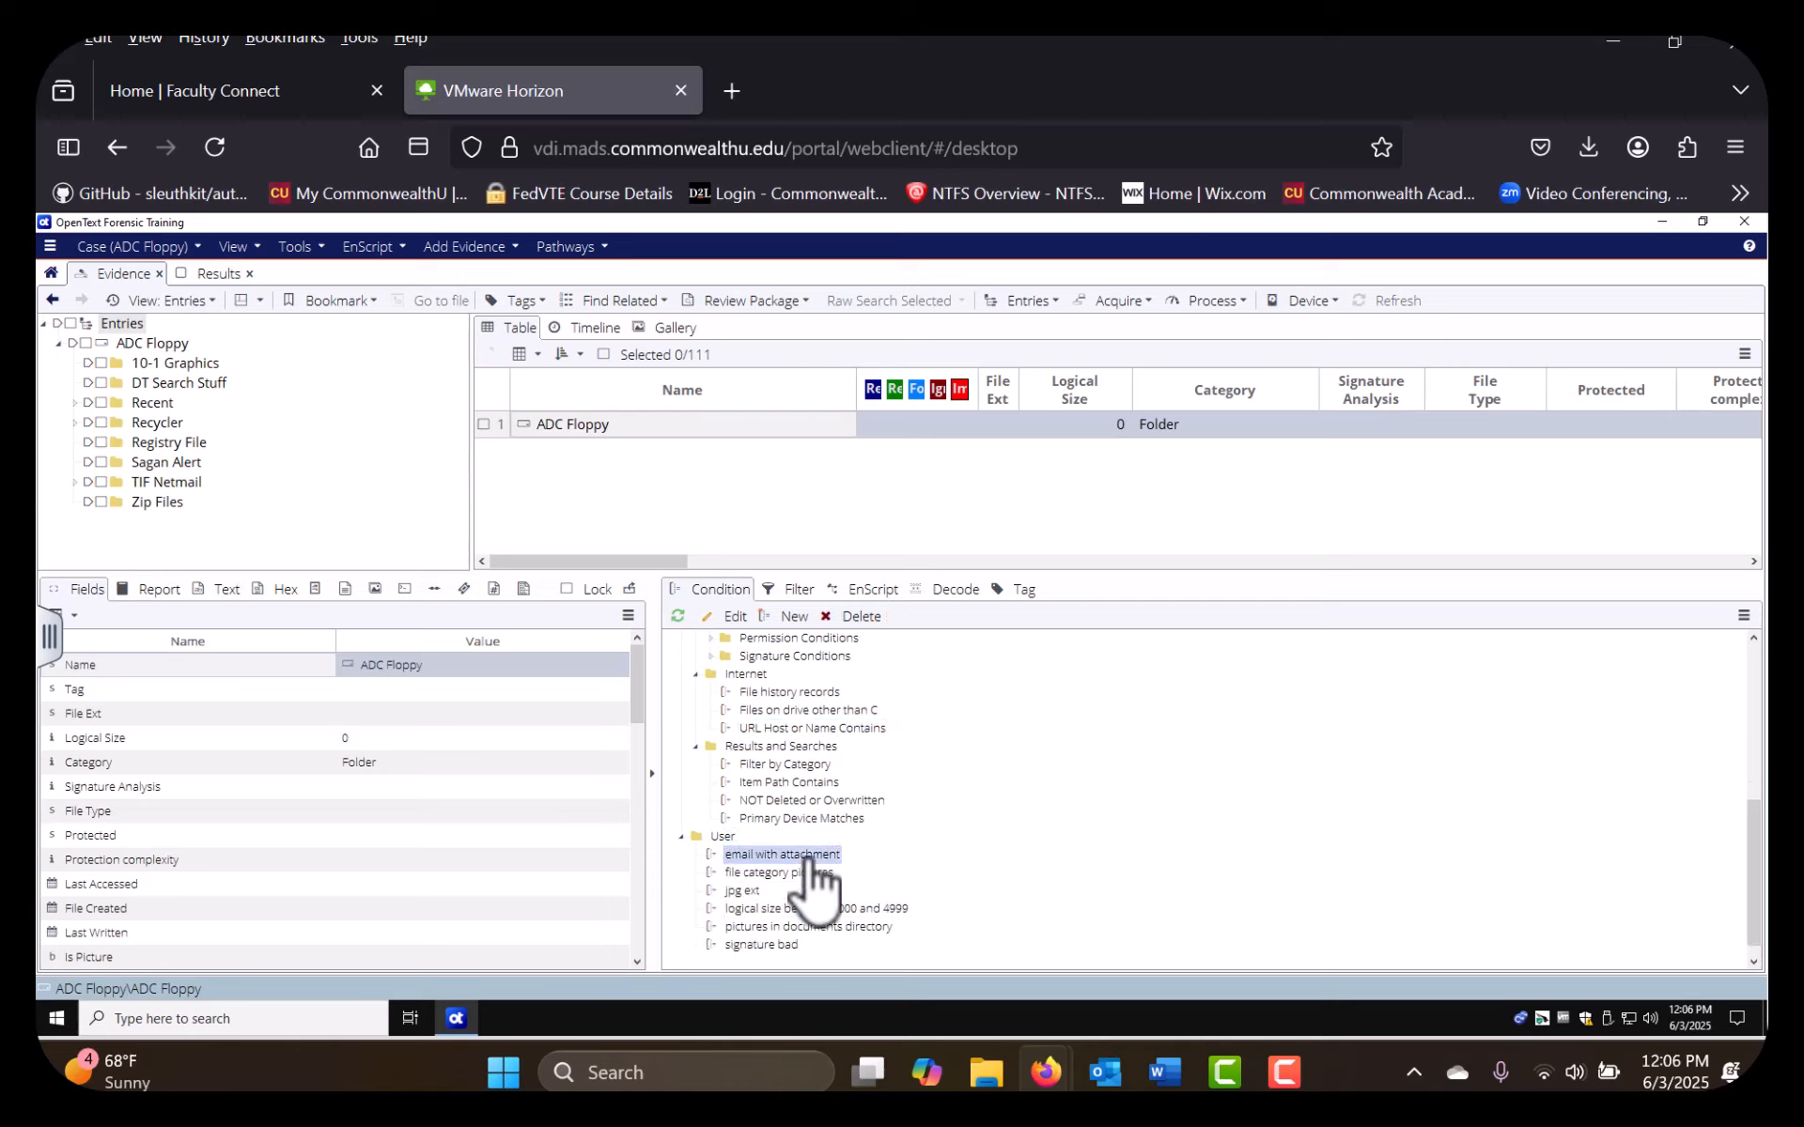
left_click(776, 944)
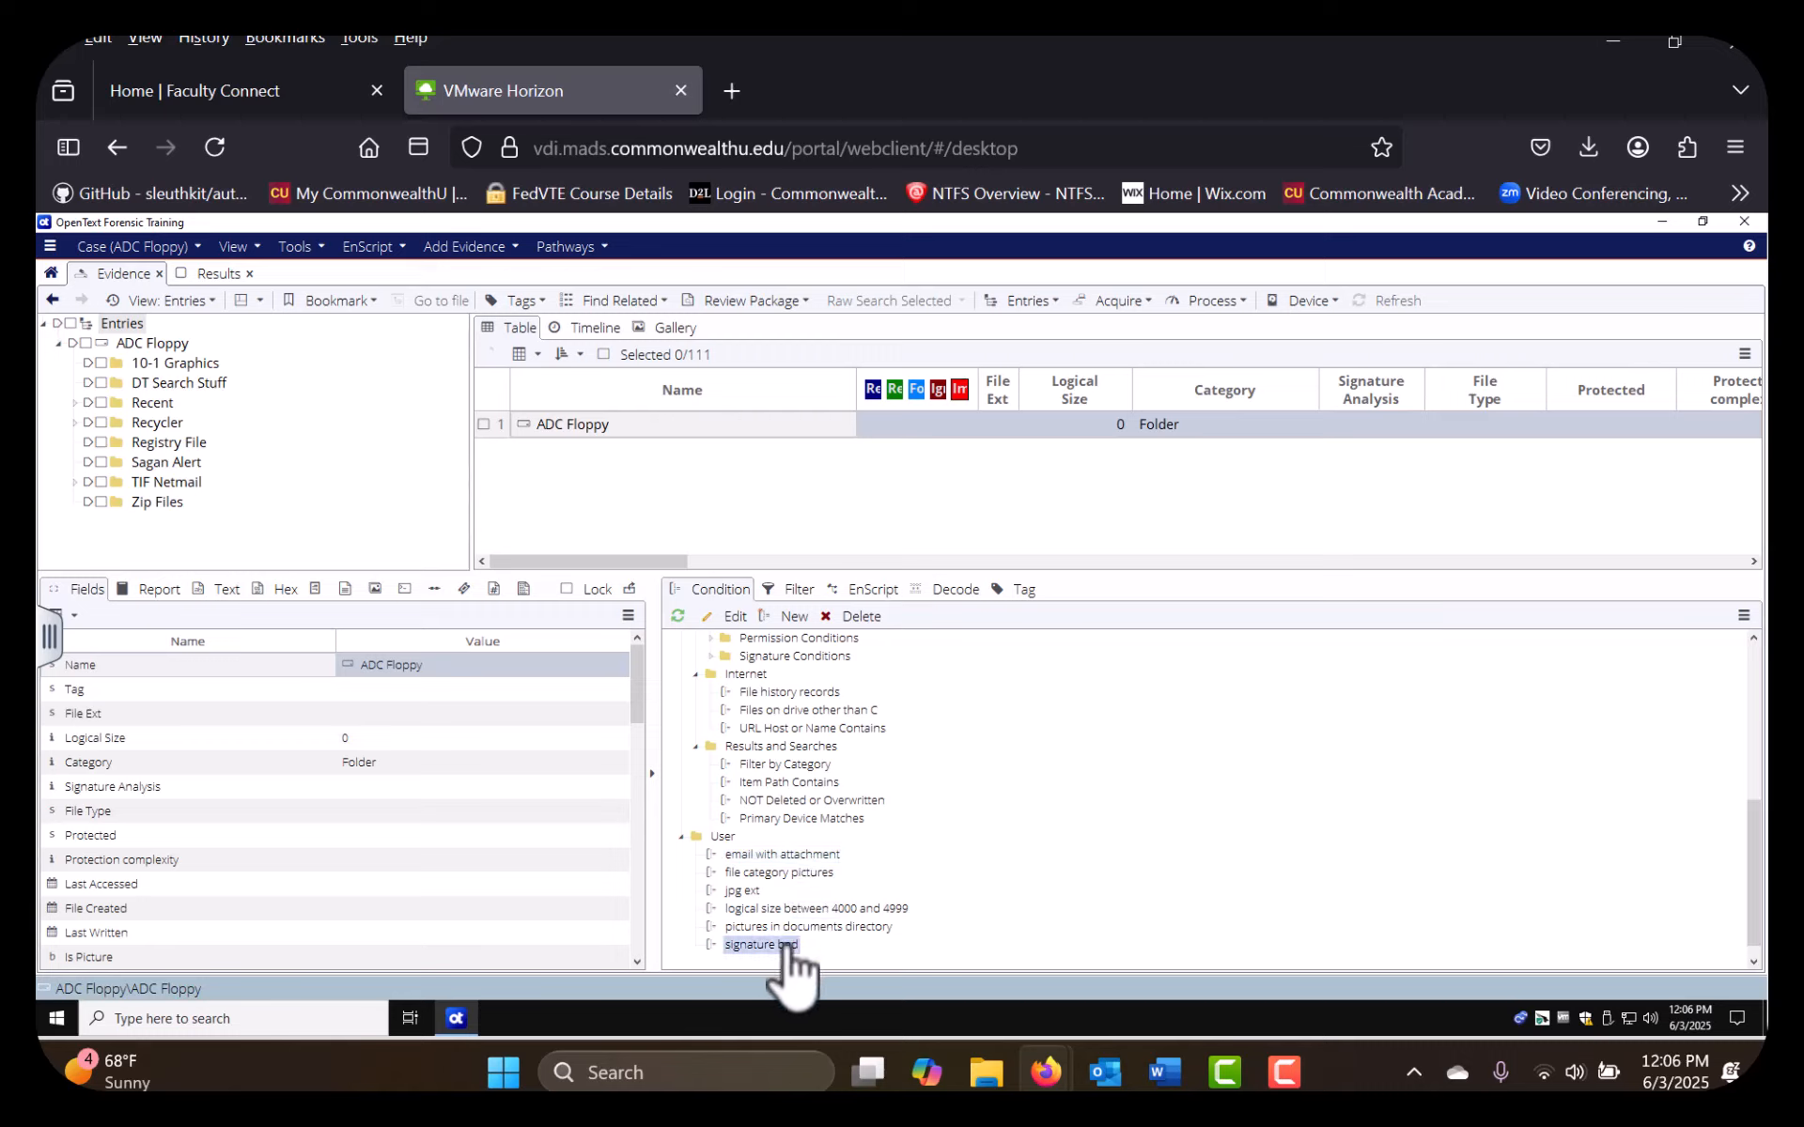
left_click(860, 615)
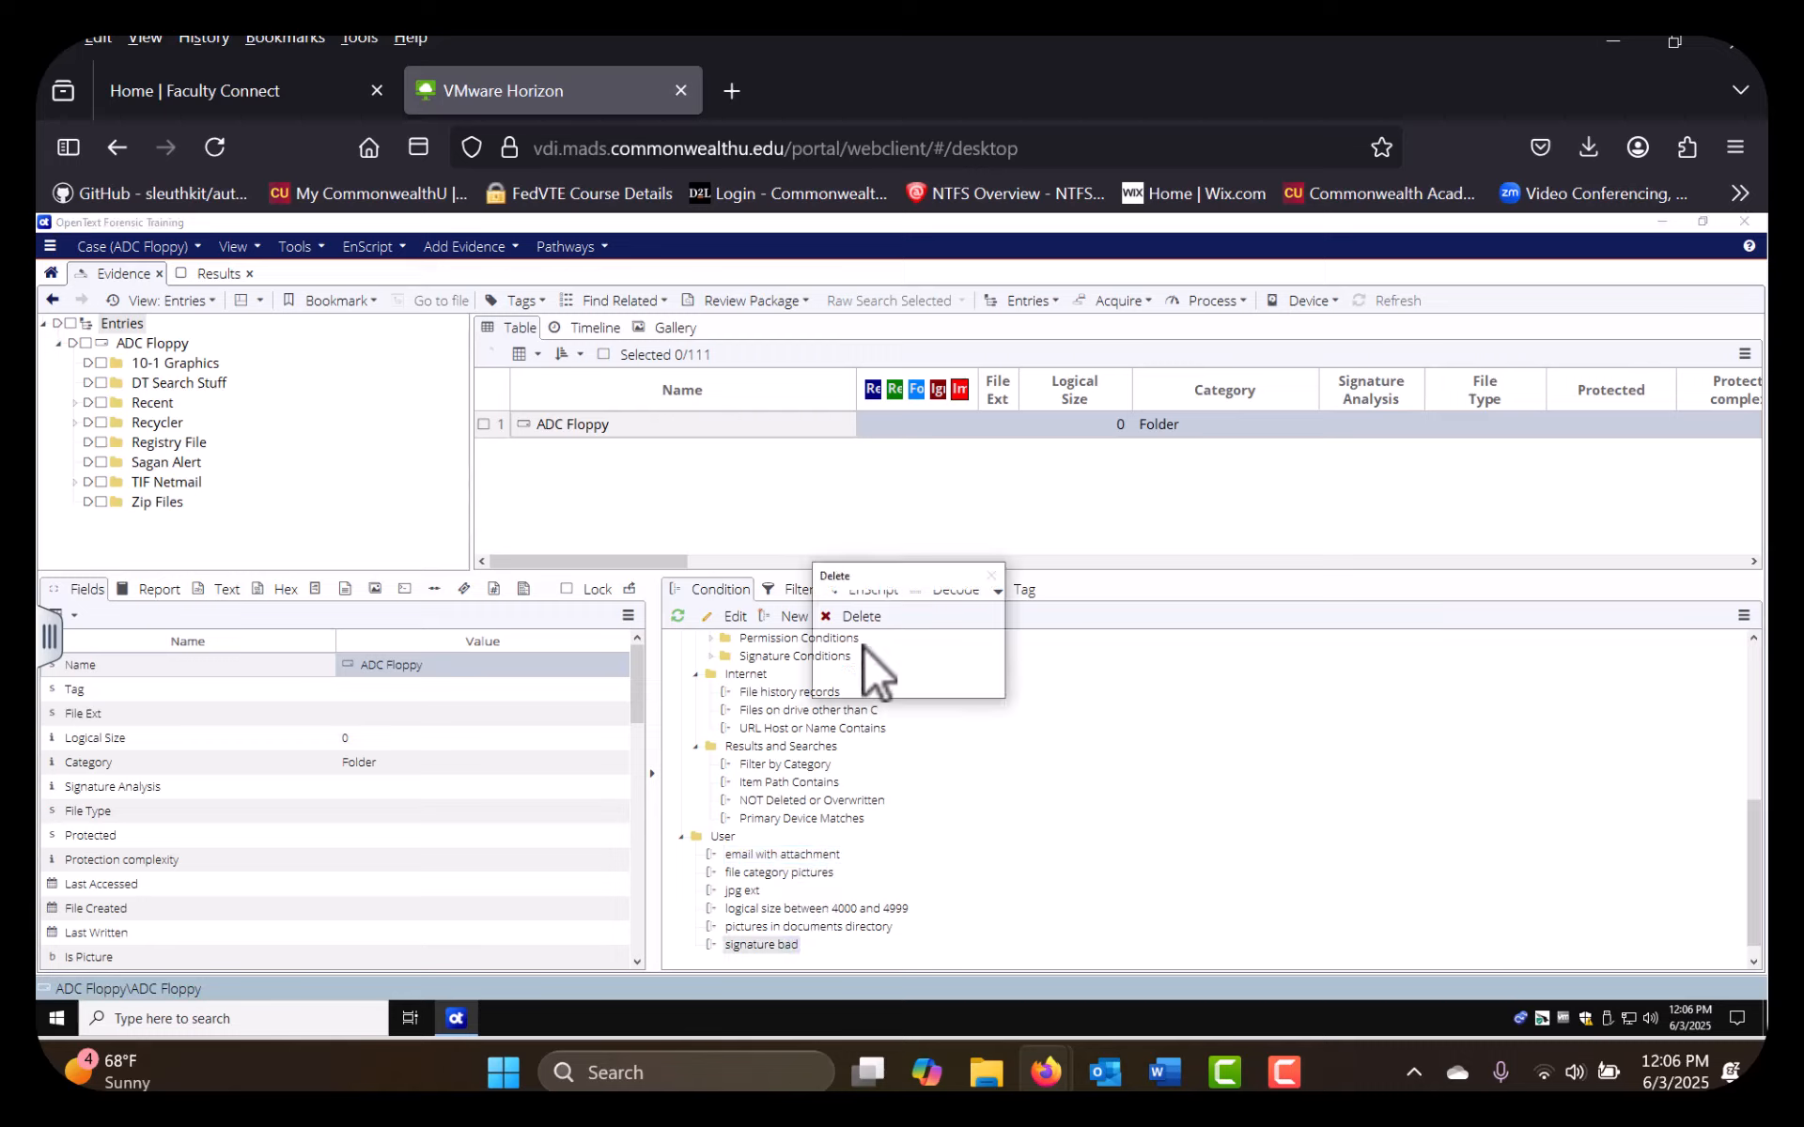
left_click(883, 680)
Delete the user conditions email with attachment, file category pictures, jpg ext, logical size between 4000 and 4999, and pictures in documents directory
left_click(793, 874)
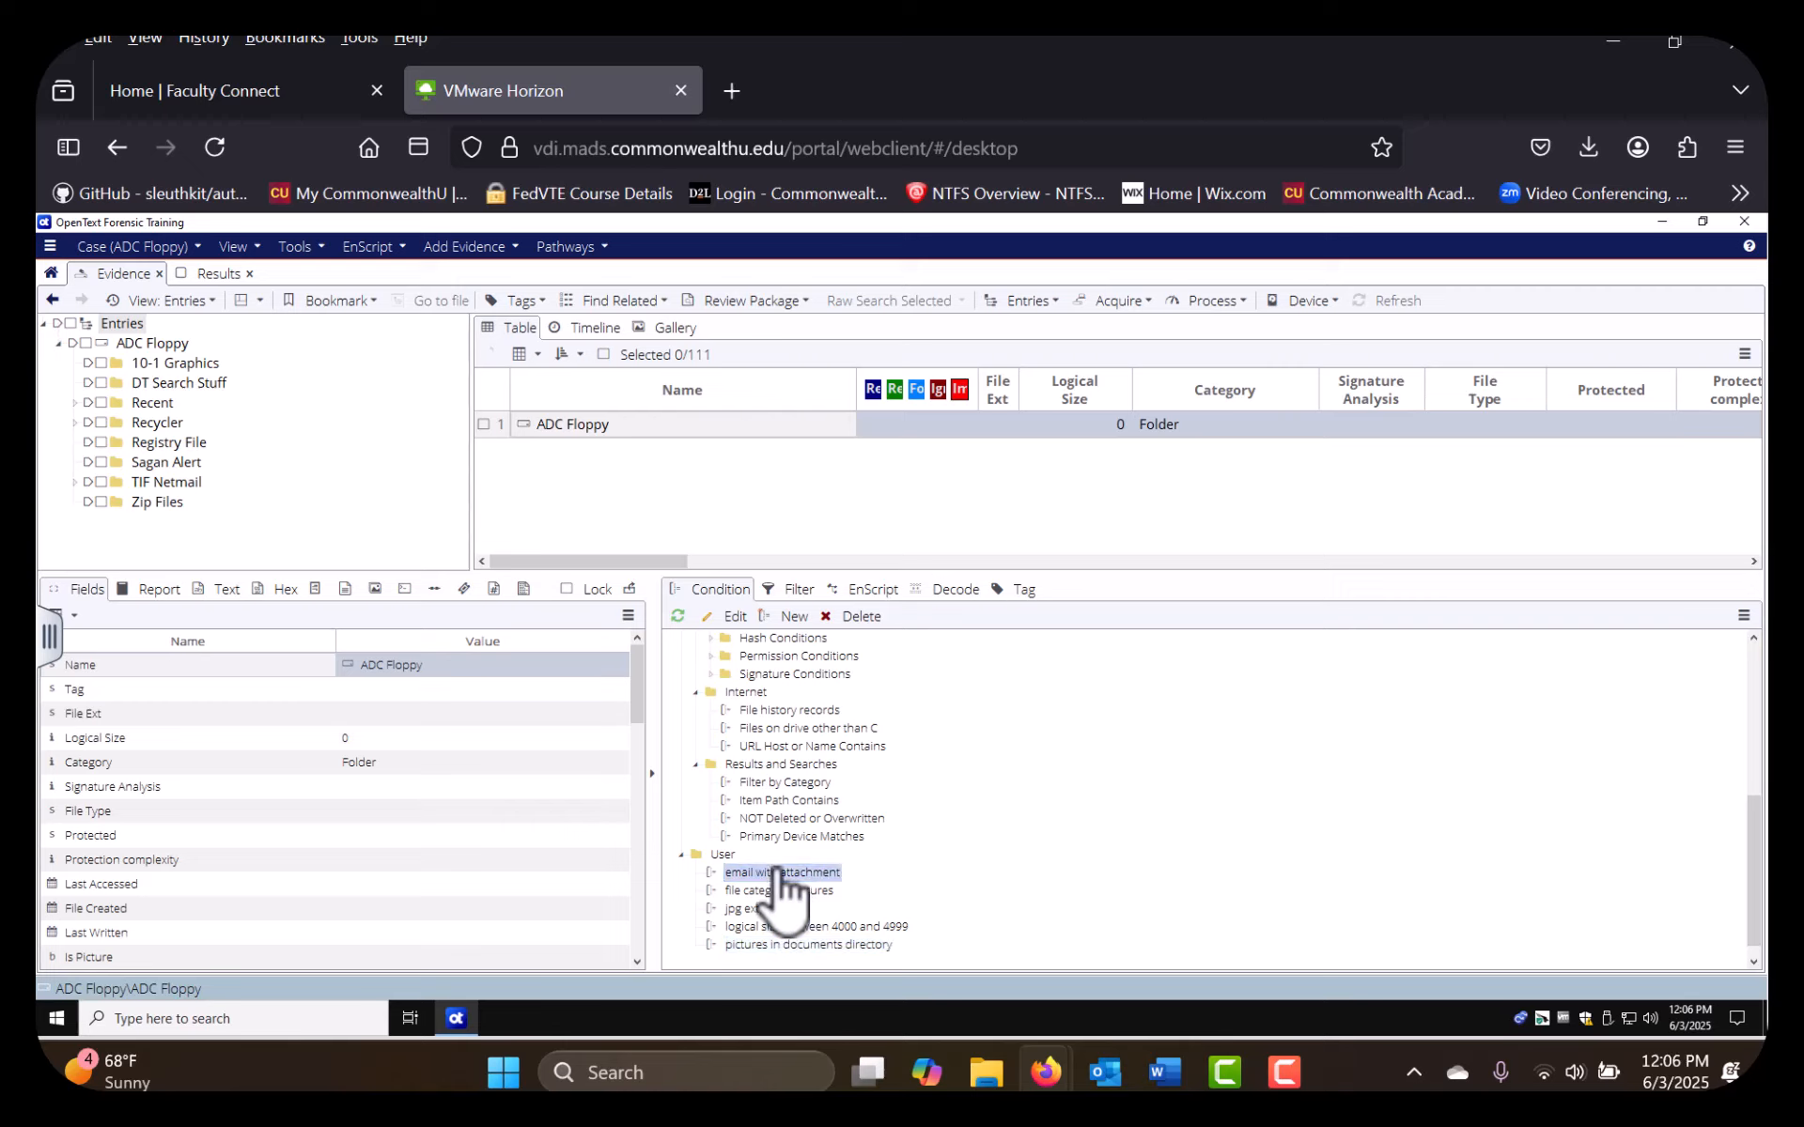
left_click(836, 616)
left_click(899, 676)
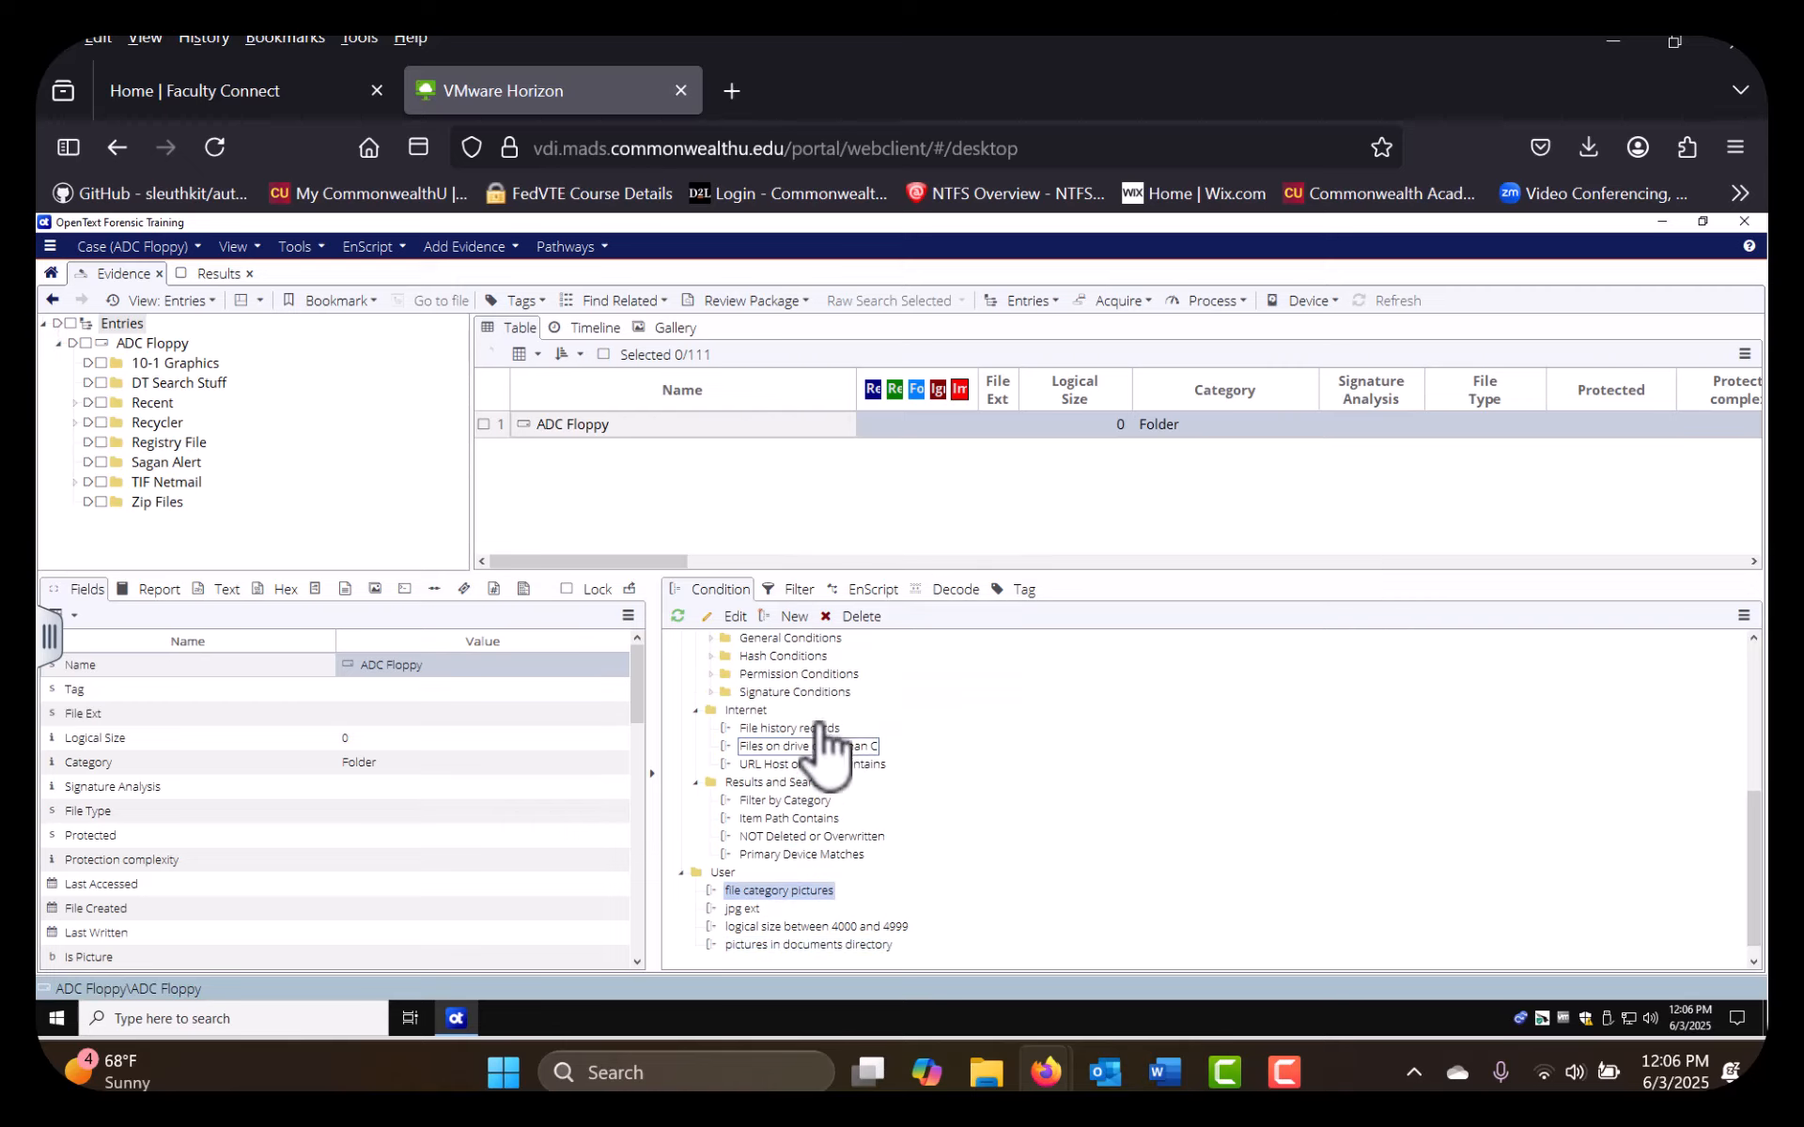
left_click(846, 616)
left_click(894, 680)
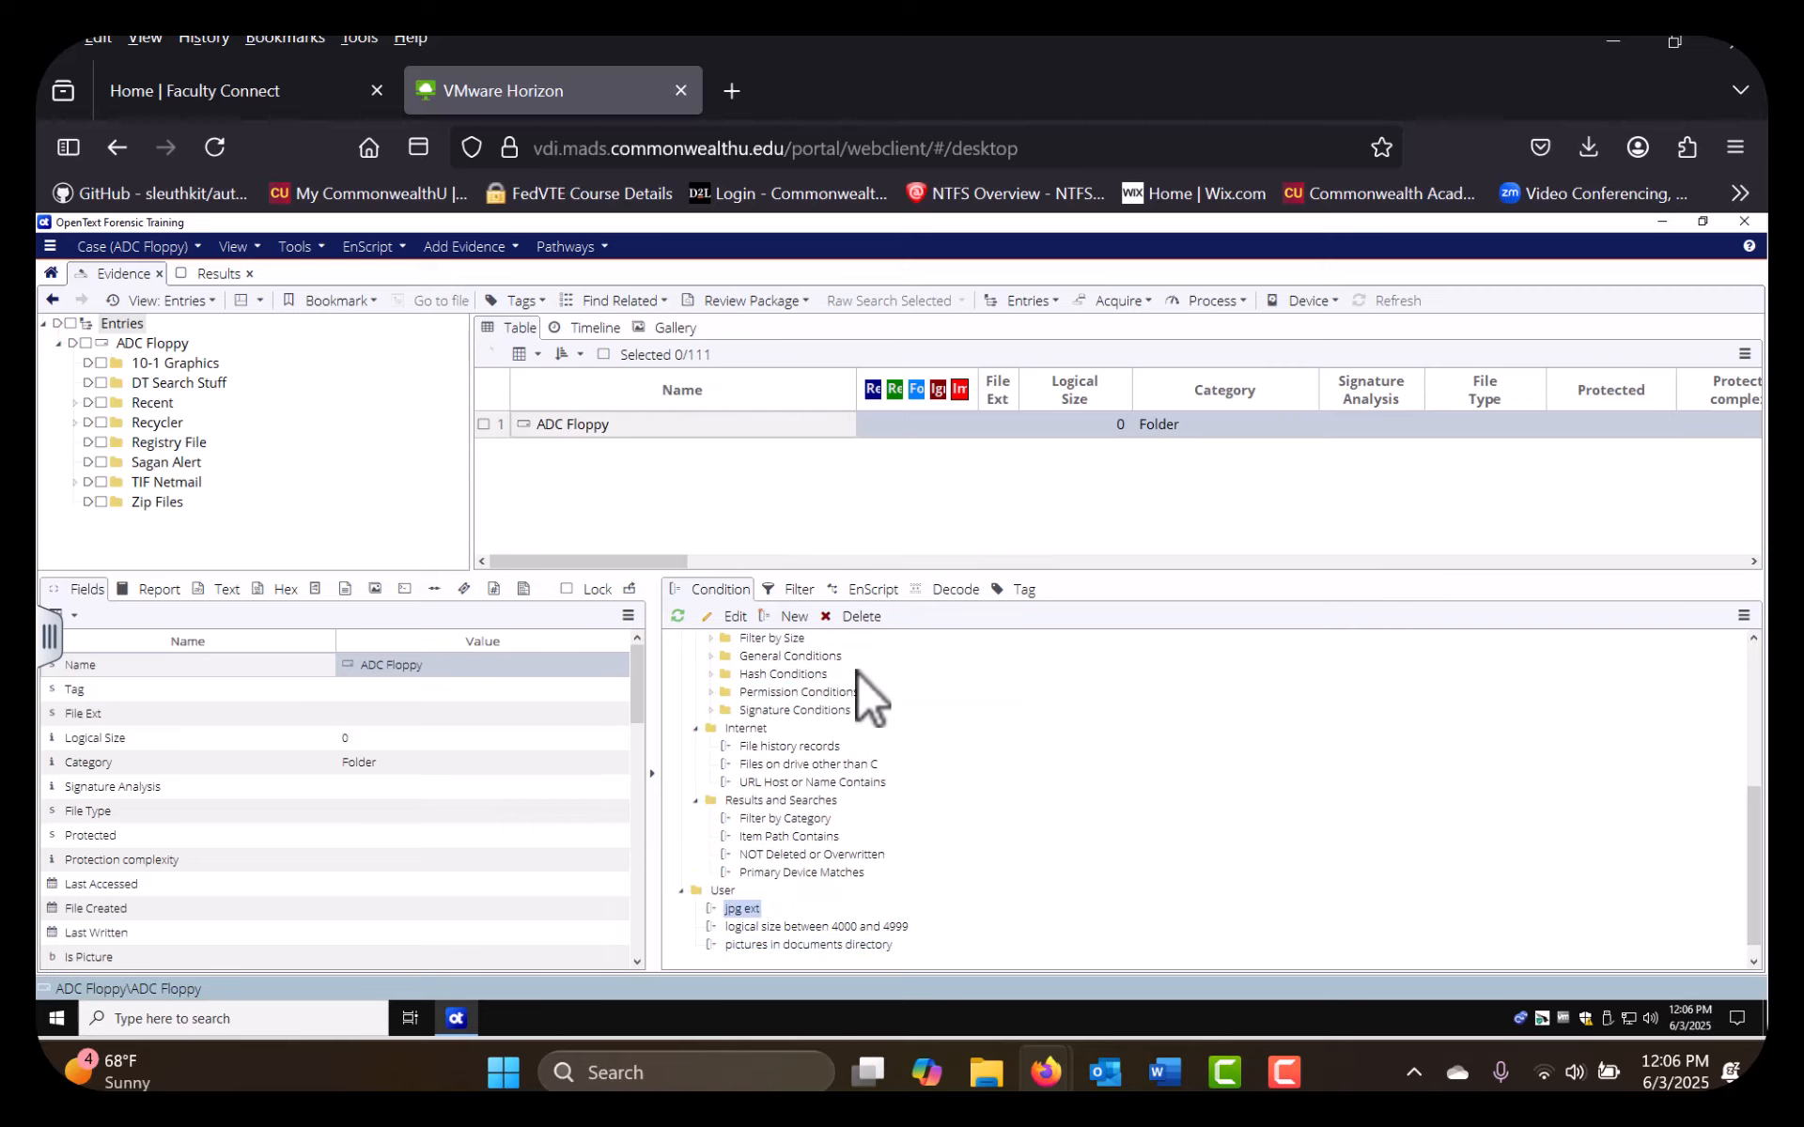
left_click(859, 618)
left_click(875, 680)
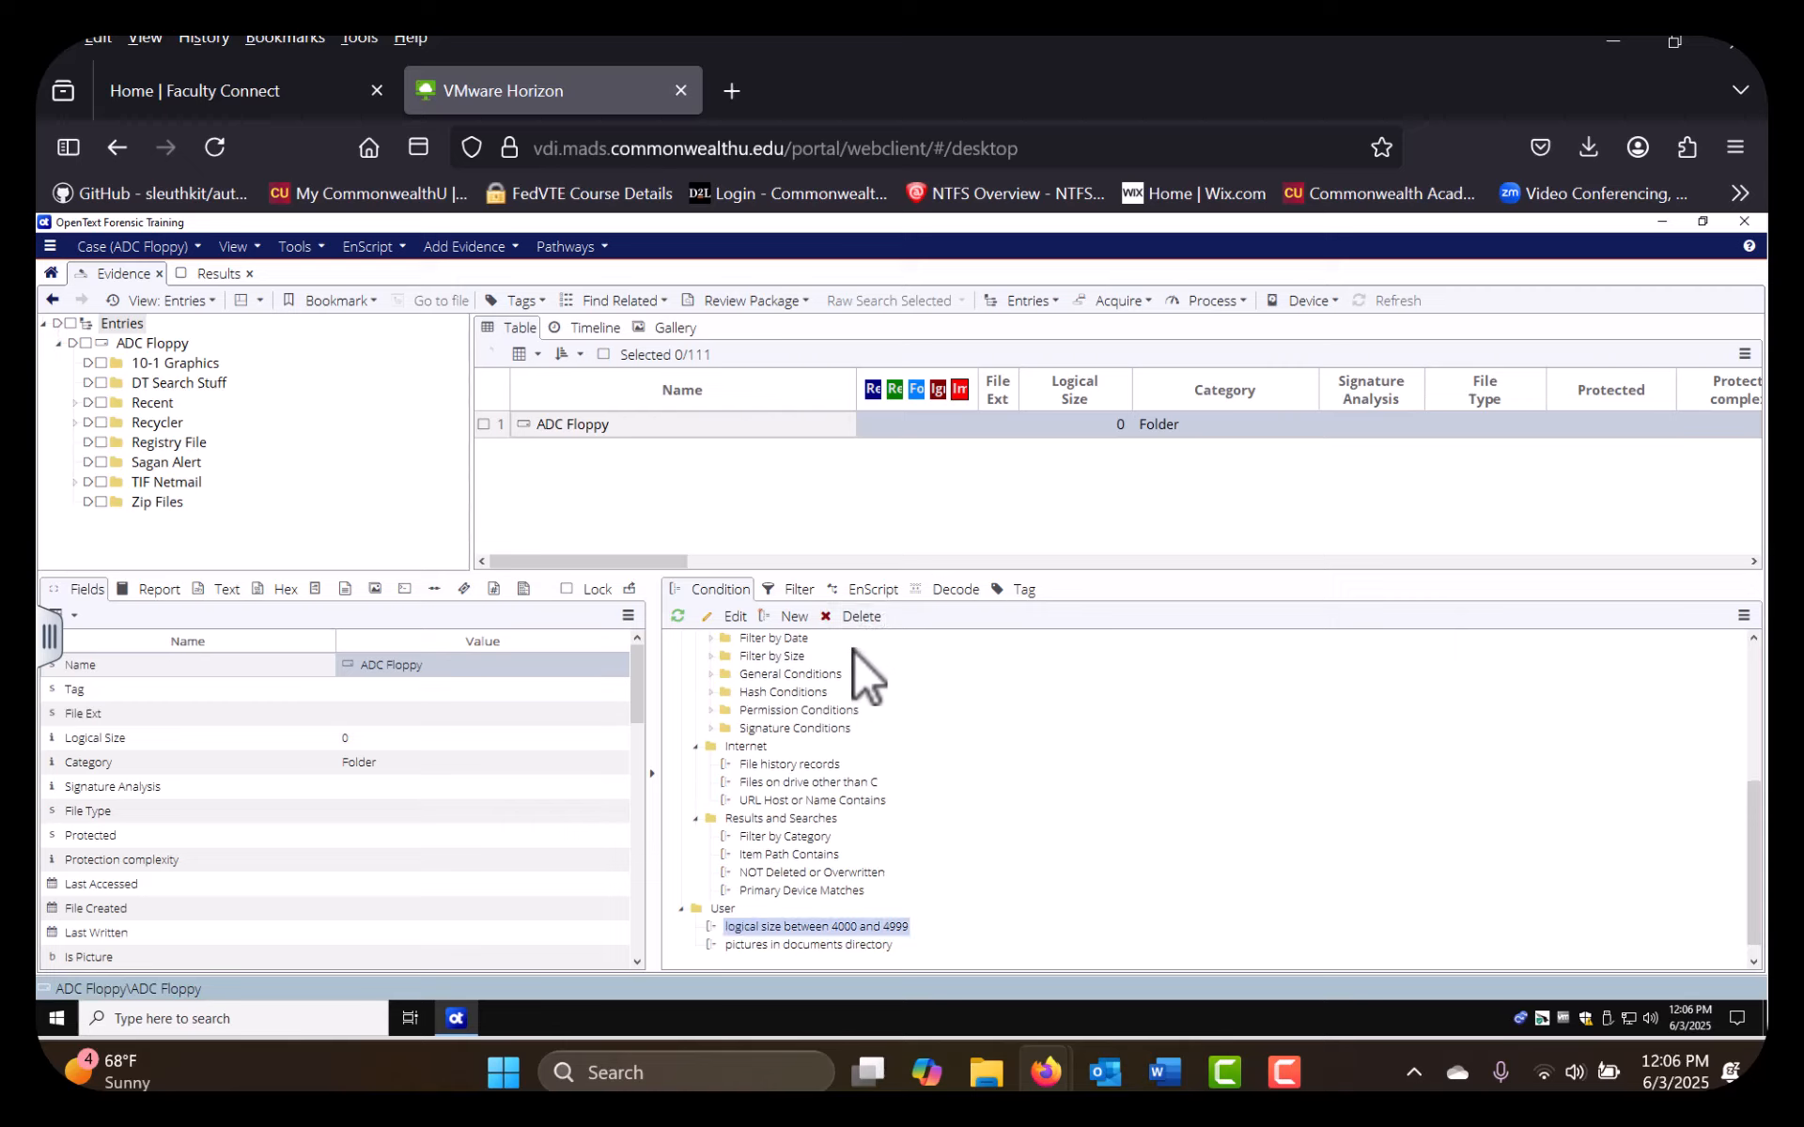
left_click(855, 617)
left_click(923, 686)
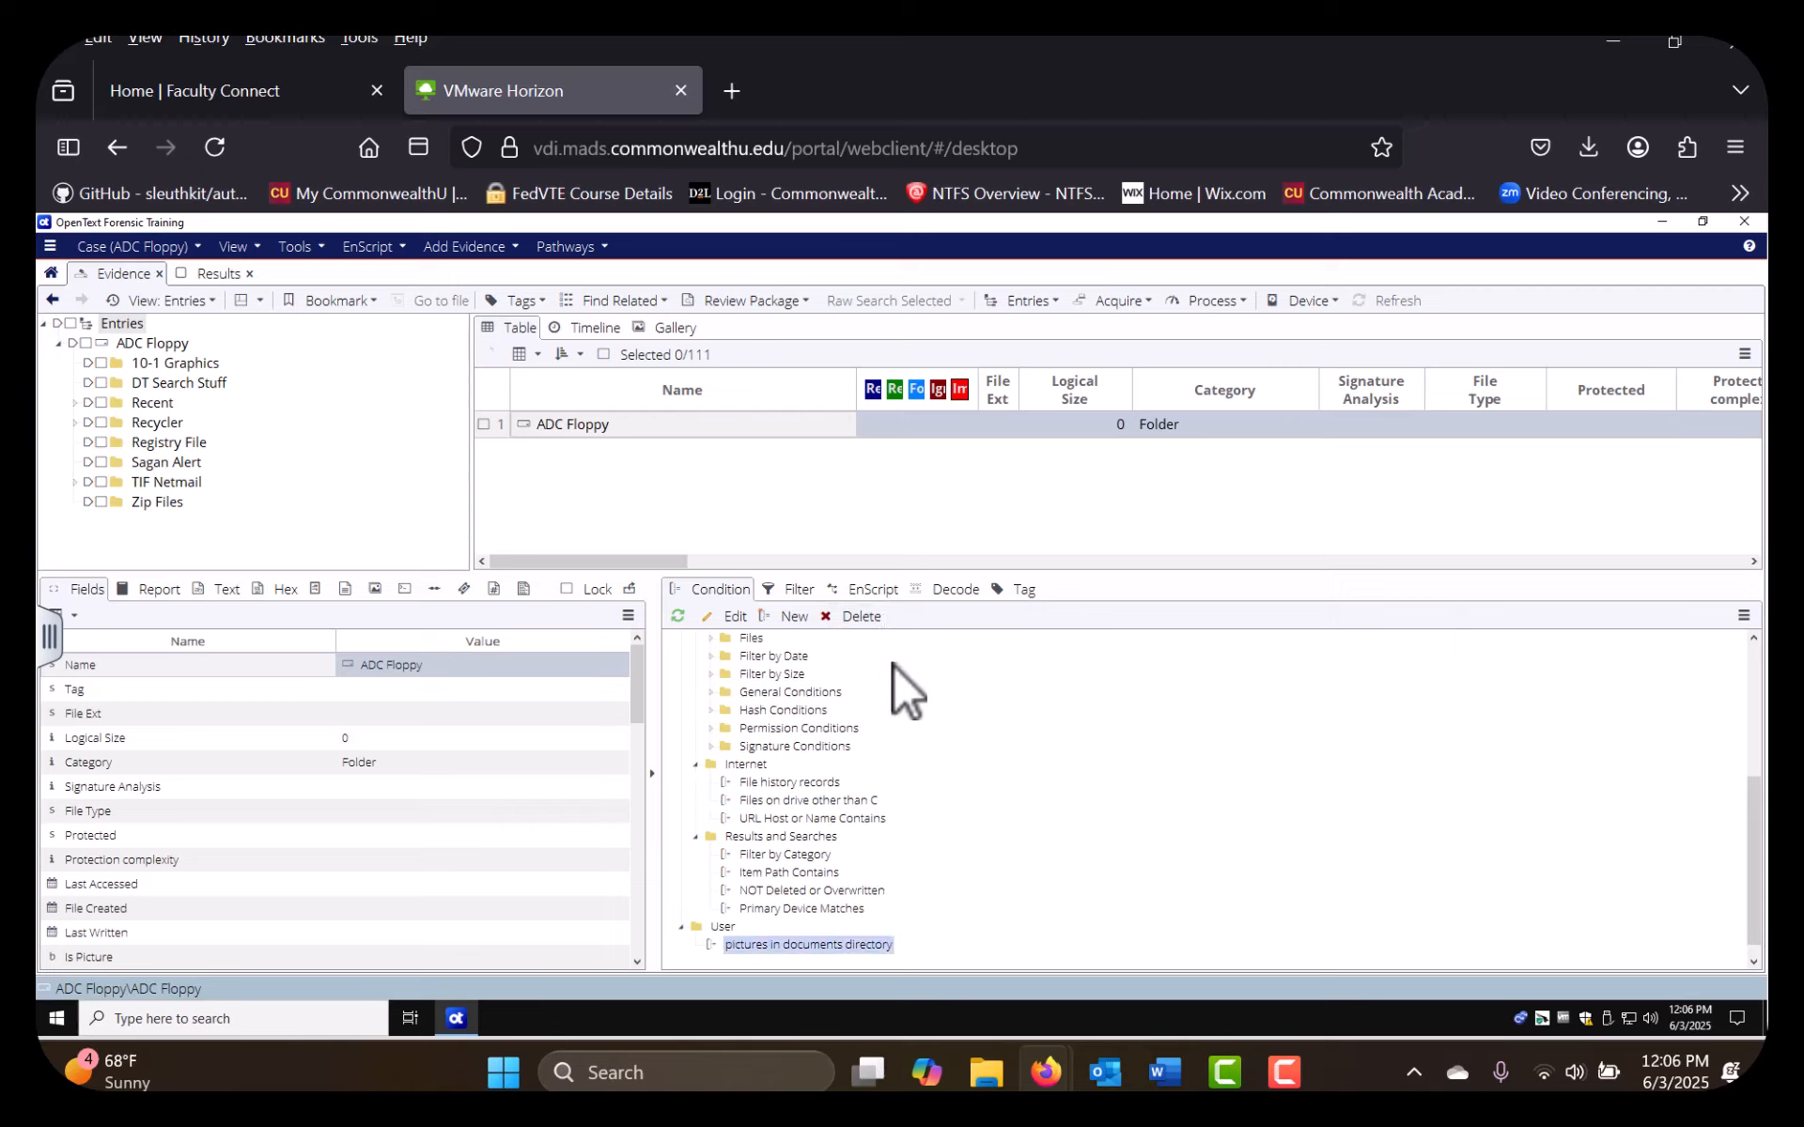
left_click(875, 620)
left_click(916, 680)
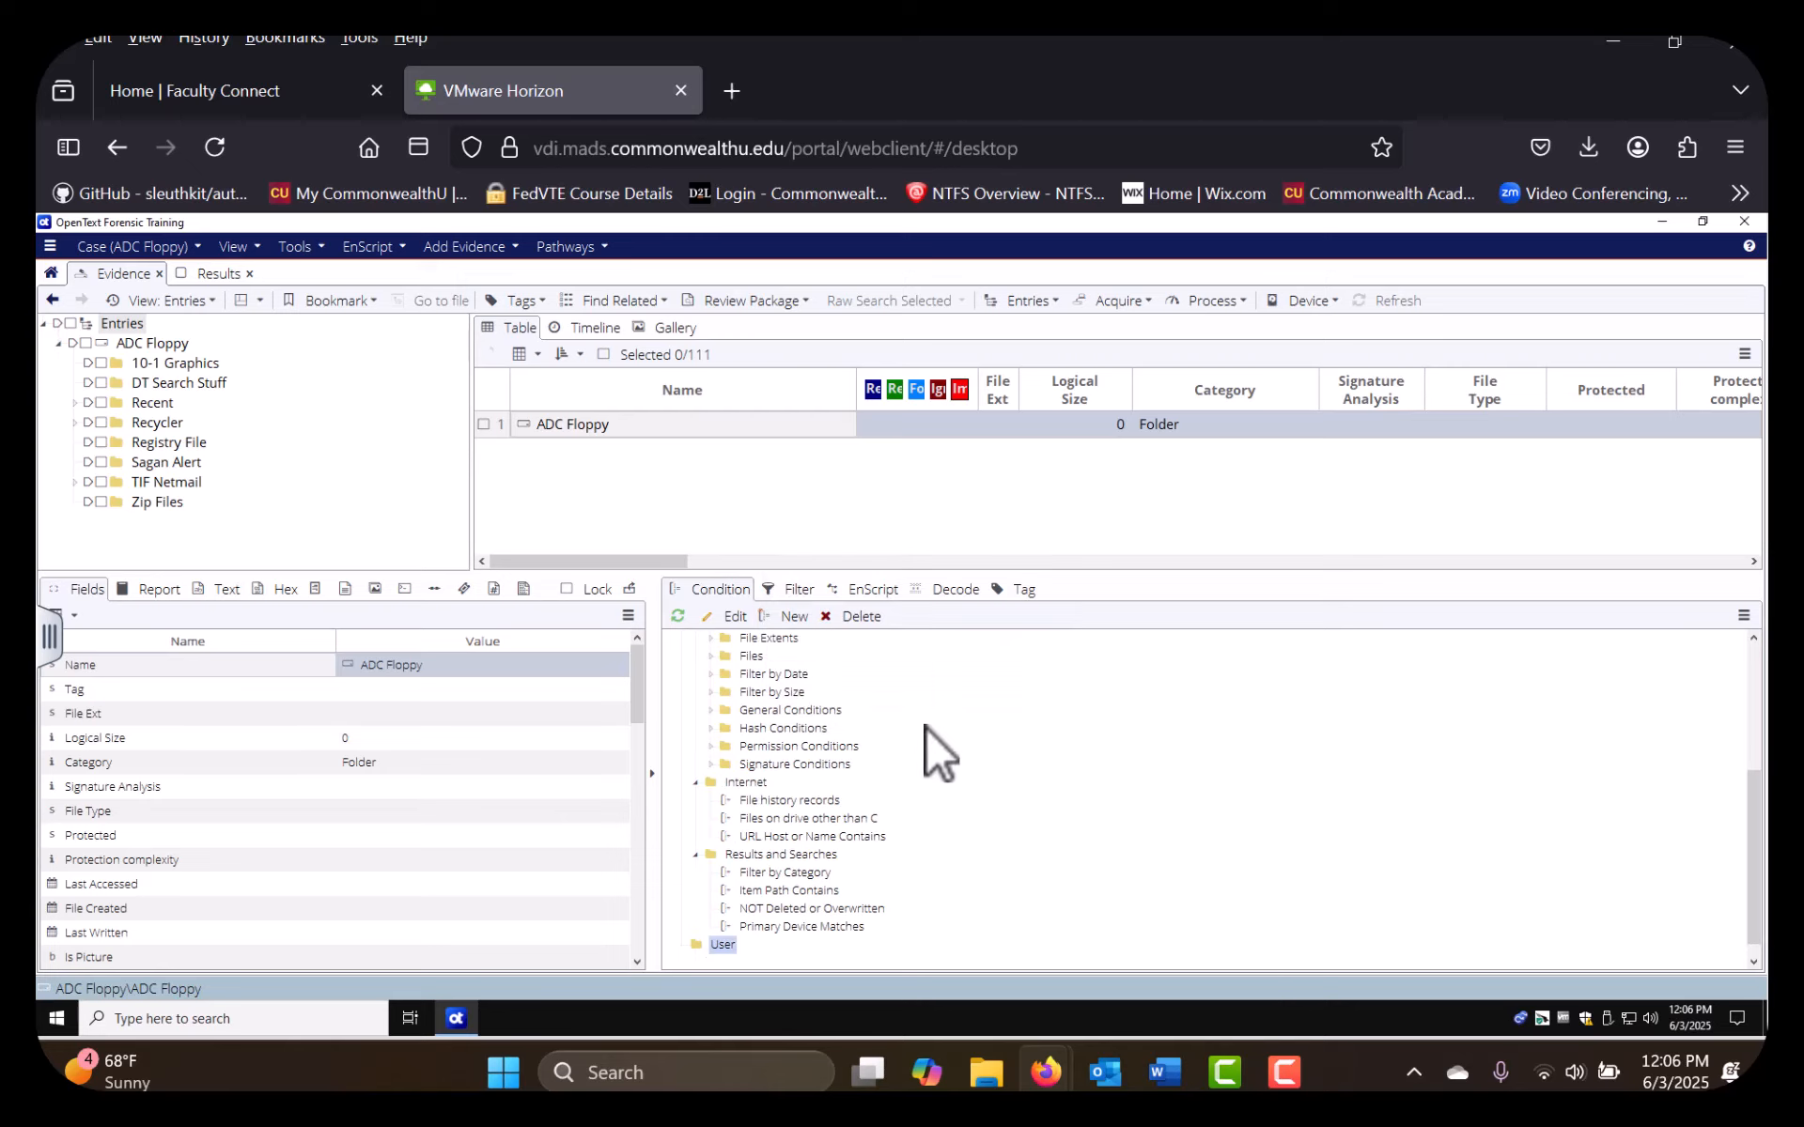
Collapse the Email and Entries folders within the Default conditions, keeping the Default folder itself expanded
scroll(958, 842, "up", 5)
scroll(949, 808, "down", 5)
scroll(939, 780, "up", 5)
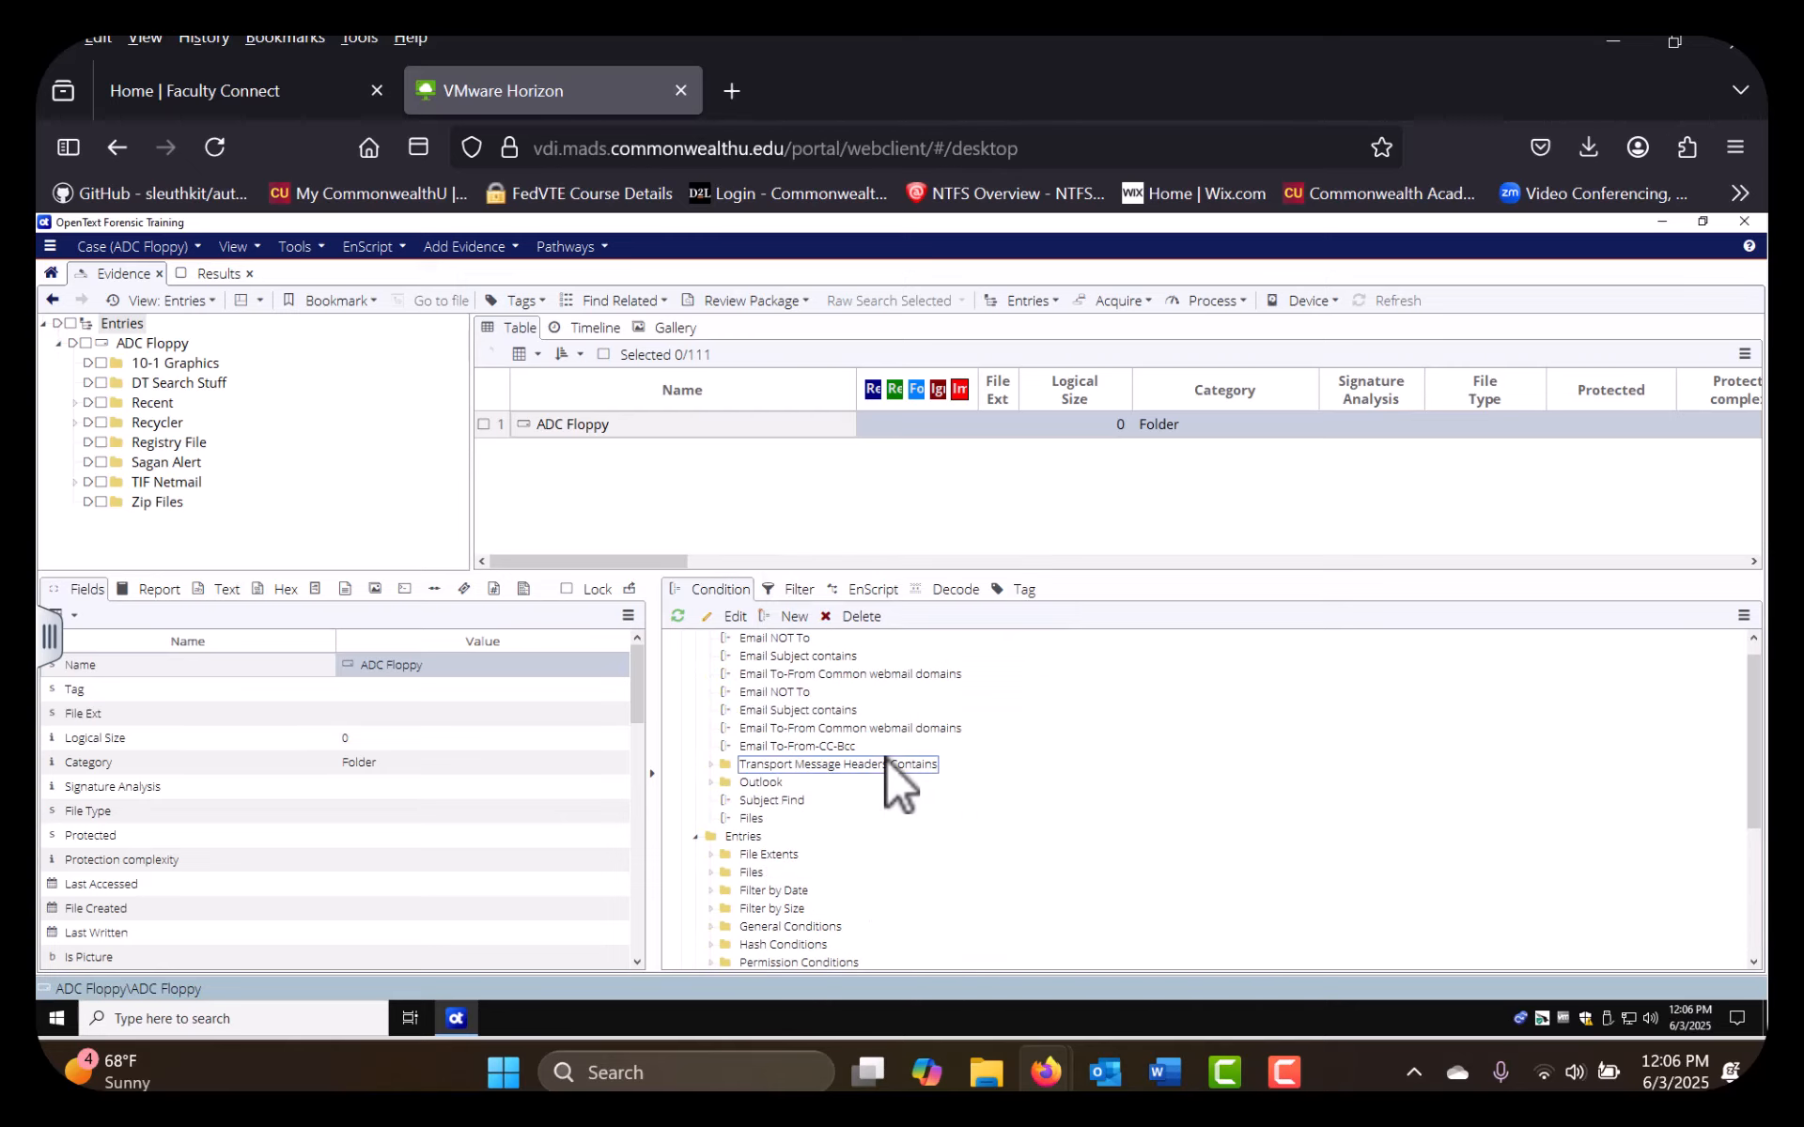
left_click(735, 676)
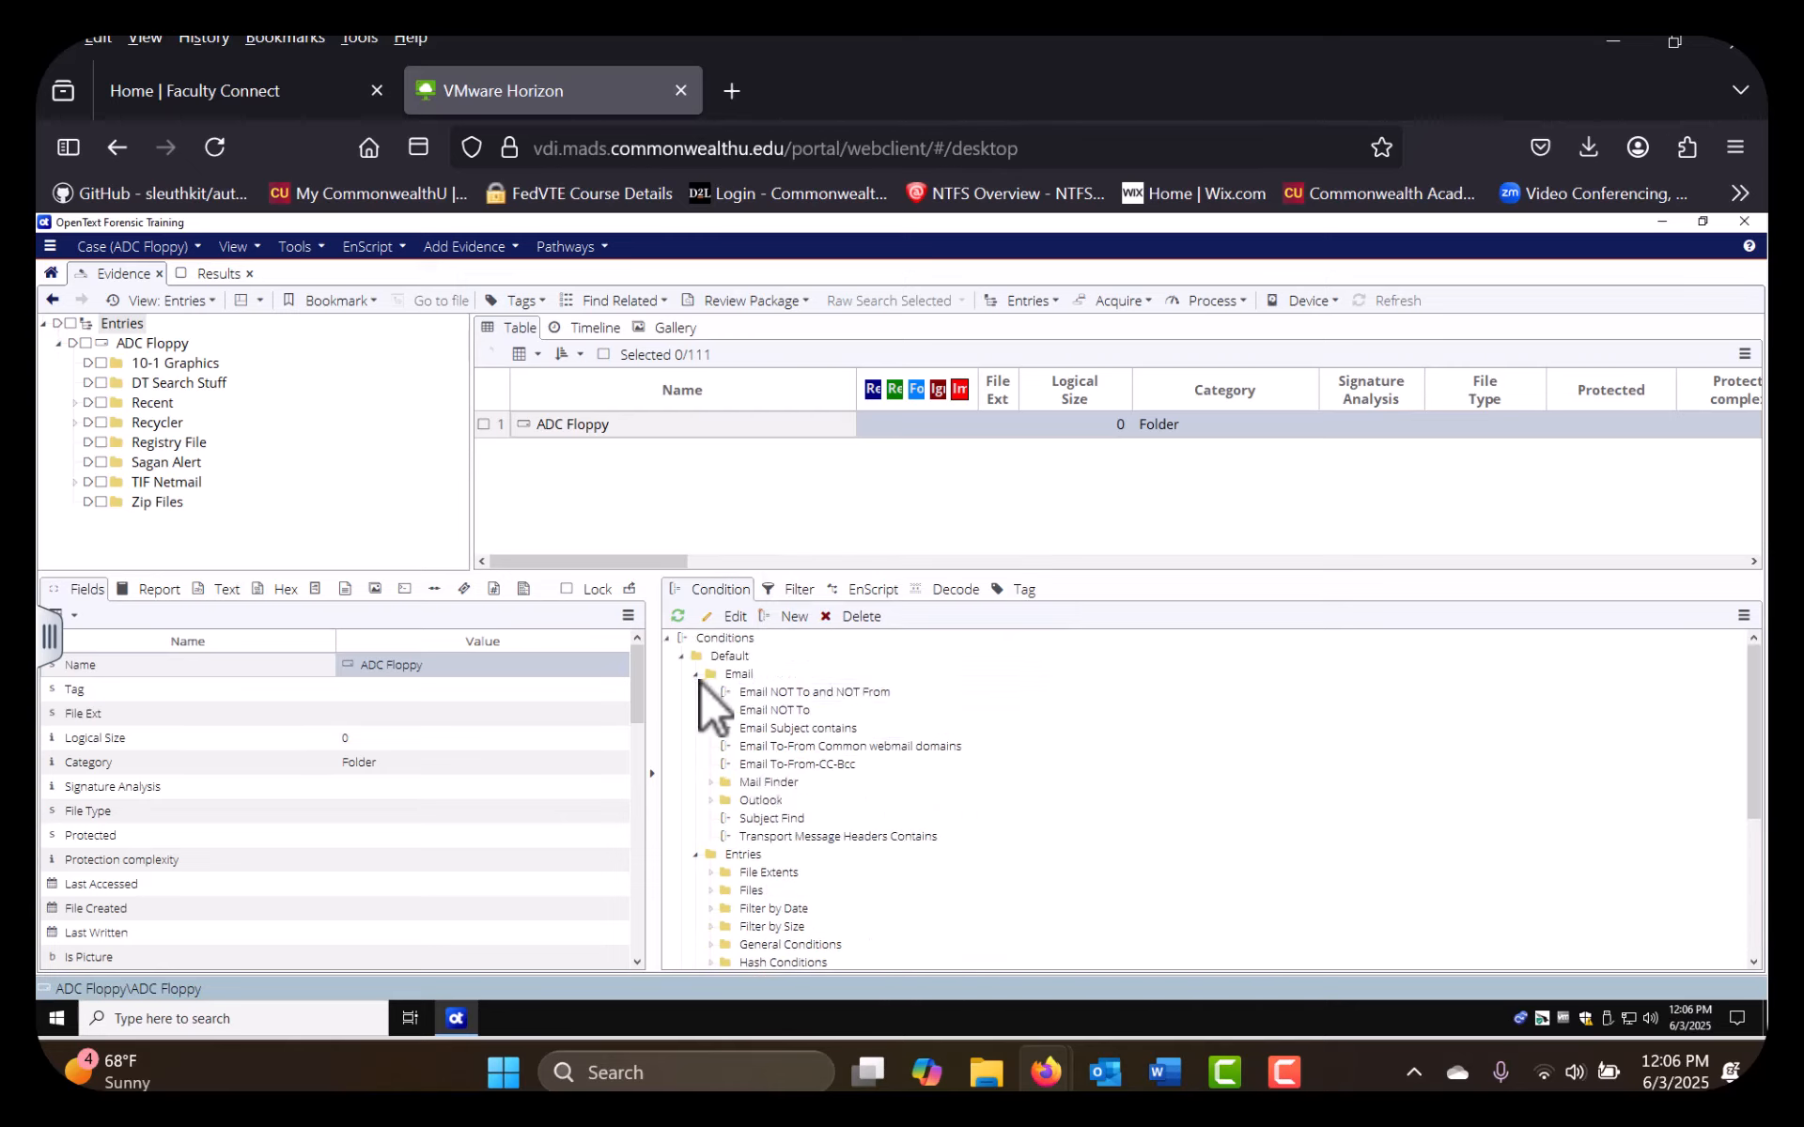
left_click(696, 674)
left_click(696, 694)
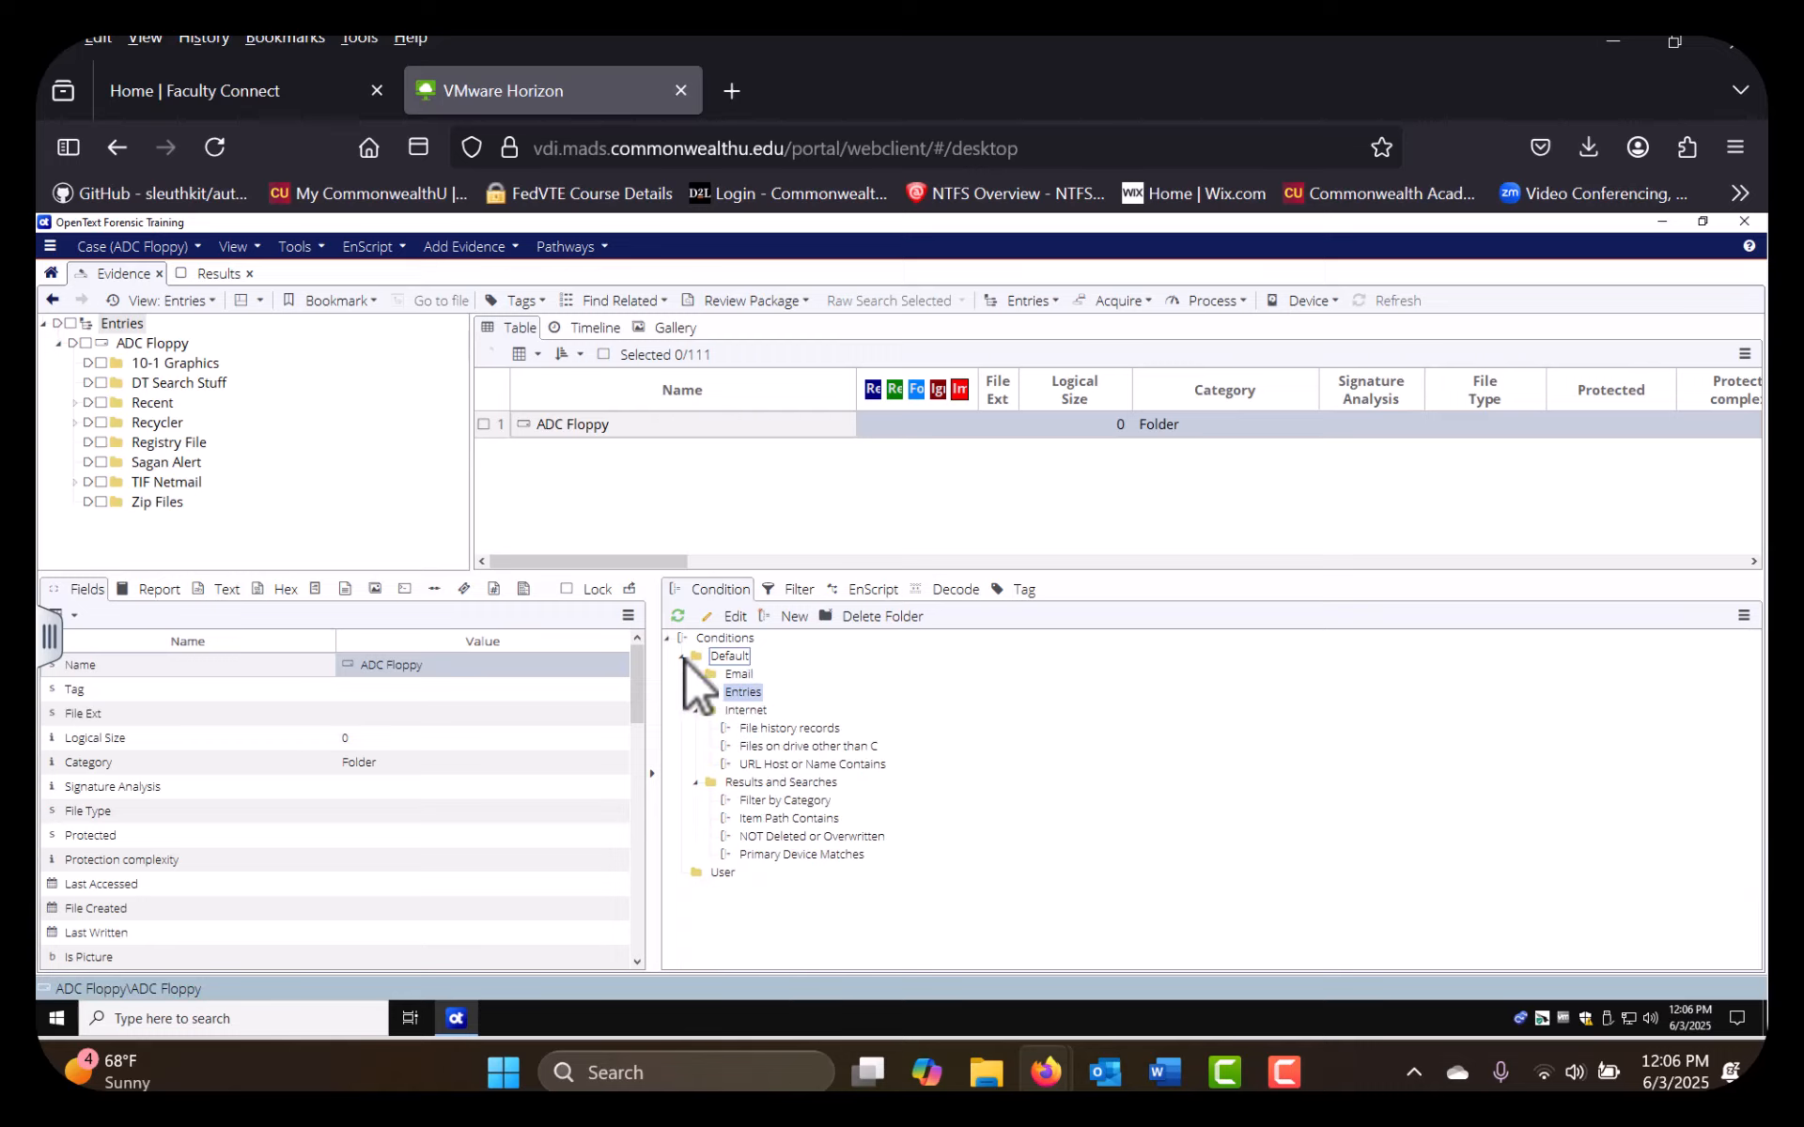
left_click(682, 658)
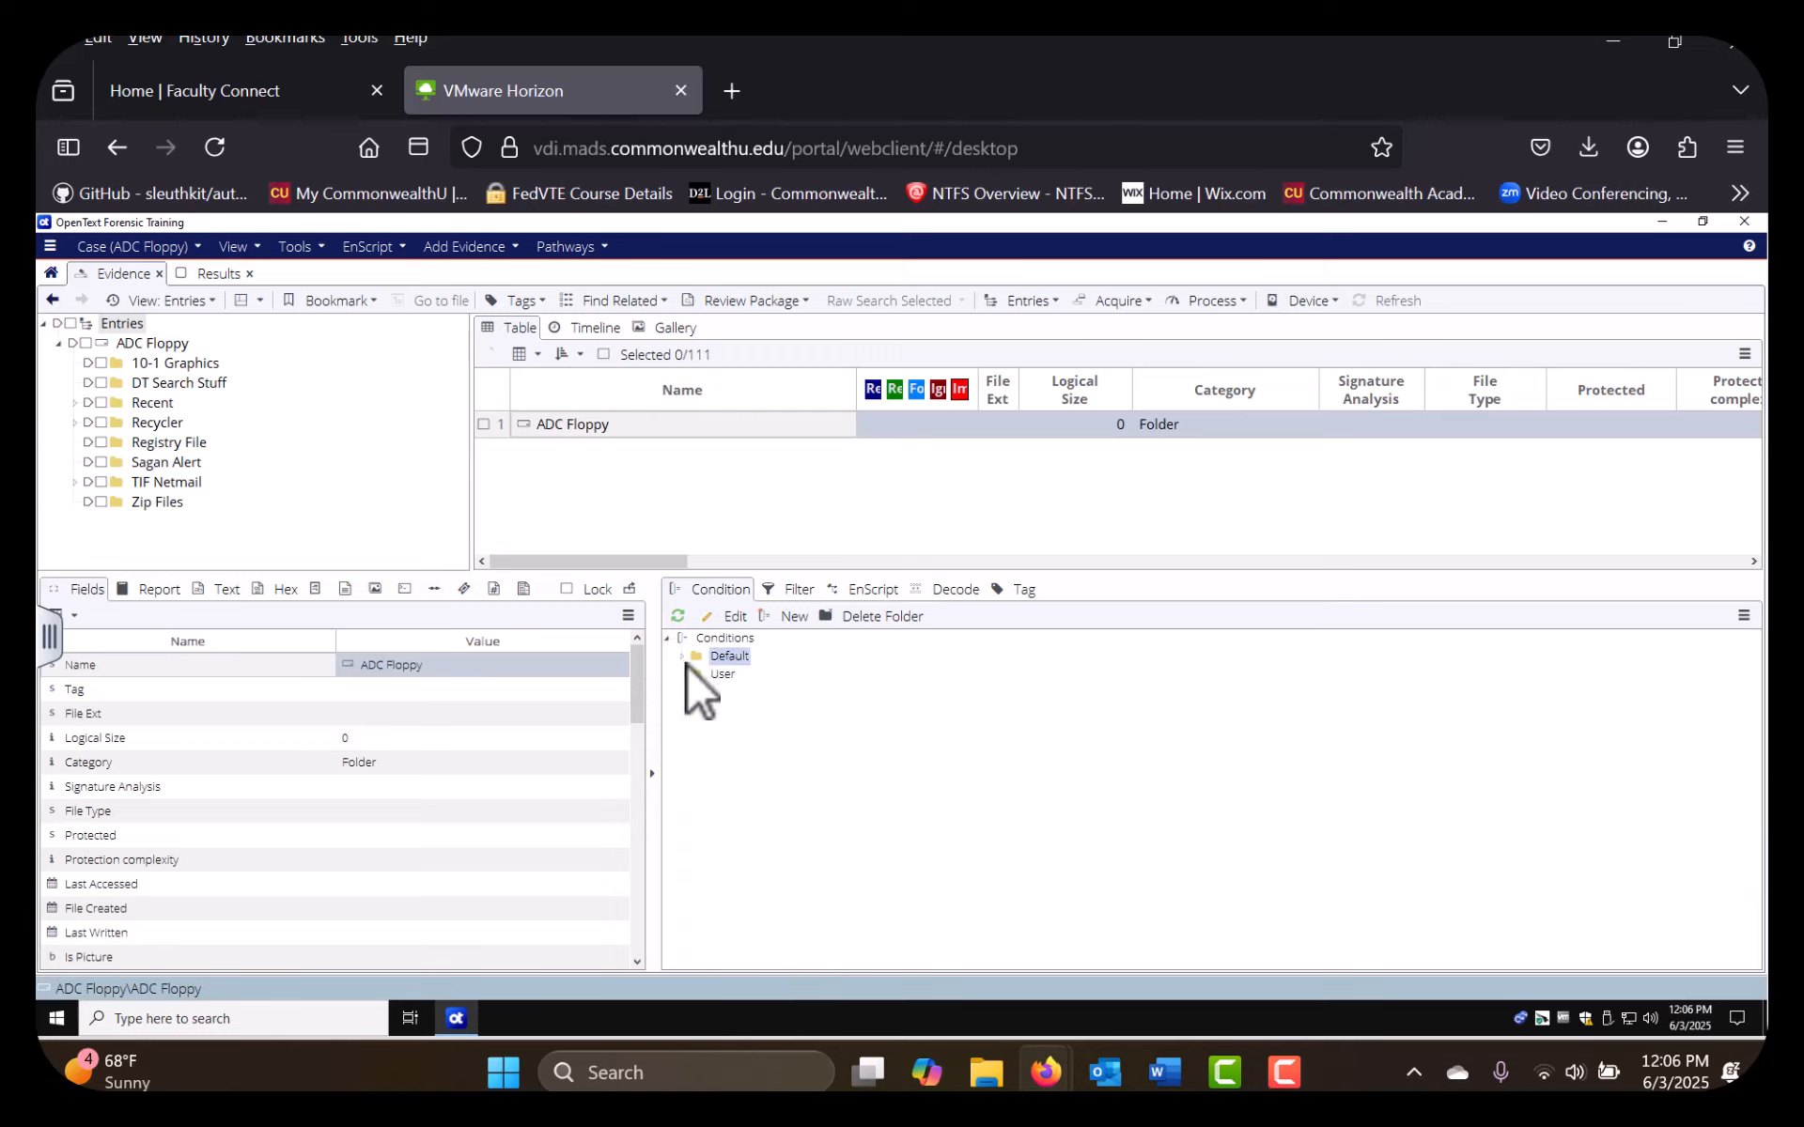
left_click(683, 657)
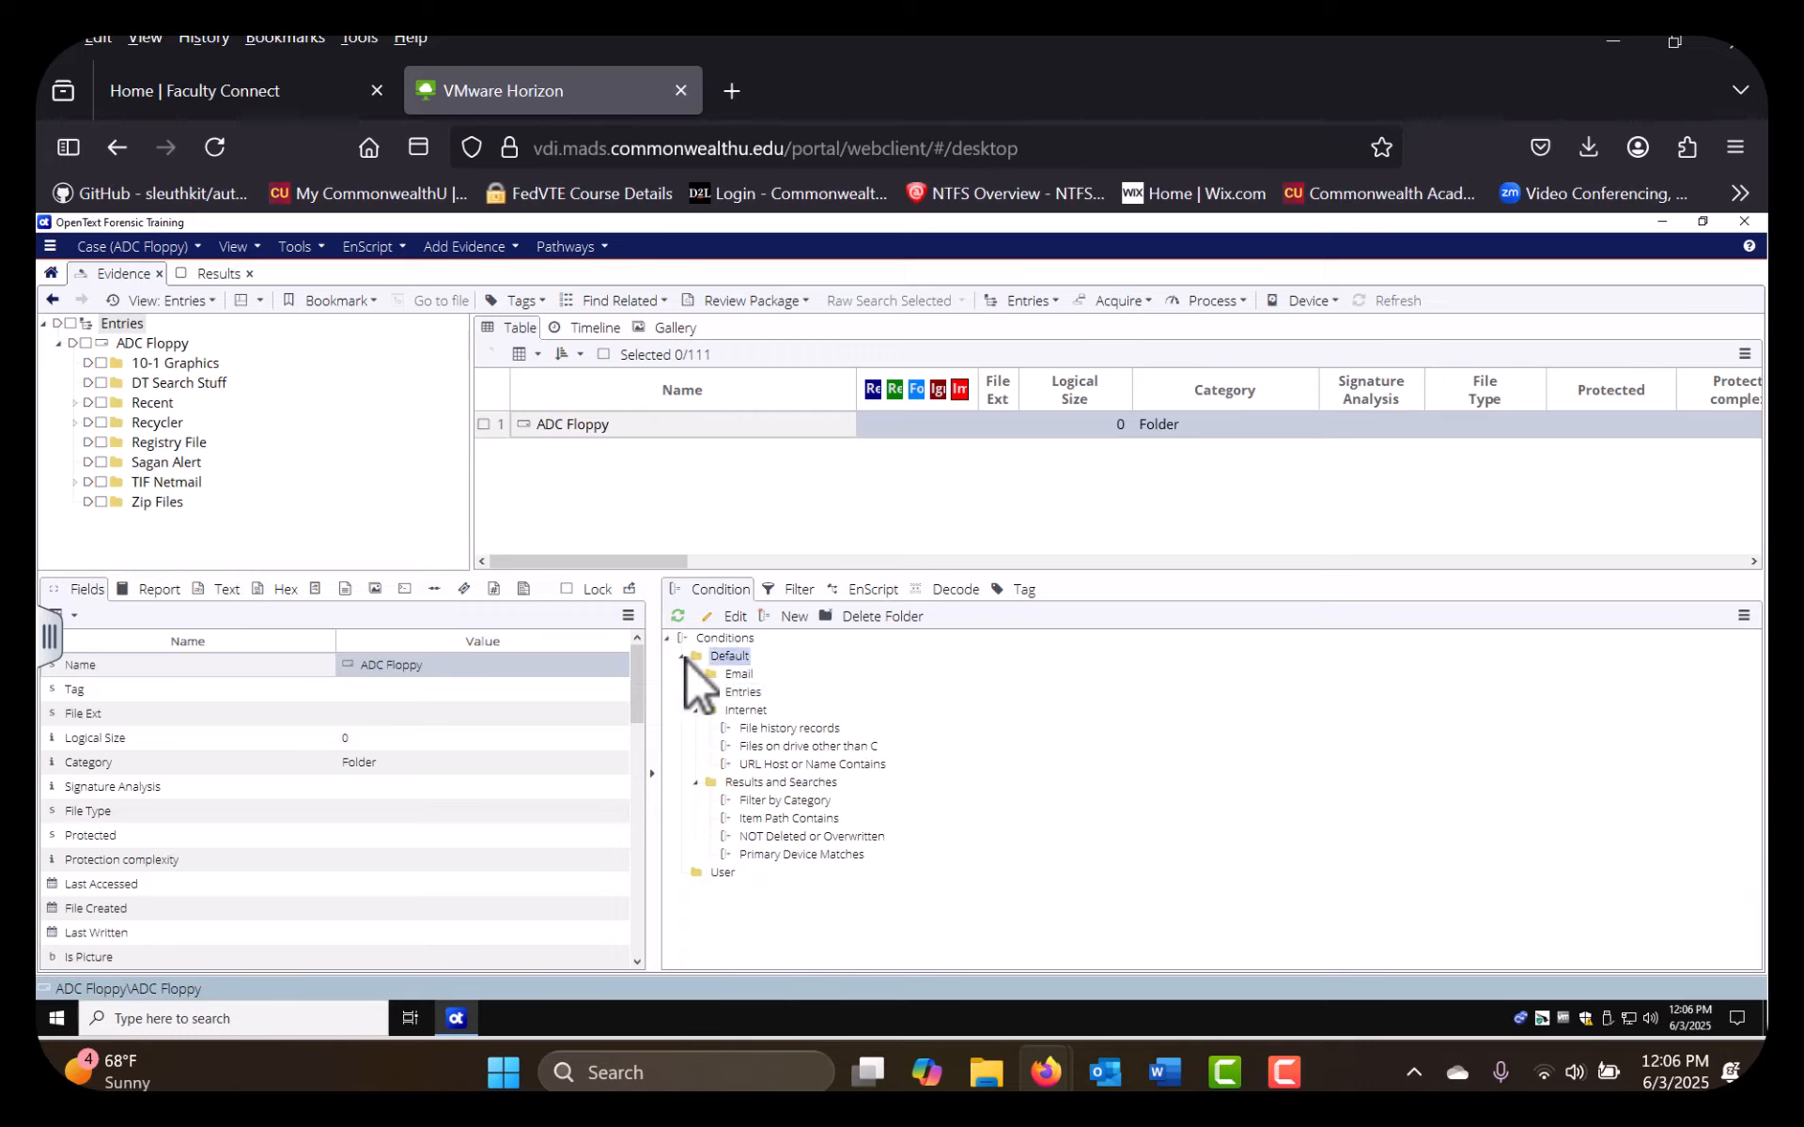
Try to create a new condition beside File history records in the Default conditions' Internet folder
double_click(772, 728)
left_click(949, 721)
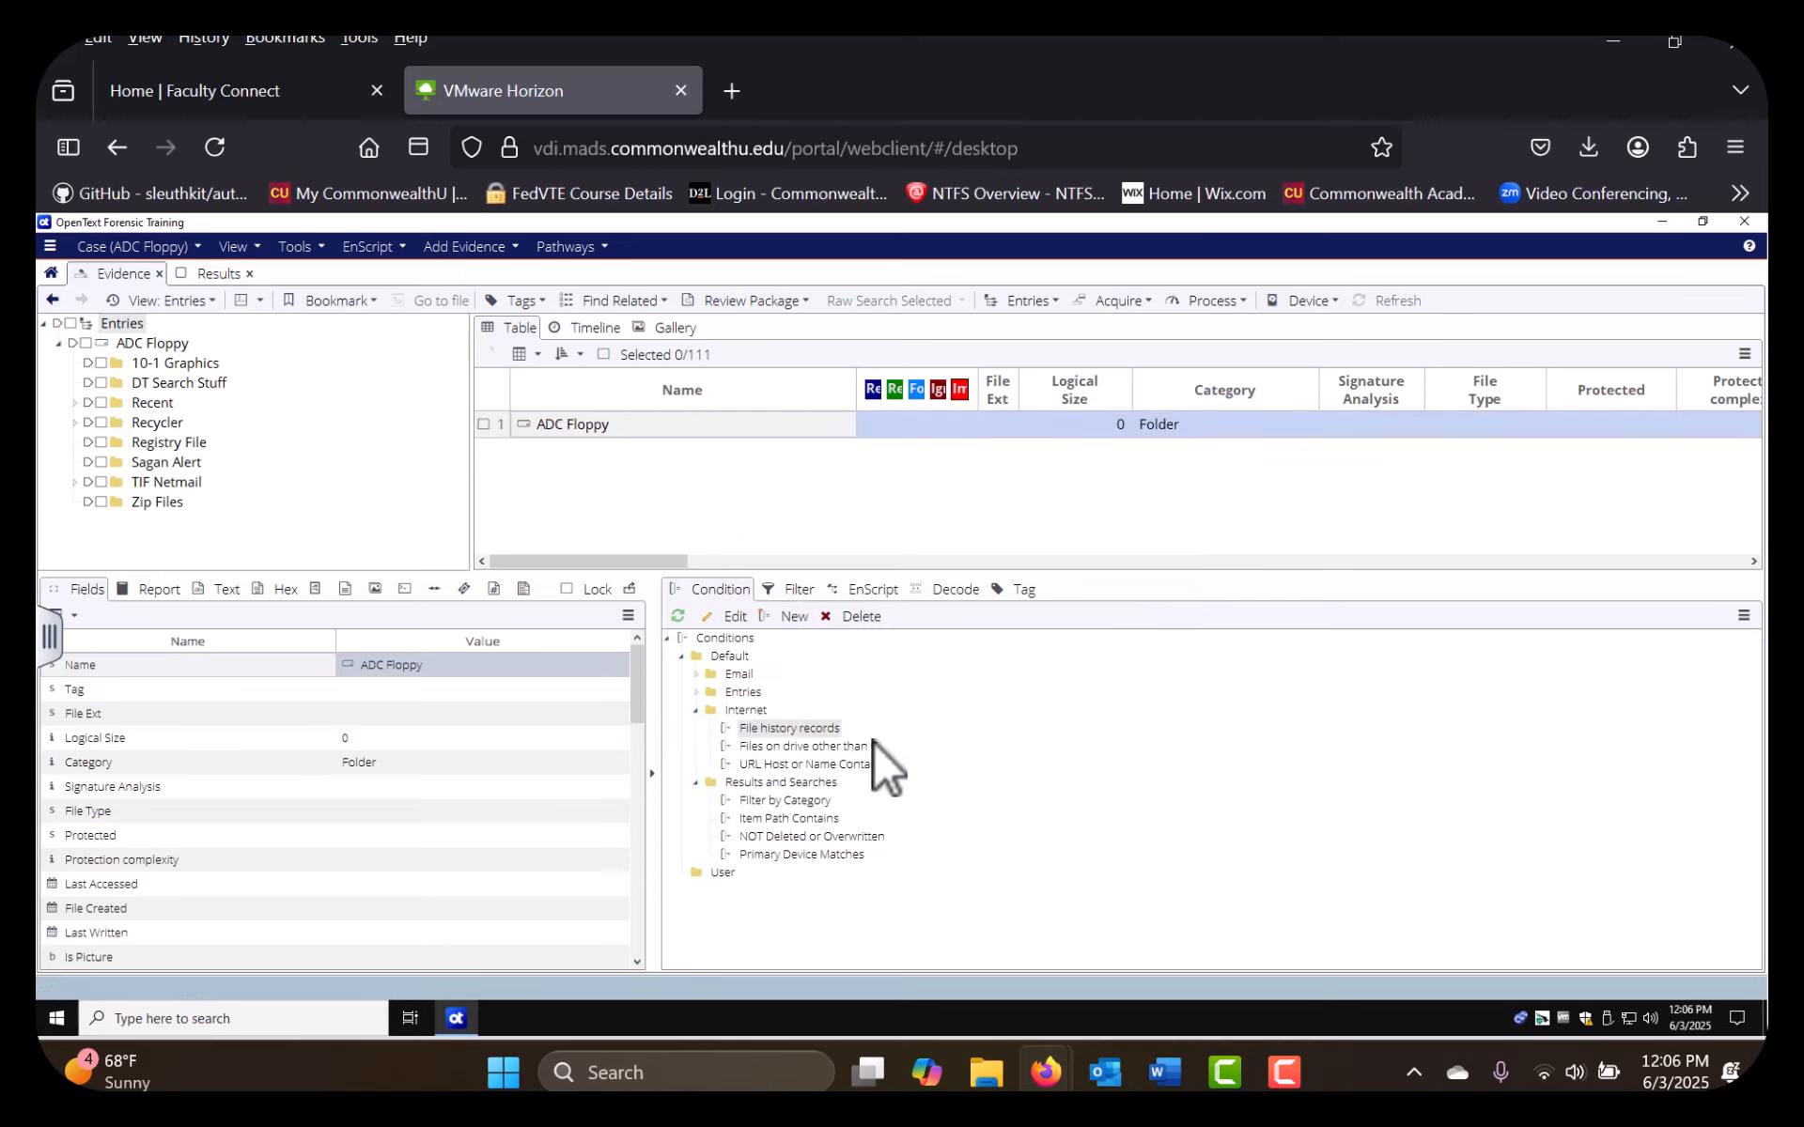
left_click(795, 616)
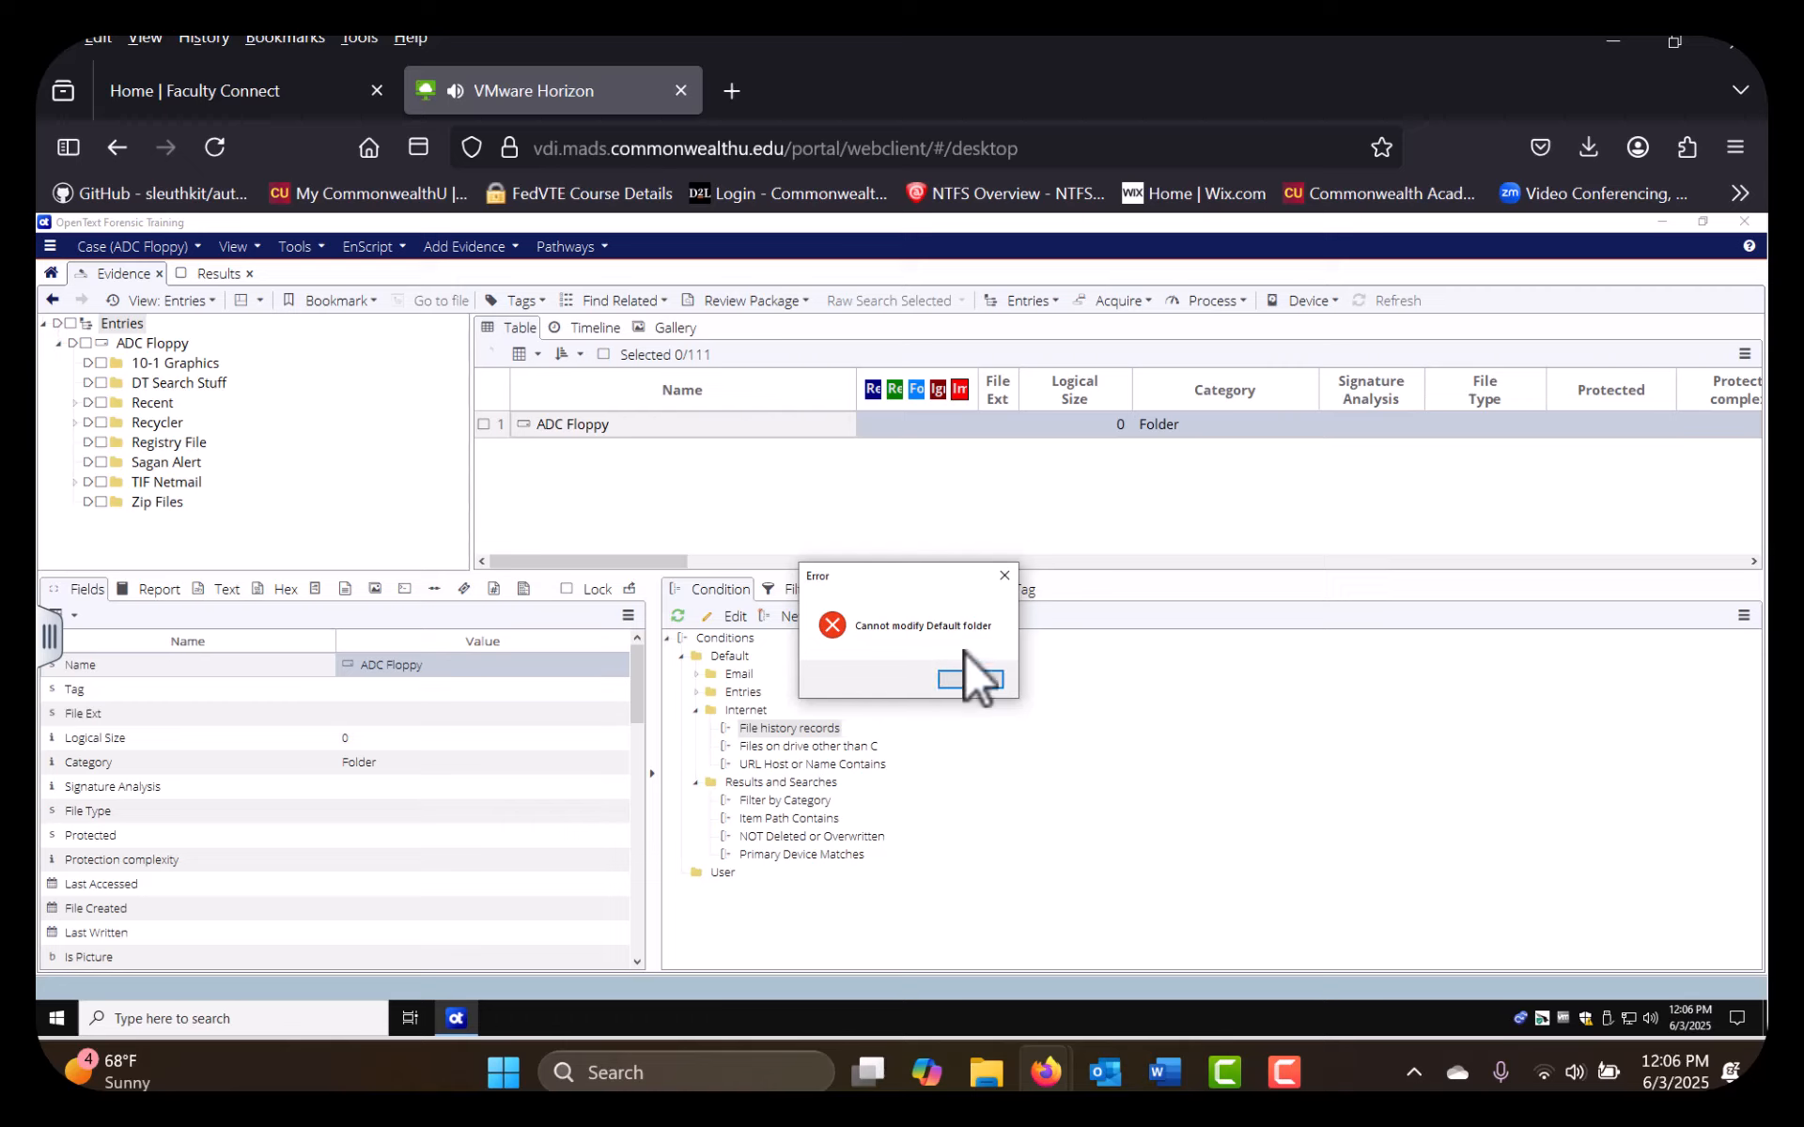
left_click(987, 681)
Start a new condition in the User folder and add a term using the Category property with the Matches operator
left_click(728, 862)
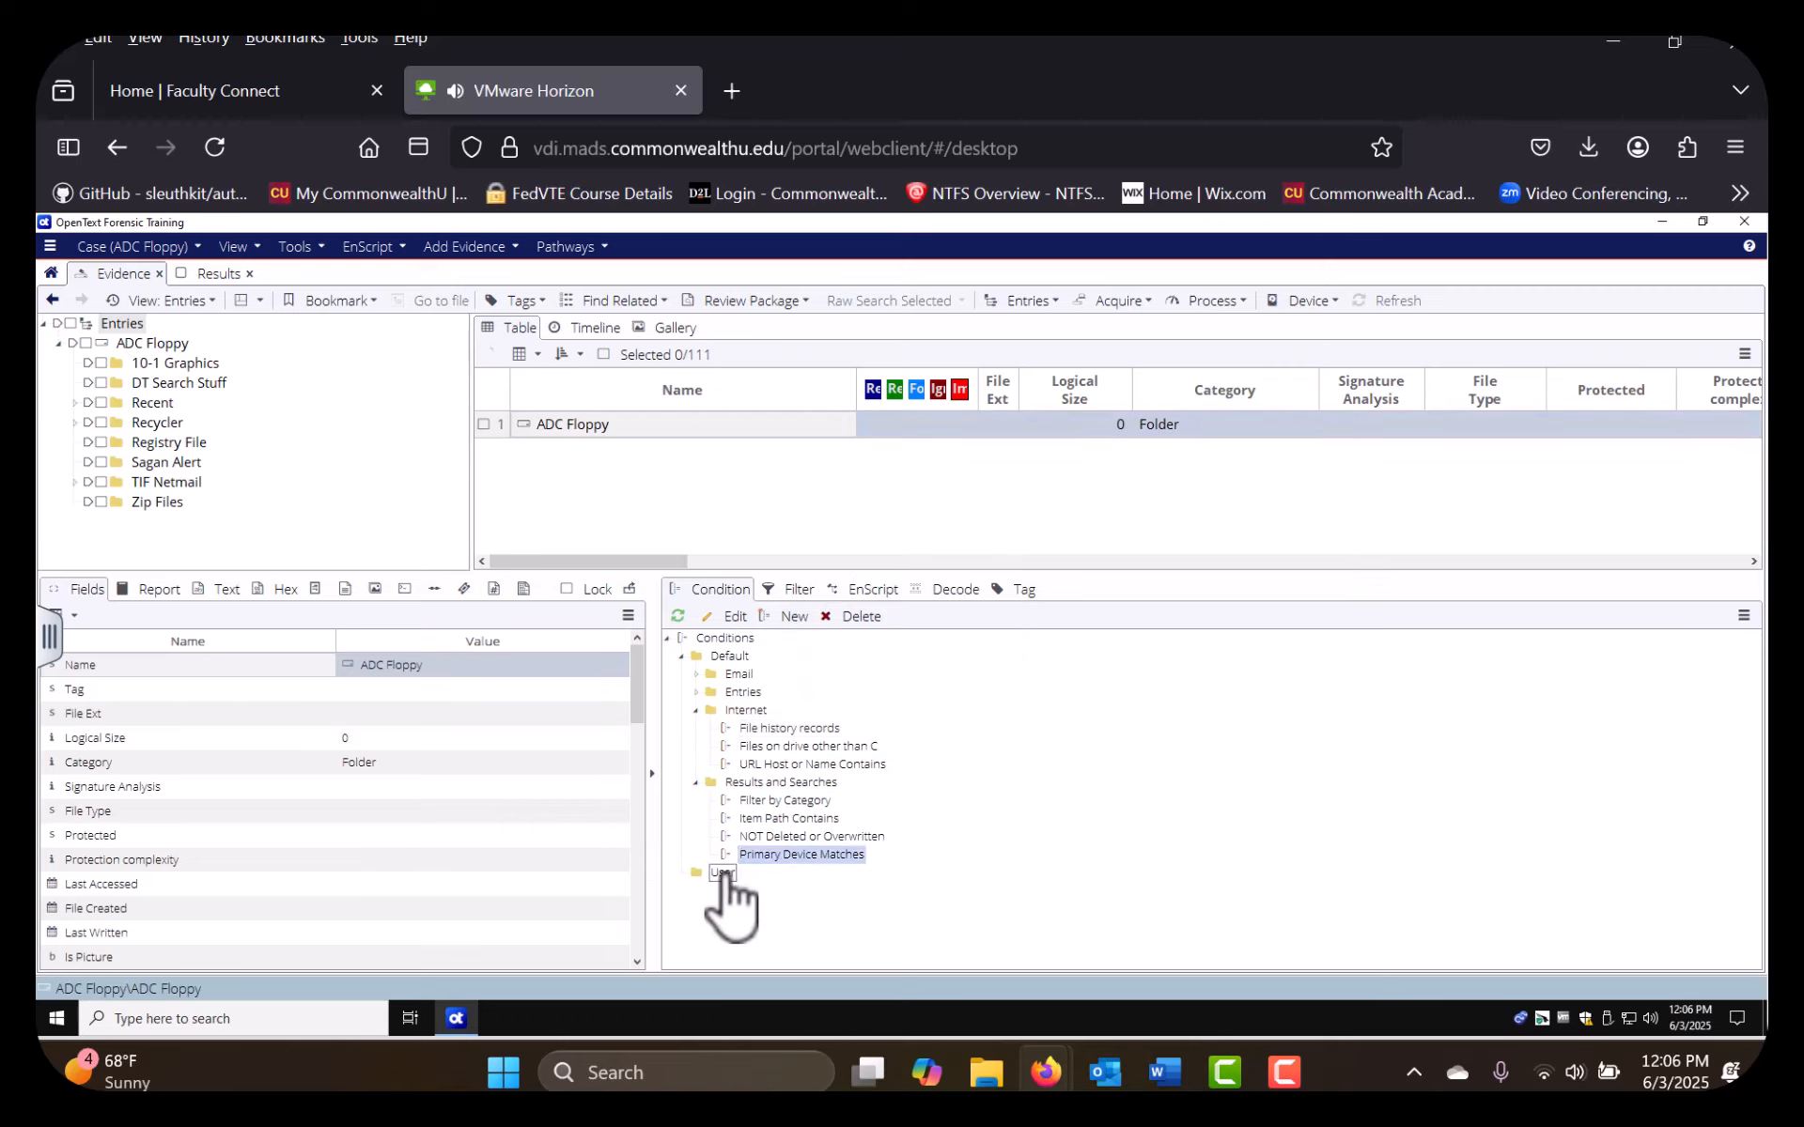
left_click(722, 873)
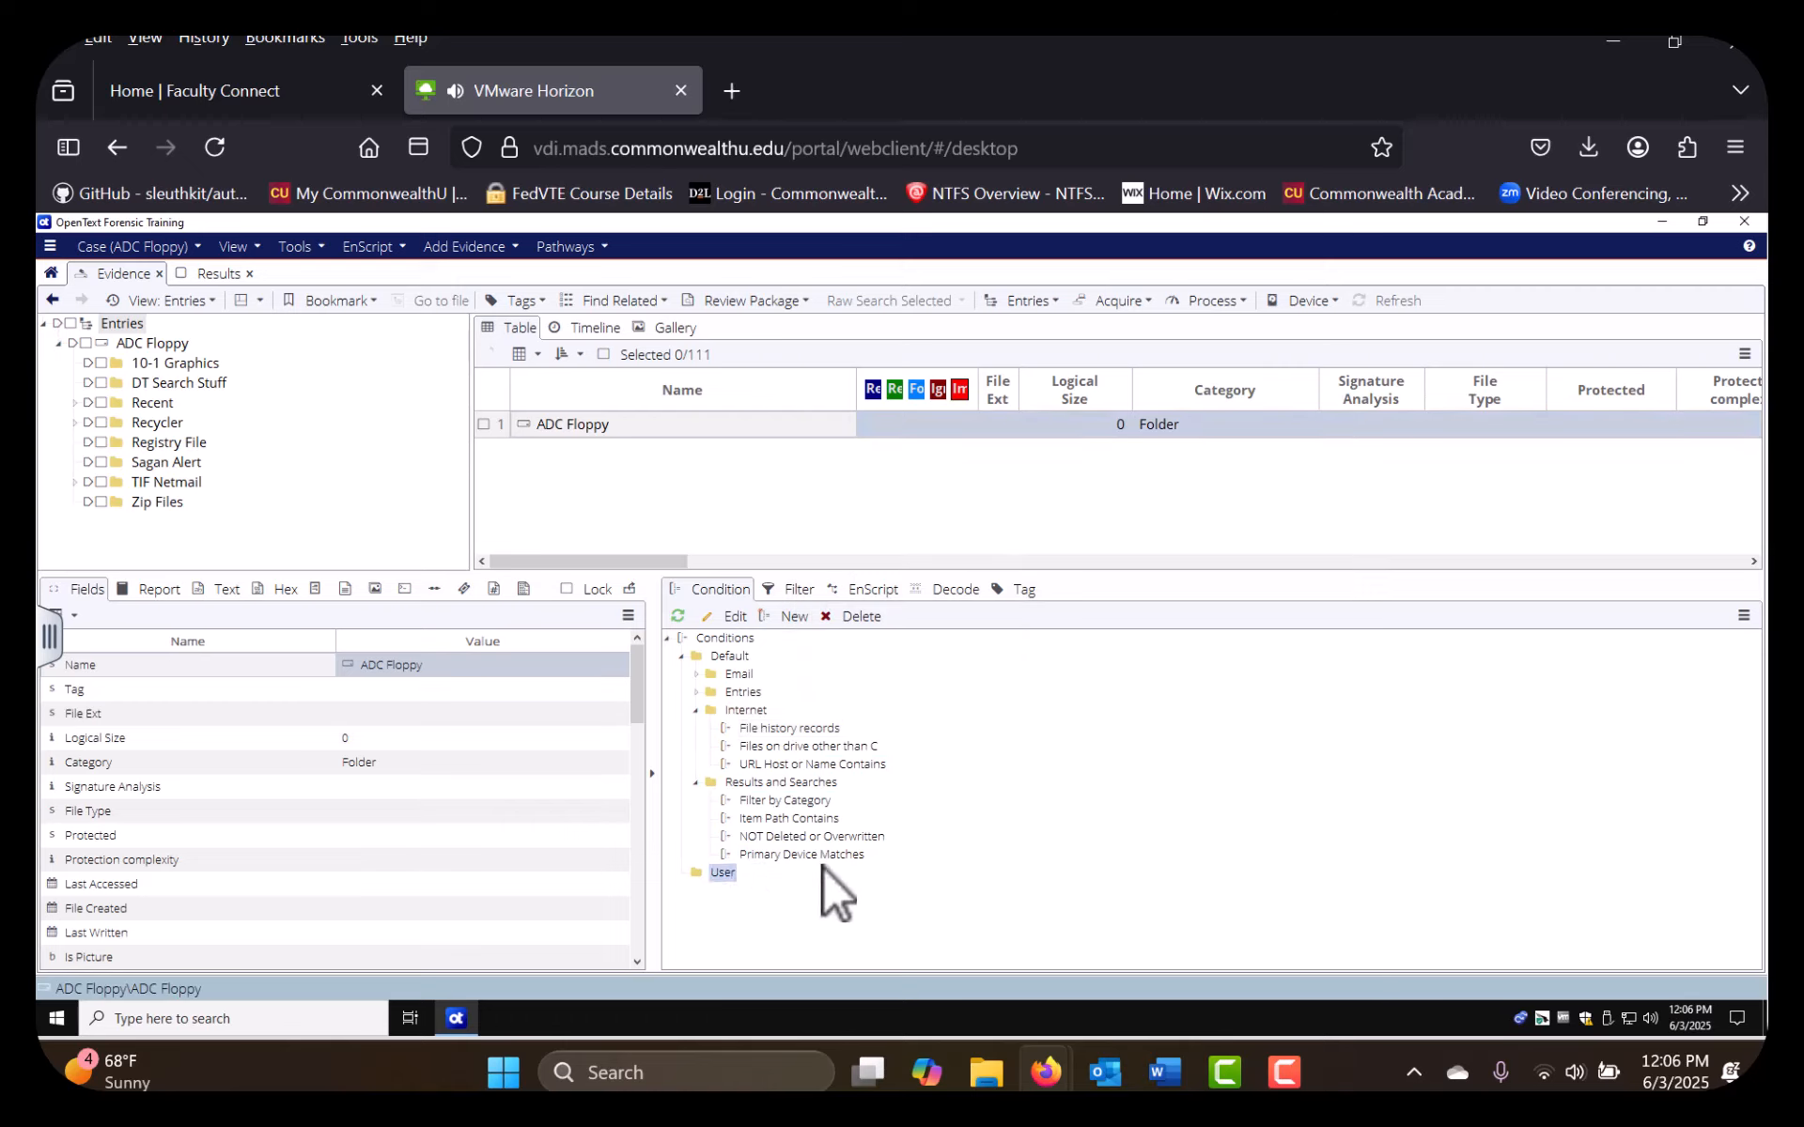
left_click(802, 618)
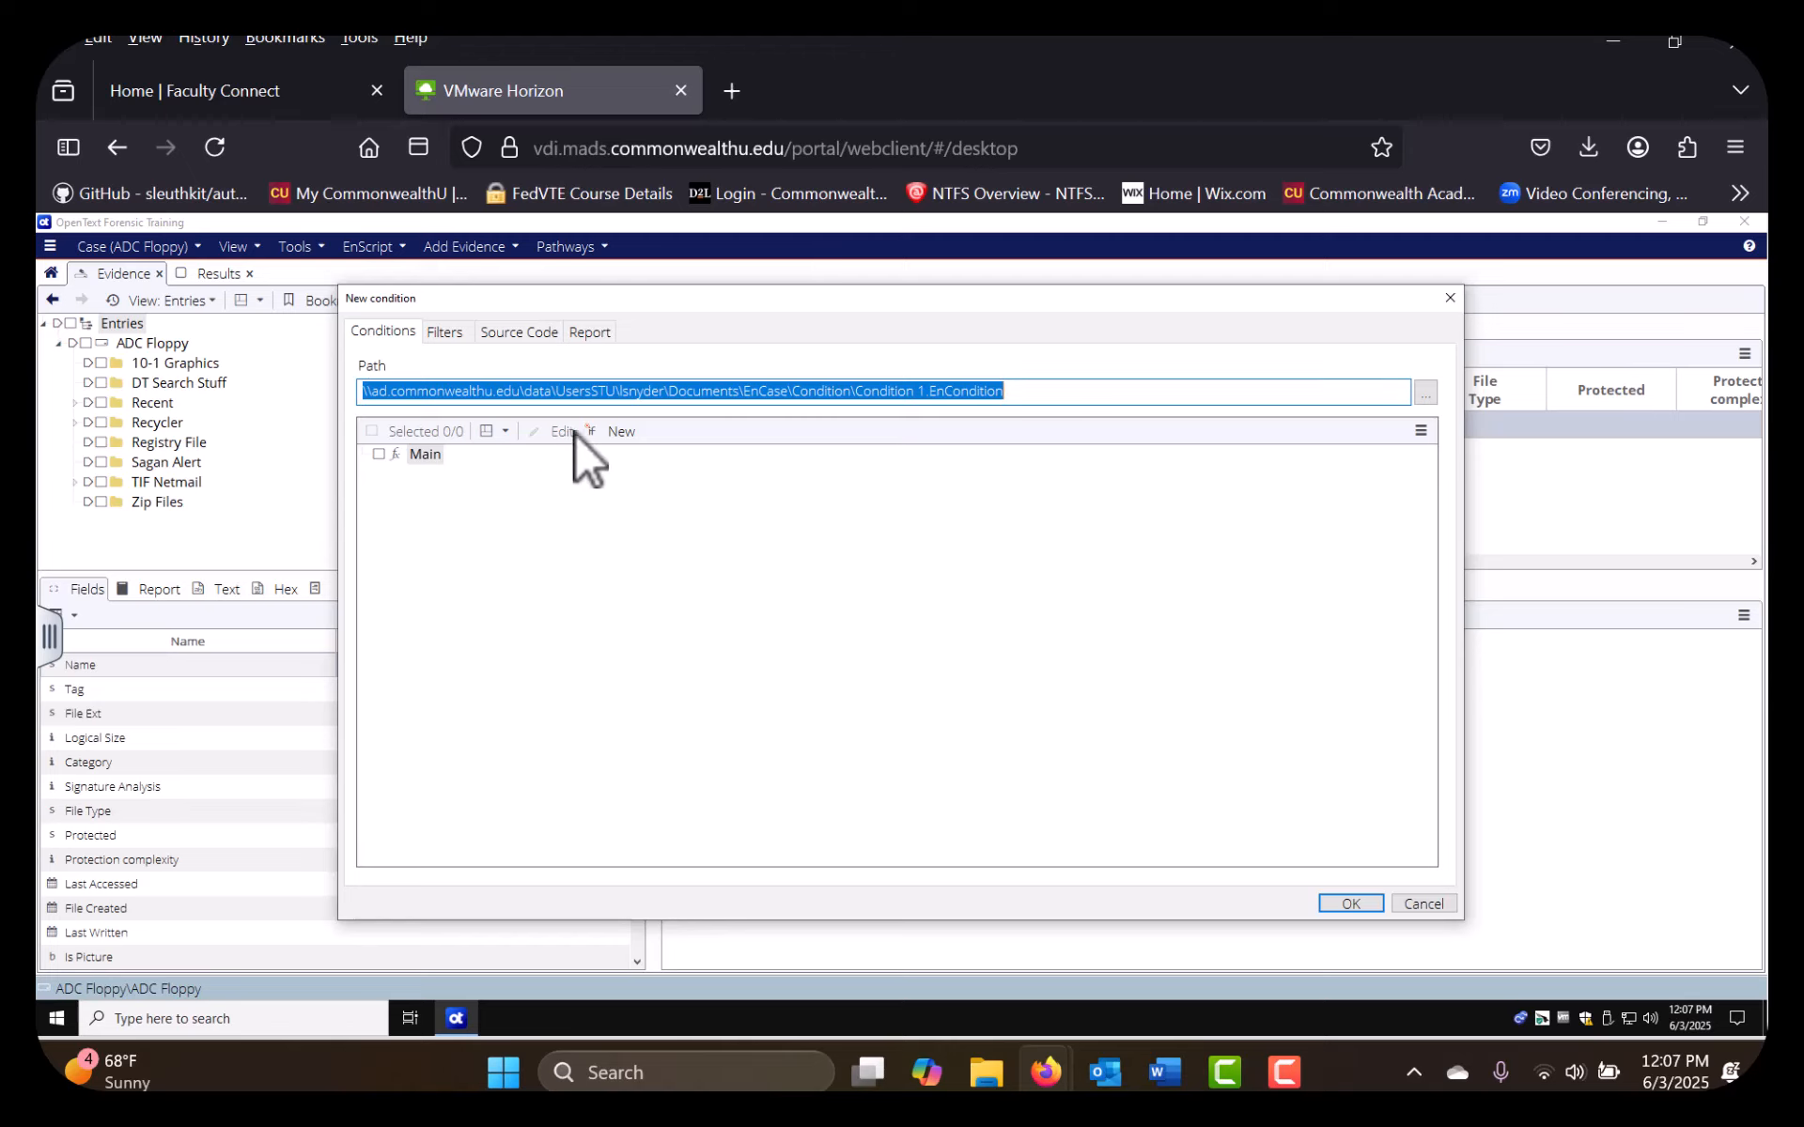
left_click(621, 433)
left_click(620, 432)
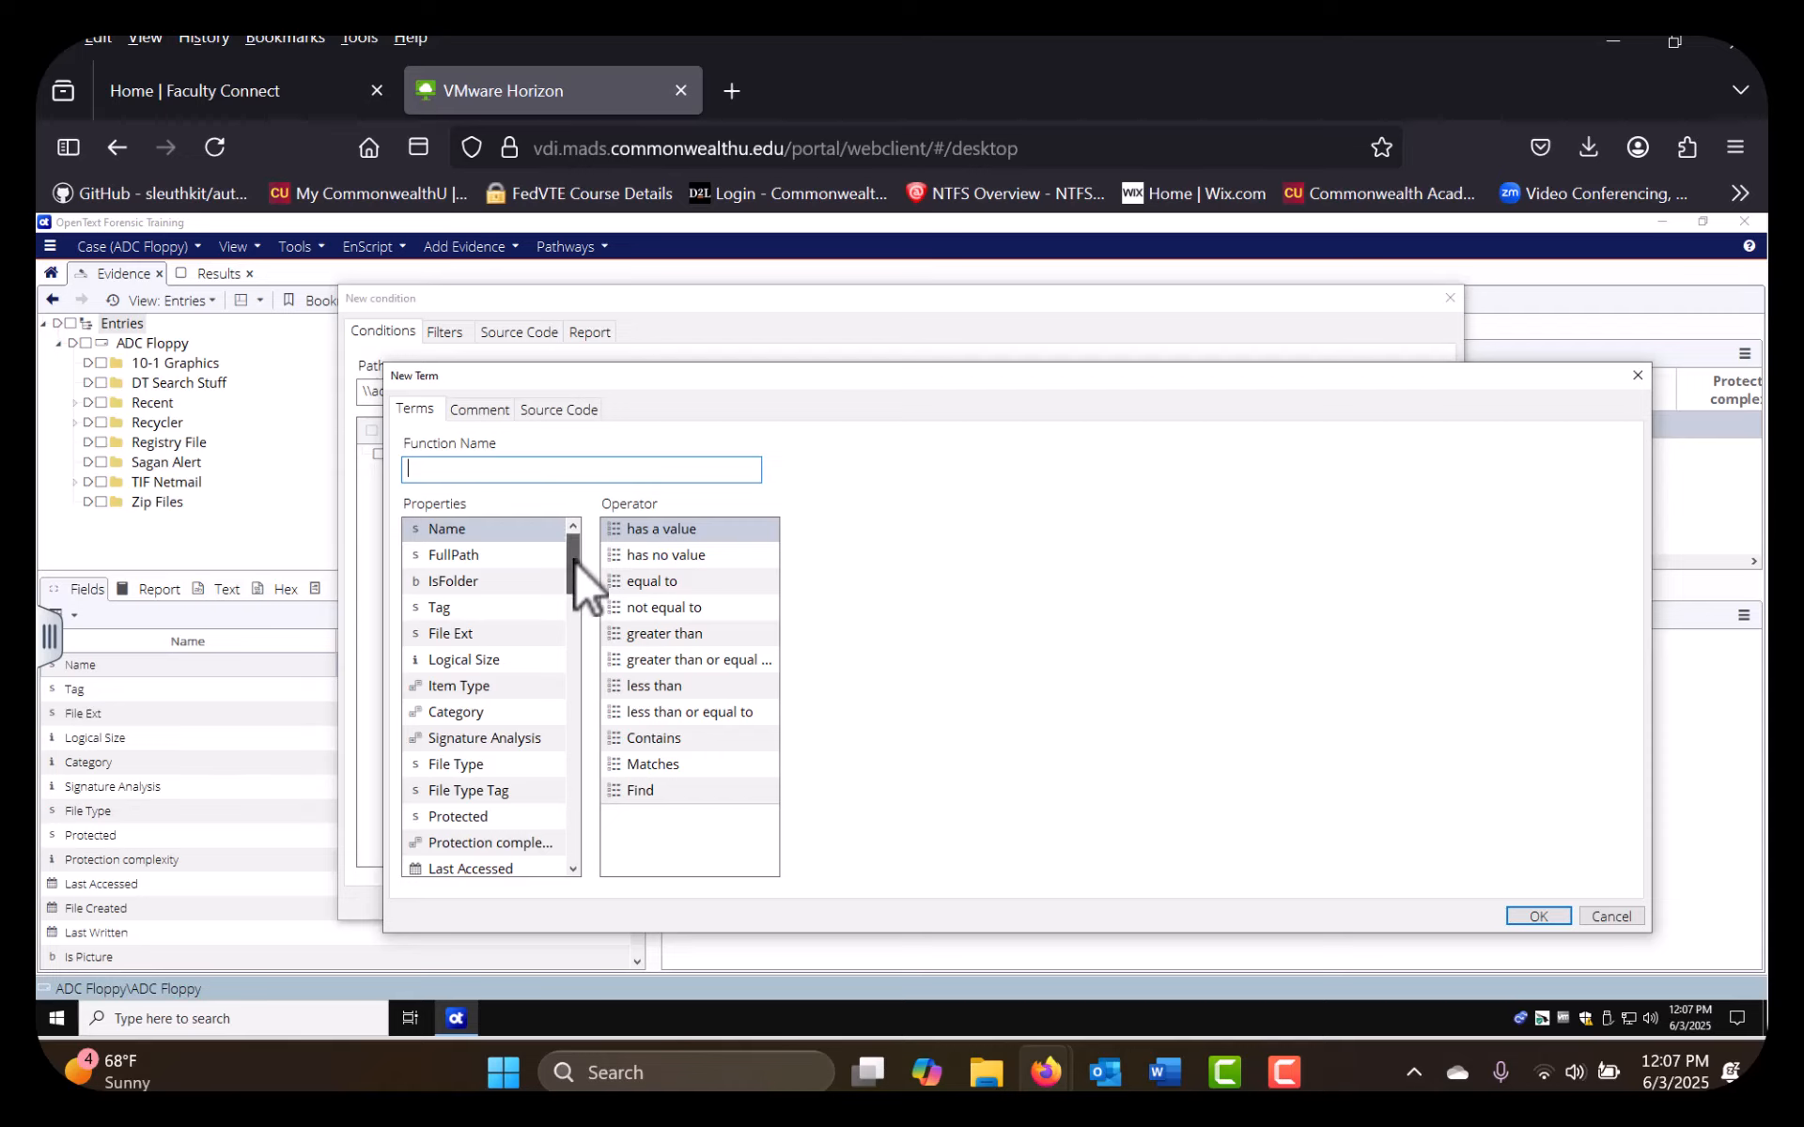
left_click_drag(573, 563, 577, 518)
left_click_drag(577, 568, 507, 540)
left_click(465, 712)
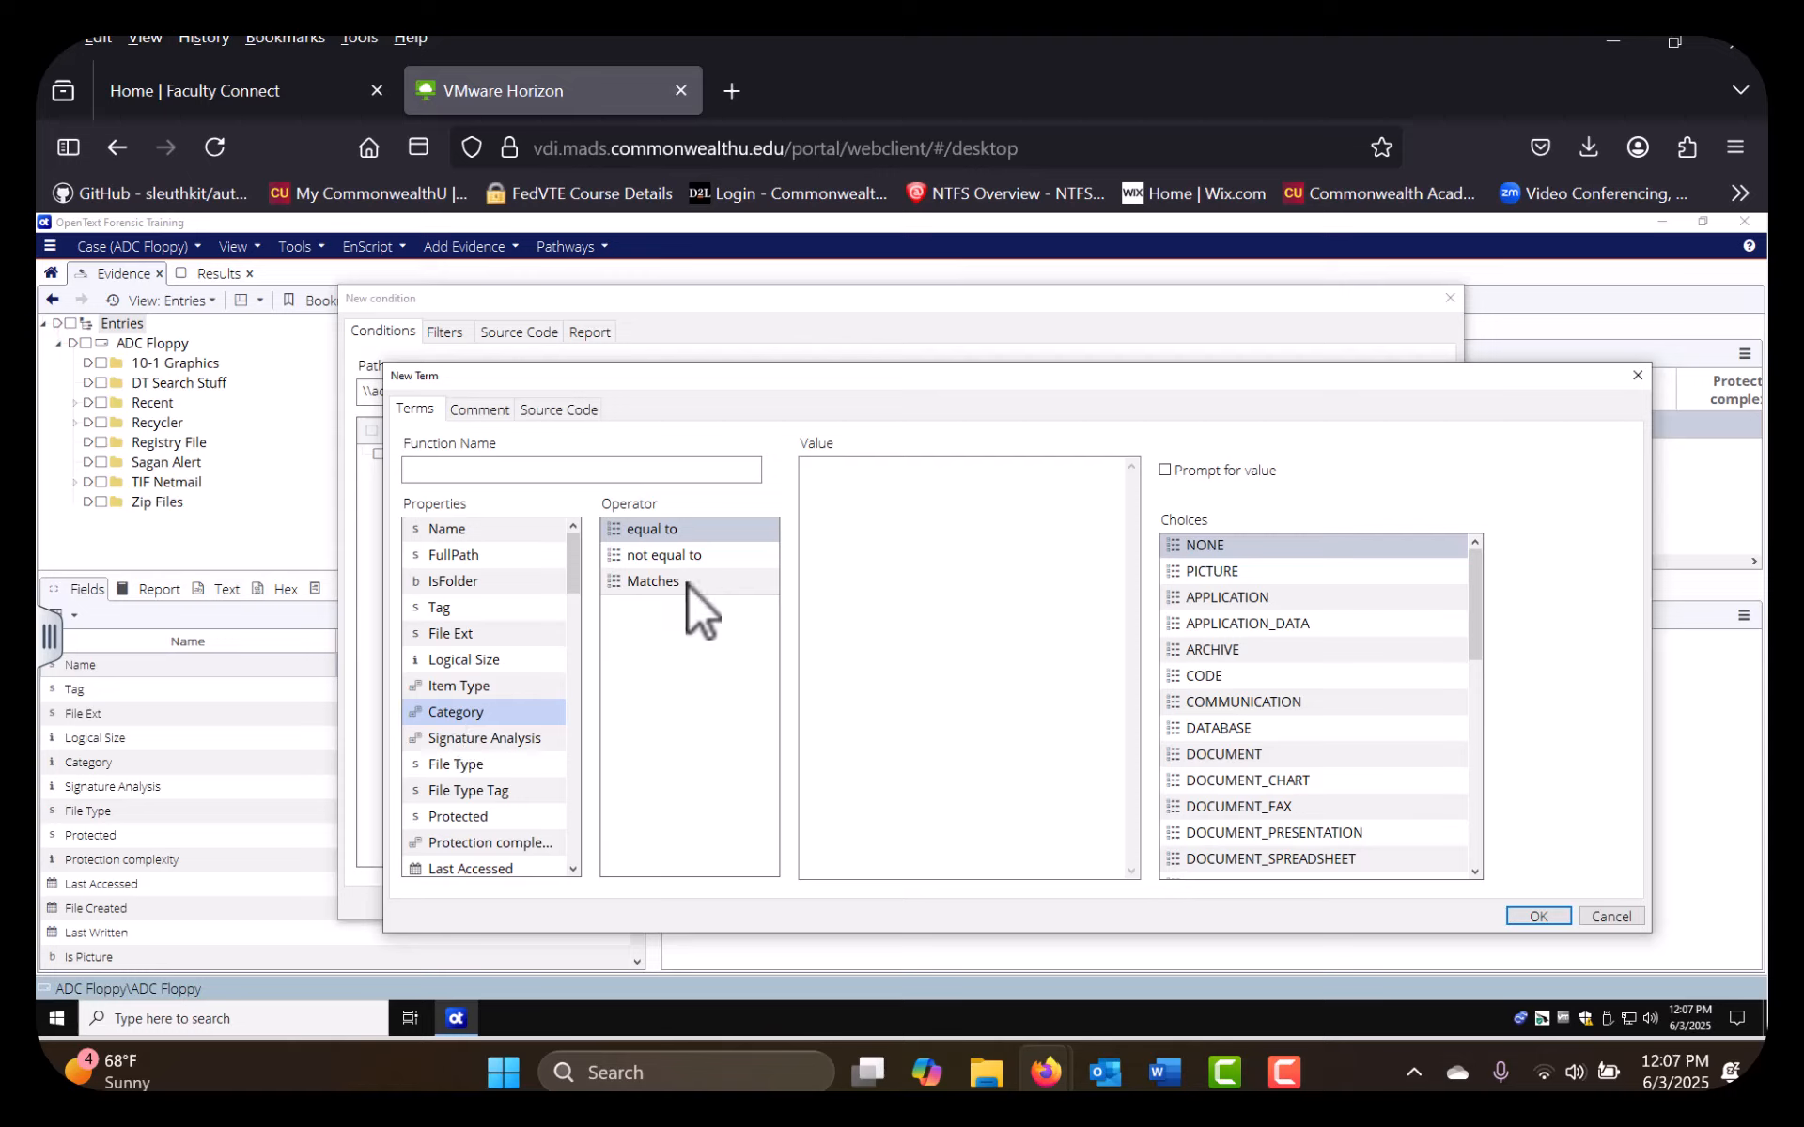
left_click(644, 584)
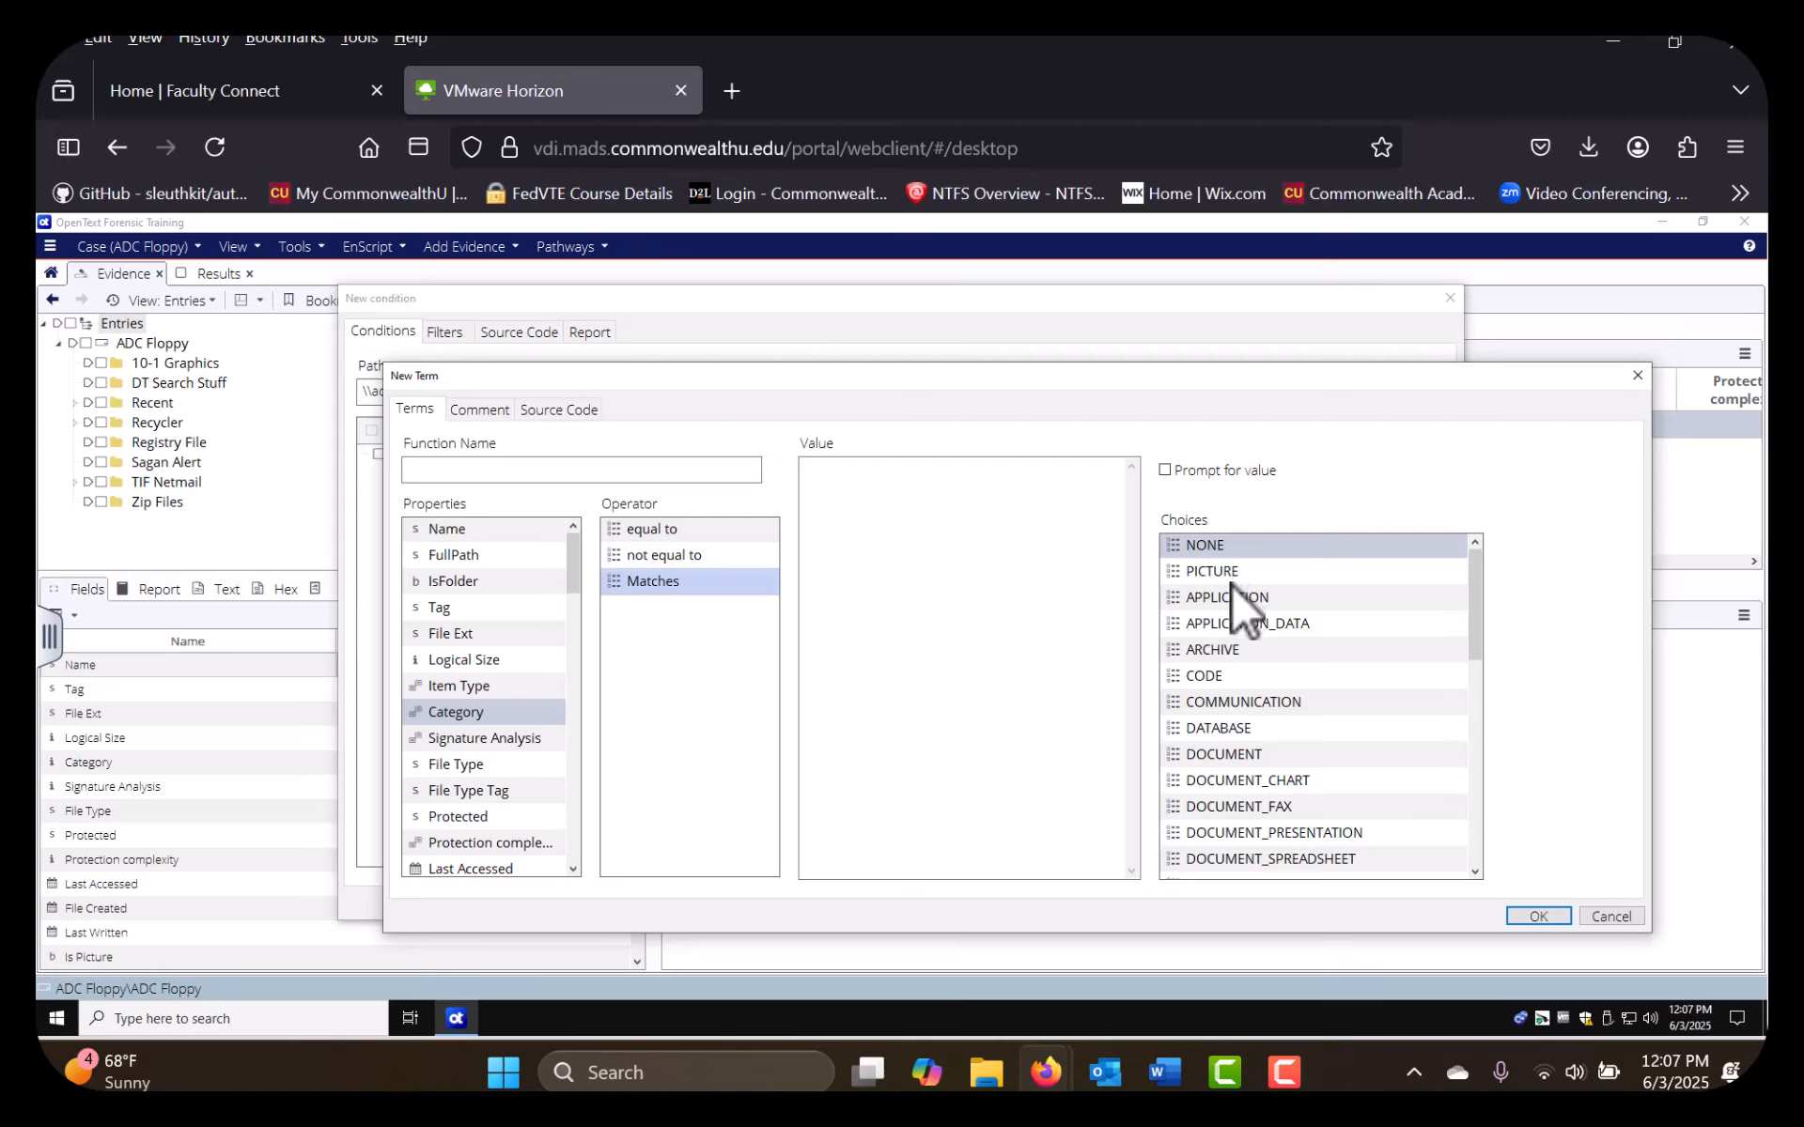
Set the category term's value to PICTURE and accept the term into the new condition
scroll(1283, 662, "down", 1)
scroll(1281, 667, "up", 1)
scroll(1220, 735, "down", 5)
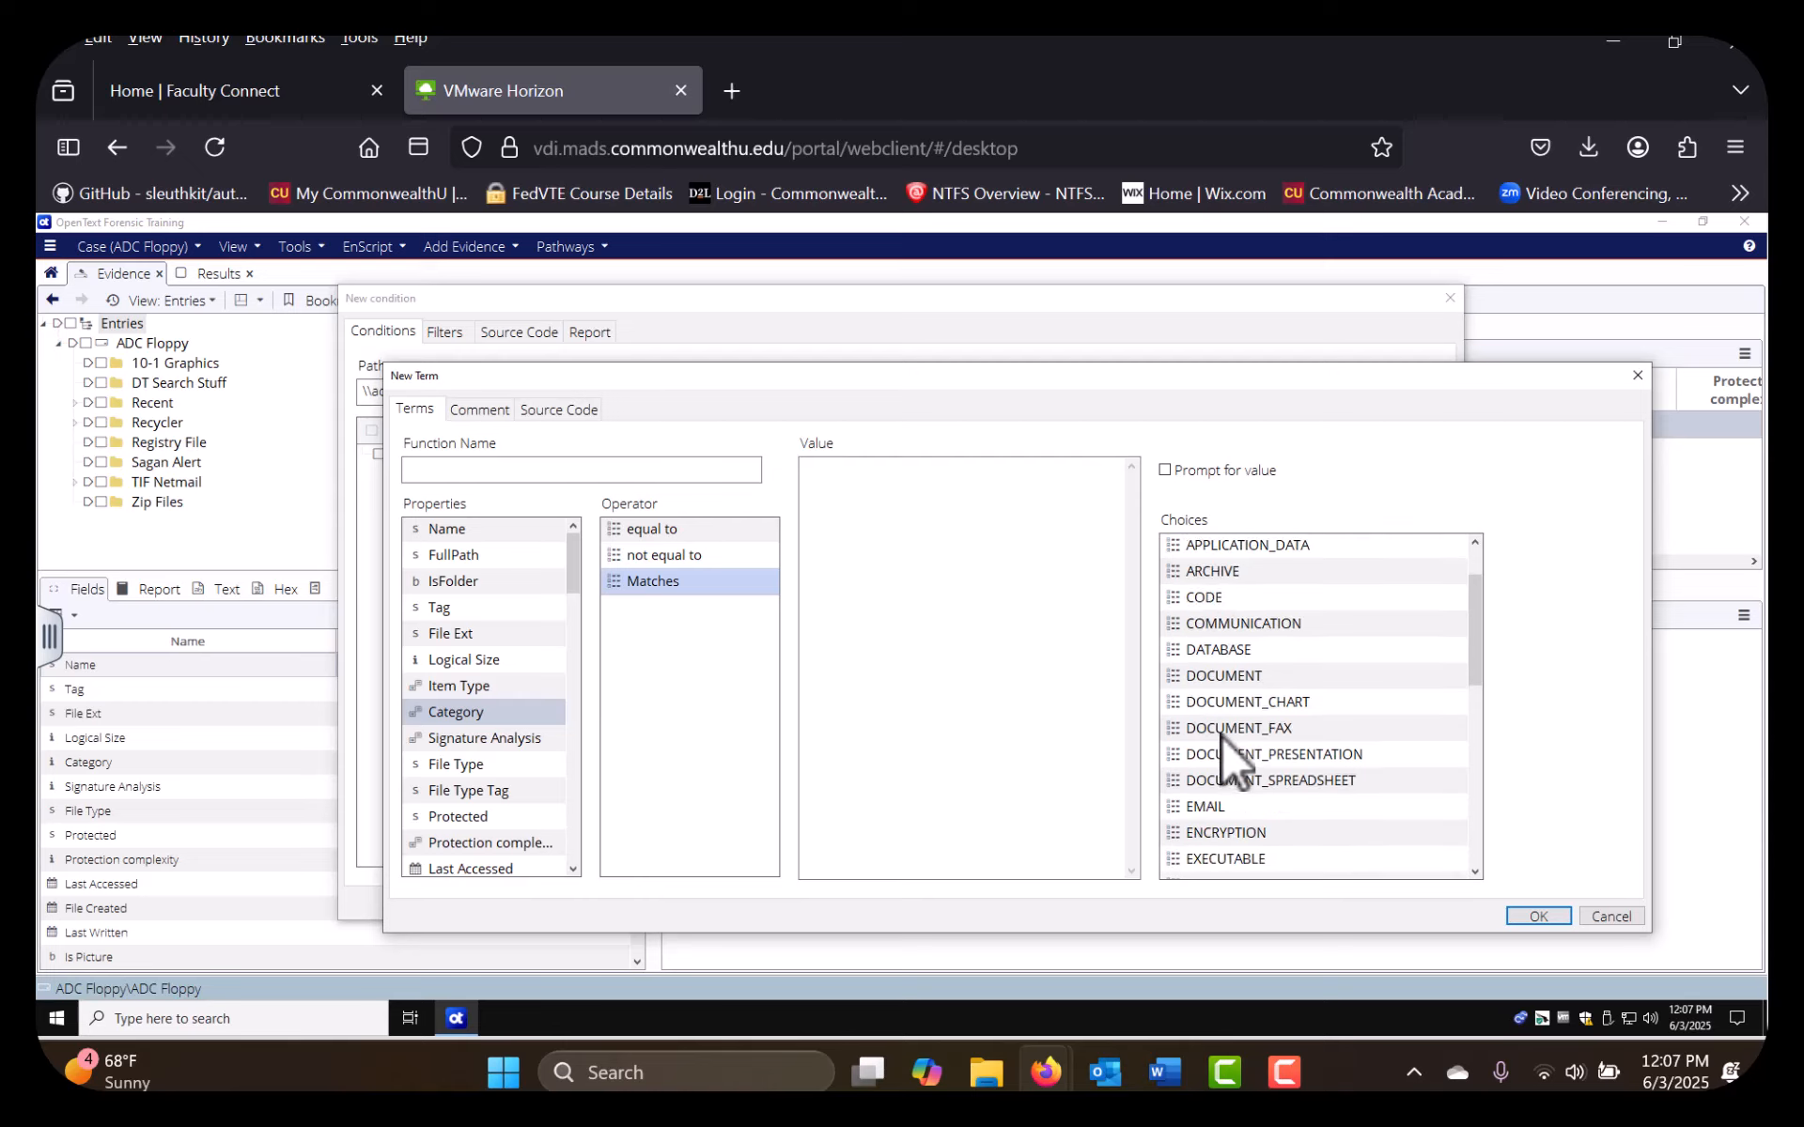
scroll(1221, 735, "up", 4)
scroll(1219, 727, "up", 2)
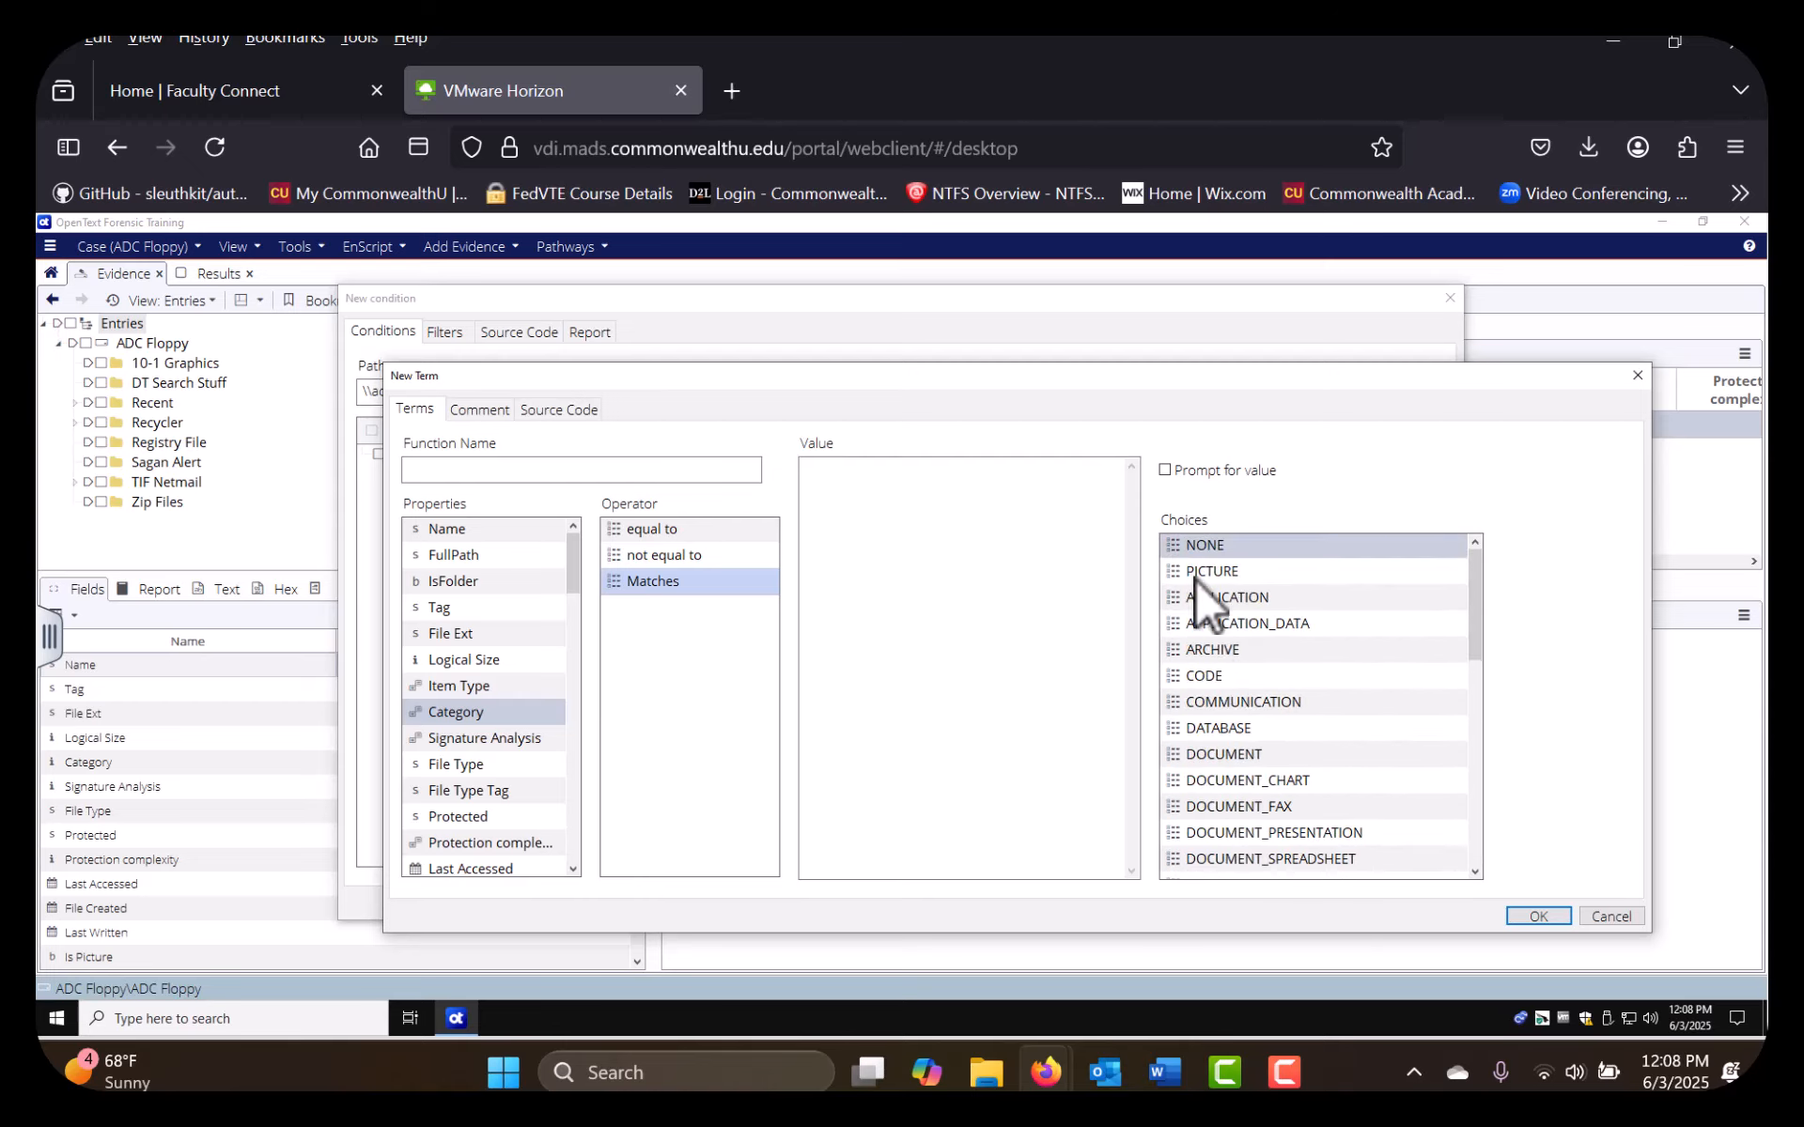
left_click(1193, 569)
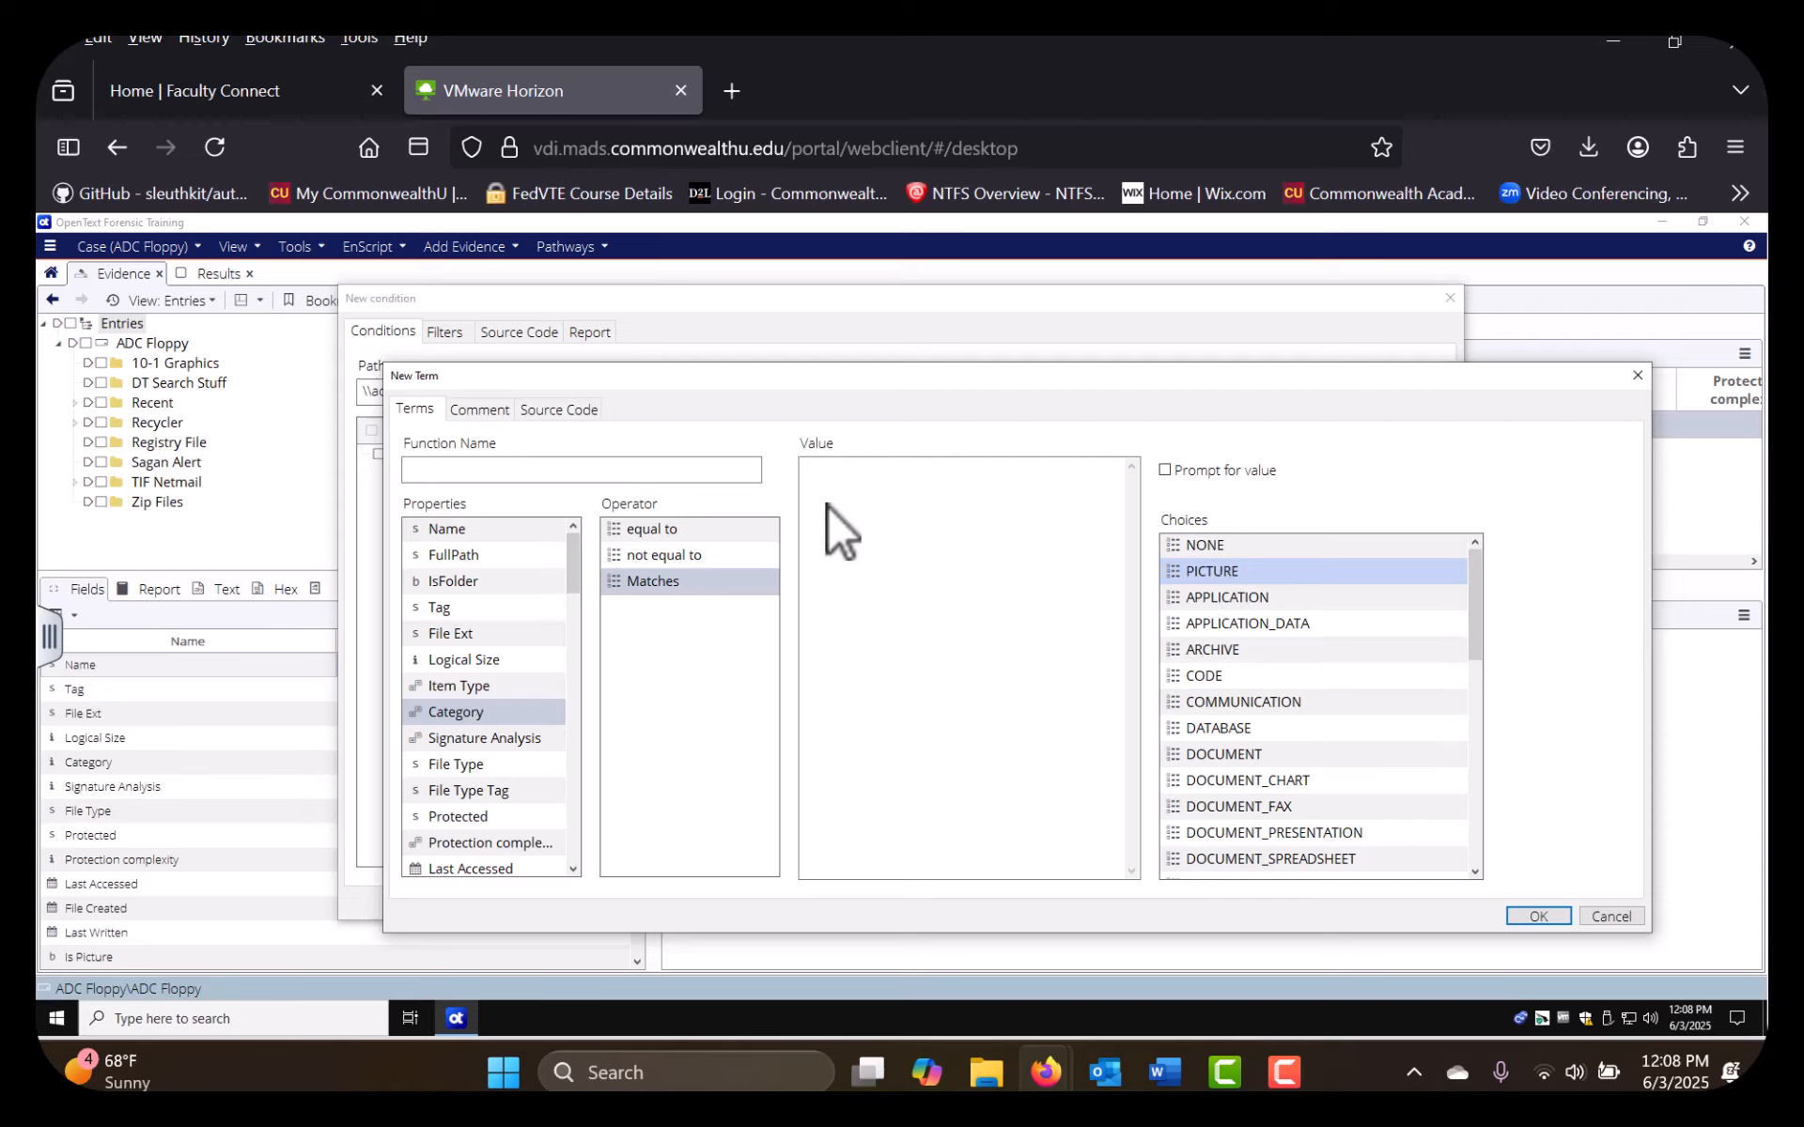
double_click(1202, 573)
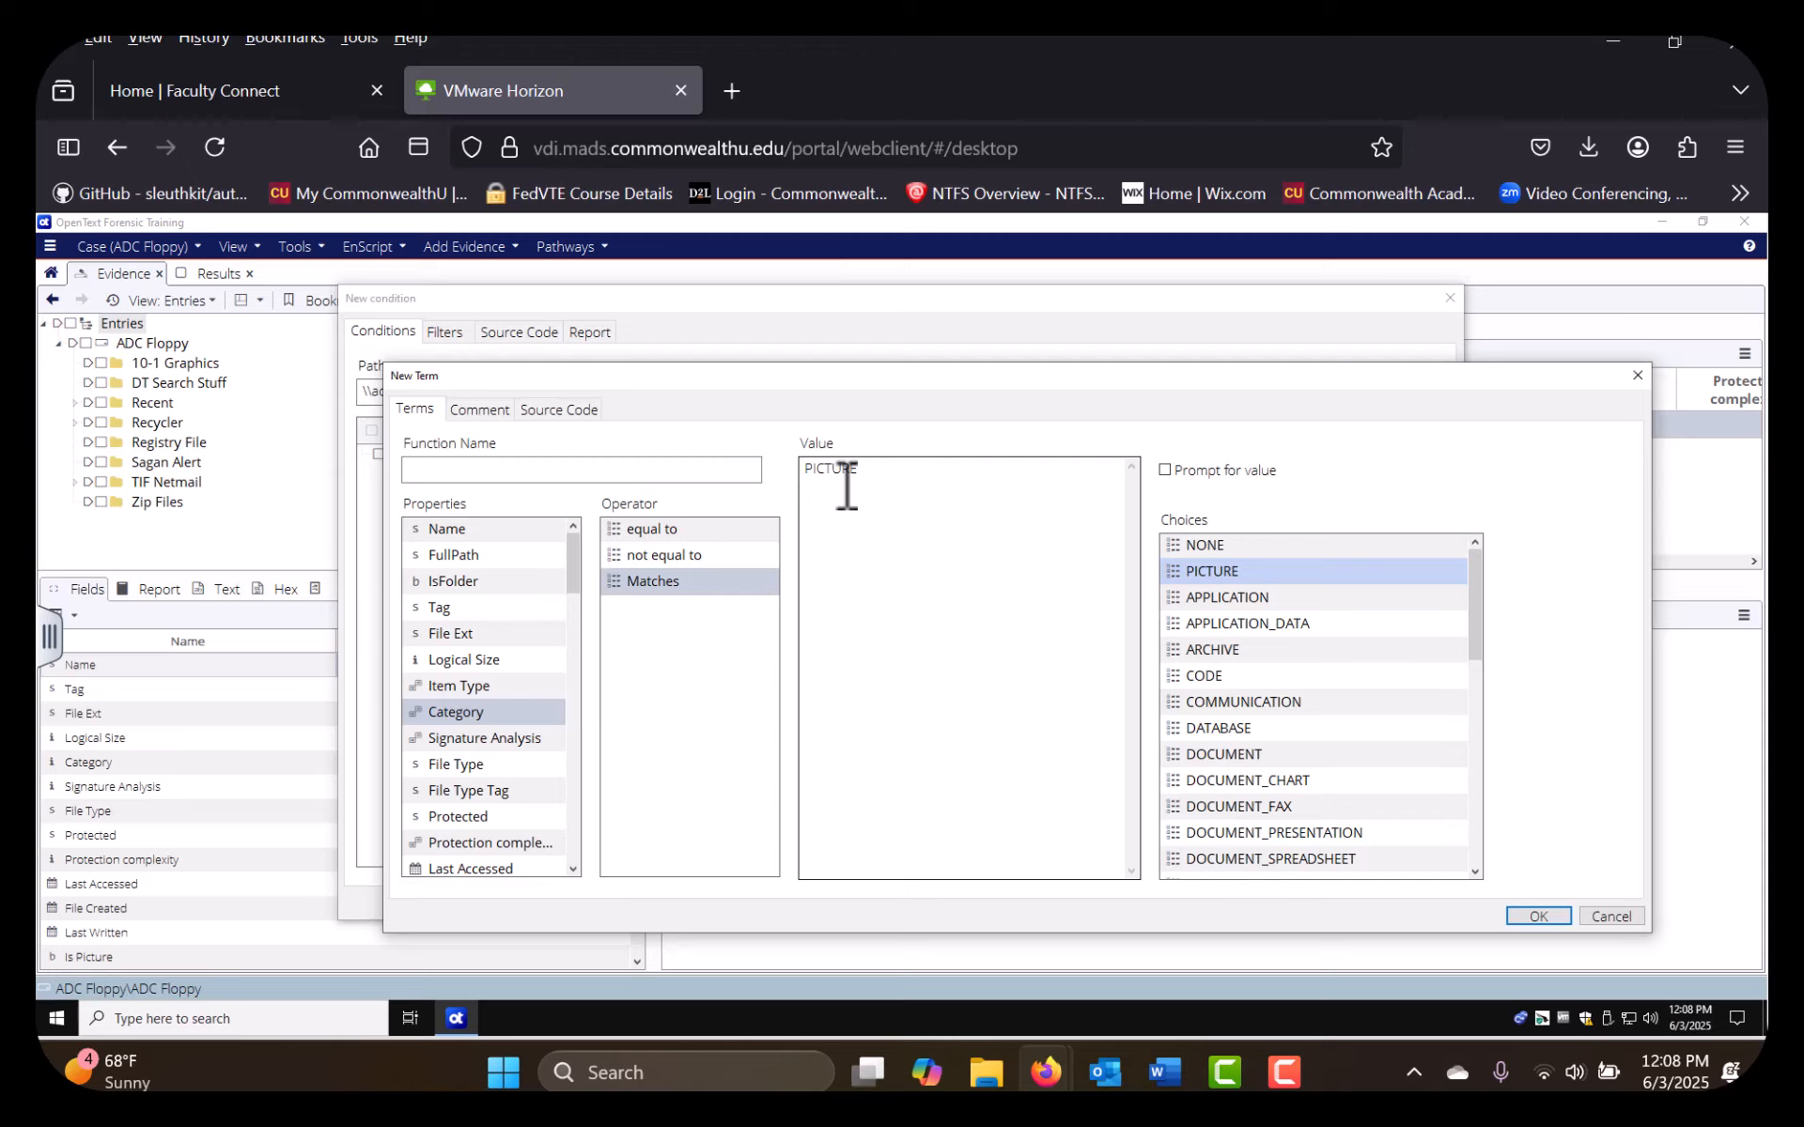
left_click(1535, 915)
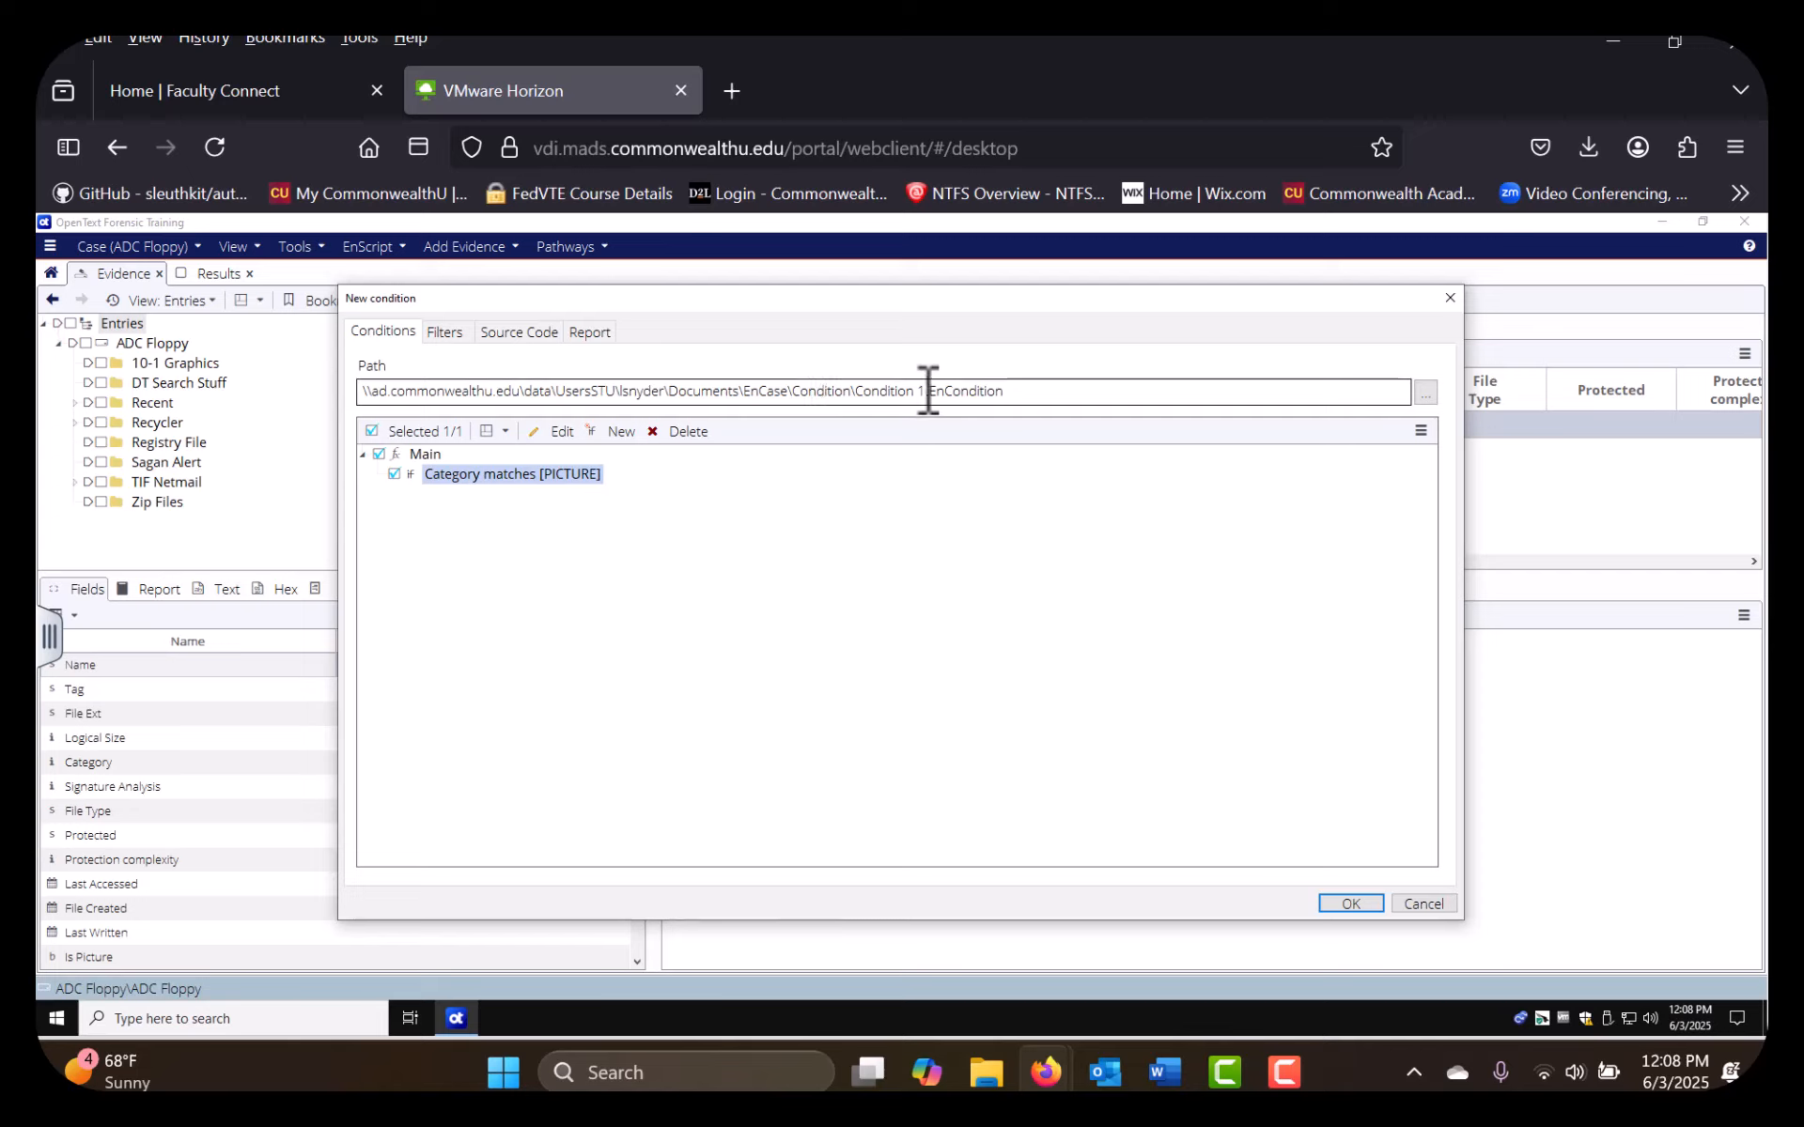
Replace Condition 1 in the condition's file path with Picture Category and save the condition
left_click_drag(927, 391, 864, 391)
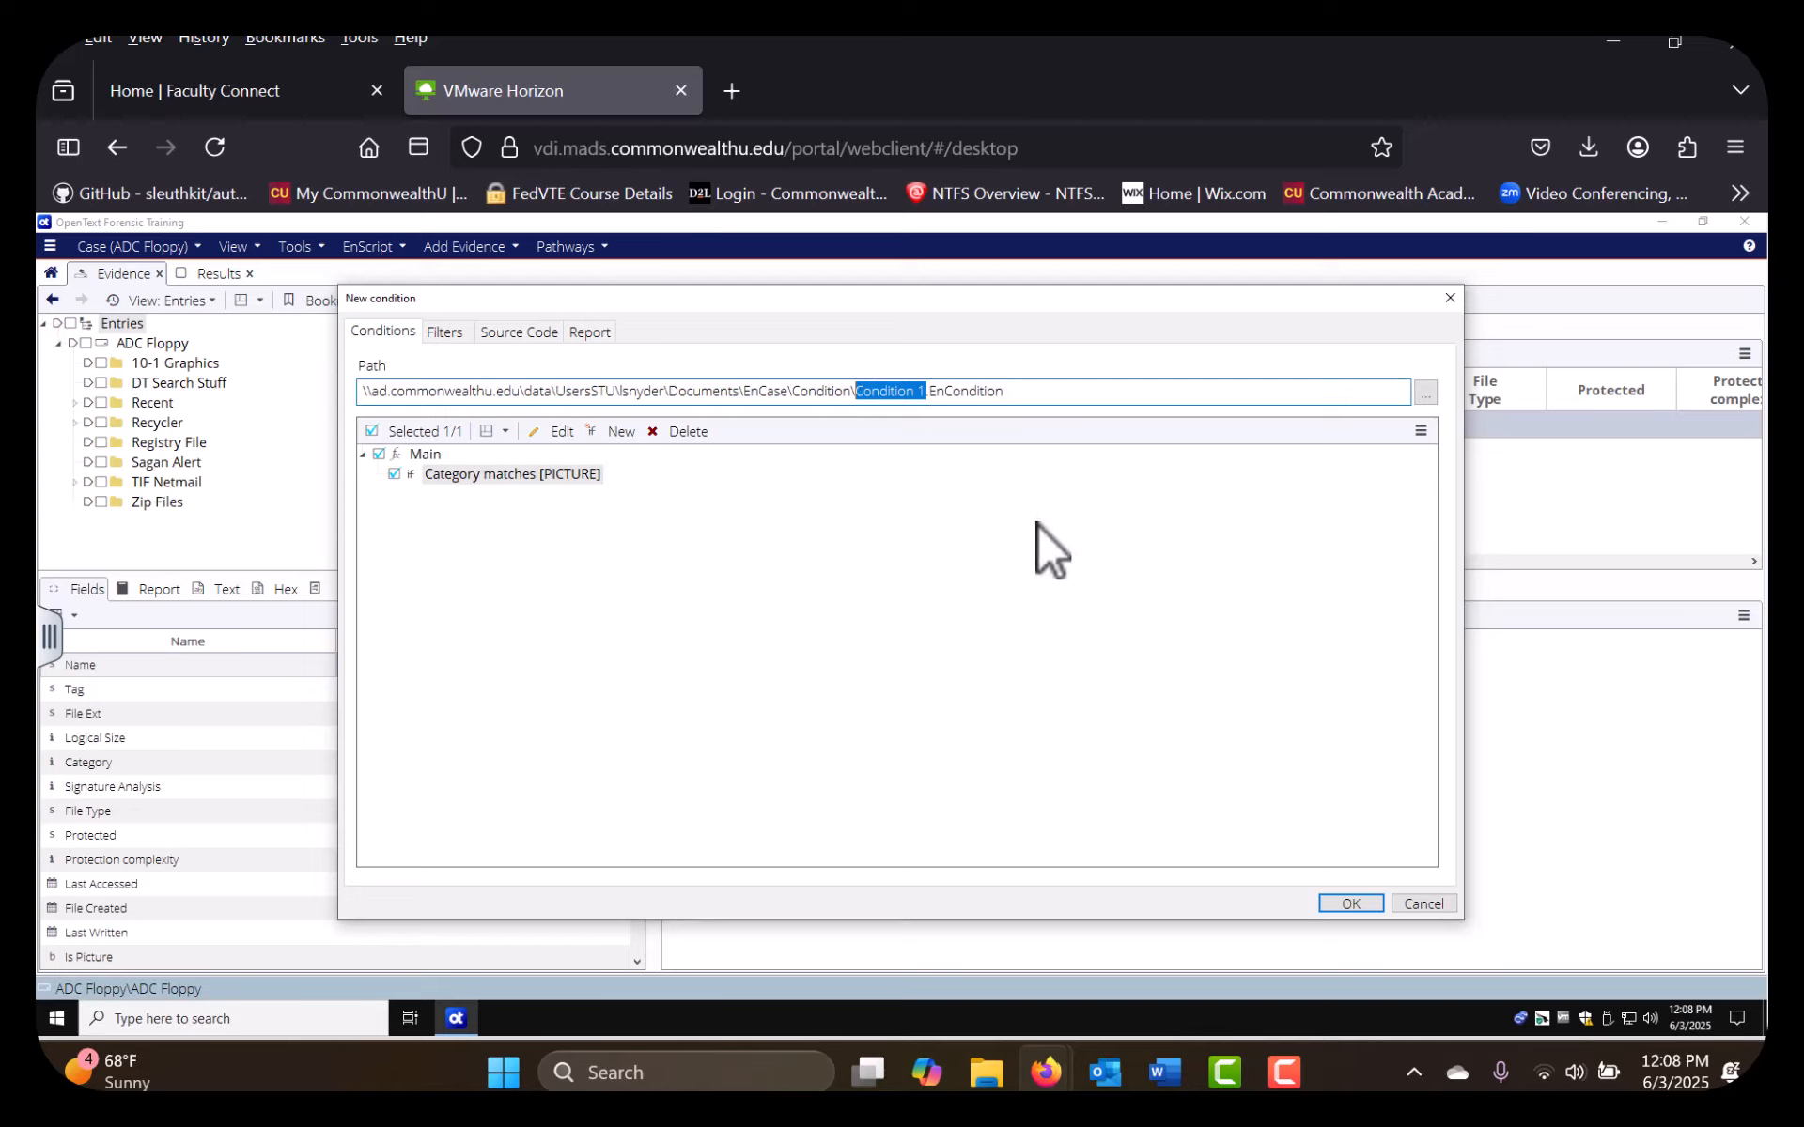
type("Pic")
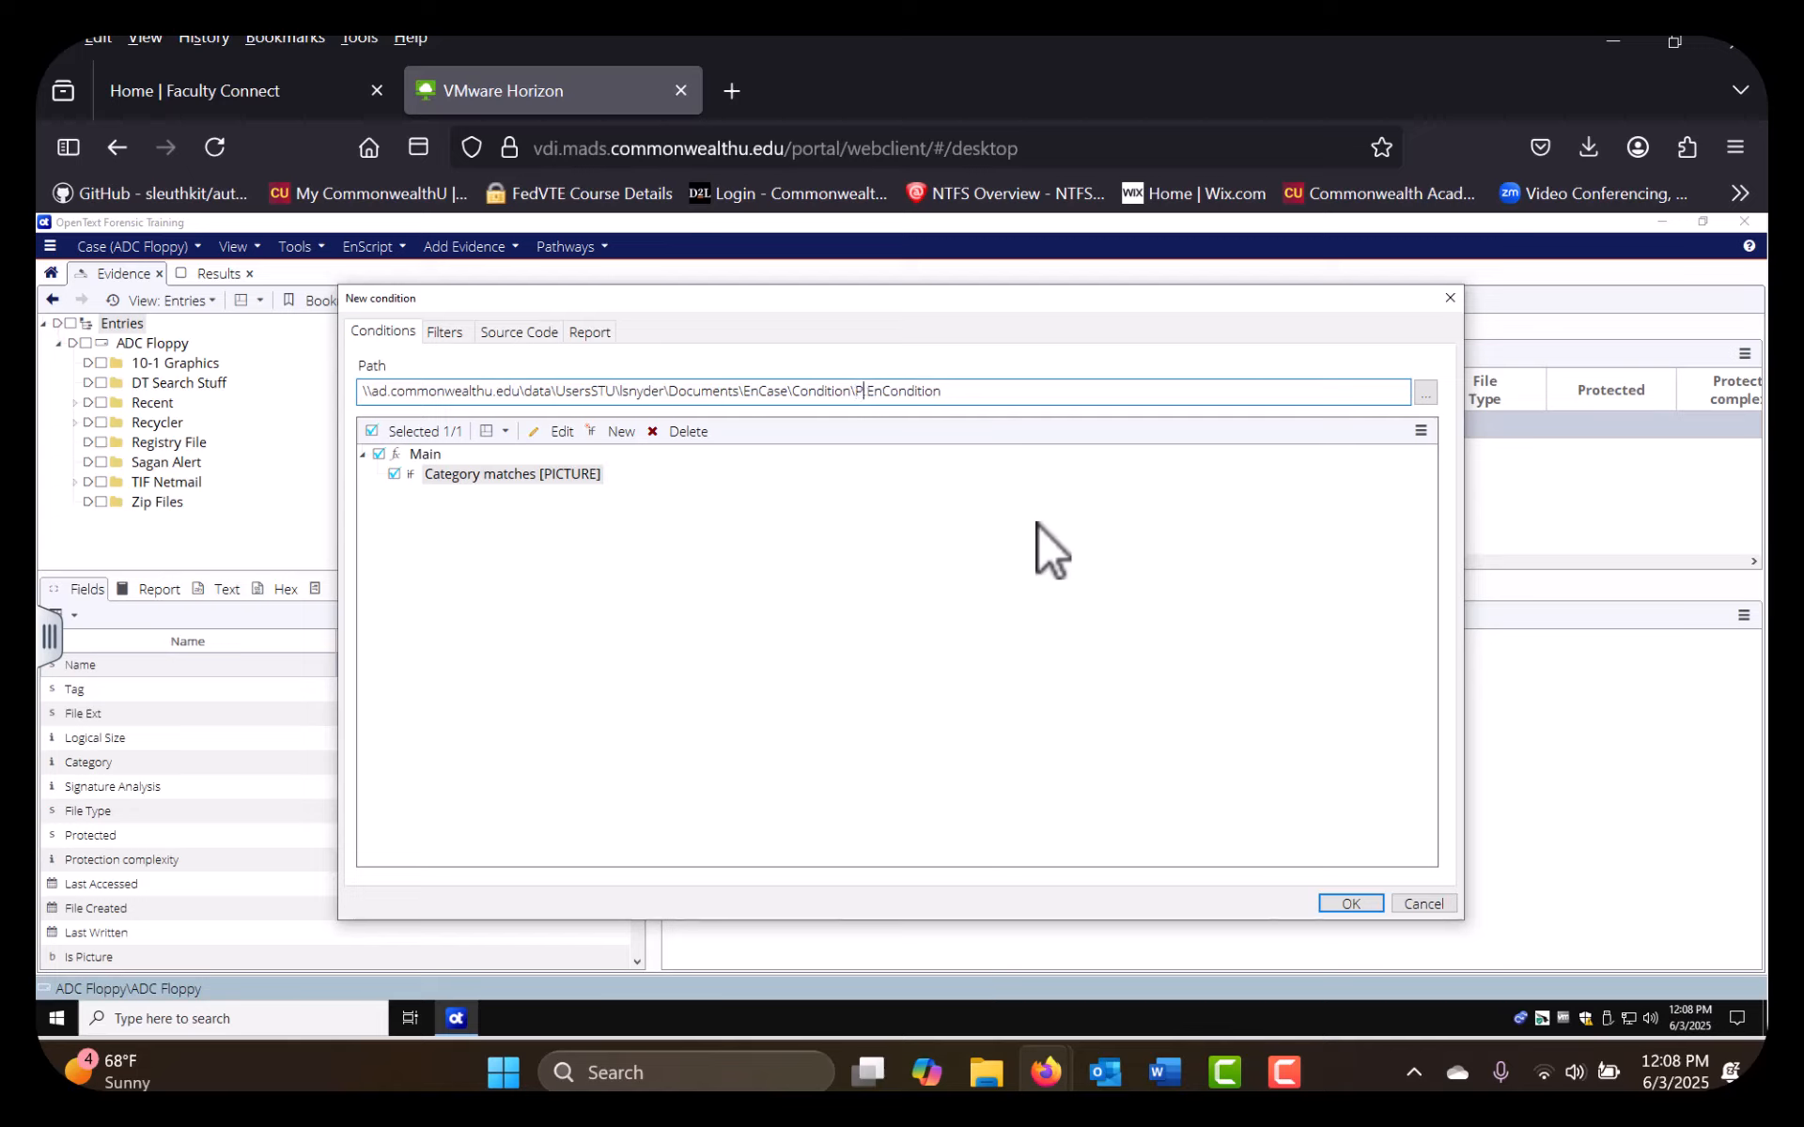
type("ture Category")
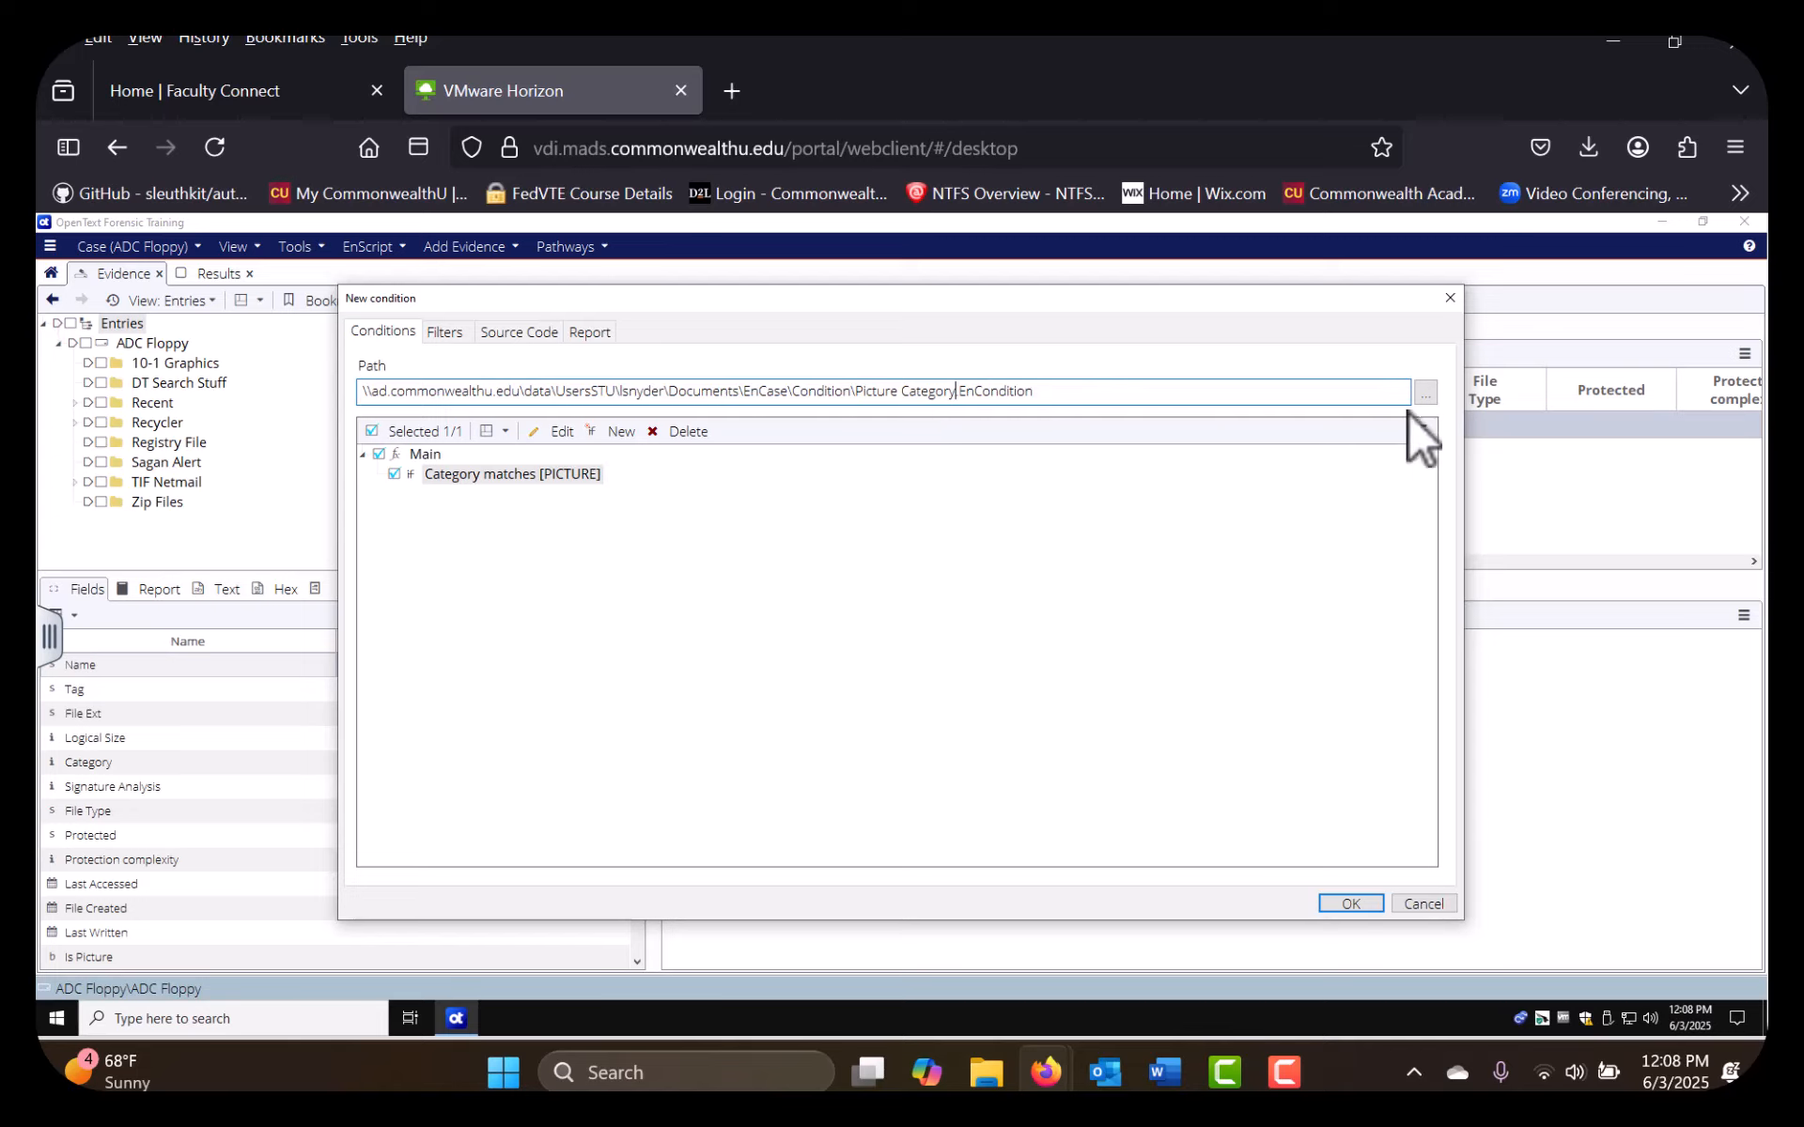
left_click(1351, 905)
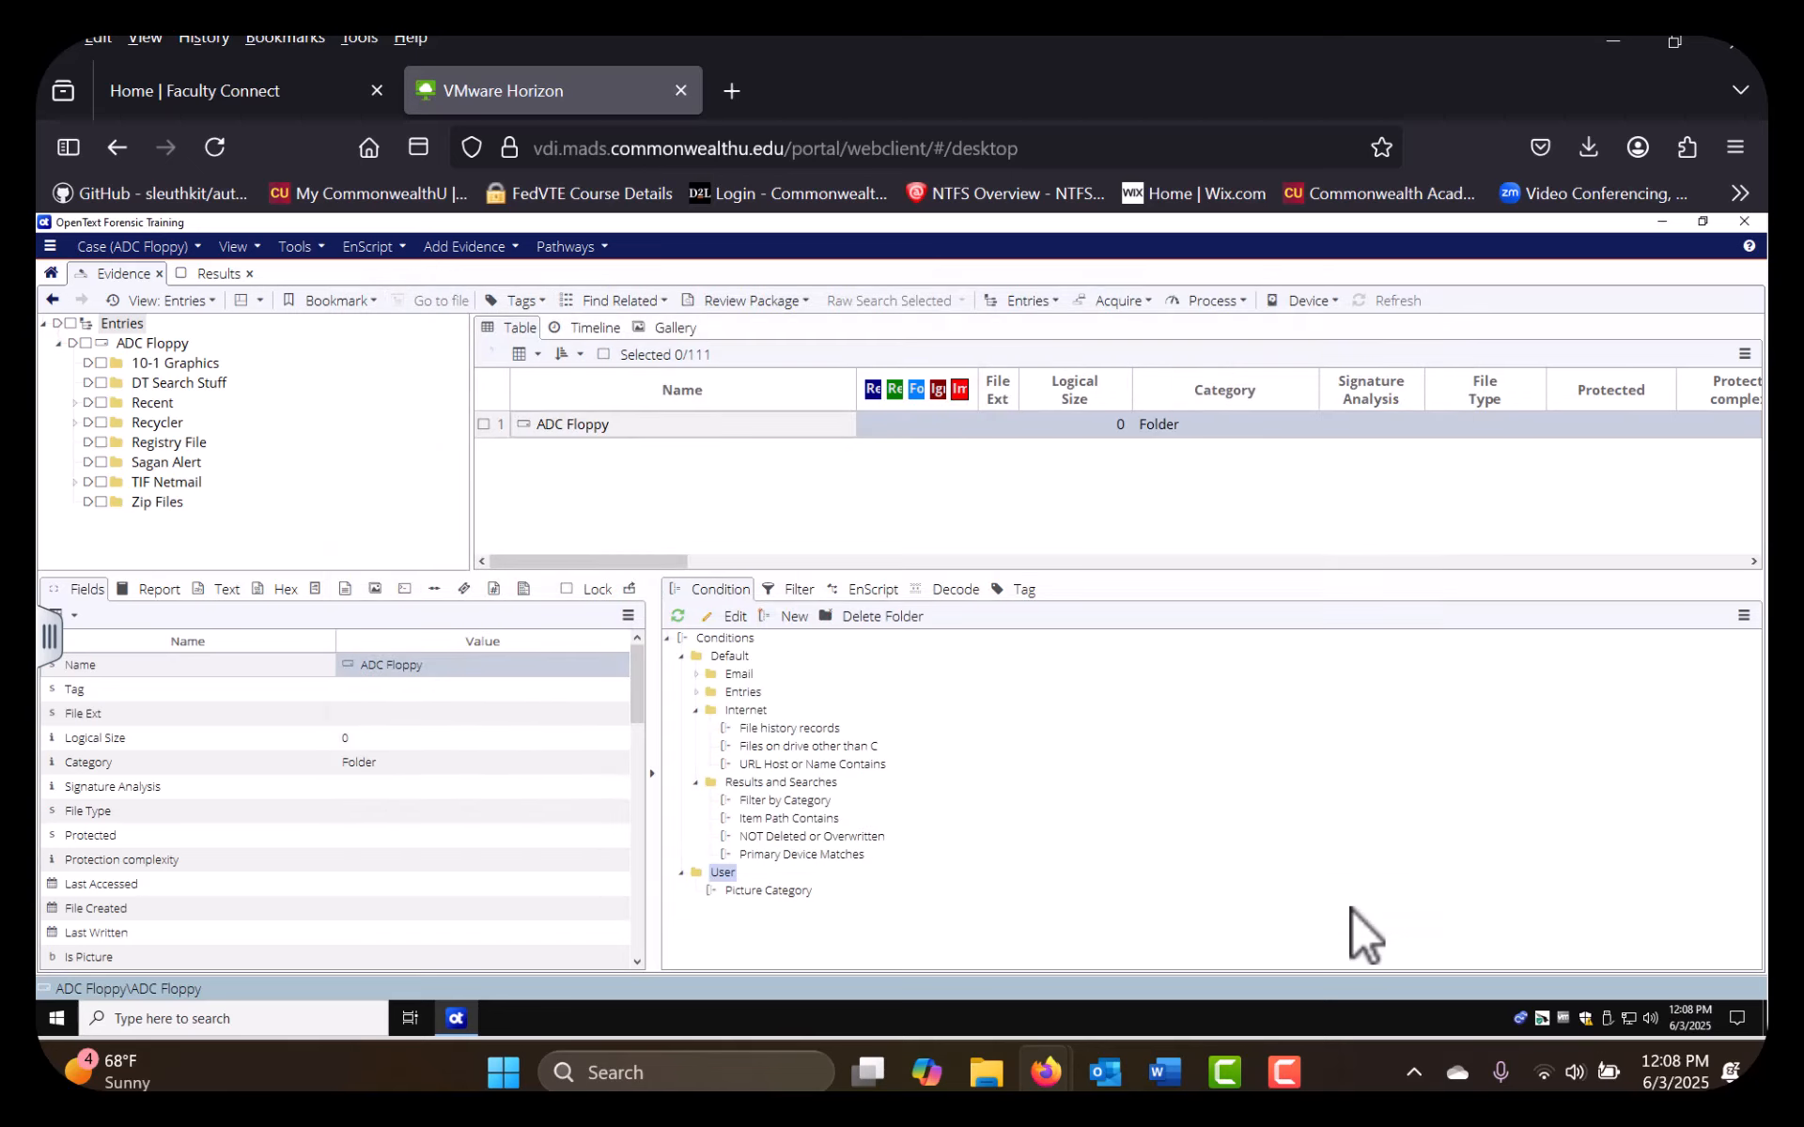
Run the Picture Category condition on the current device and compare its results with Find Items based on Category
left_click(757, 892)
double_click(775, 892)
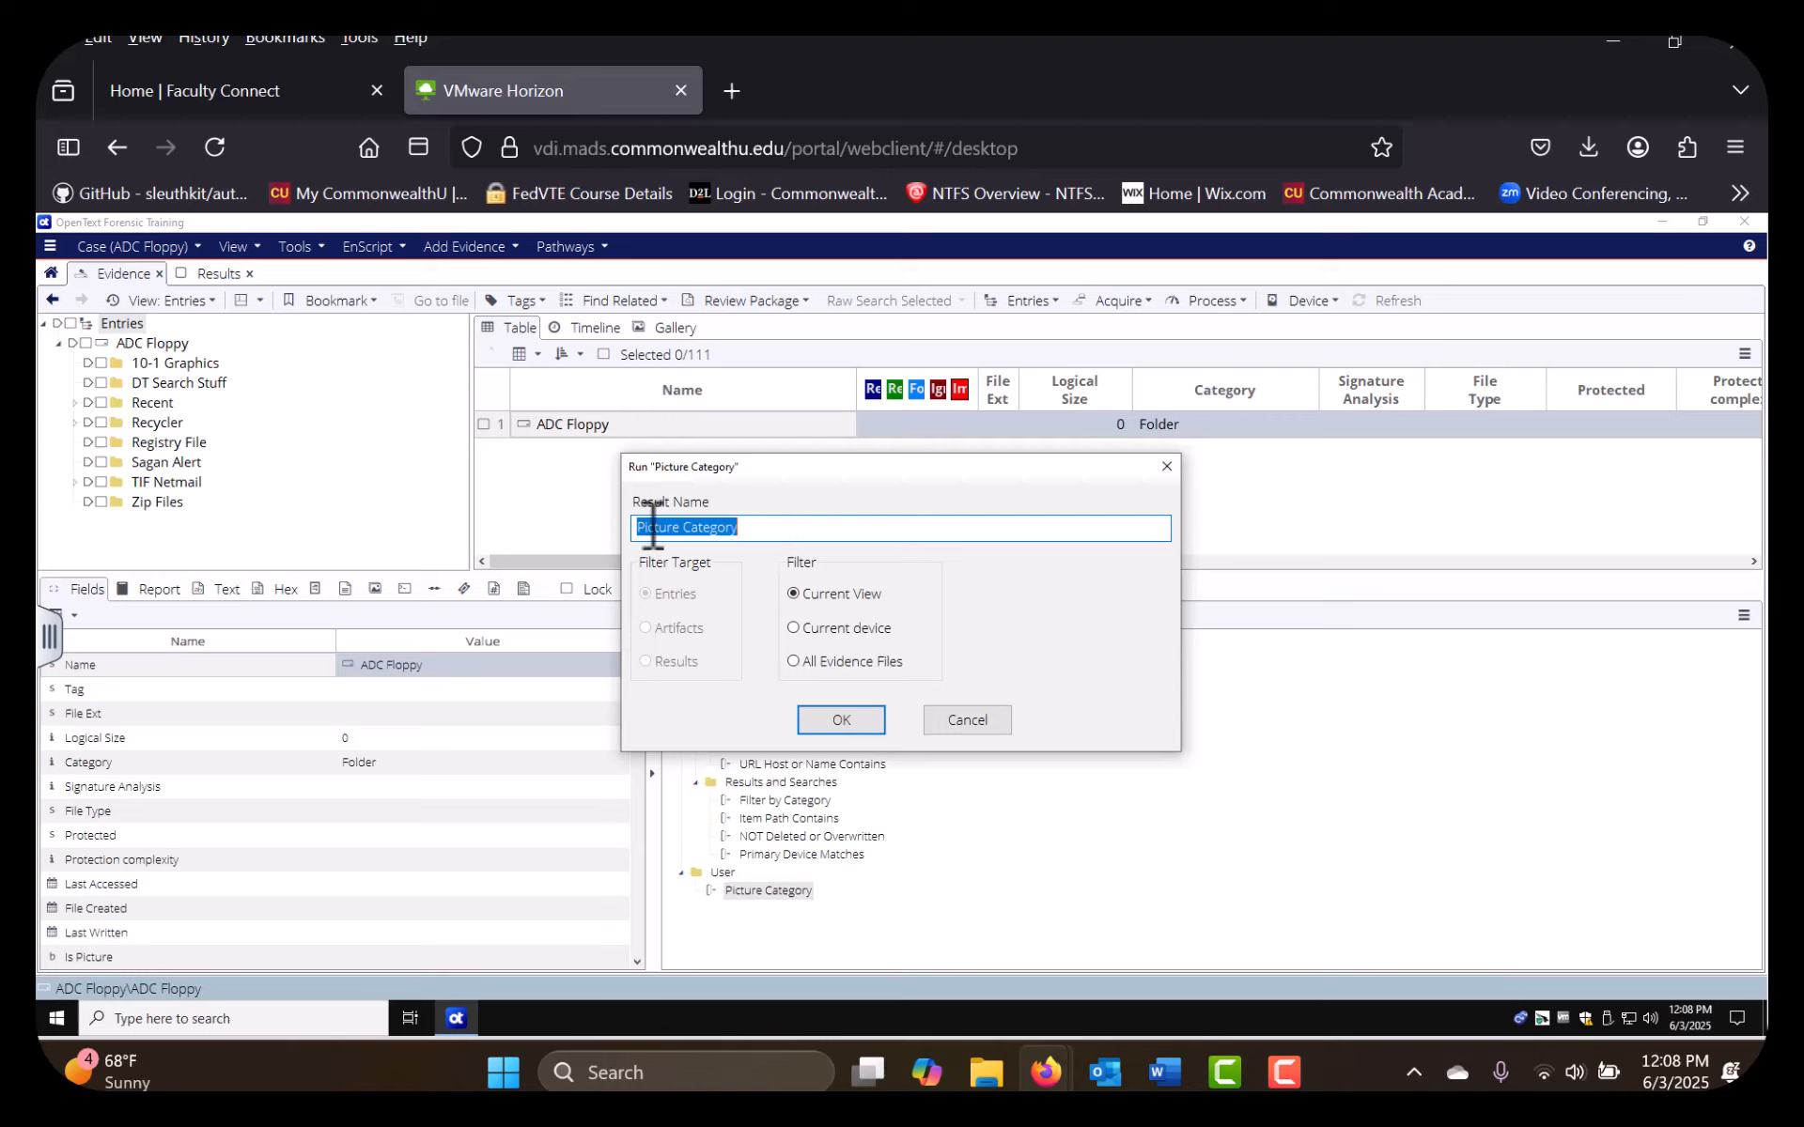
left_click(794, 628)
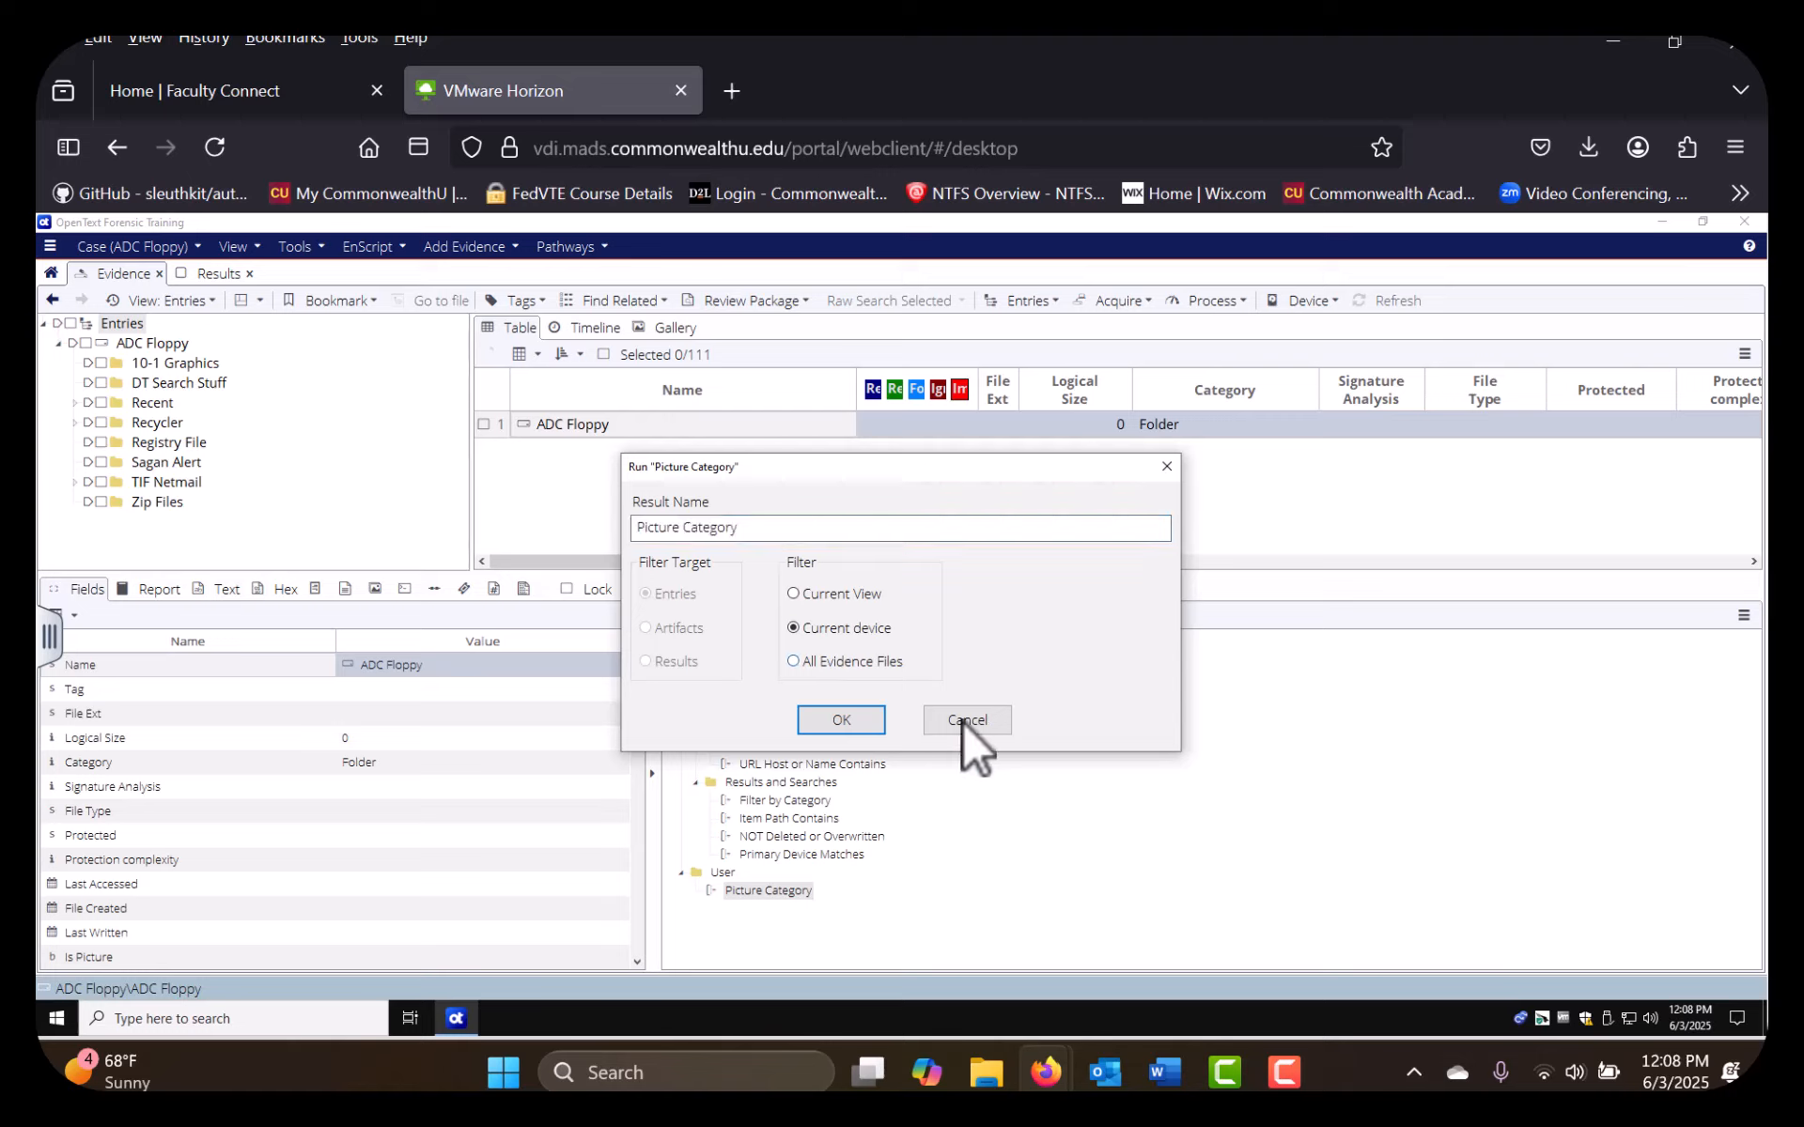
left_click(821, 721)
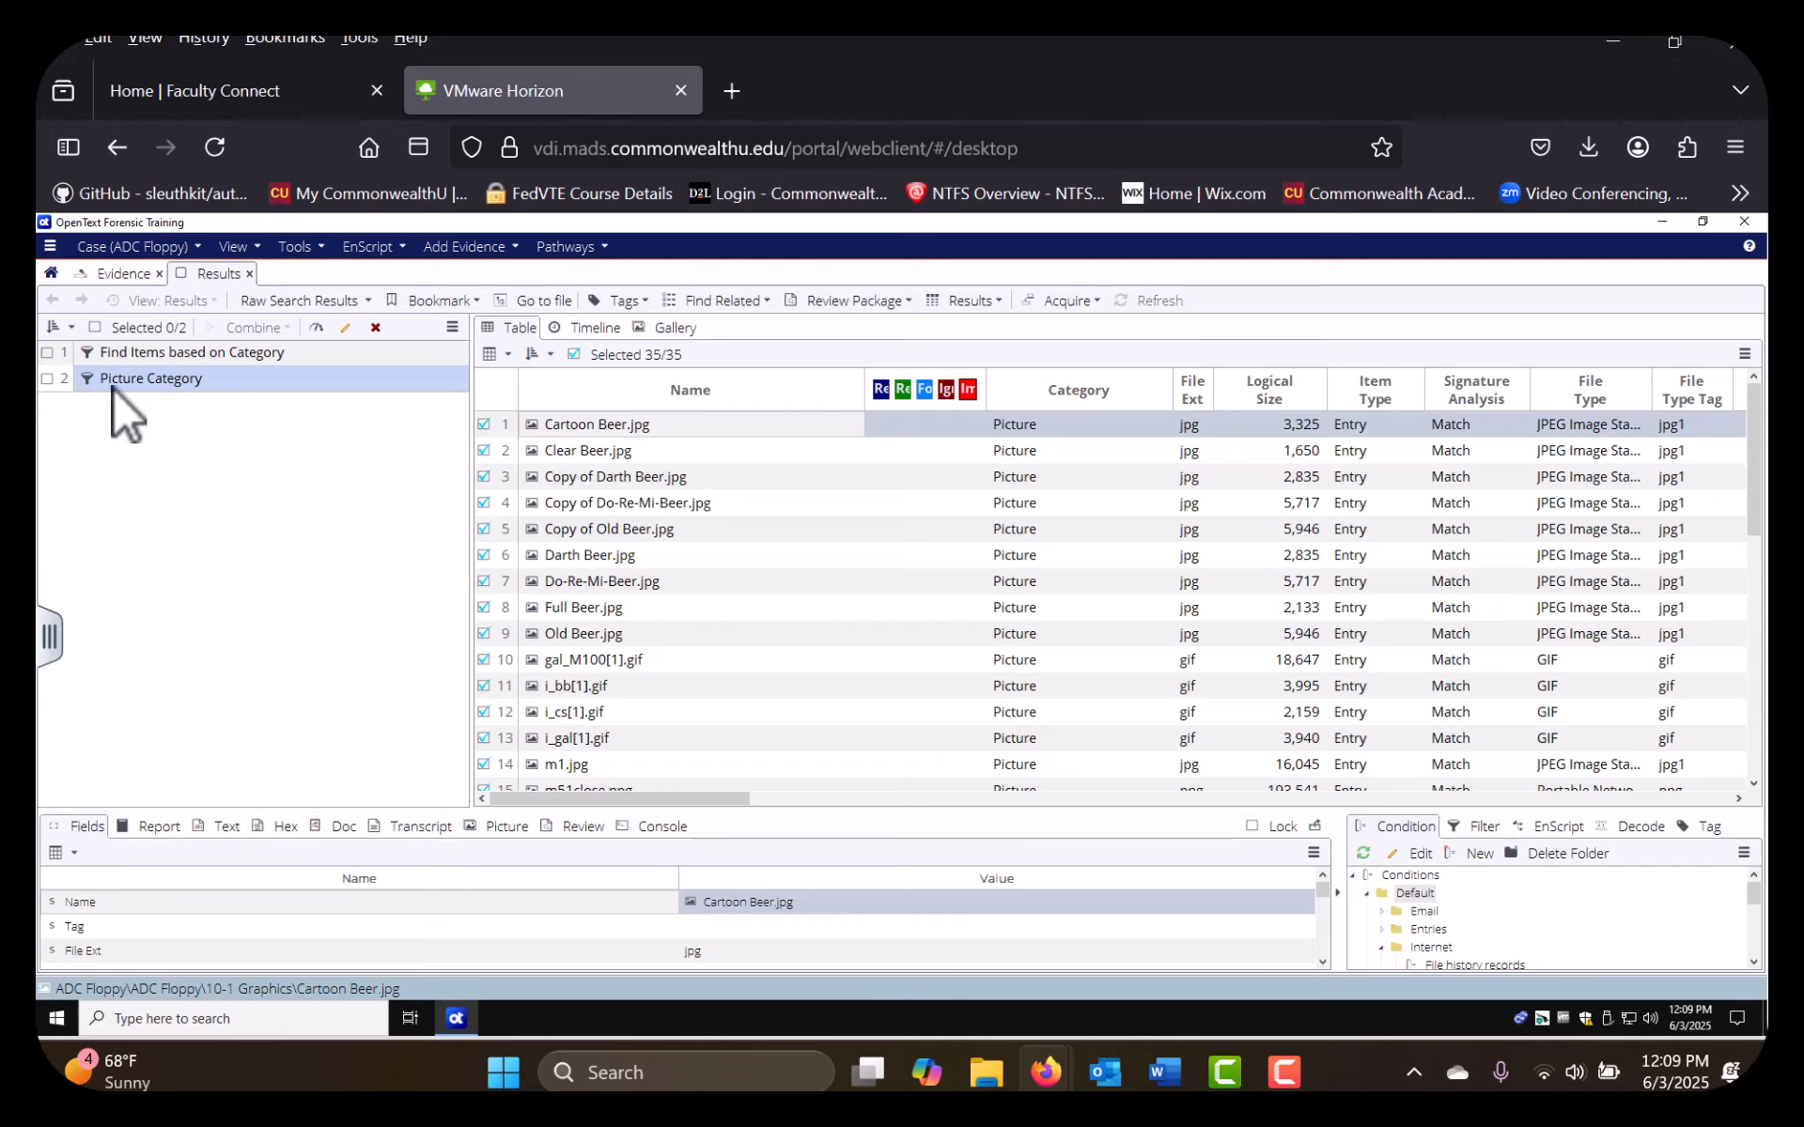
scroll(665, 641, "down", 7)
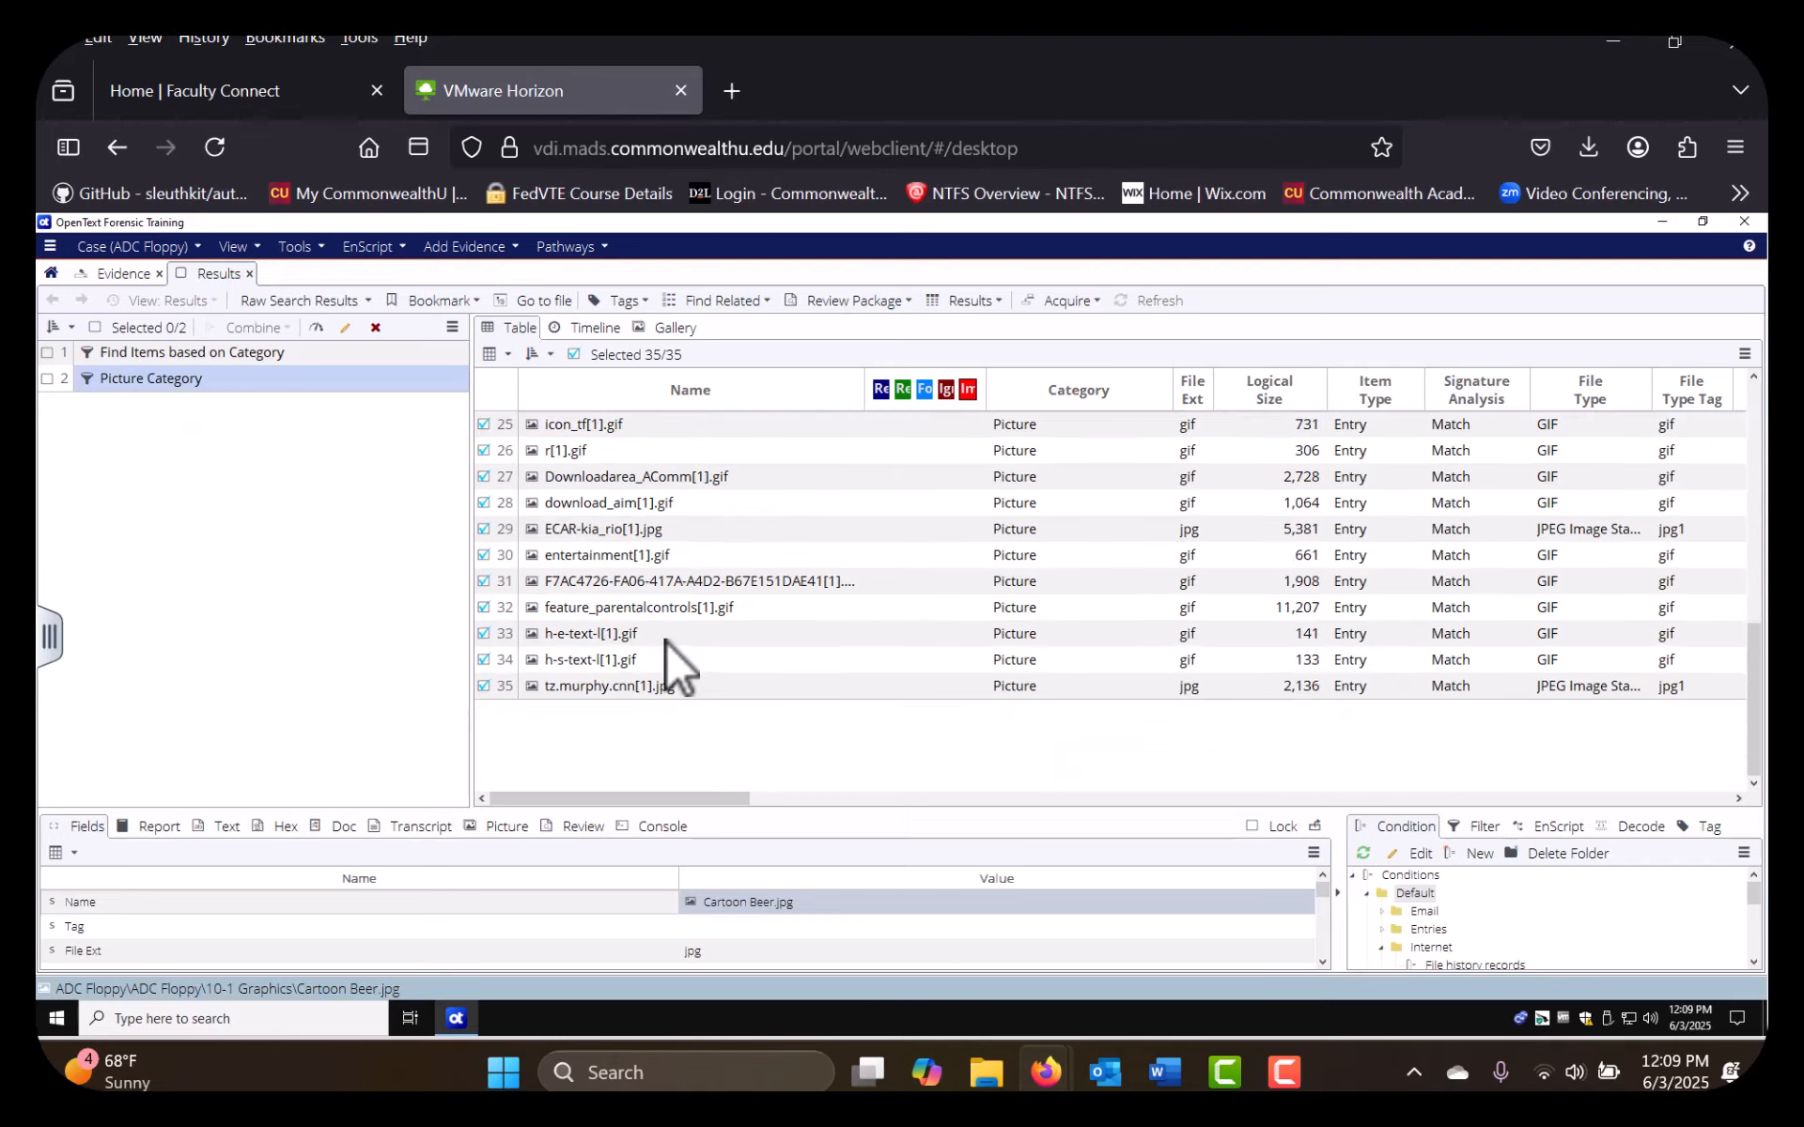
scroll(665, 641, "up", 7)
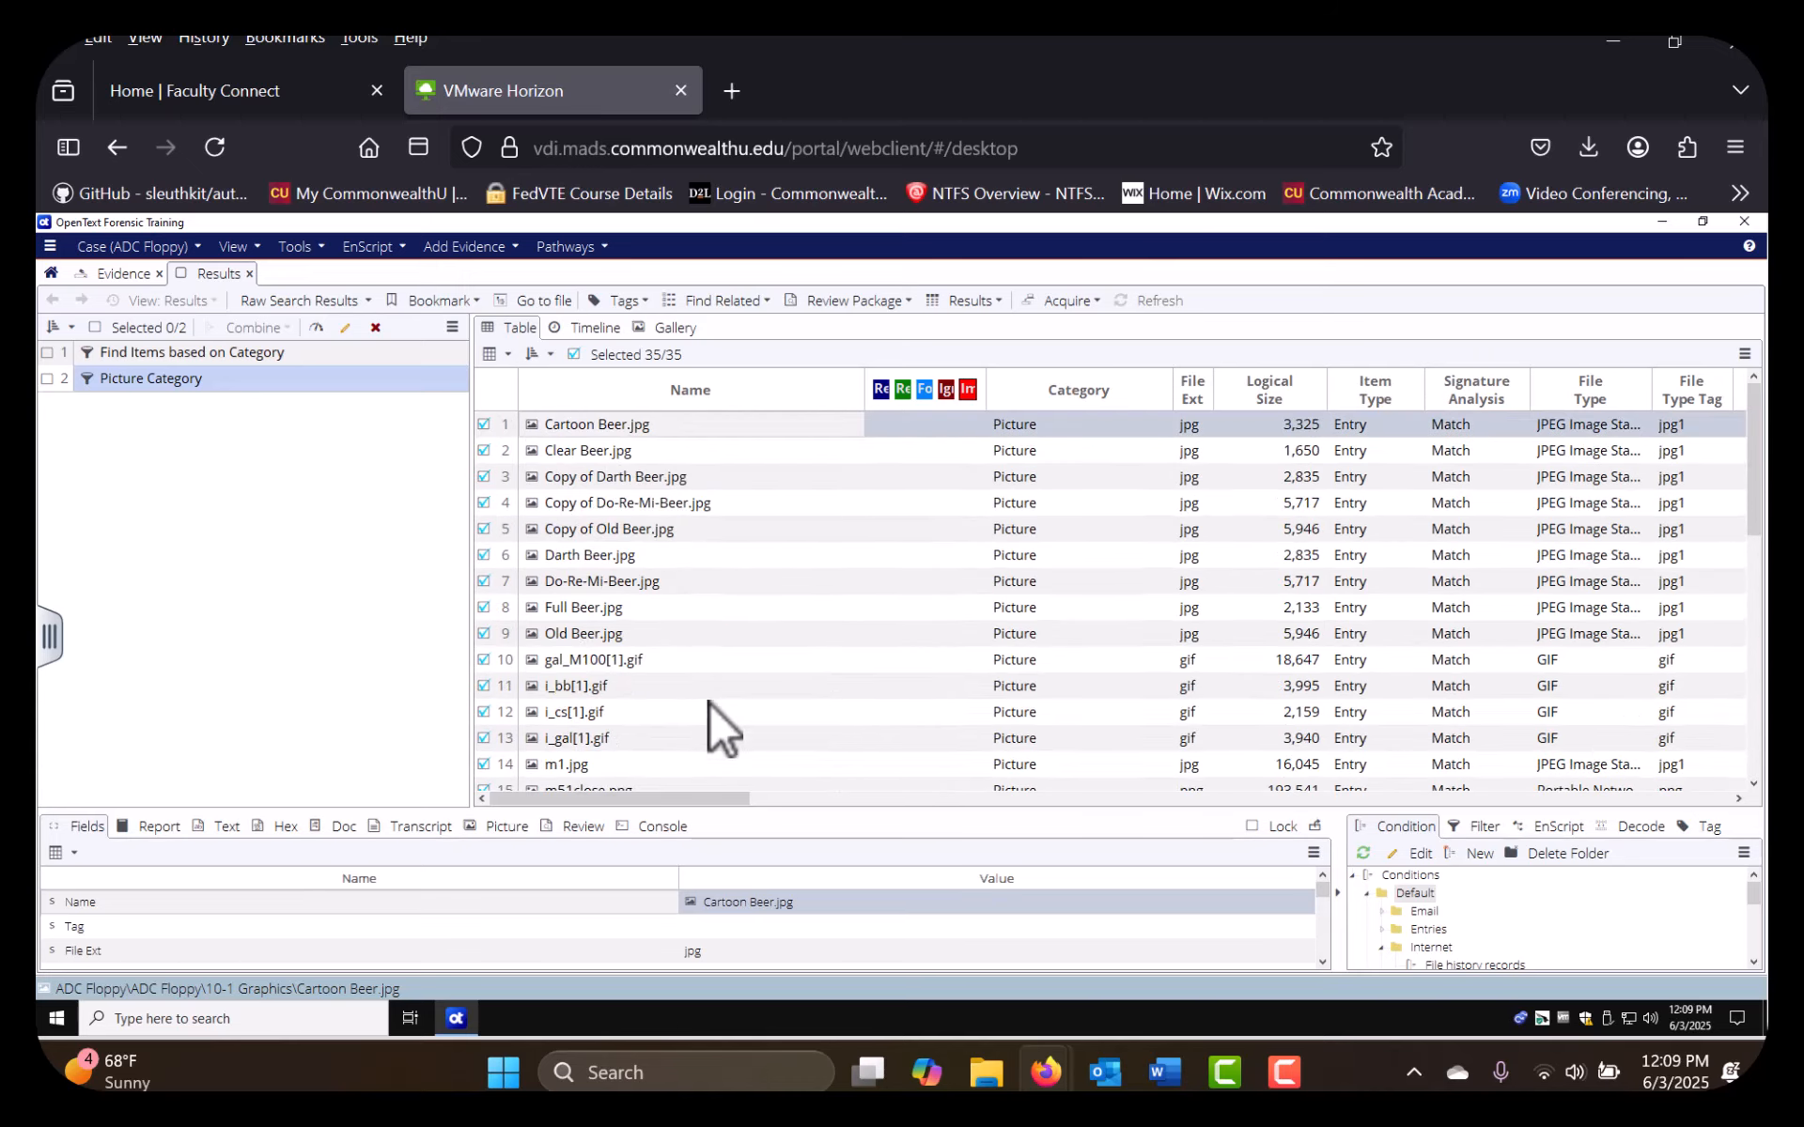
left_click(227, 351)
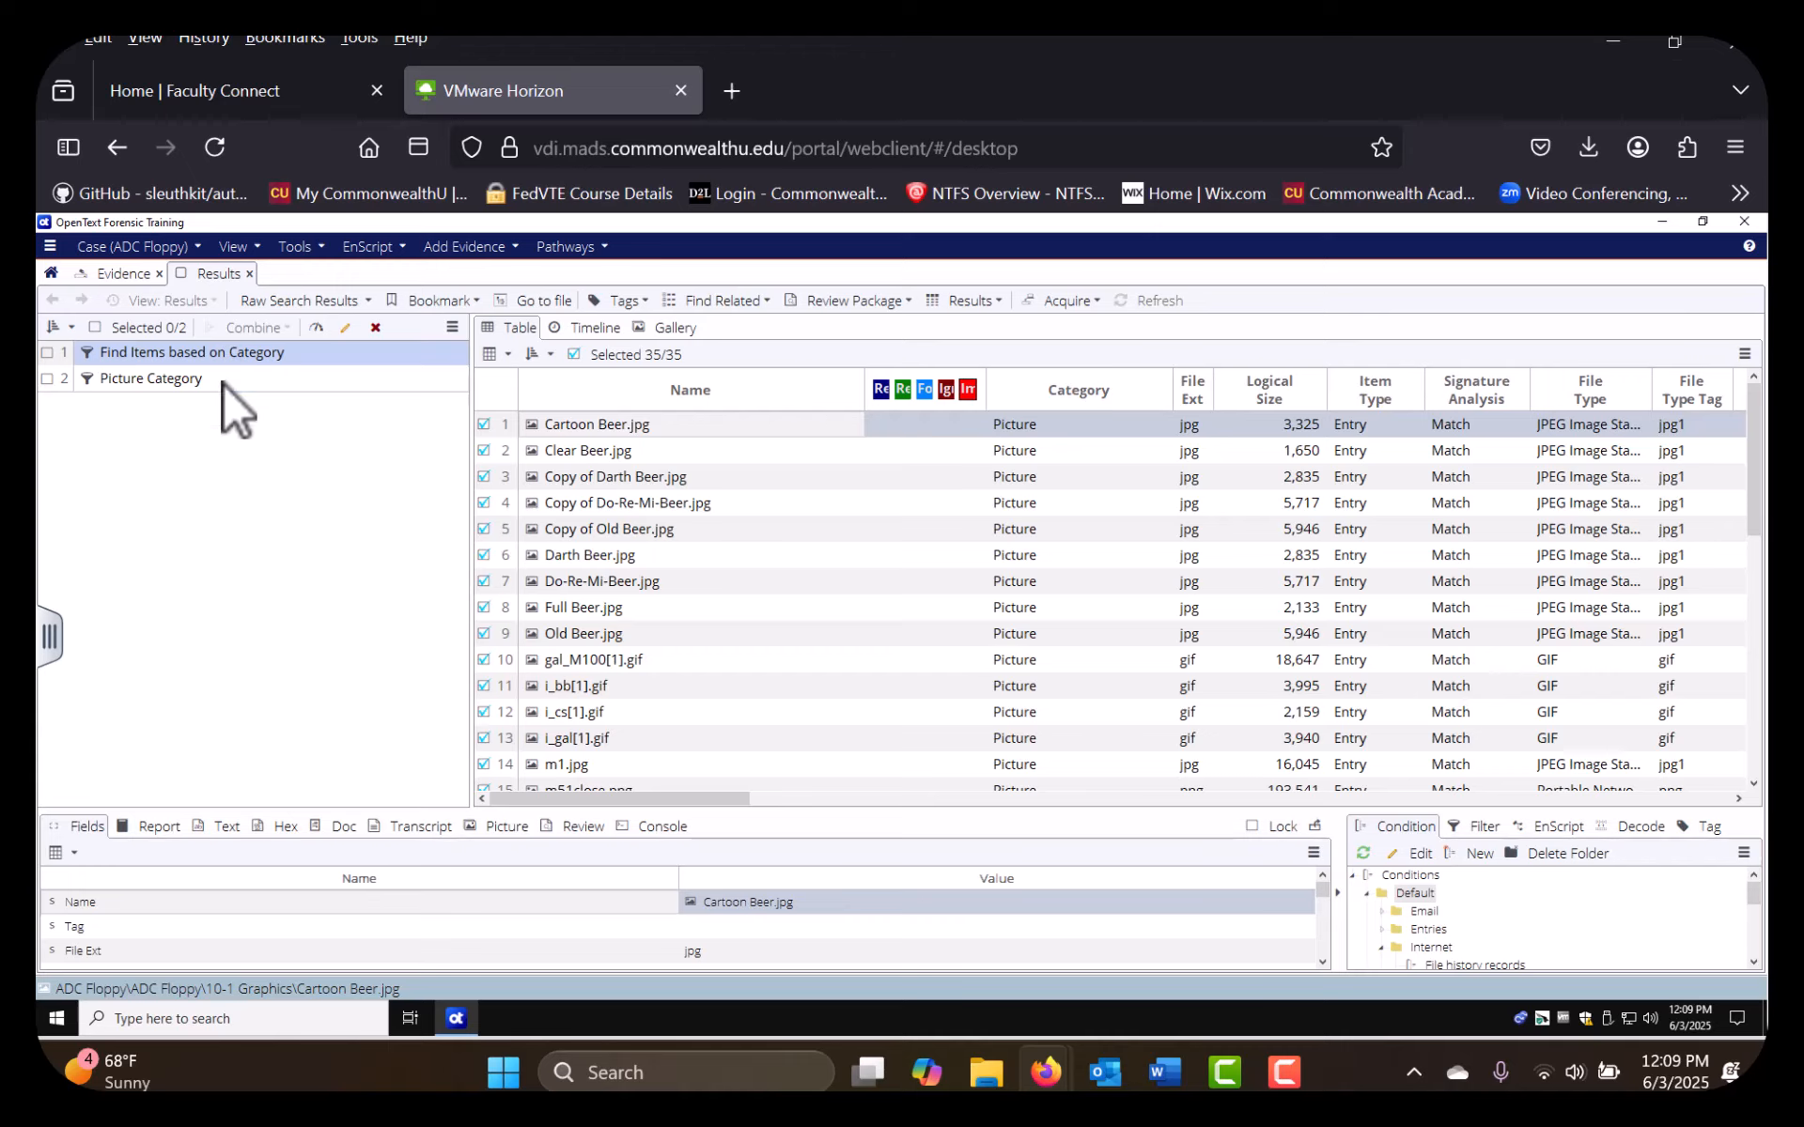
left_click(274, 378)
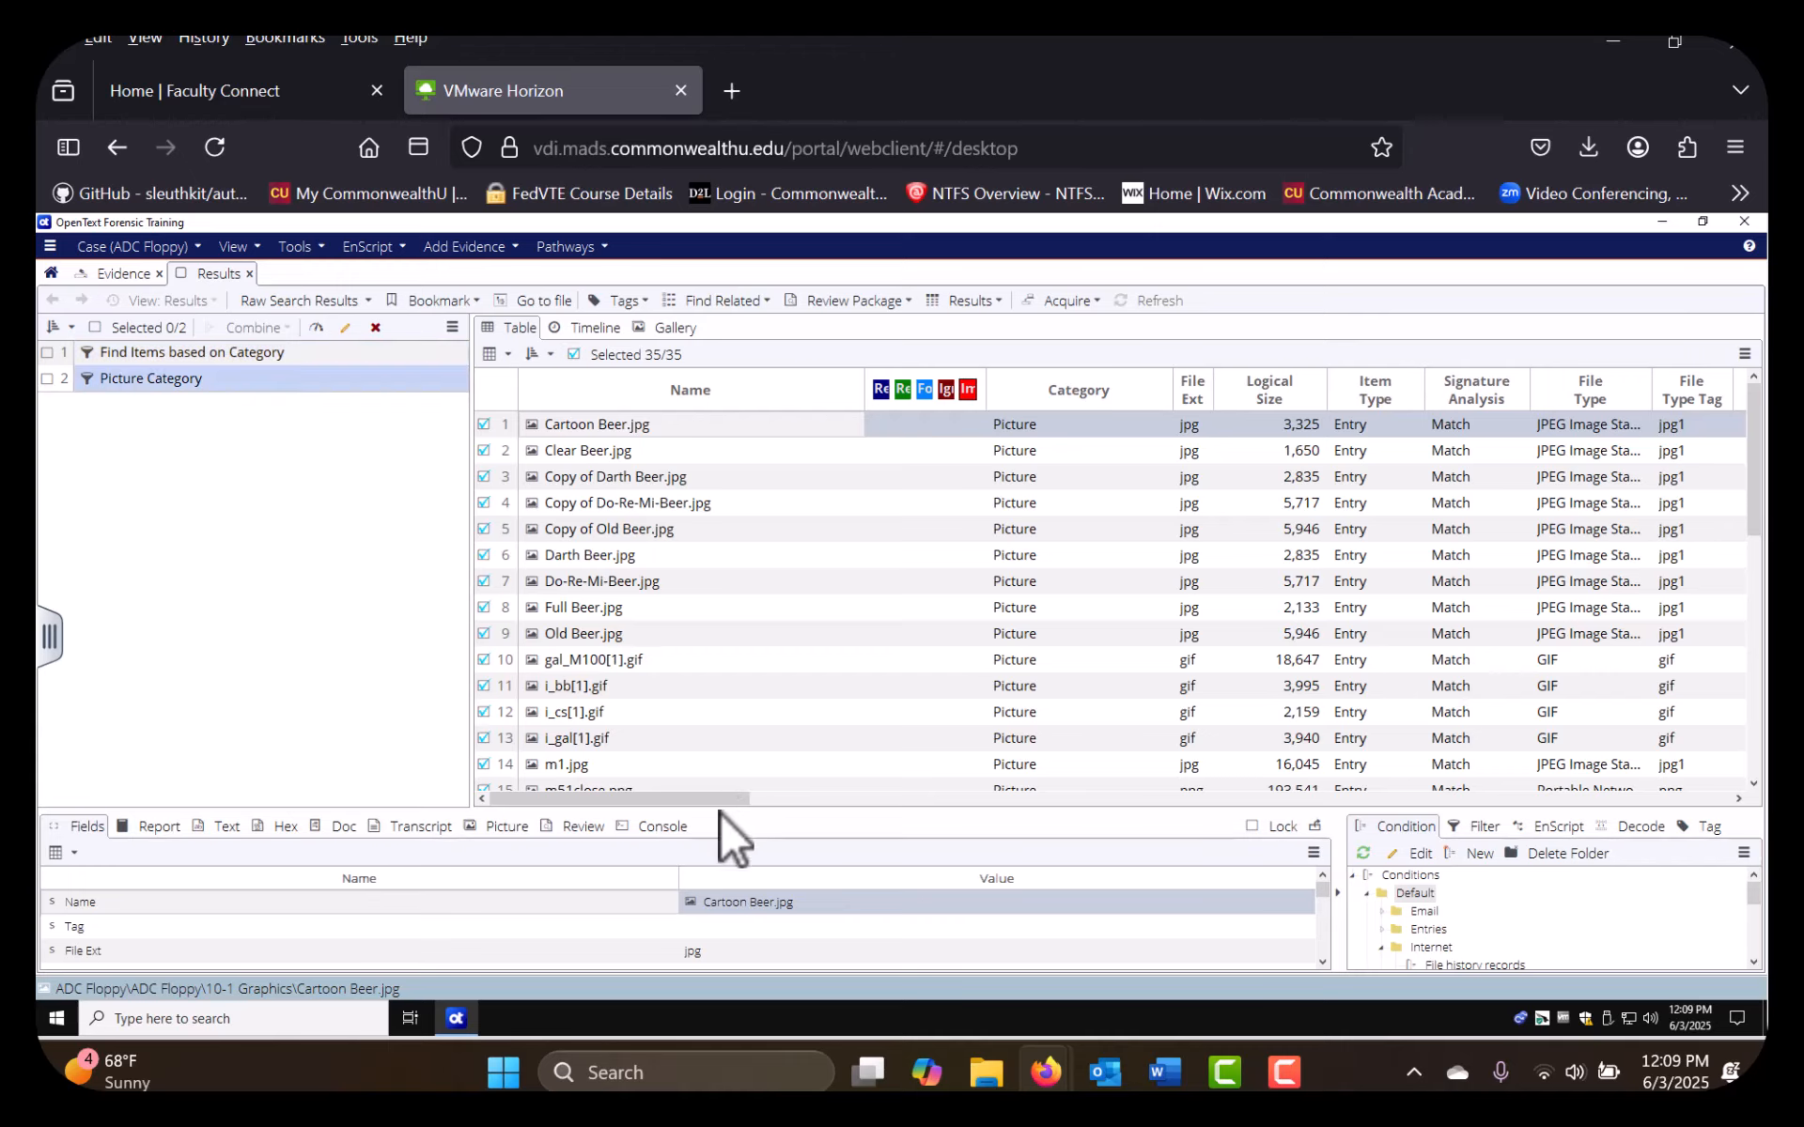
left_click_drag(707, 802, 632, 806)
Start a new condition in the User folder and add a File Ext term with the Matches operator and value jpg
left_click(101, 275)
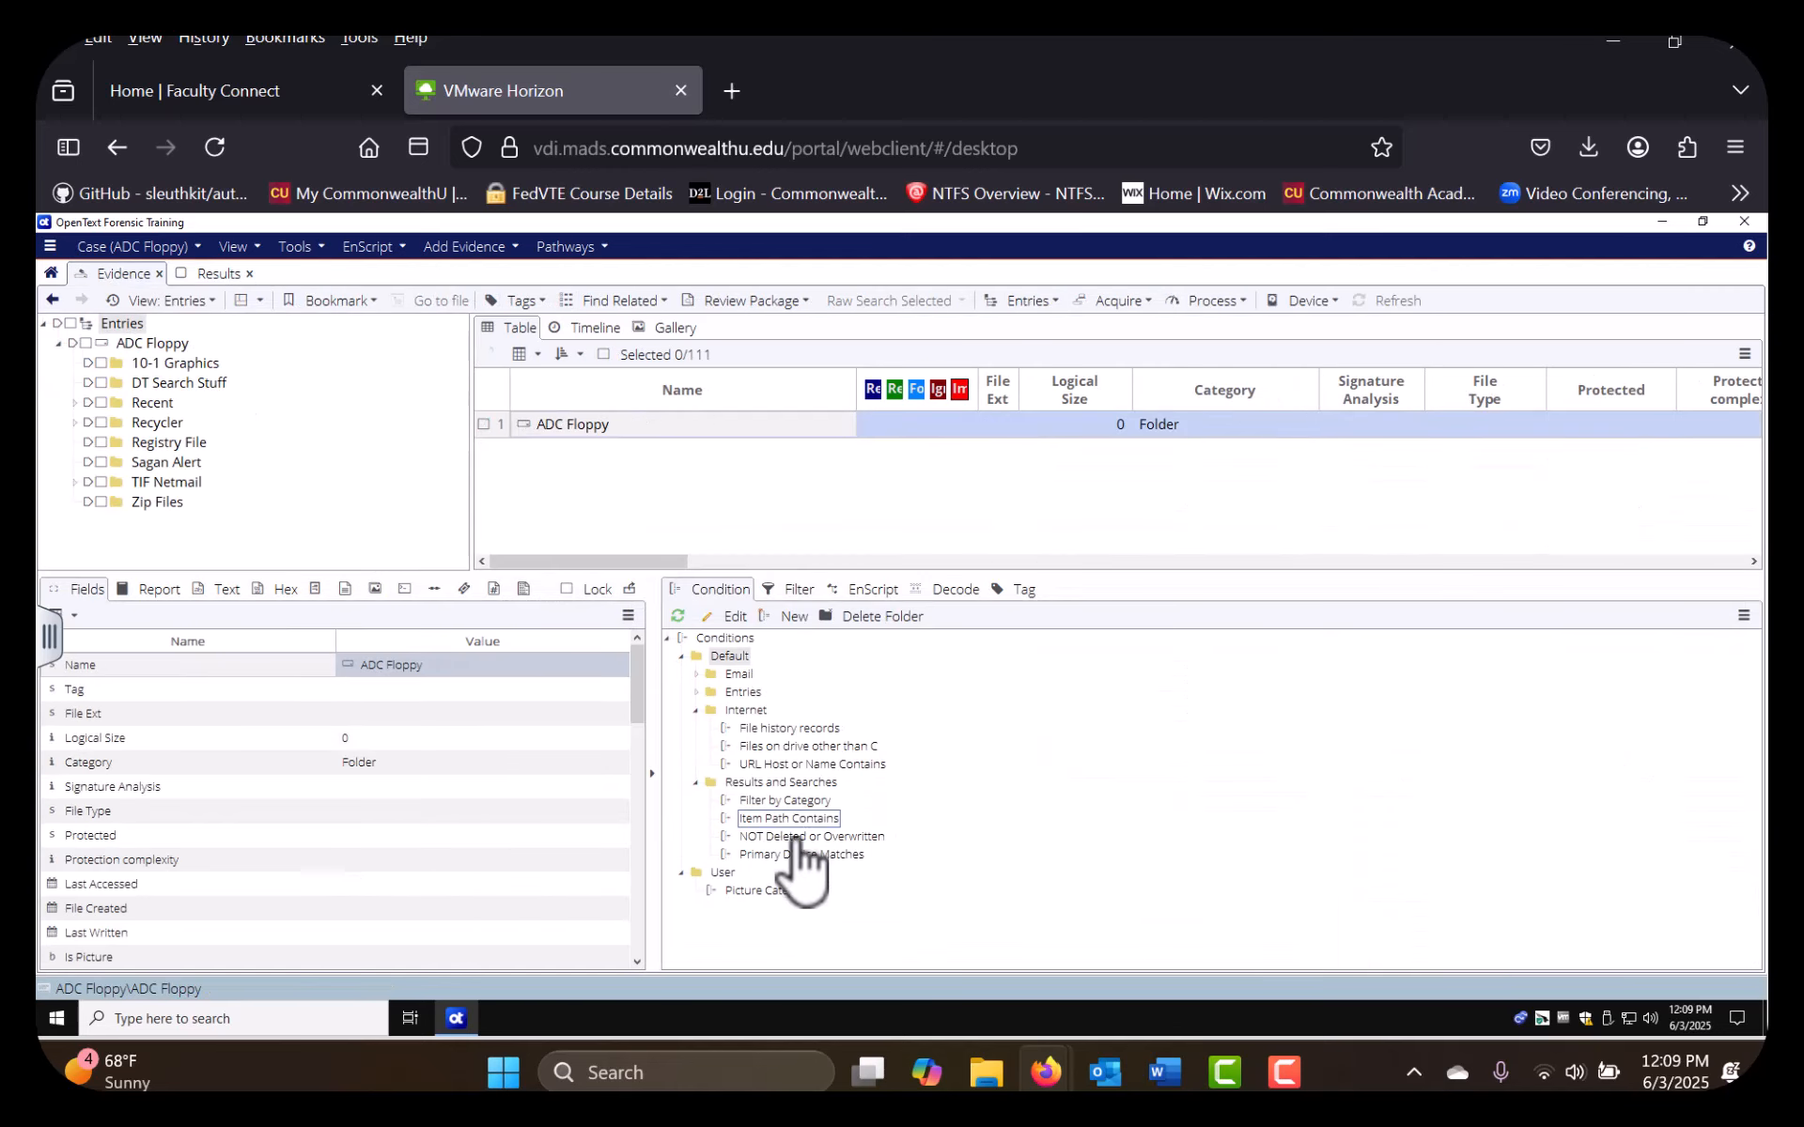
left_click(721, 873)
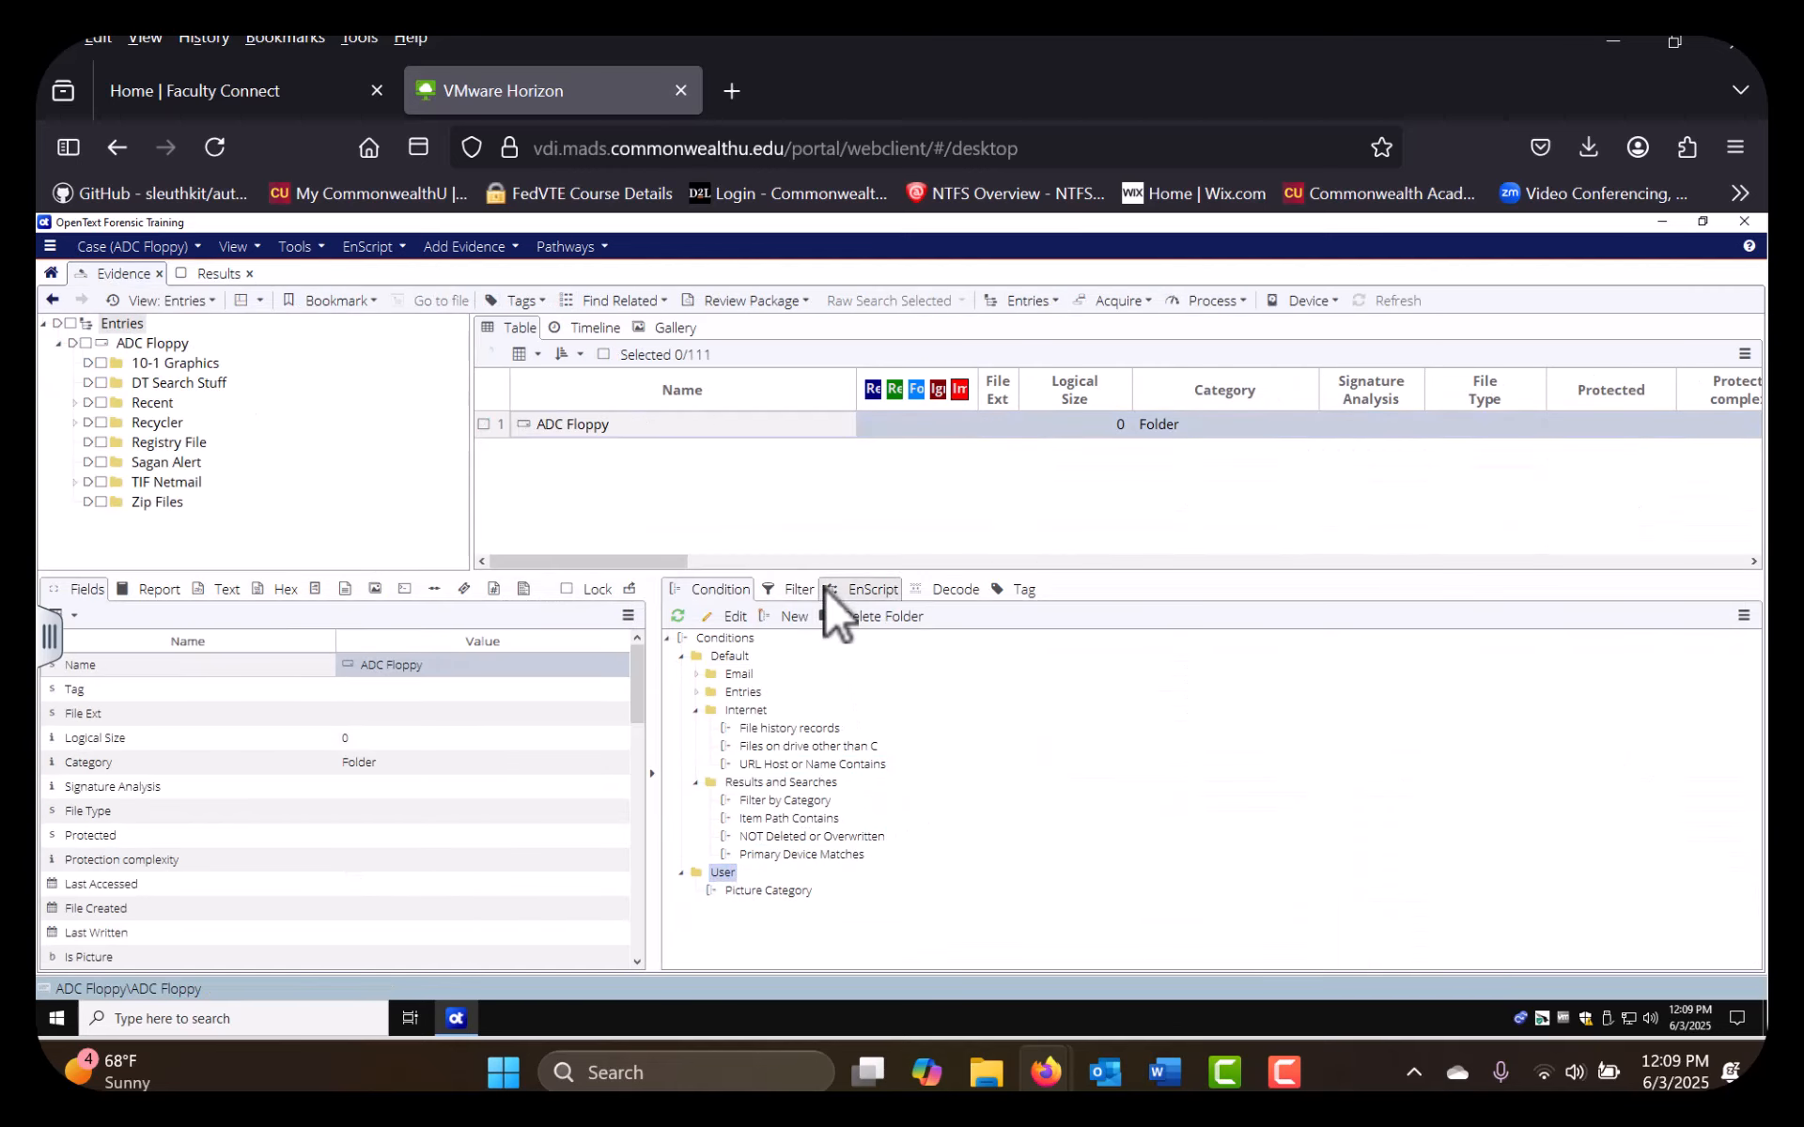
left_click(796, 617)
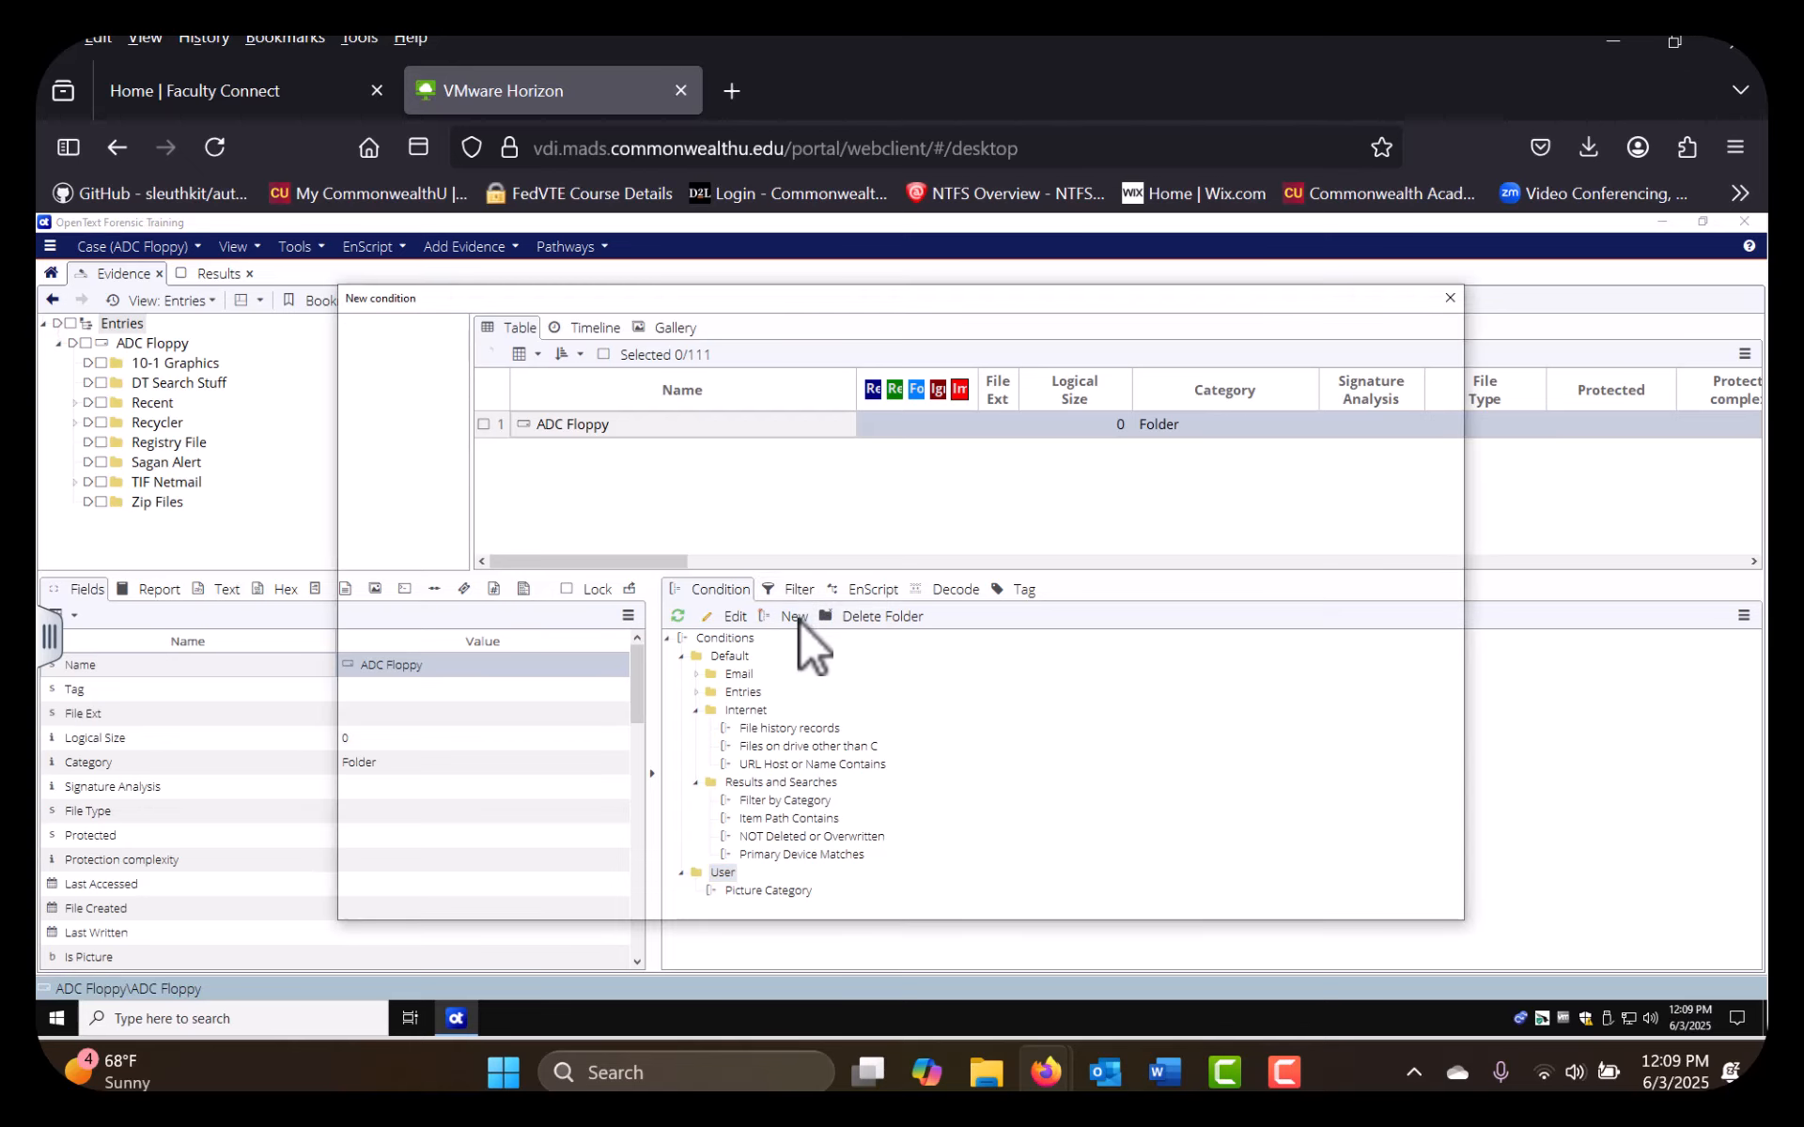
left_click(624, 431)
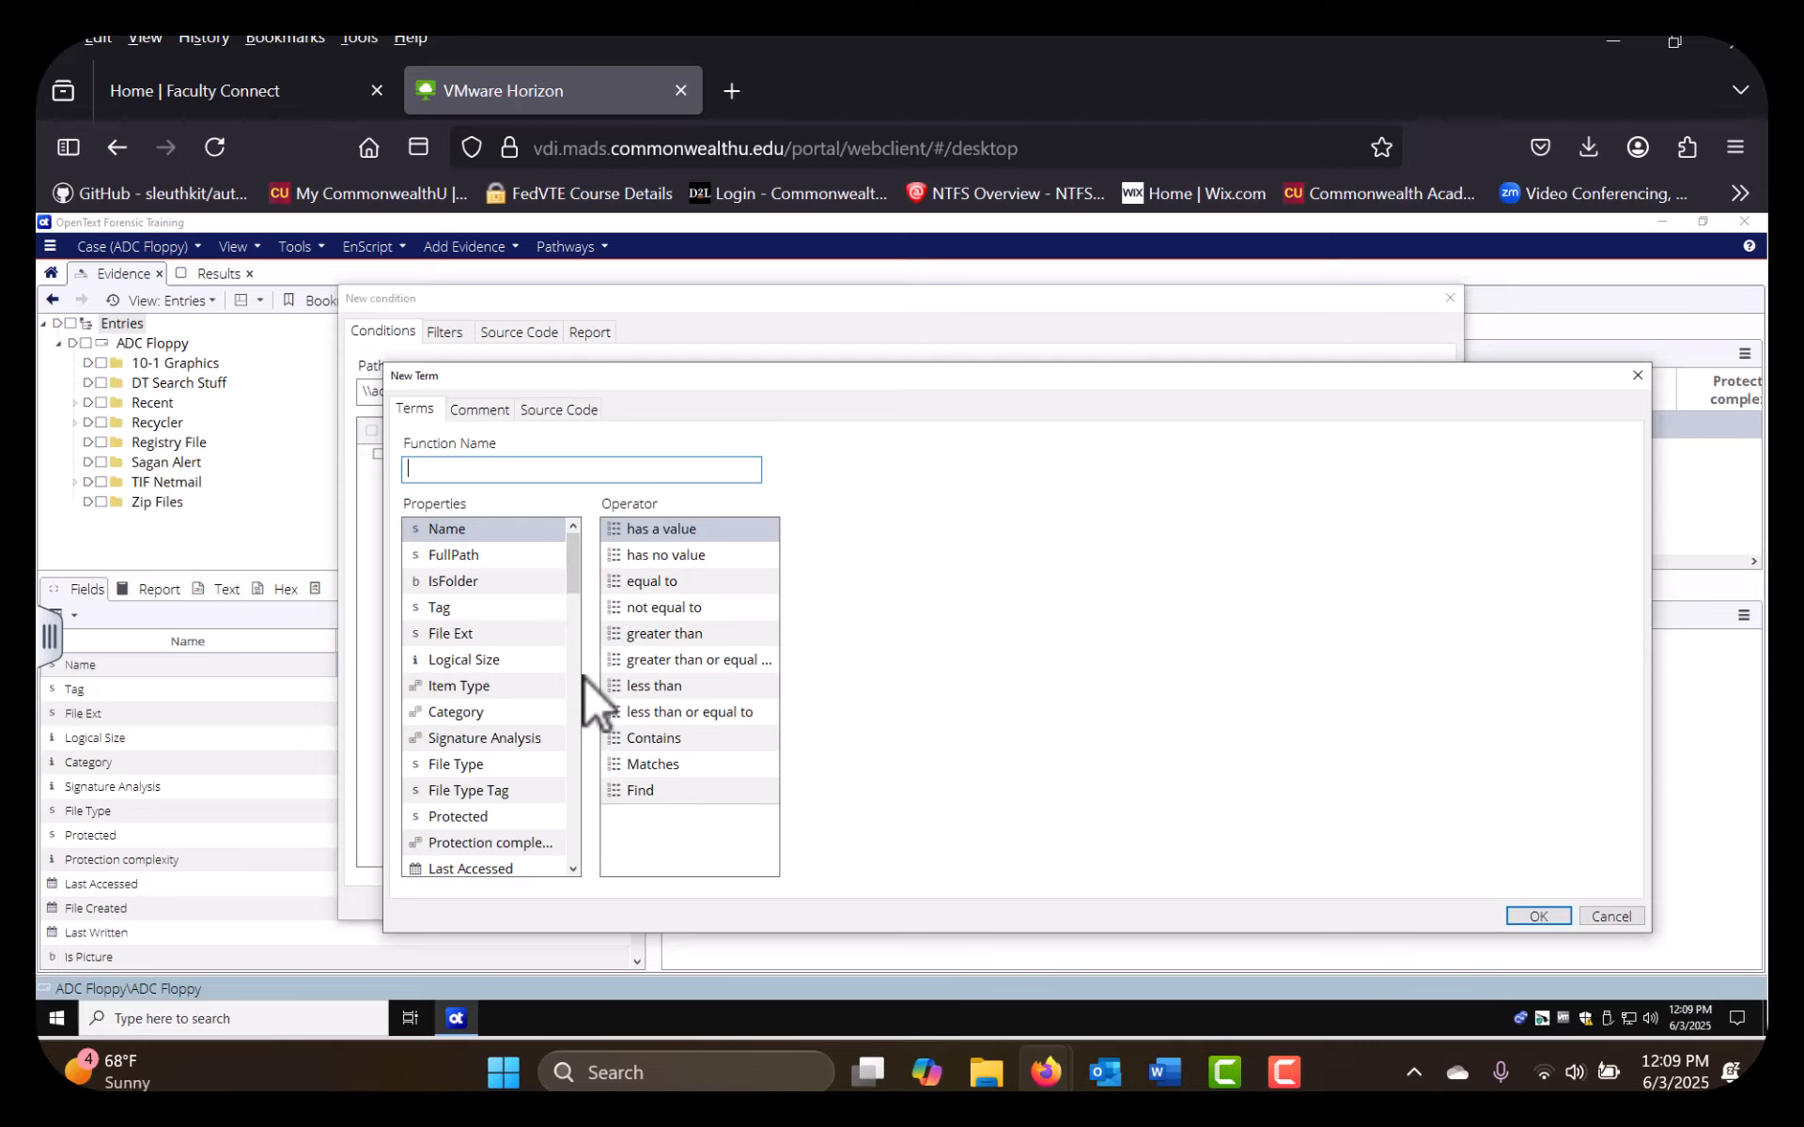
left_click(450, 633)
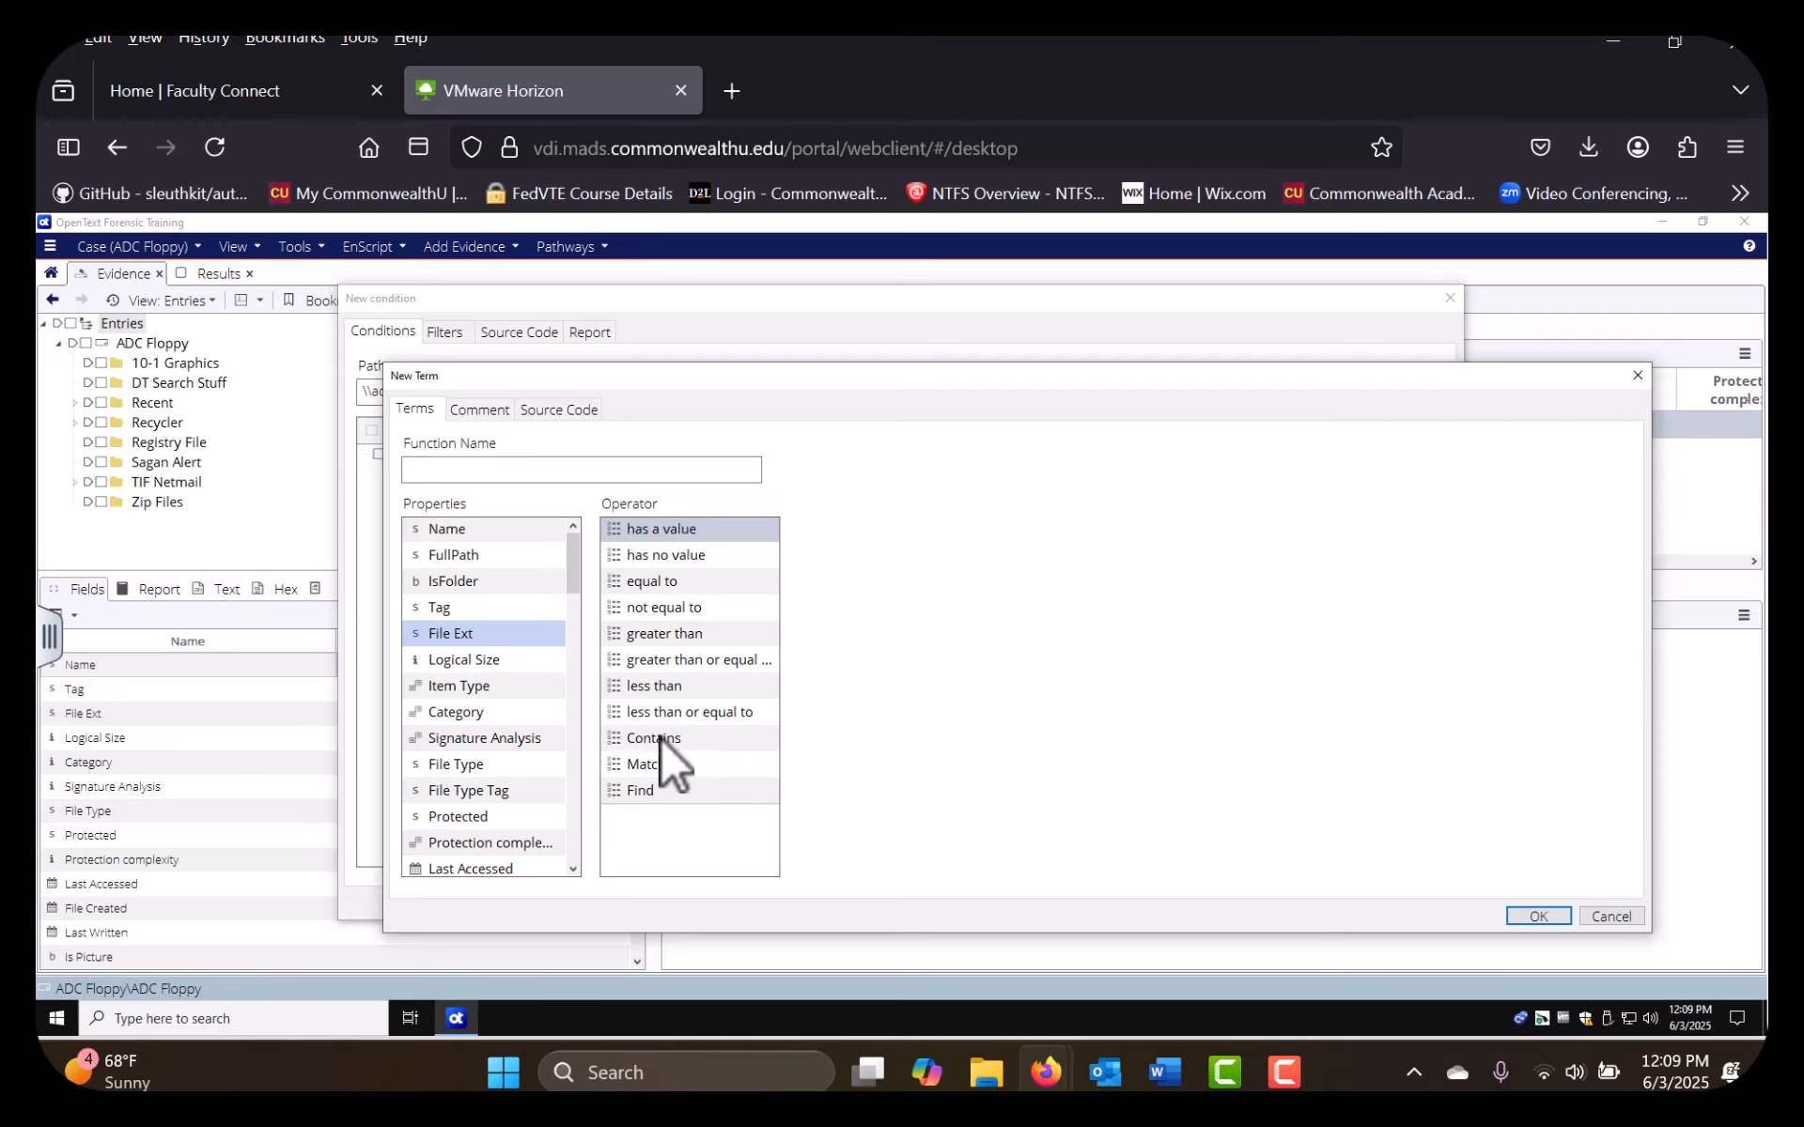
left_click(657, 765)
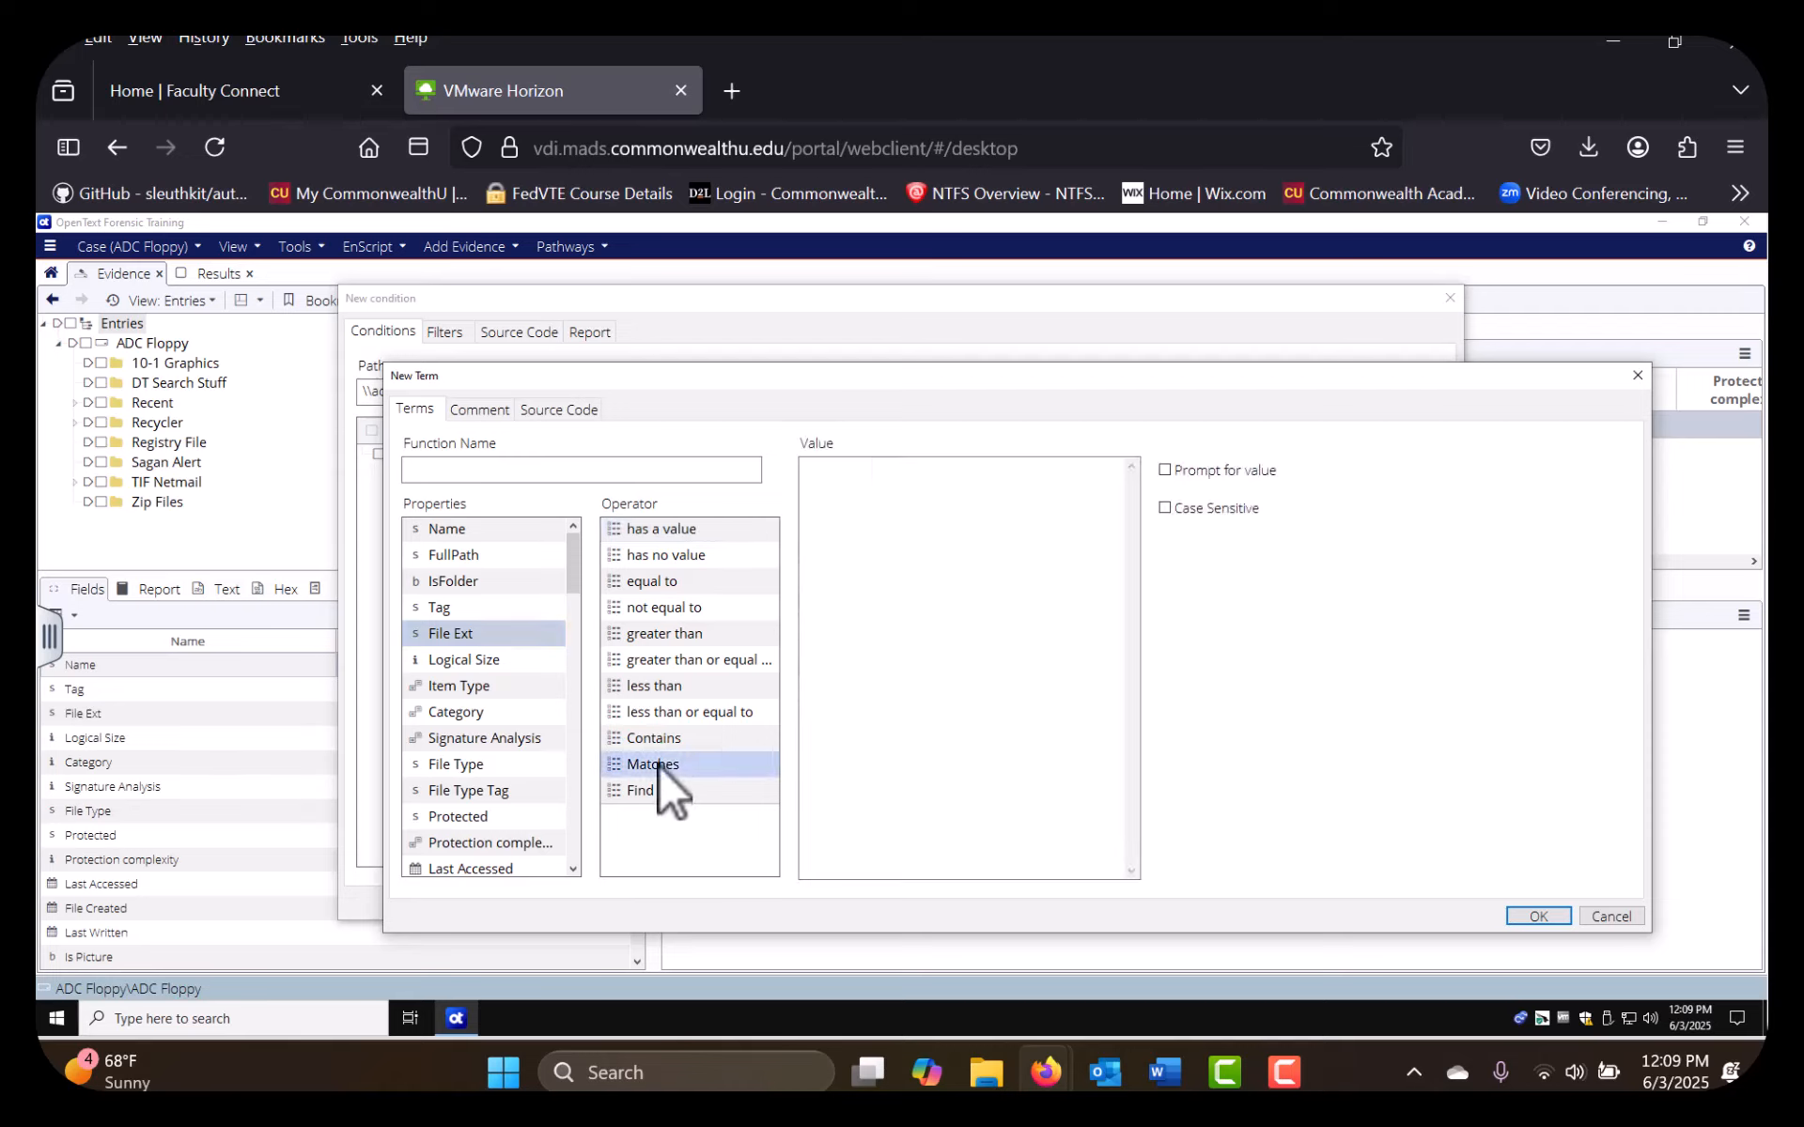
left_click(911, 615)
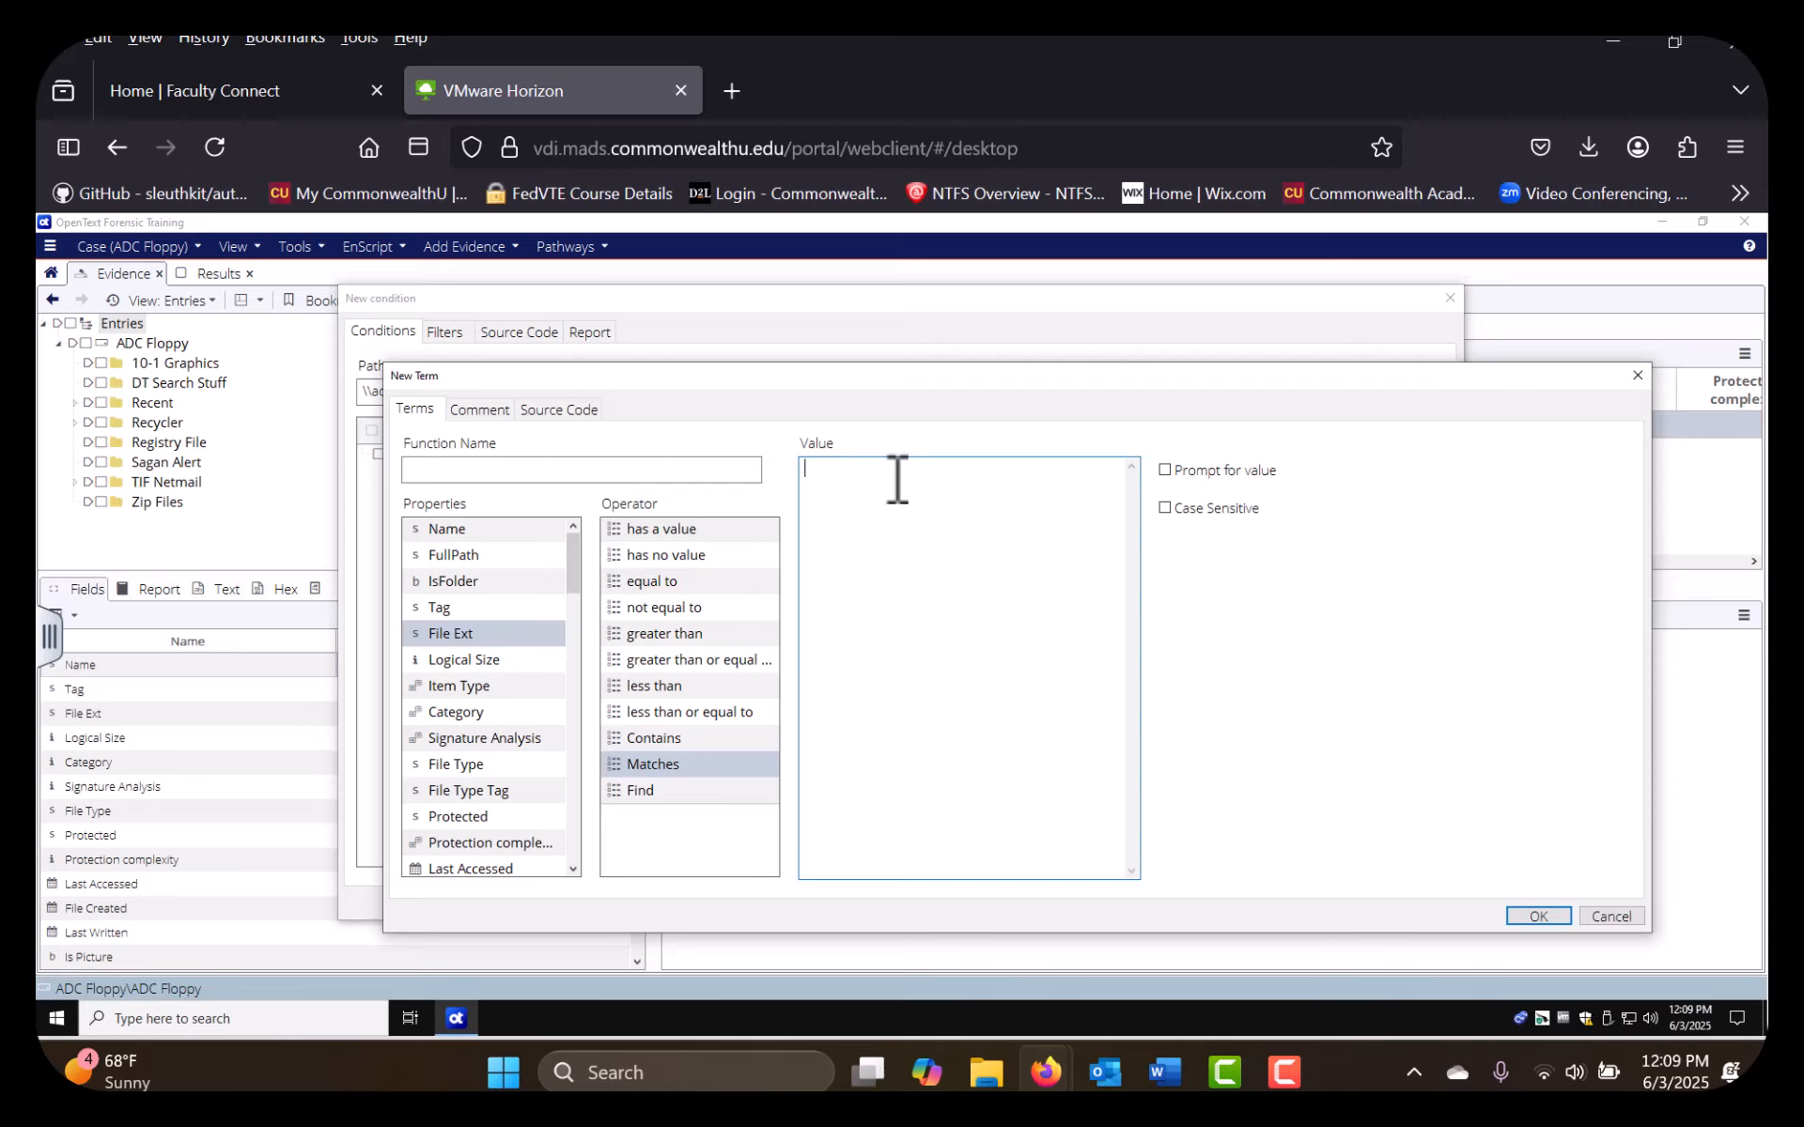
type("jpg")
left_click(1539, 916)
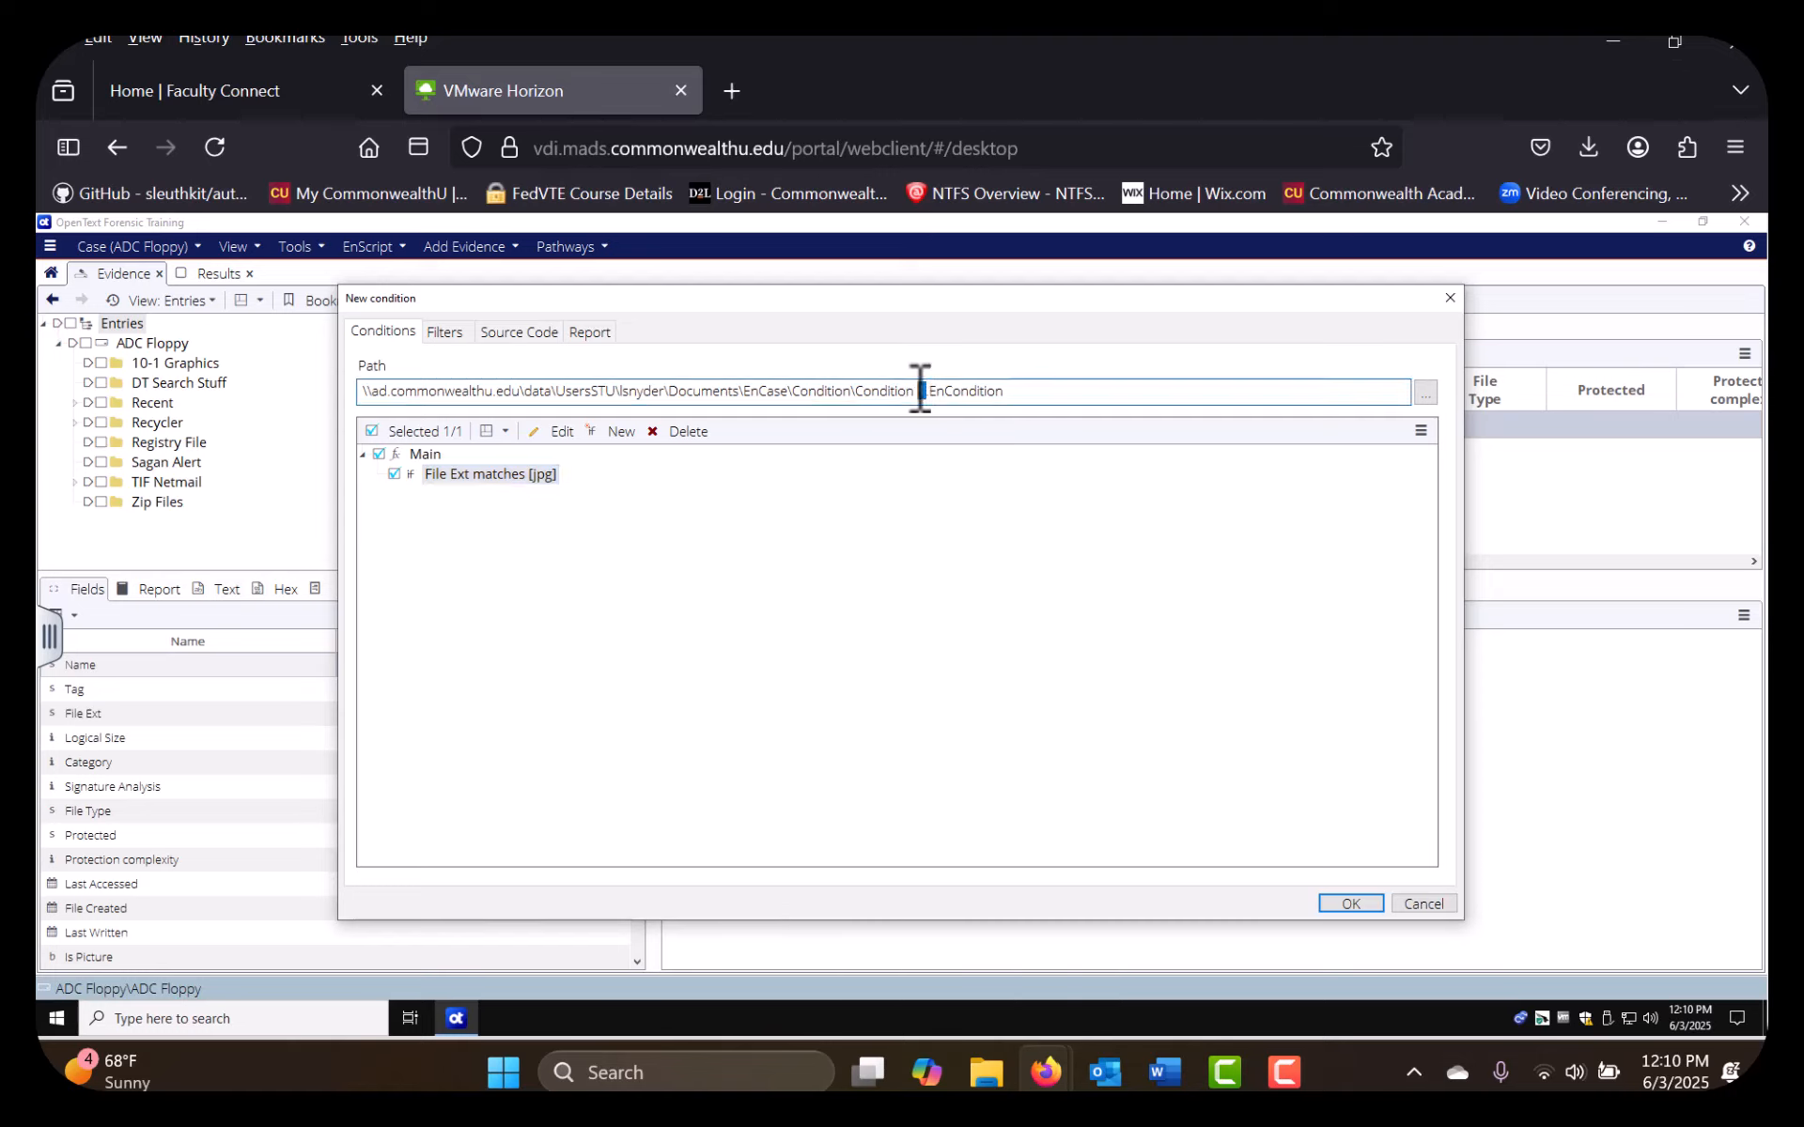
Replace the default condition name in the new condition's file path with fiel ext matches jpg
left_click_drag(926, 391, 860, 391)
key("BackSpace")
key("BackSpace")
type("fiel ext m")
type("atches ")
type("jog")
left_click(959, 389, "shift")
type("pg")
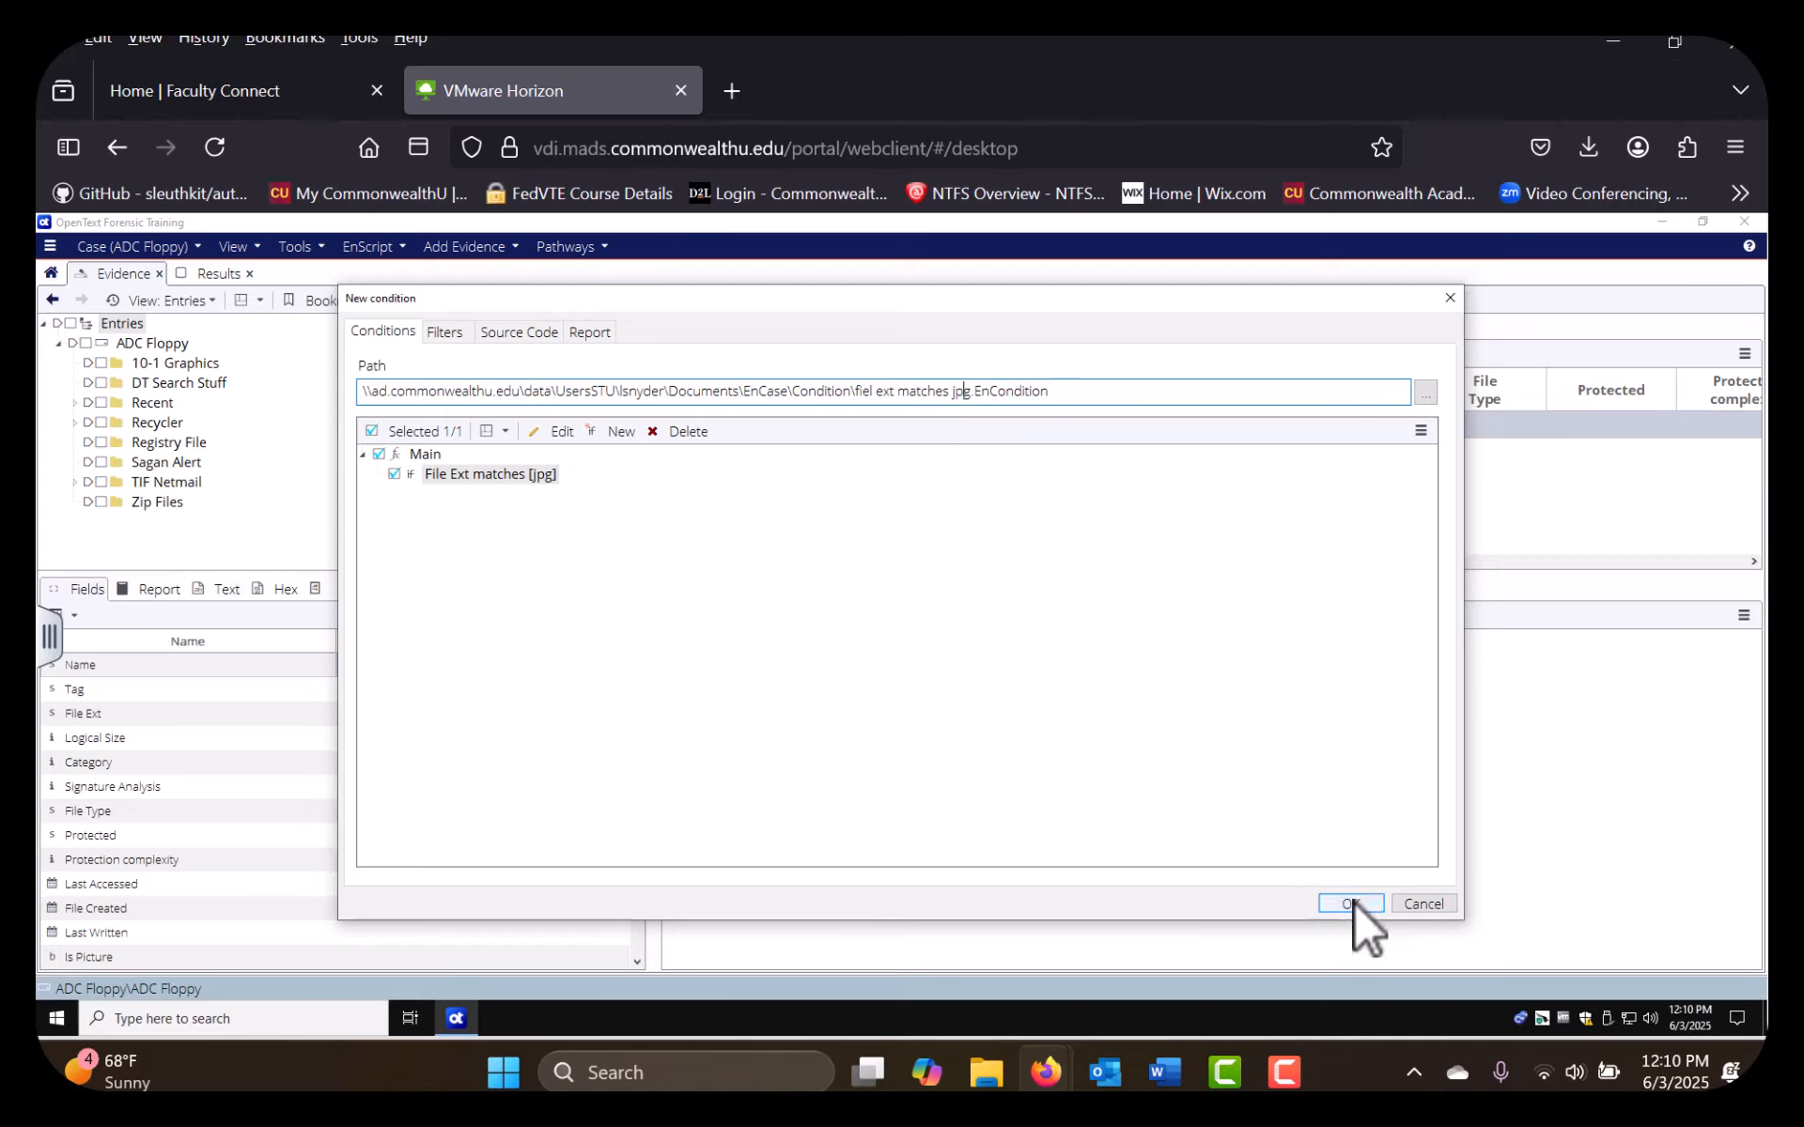
Edit the first word of the condition's file name to read filel ext matches jpg and save the condition
left_click(875, 392)
key("BackSpace")
key("BackSpace")
type("le")
key("BackSpace")
key("BackSpace")
type("ile")
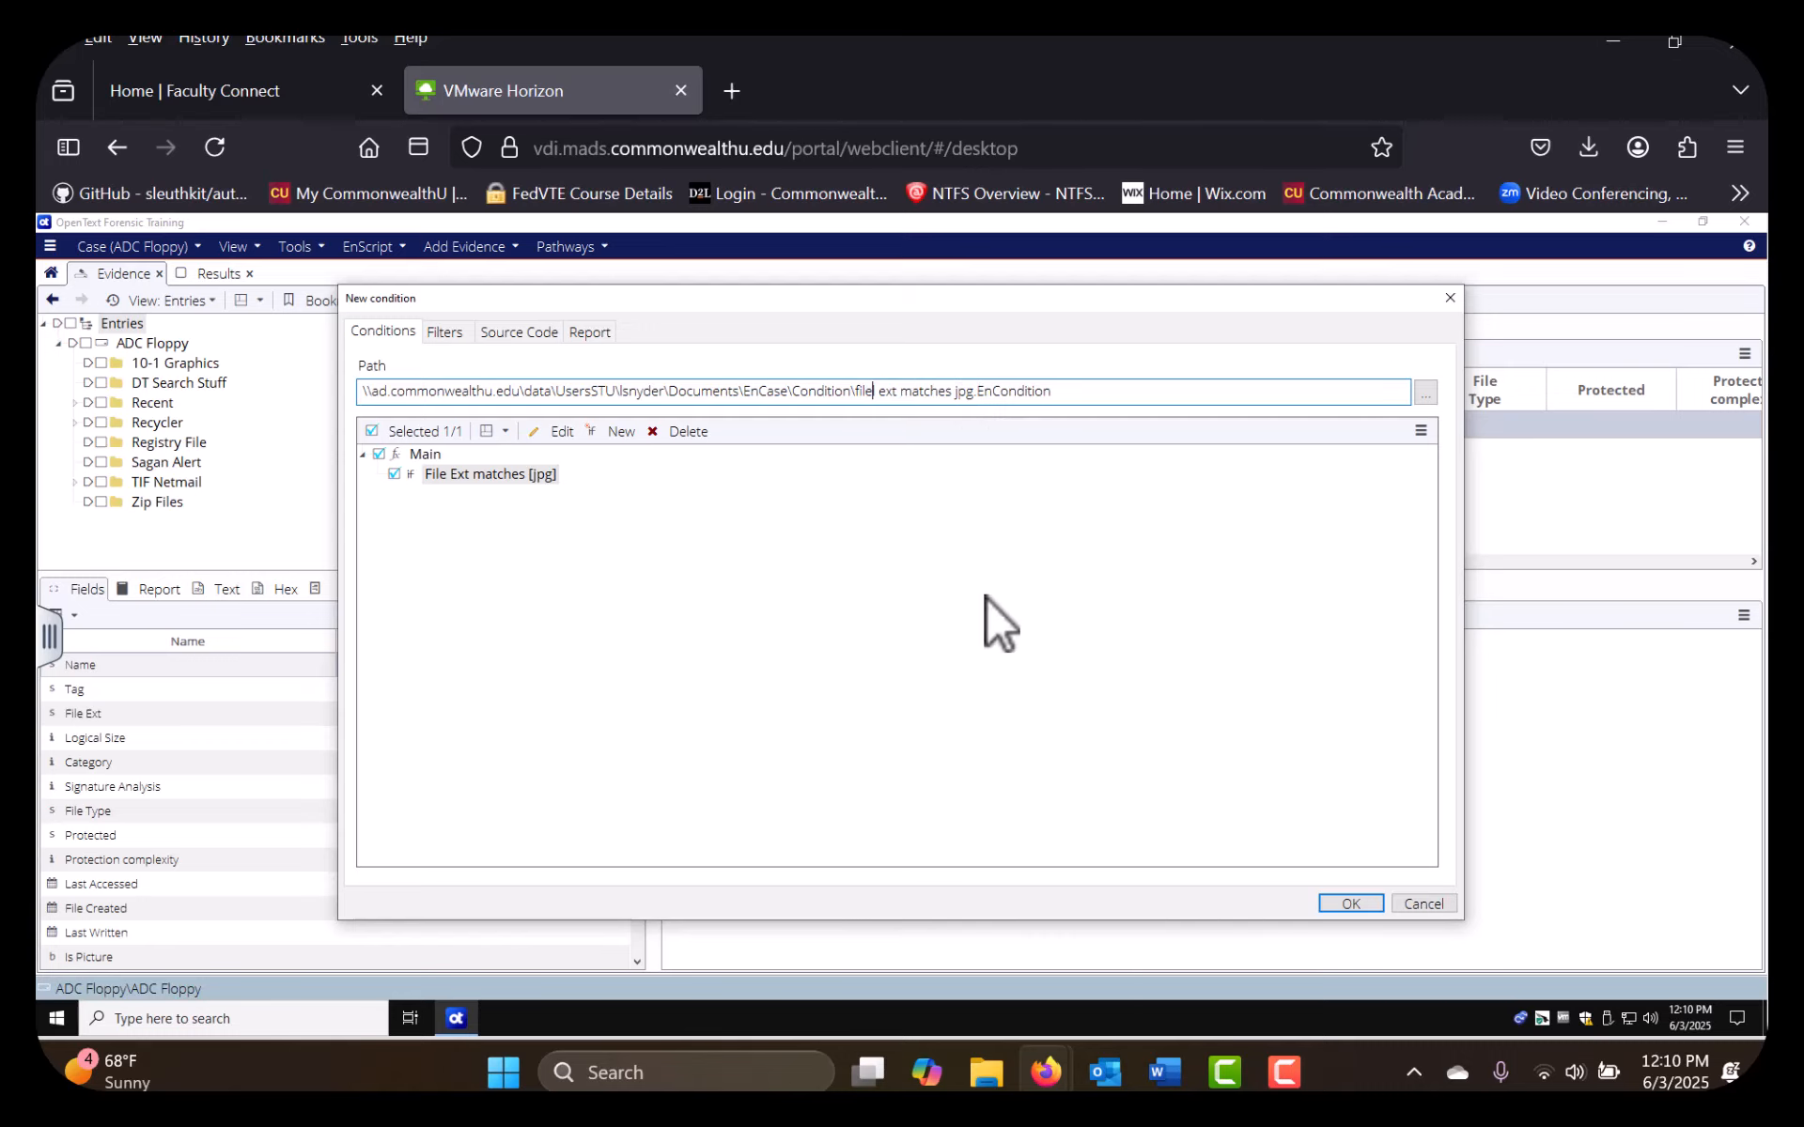
left_click(1343, 903)
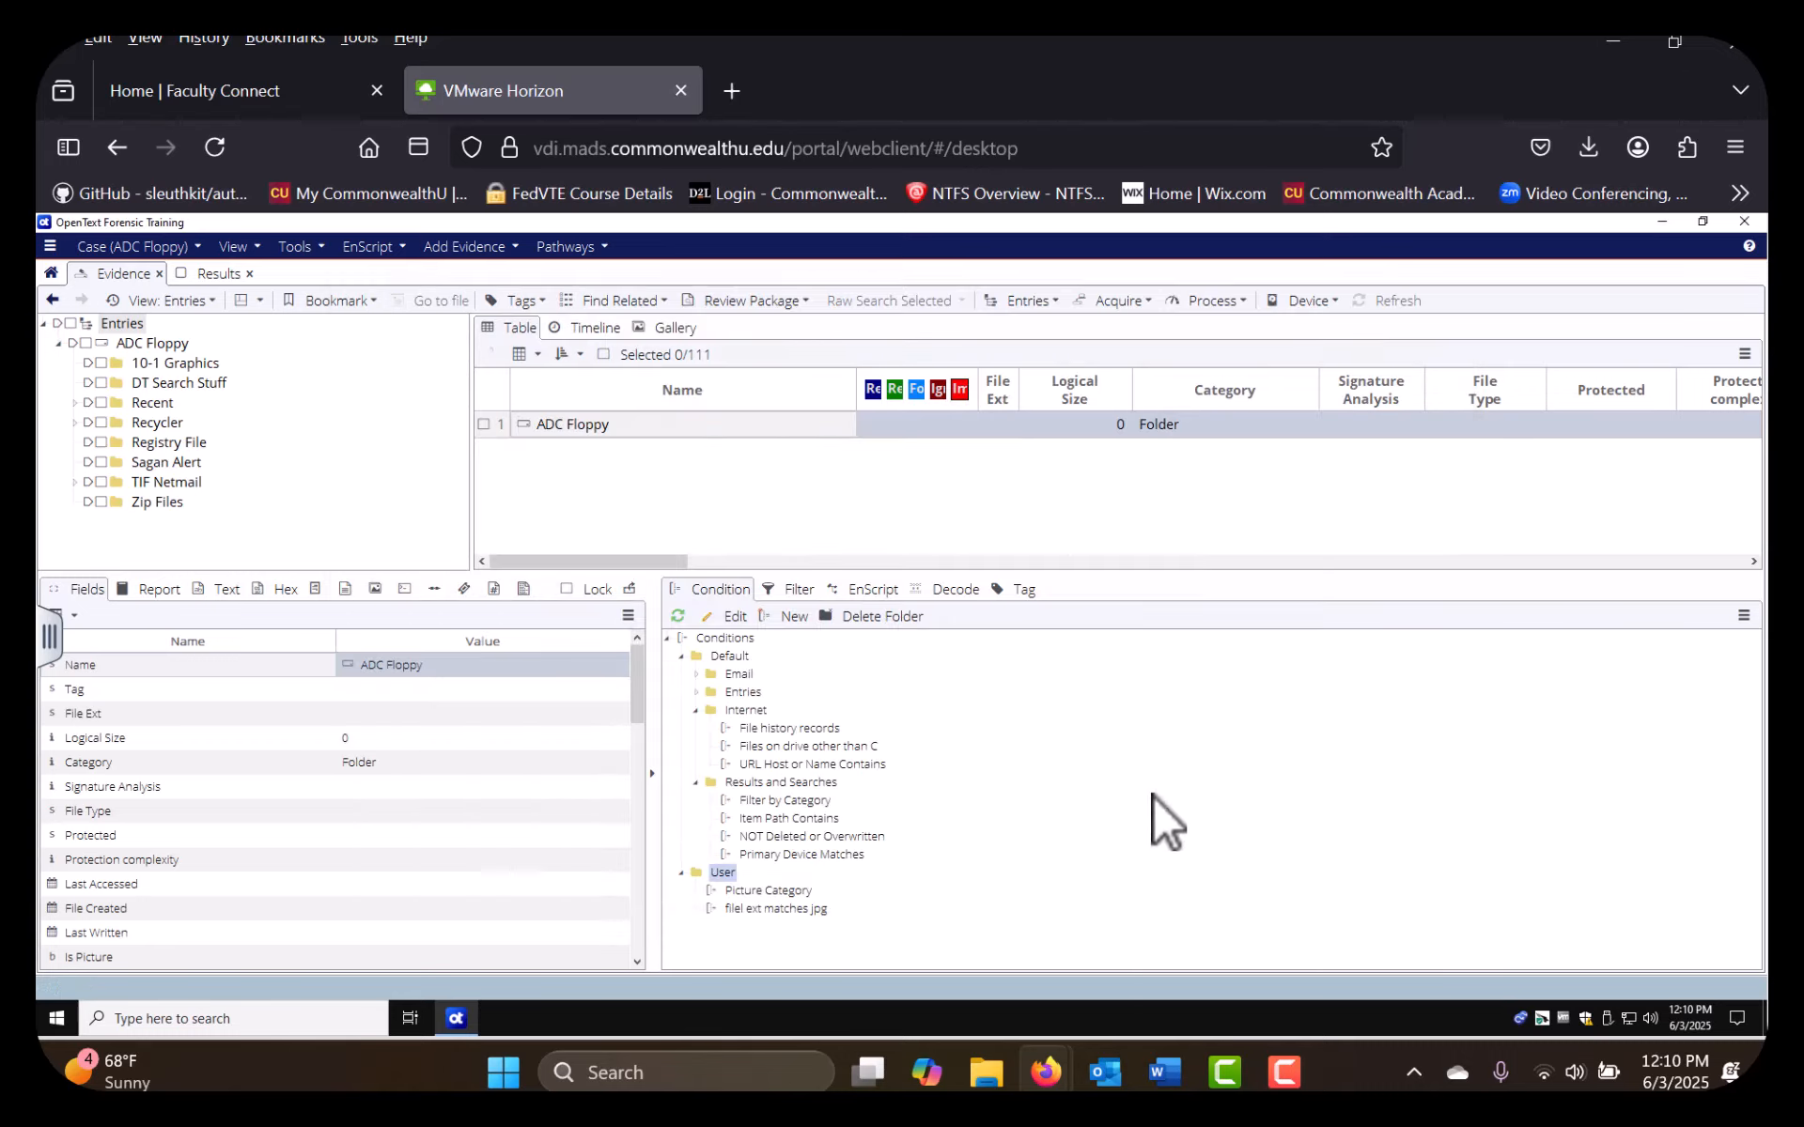
left_click(757, 911)
right_click(757, 912)
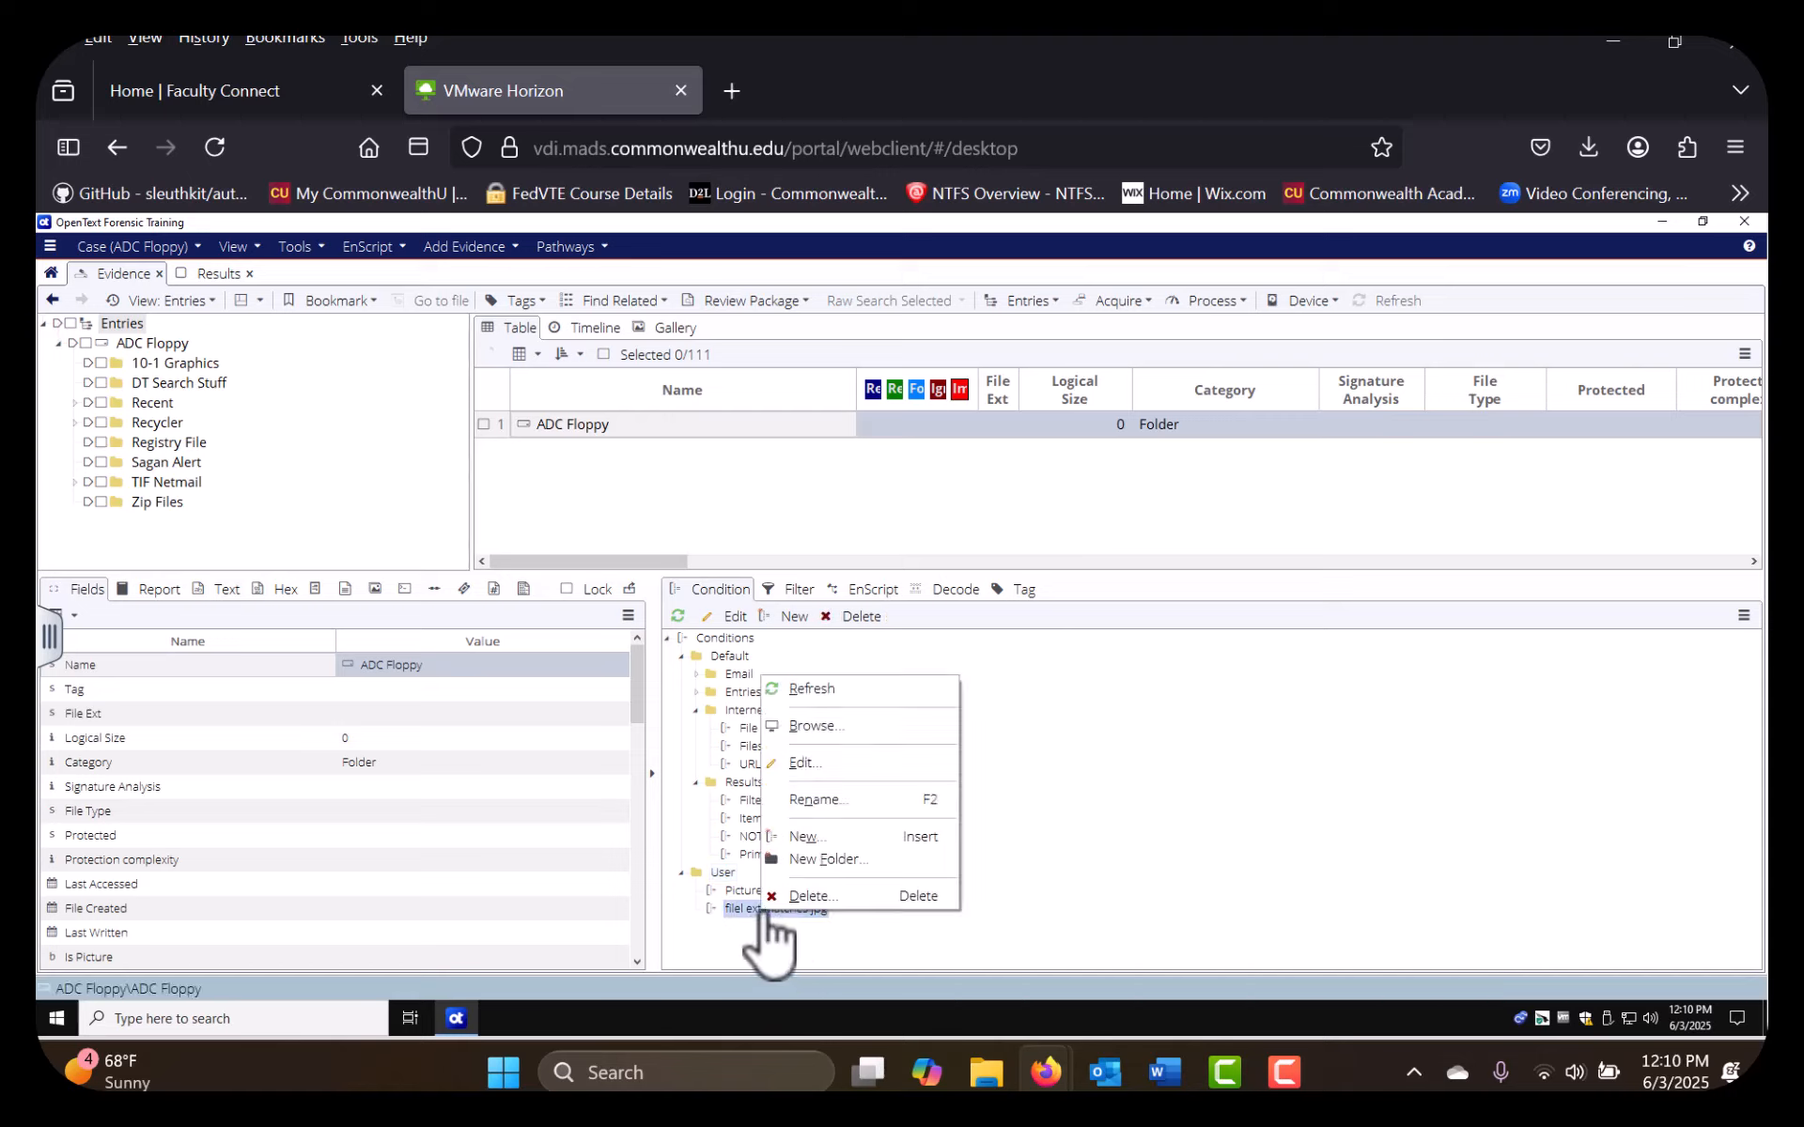
left_click(764, 934)
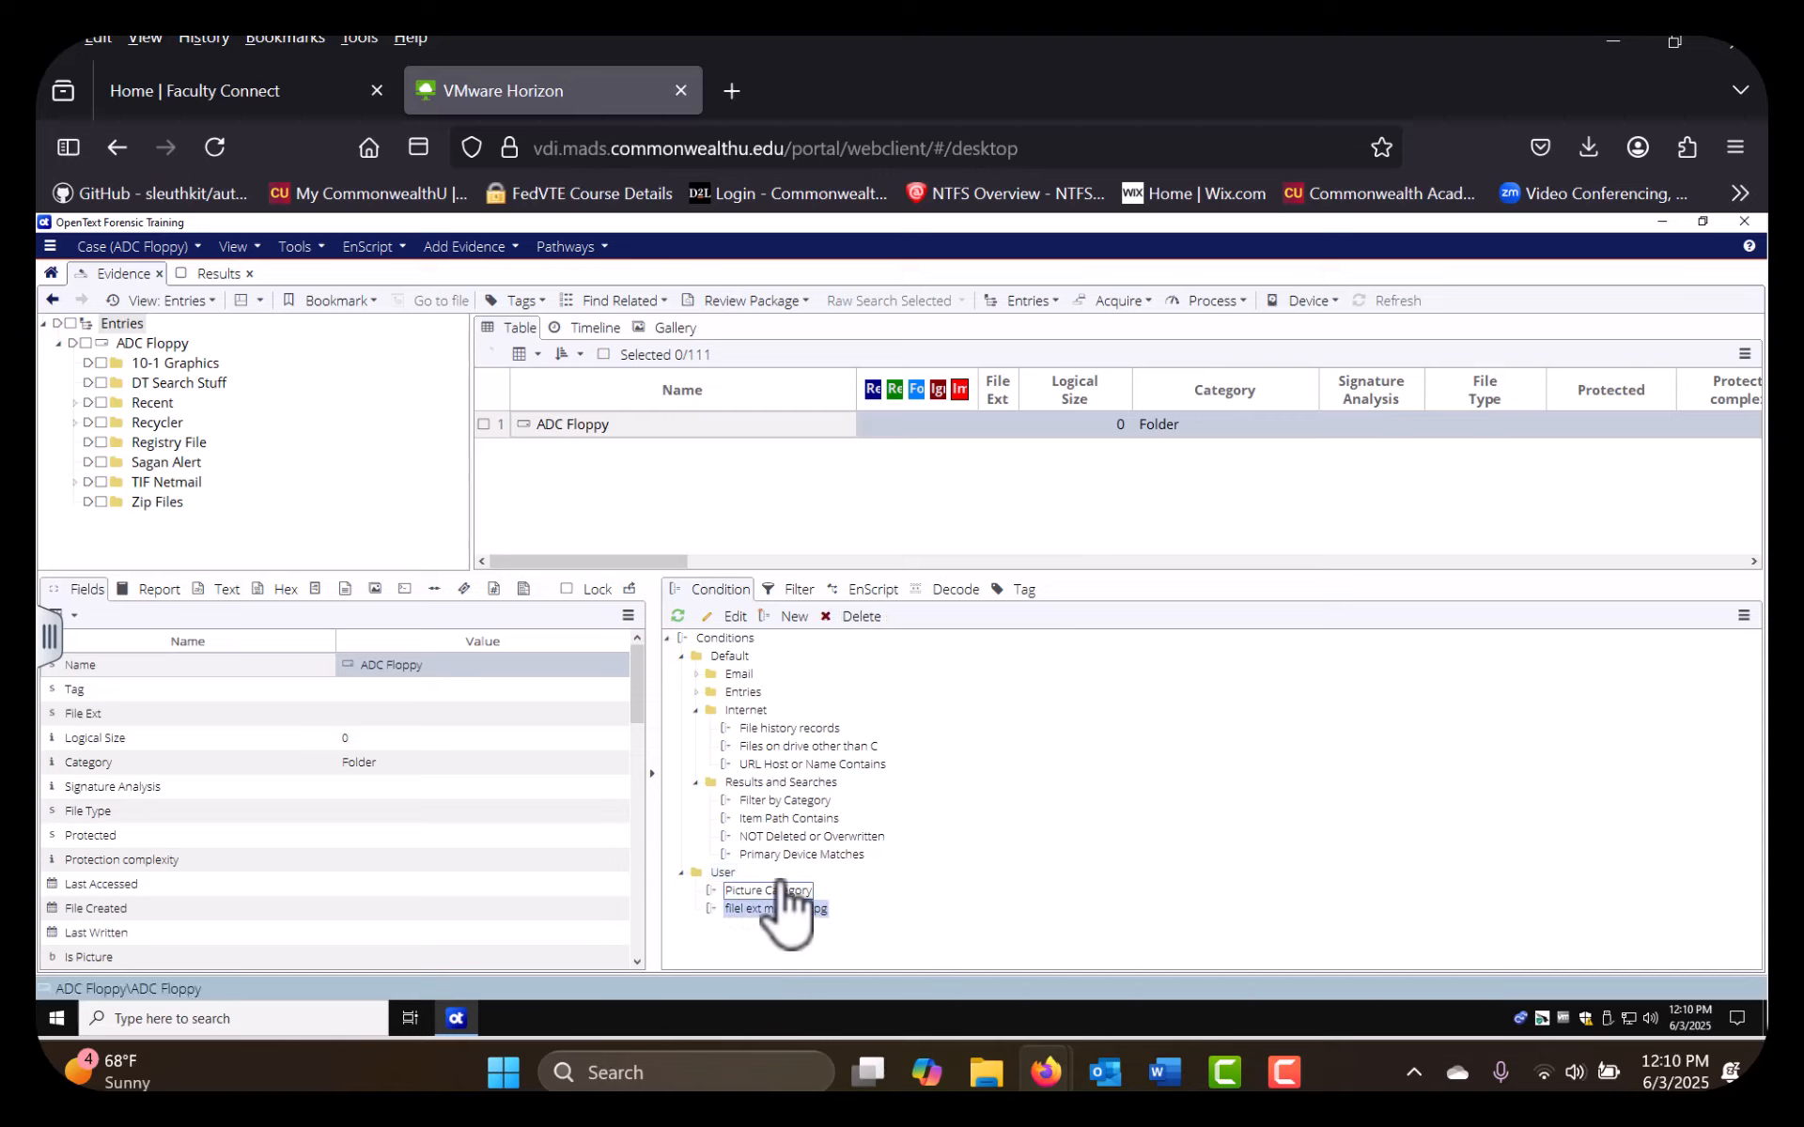
right_click(749, 913)
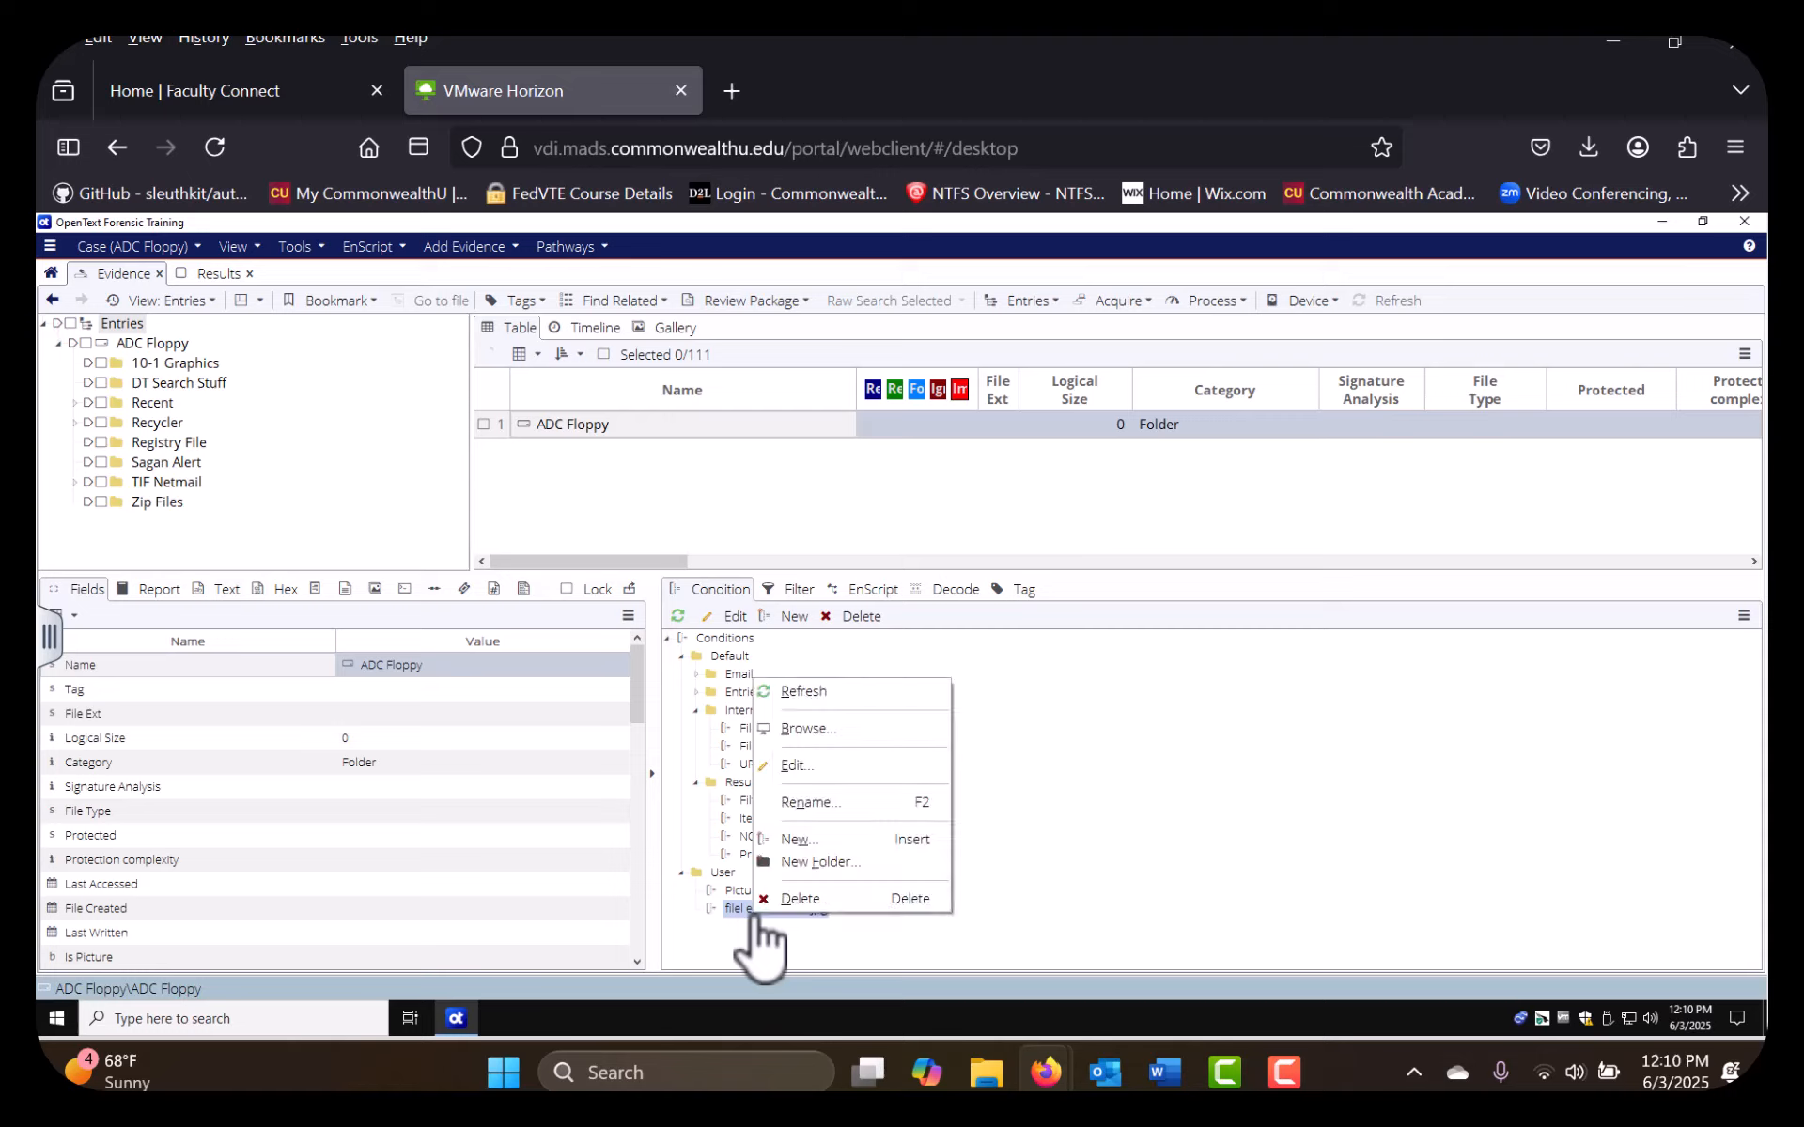
left_click(1159, 853)
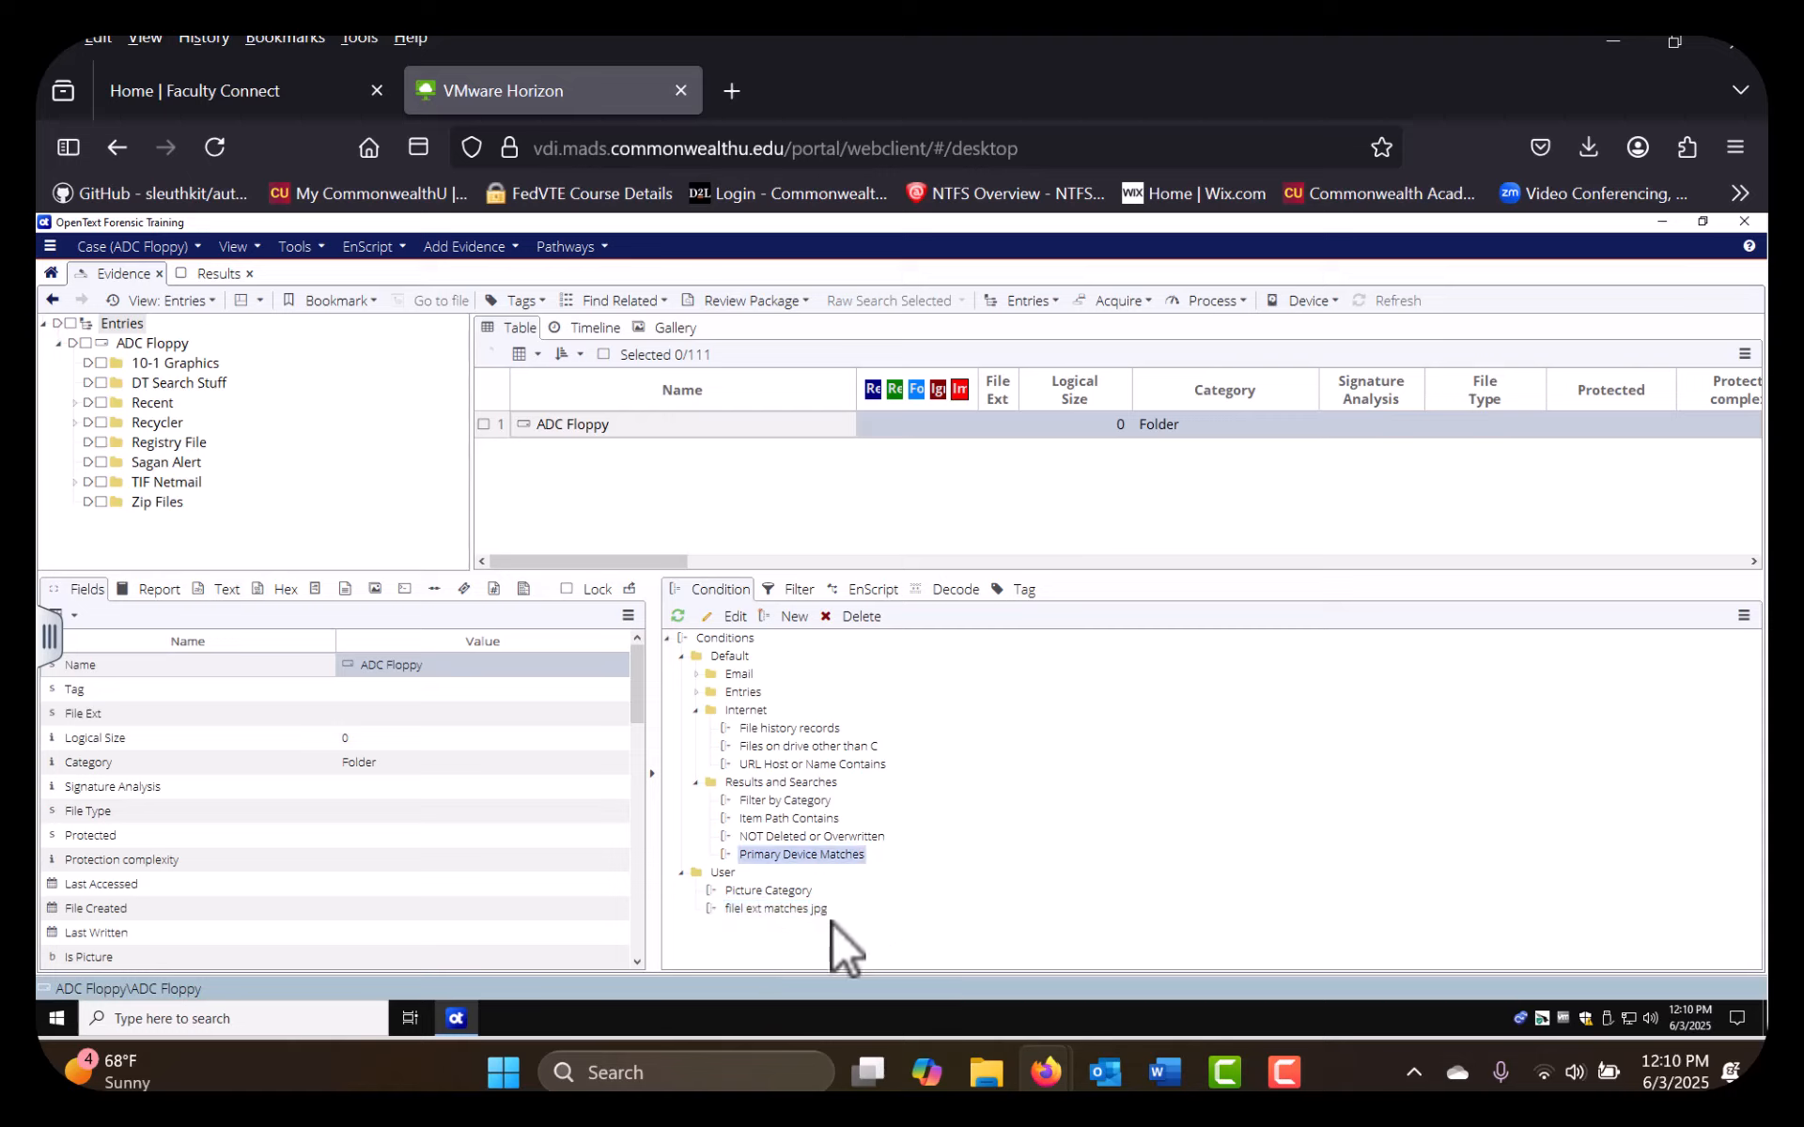
Run the filel ext matches jpg condition on the current device and review the File Ext column of its results
double_click(769, 917)
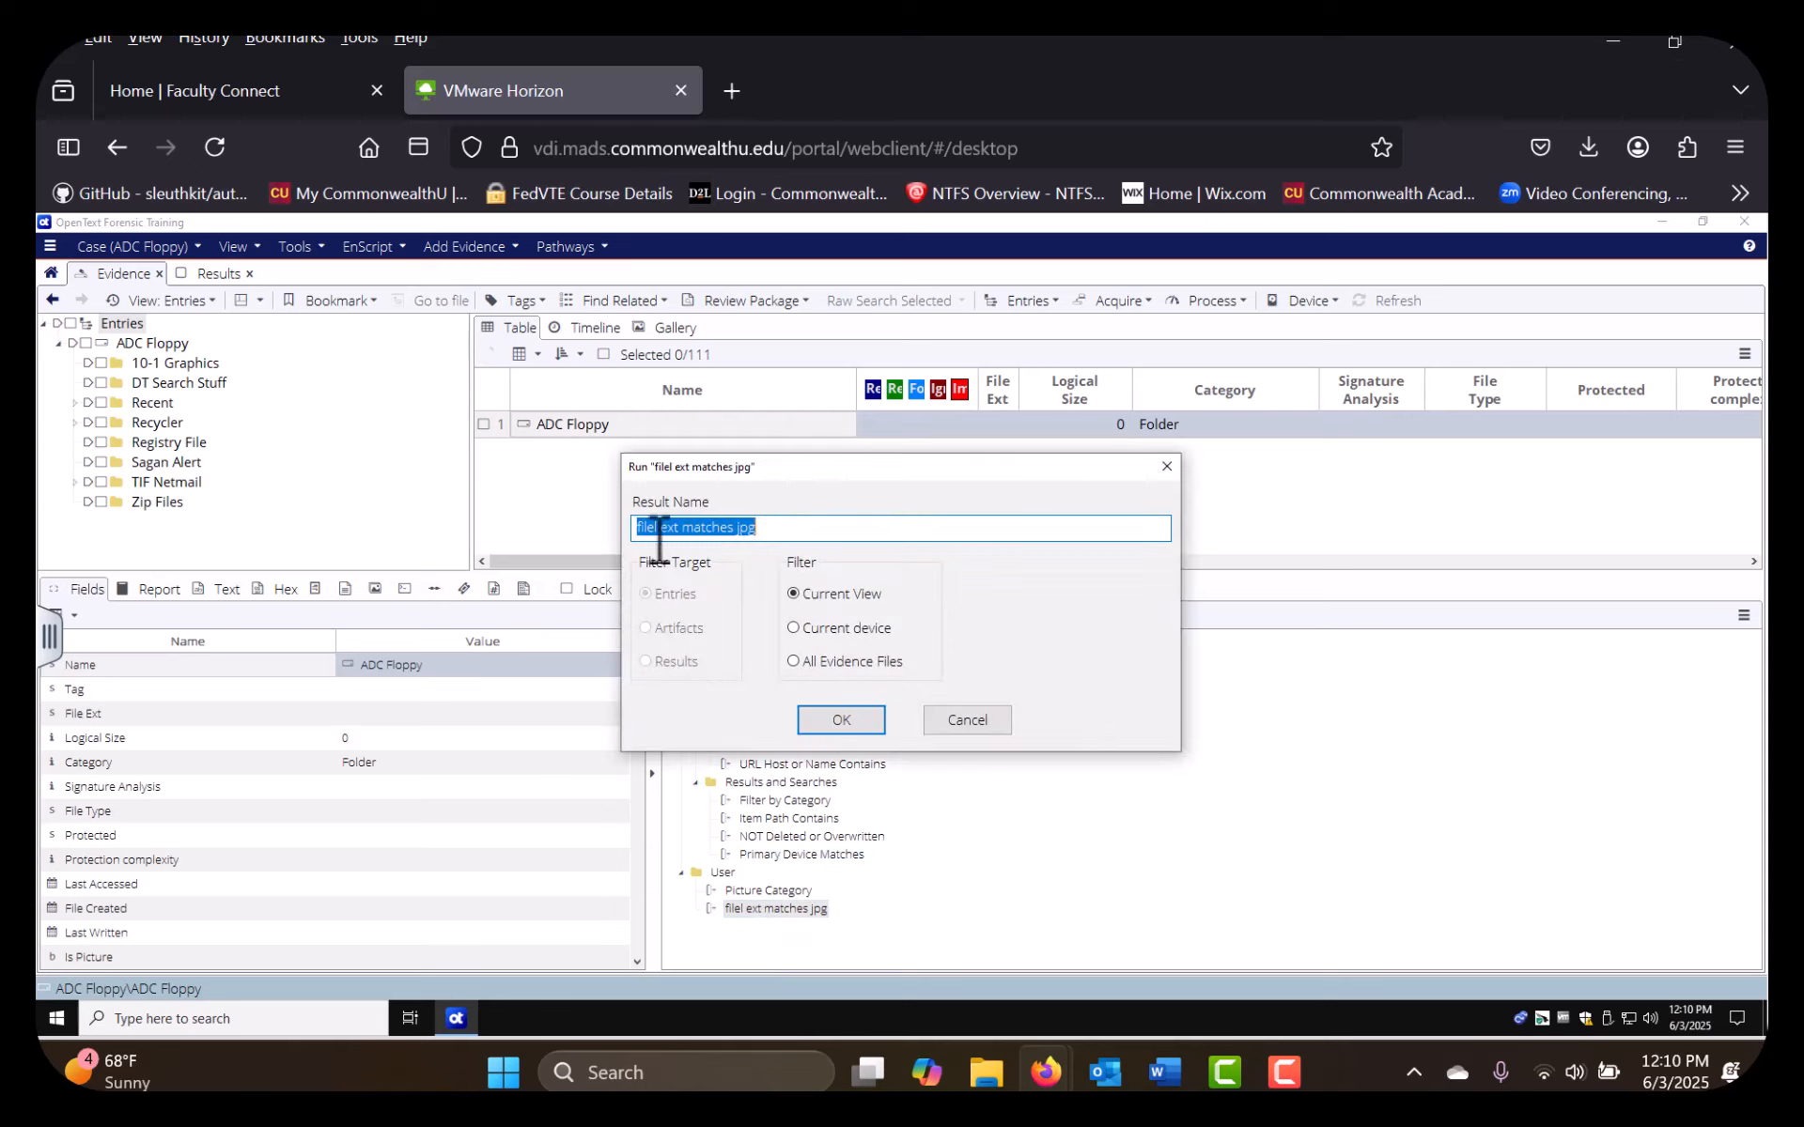
left_click(809, 629)
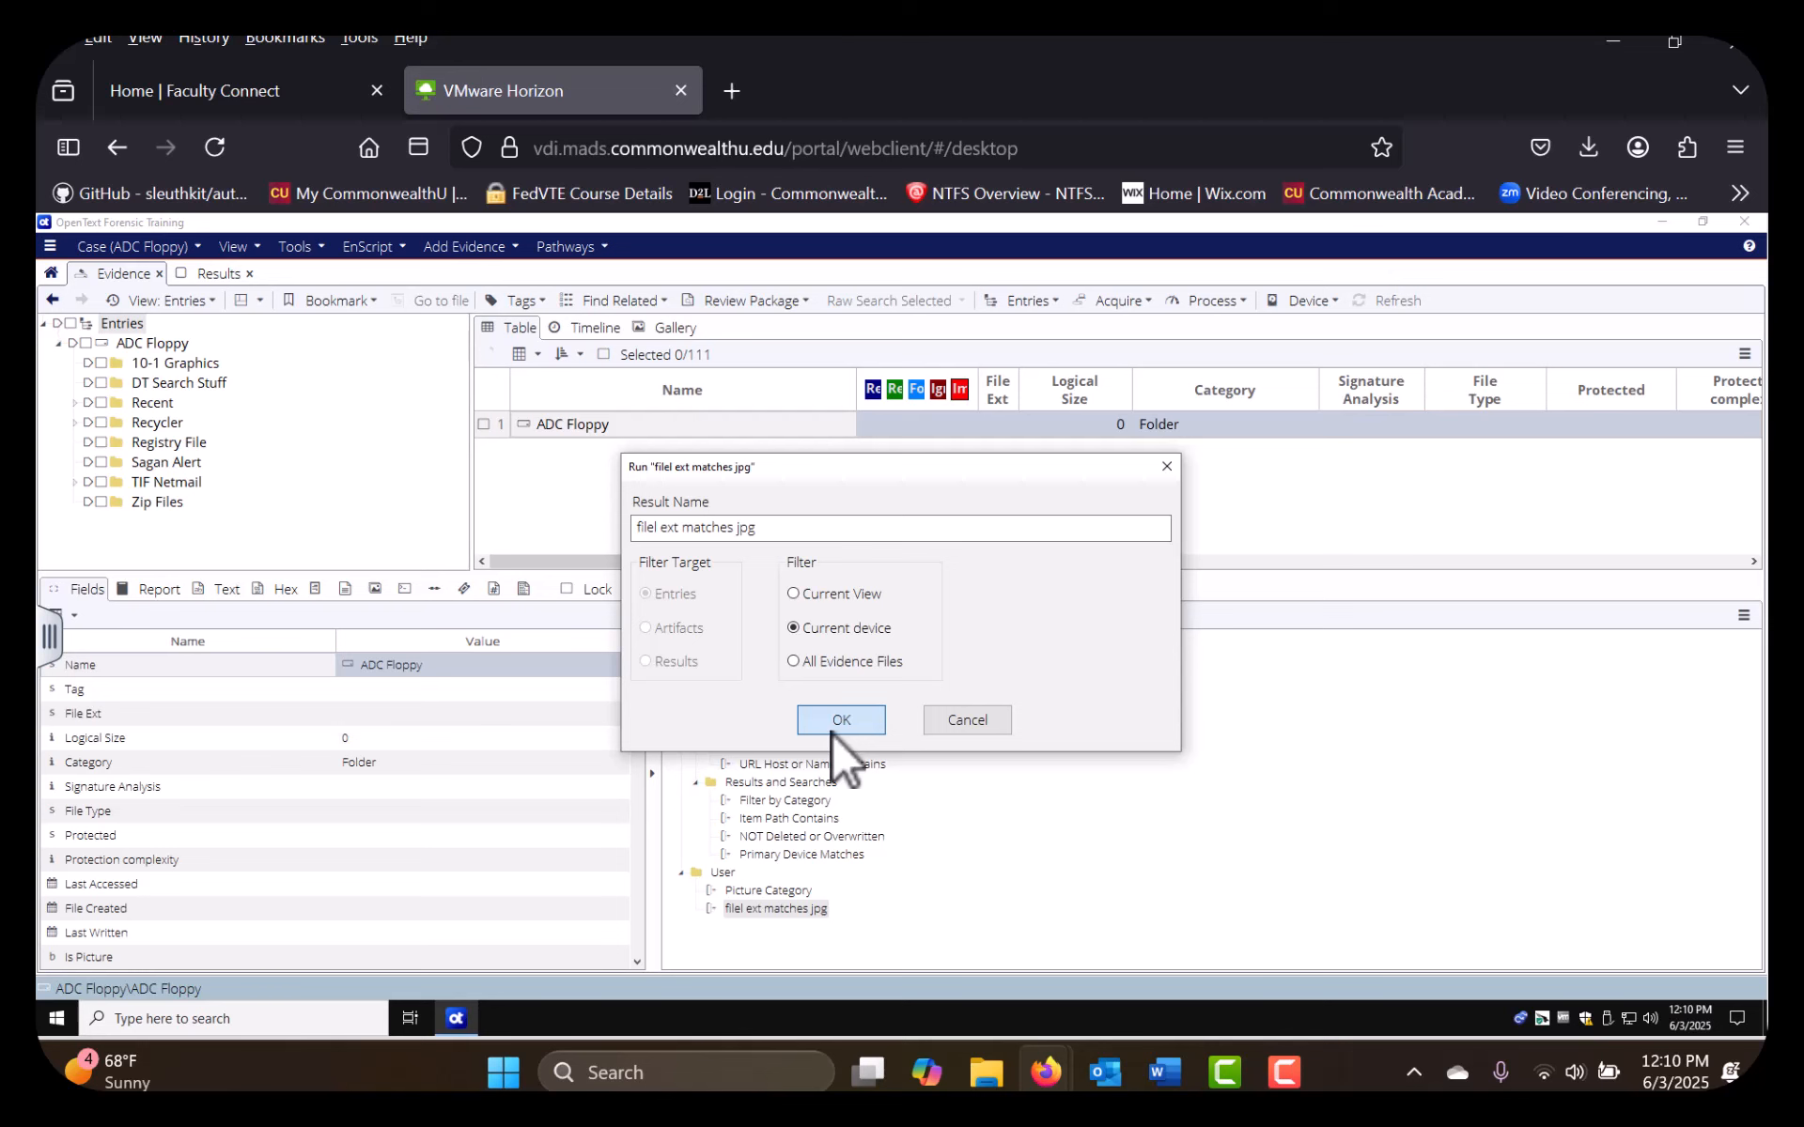
left_click(836, 723)
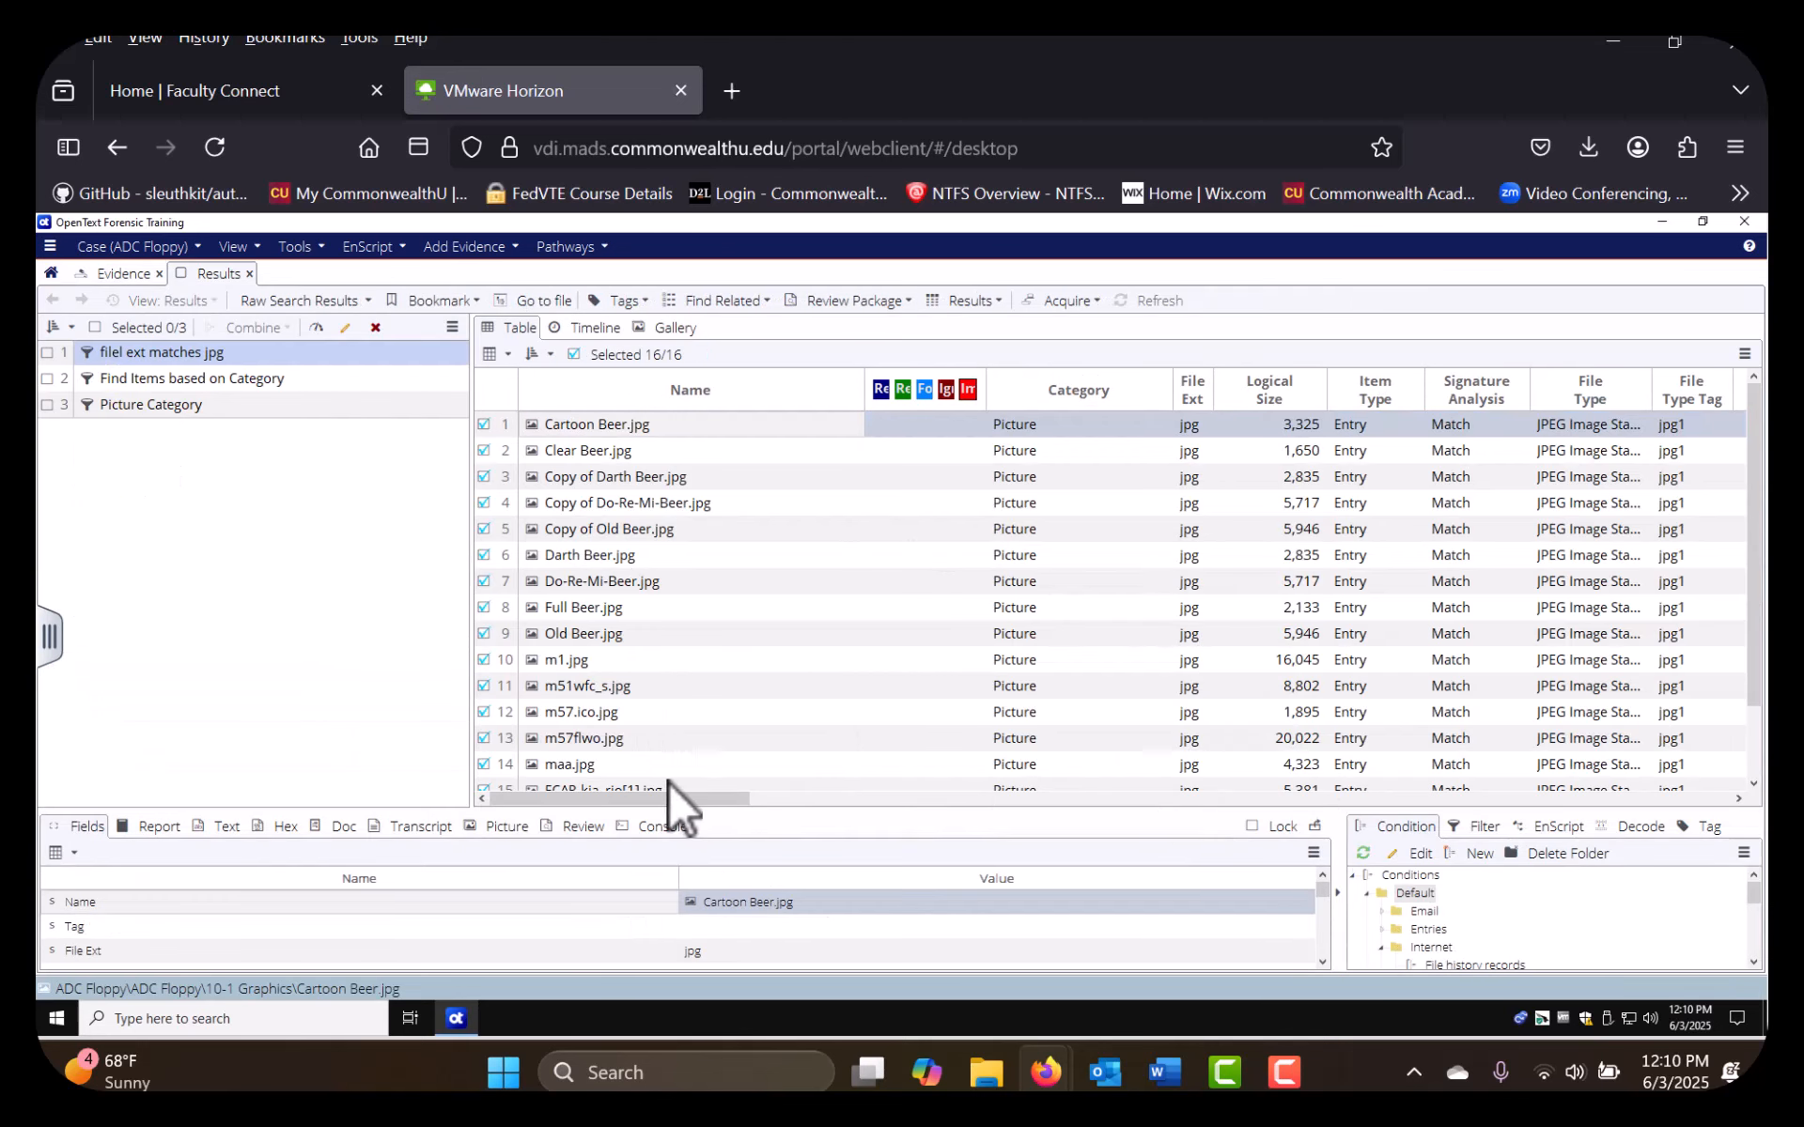
mouse_move(667, 800)
left_mouse_down()
mouse_move(708, 797)
mouse_move(690, 794)
left_mouse_up()
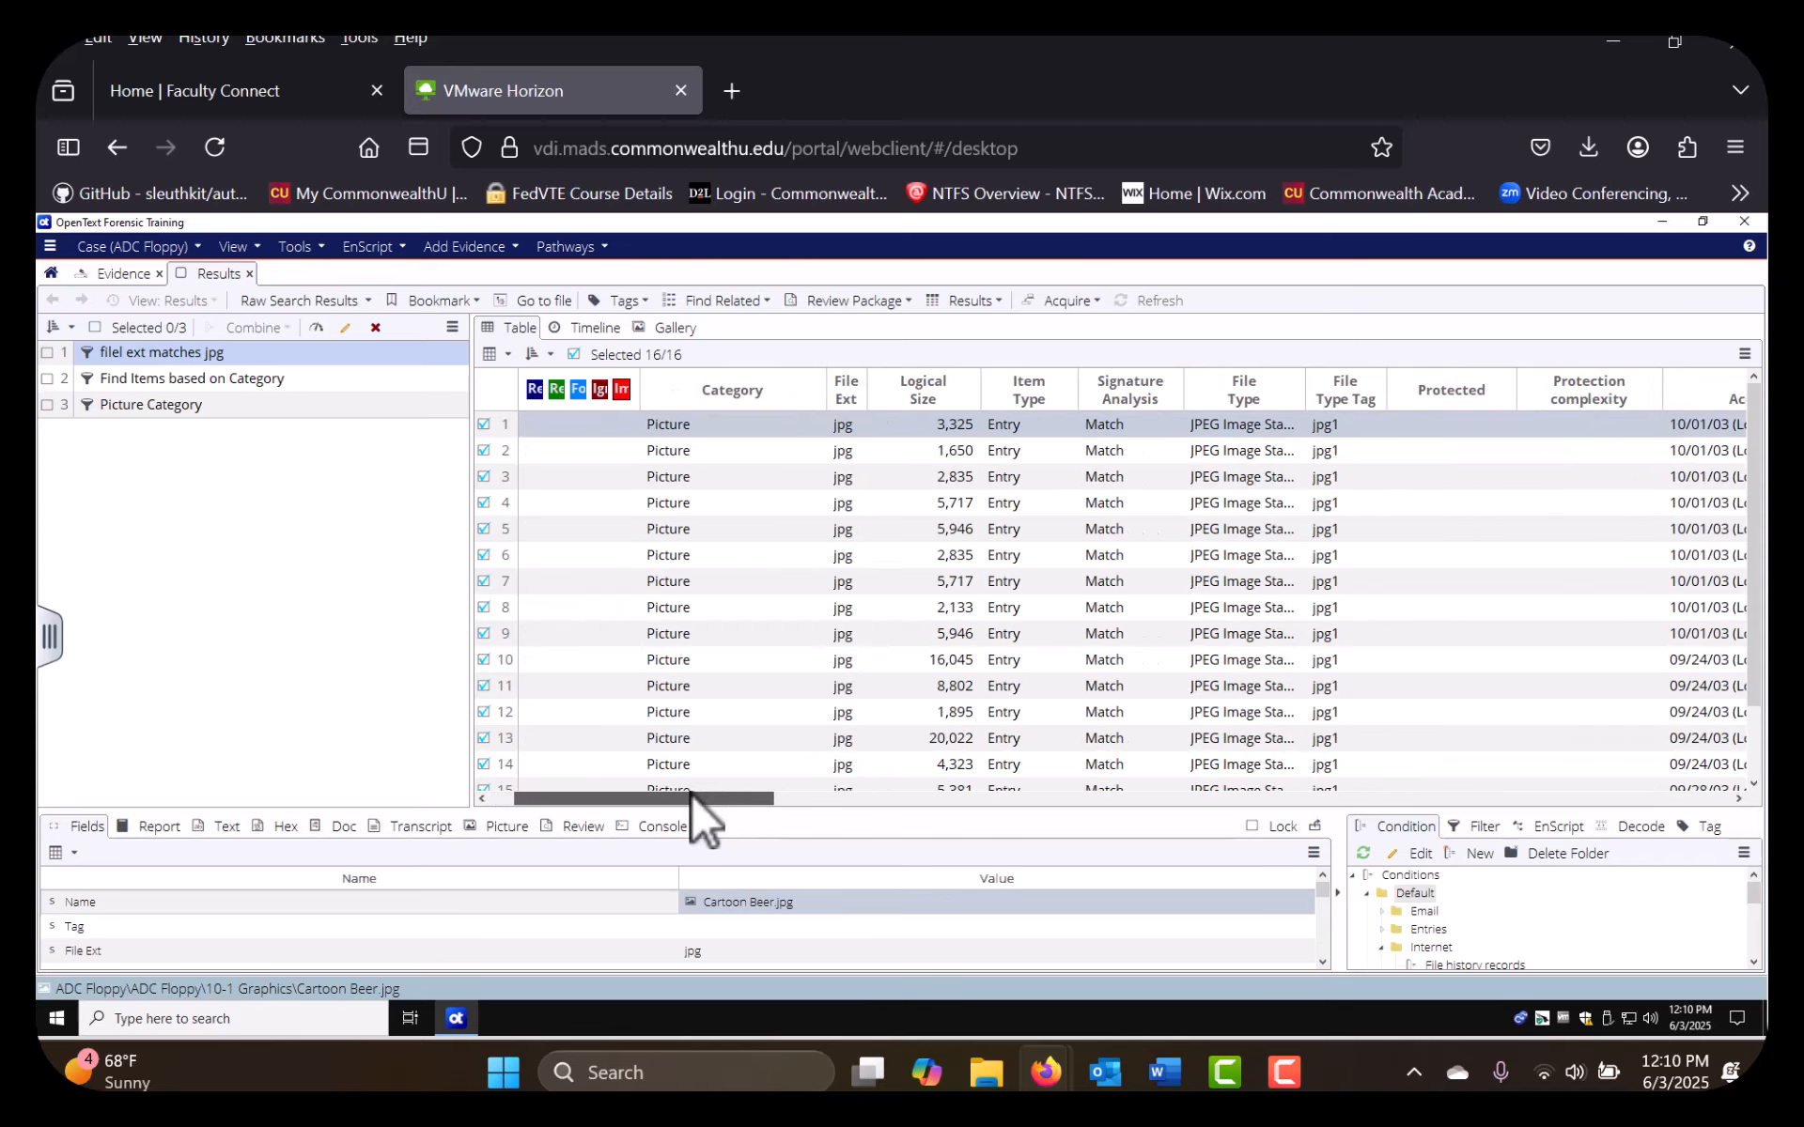
scroll(853, 532, "down", 4)
scroll(853, 531, "up", 4)
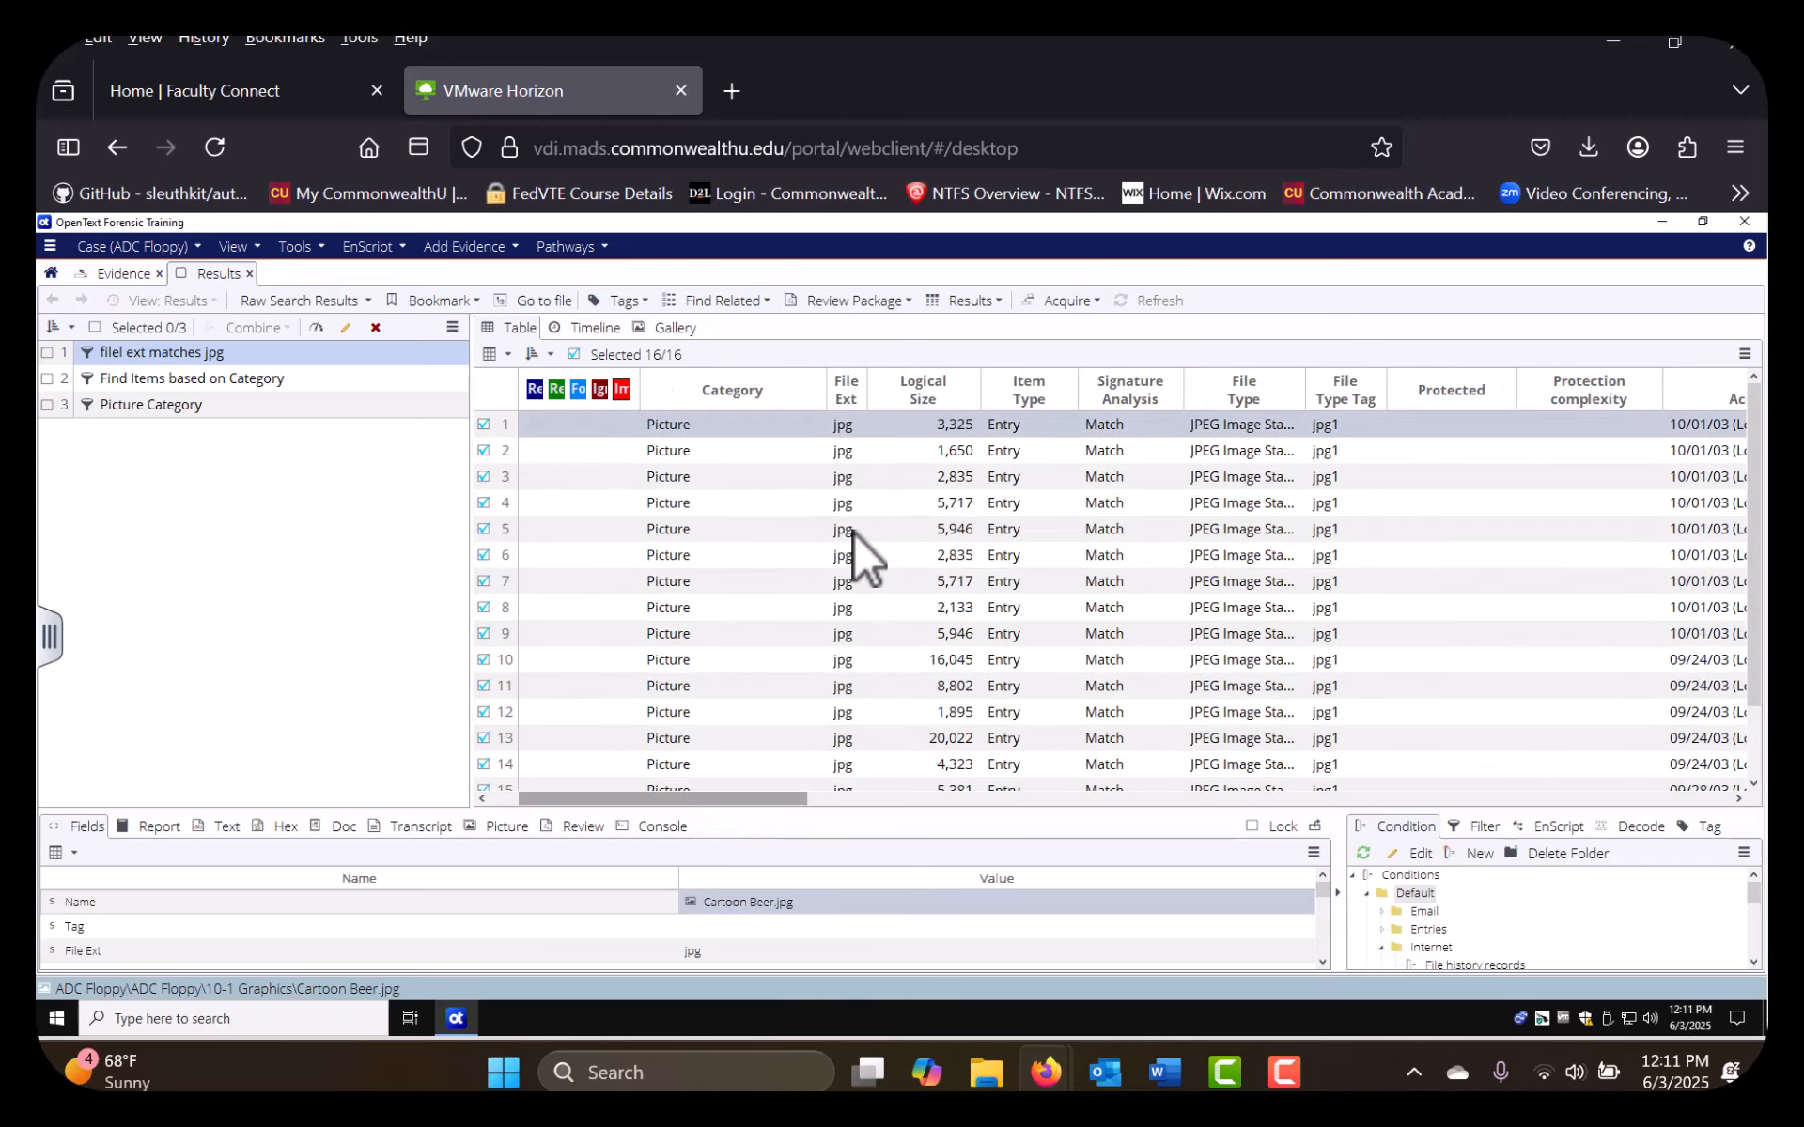
scroll(853, 532, "down", 4)
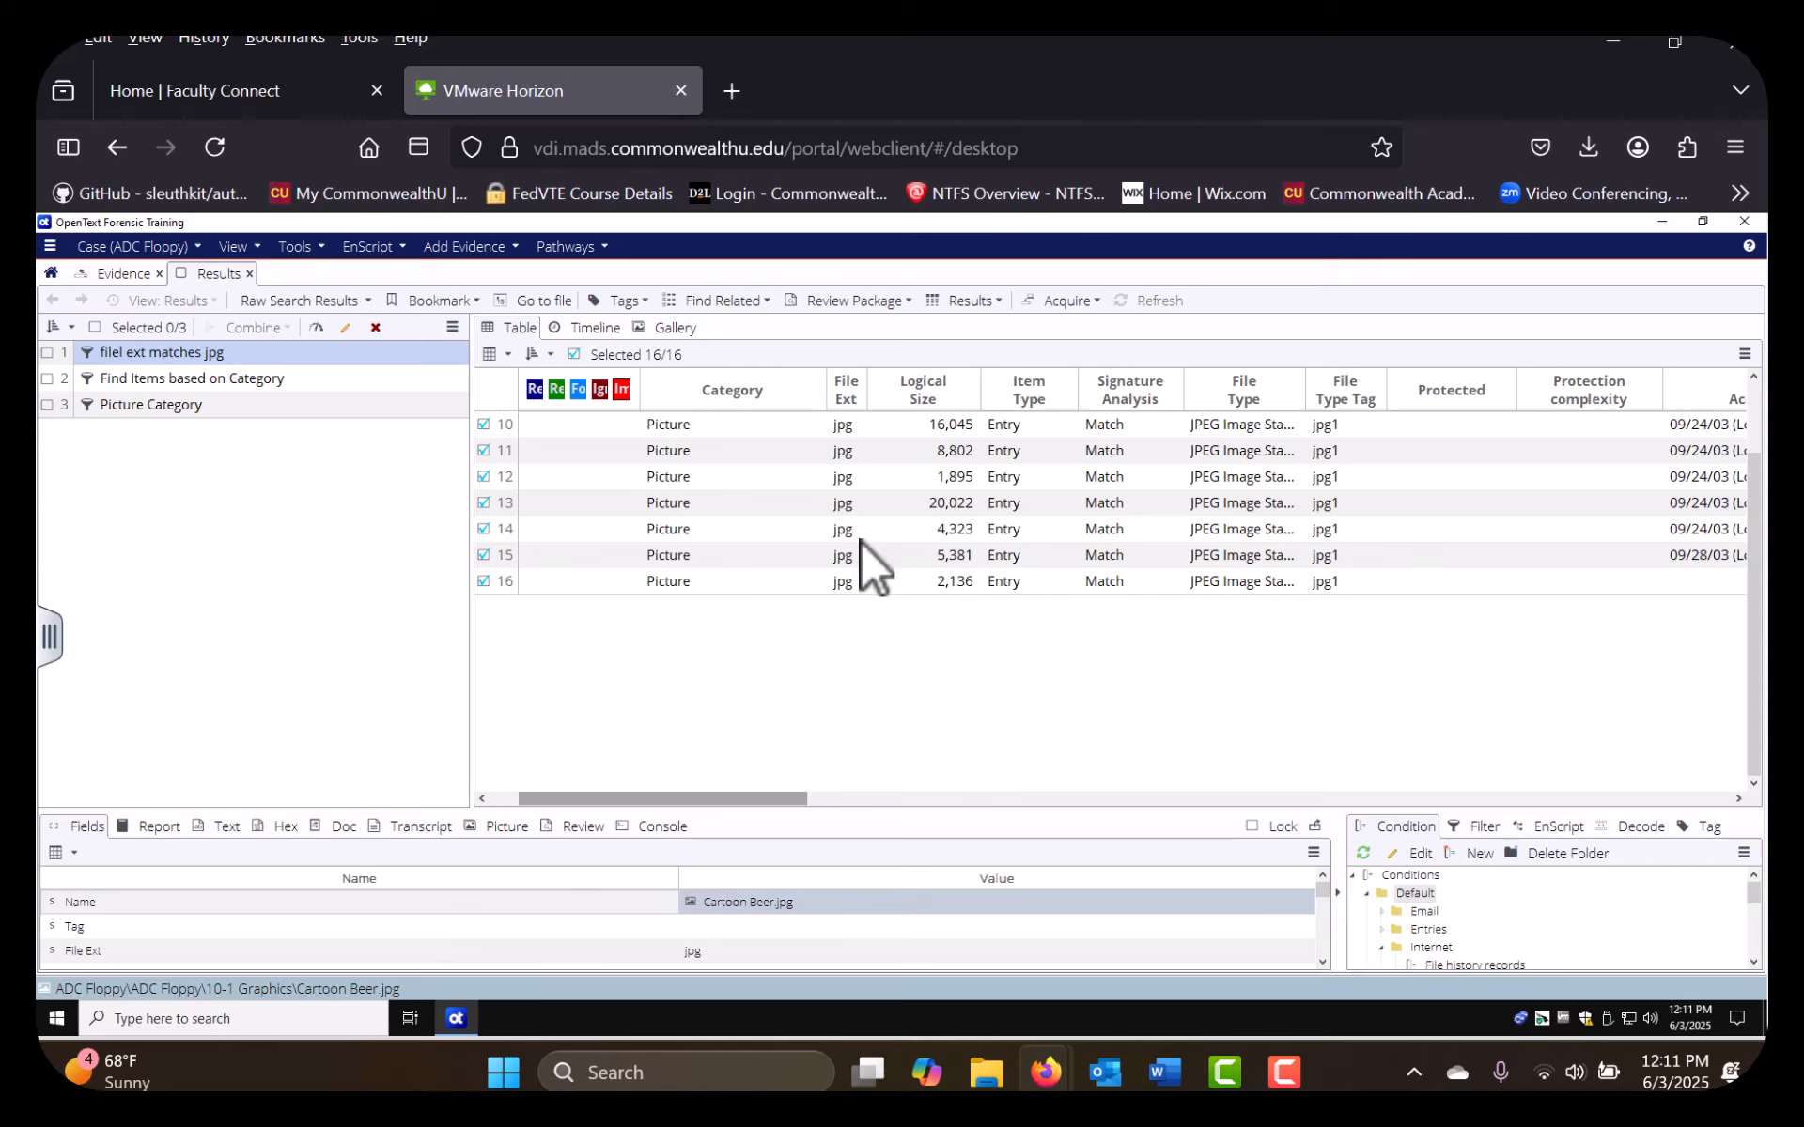
scroll(861, 539, "up", 4)
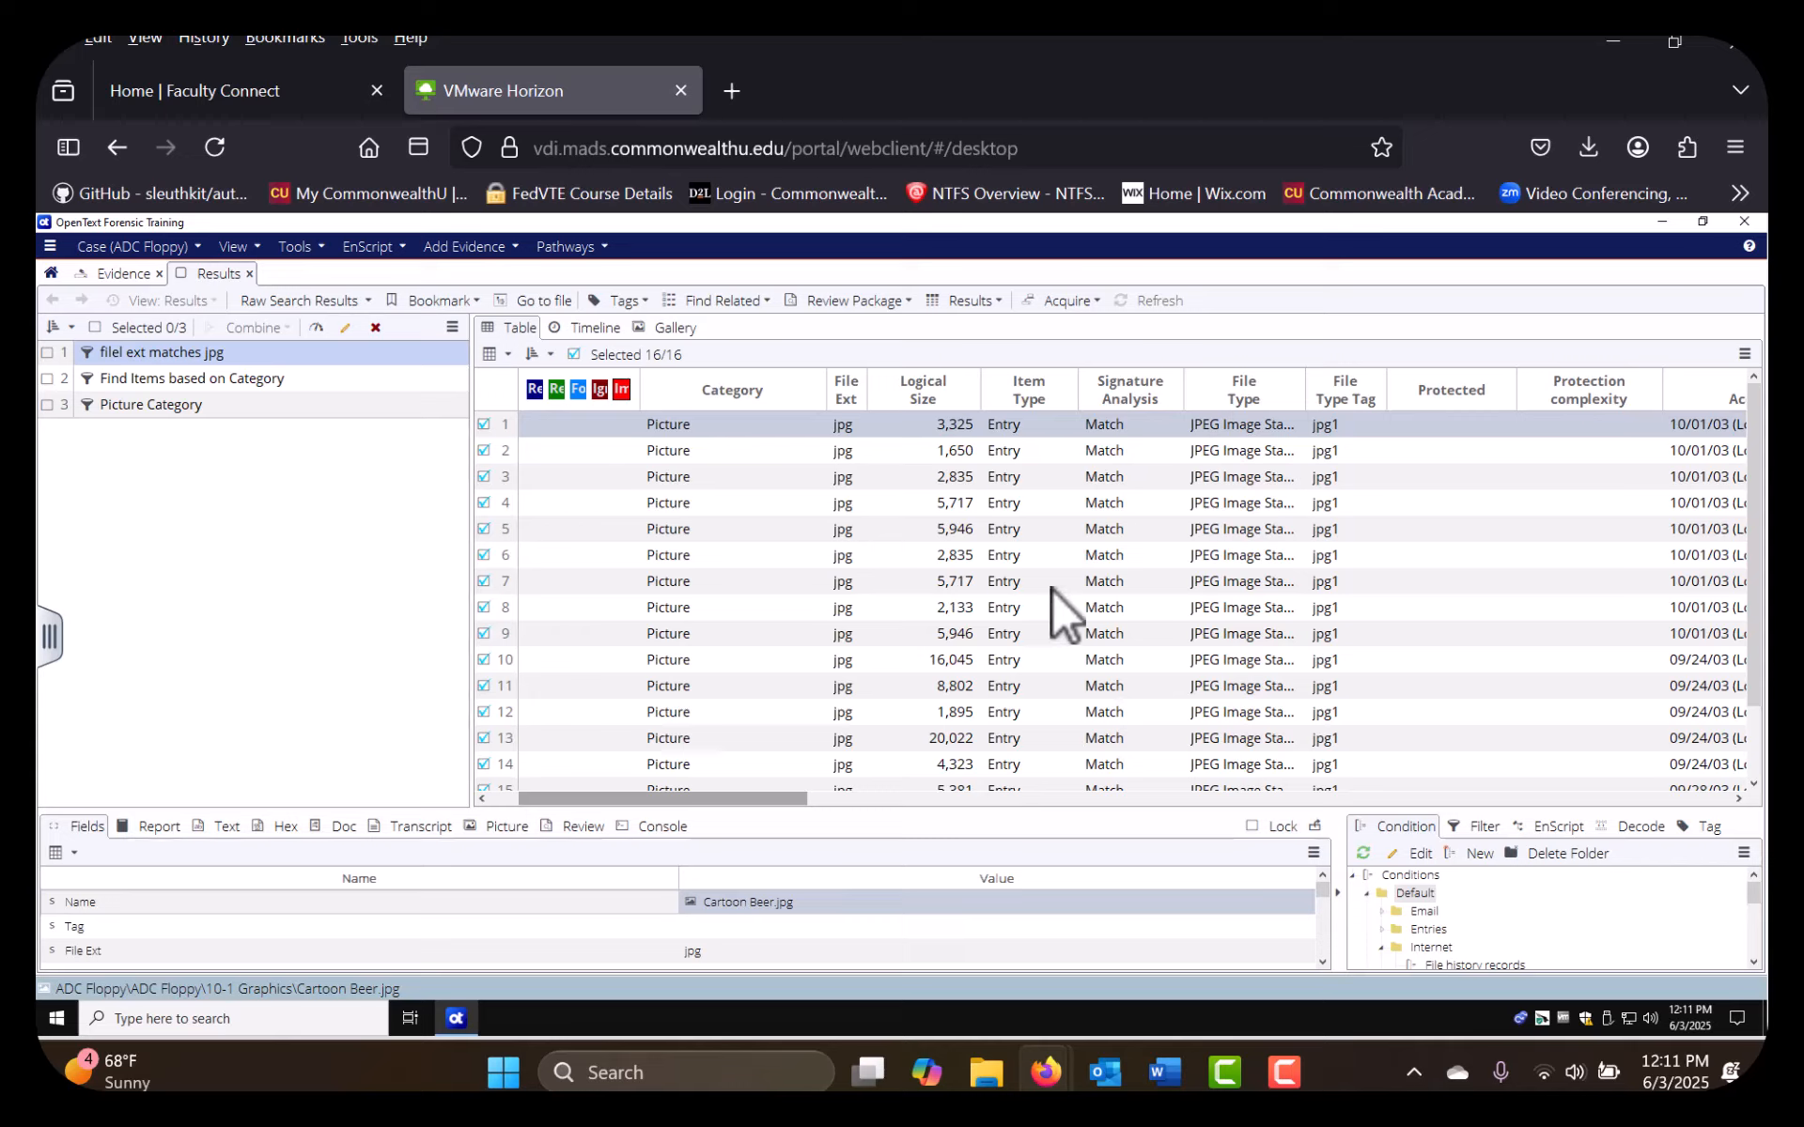
Return to the evidence view and try to create a new condition in the Default folder
scroll(1430, 874, "down", 1)
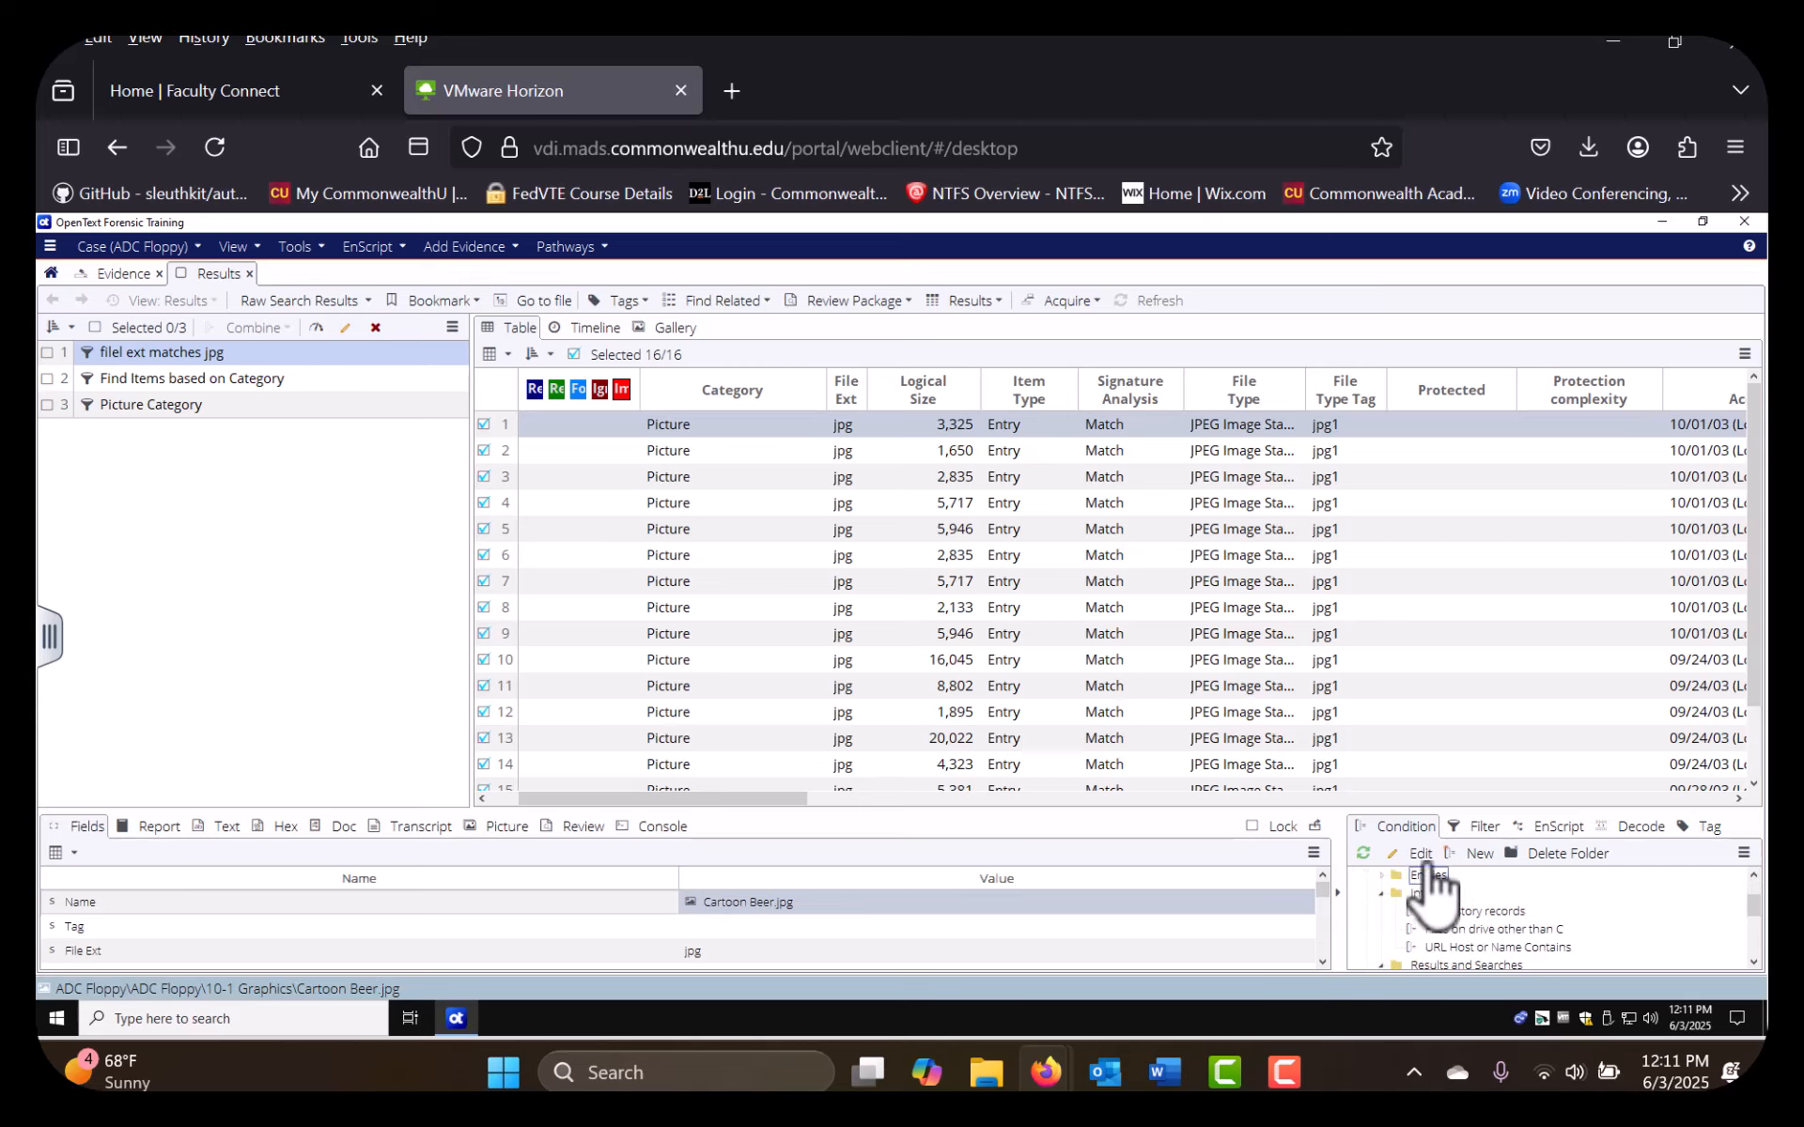
left_click(122, 273)
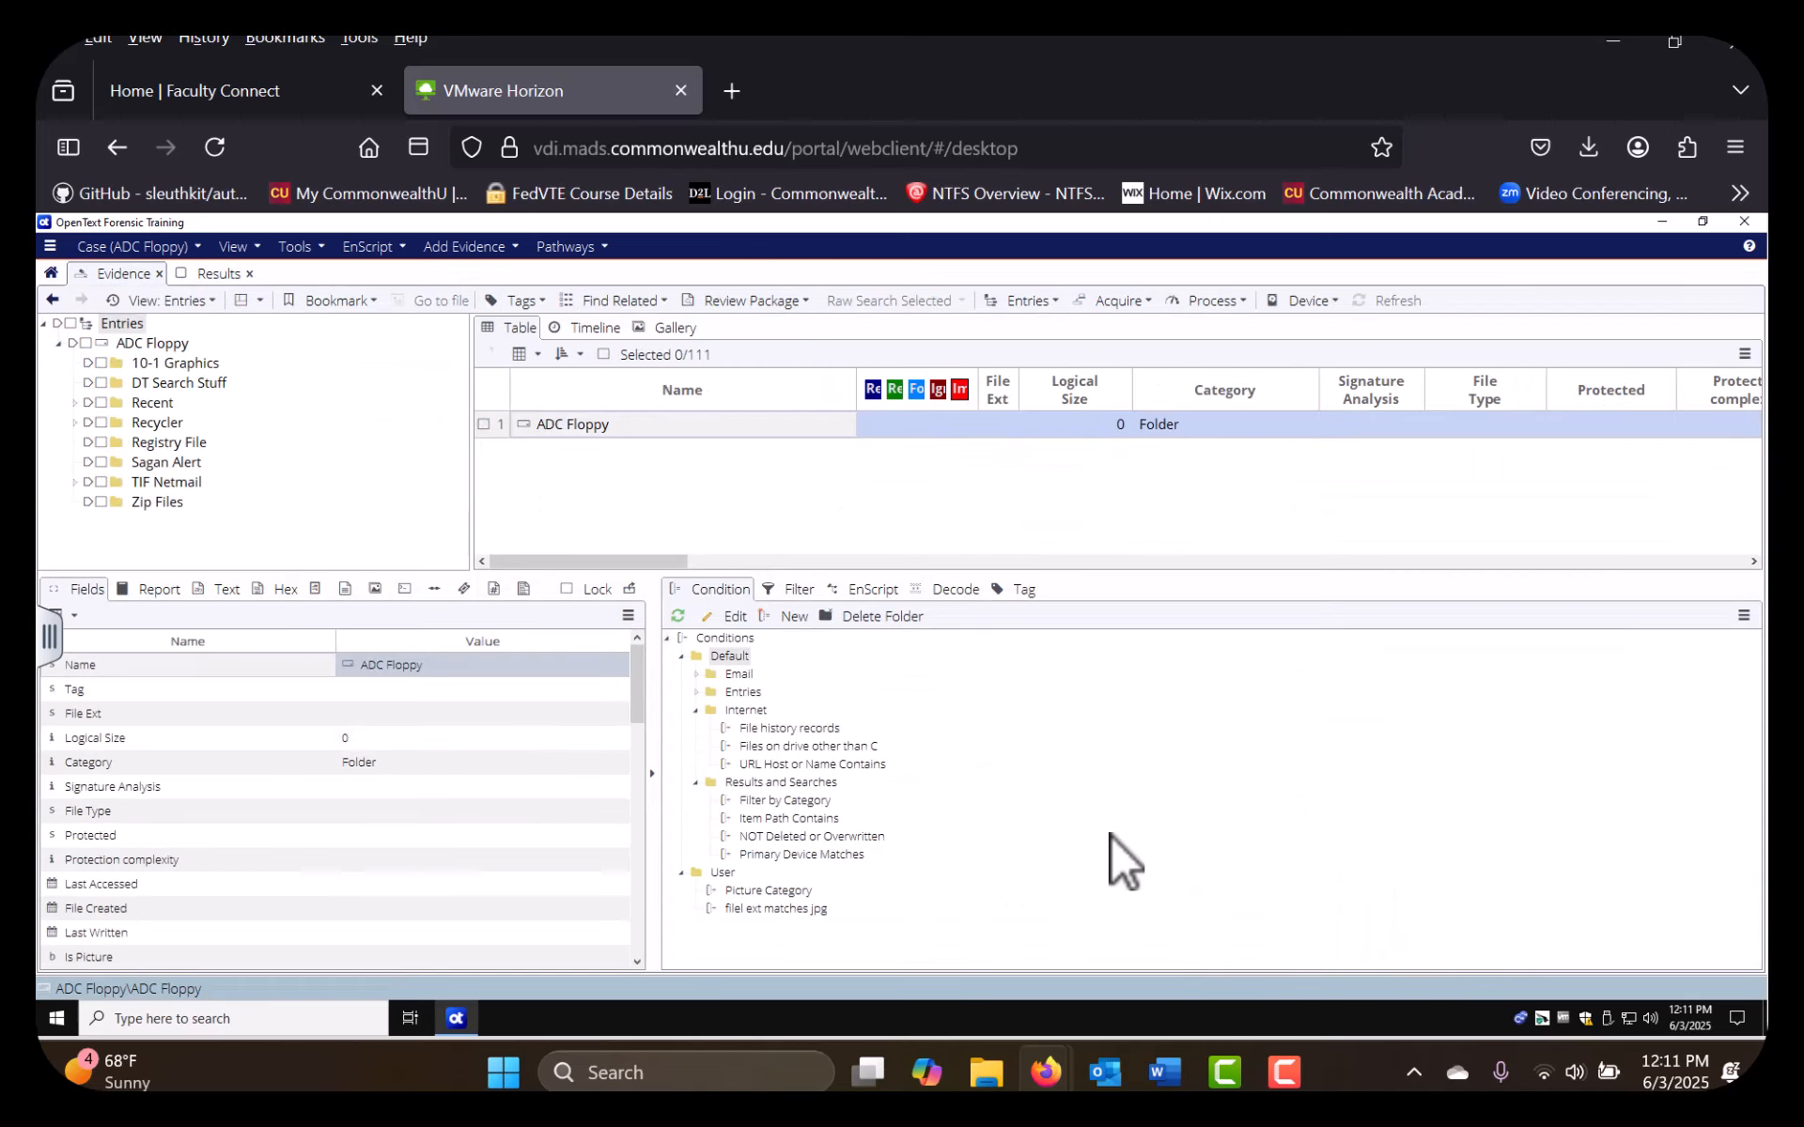
left_click(785, 924)
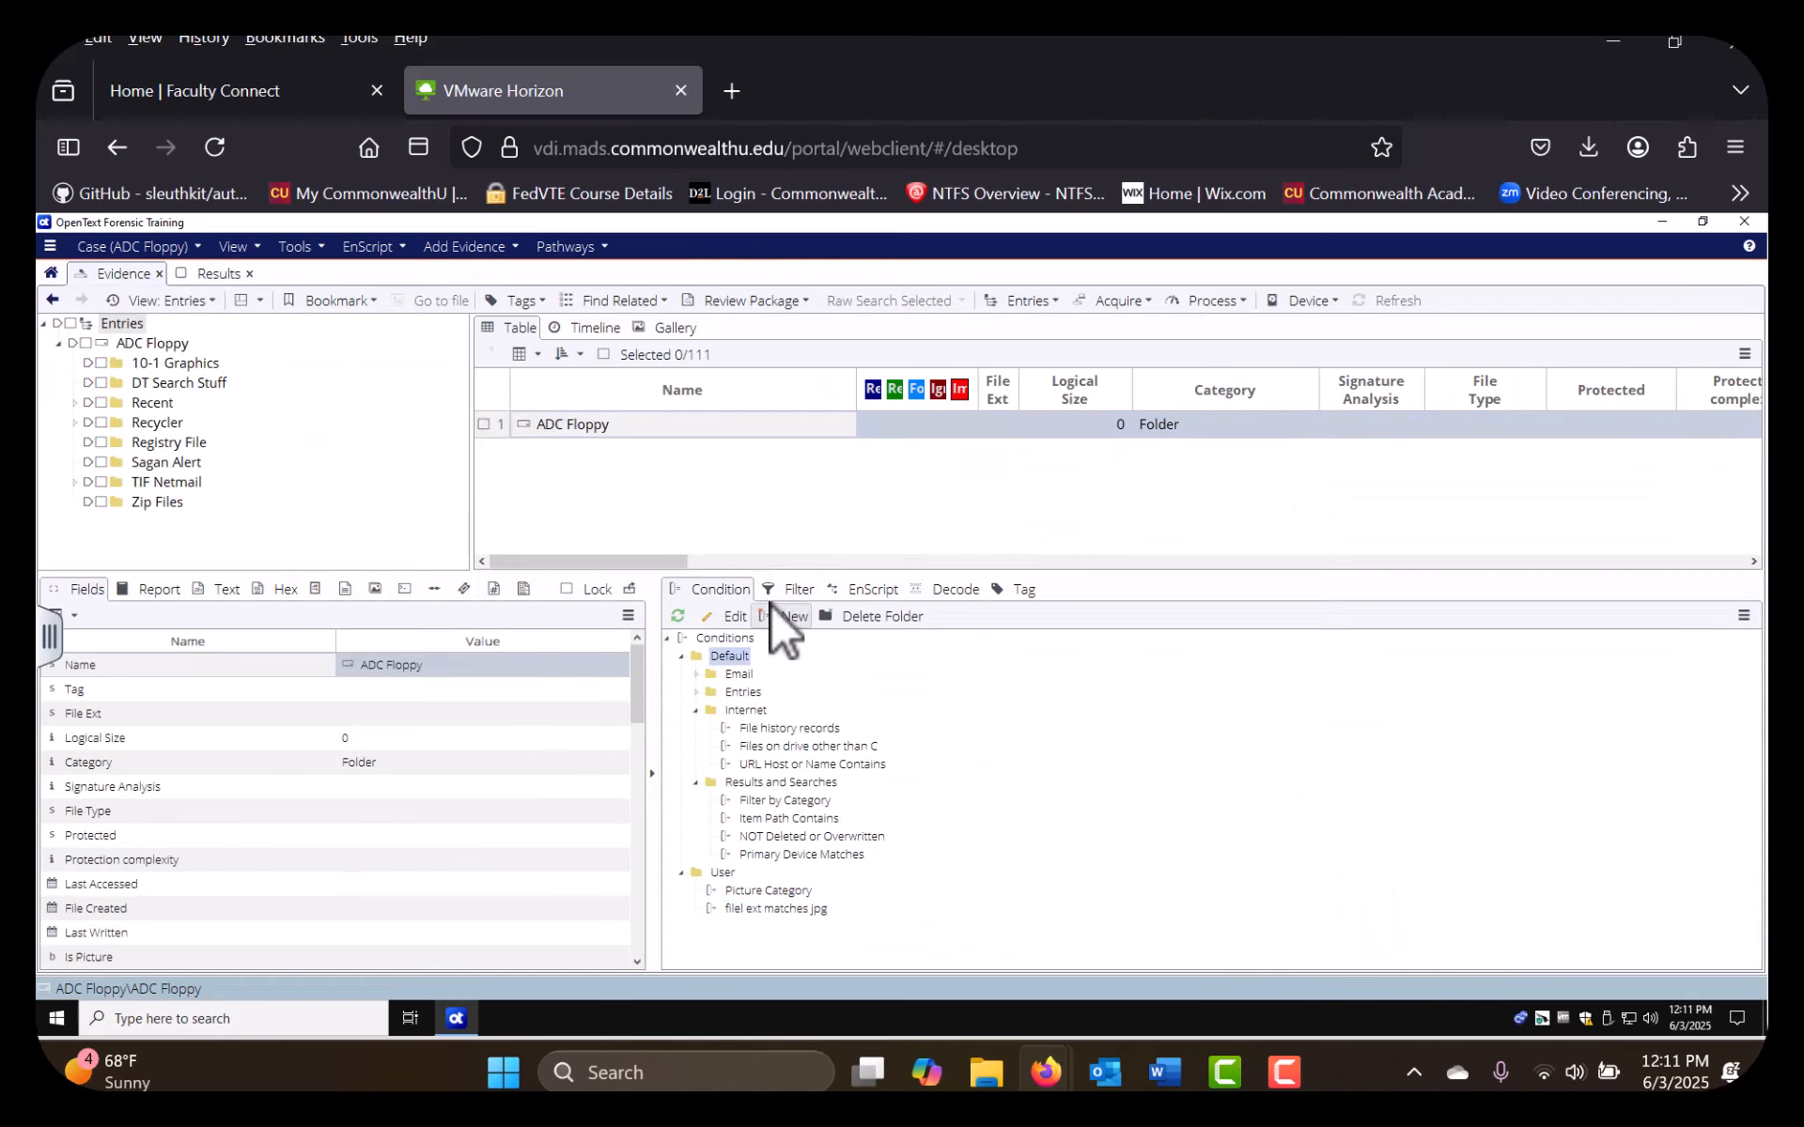
left_click(792, 617)
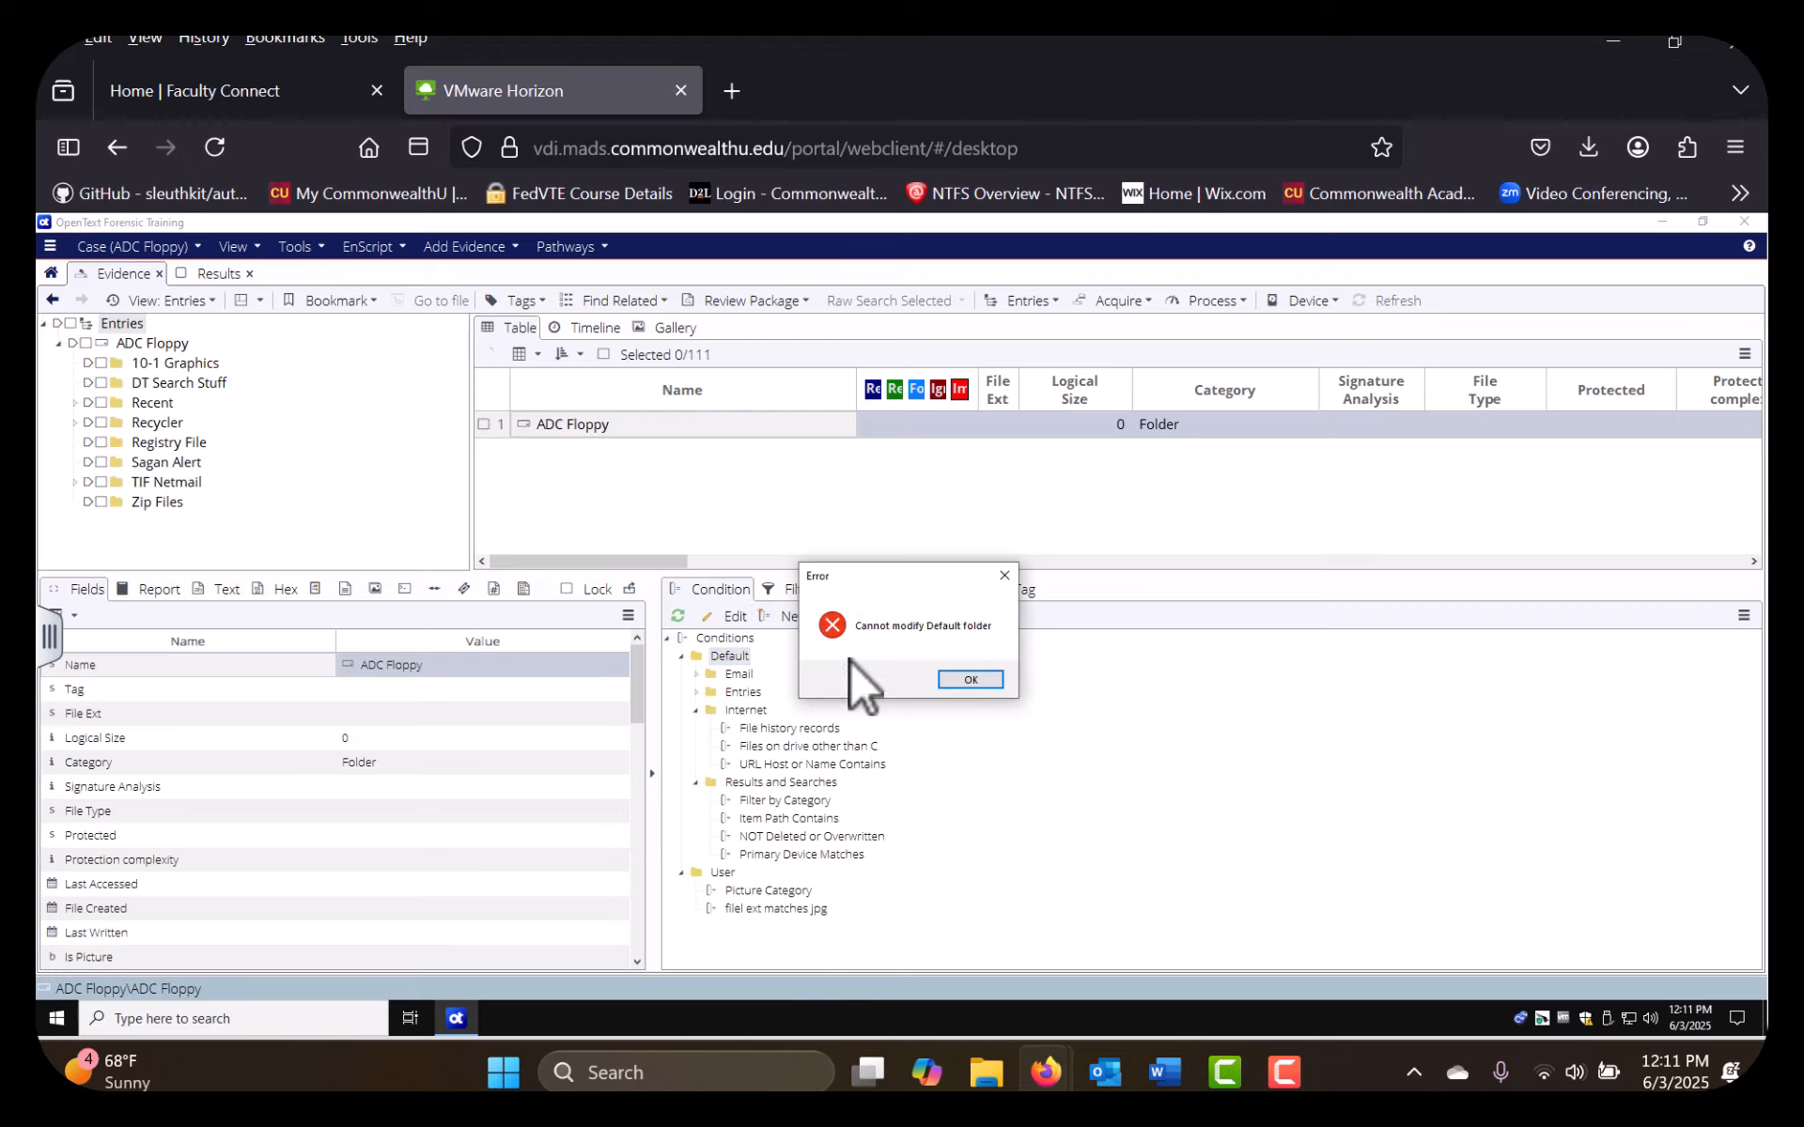
left_click(994, 684)
Create a new condition in the User folder with a term where Signature Analysis matches SIG_BAD
left_click(724, 874)
left_click(802, 611)
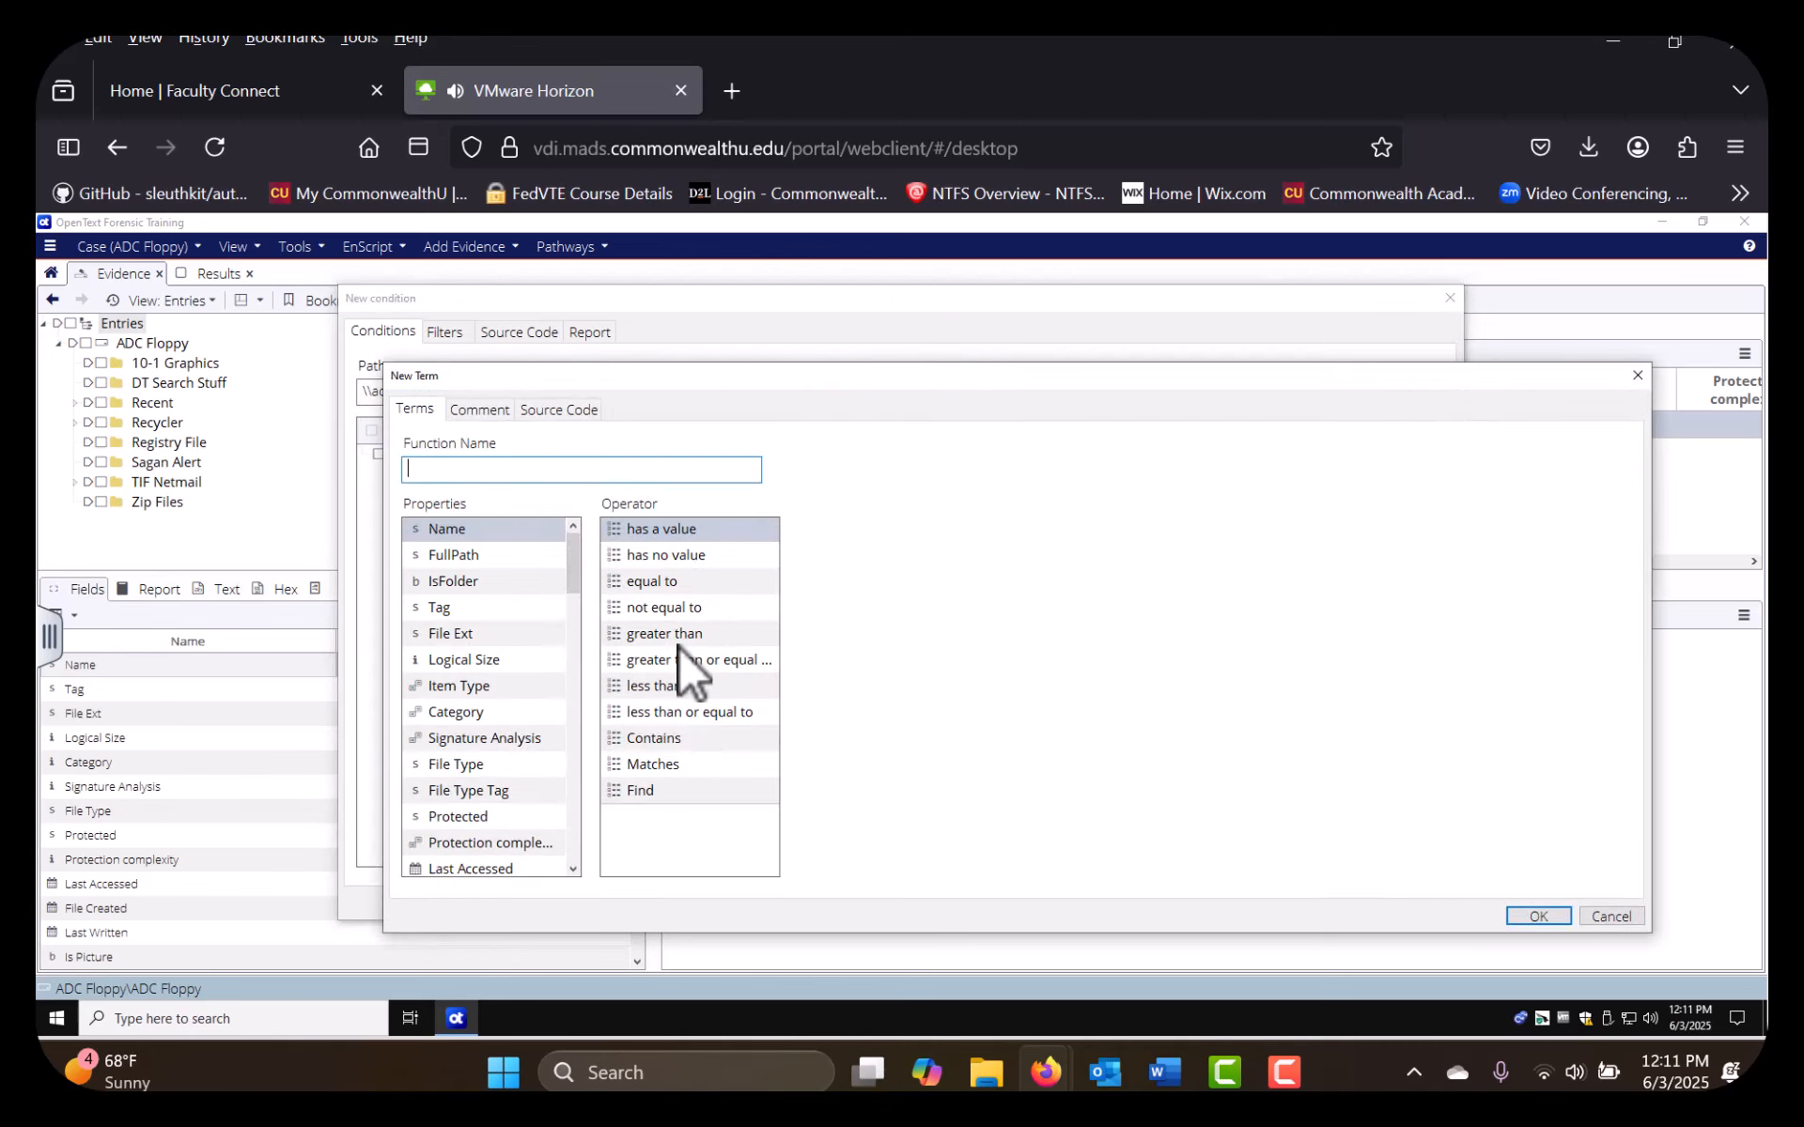
left_click(515, 736)
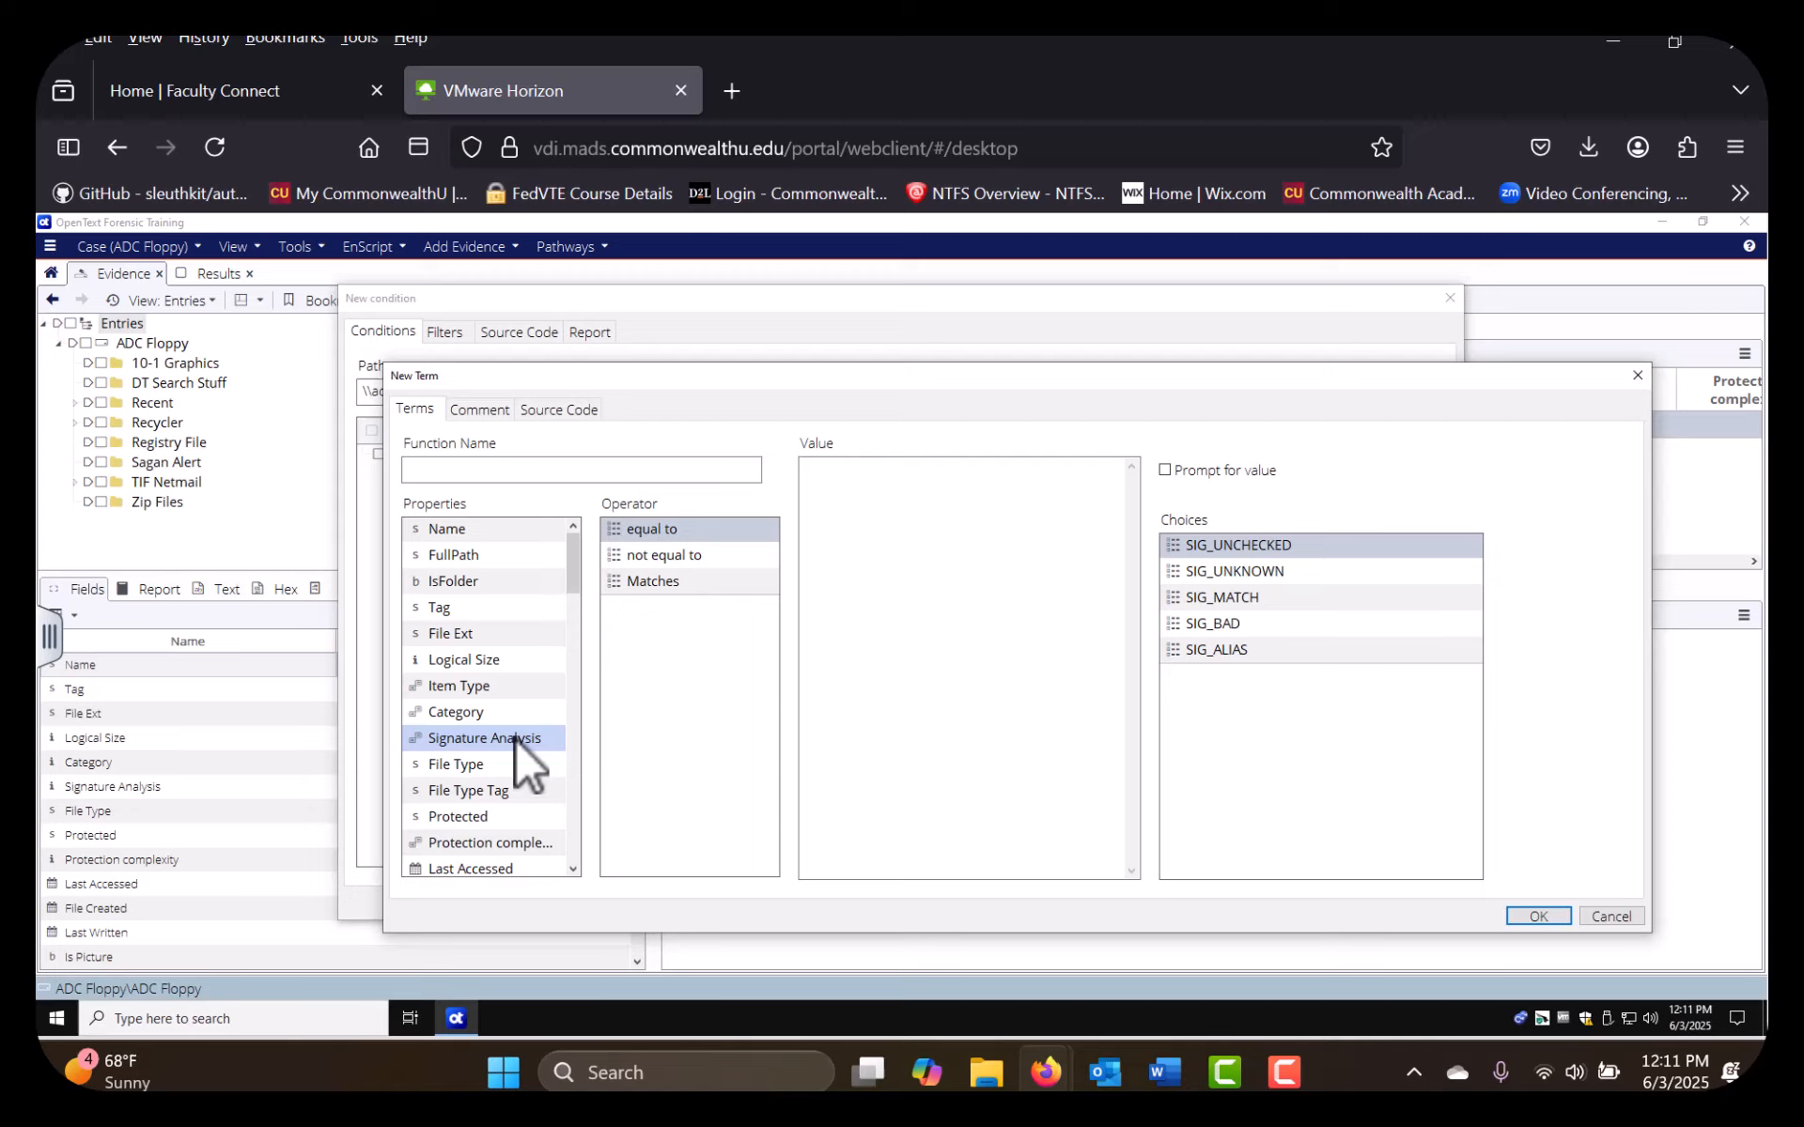
left_click(654, 582)
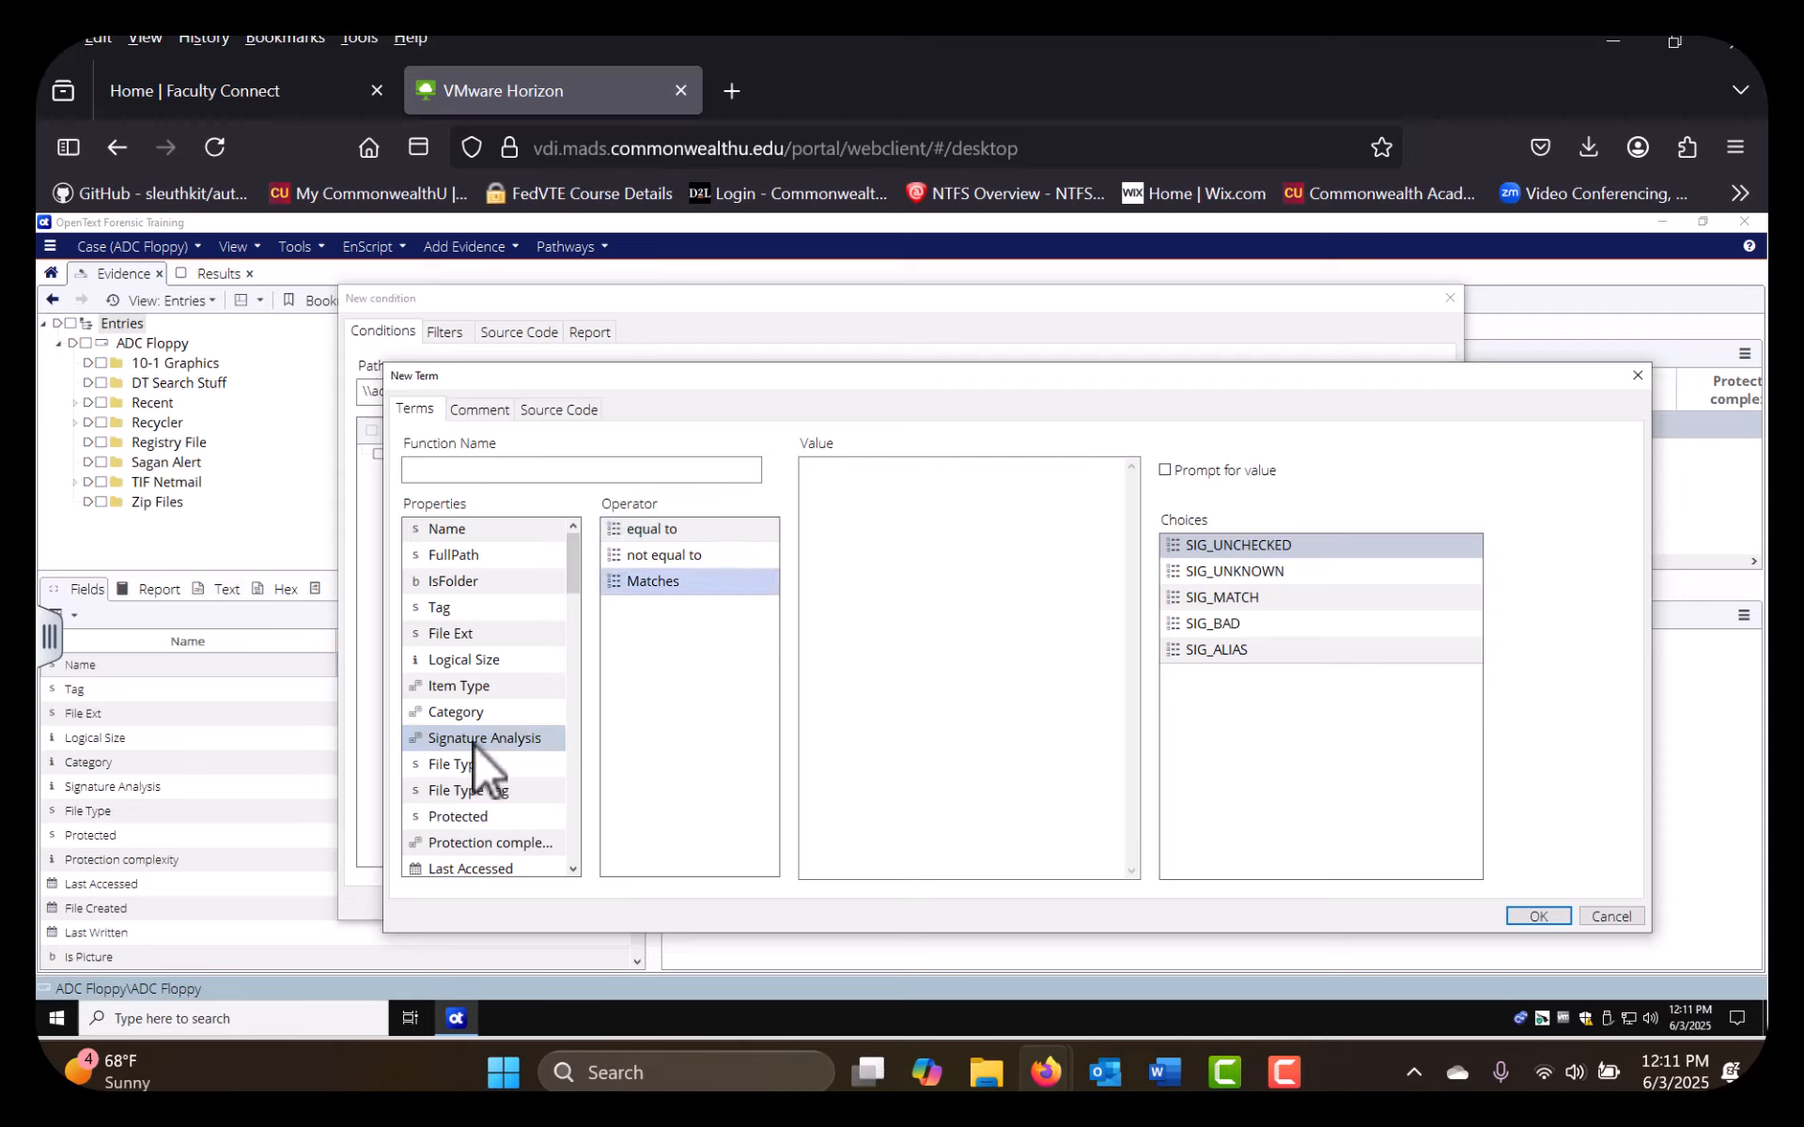
left_click(1206, 620)
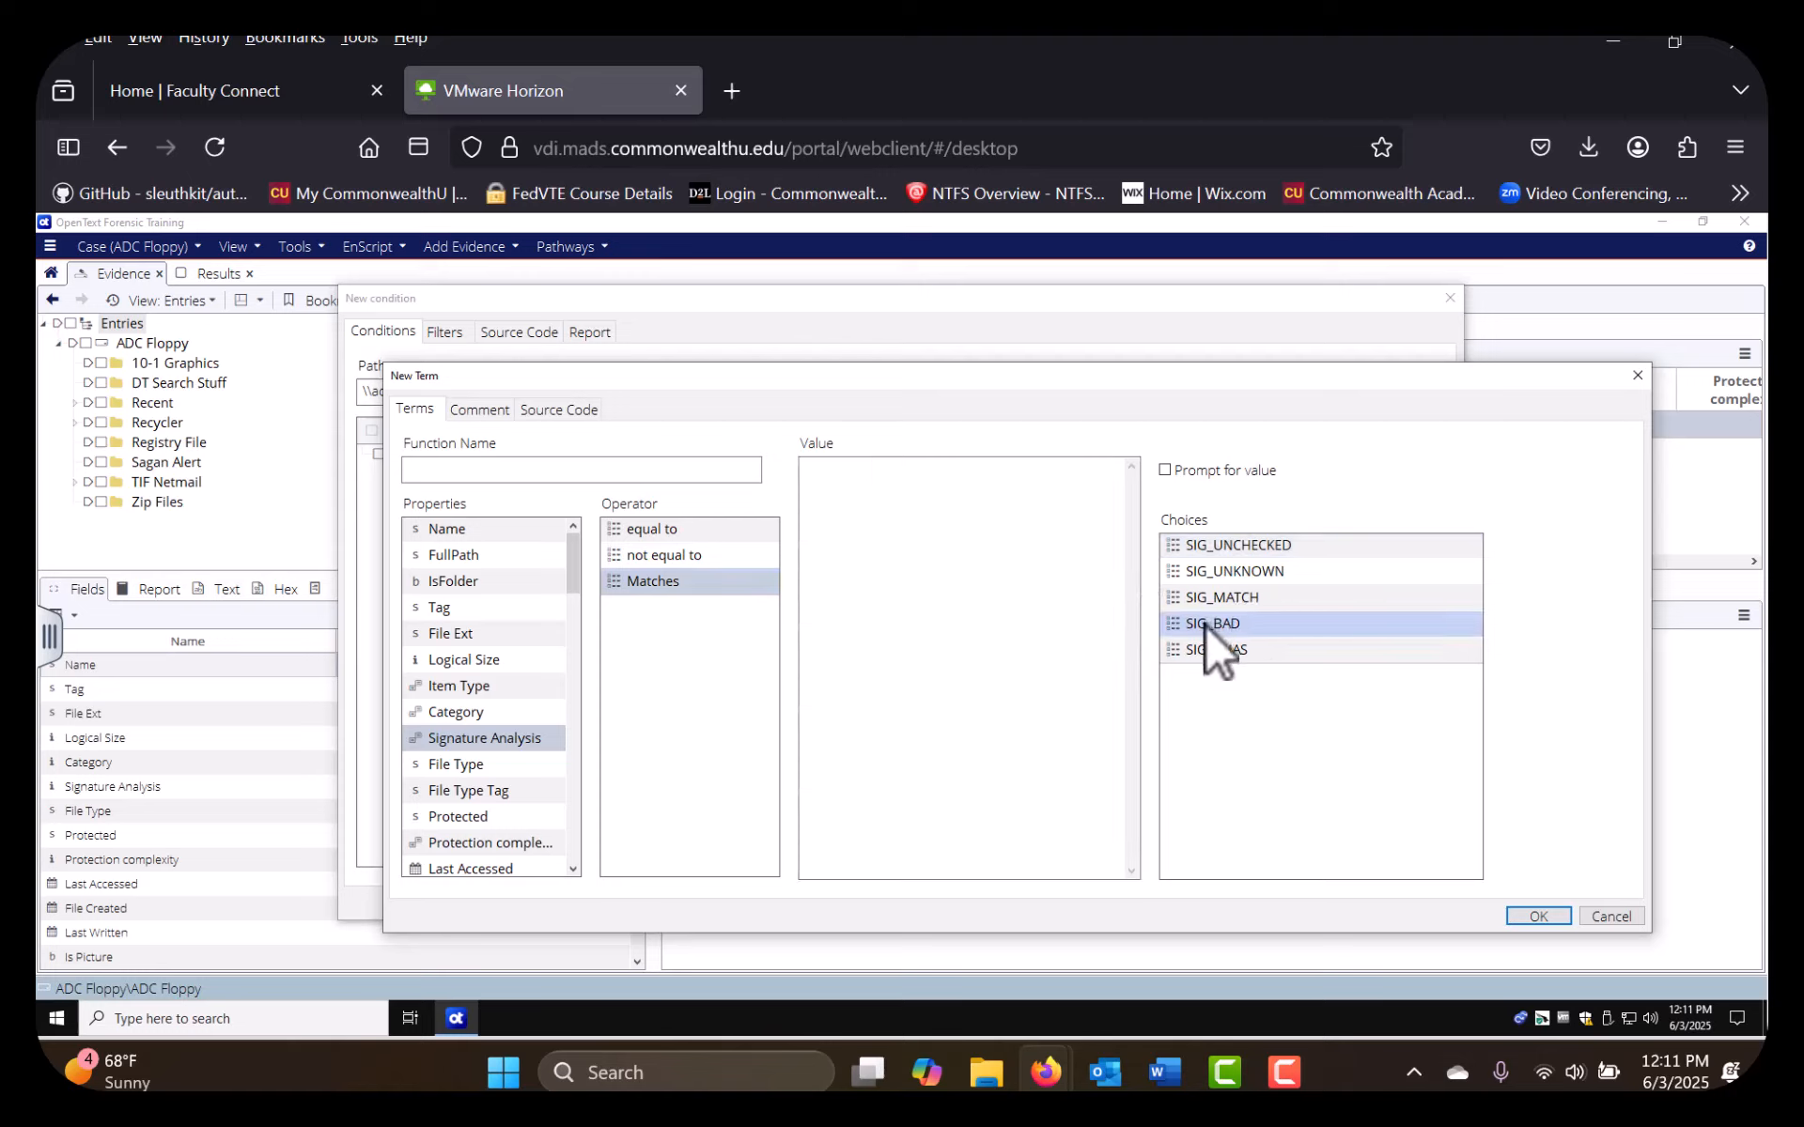
double_click(1205, 624)
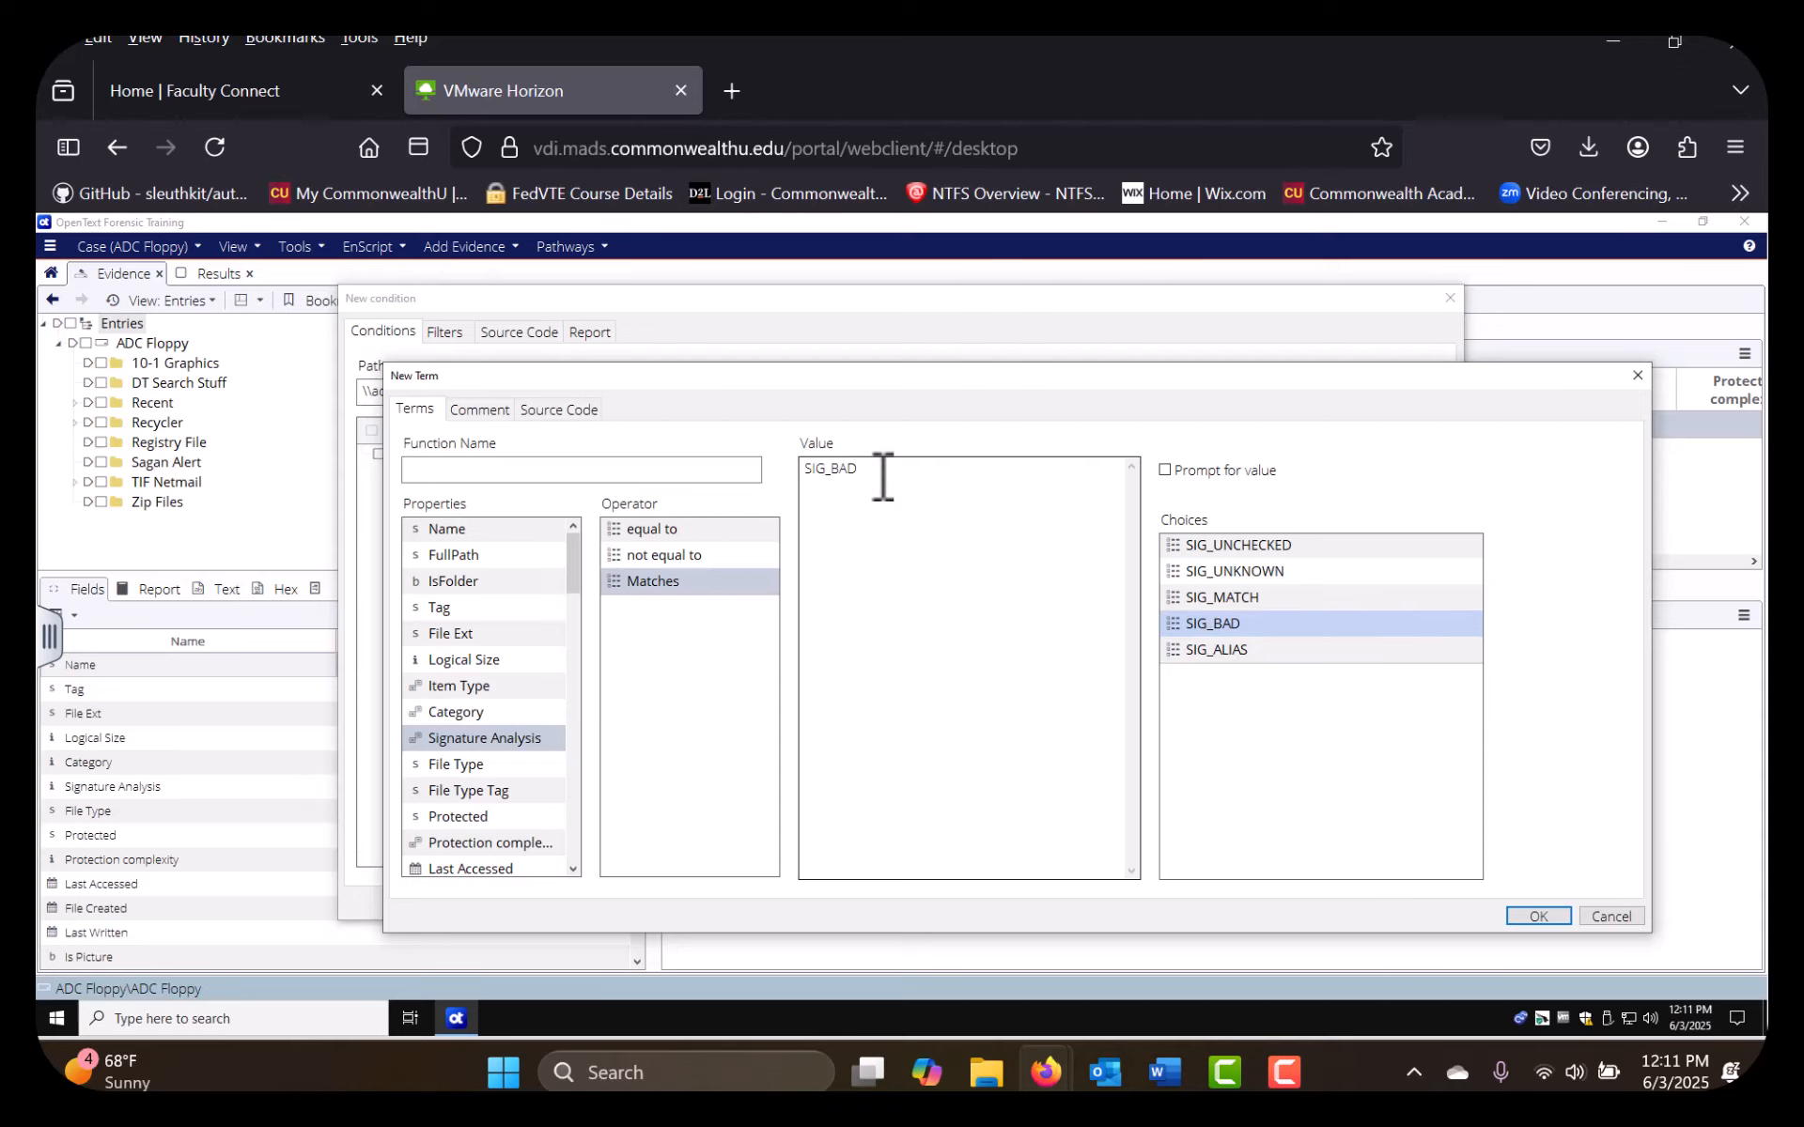
left_click_drag(881, 477, 799, 476)
left_click(1027, 638)
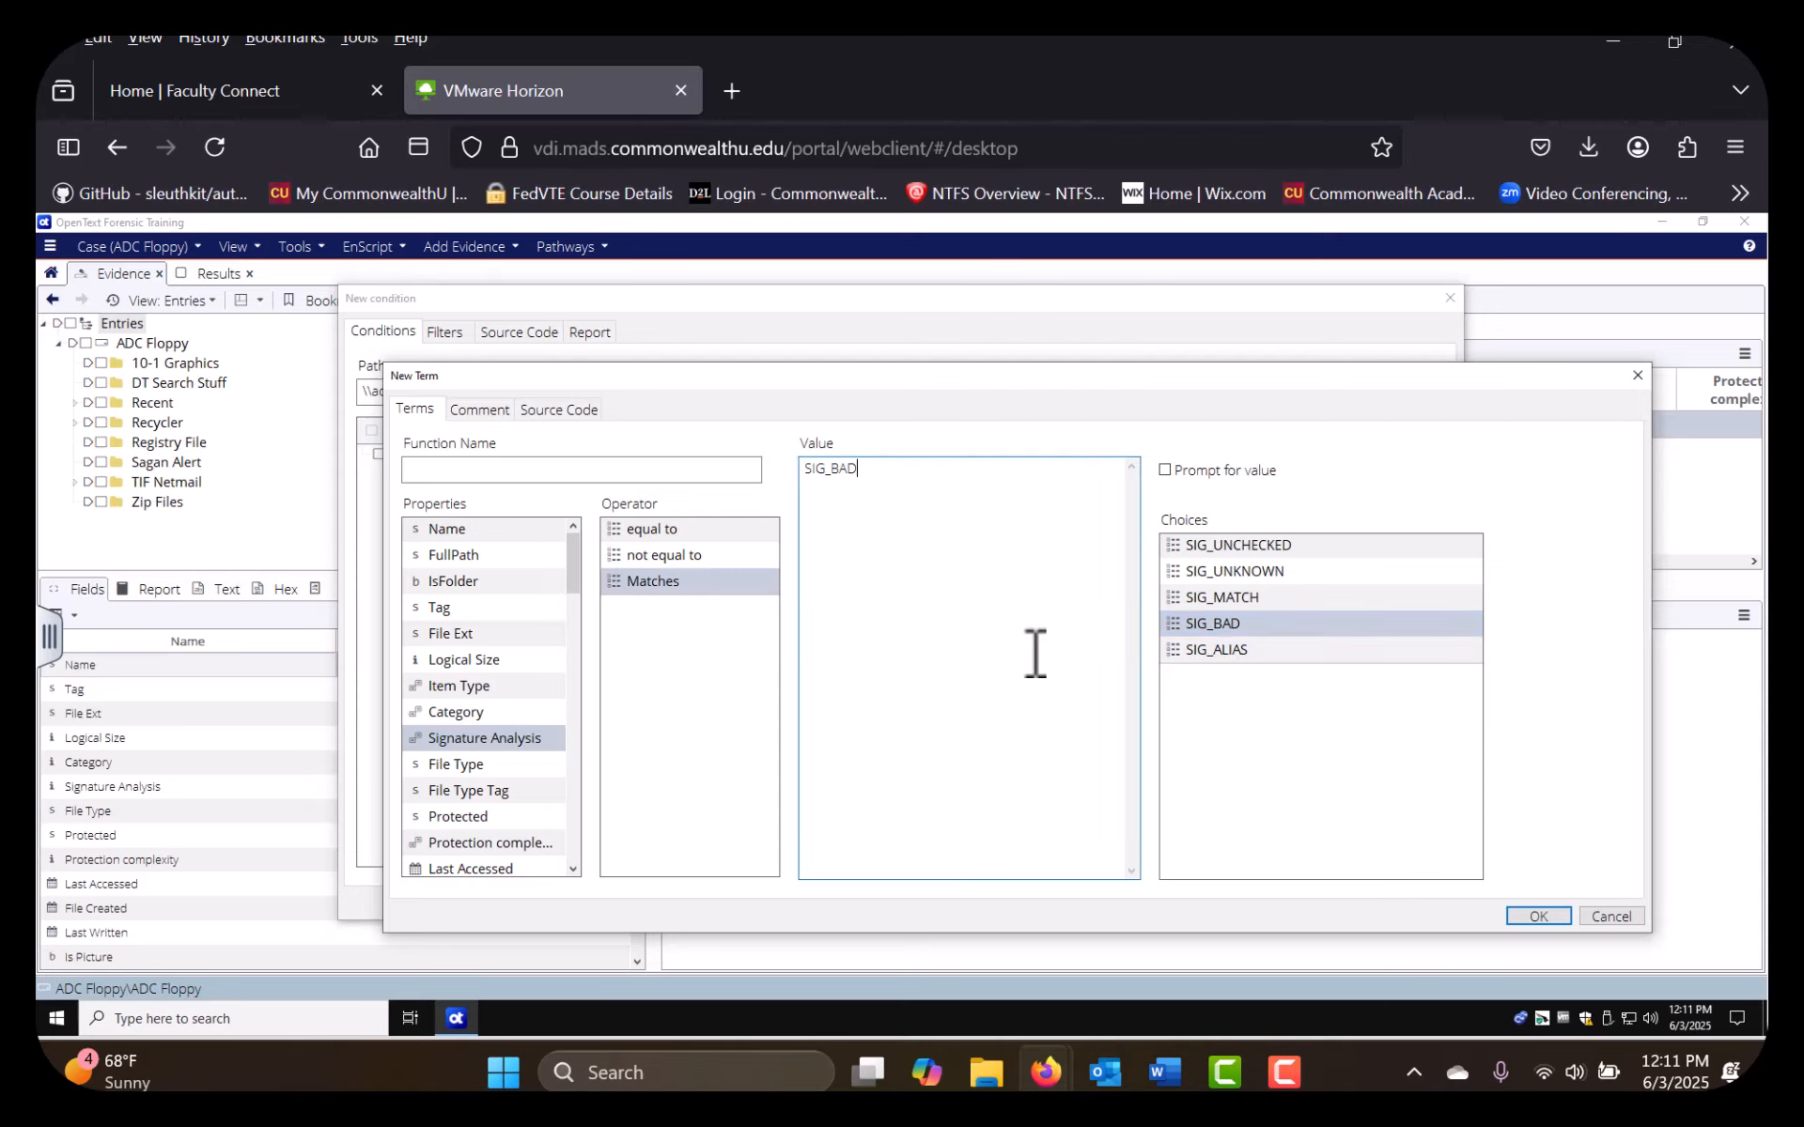
left_click(1524, 916)
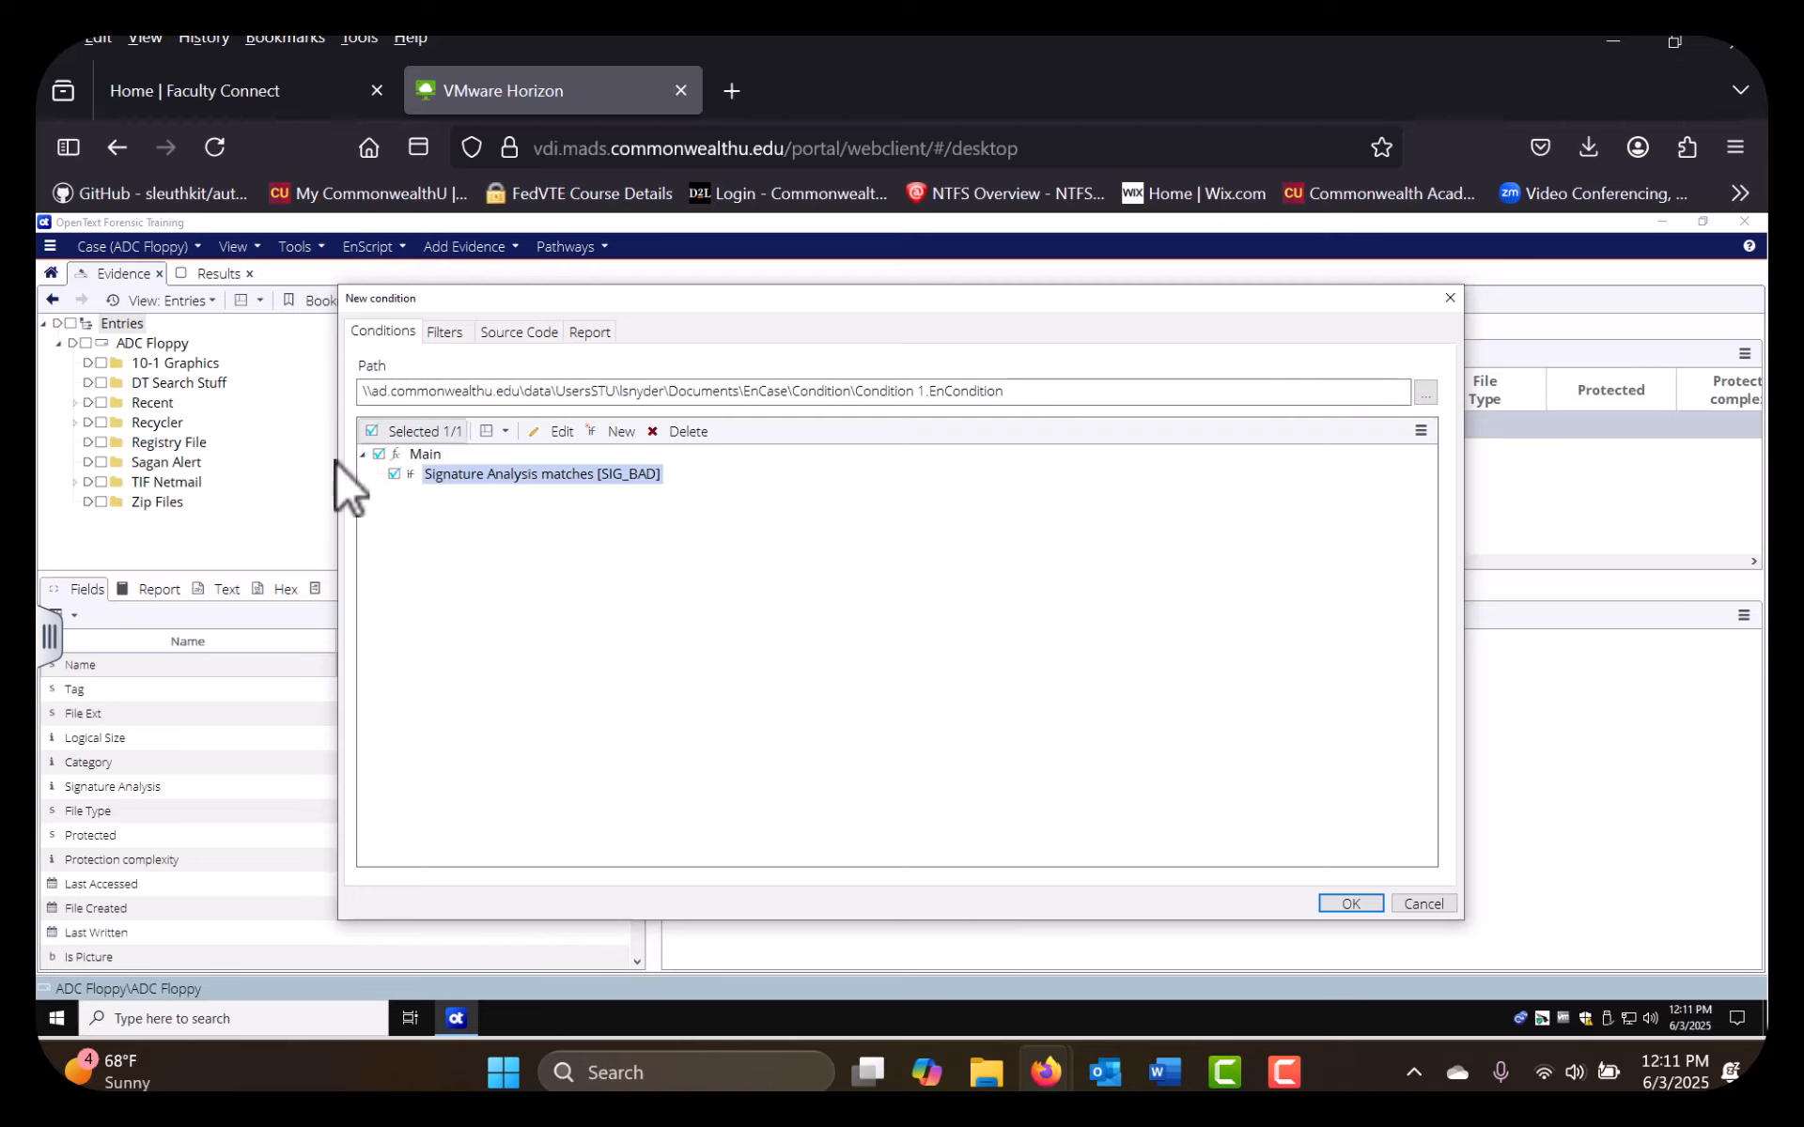
Replace the default condition name in the file path with file signature matches BAD and save the condition
left_click_drag(926, 391, 865, 390)
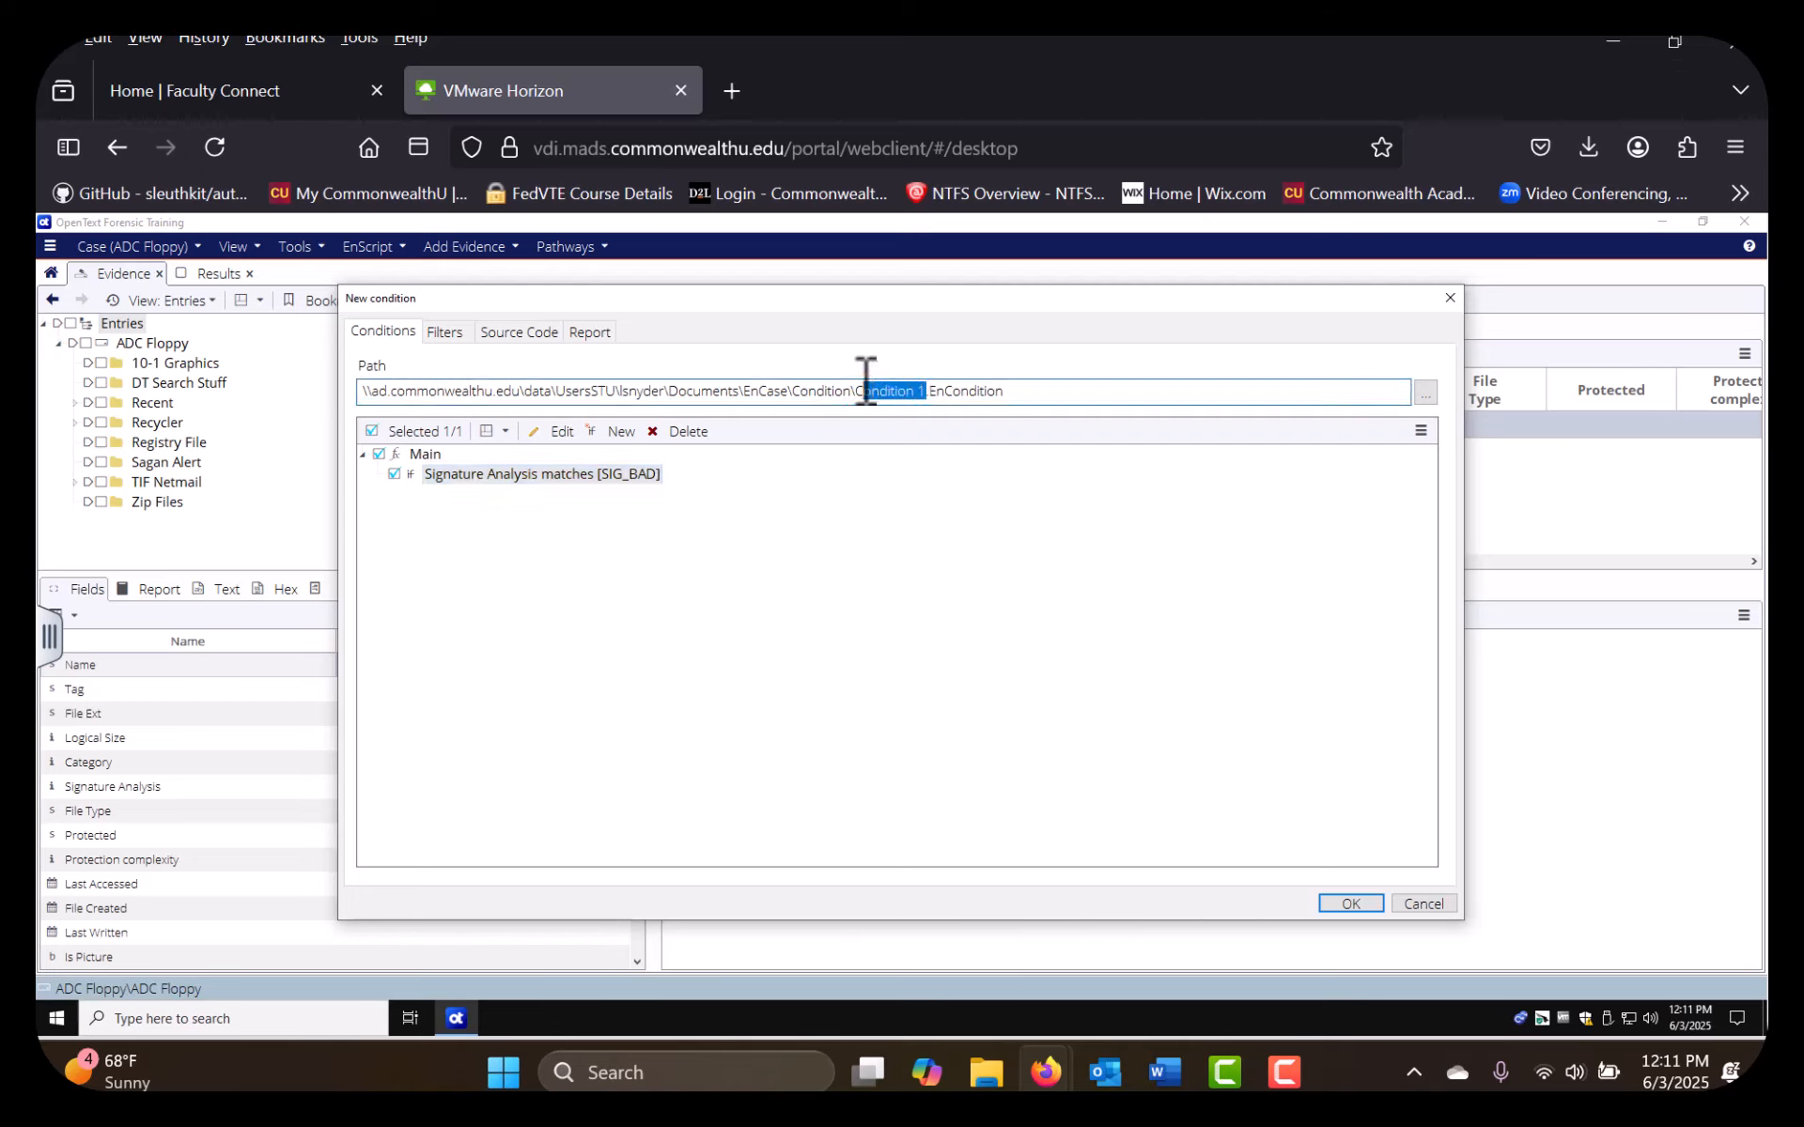
type("fiel")
key("BackSpace")
key("BackSpace")
key("BackSpace")
type("le signature matches BAD")
key("Return")
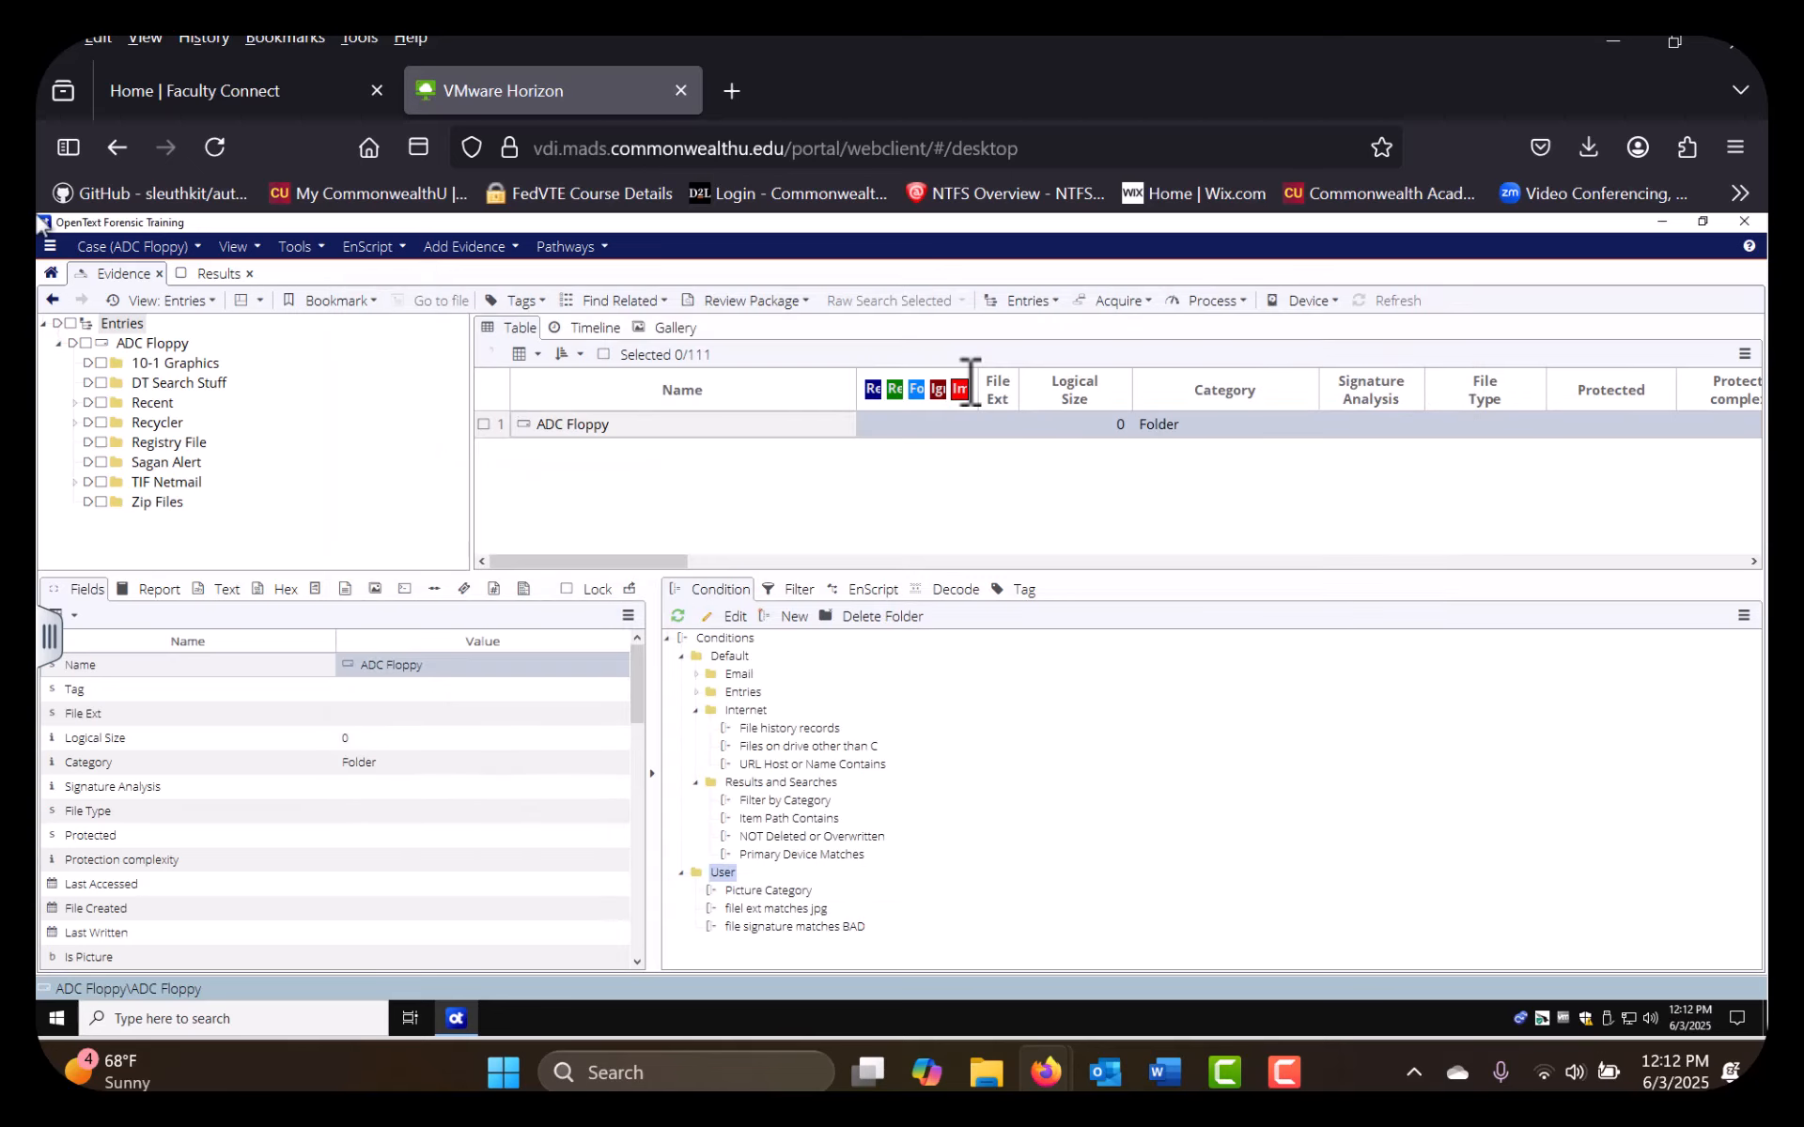
Run the file signature matches BAD condition on the current device
double_click(754, 927)
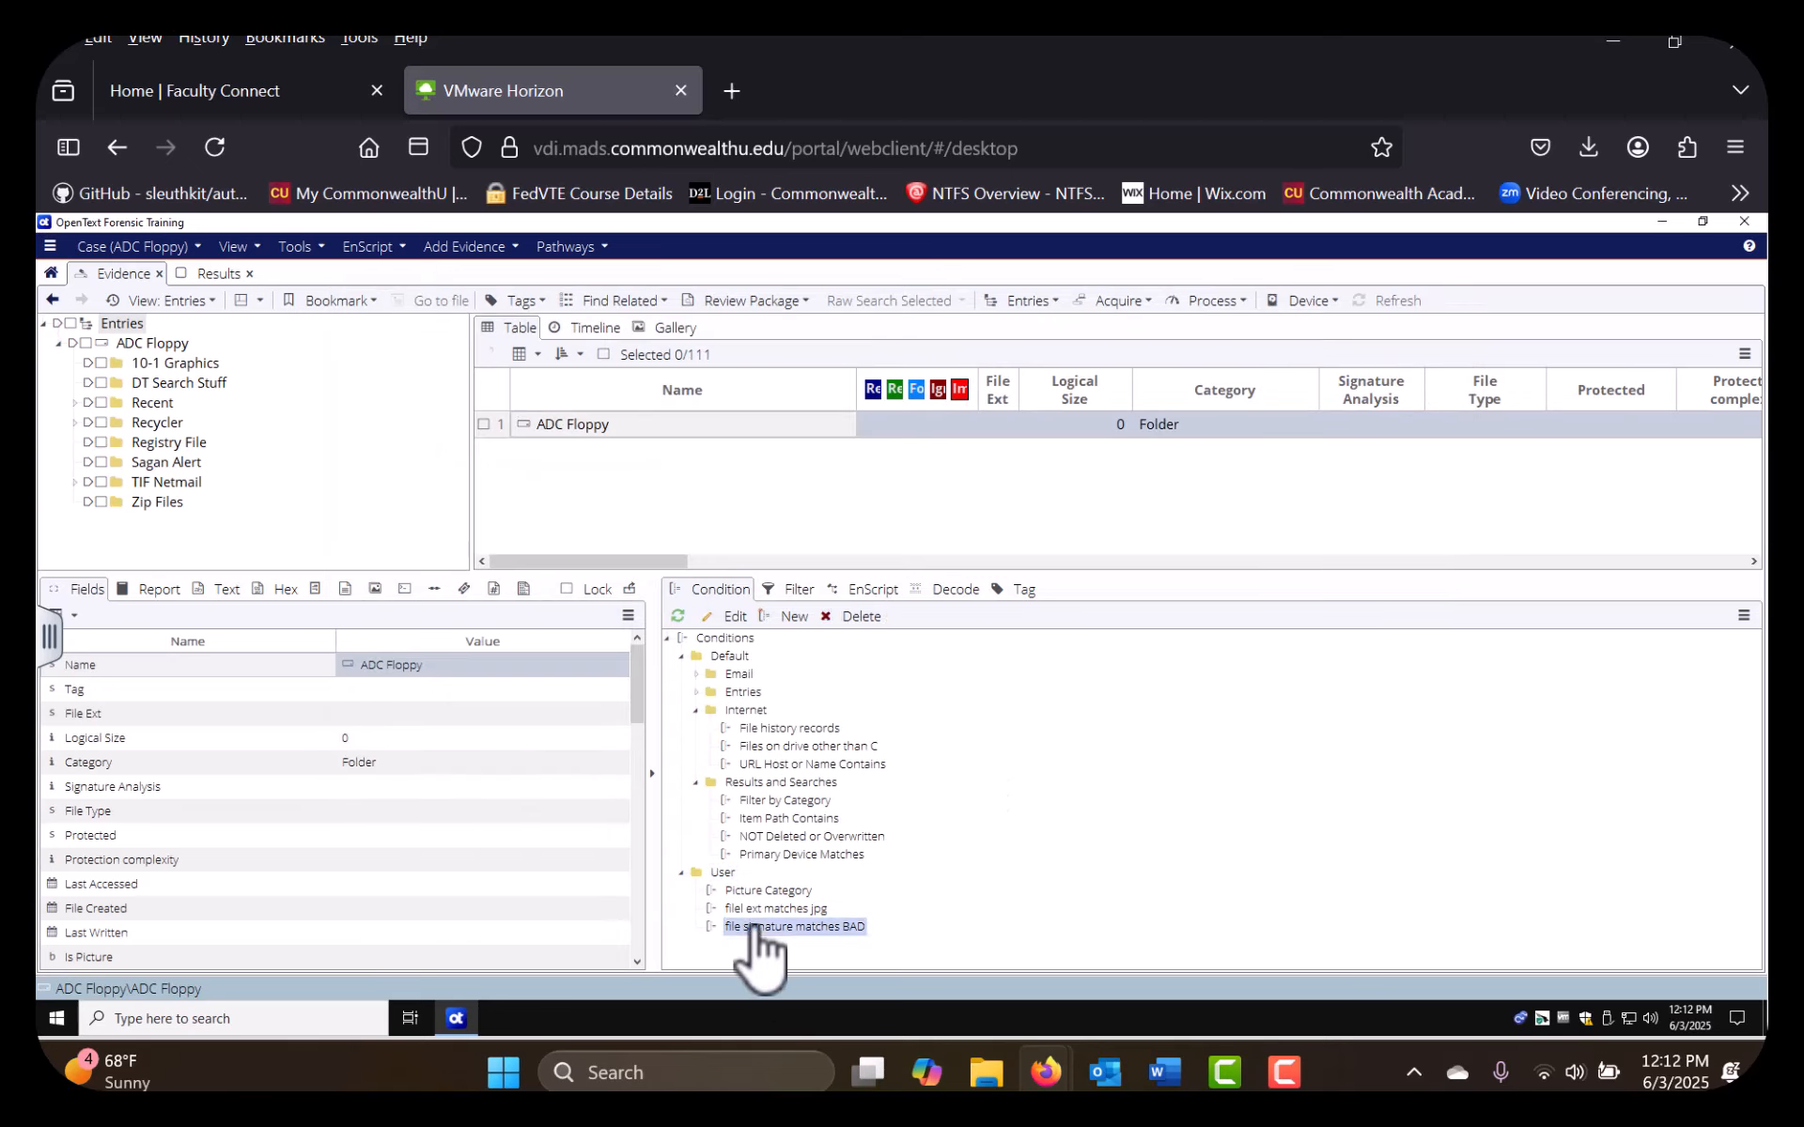
left_click(792, 590)
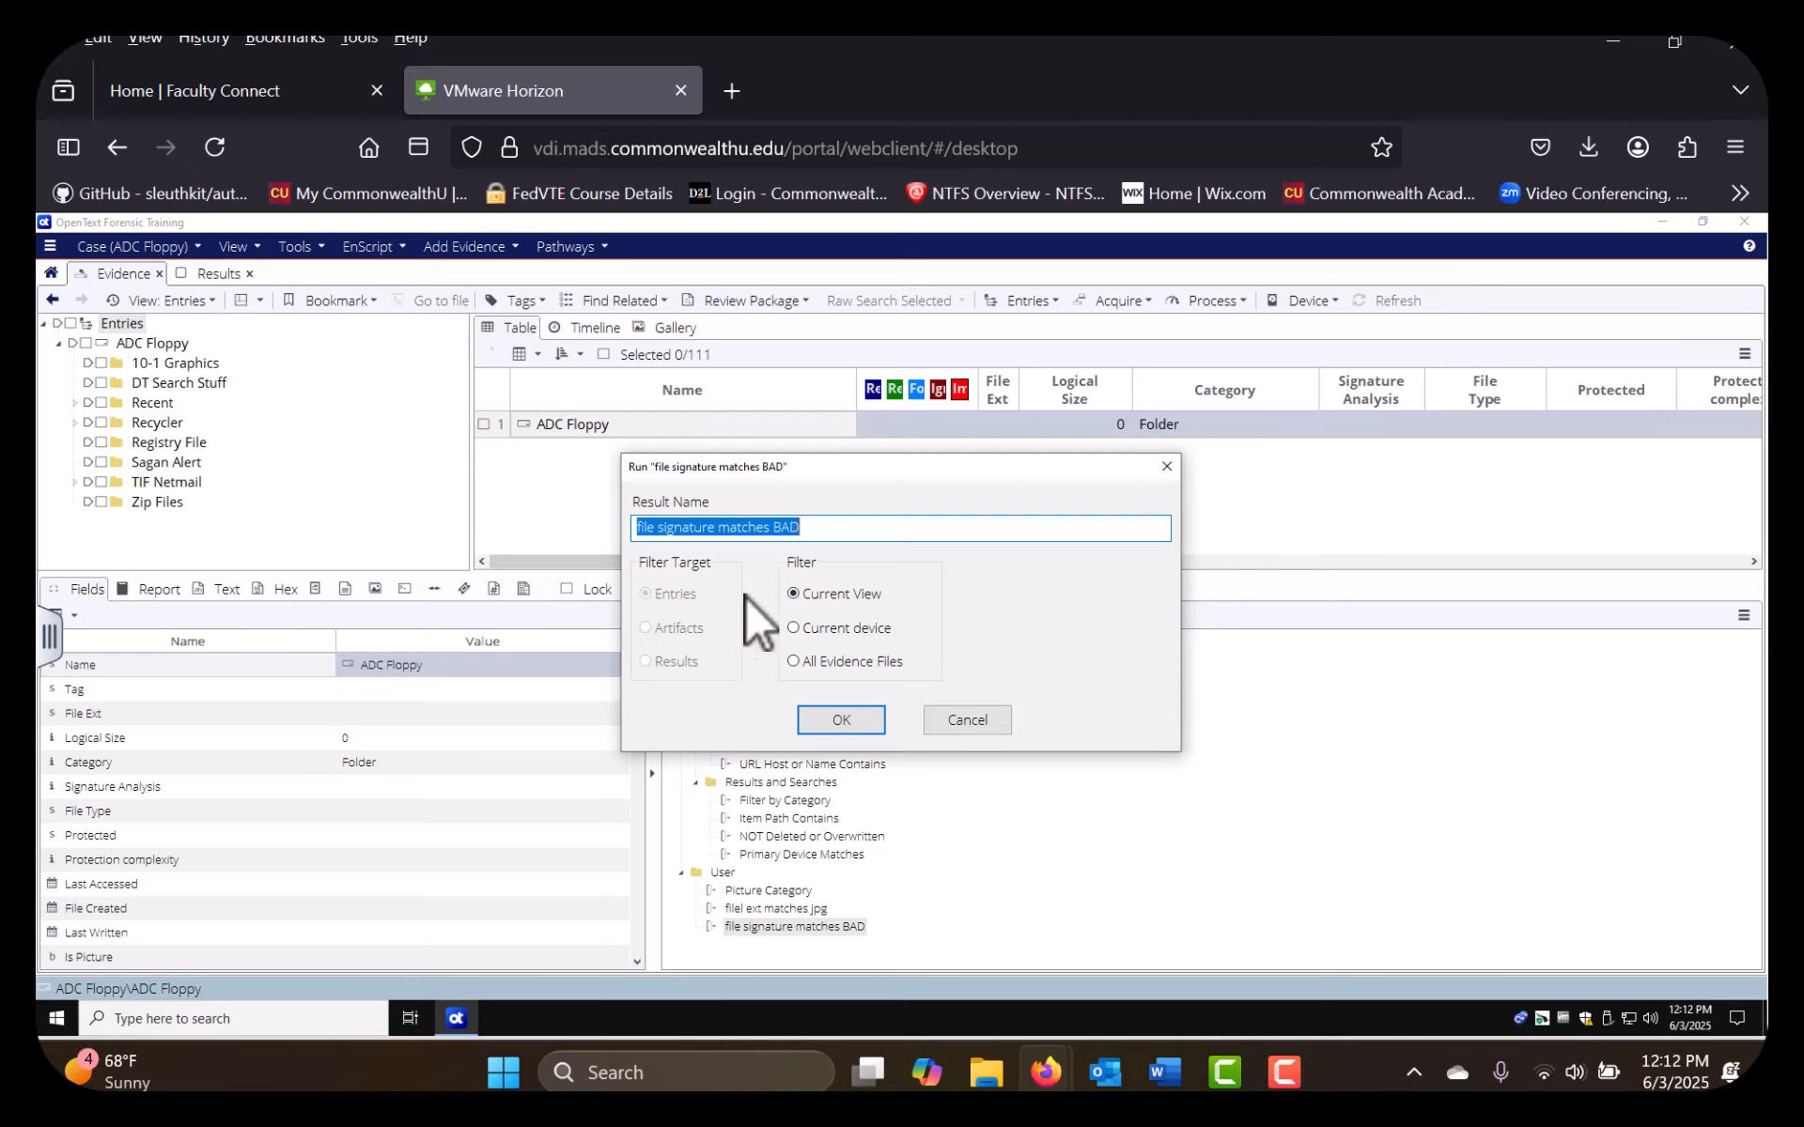
left_click(809, 627)
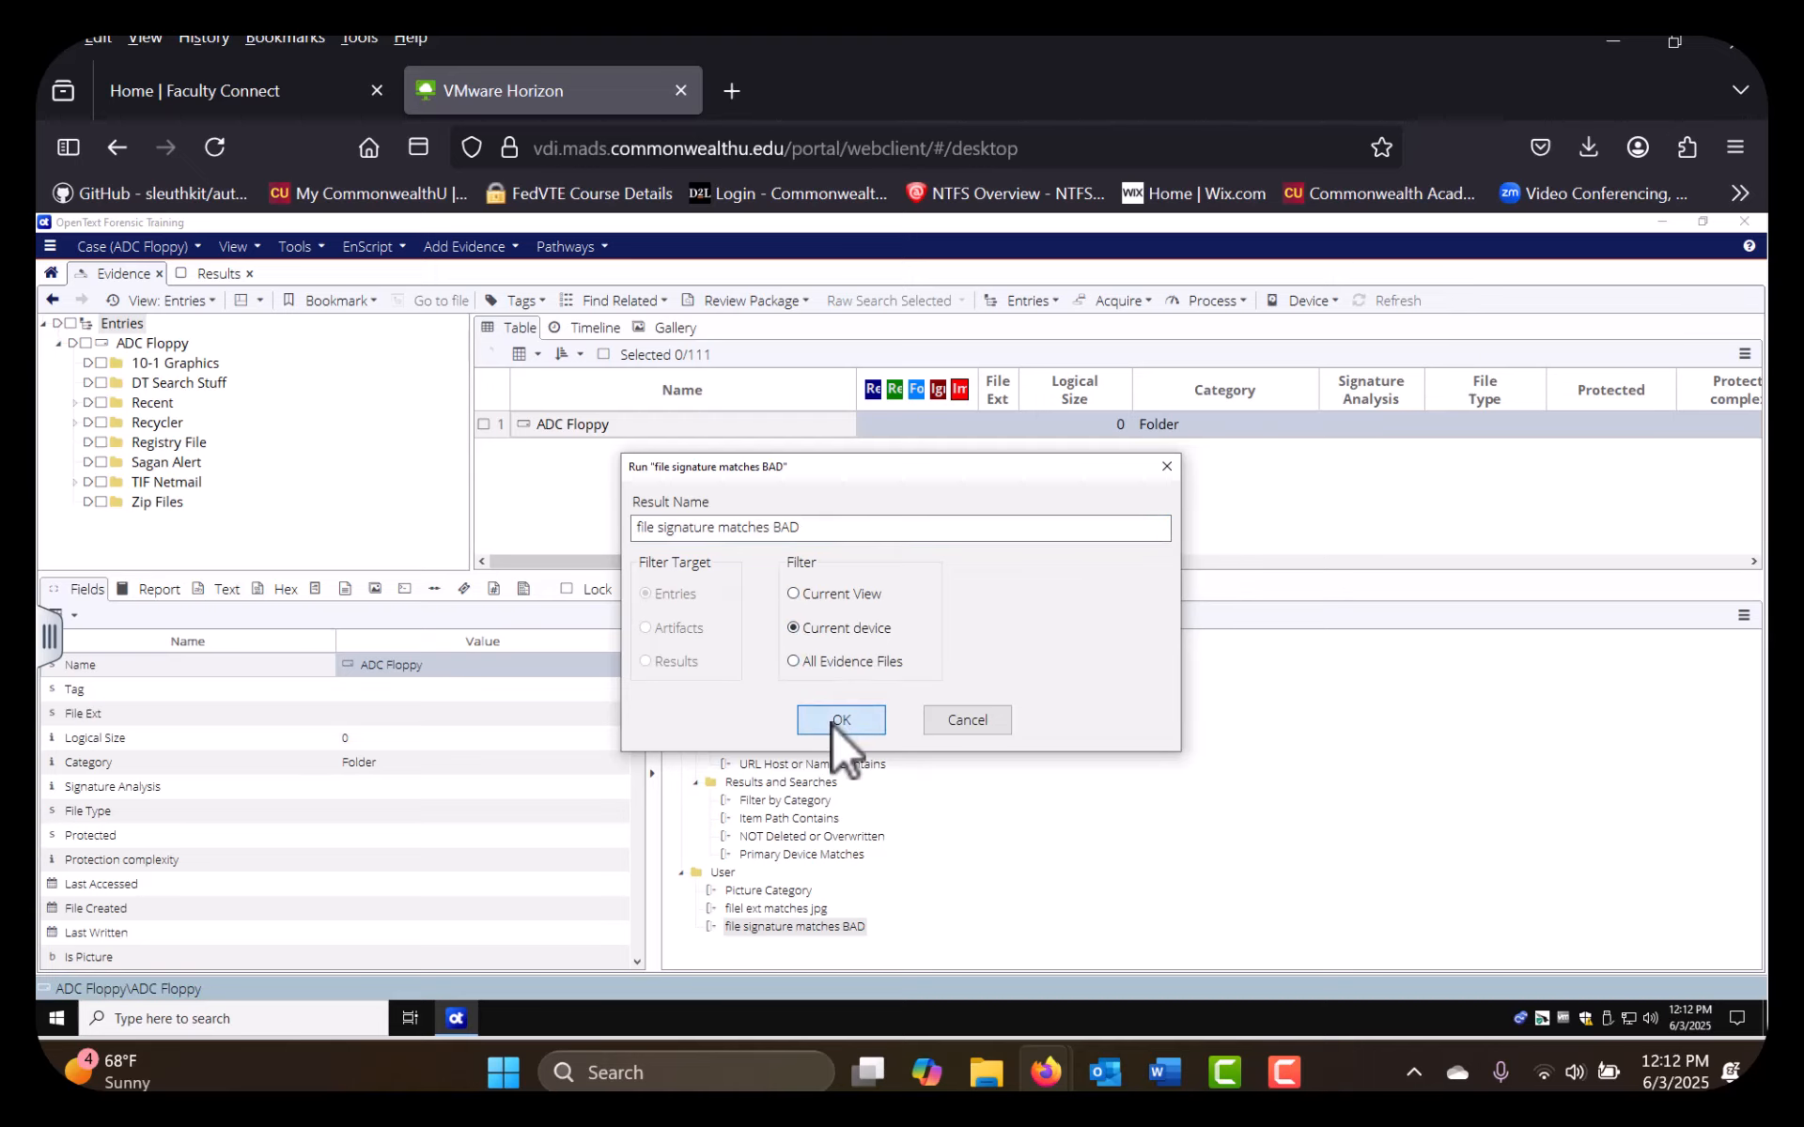
left_click(836, 721)
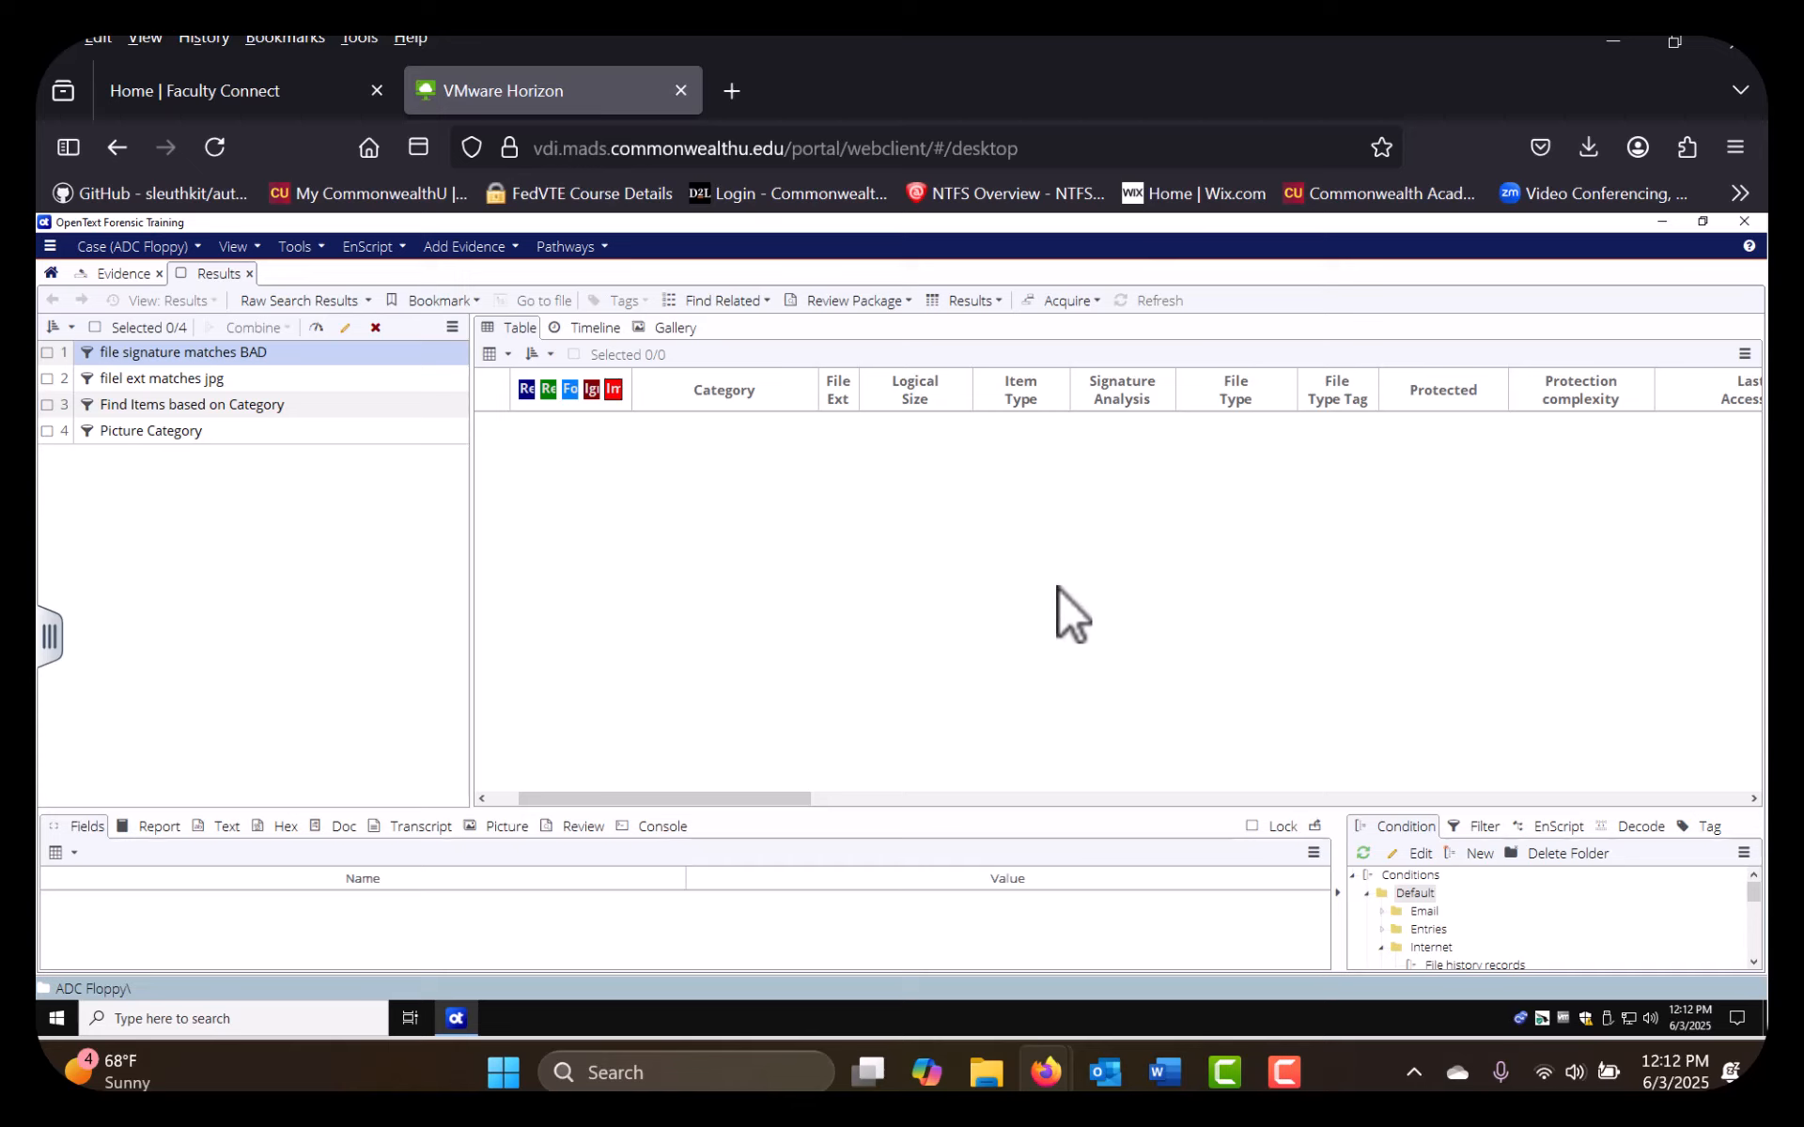
Return to the evidence view and open custom processor options for processing all evidence, with the options window maximized
left_click(120, 273)
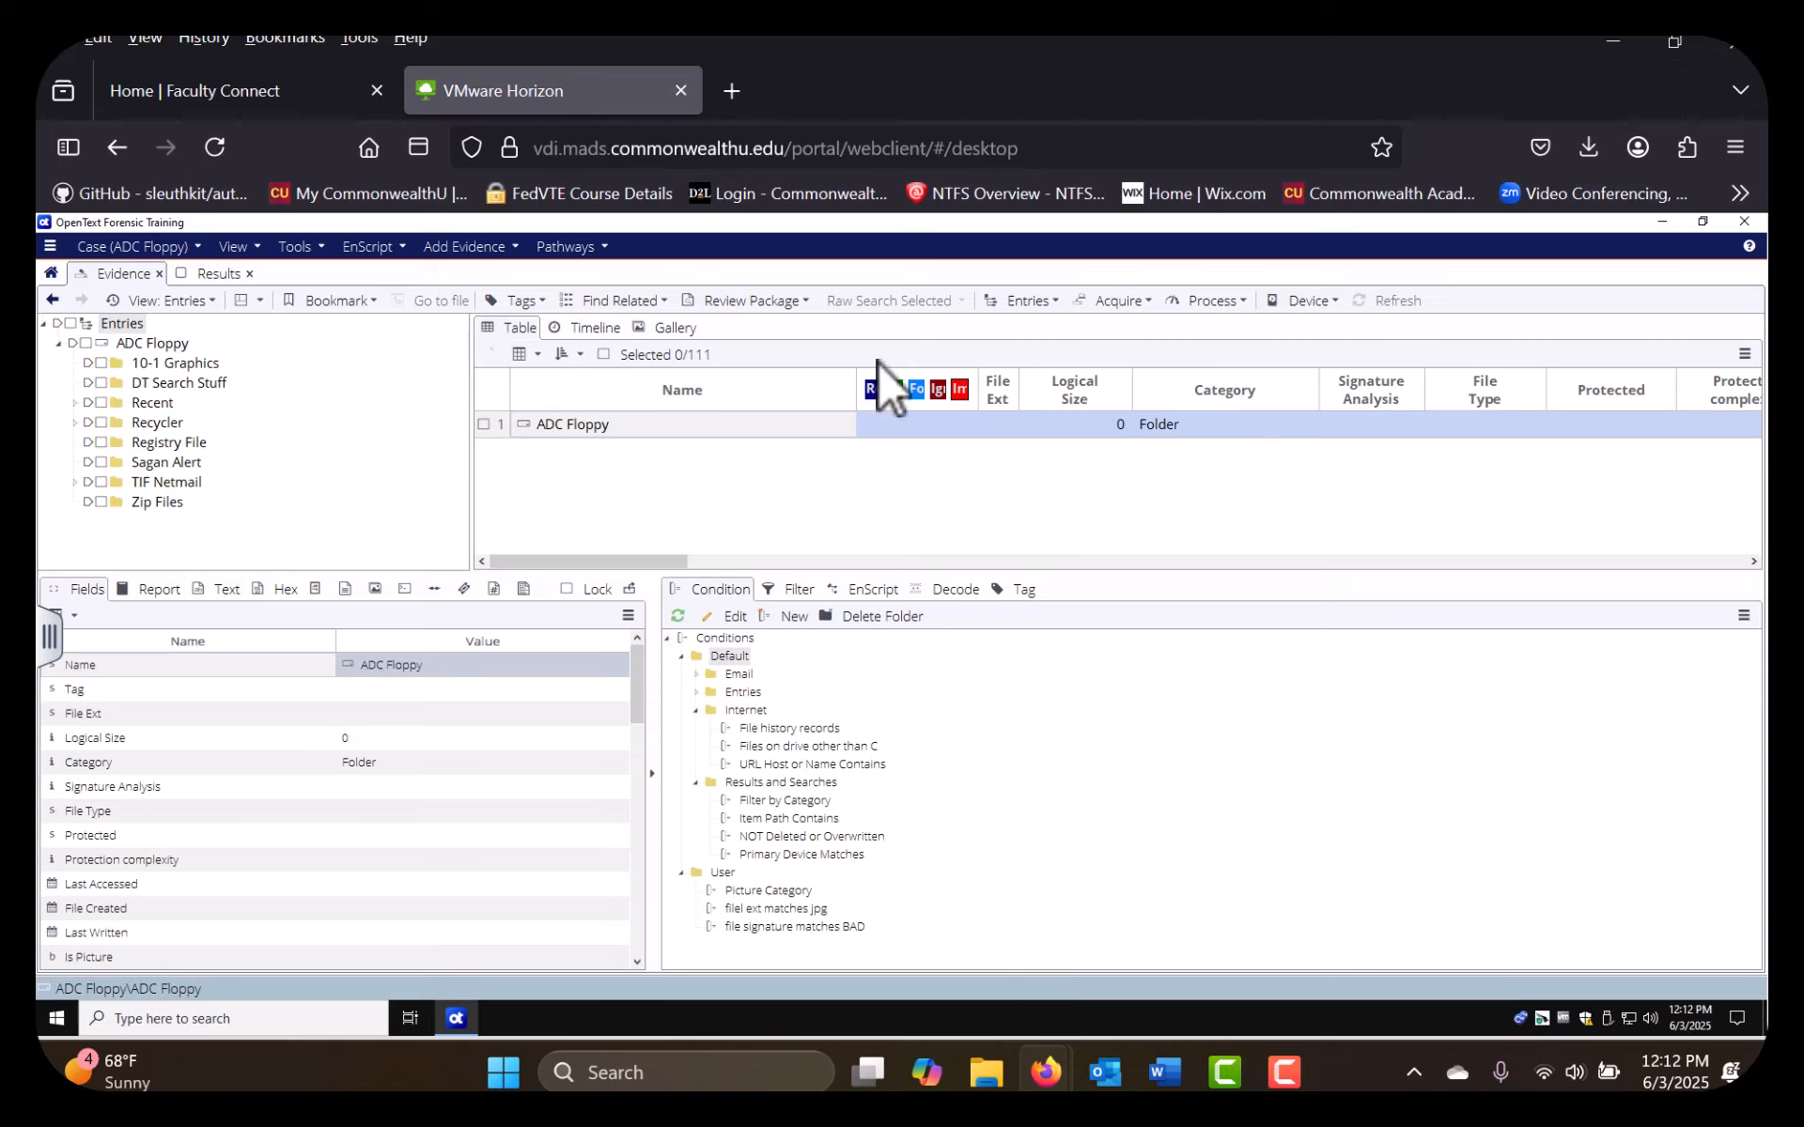
left_click(1232, 302)
mouse_move(1232, 328)
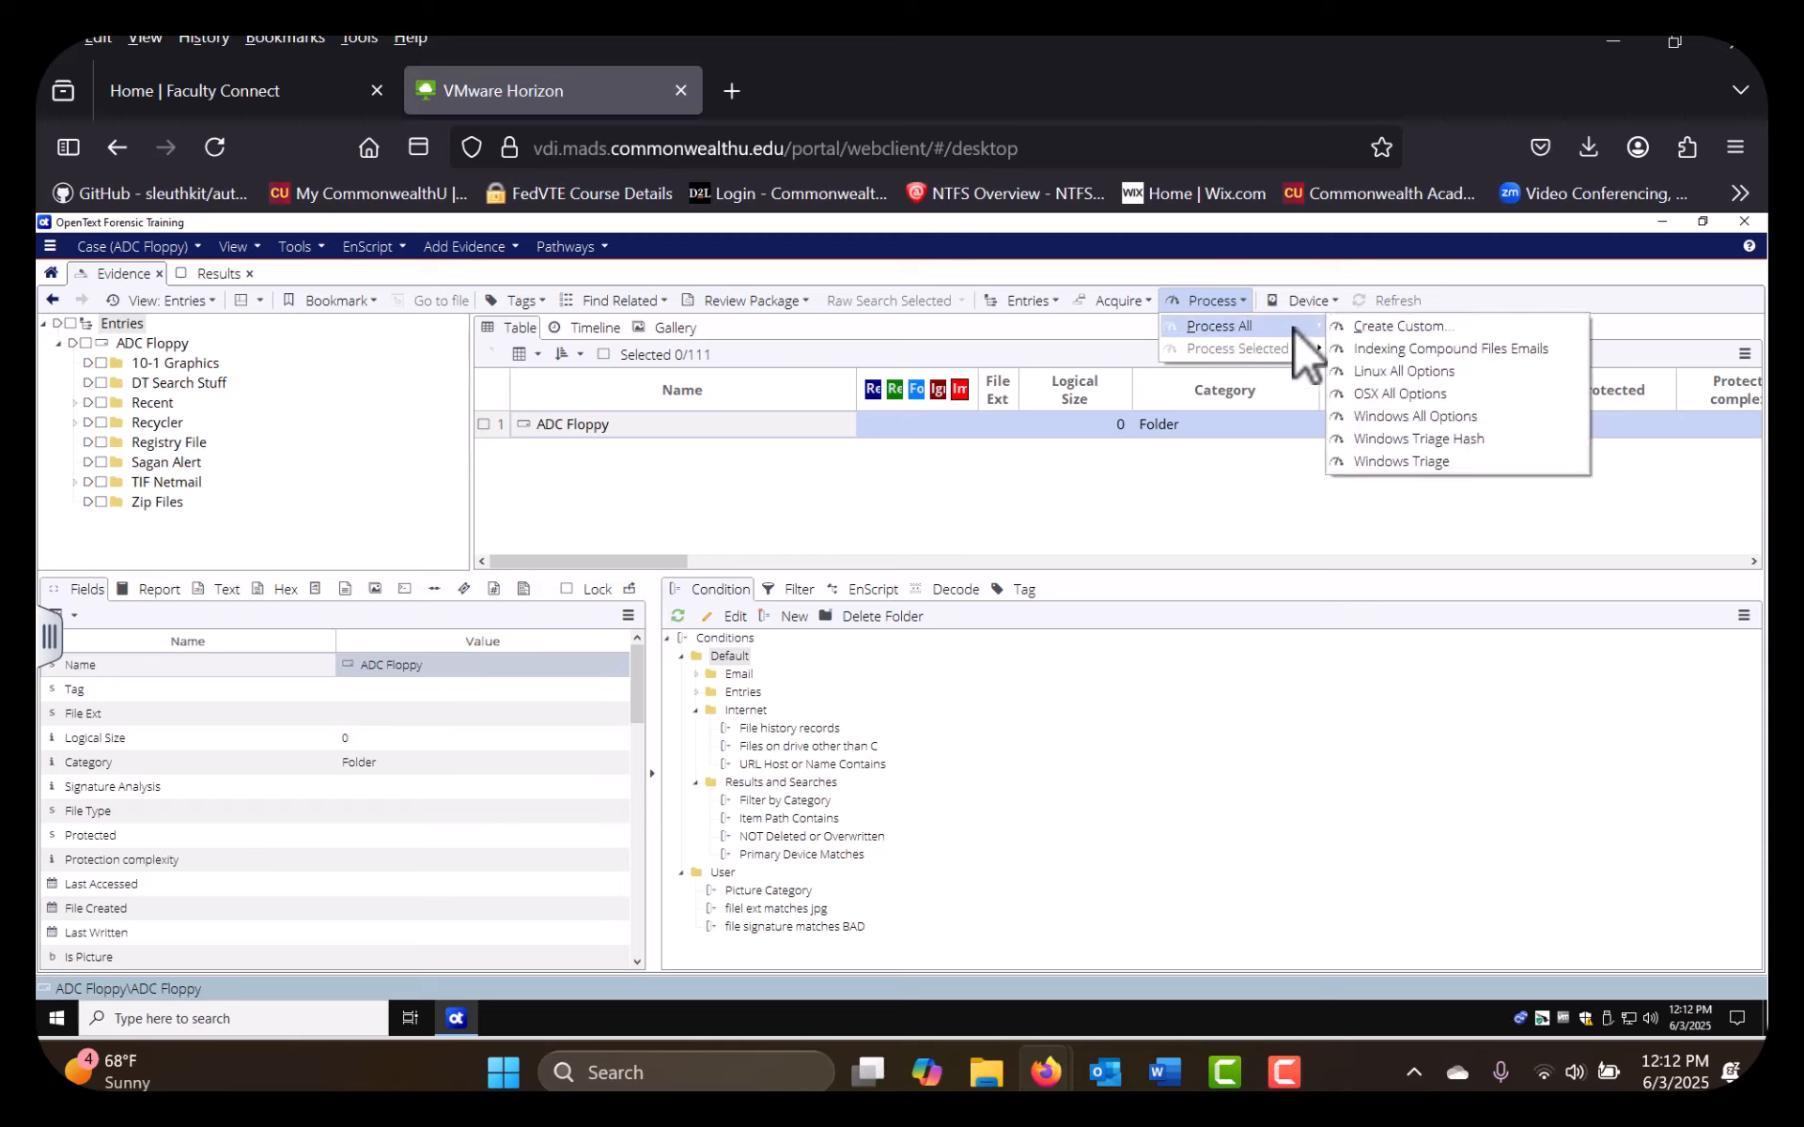
left_click(1383, 327)
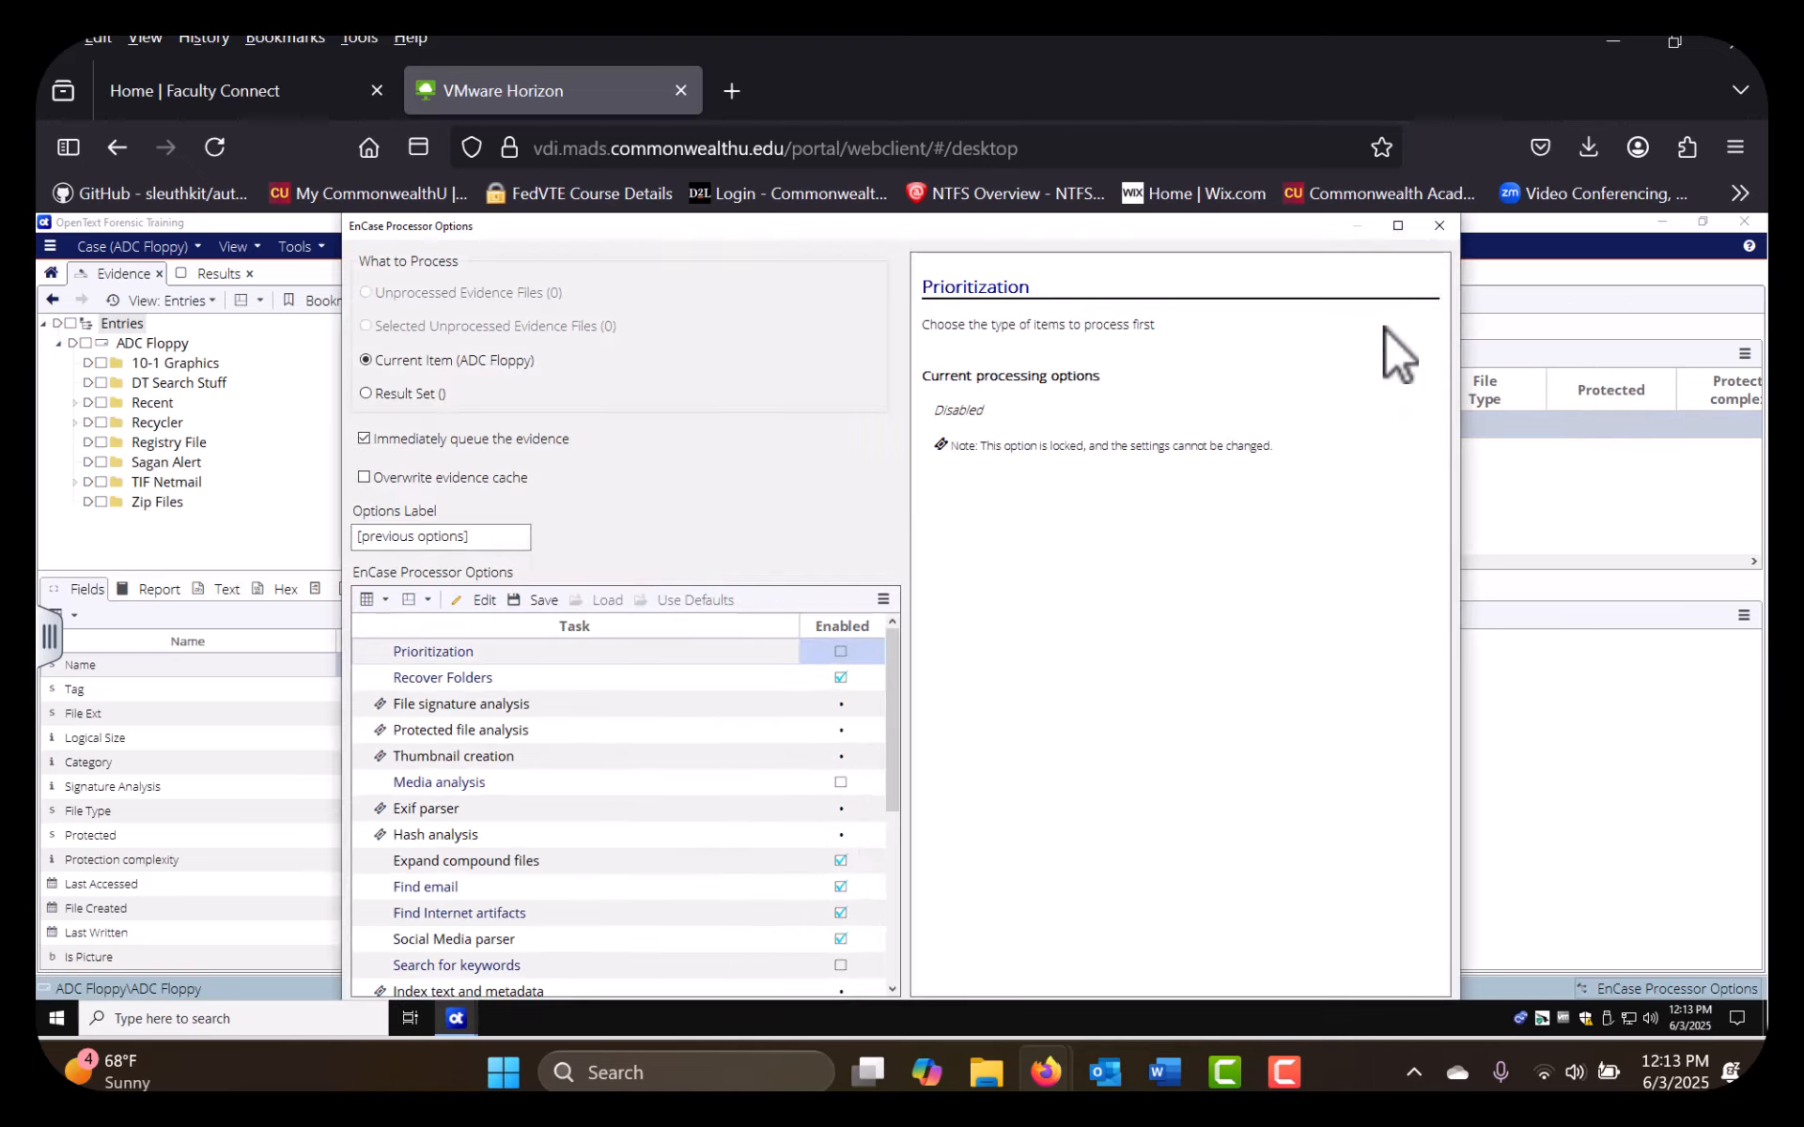
double_click(1069, 224)
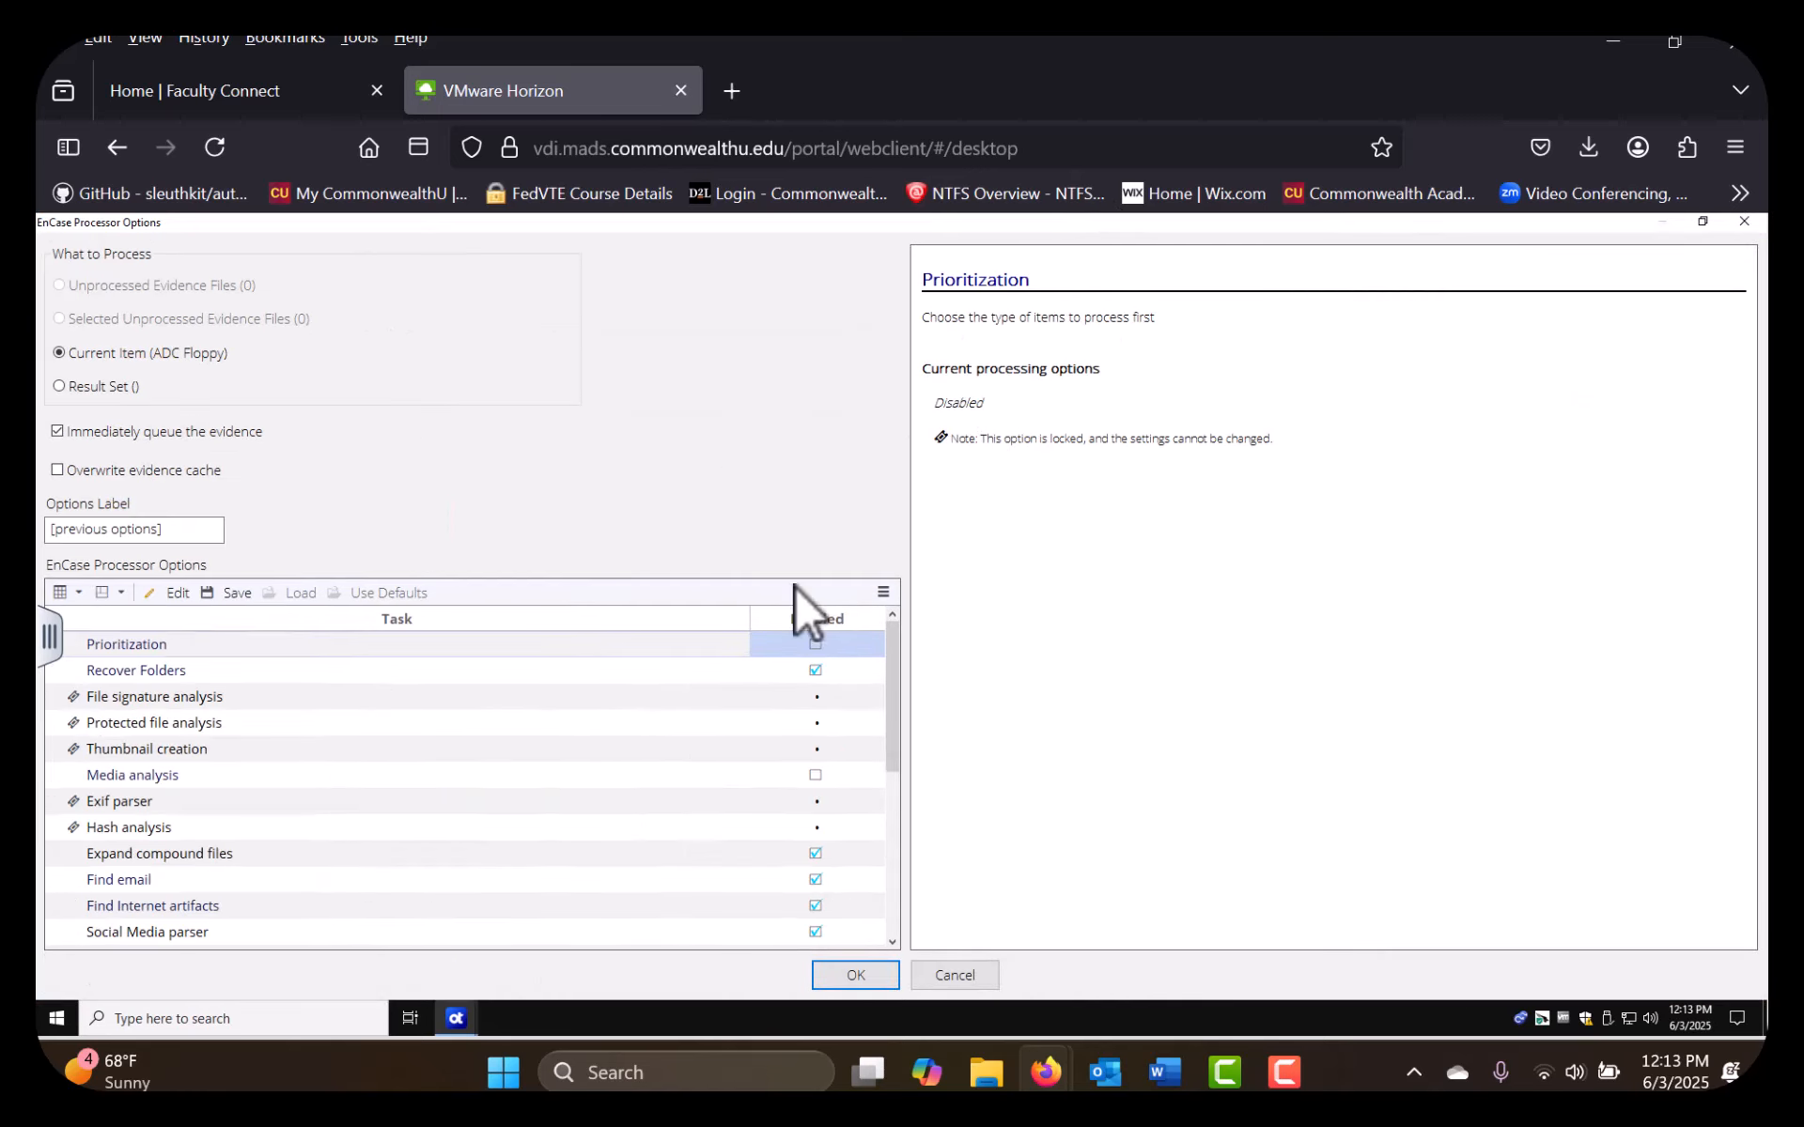
Disable the Expand compound files, Find email, Find Internet artifacts and Social Media parser processing tasks
left_click_drag(893, 672, 893, 726)
scroll(280, 830, "up", 1)
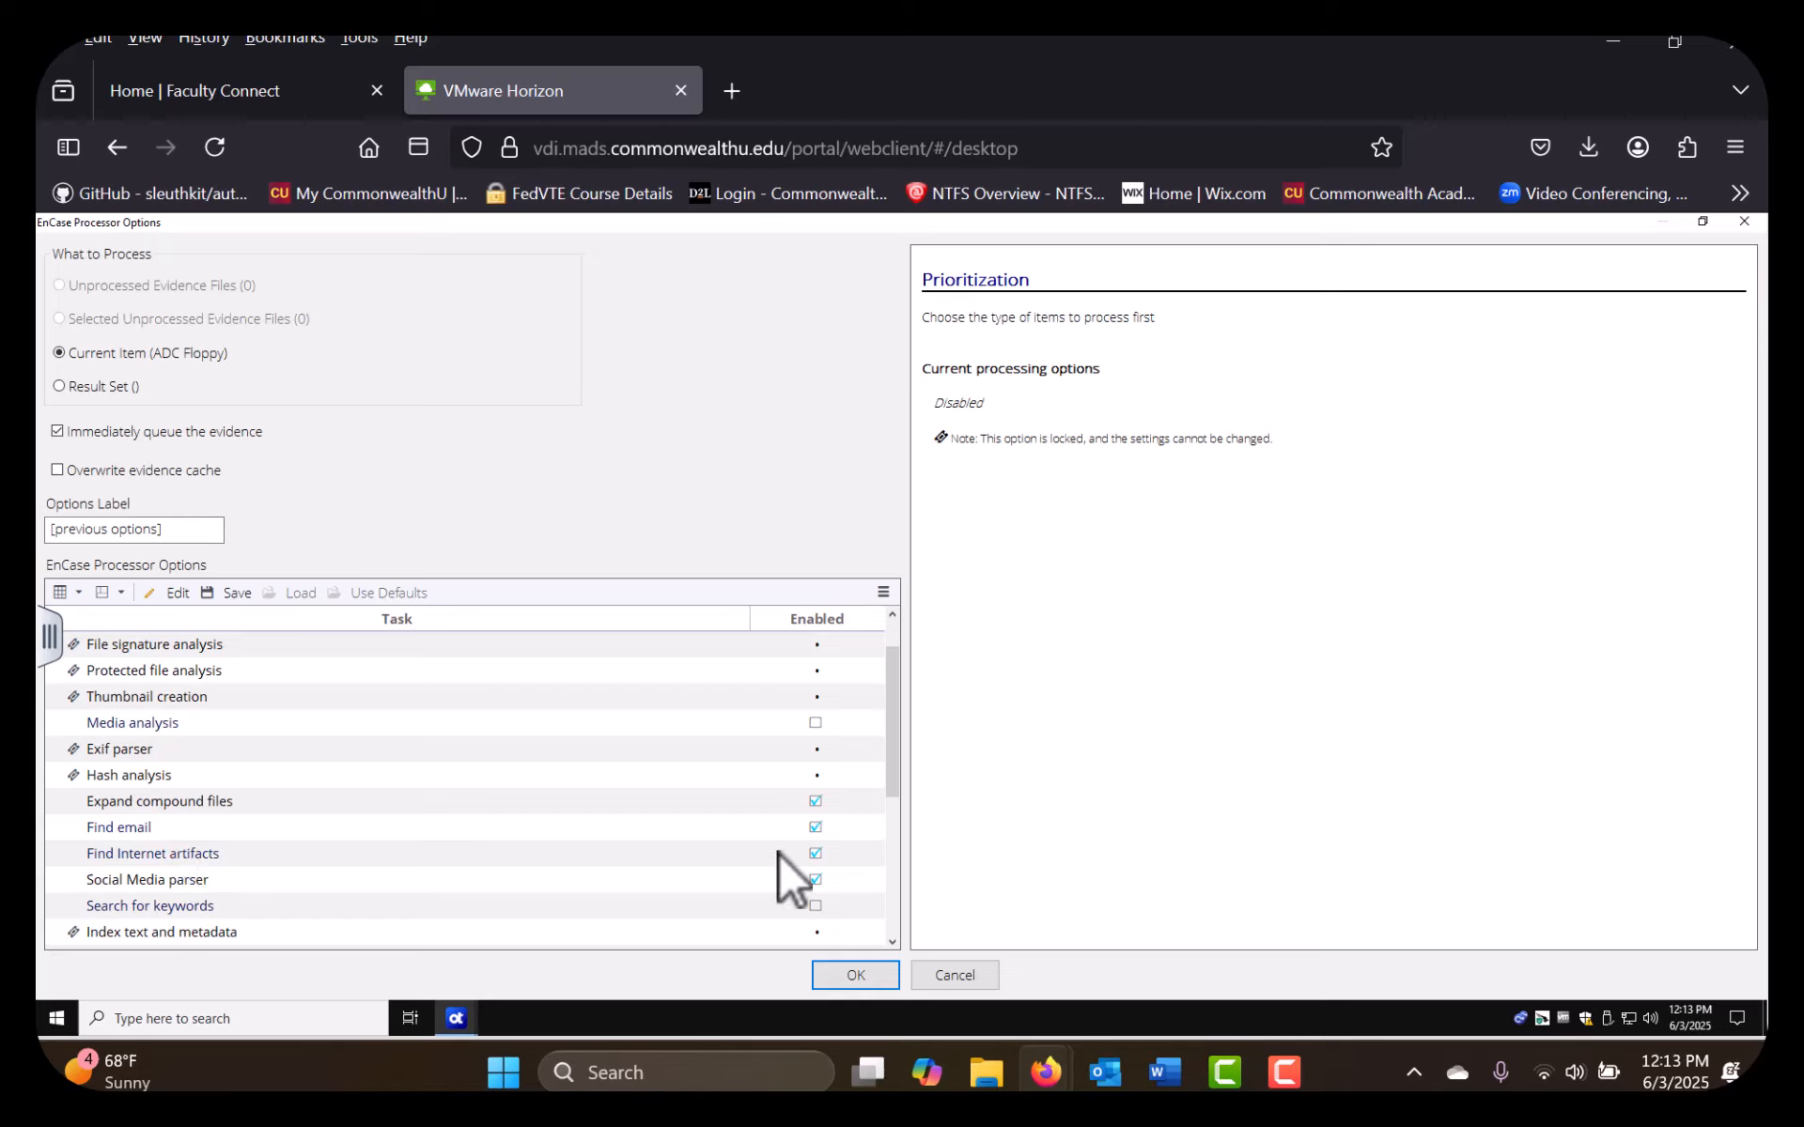
left_click(815, 801)
left_click(831, 827)
left_click(815, 828)
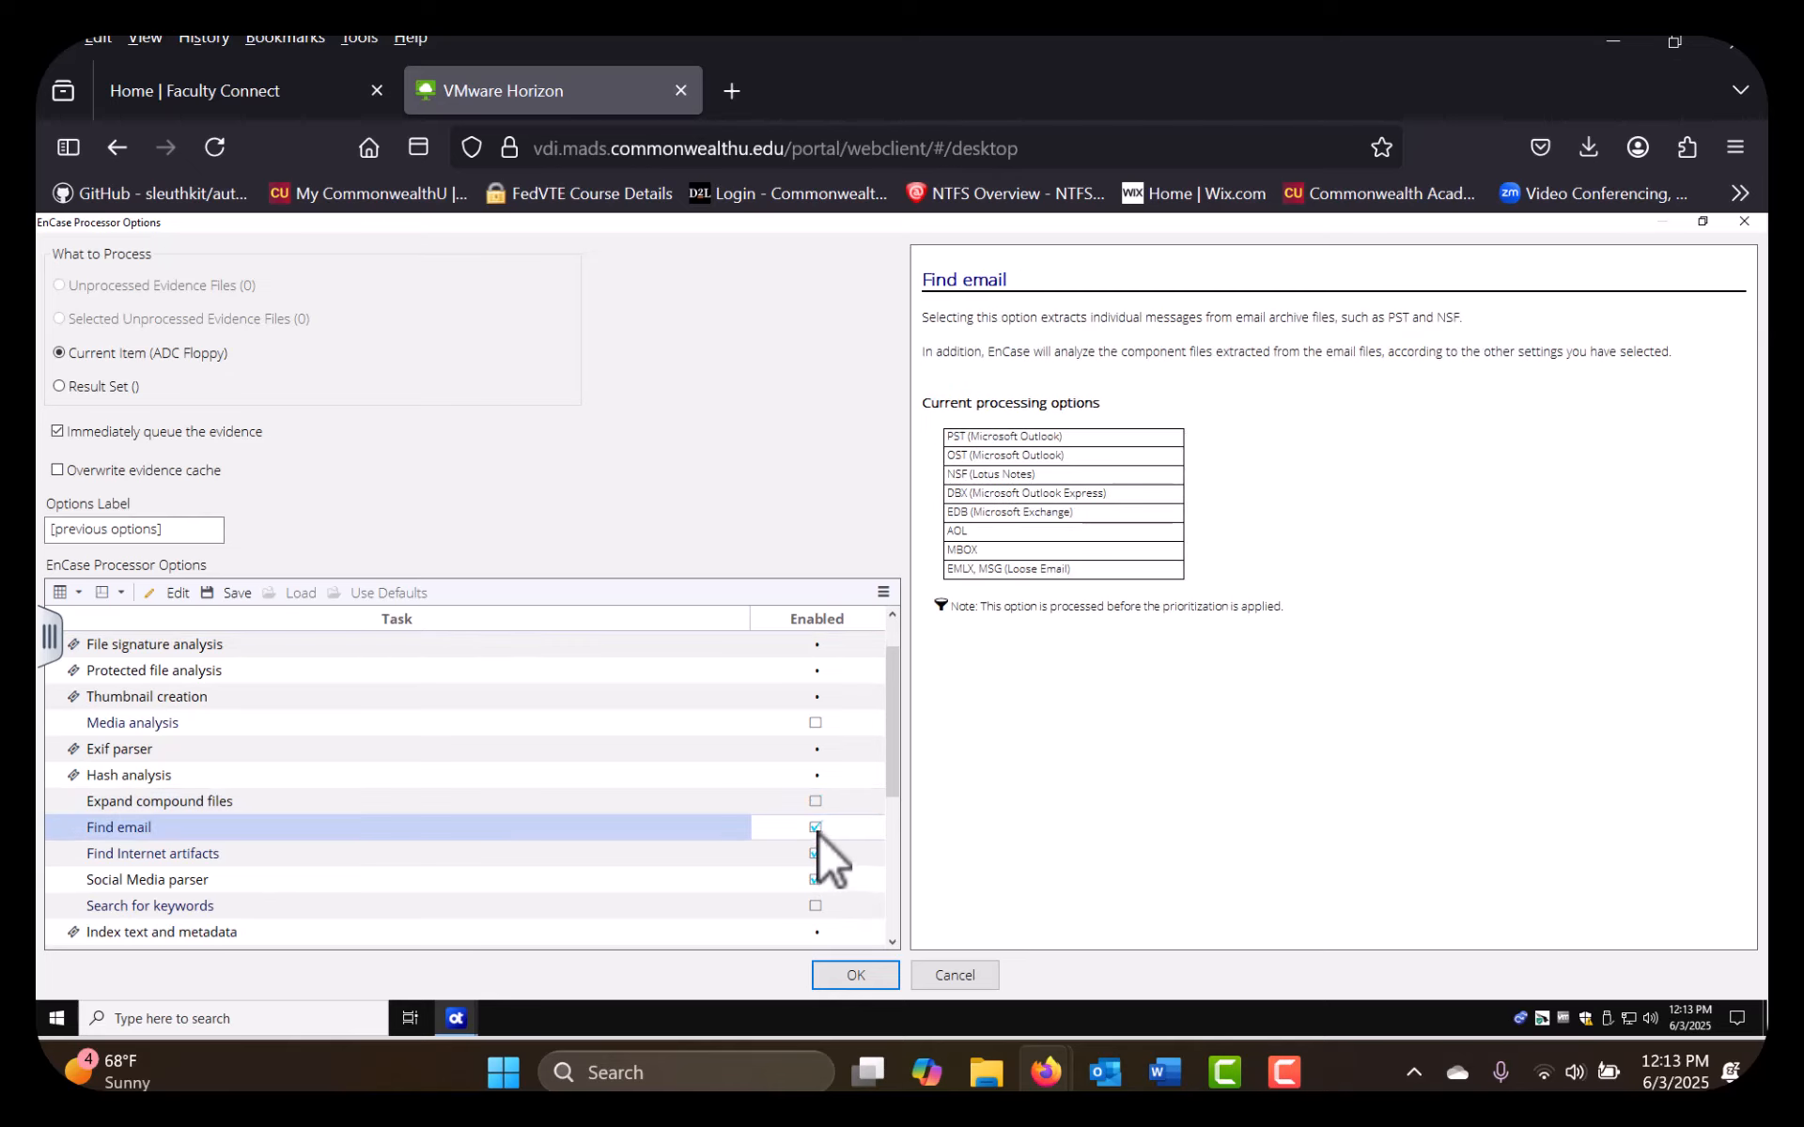
left_click(815, 853)
left_click(814, 880)
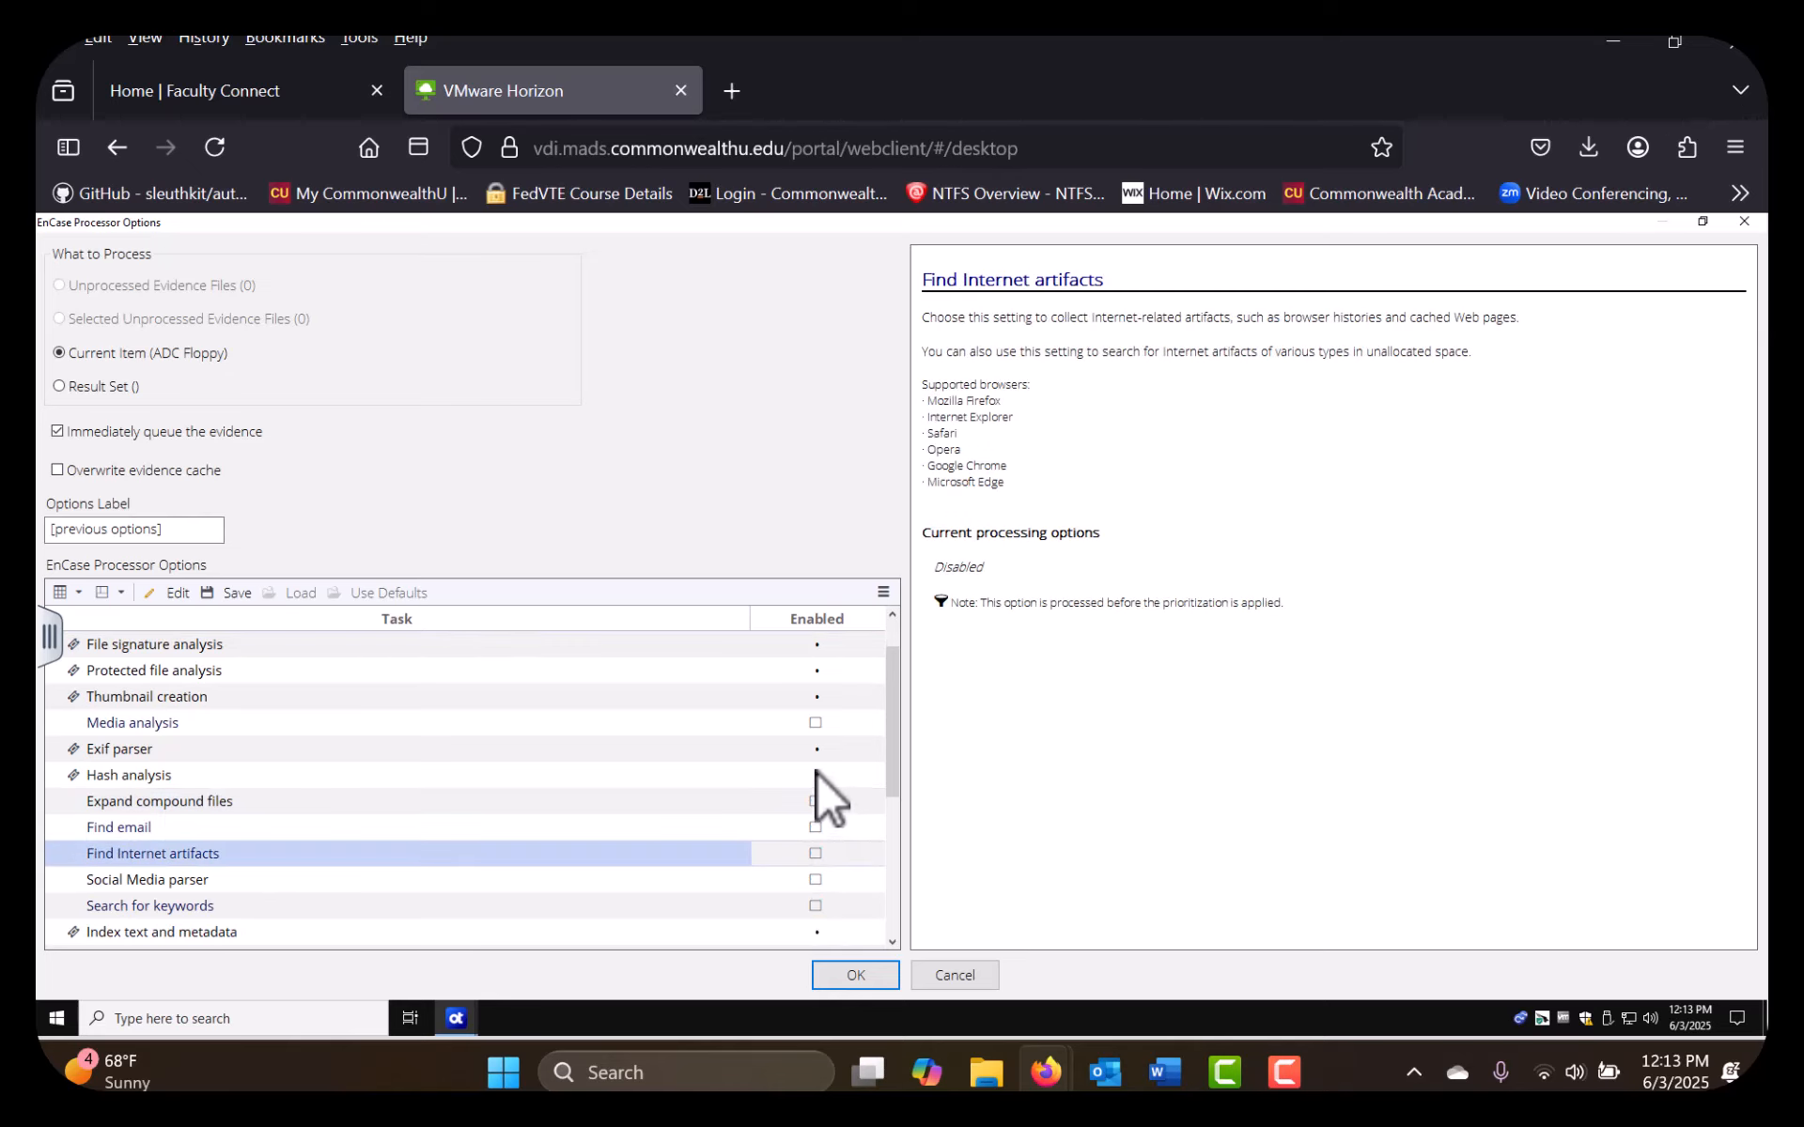
Disable the Windows Artifact Parser, Windows Event Log Parser, System Info Parser and File Carver modules
scroll(815, 771, "down", 10)
left_click(812, 700)
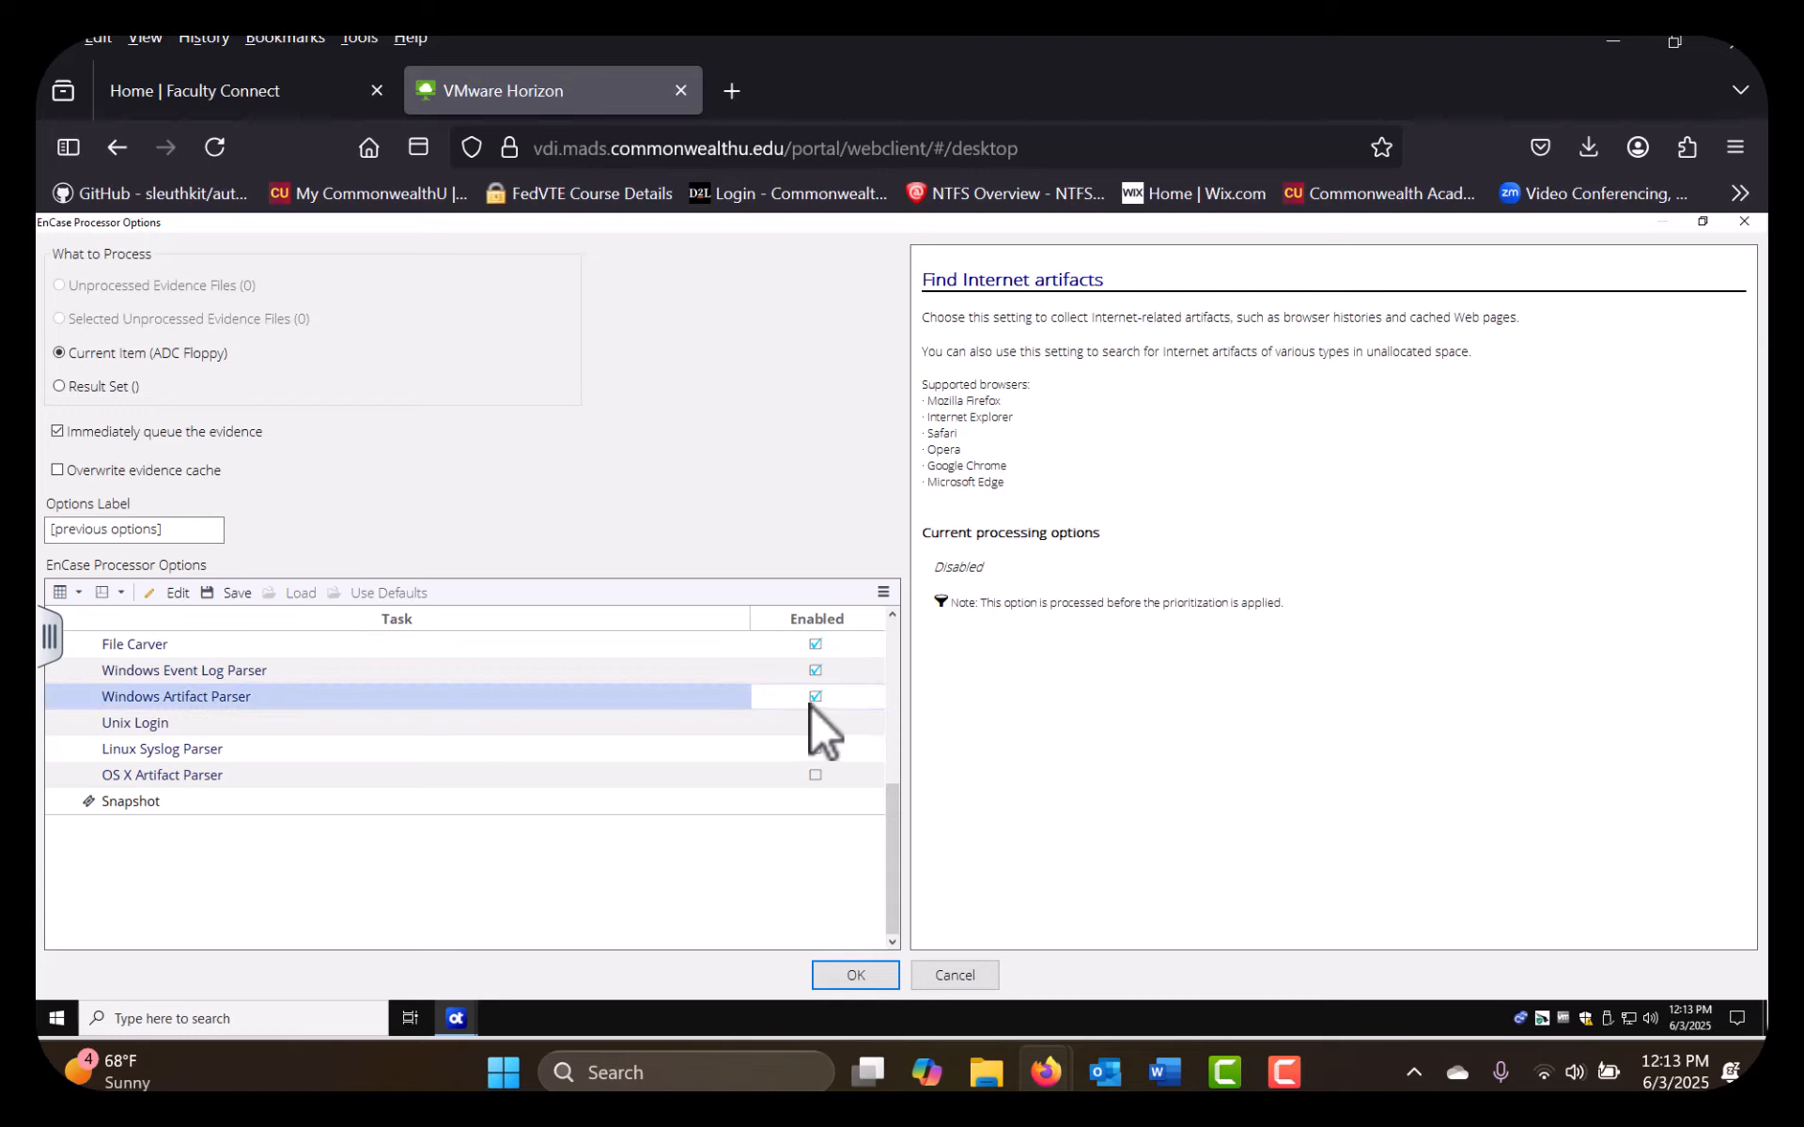
left_click(814, 671)
scroll(812, 695, "up", 1)
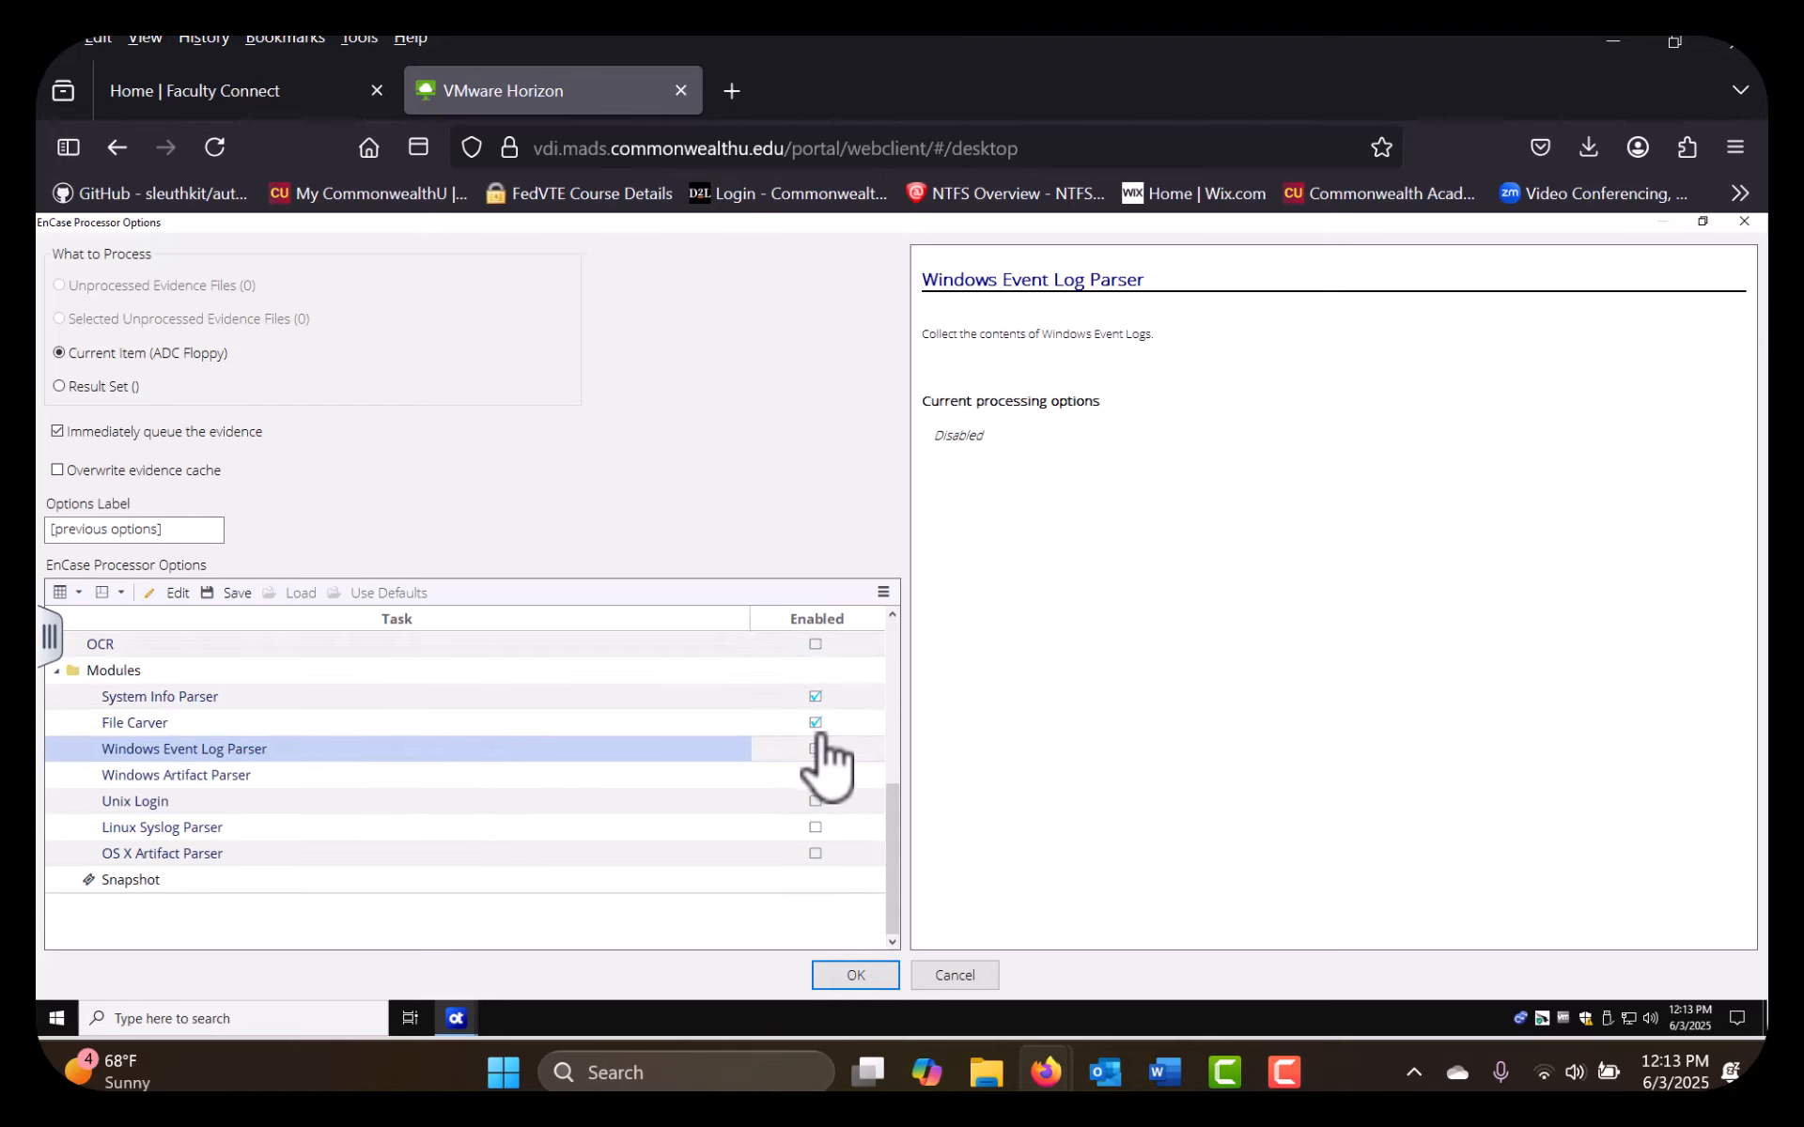
key("Up")
key("Up")
scroll(811, 729, "up", 4)
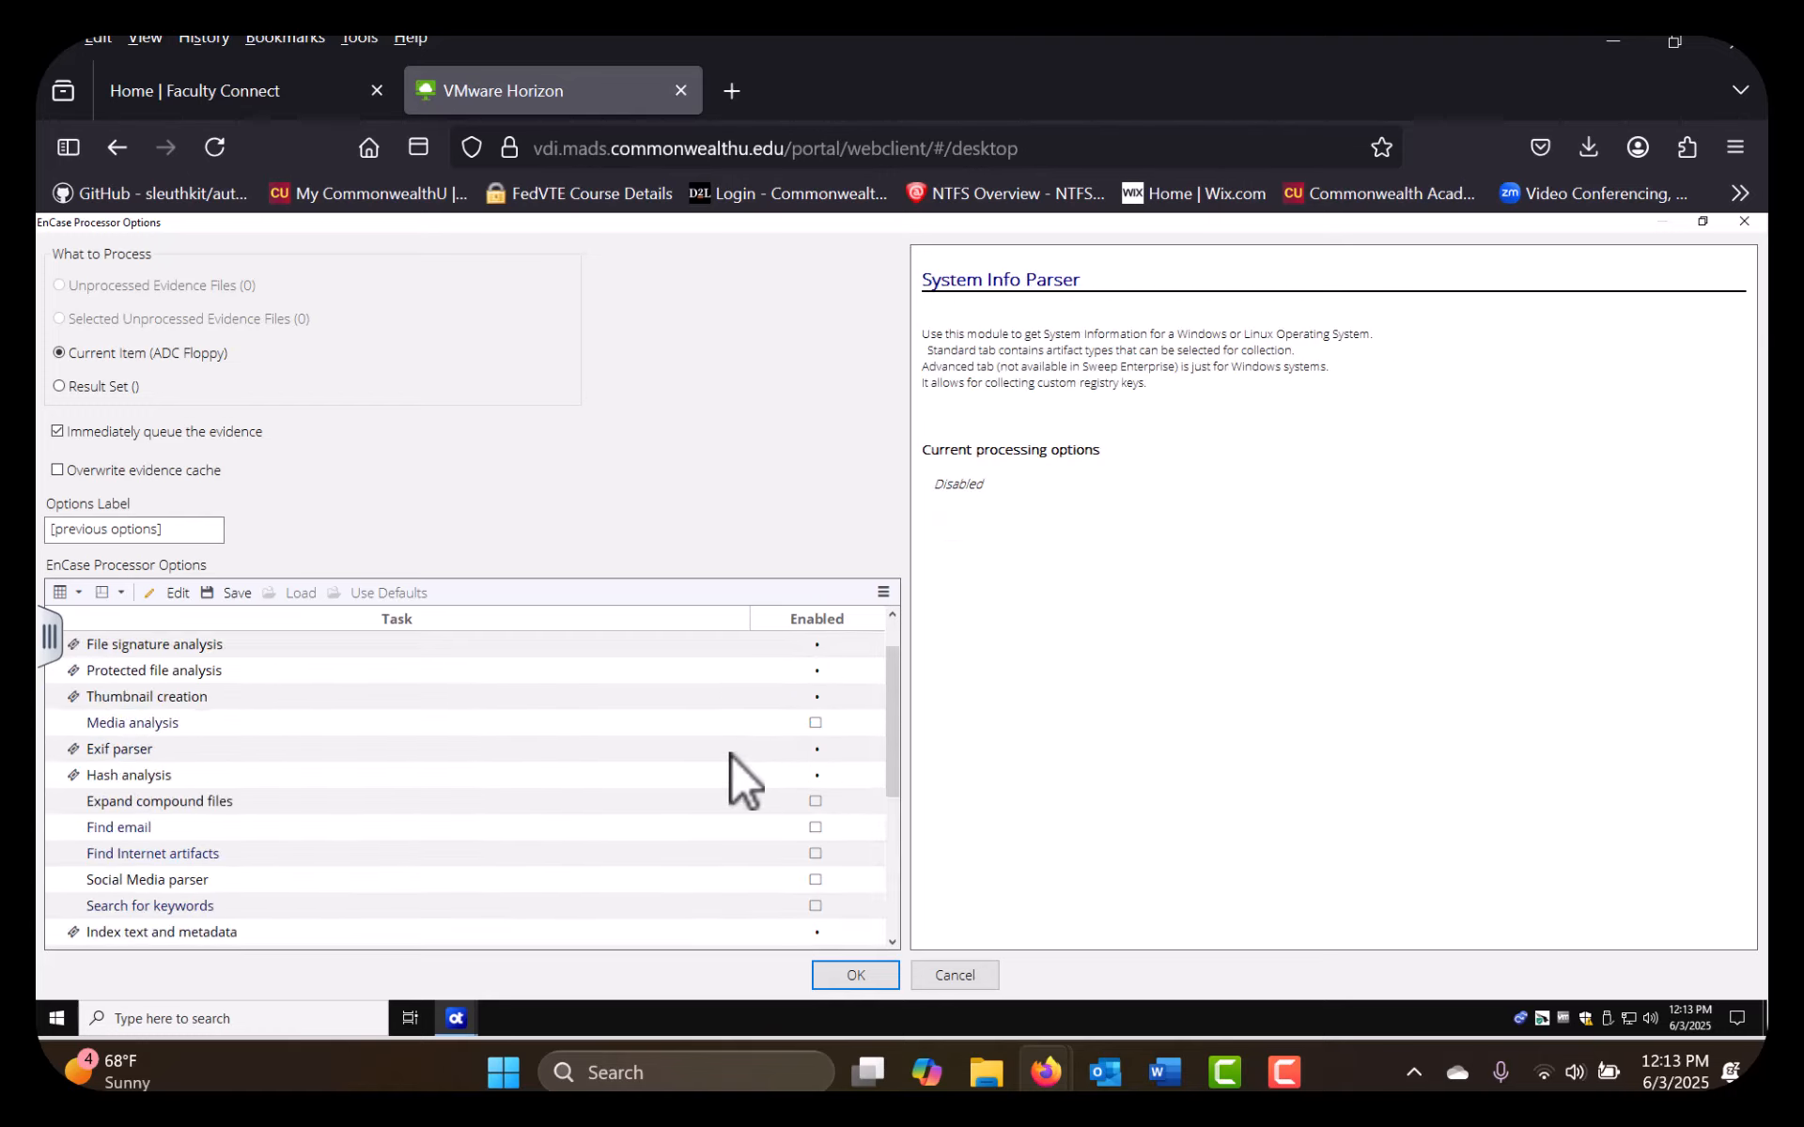
scroll(738, 770, "down", 2)
left_click(815, 879)
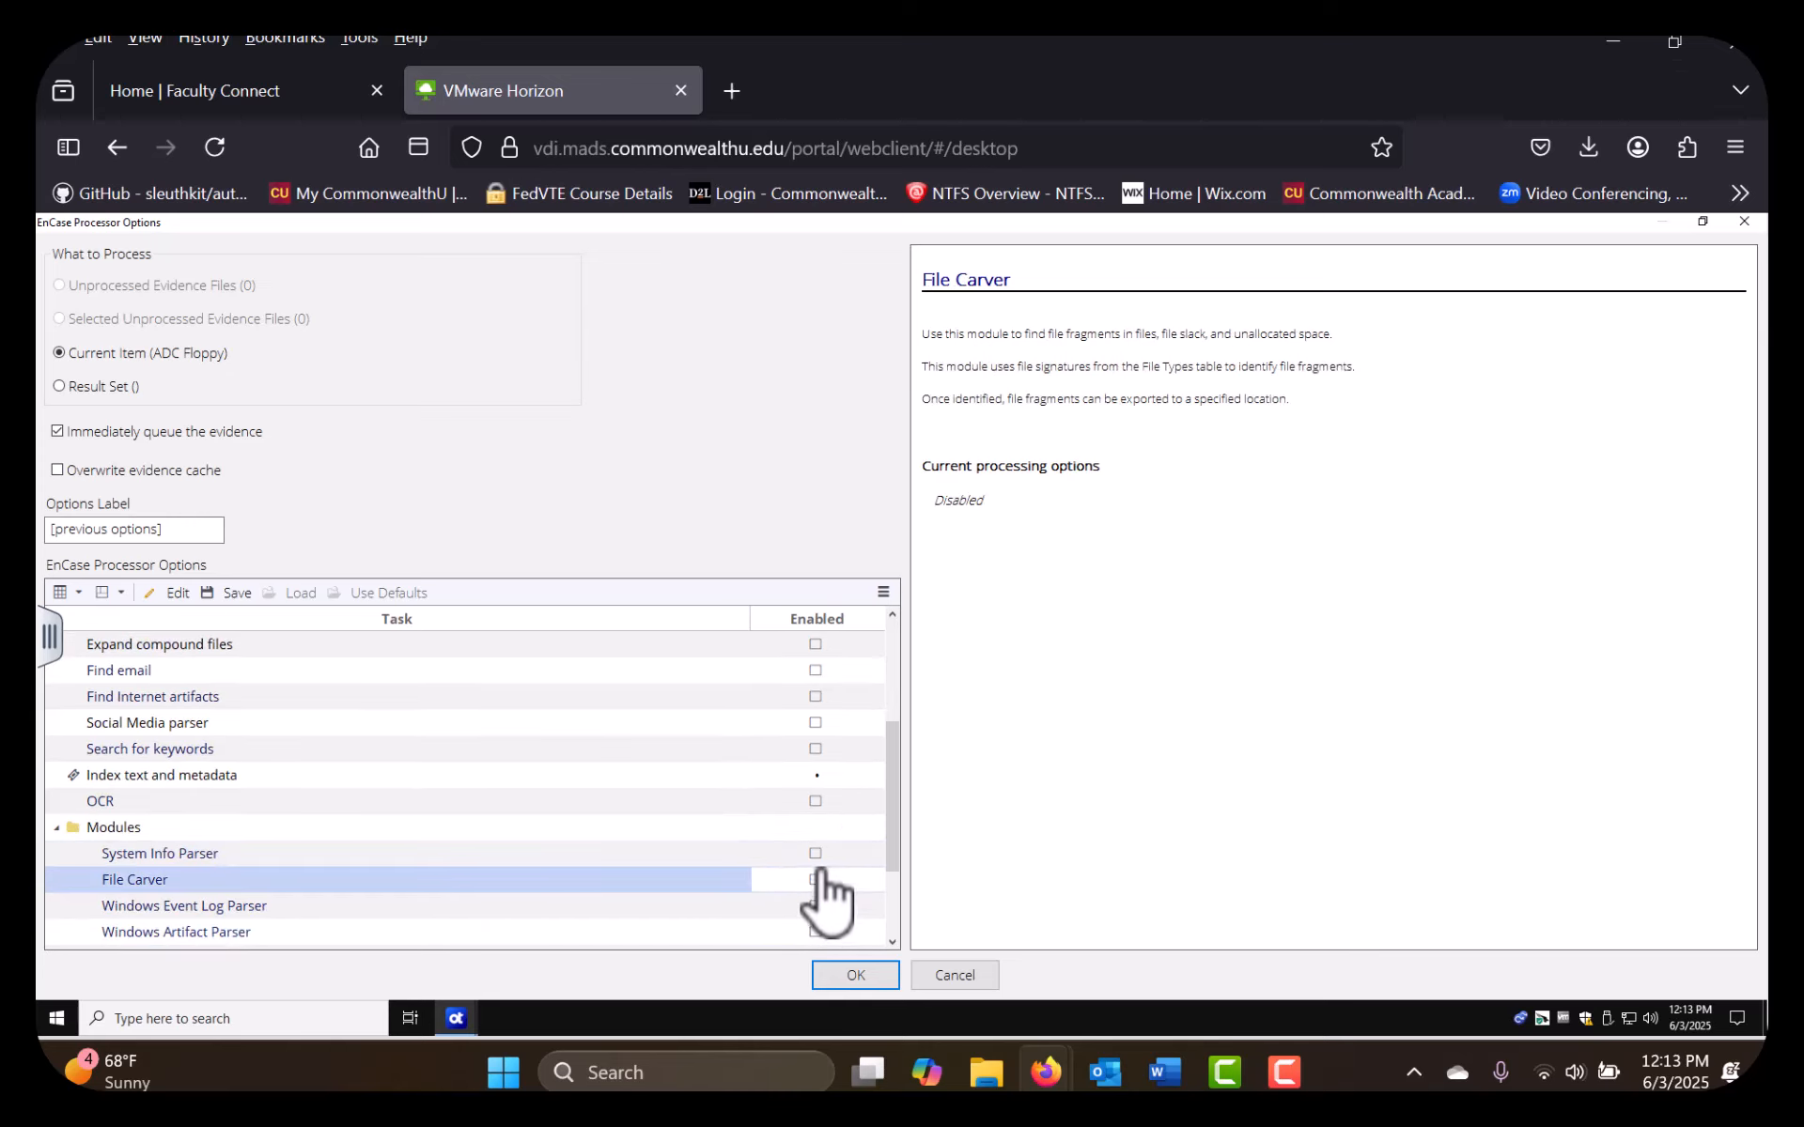
Enable the Search for keywords task with its Search entry slack and Undelete entries before searching options
scroll(815, 786, "up", 3)
left_click(817, 679)
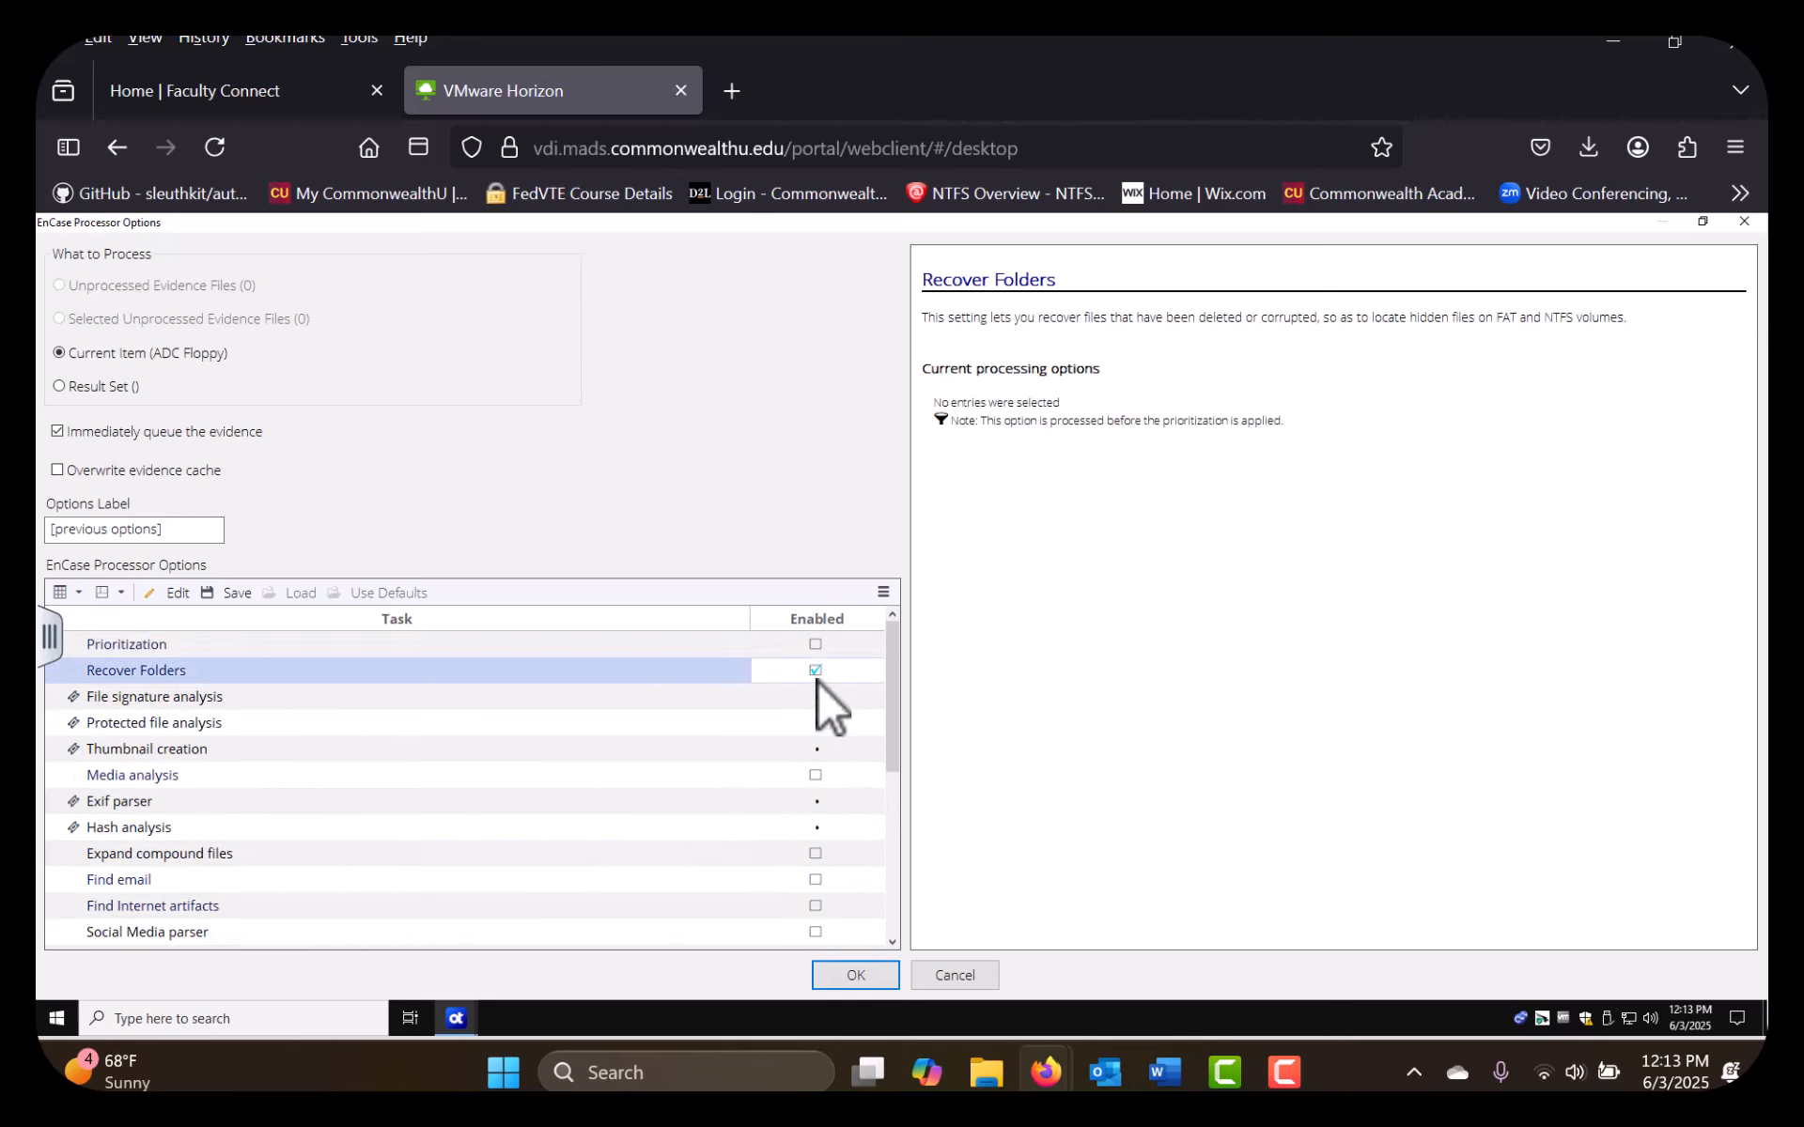
scroll(814, 717, "down", 8)
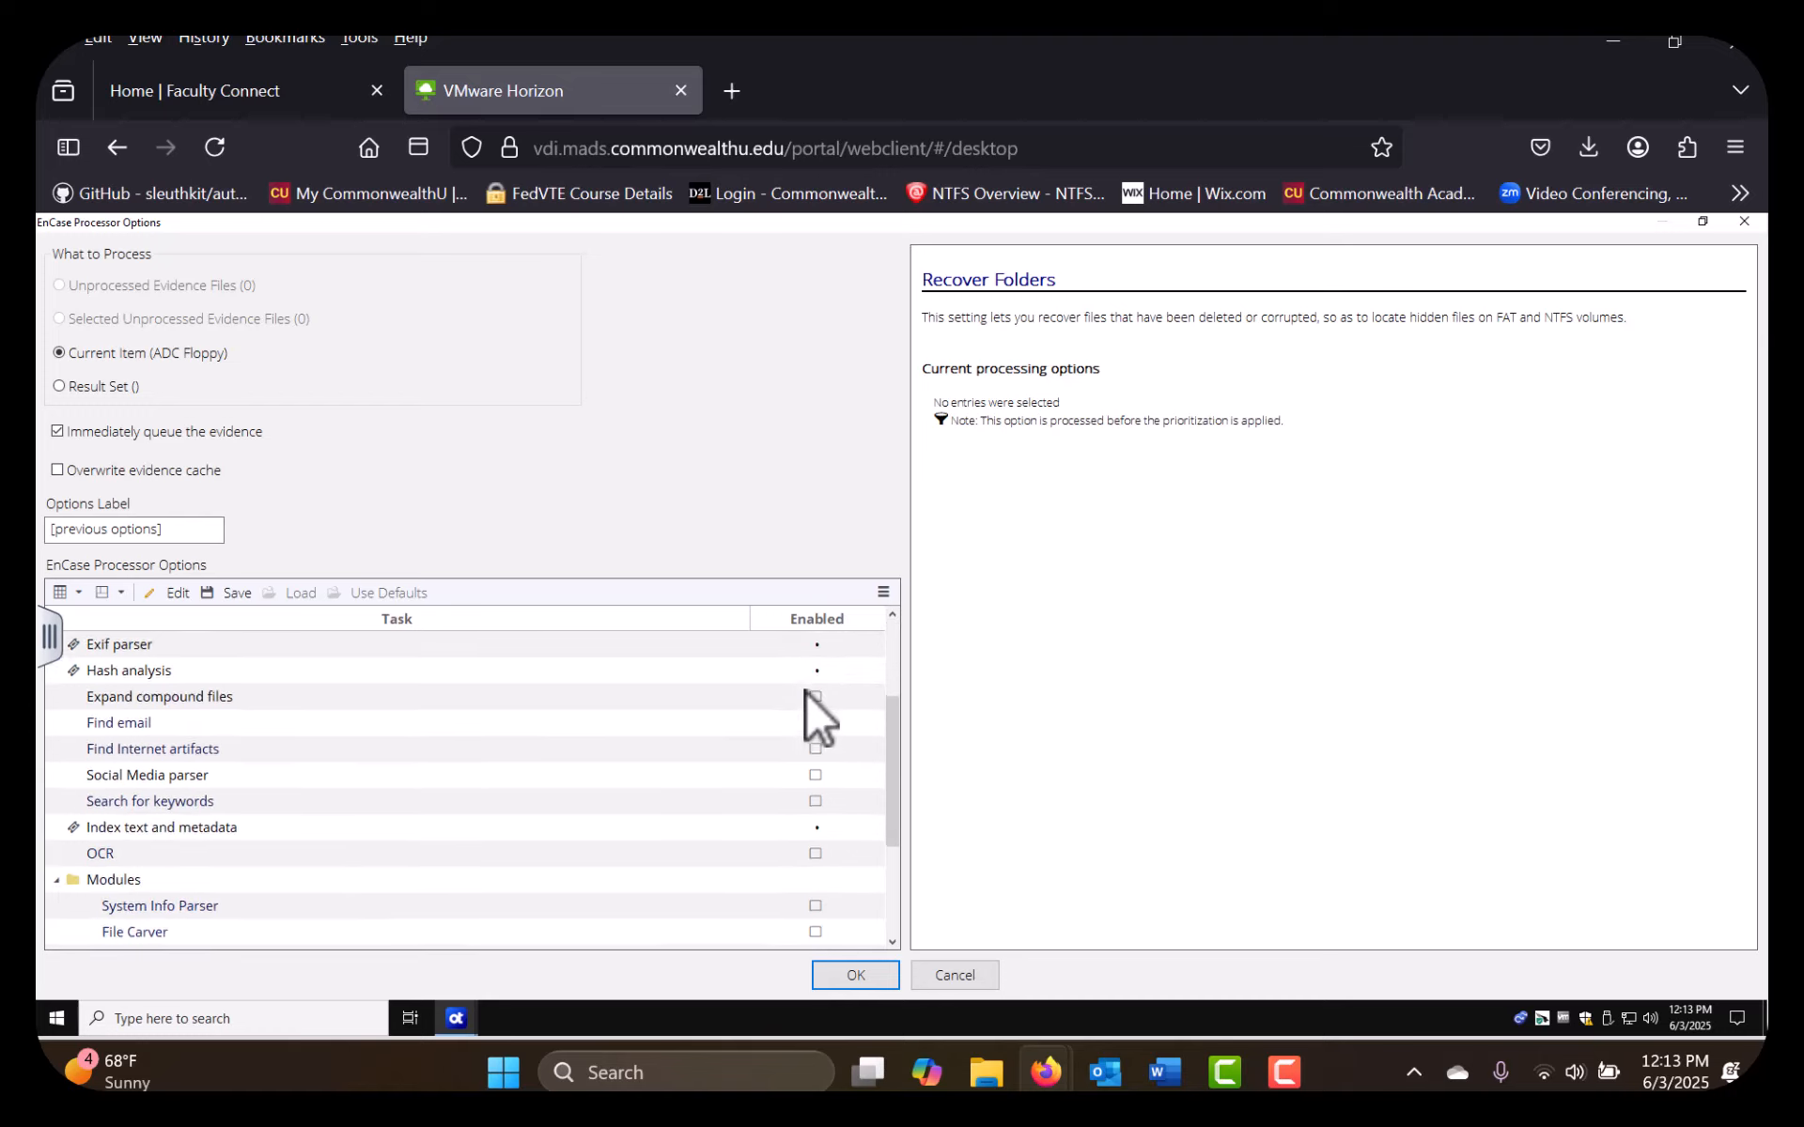
scroll(805, 693, "up", 4)
scroll(599, 742, "down", 3)
scroll(115, 774, "up", 1)
left_click(814, 801)
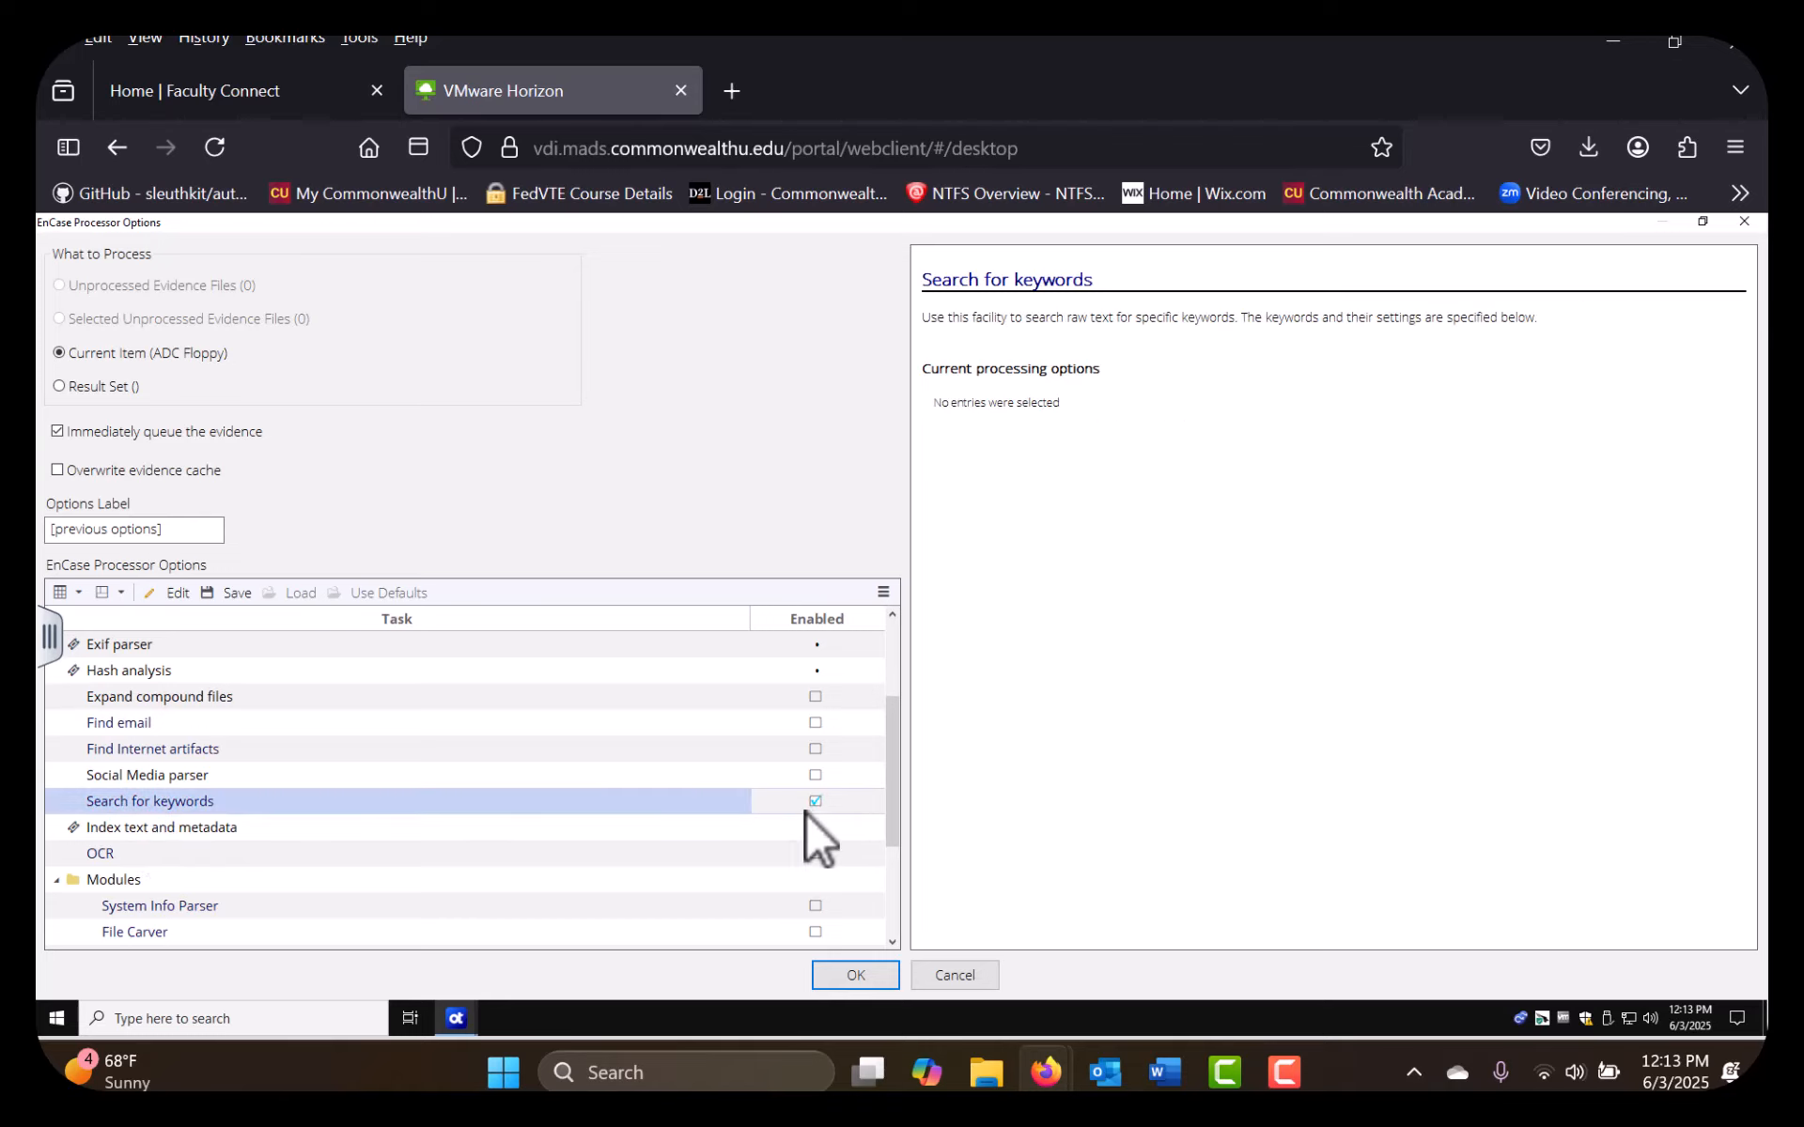
double_click(143, 800)
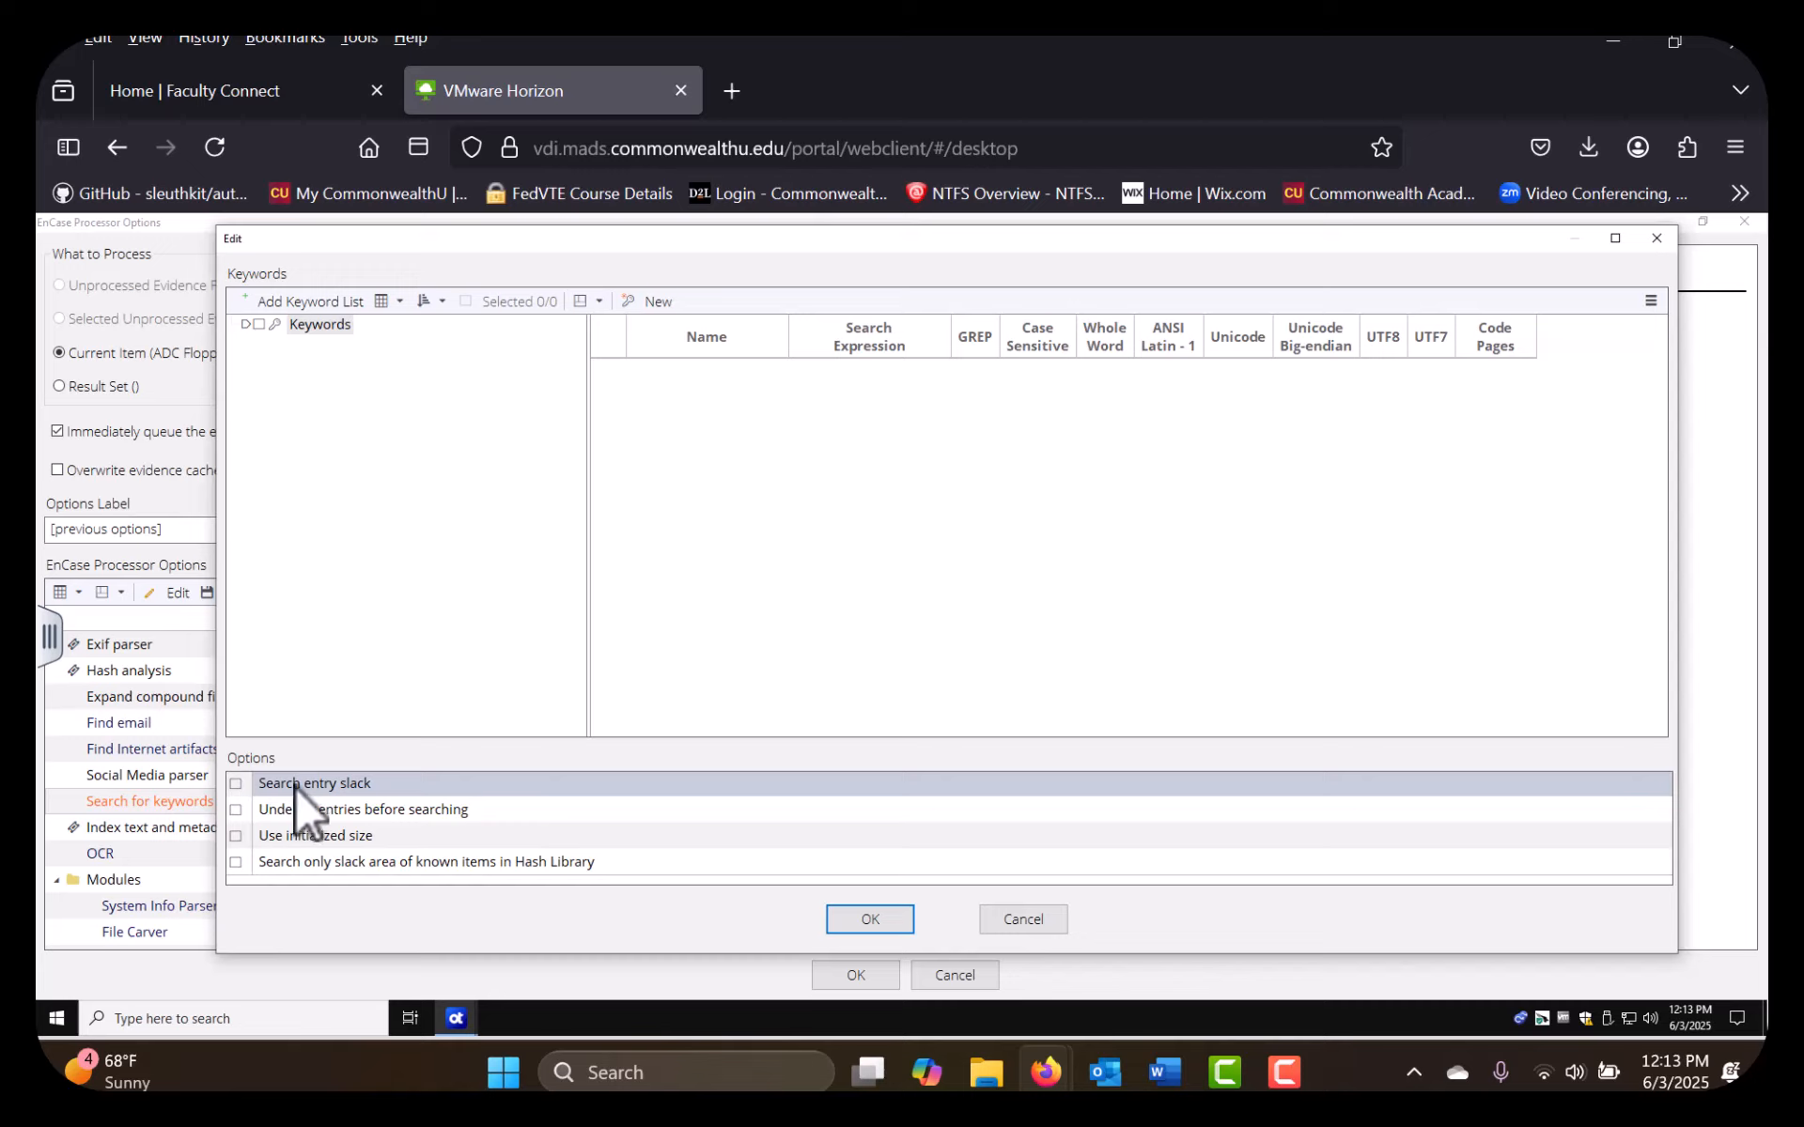
left_click(244, 792)
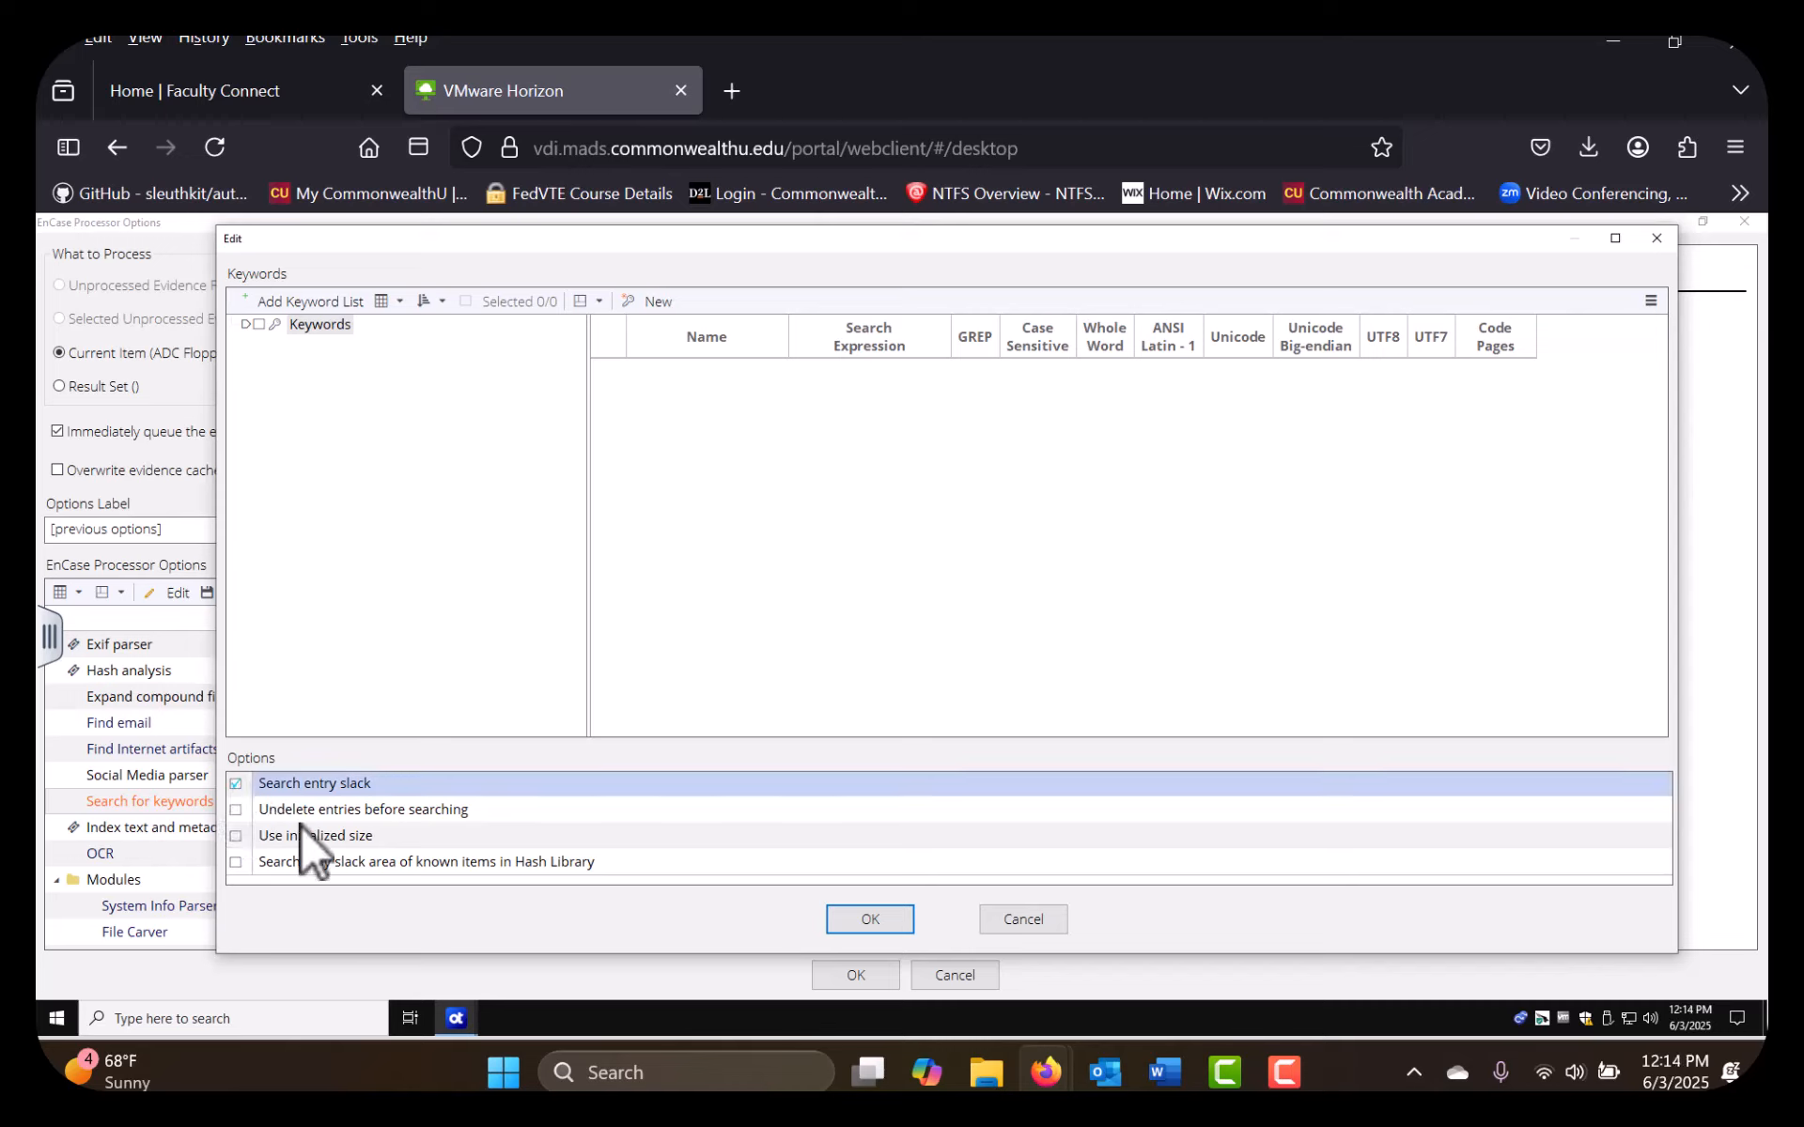
left_click(239, 809)
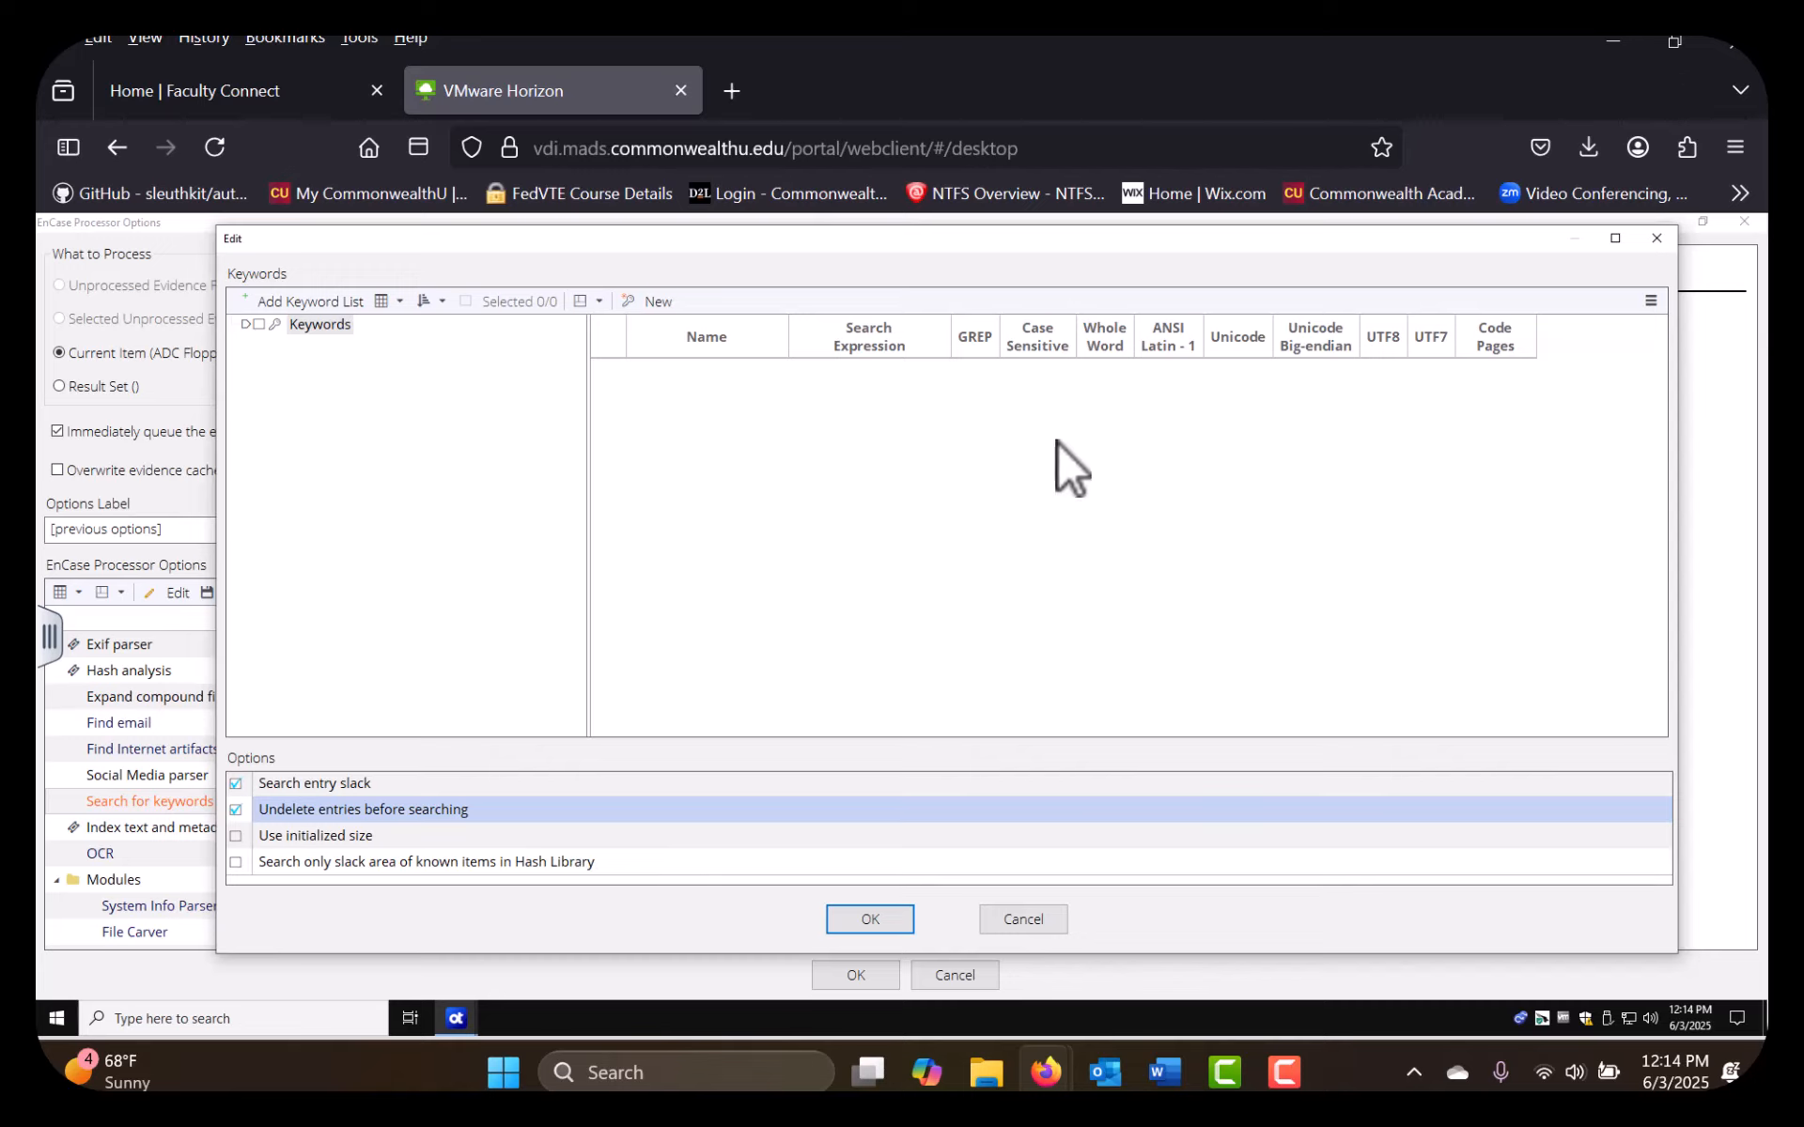
Add the keyword Star to the keyword list as a whole-word search in ANSI Latin - 1 and Unicode
left_click(324, 301)
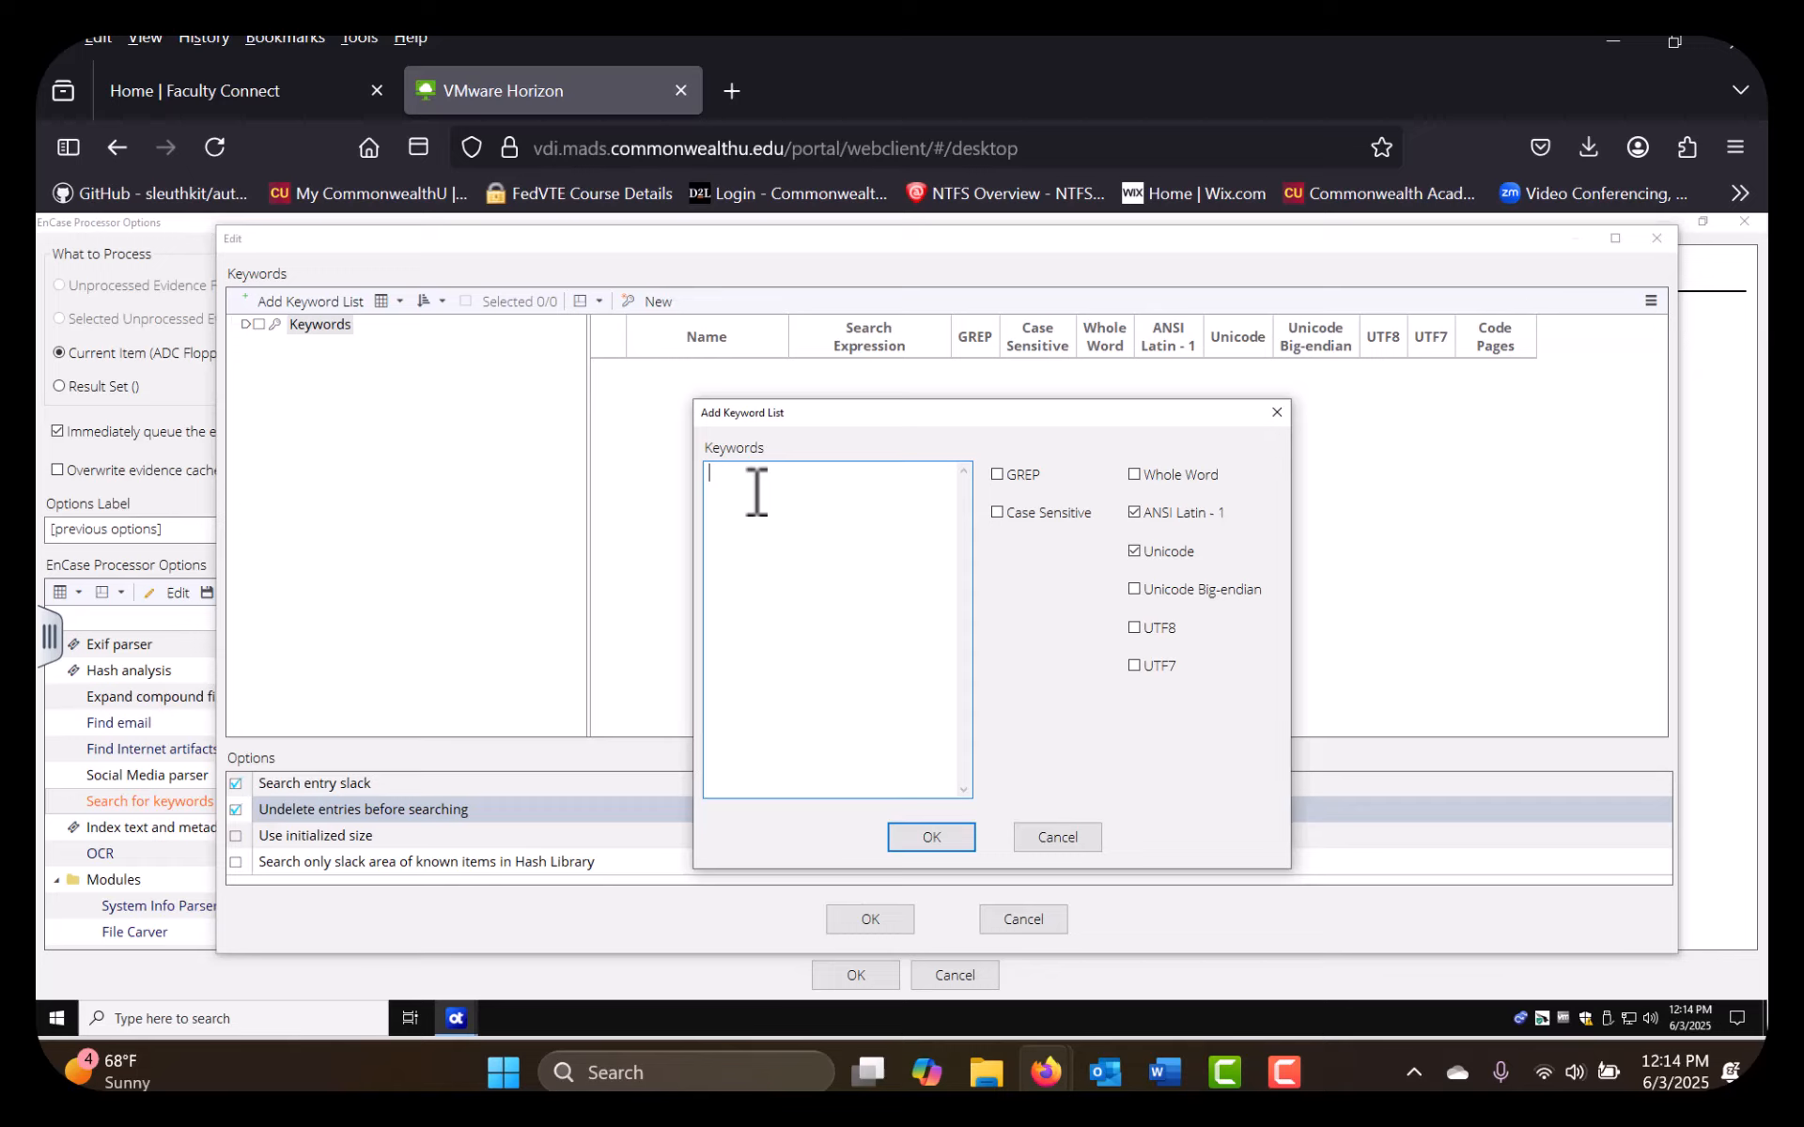
type("Star")
left_click(996, 515)
left_click(1133, 476)
left_click_drag(765, 475, 707, 481)
left_click(722, 476)
left_click(940, 836)
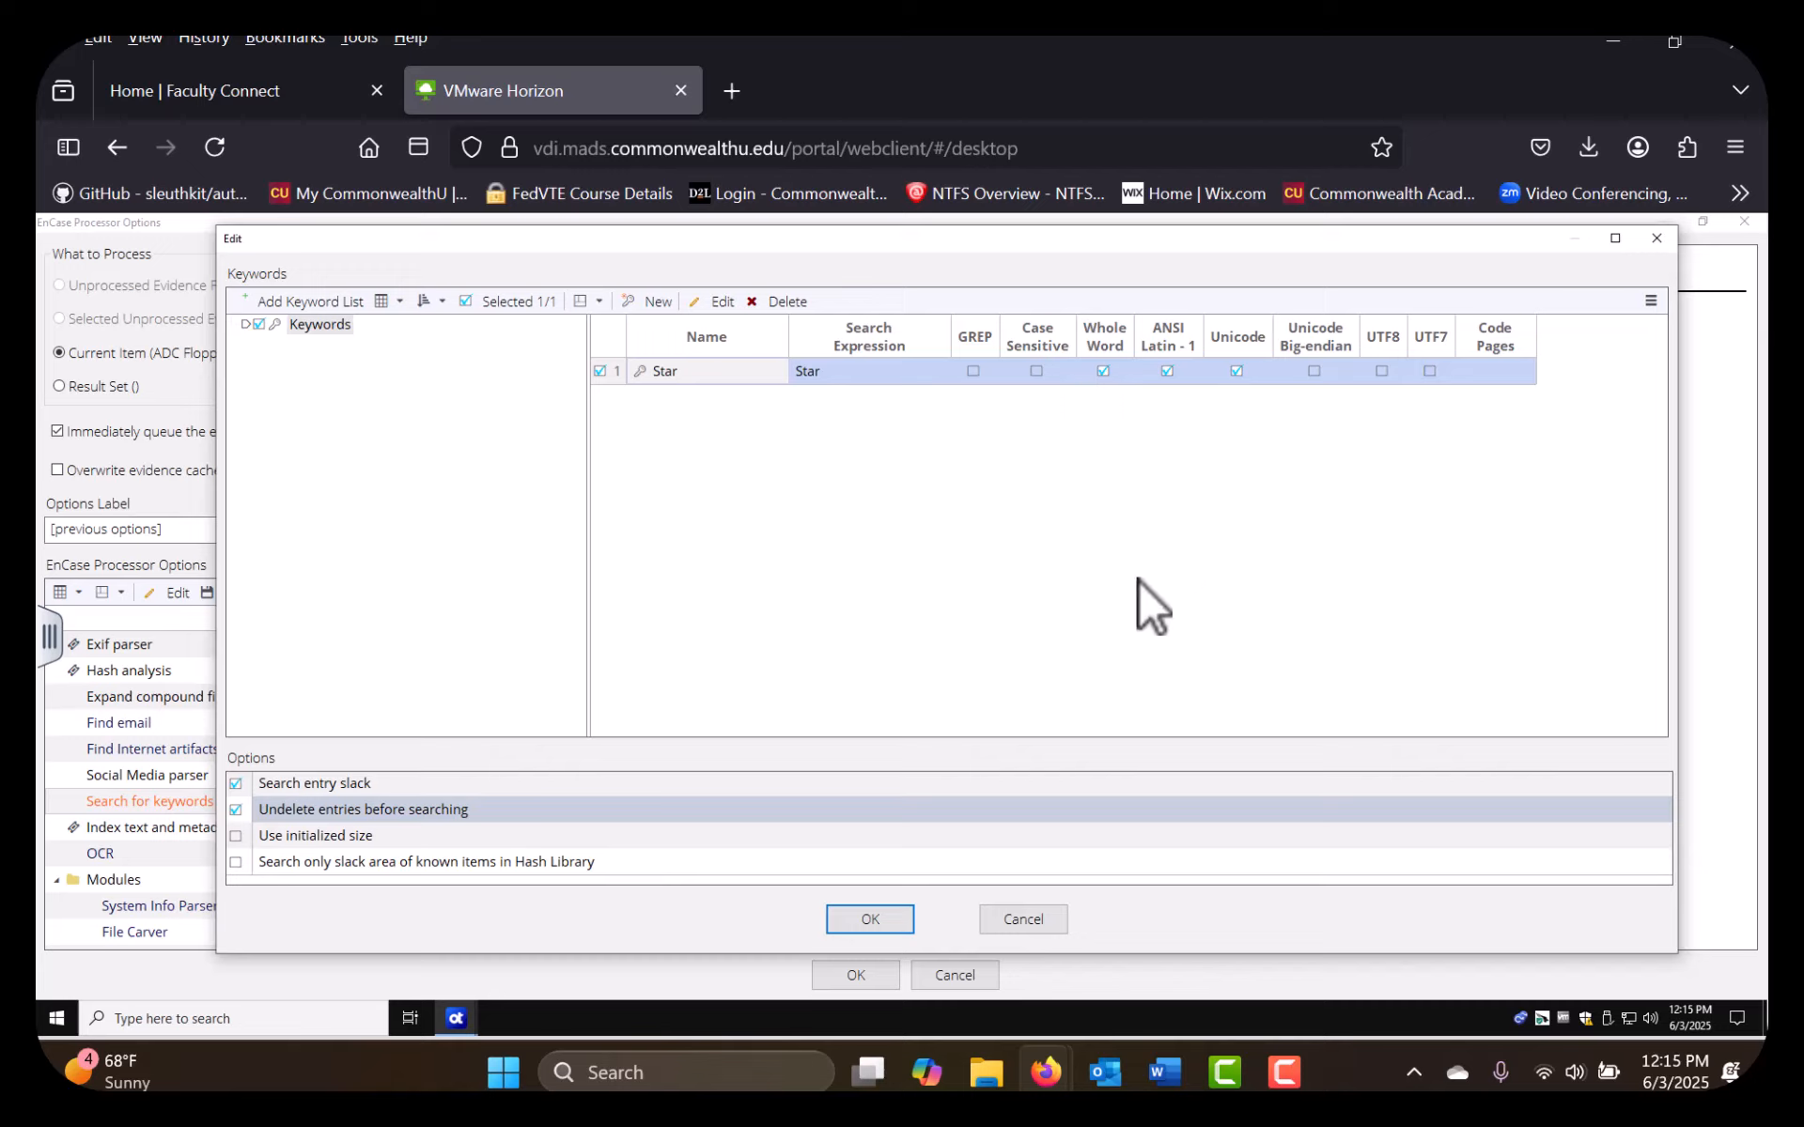
Accept the keyword search settings and start processing ADC Floppy while keeping the current options label
left_click(877, 907)
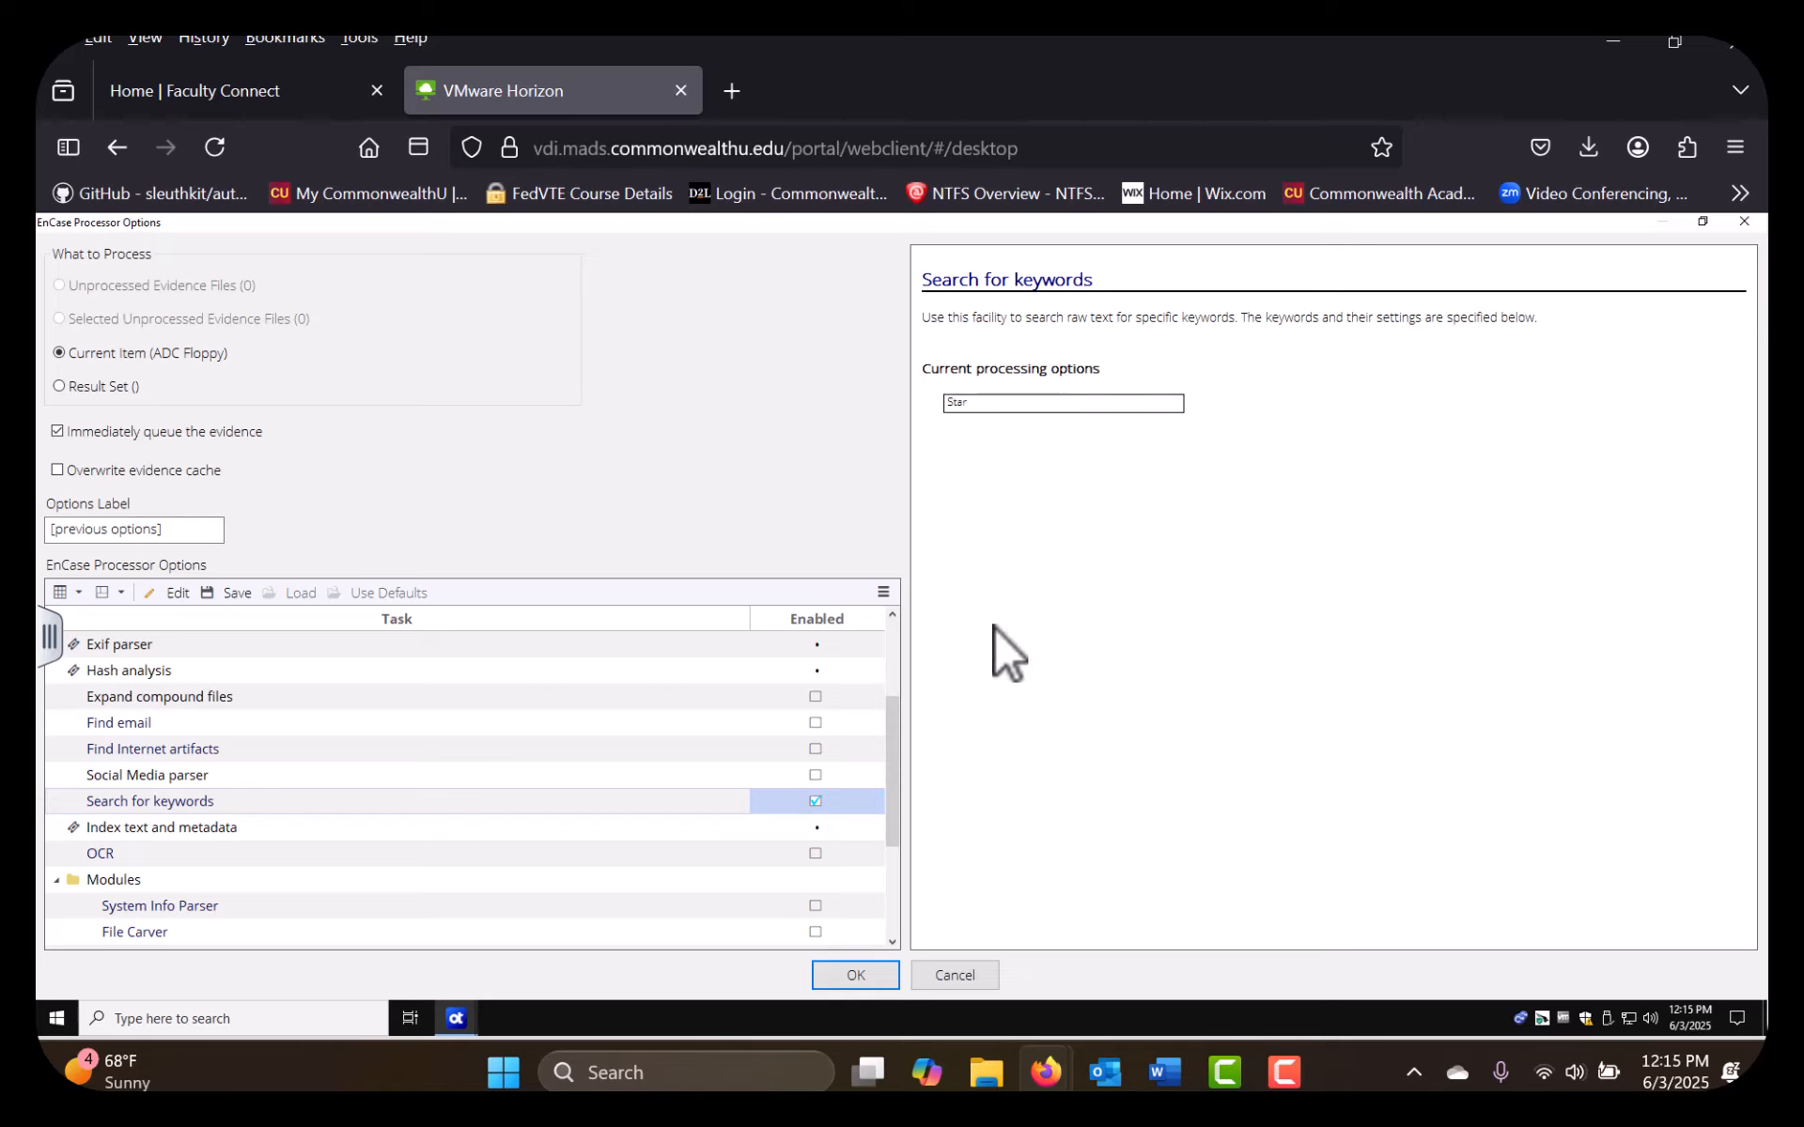
left_click(856, 975)
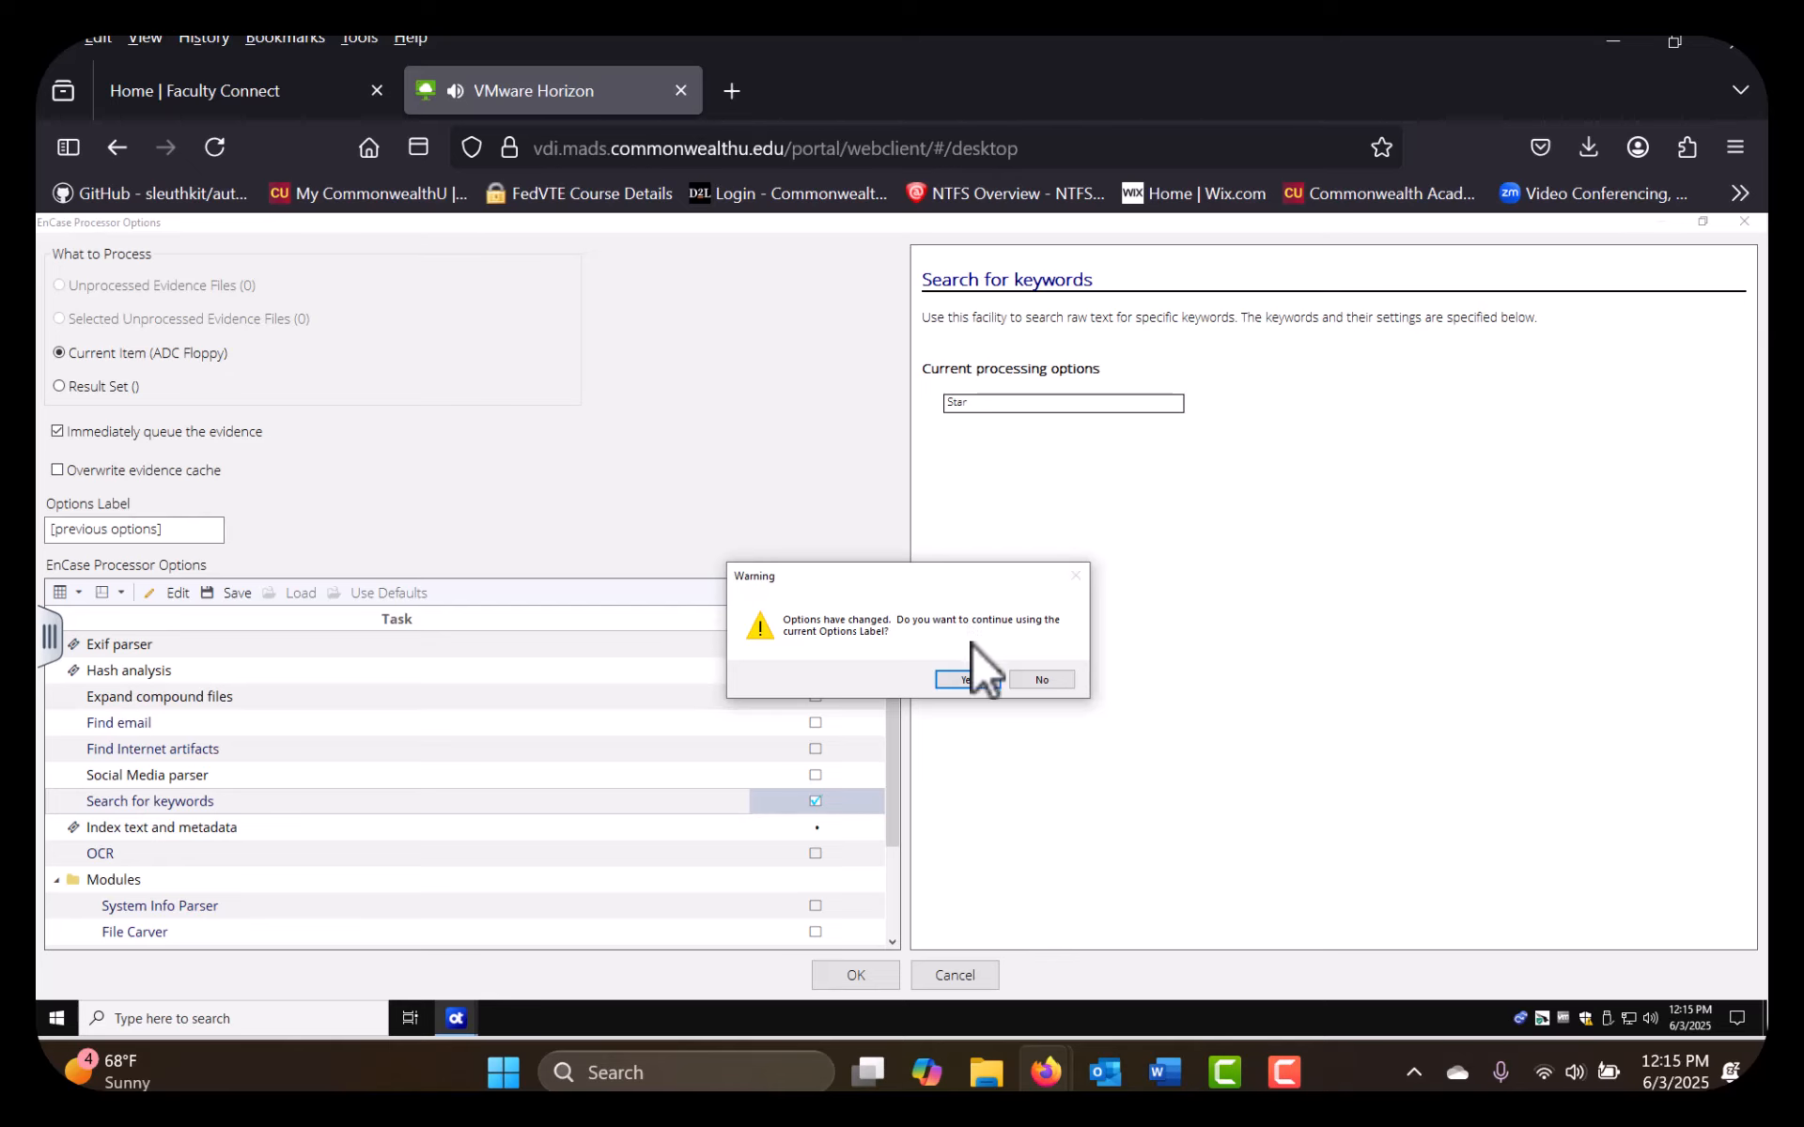
left_click(966, 680)
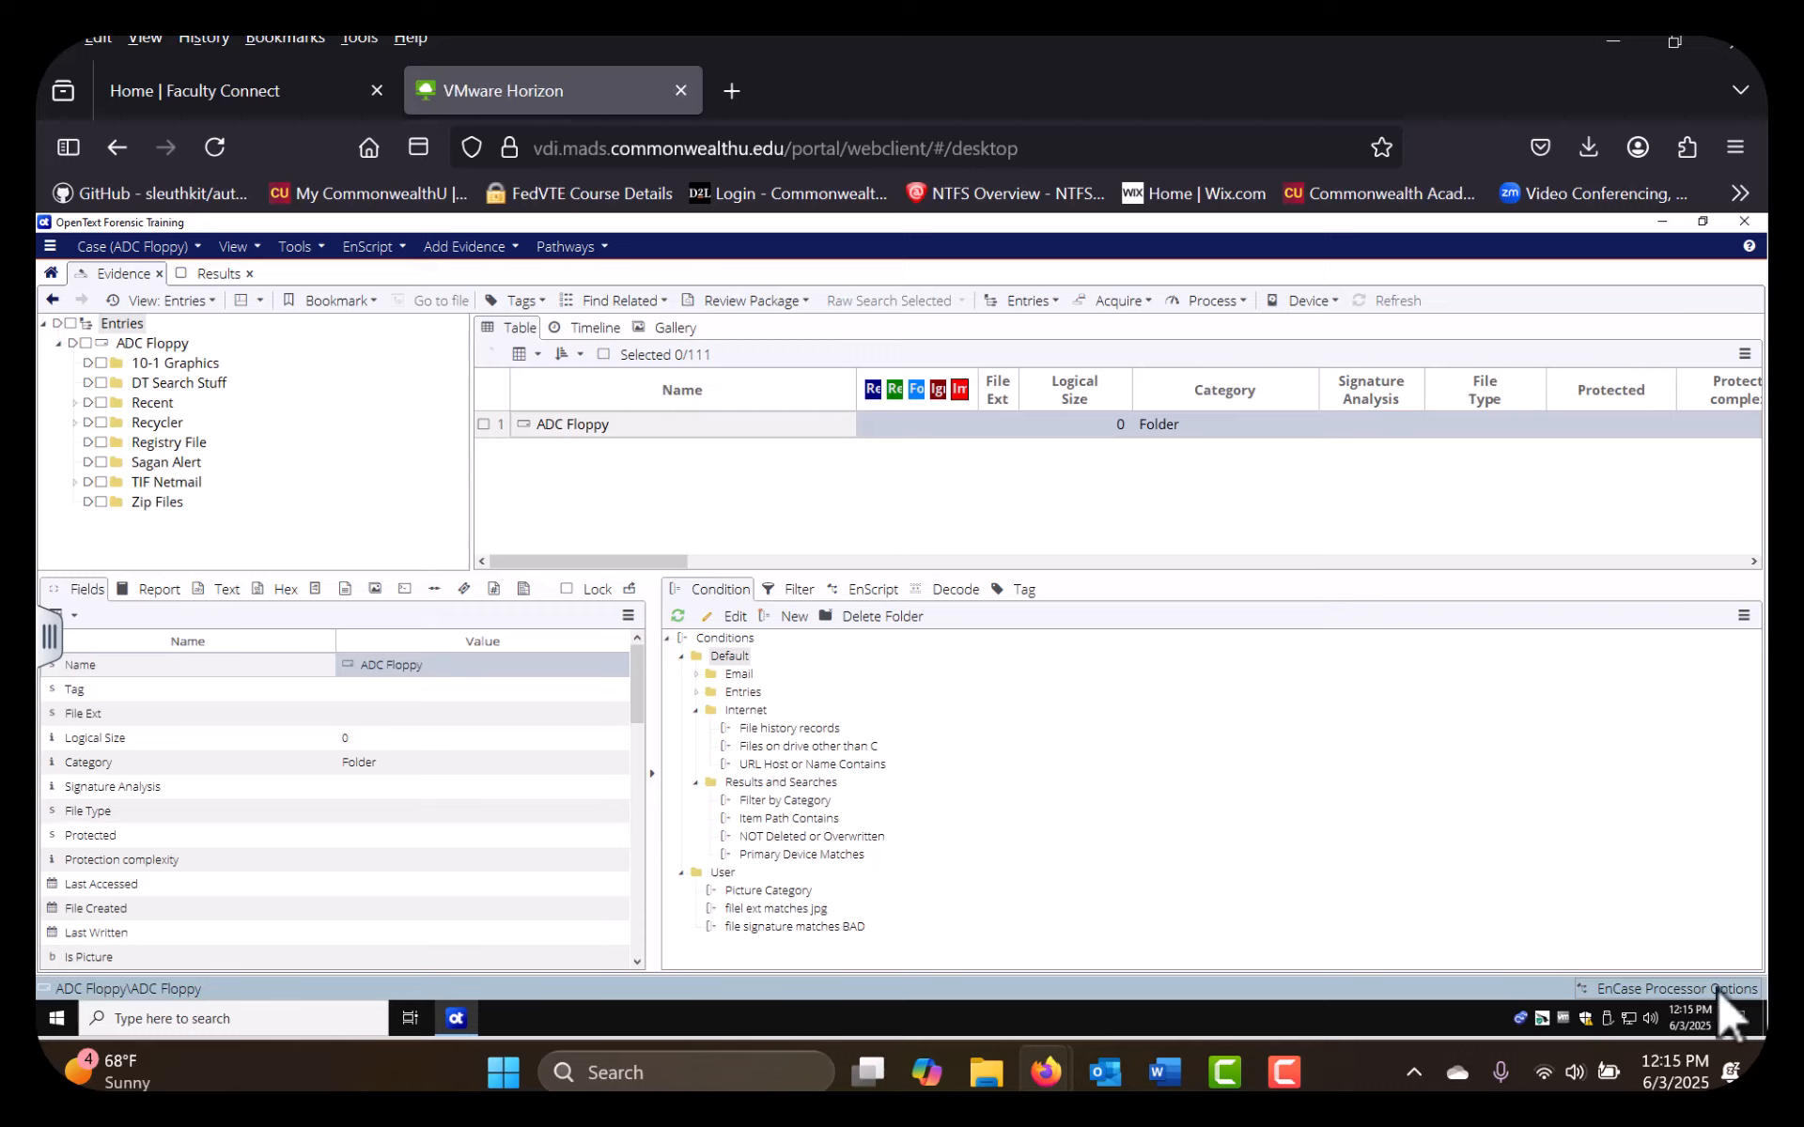
Open Processor Manager and check the progress of the ADC Floppy processing job
left_click(230, 247)
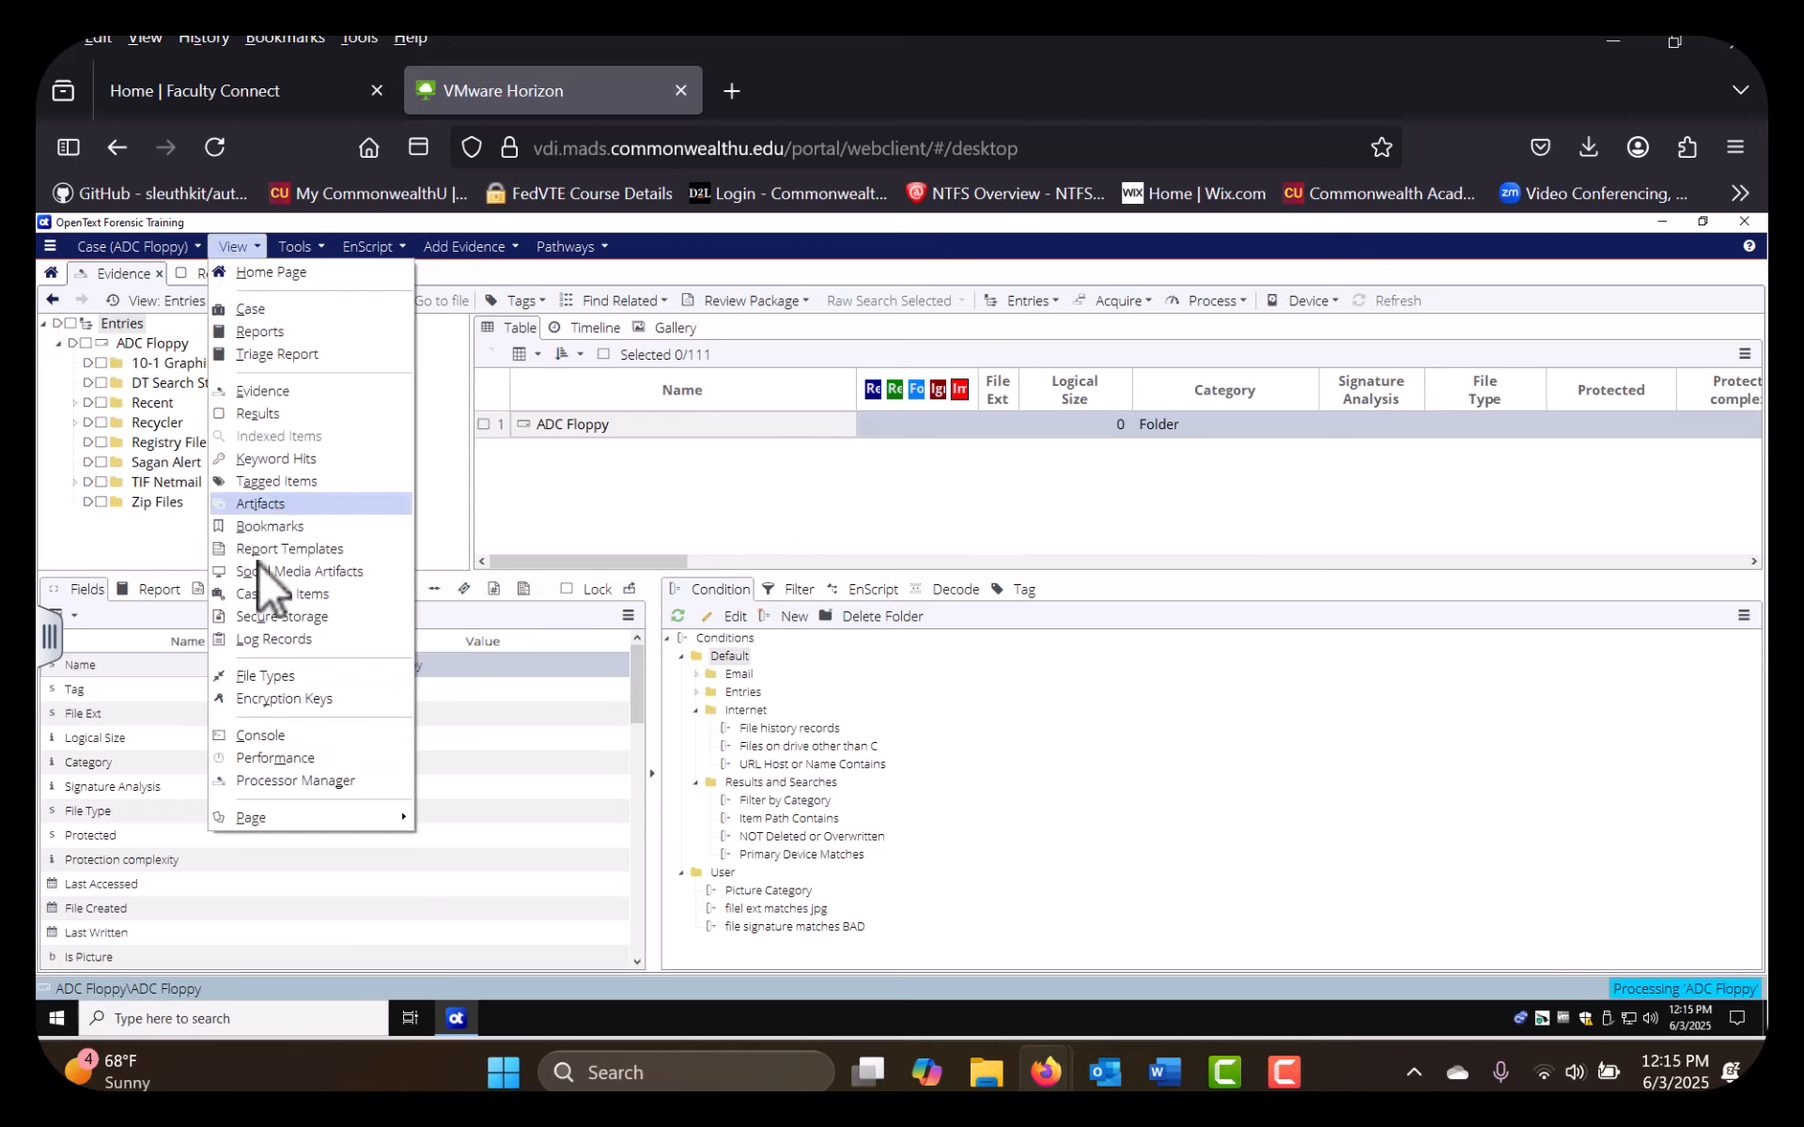
left_click(288, 782)
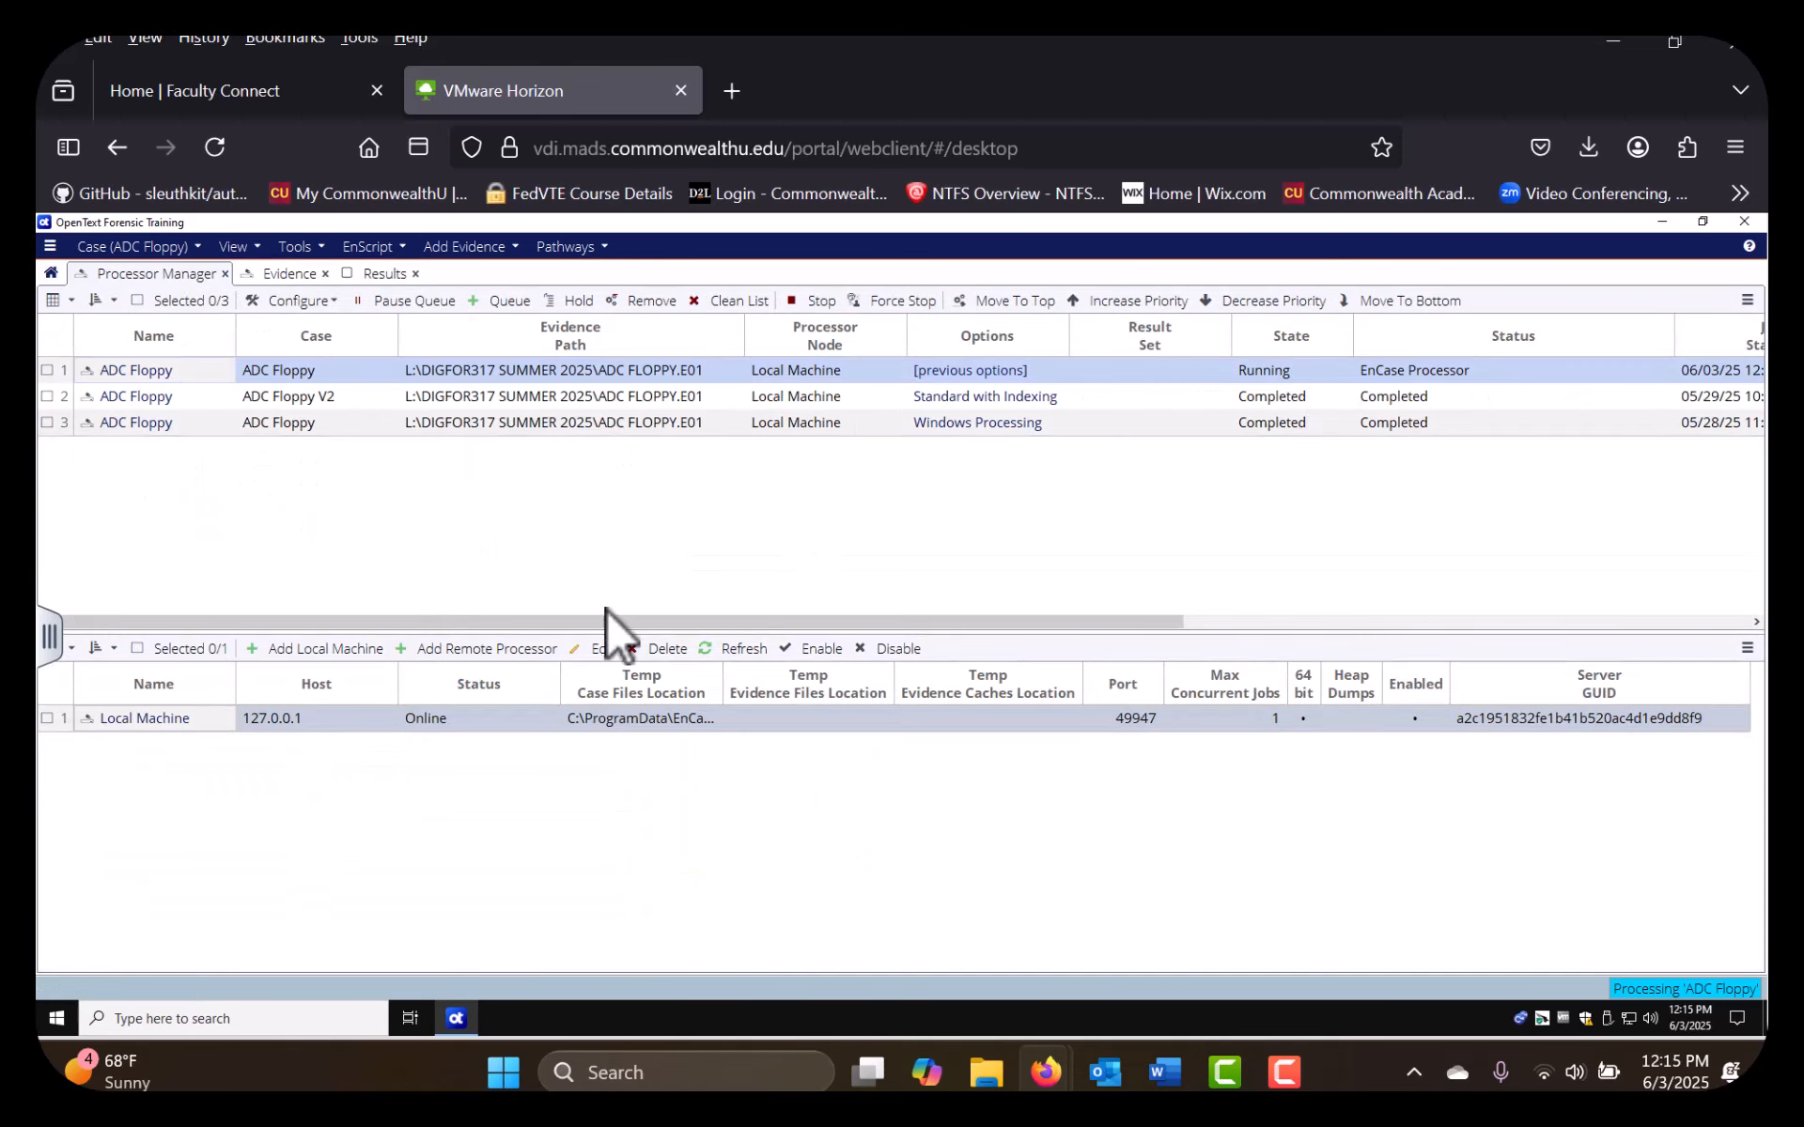
left_click_drag(598, 621, 1017, 628)
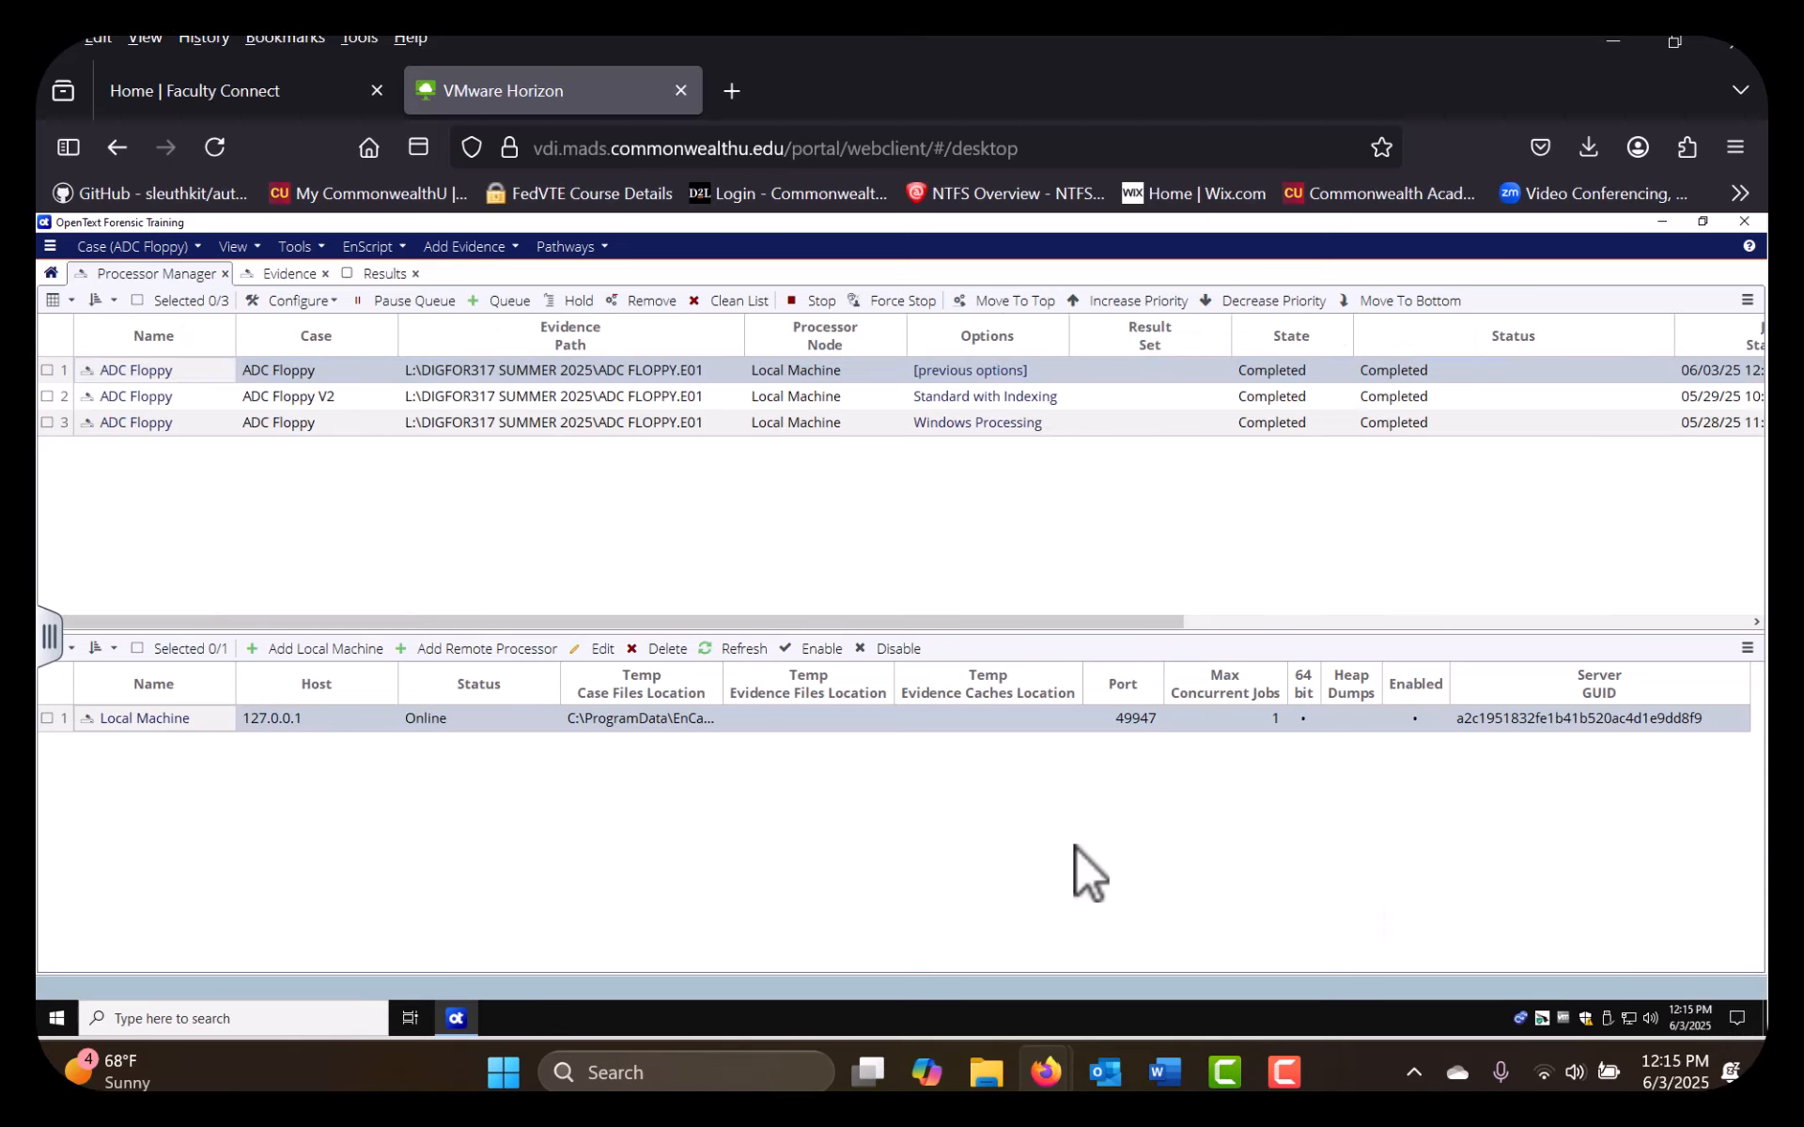
Review the Results list and the keyword hits for Star, and recheck the job in Processor Manager
left_click(307, 275)
left_click(371, 273)
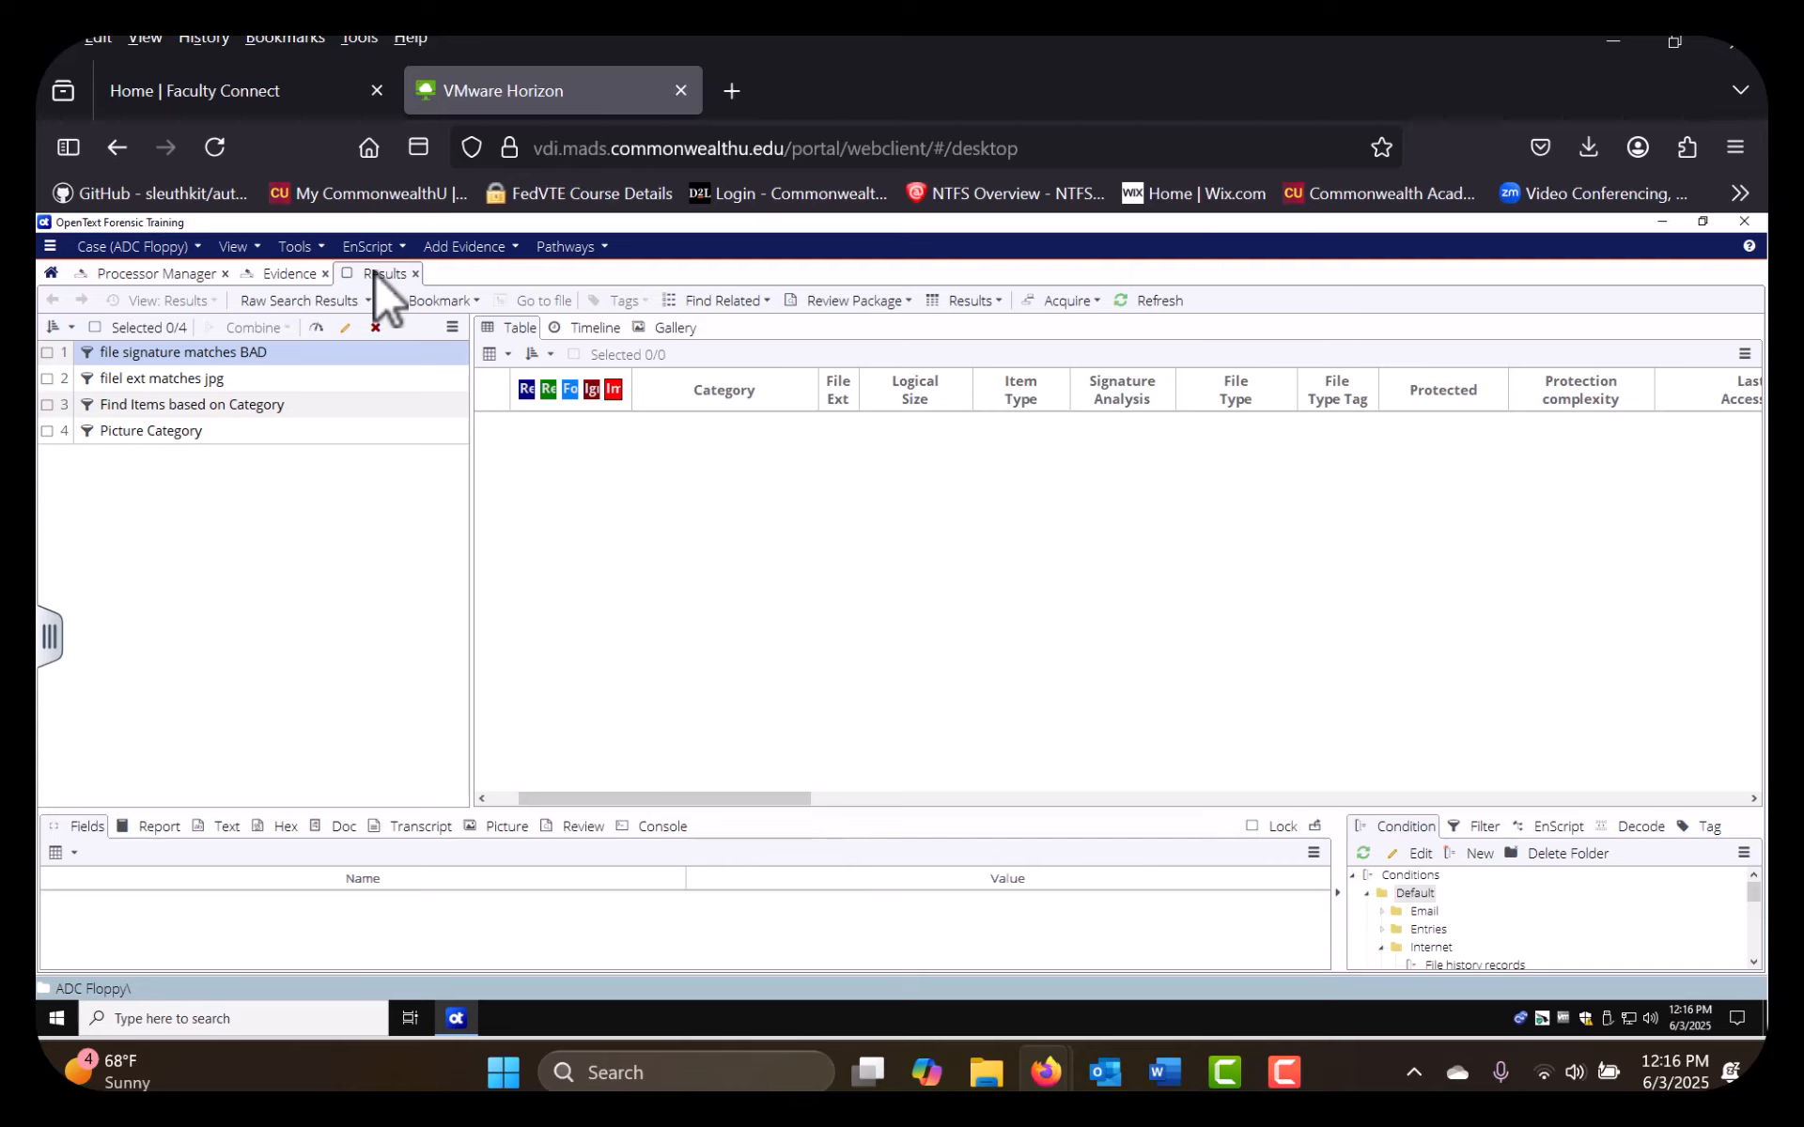
left_click(293, 271)
left_click(245, 246)
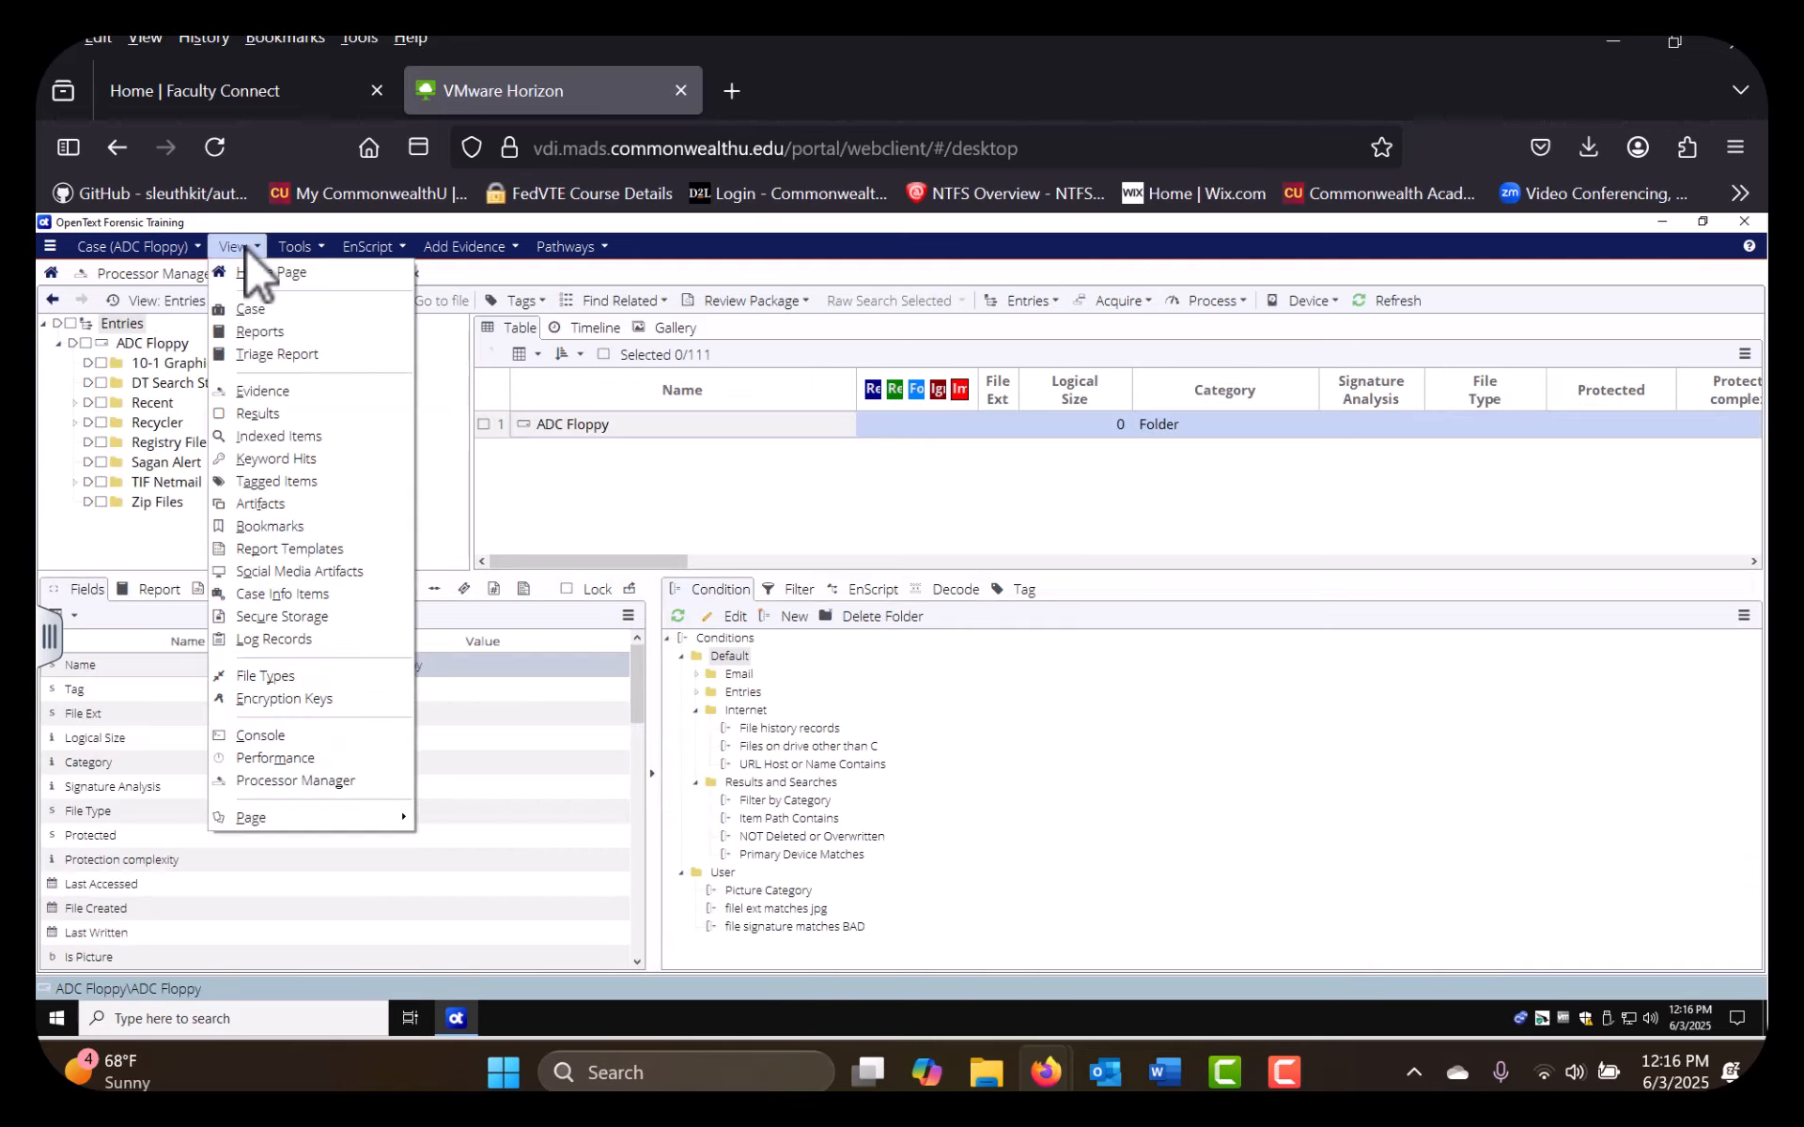
left_click(267, 457)
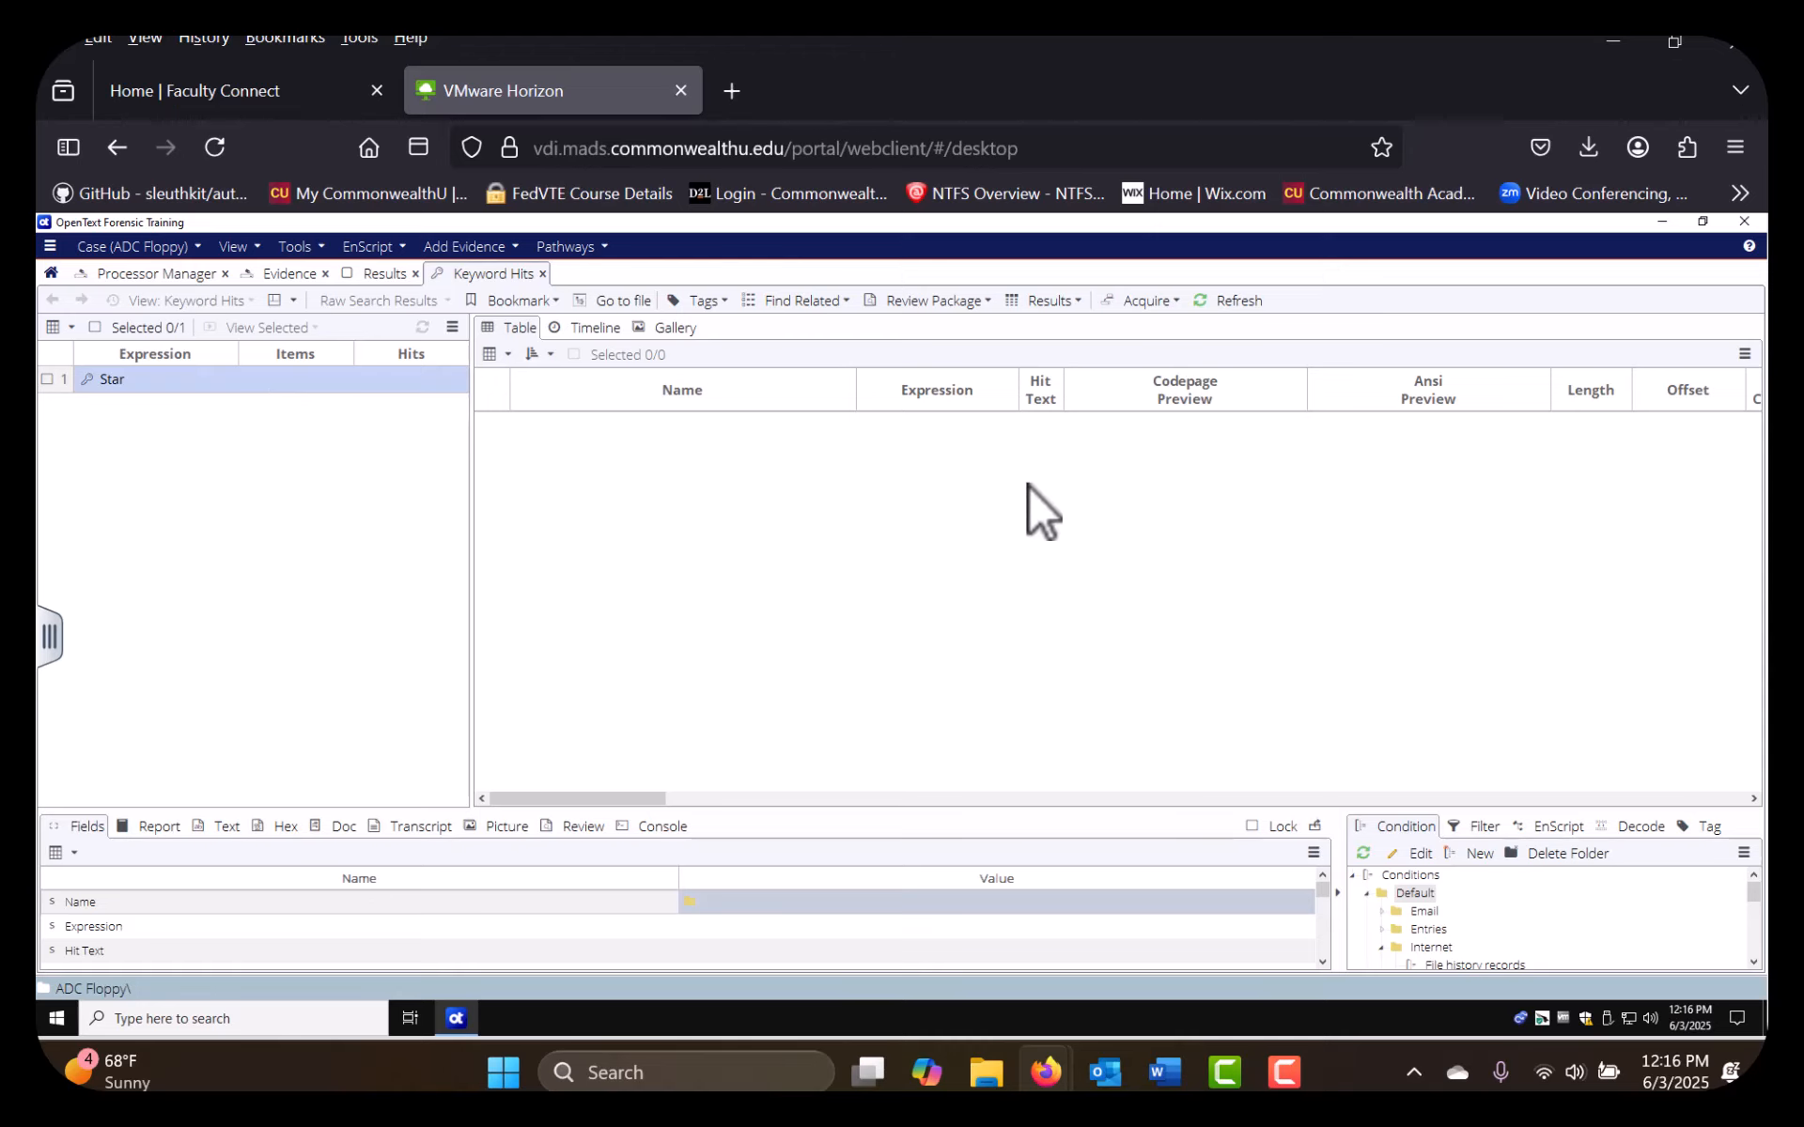
left_click(169, 274)
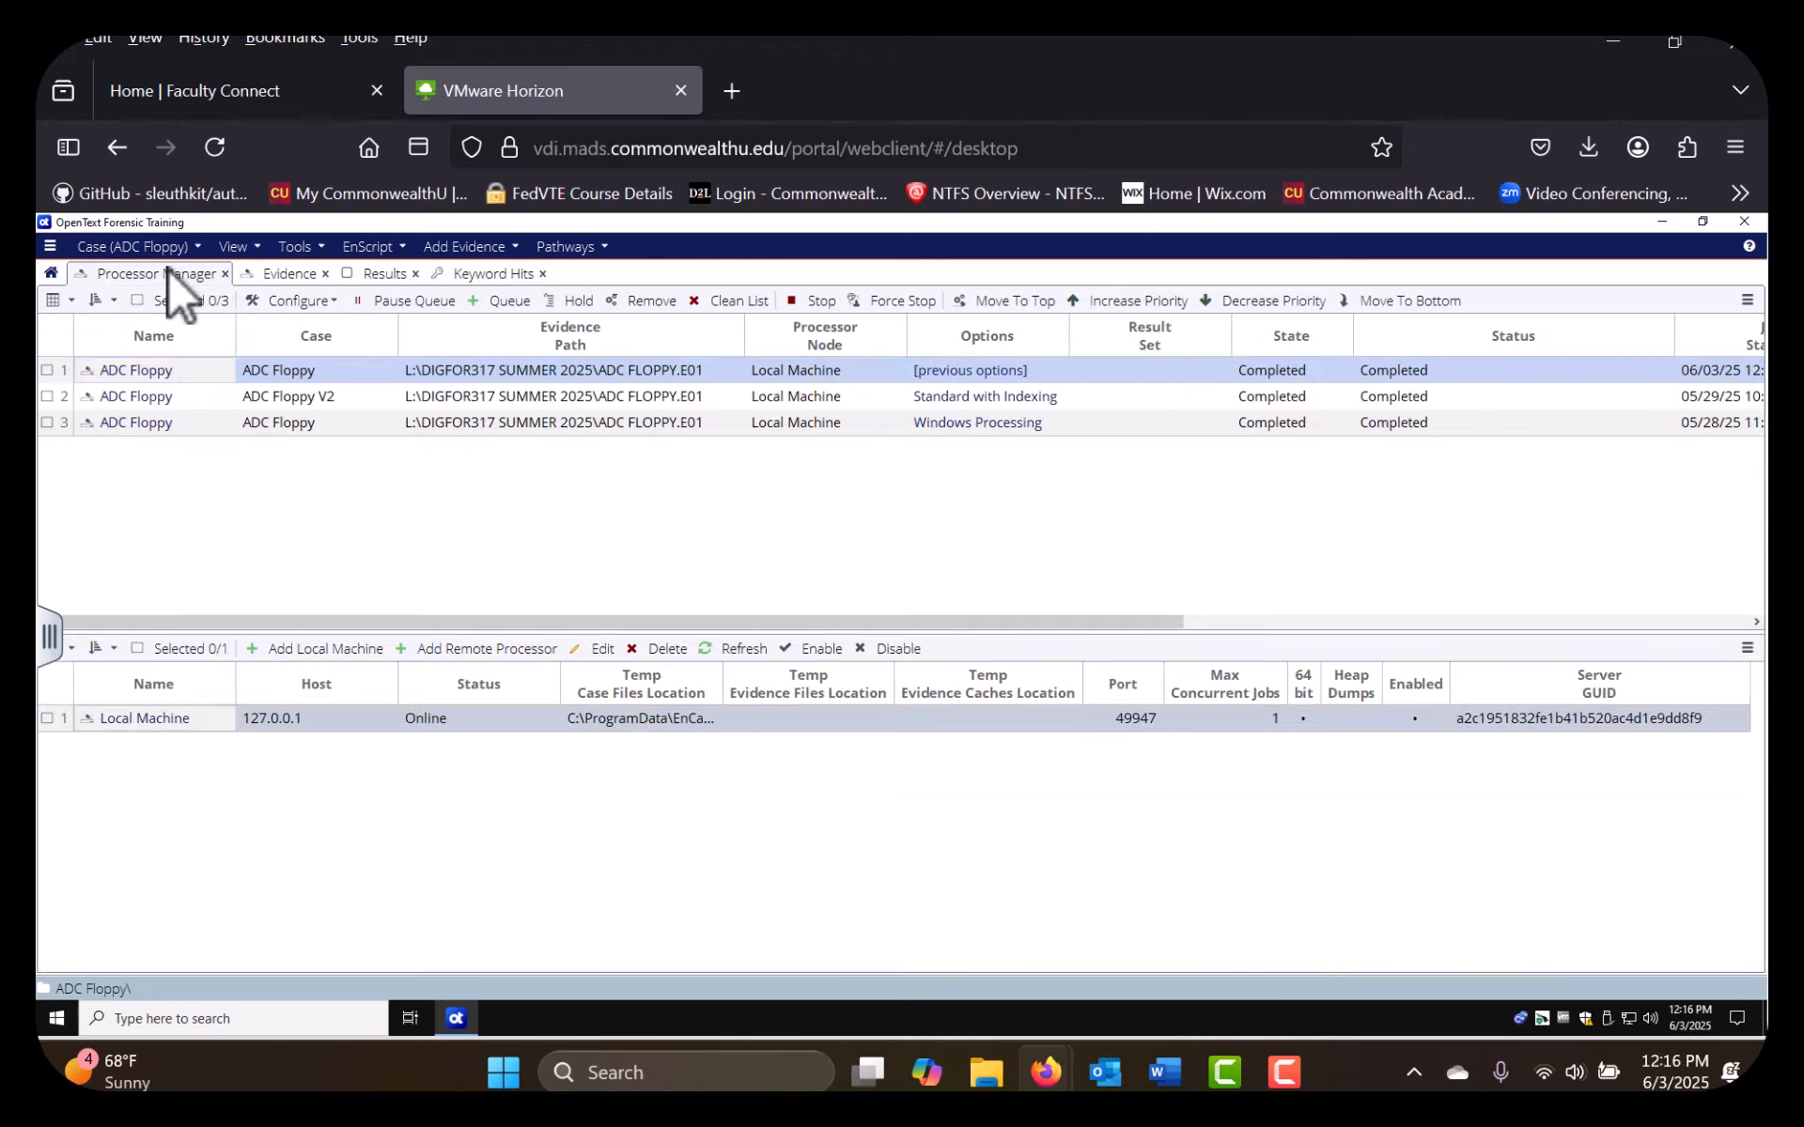
Browse the Recycler's first subfolder and the Recent folder of ADC Floppy for file names to use as a keyword
left_click(287, 274)
left_click(169, 423)
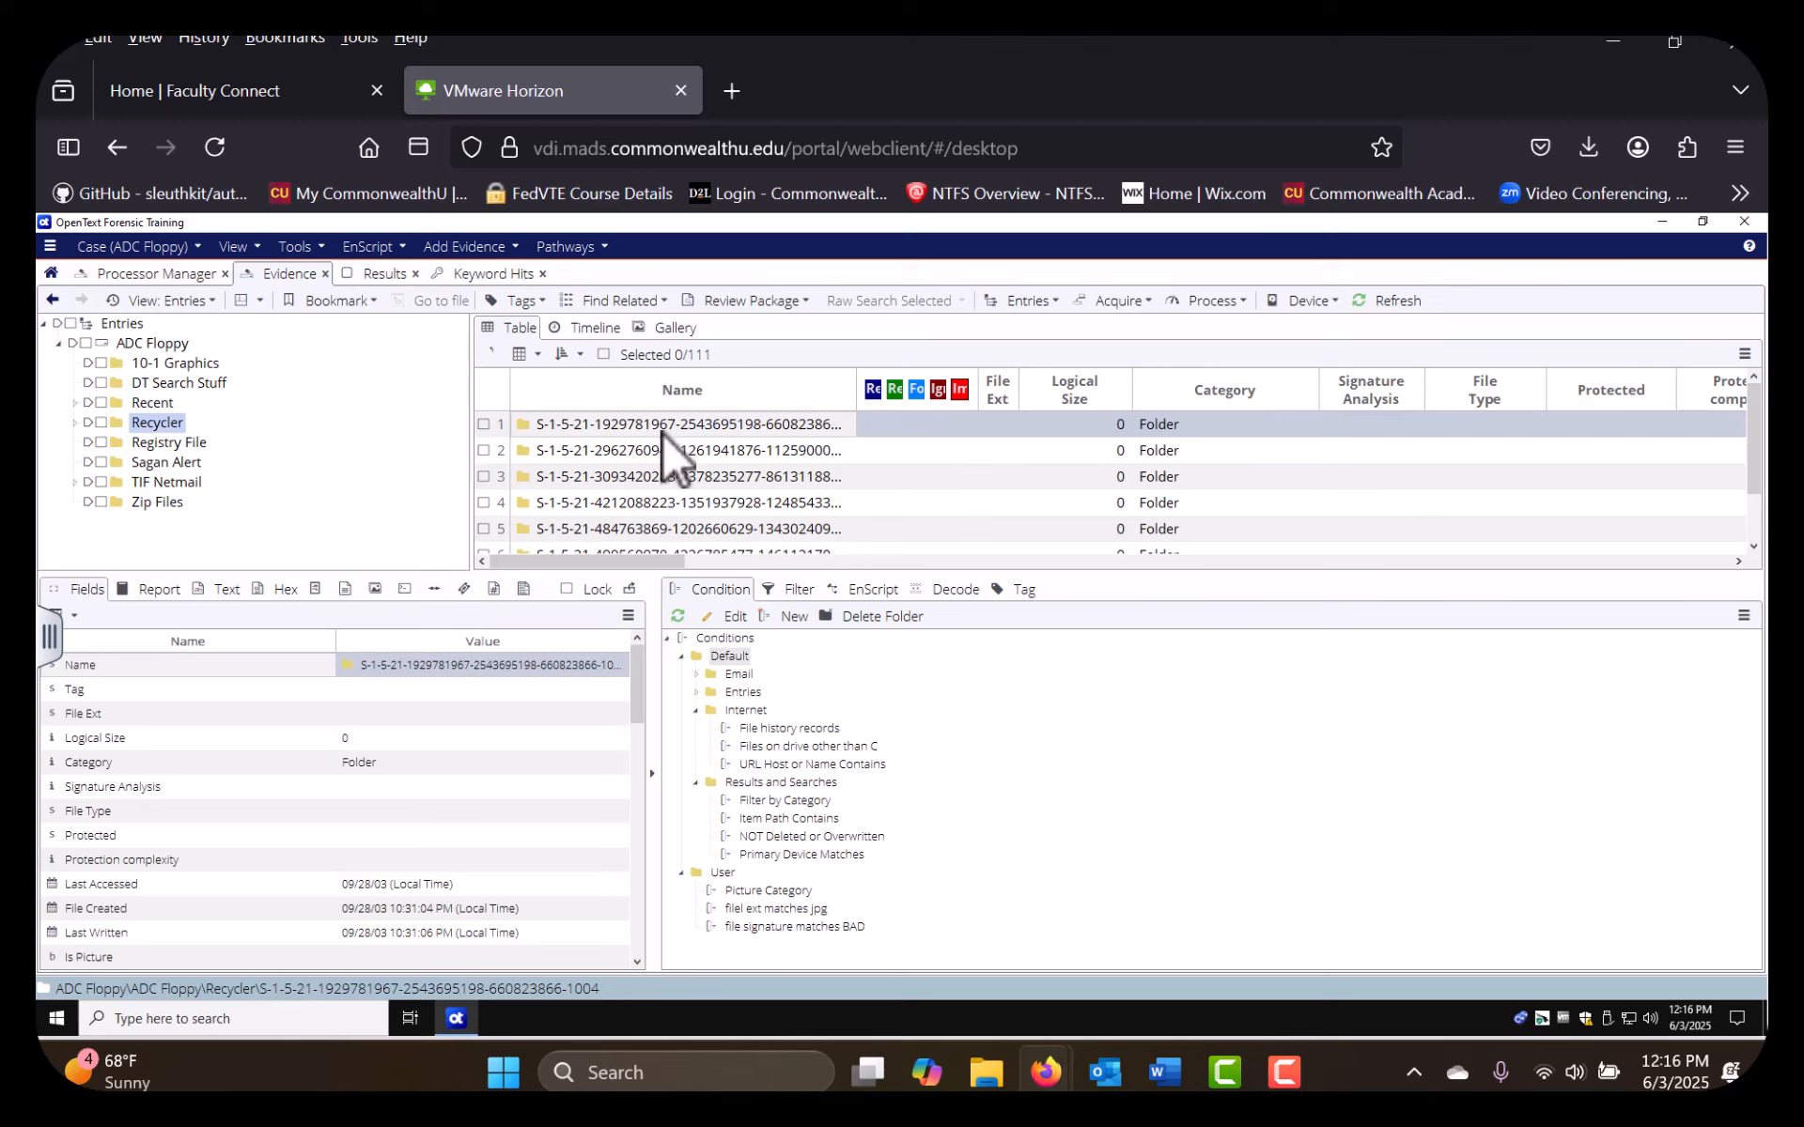
double_click(662, 425)
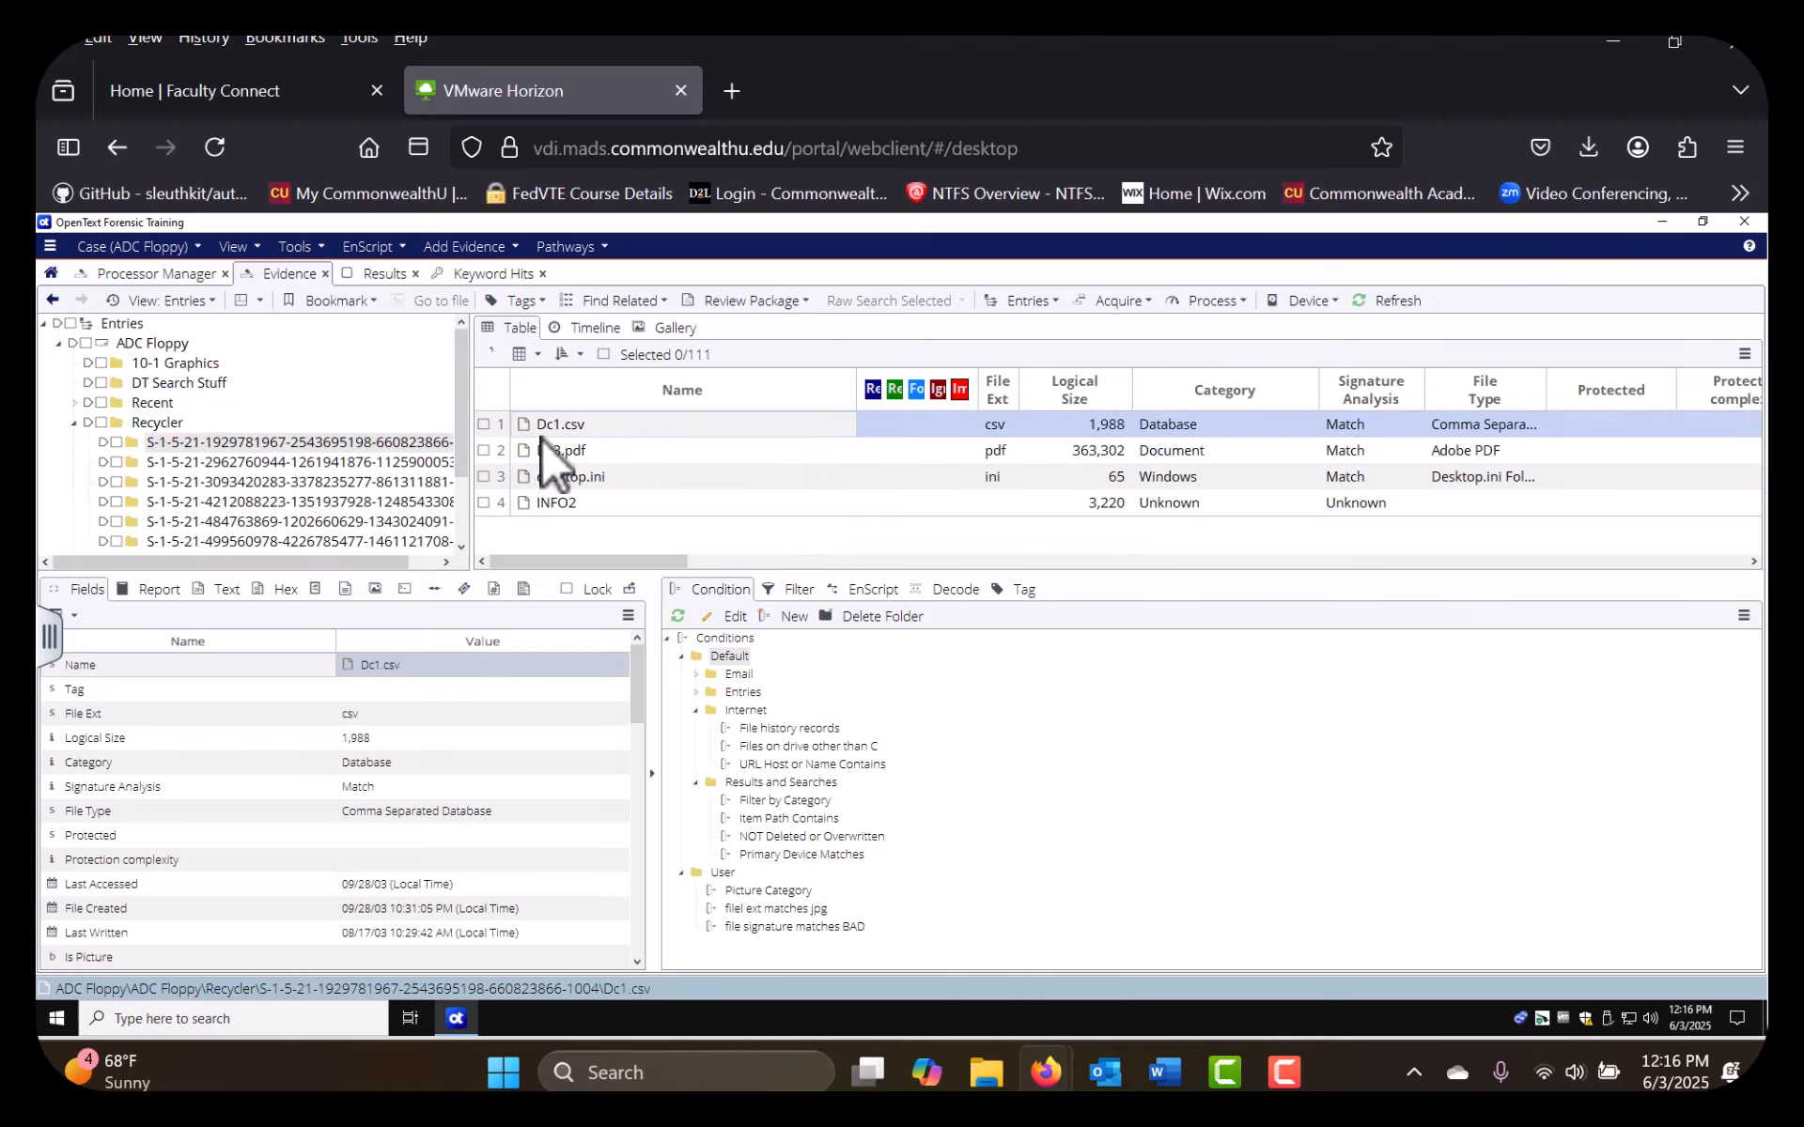
left_click(169, 404)
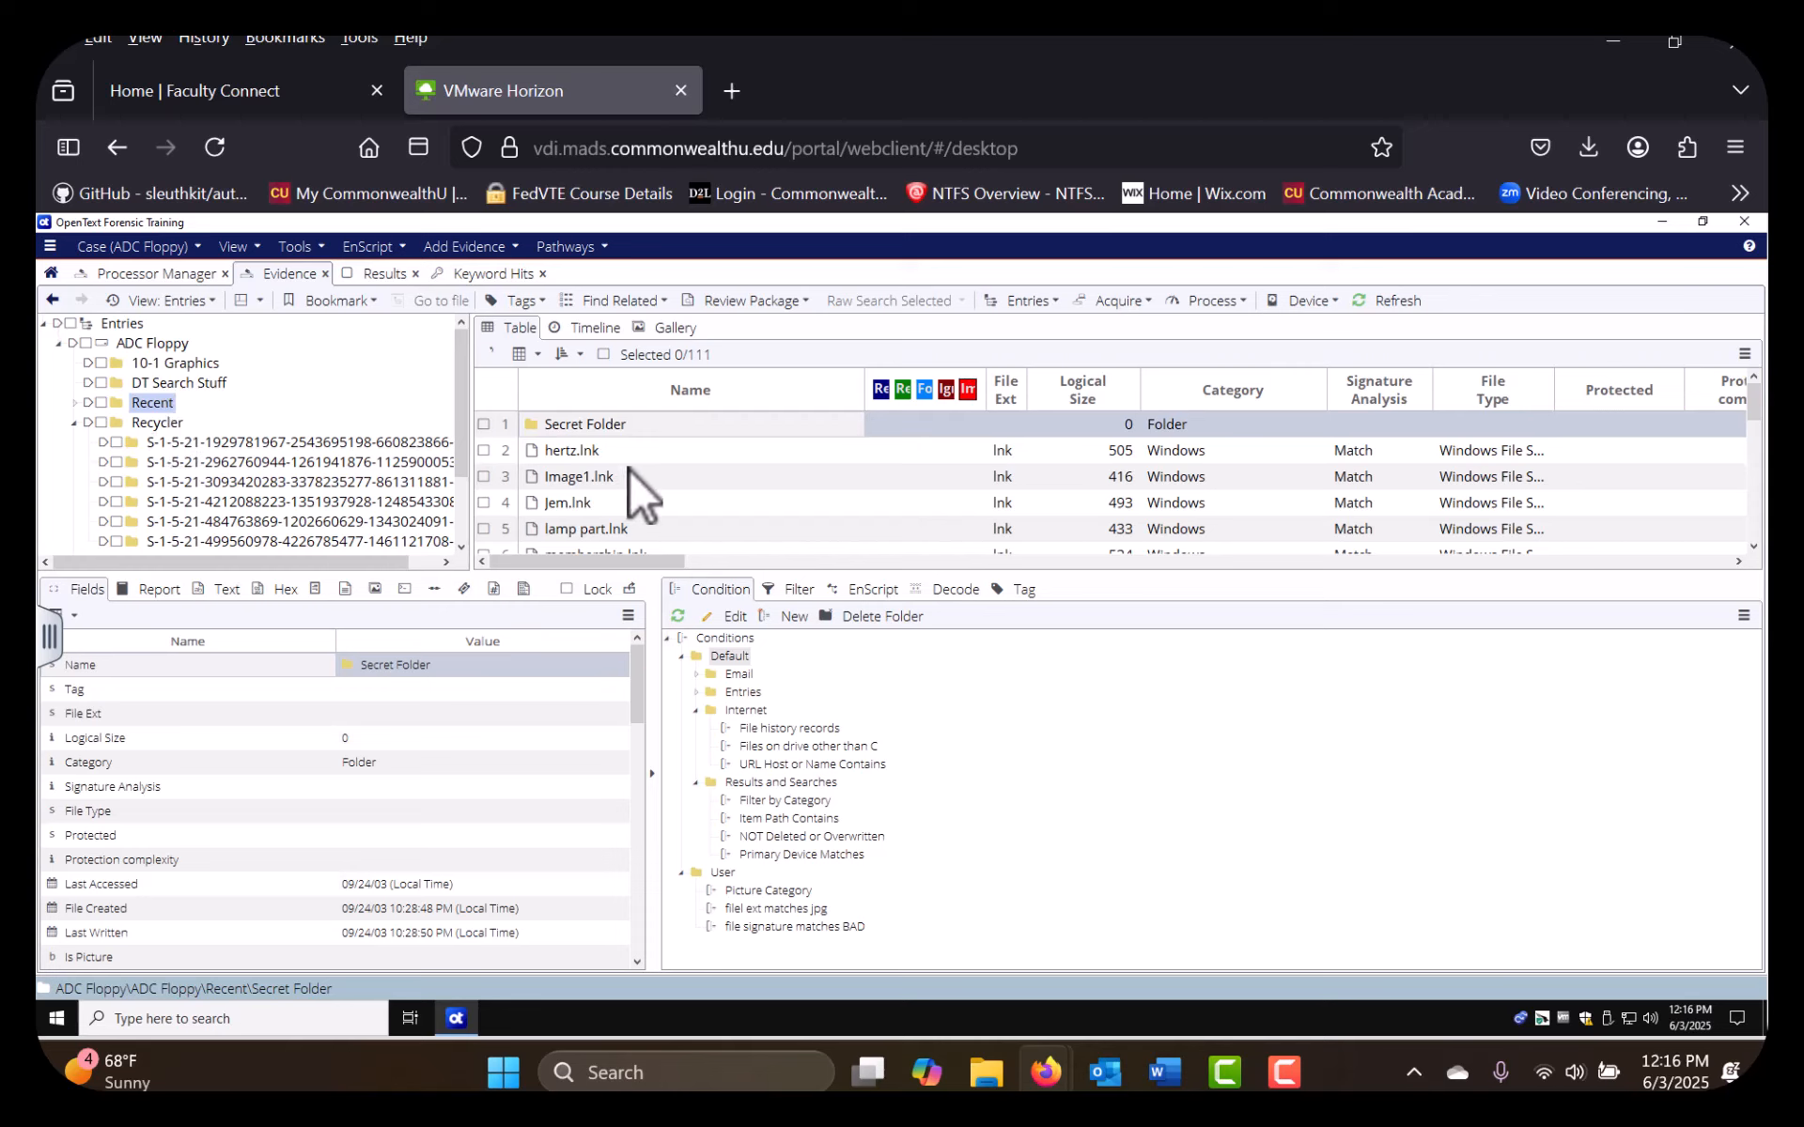
scroll(629, 470, "down", 1)
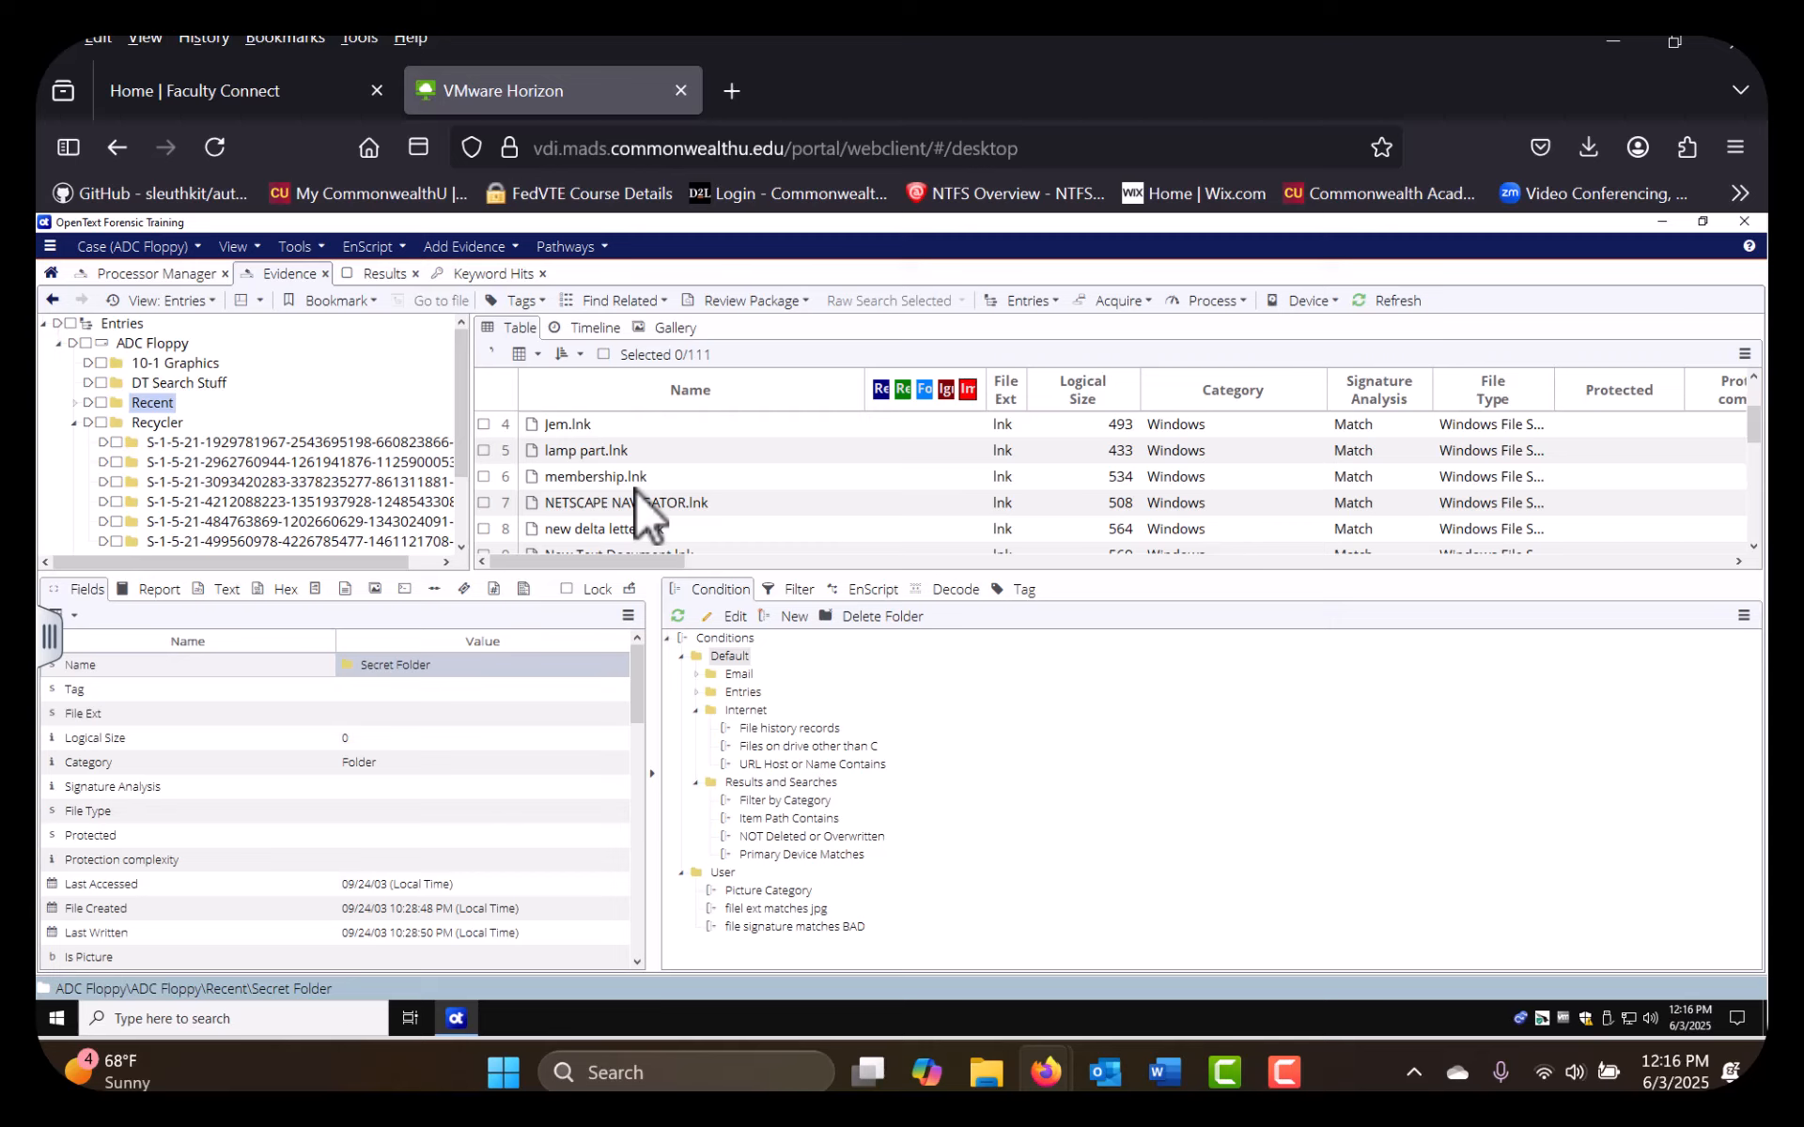
scroll(634, 488, "up", 1)
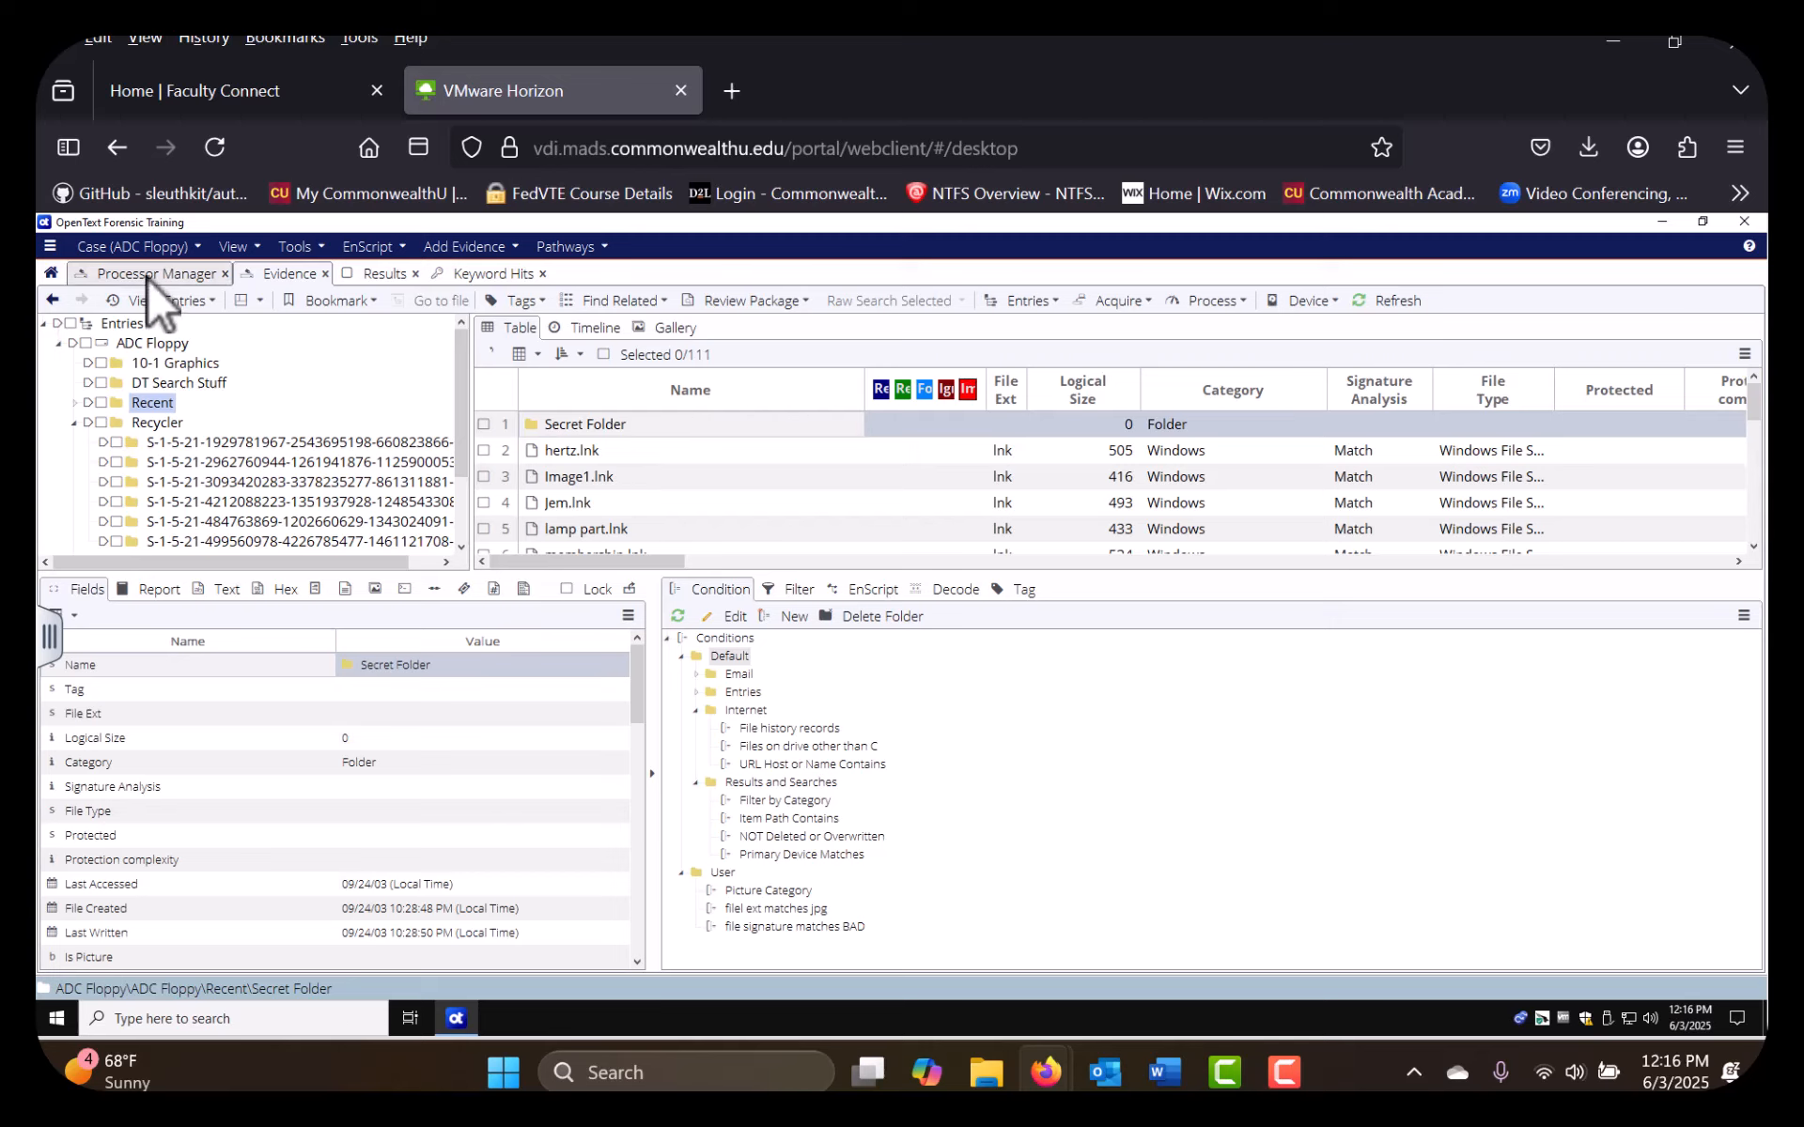
Create custom processing for all evidence with Recover Folders, Expand compound files, Find email, Find Internet artifacts and Social Media parser disabled
left_click(1221, 302)
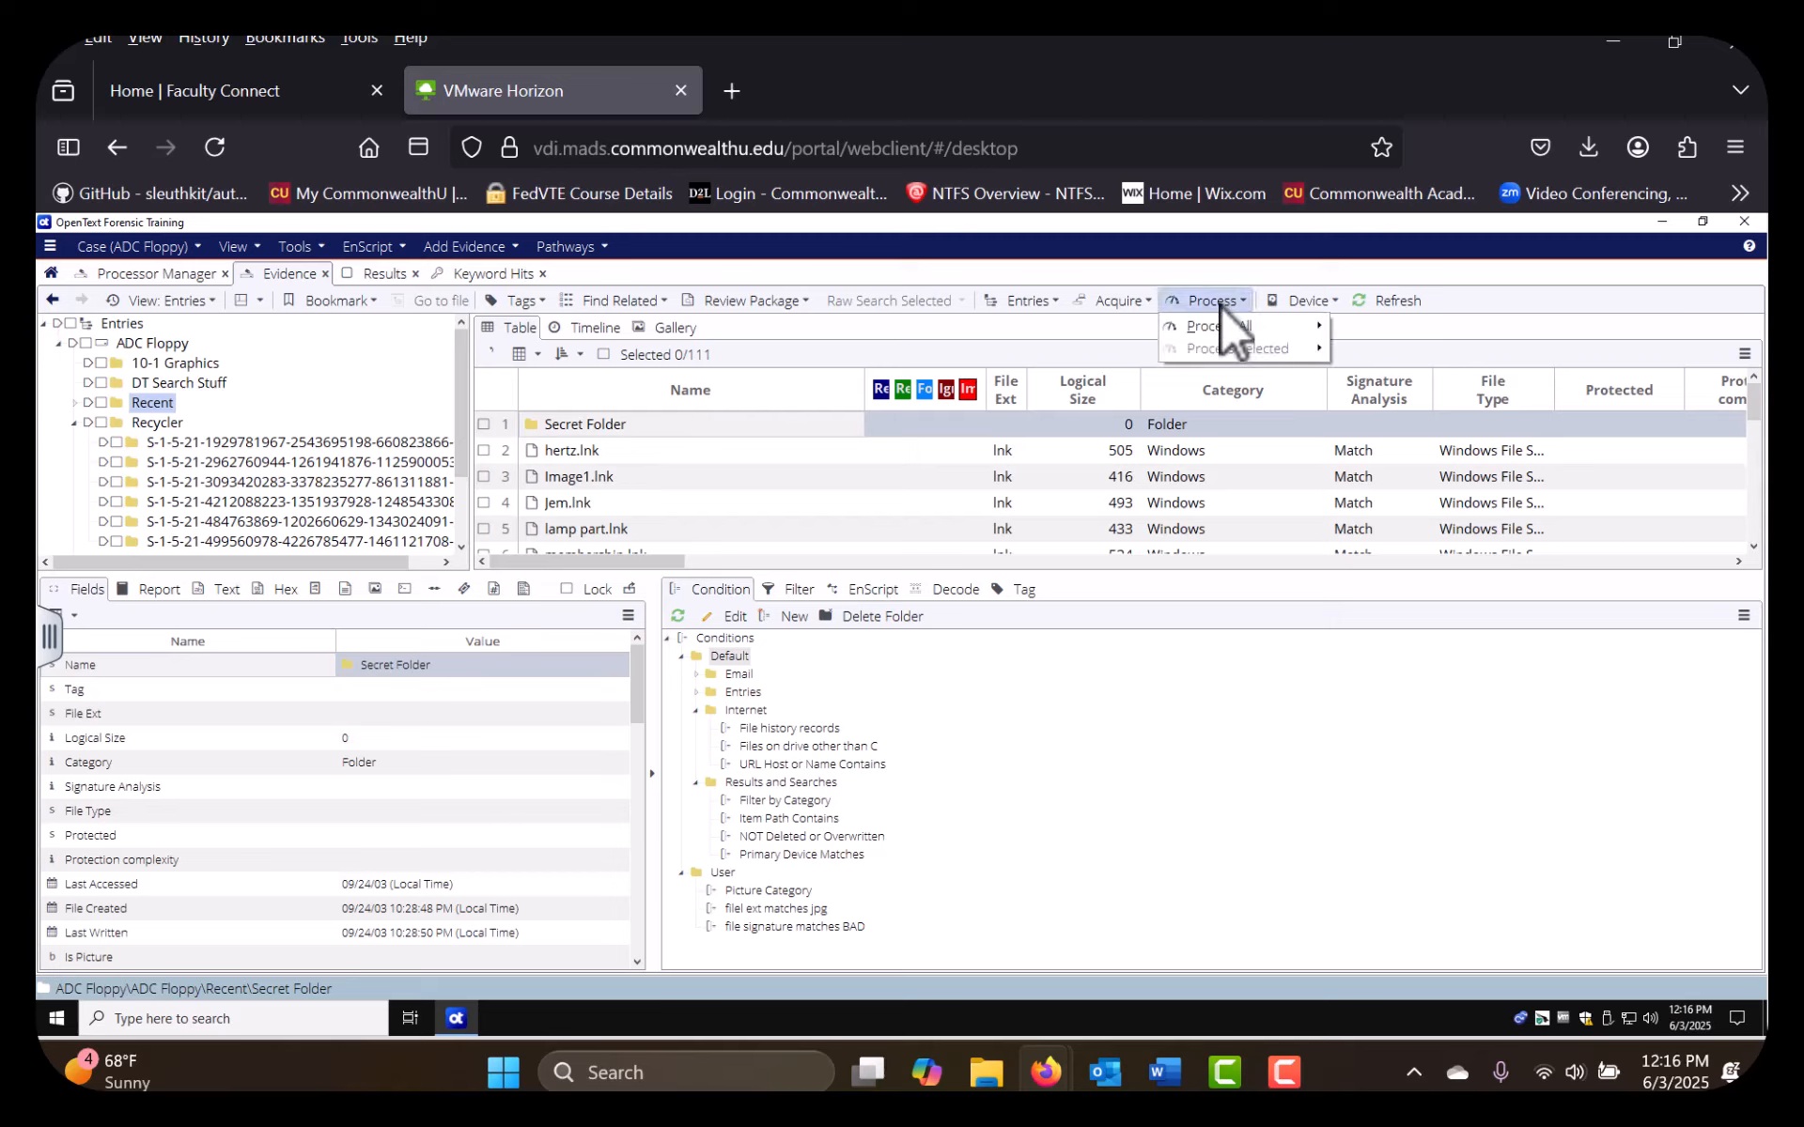
mouse_move(1217, 325)
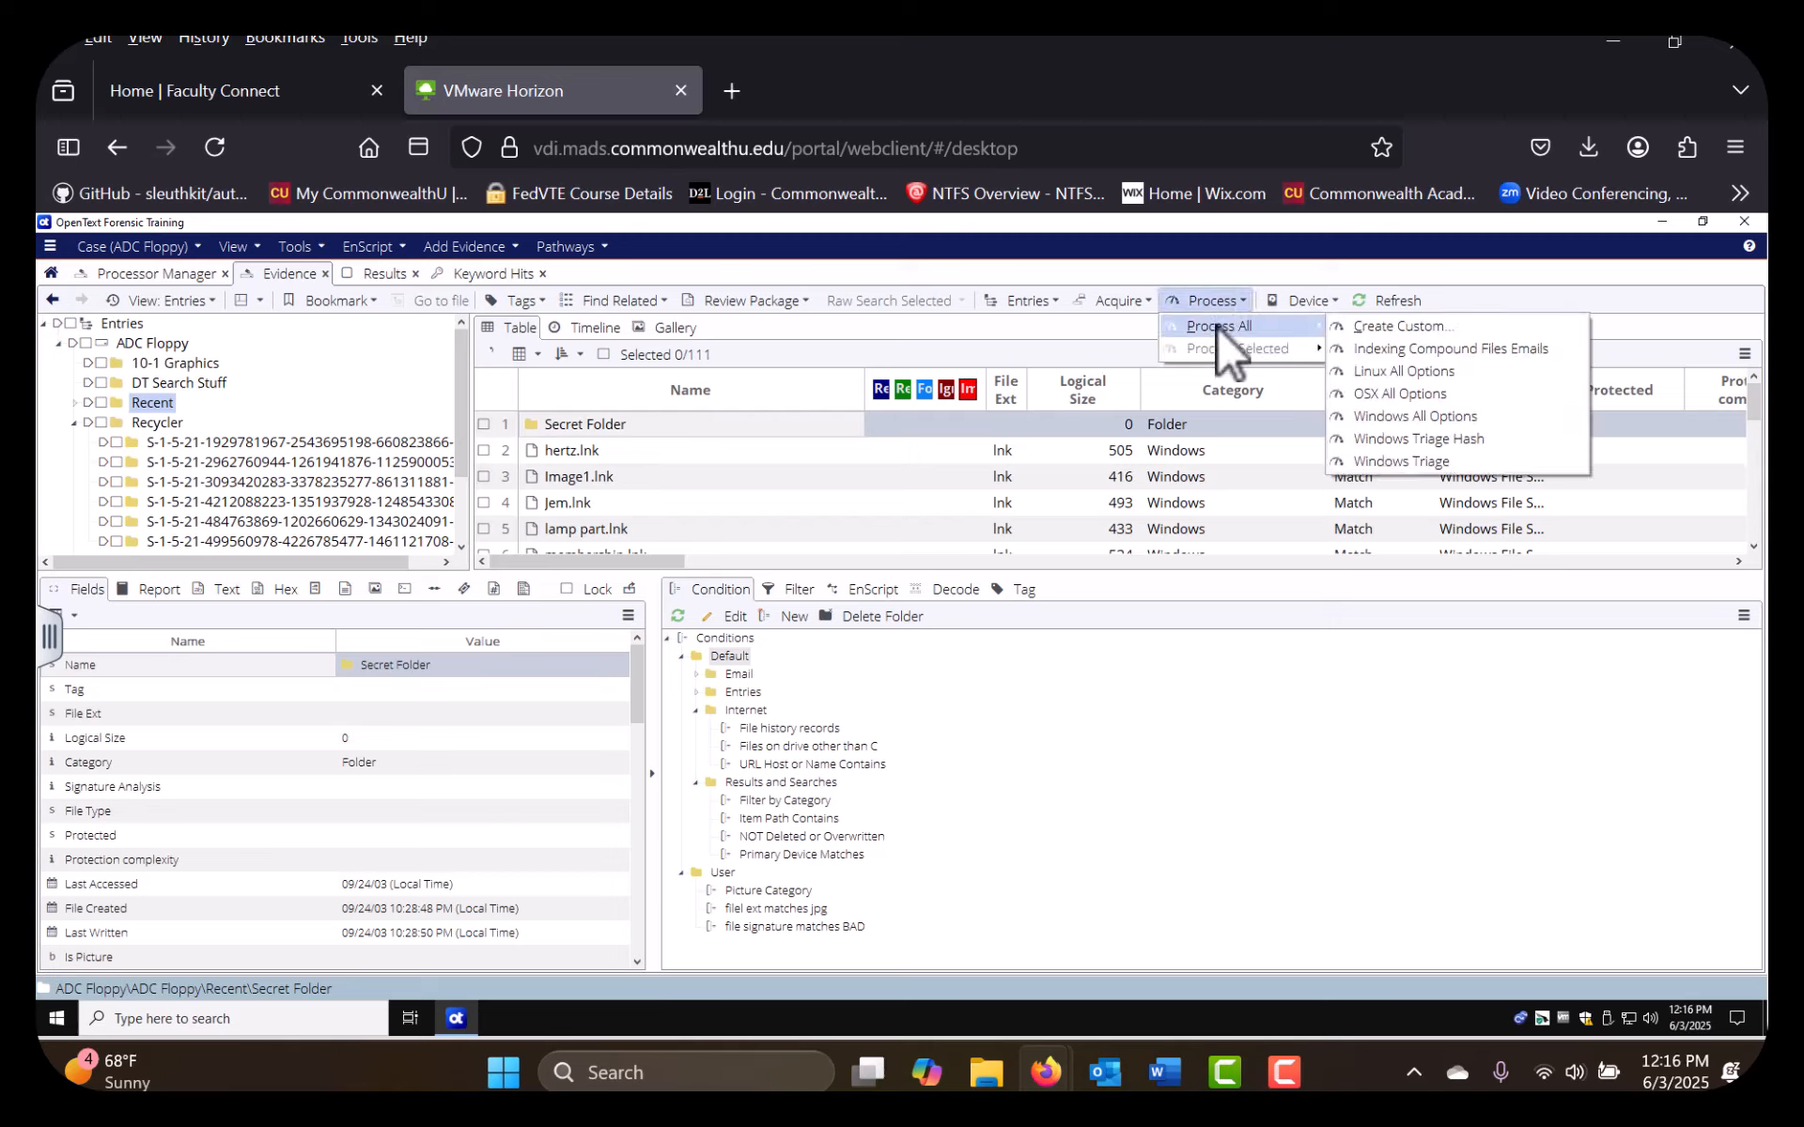
left_click(1420, 328)
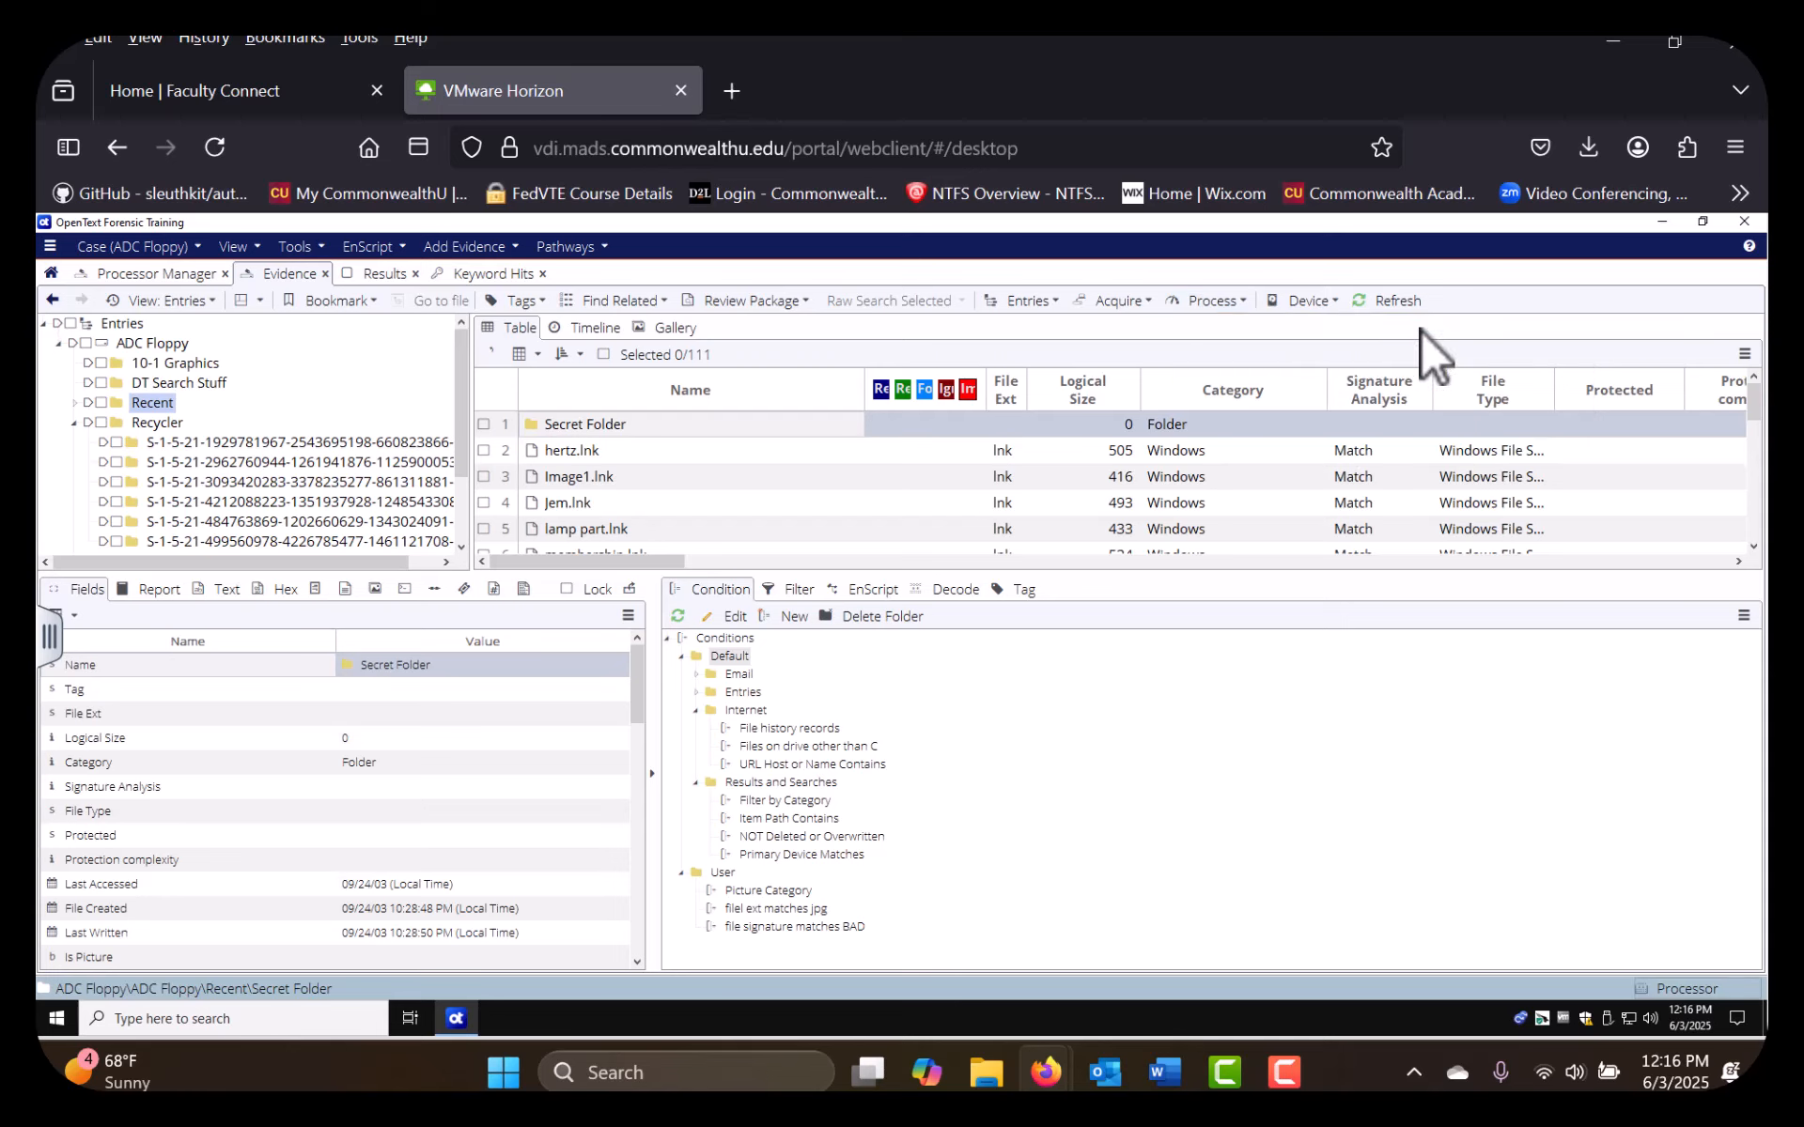
scroll(531, 700, "down", 2)
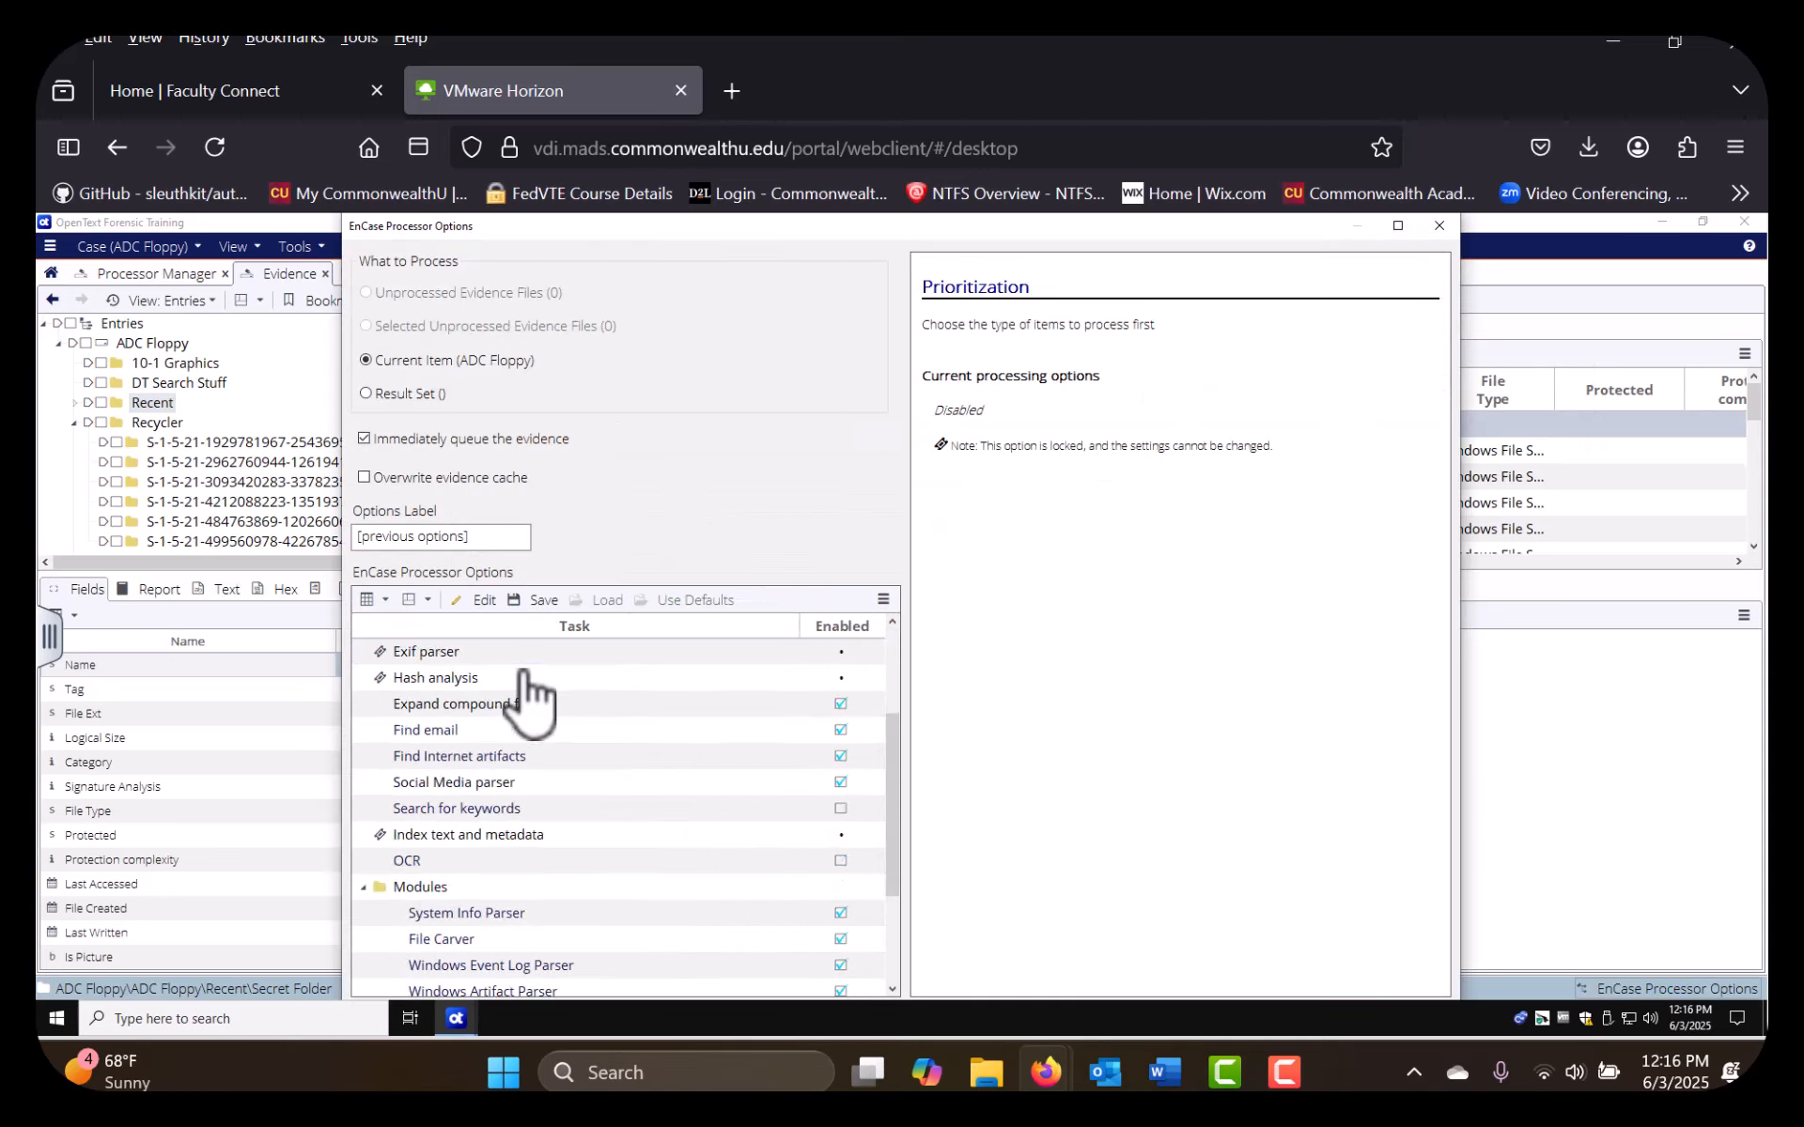
scroll(563, 710, "up", 2)
left_click(839, 677)
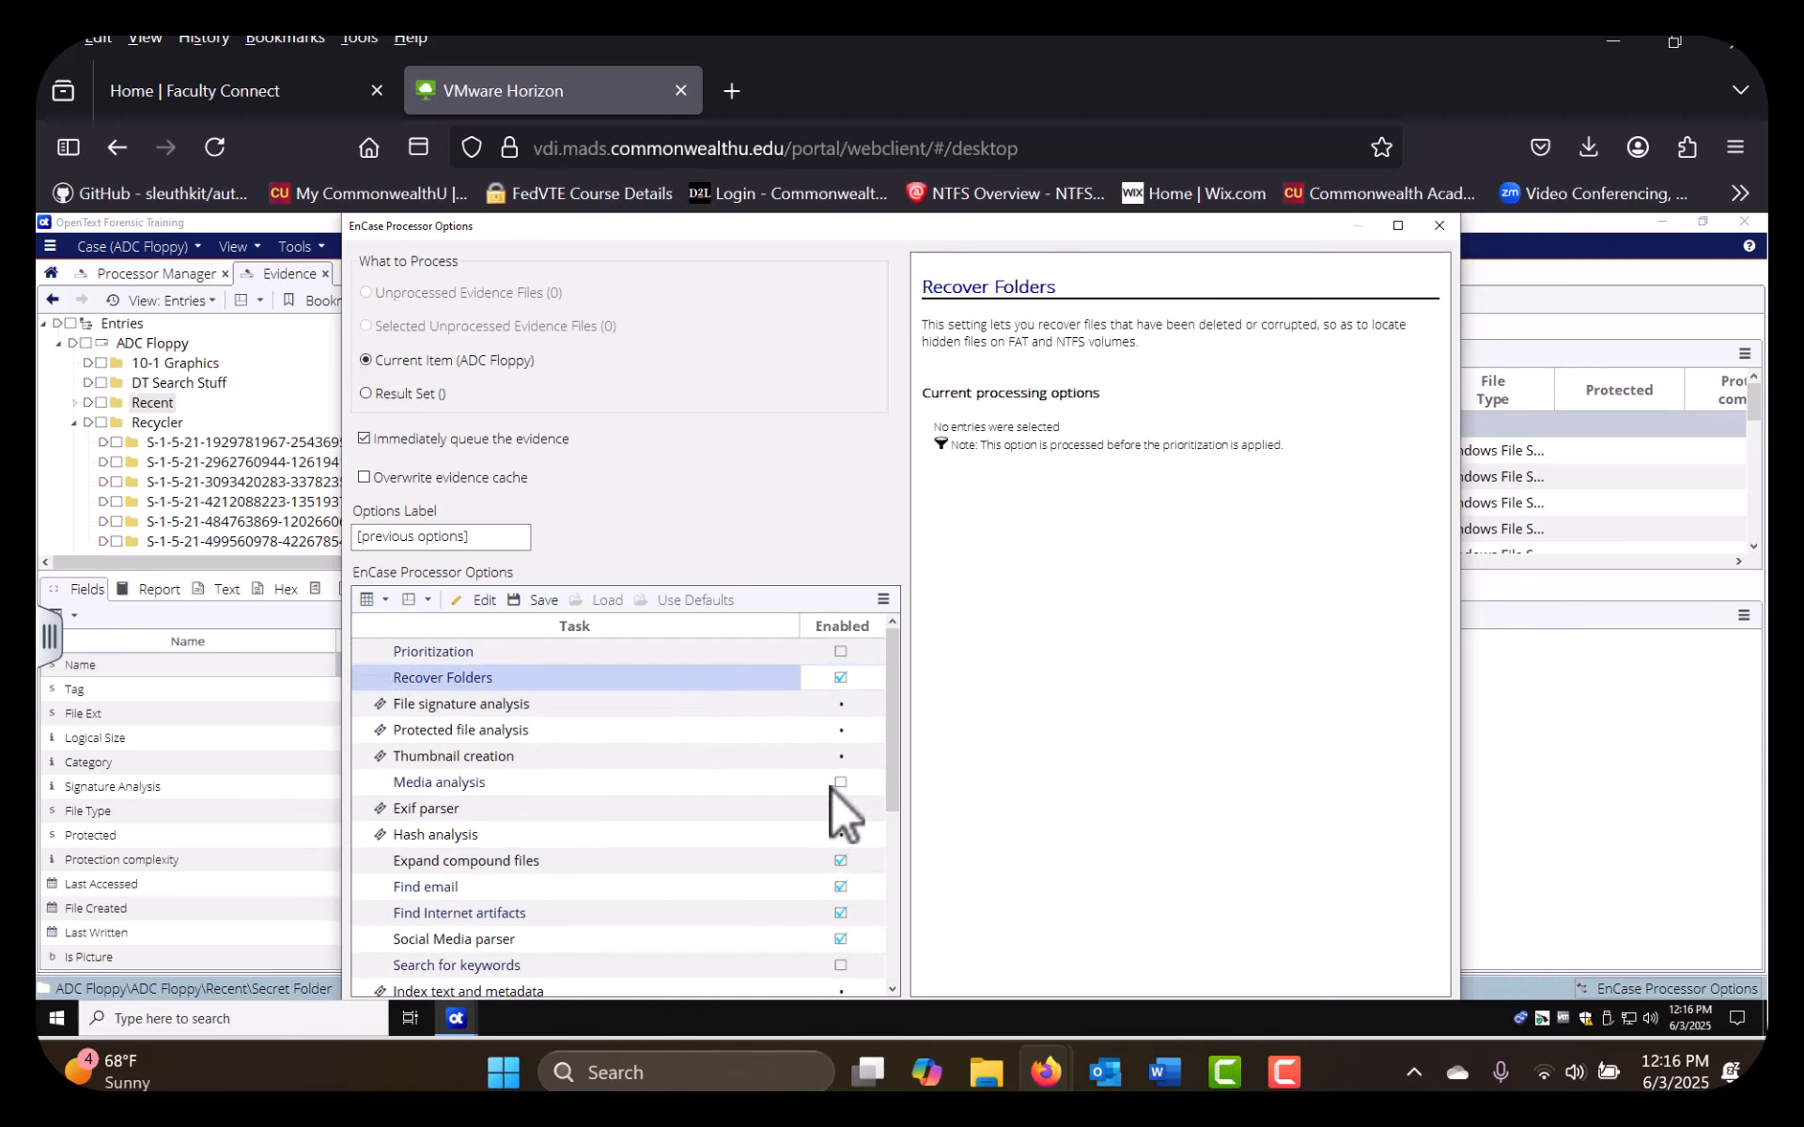
left_click(840, 860)
left_click(841, 886)
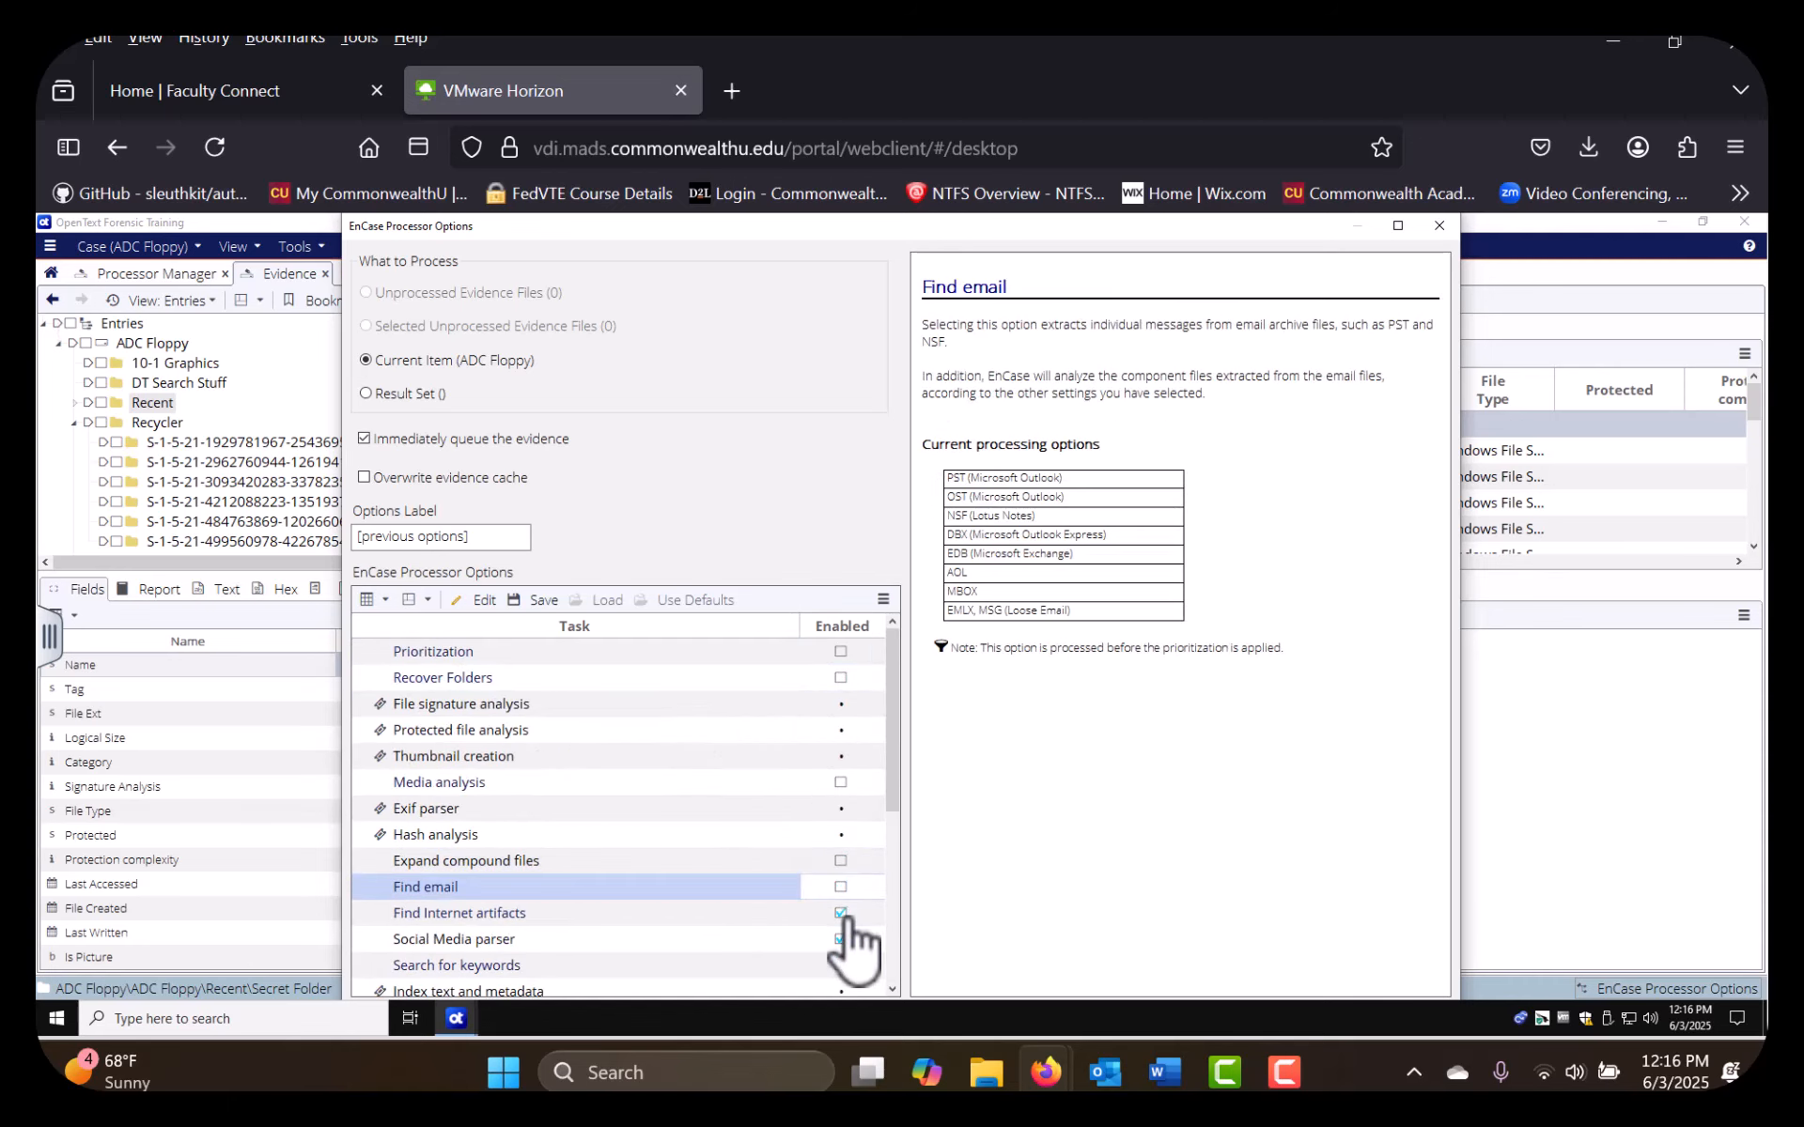
left_click(840, 913)
left_click(841, 939)
Disable the System Info Parser, File Carver, Windows Event Log Parser and Windows Artifact Parser modules
scroll(819, 848, "down", 3)
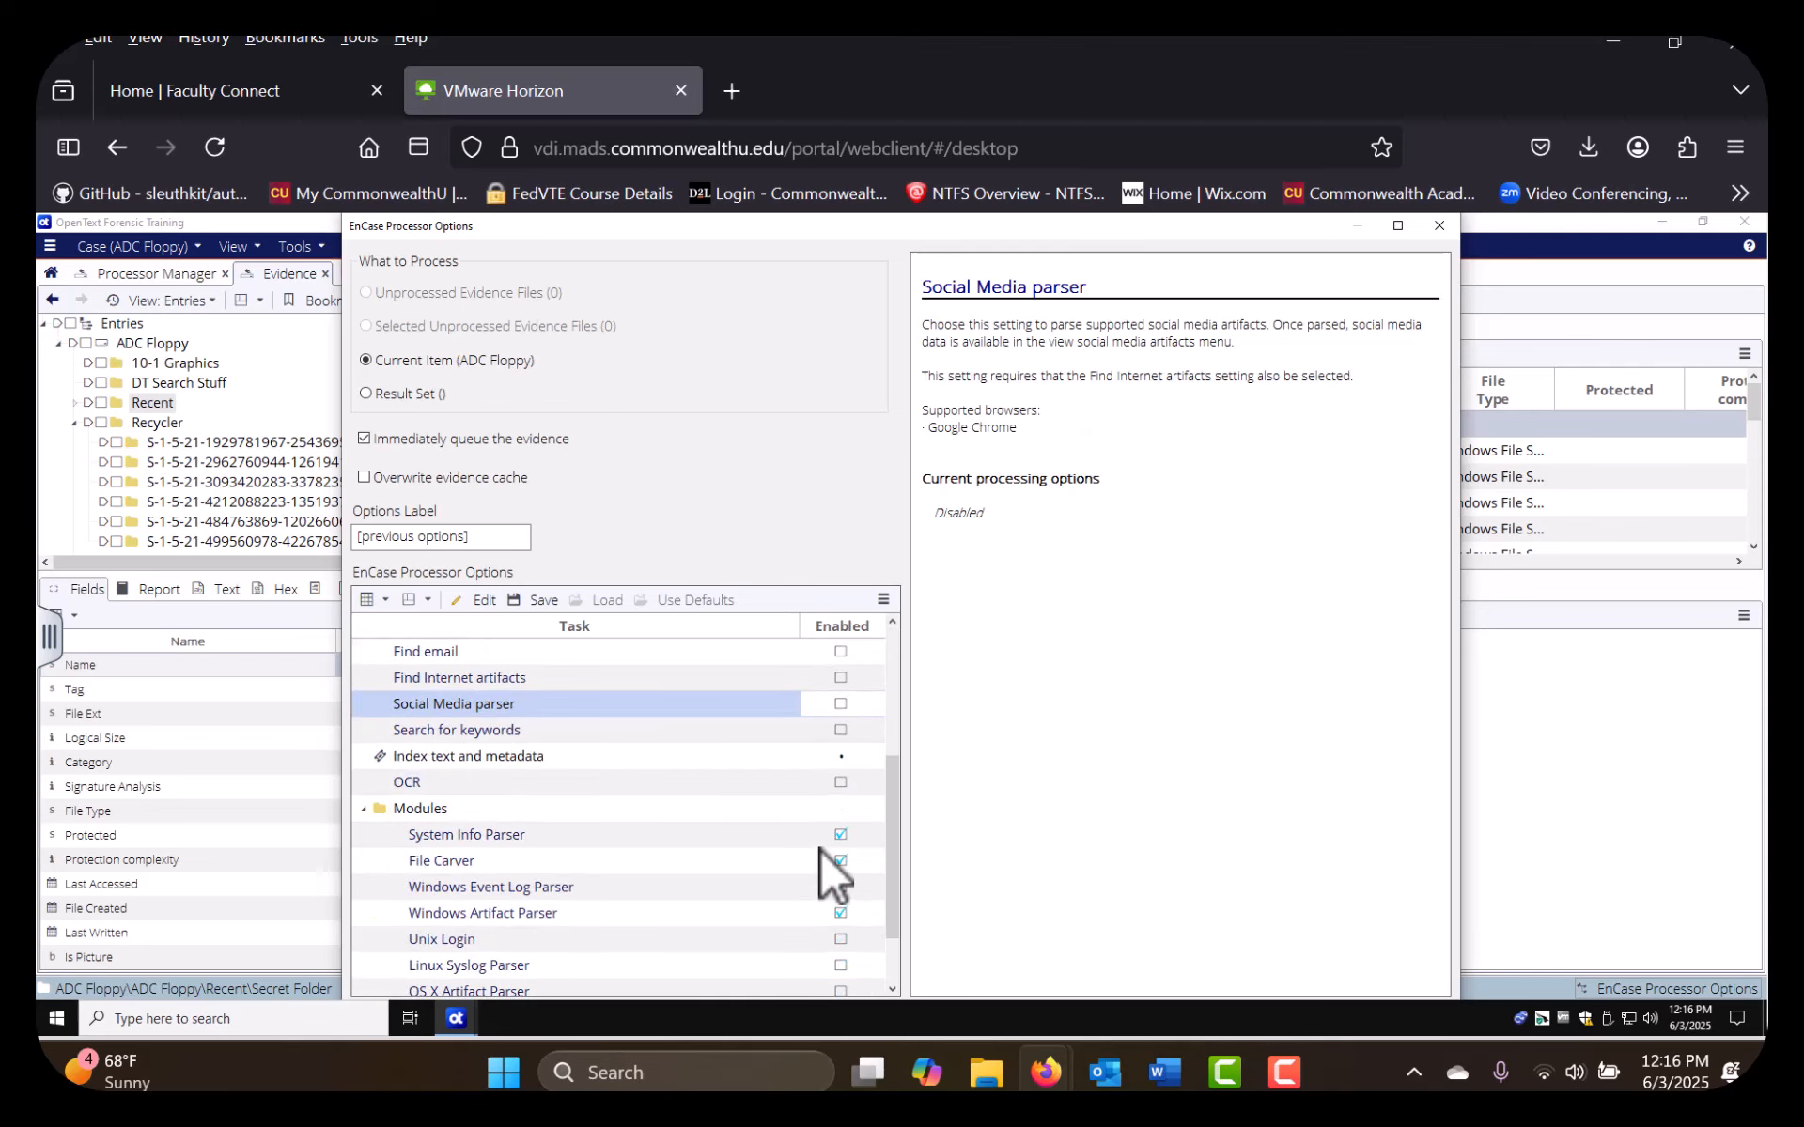
left_click(834, 842)
left_click(834, 862)
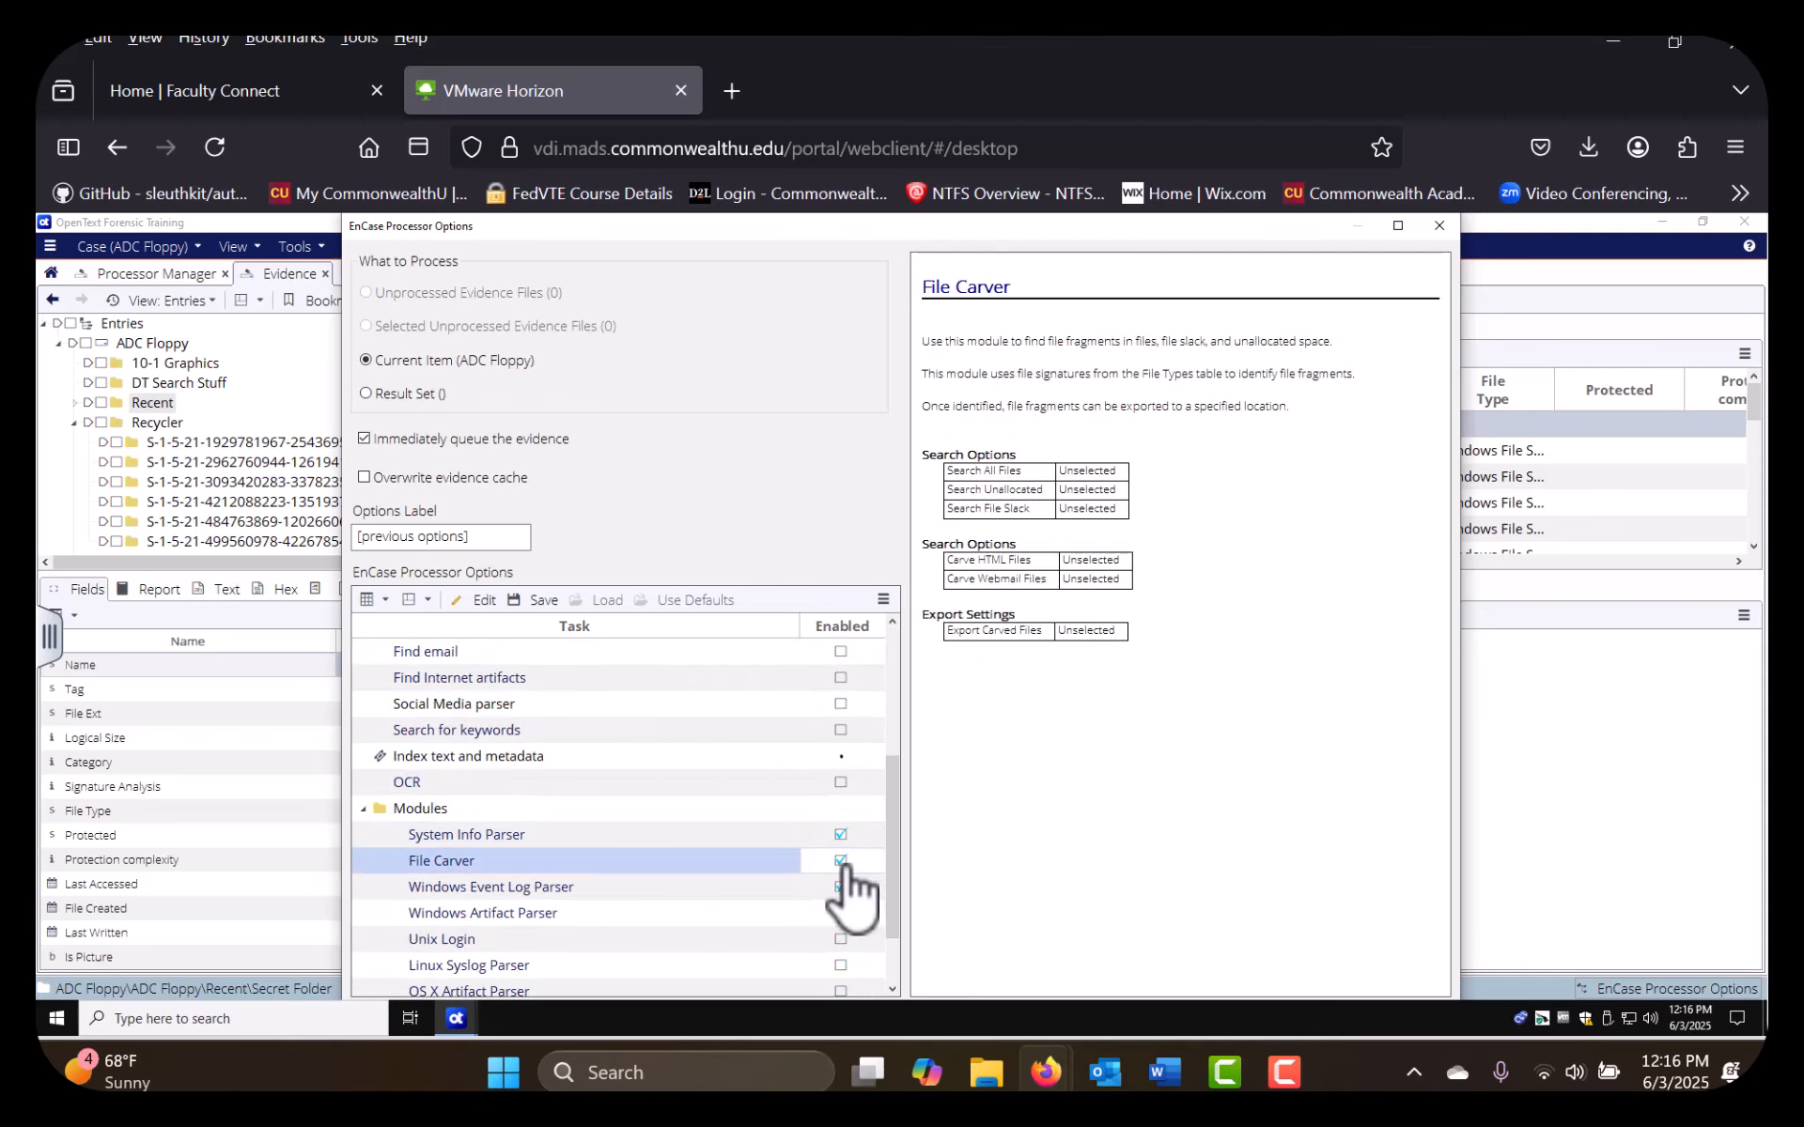
left_click(843, 845)
left_click(841, 836)
left_click(841, 887)
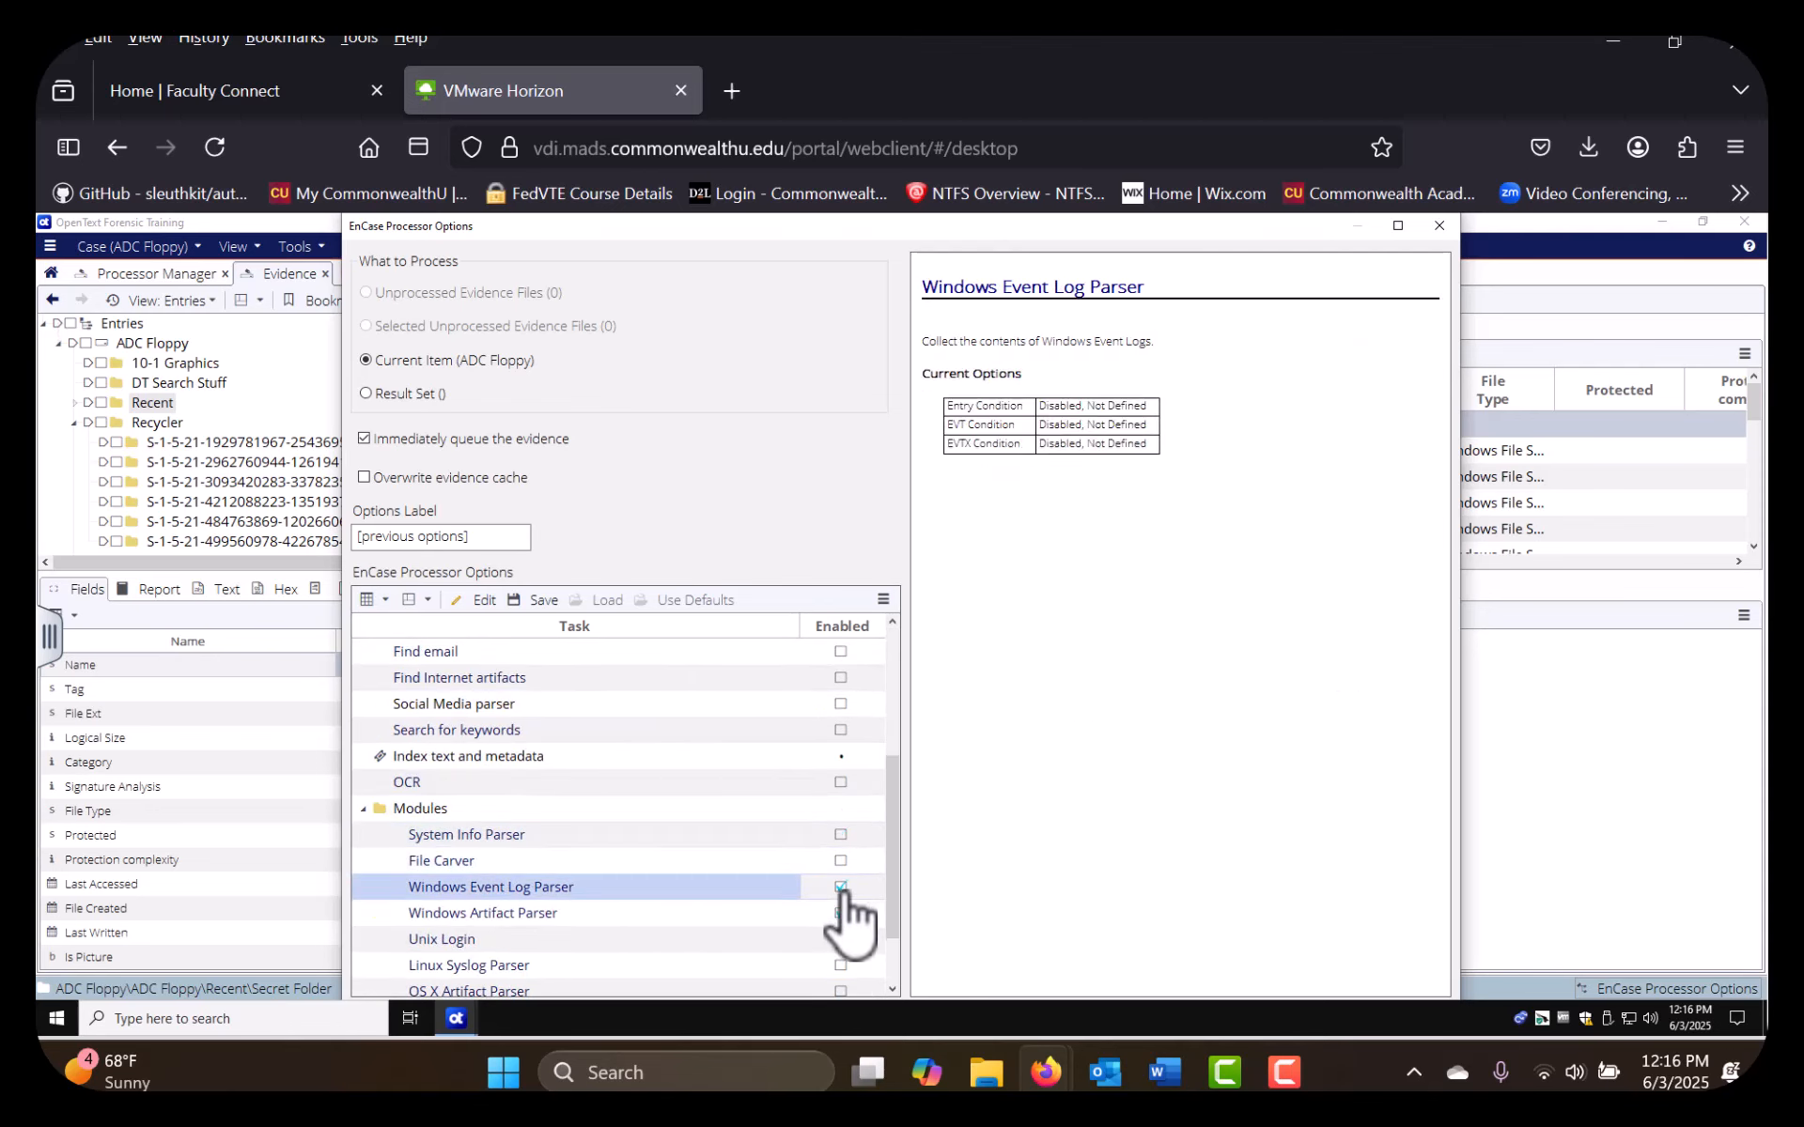
left_click(841, 914)
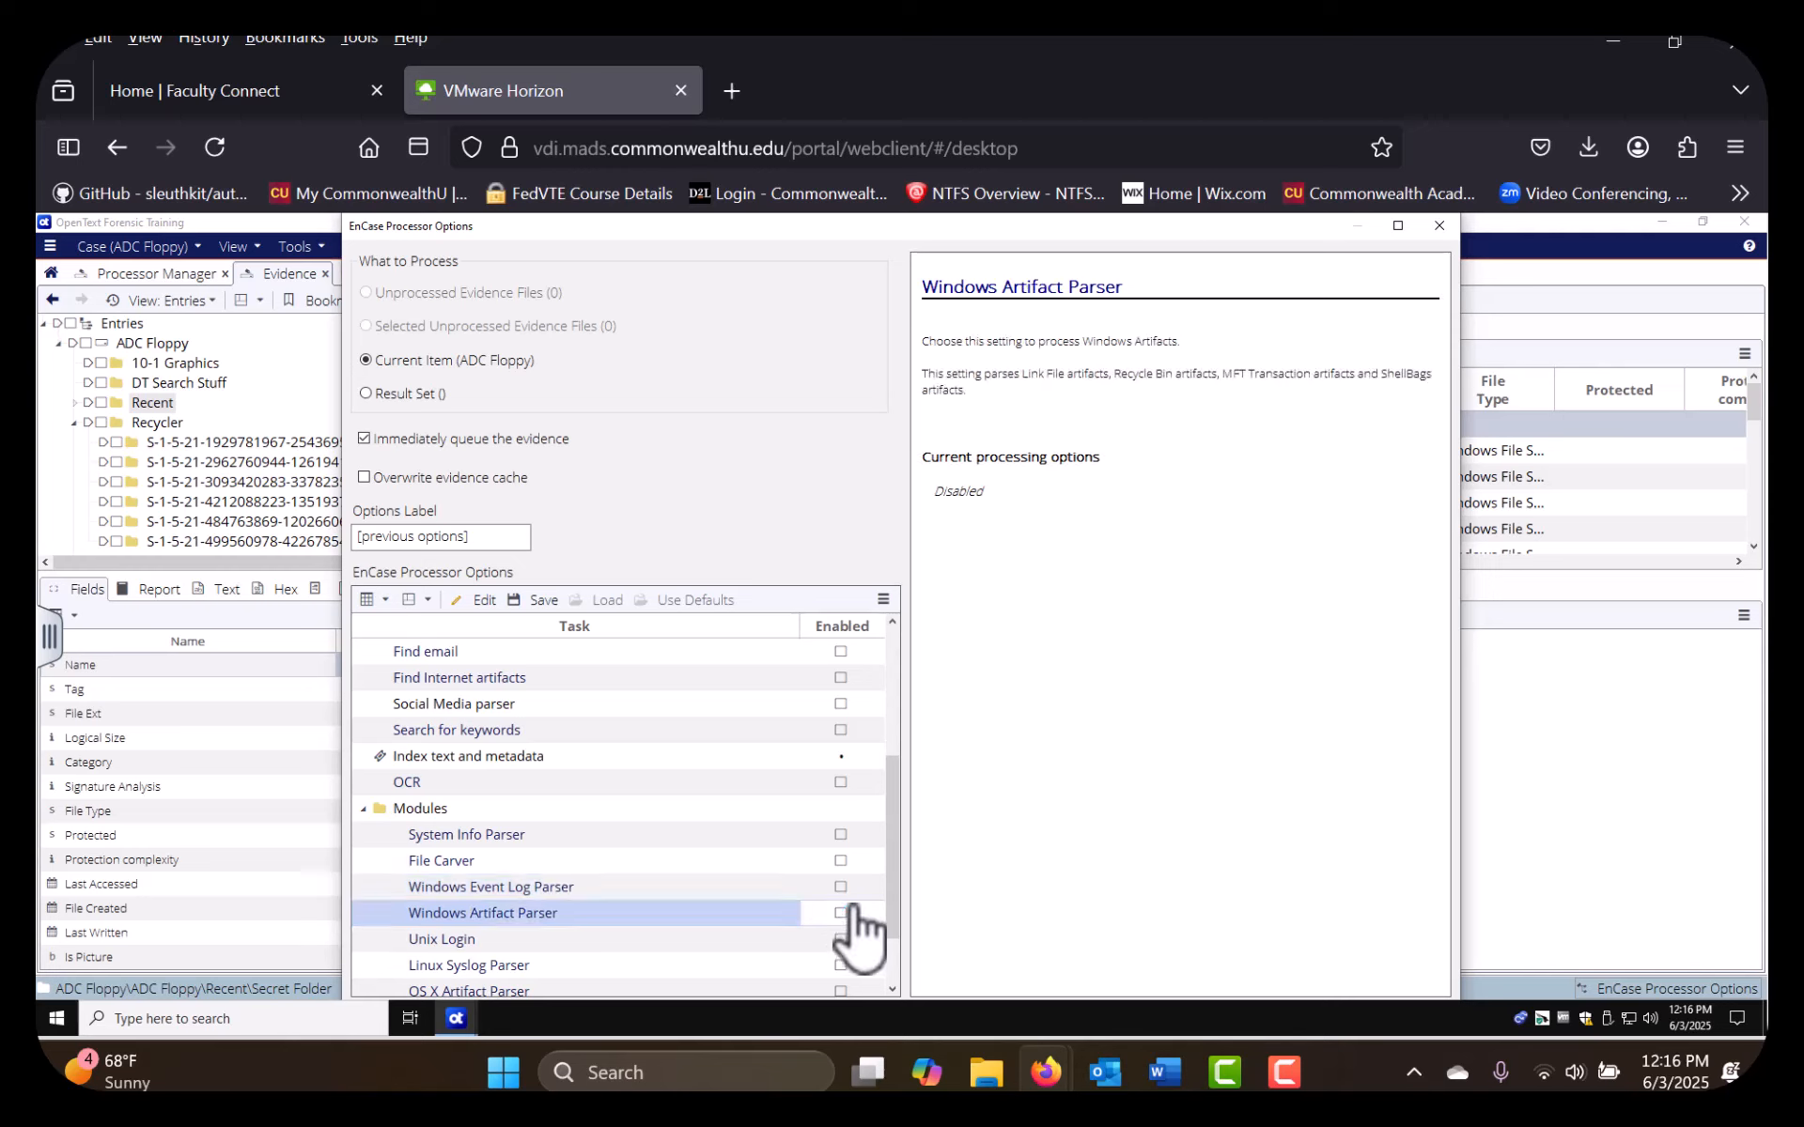
Add the keyword Image to the Search for keywords task as a whole-word search in ANSI Latin - 1 and Unicode
double_click(448, 730)
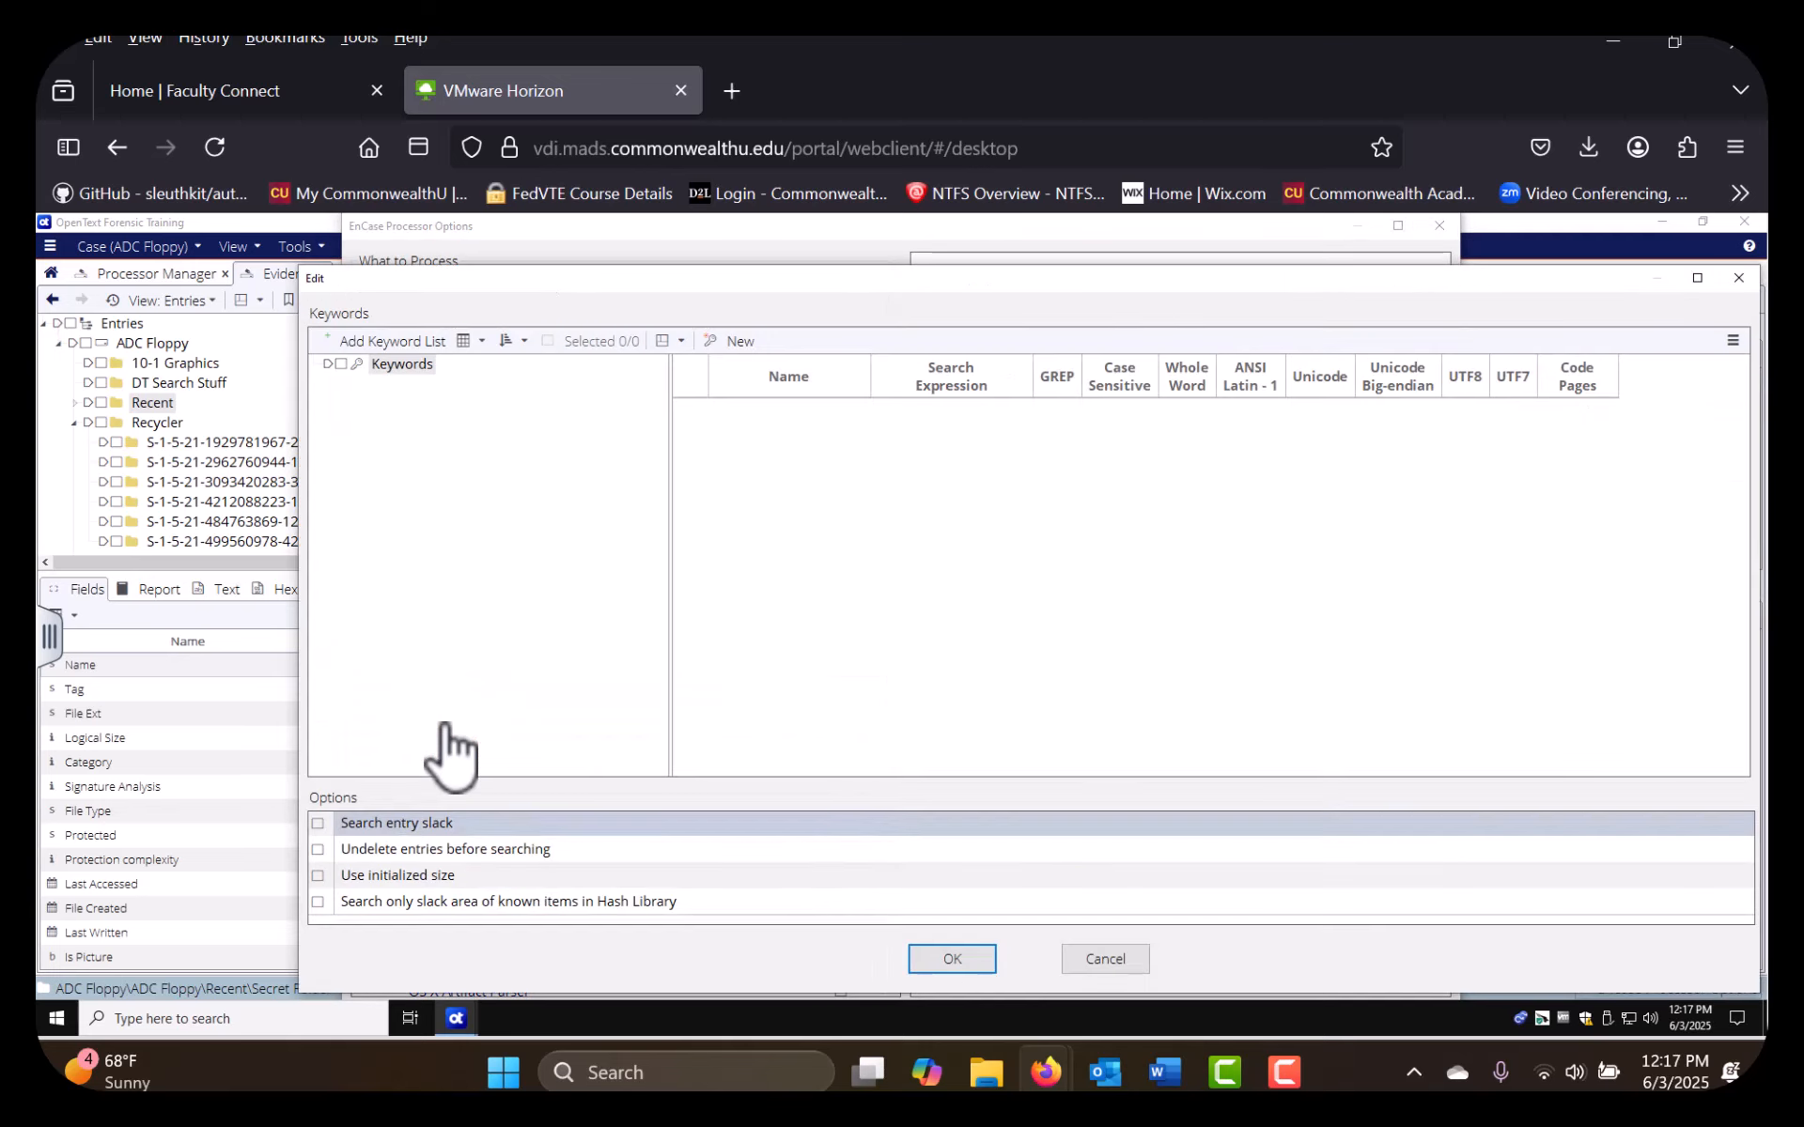
left_click(370, 343)
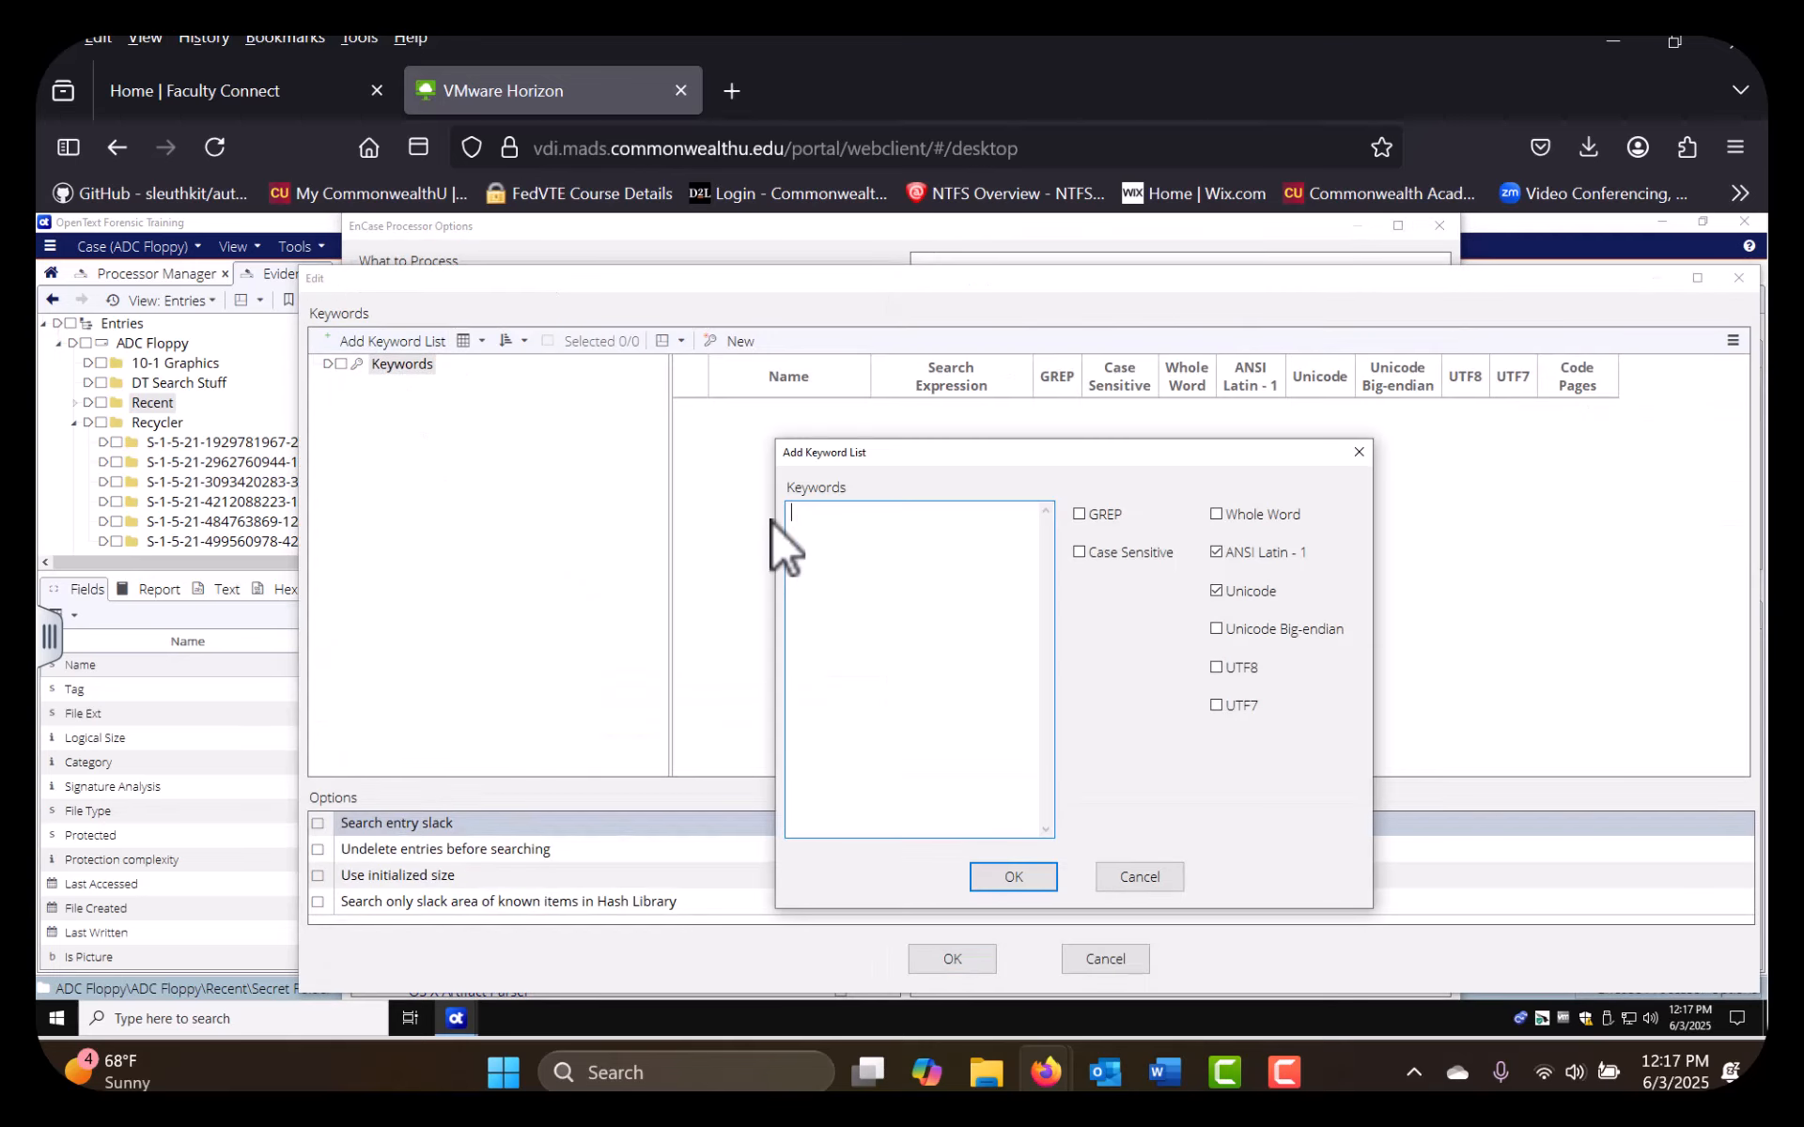
type("Image")
left_click(1270, 518)
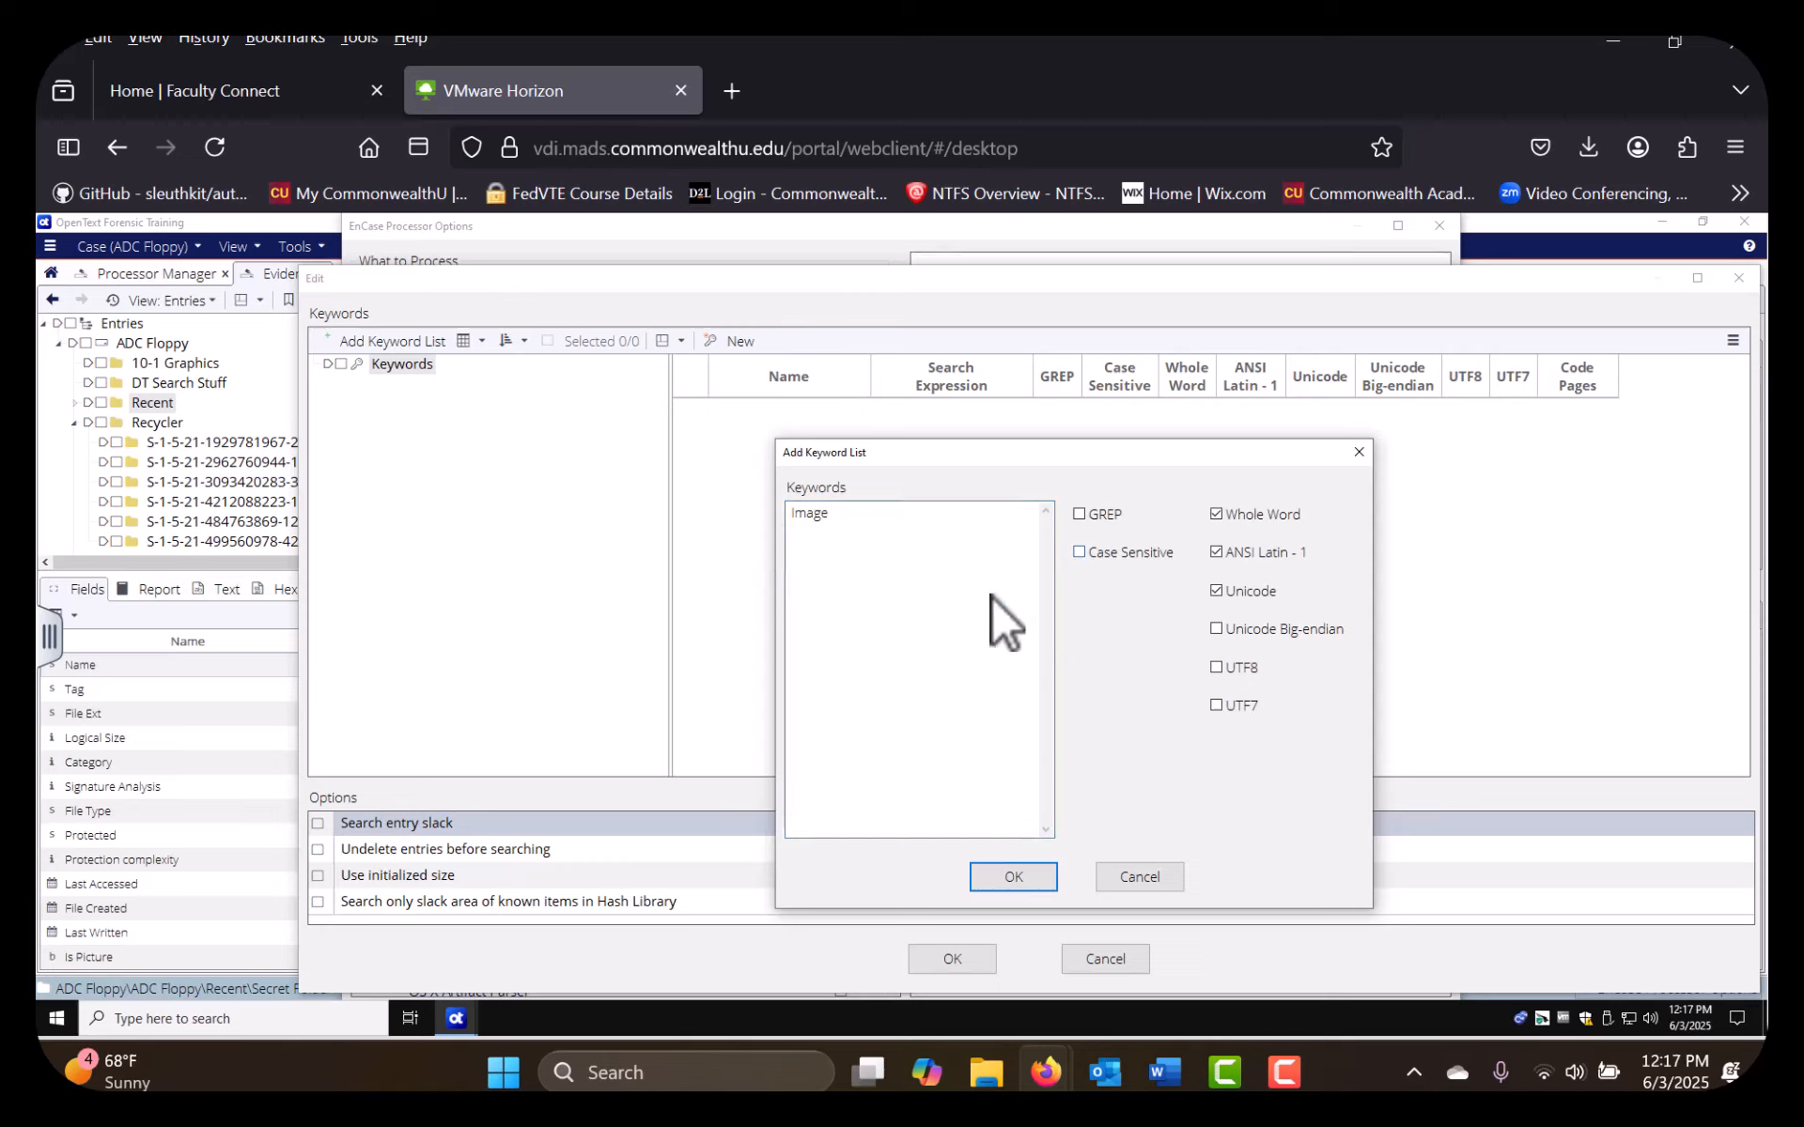
left_click(1031, 875)
Enable Search entry slack and Undelete entries before searching, and accept the keyword search settings
left_click(317, 823)
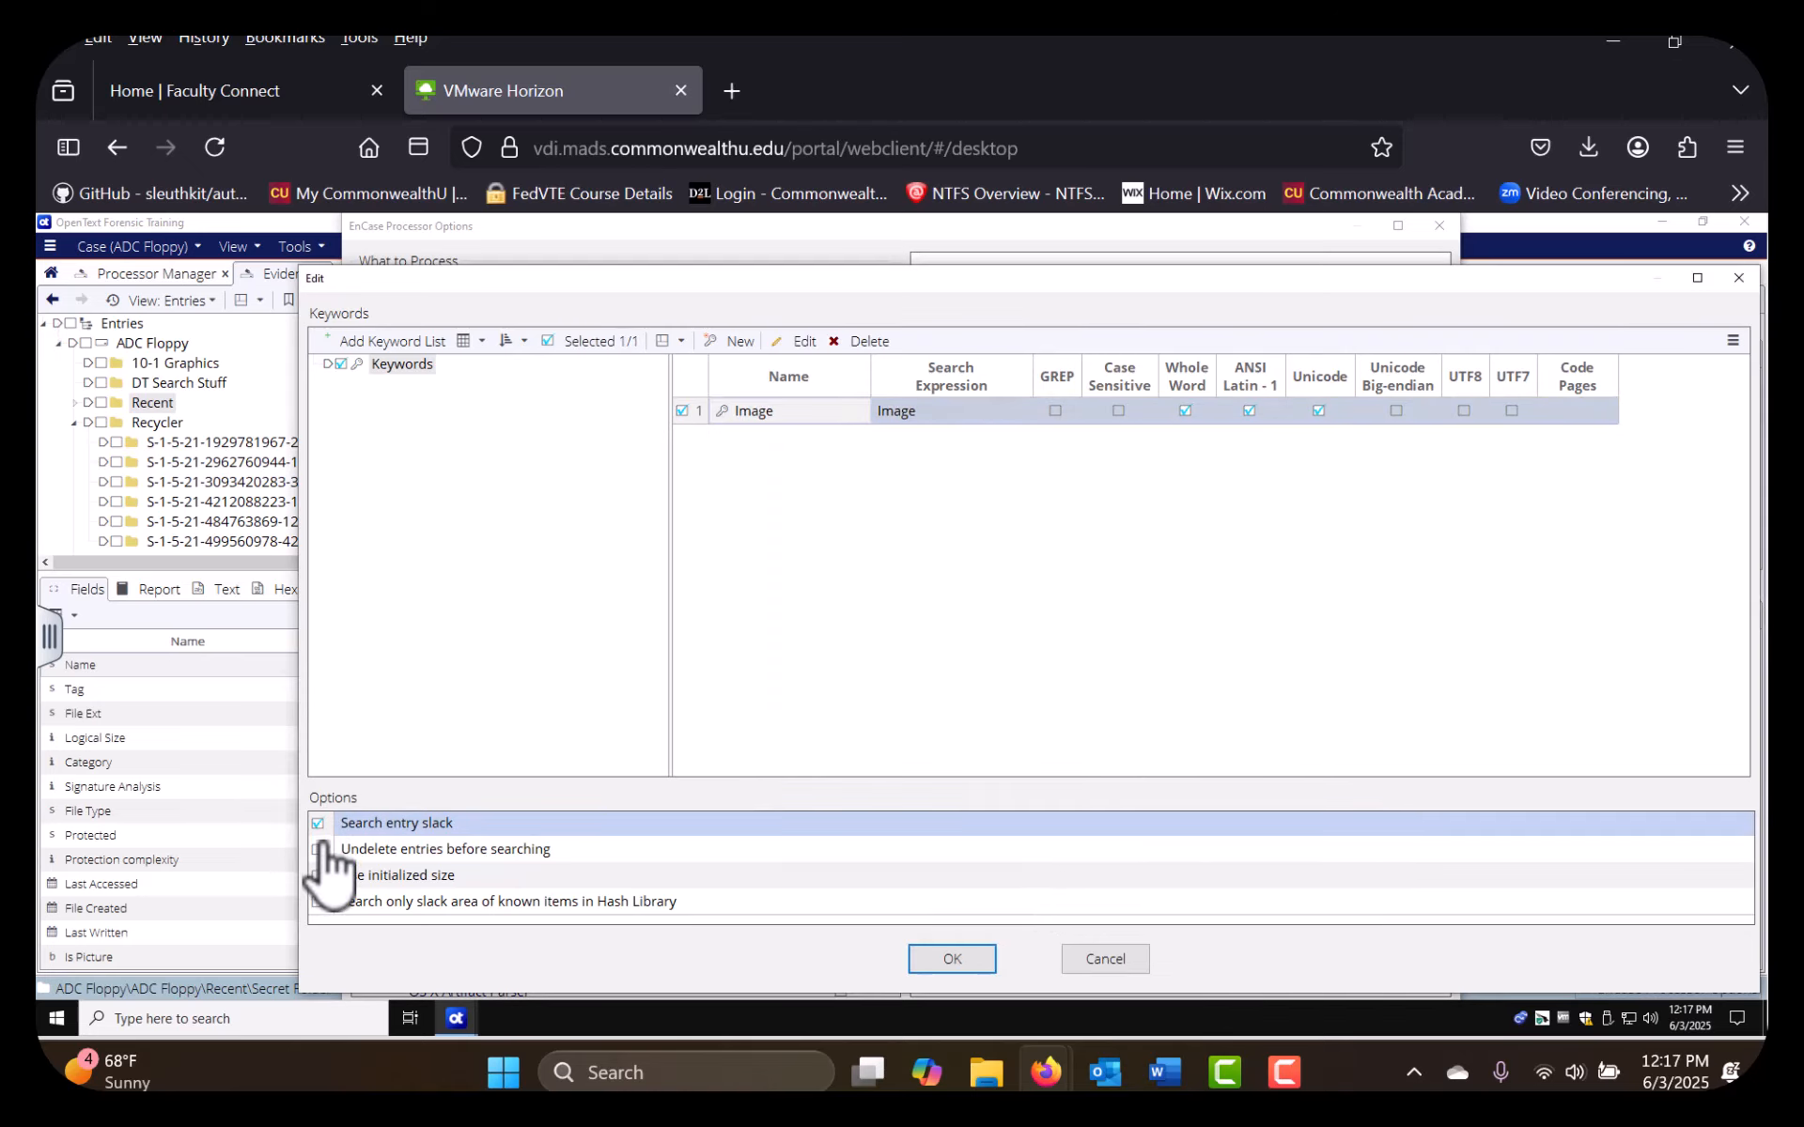
left_click(317, 850)
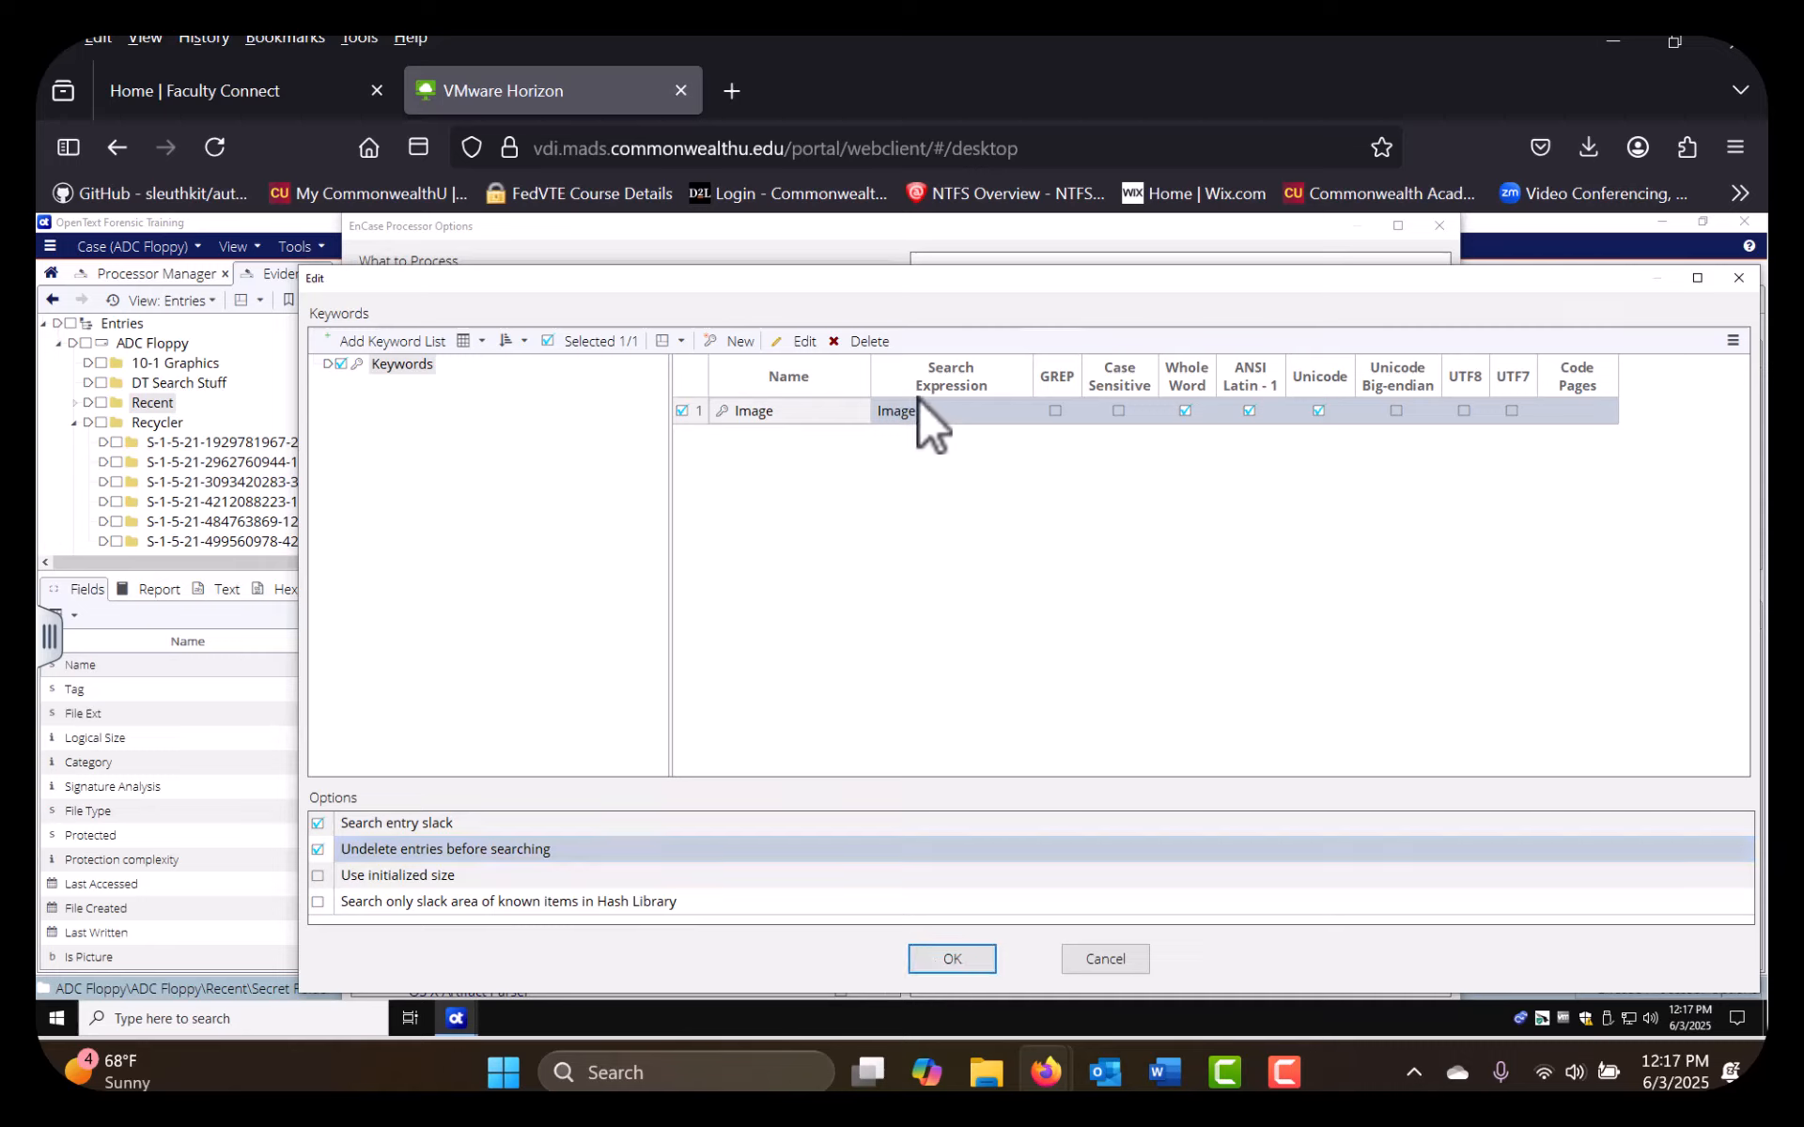
left_click(969, 960)
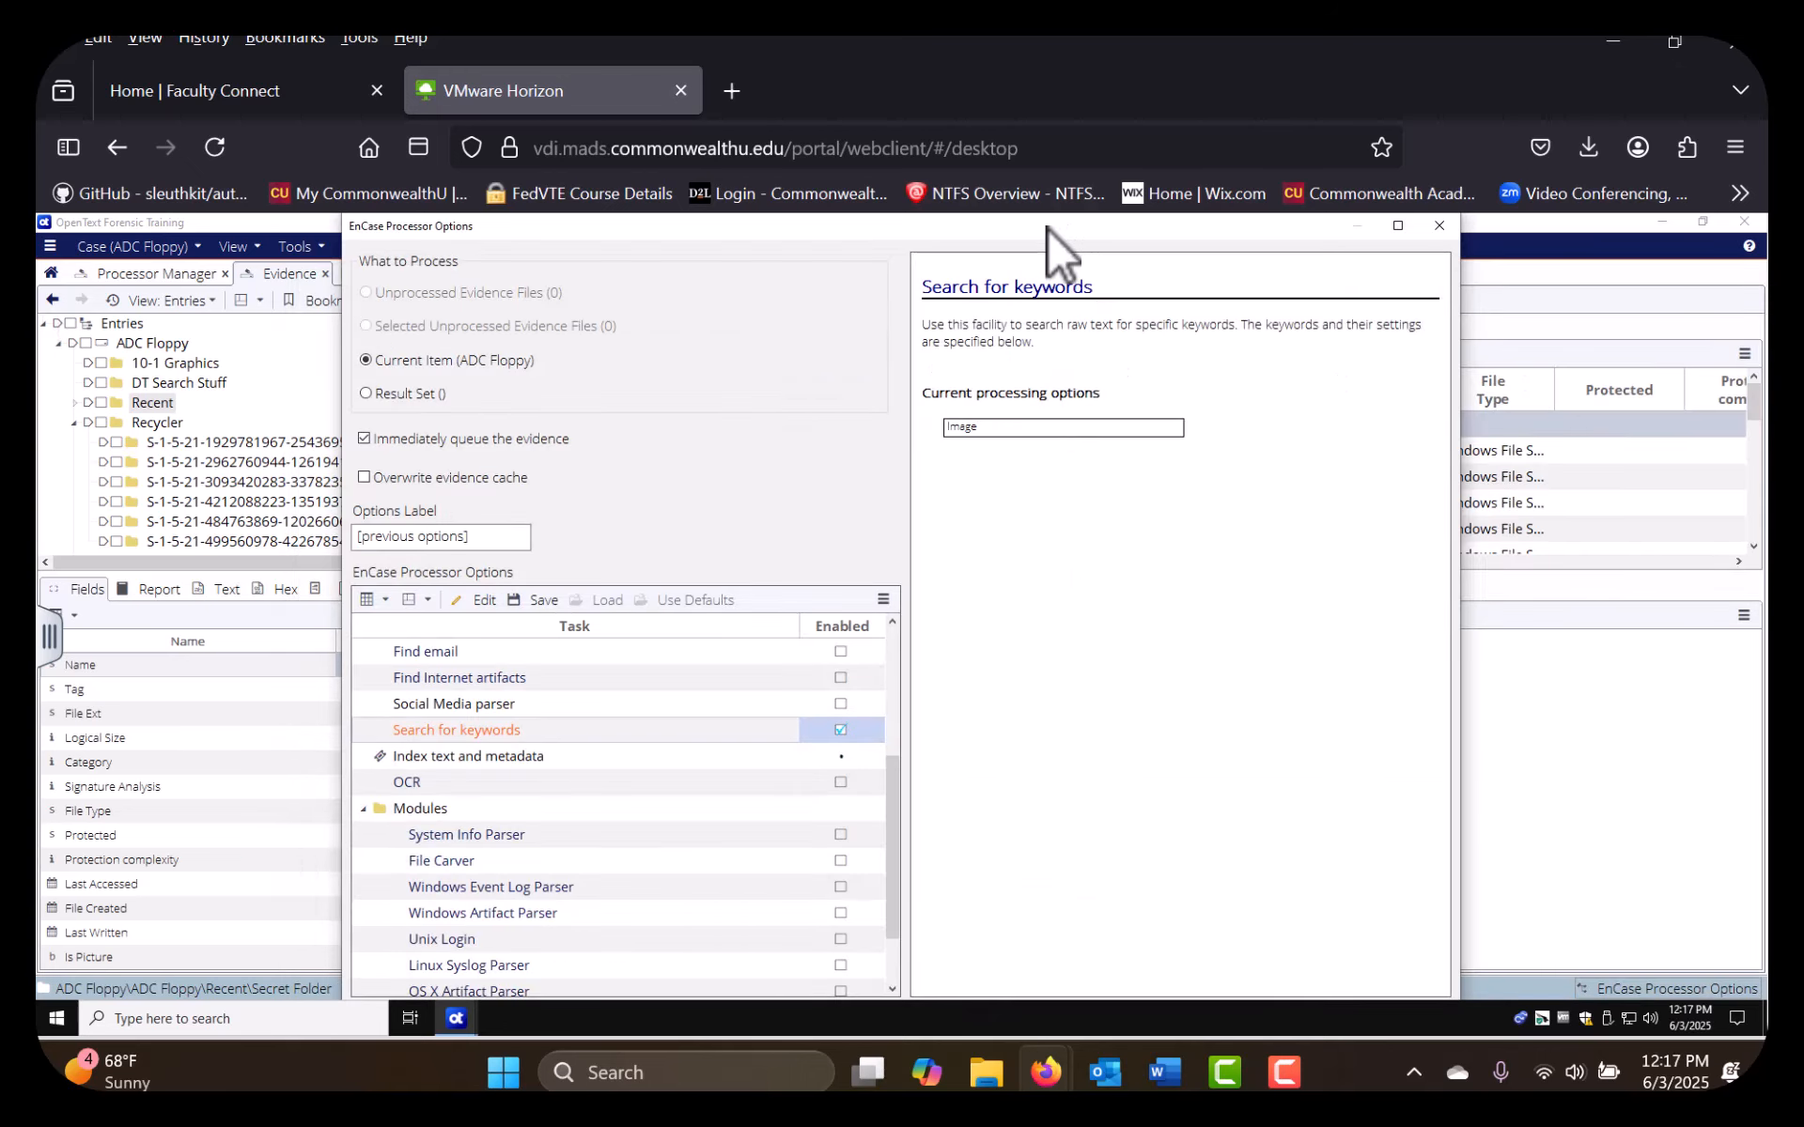
Start processing ADC Floppy with the Image keyword search while keeping the current options label
left_click_drag(1049, 225, 1033, 80)
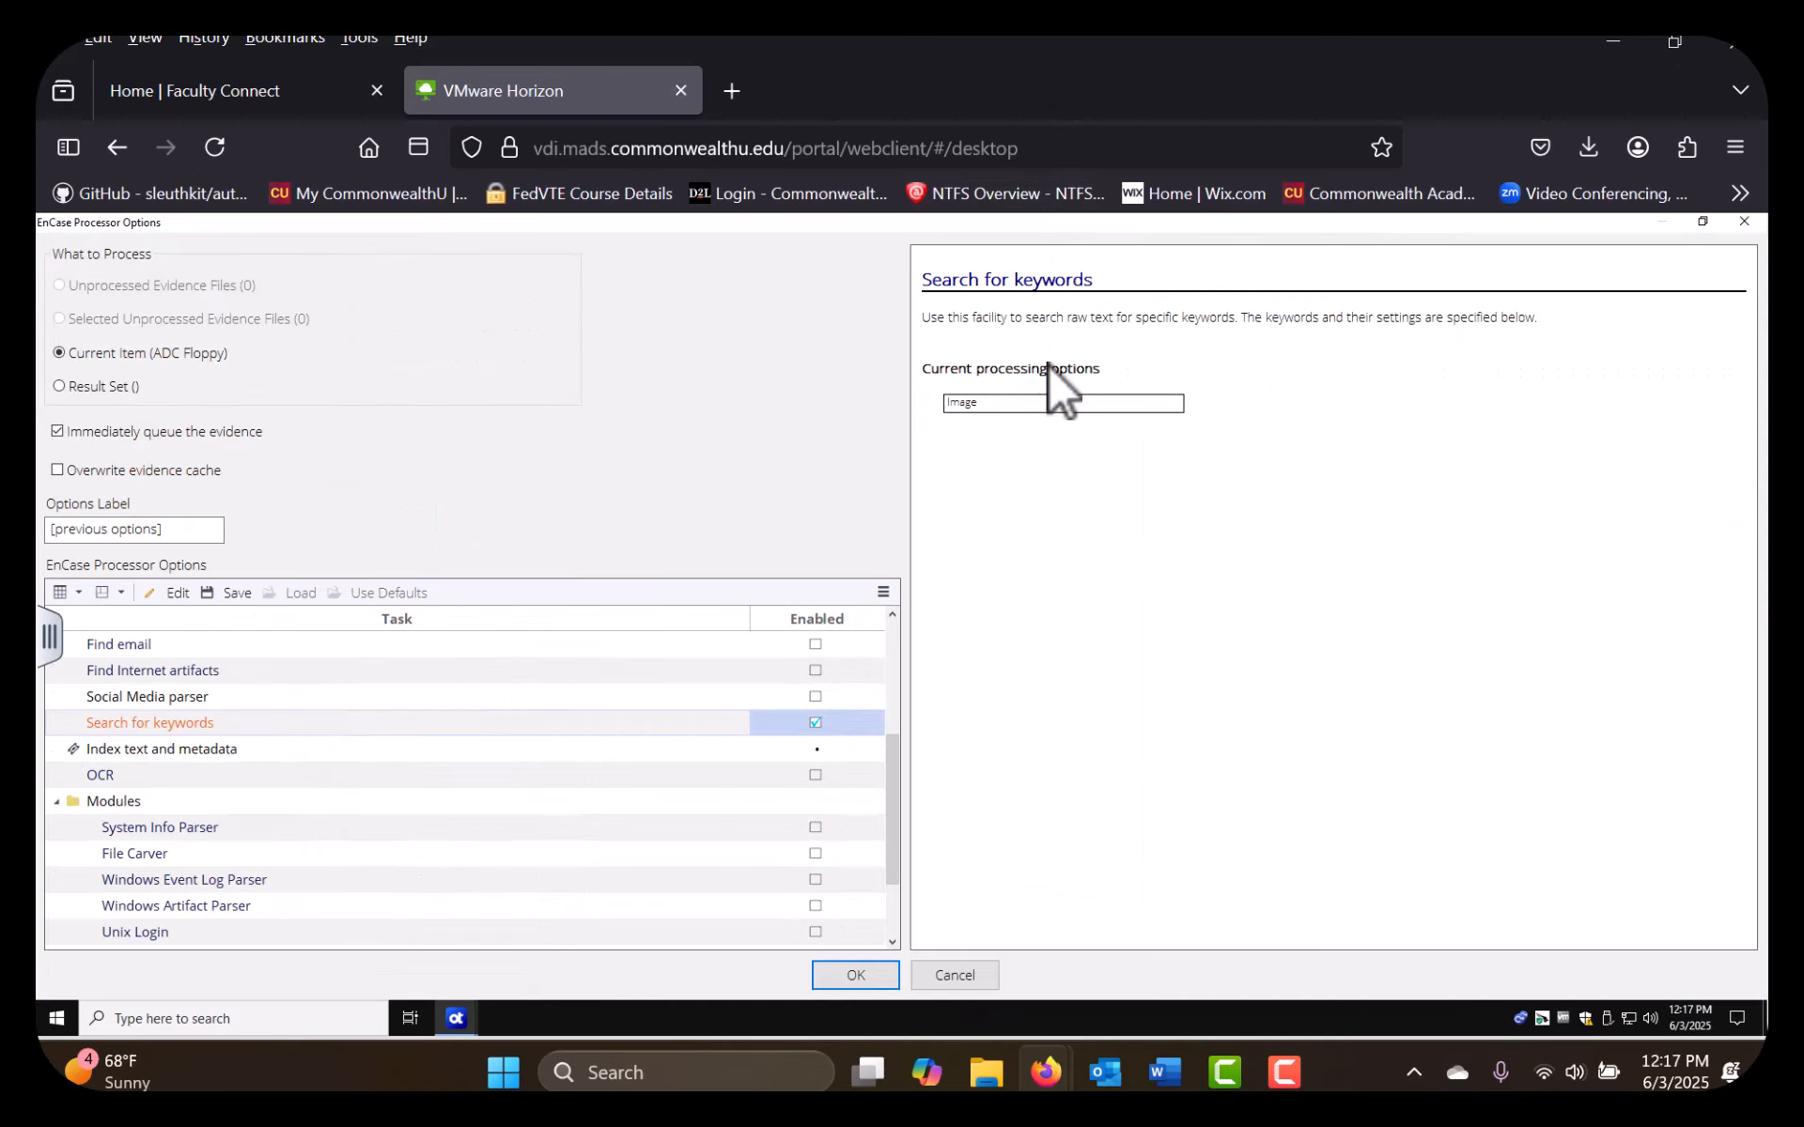
left_click(838, 976)
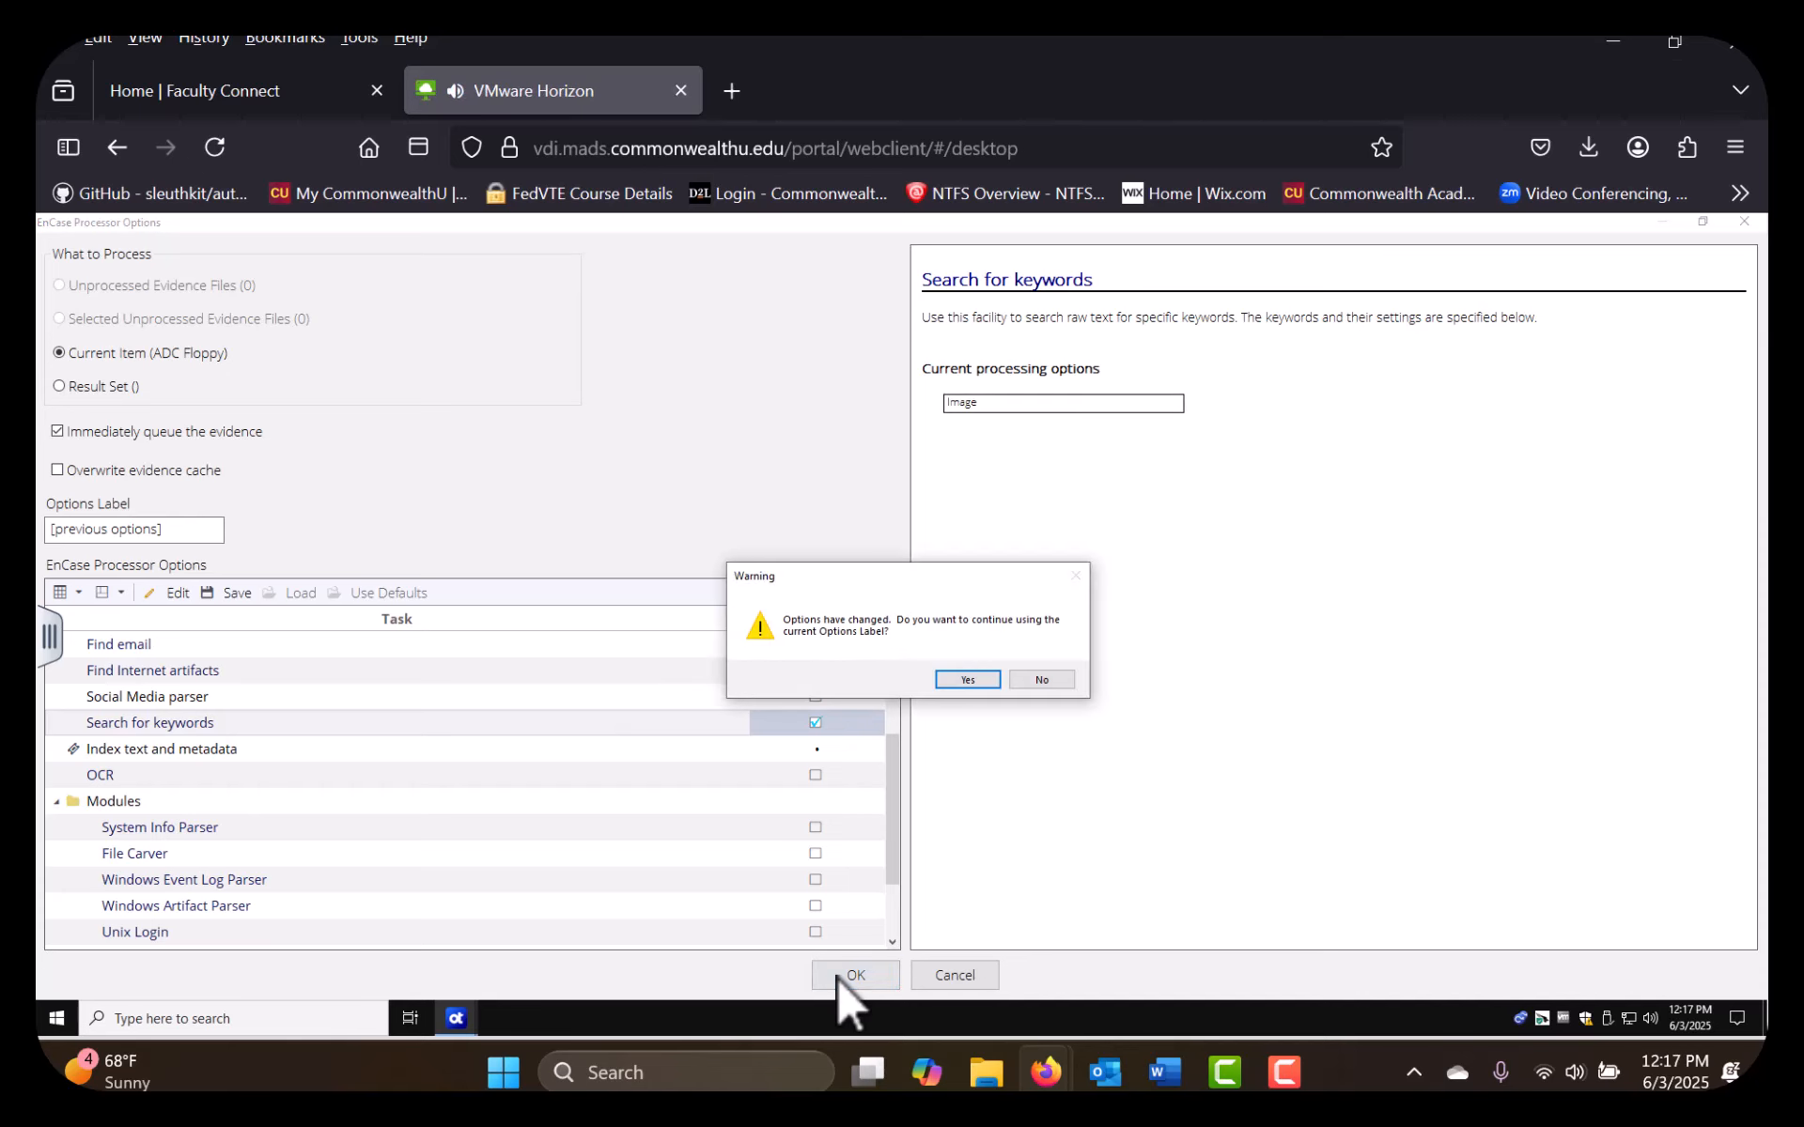
left_click(968, 678)
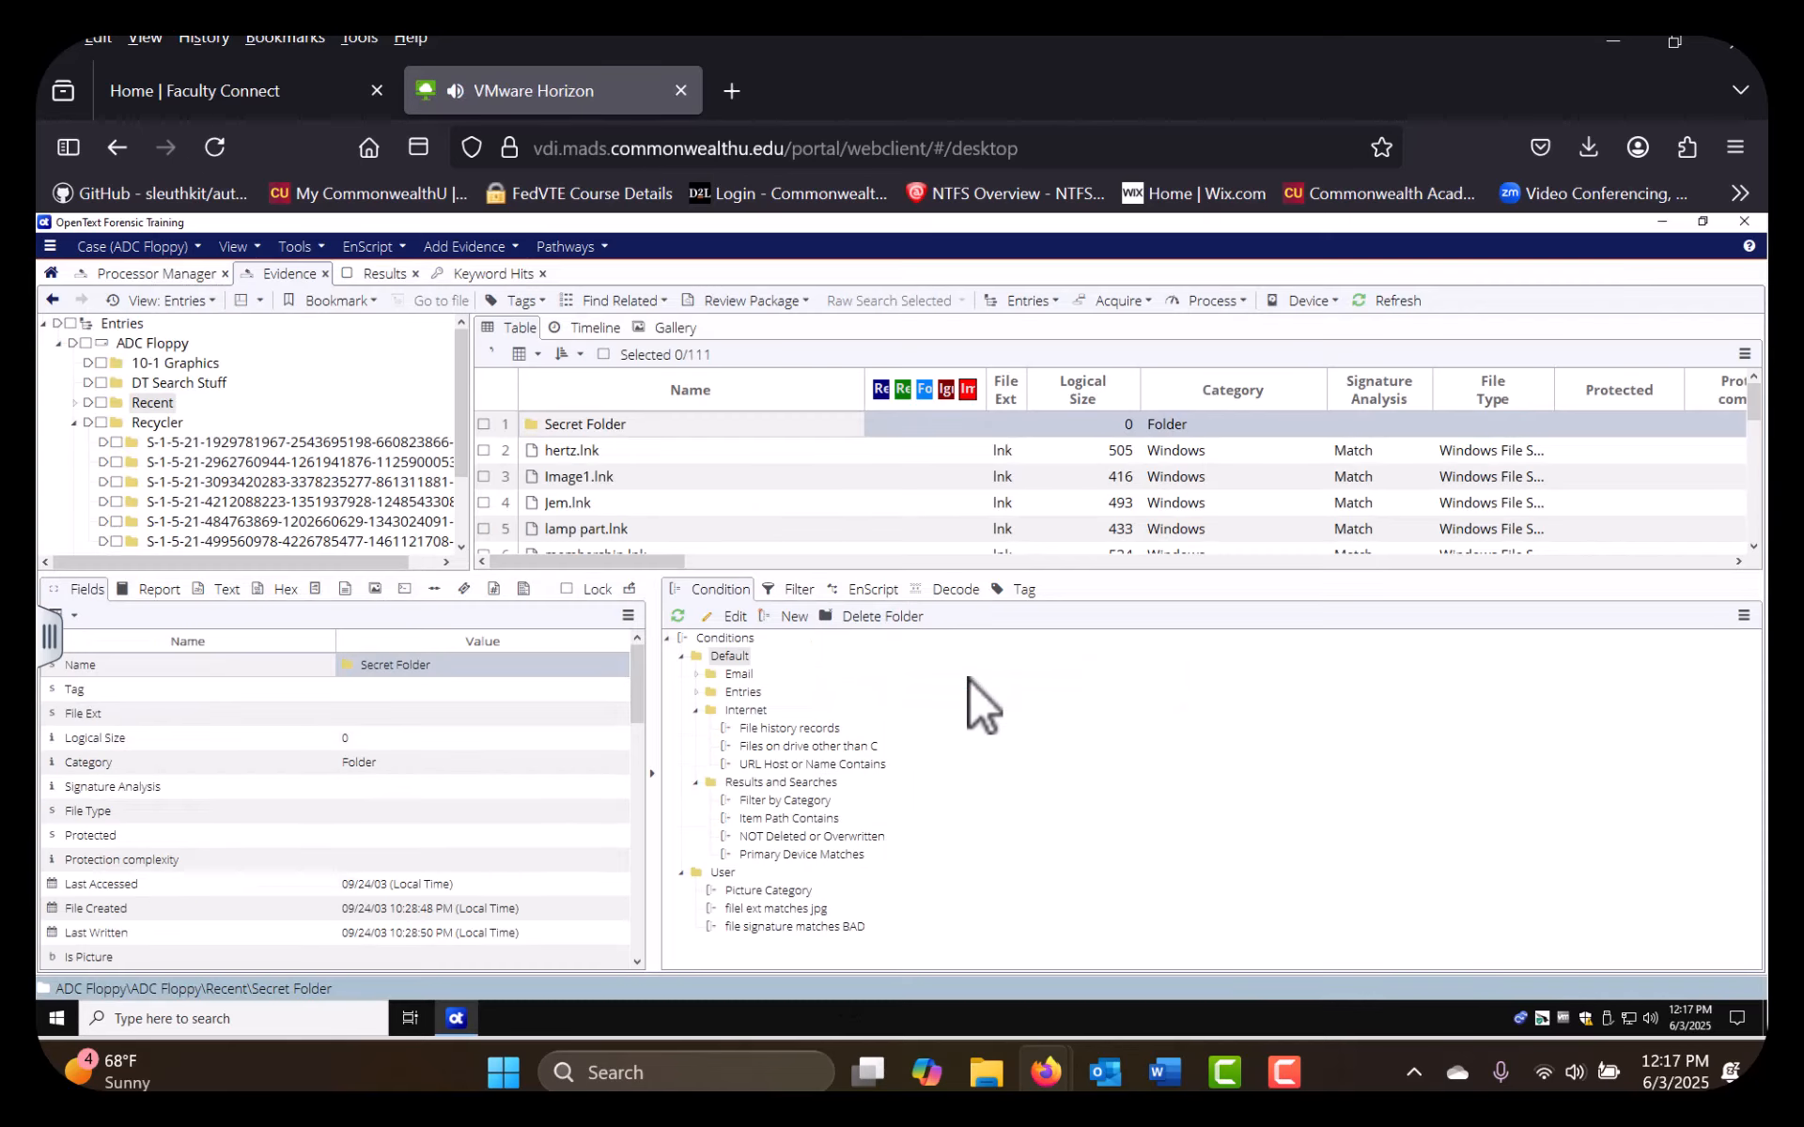
Check the Keyword Hits list and examine the new job's state, start and completion times in Processor Manager
left_click(498, 275)
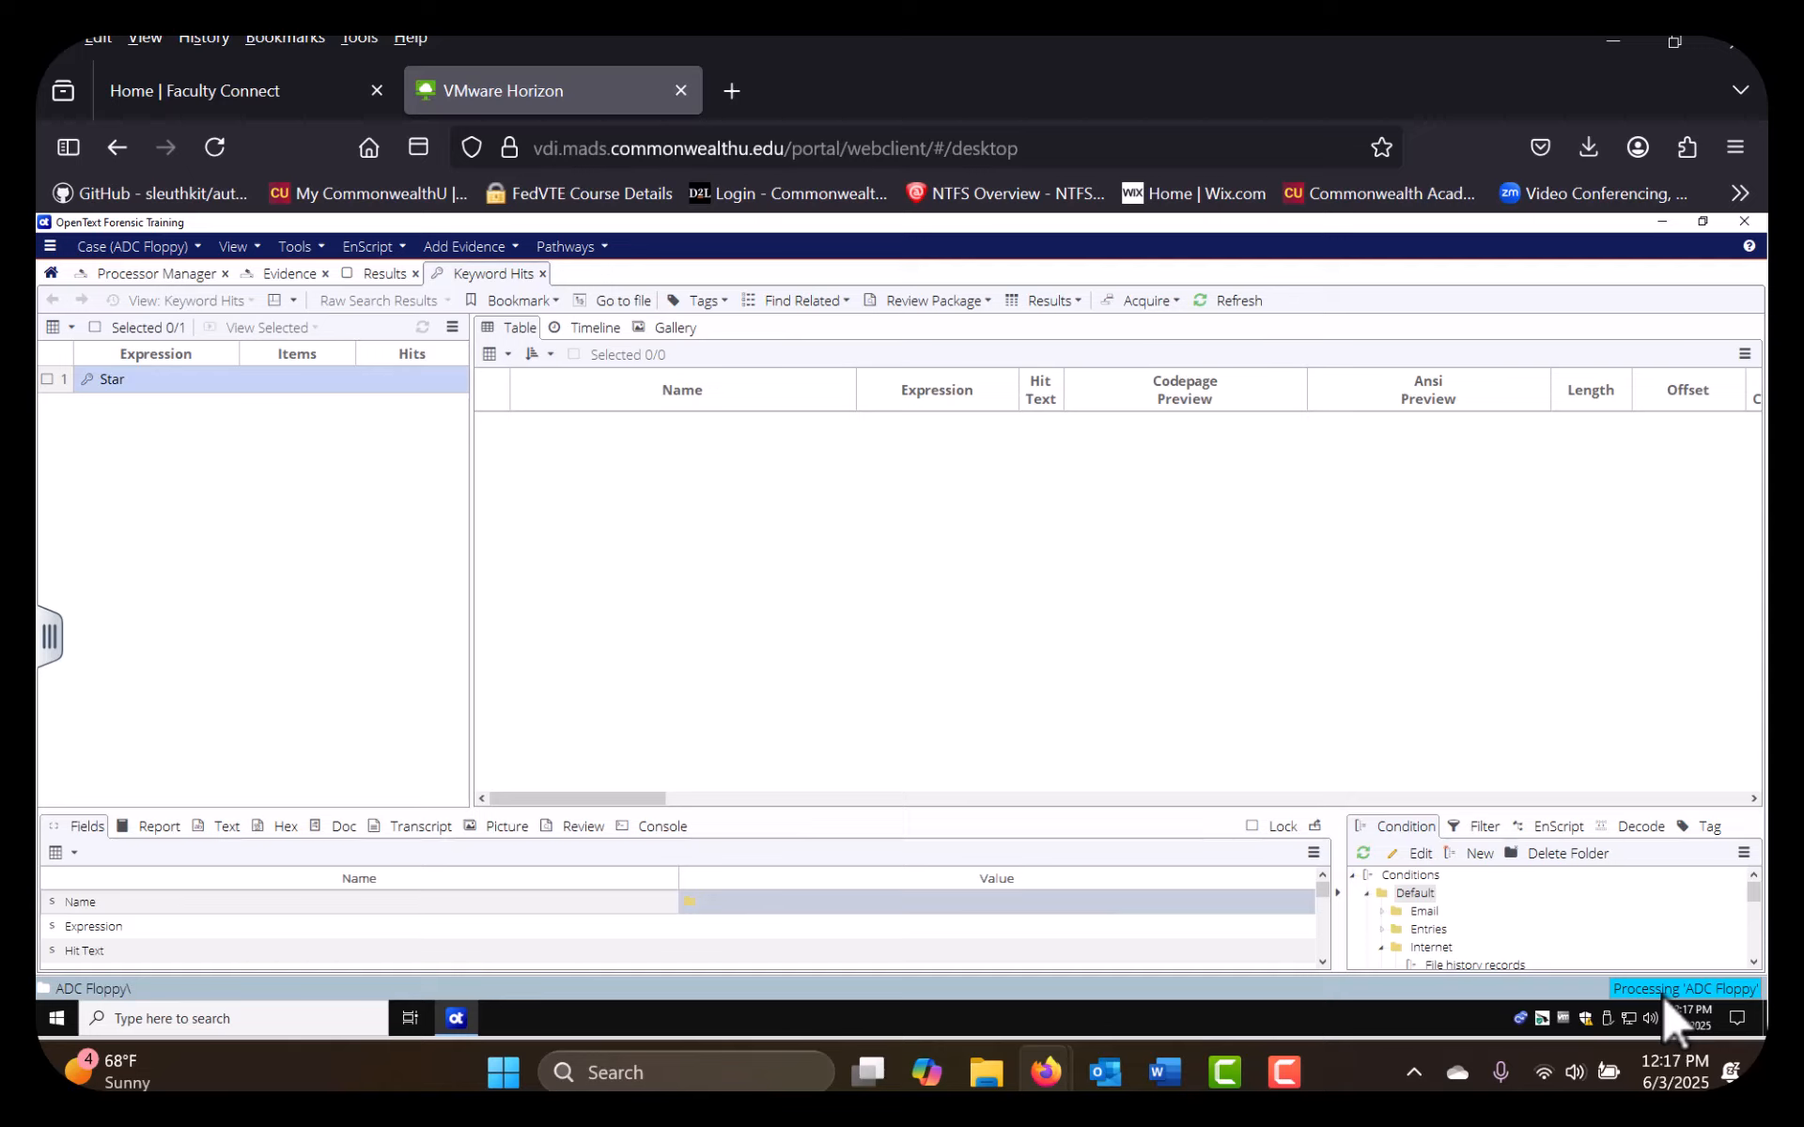
left_click(162, 272)
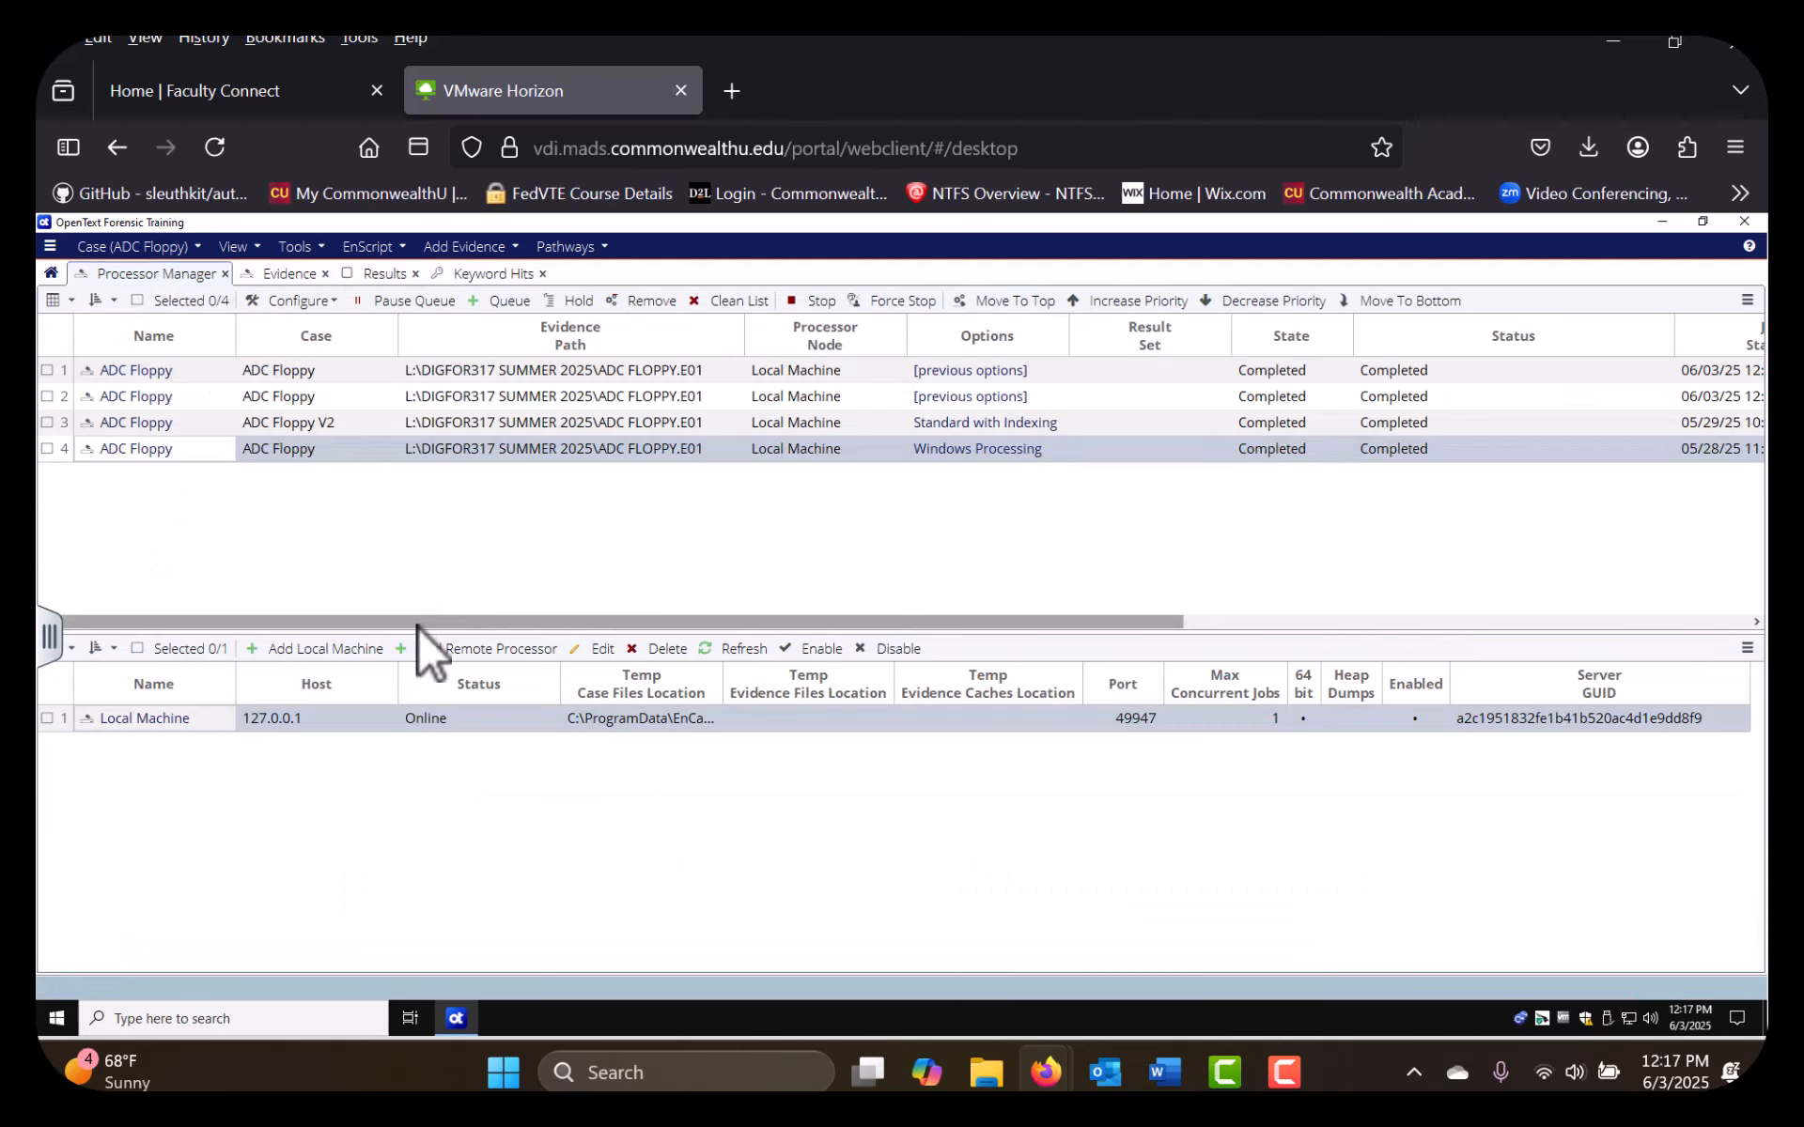
left_click_drag(417, 624, 1001, 650)
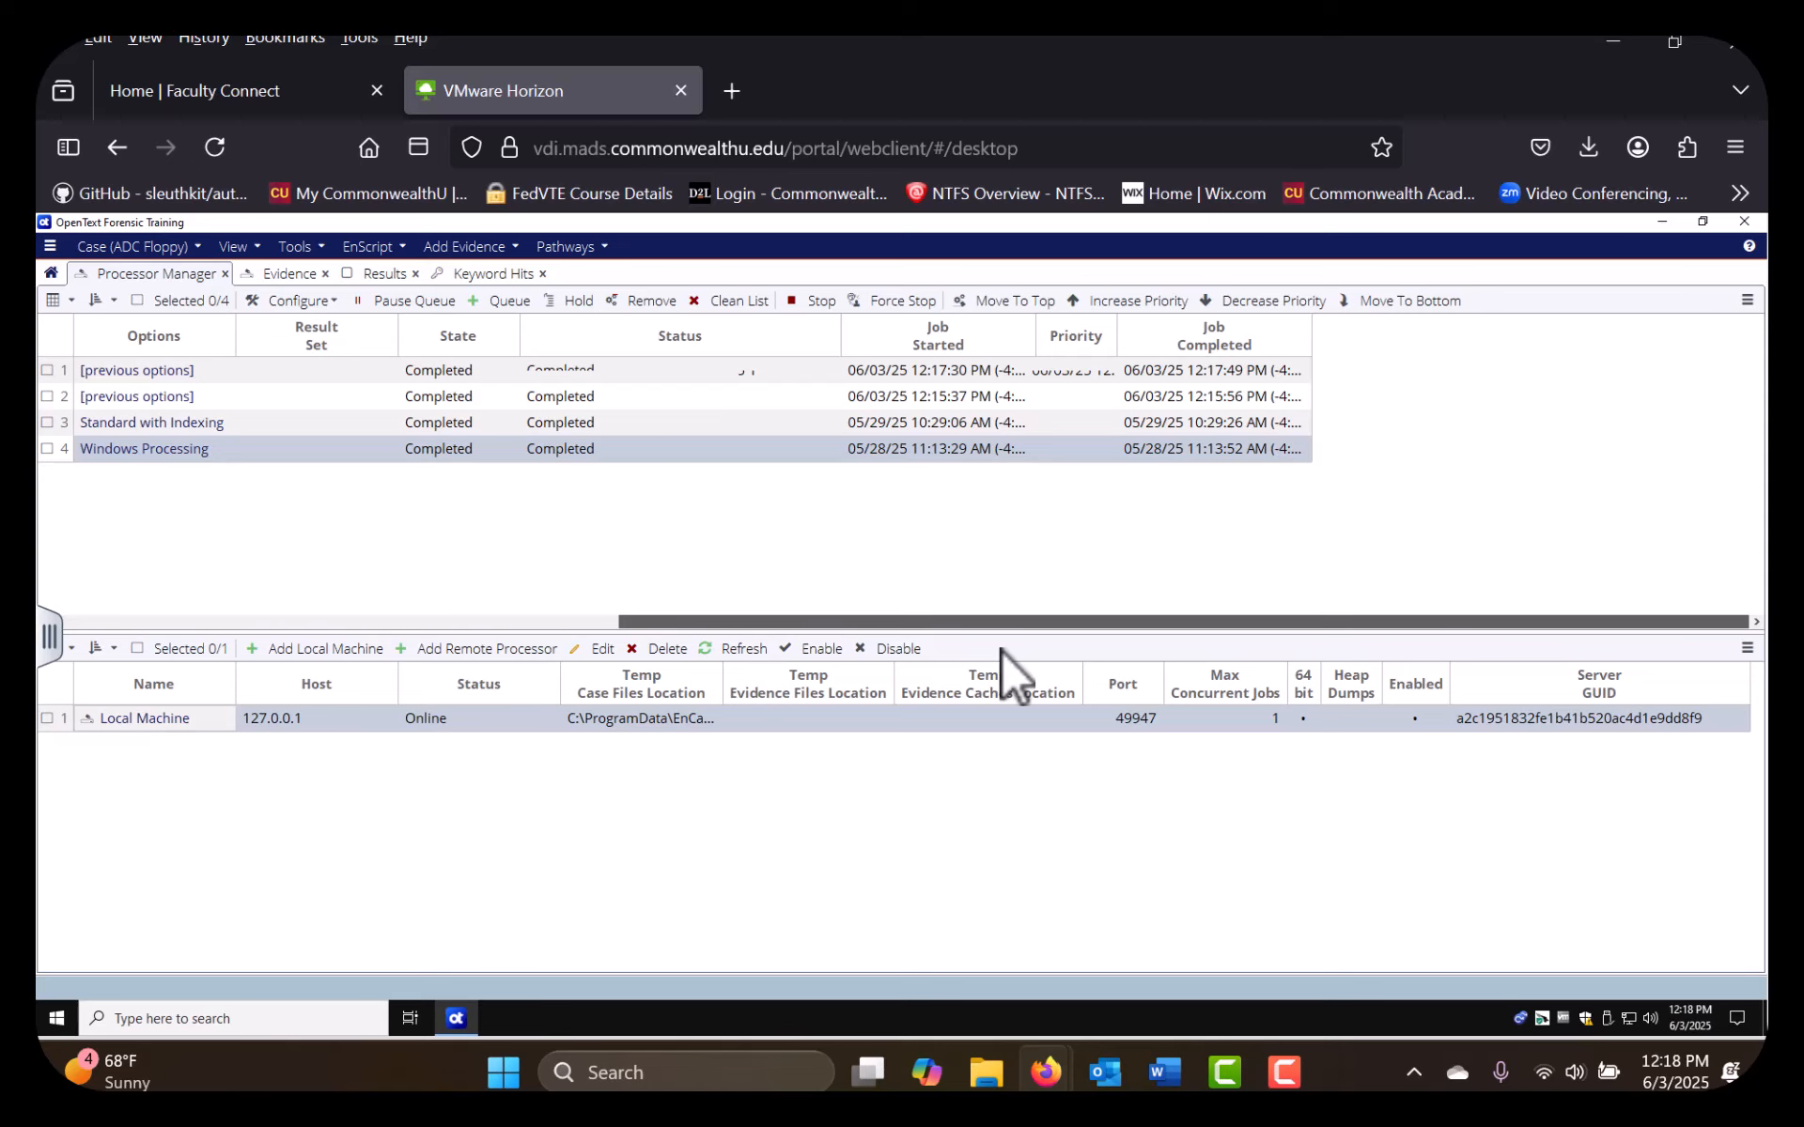
left_click_drag(1001, 622, 113, 588)
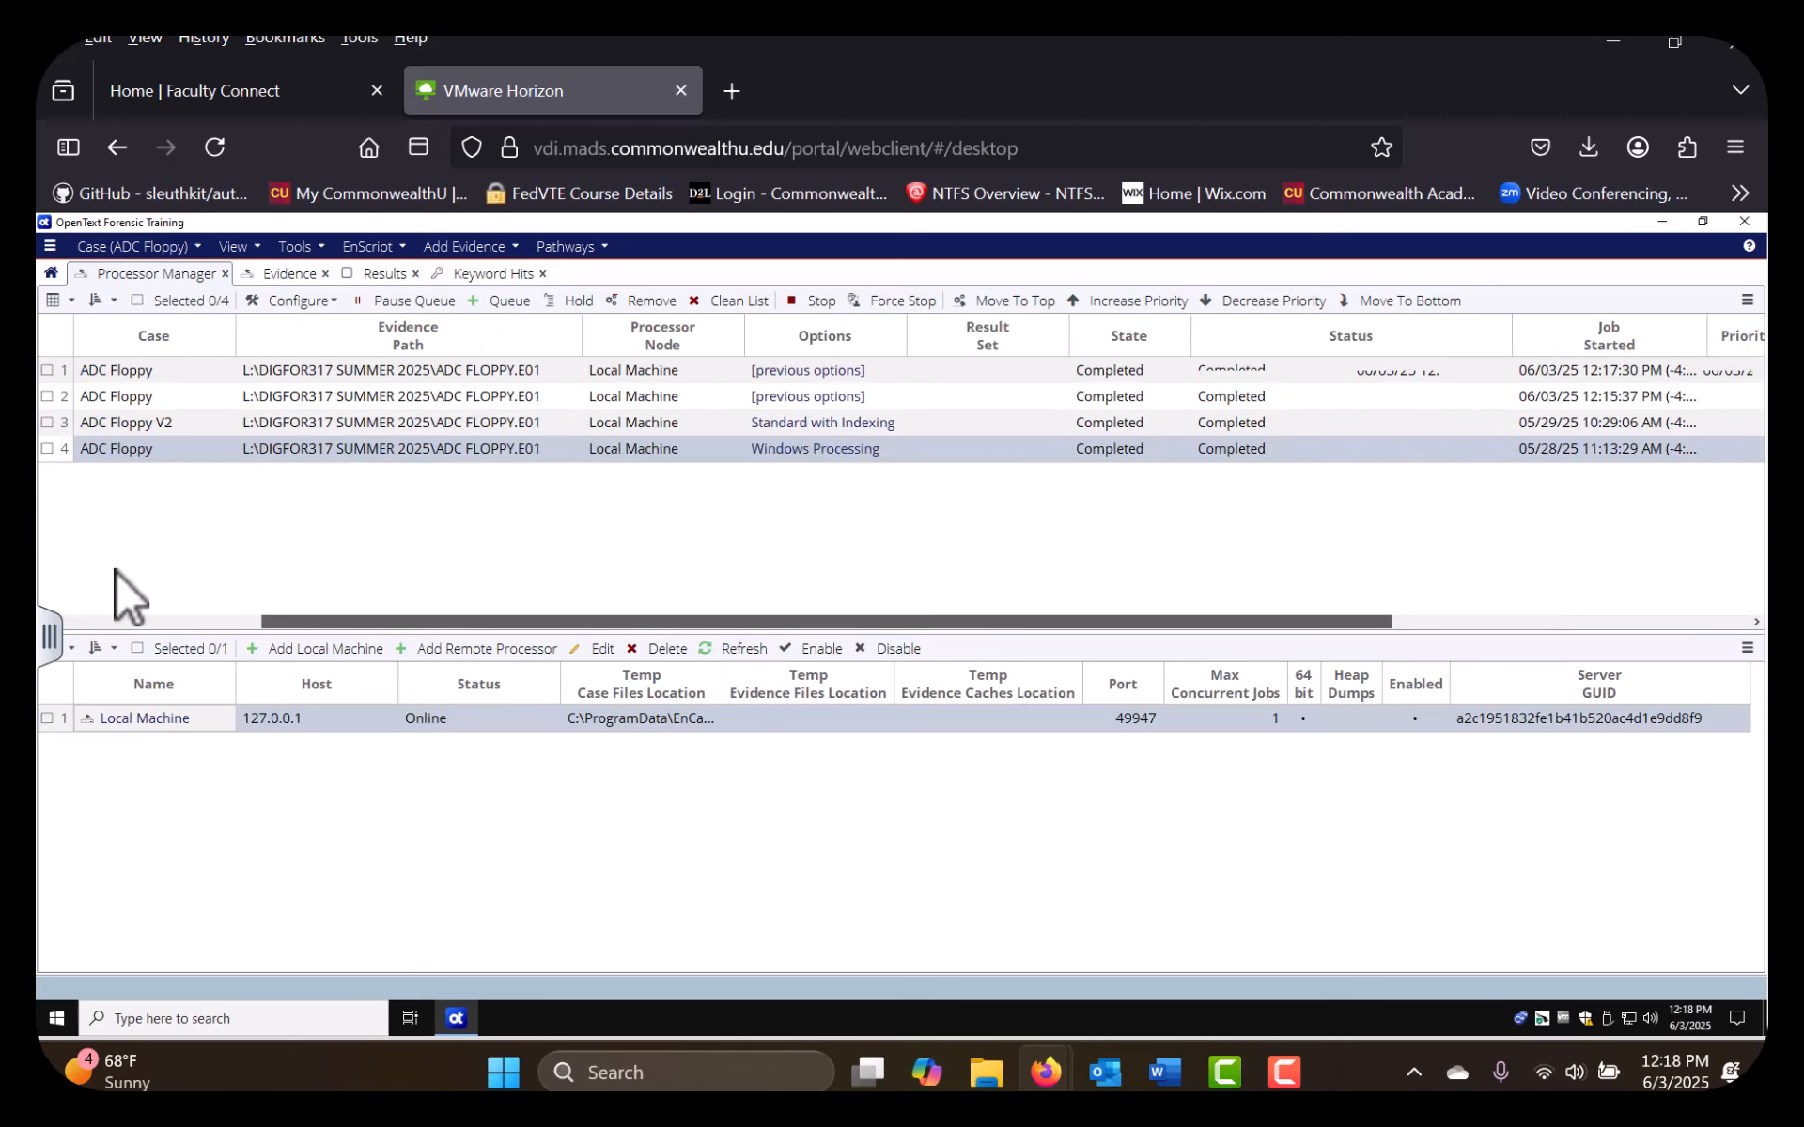
List the files containing hits for the keyword Image in Keyword Hits and look through the whole list
left_click(482, 273)
left_click(188, 410)
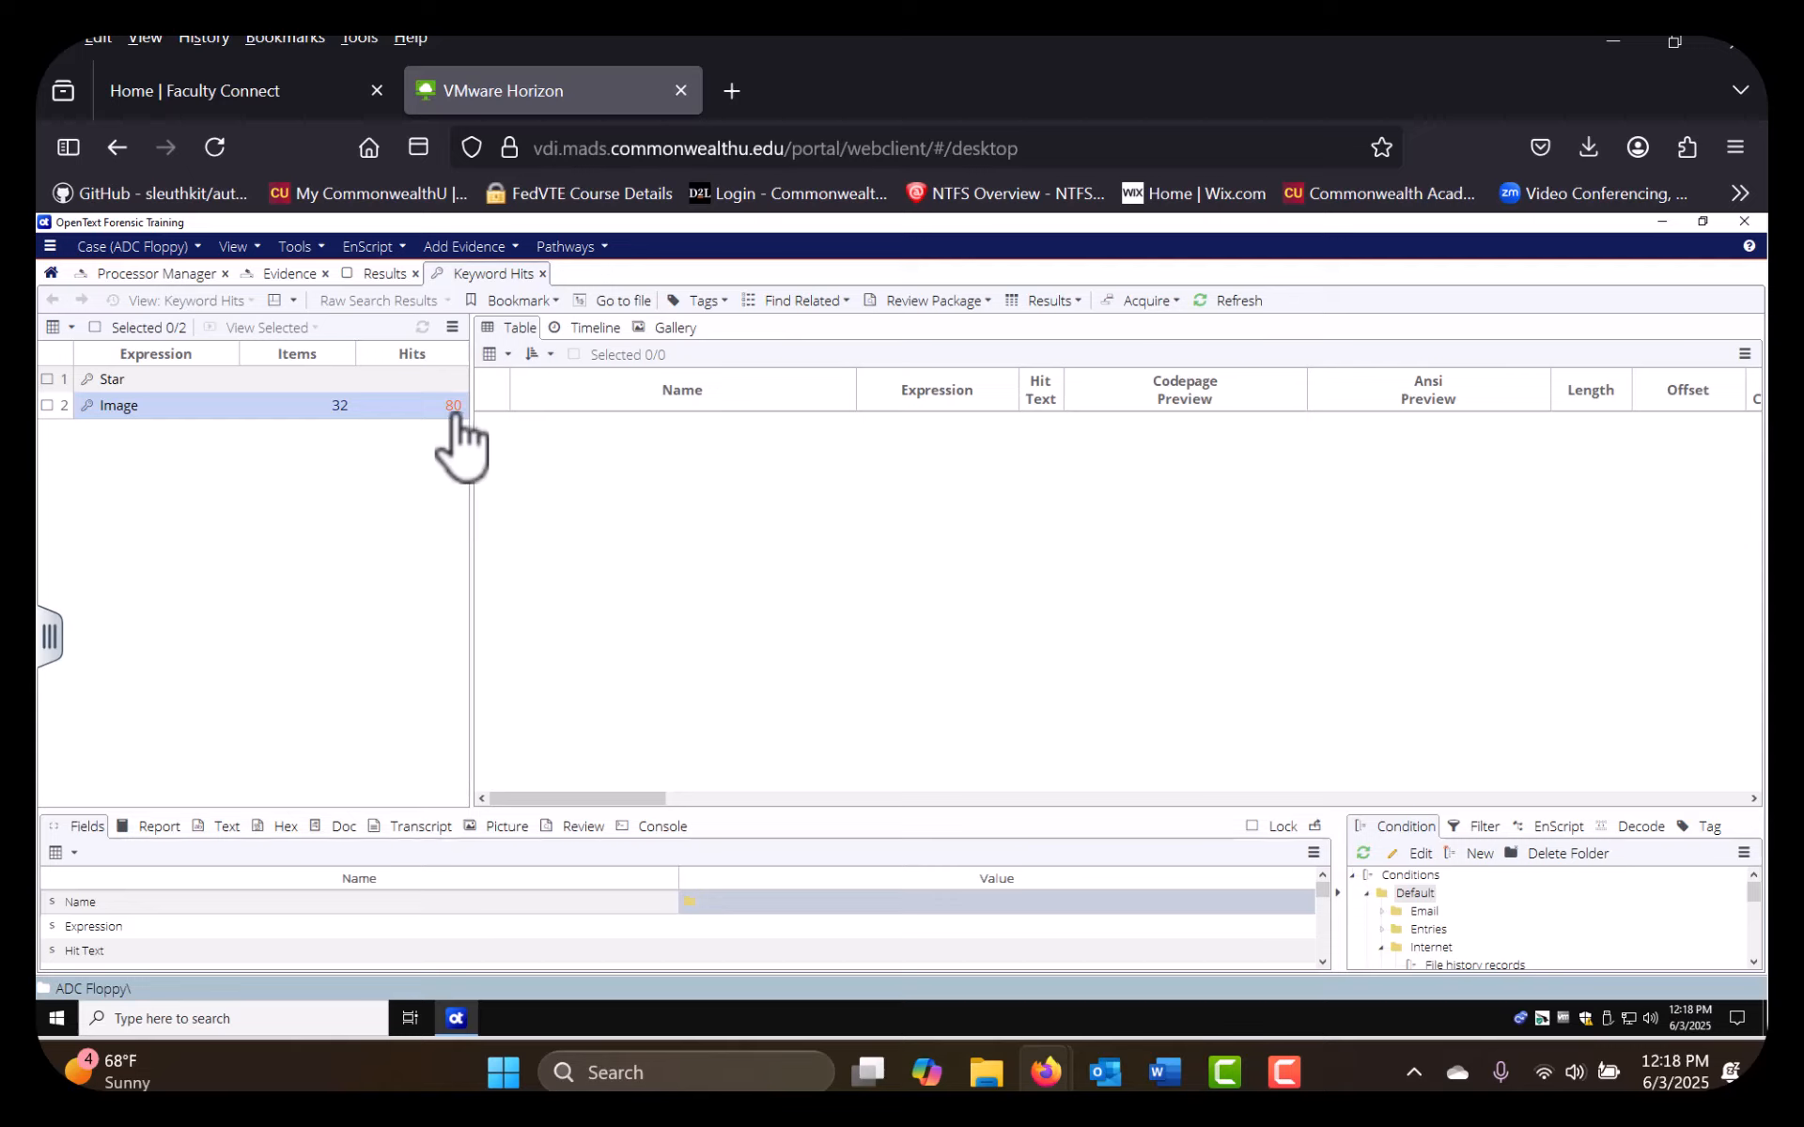
left_click(340, 405)
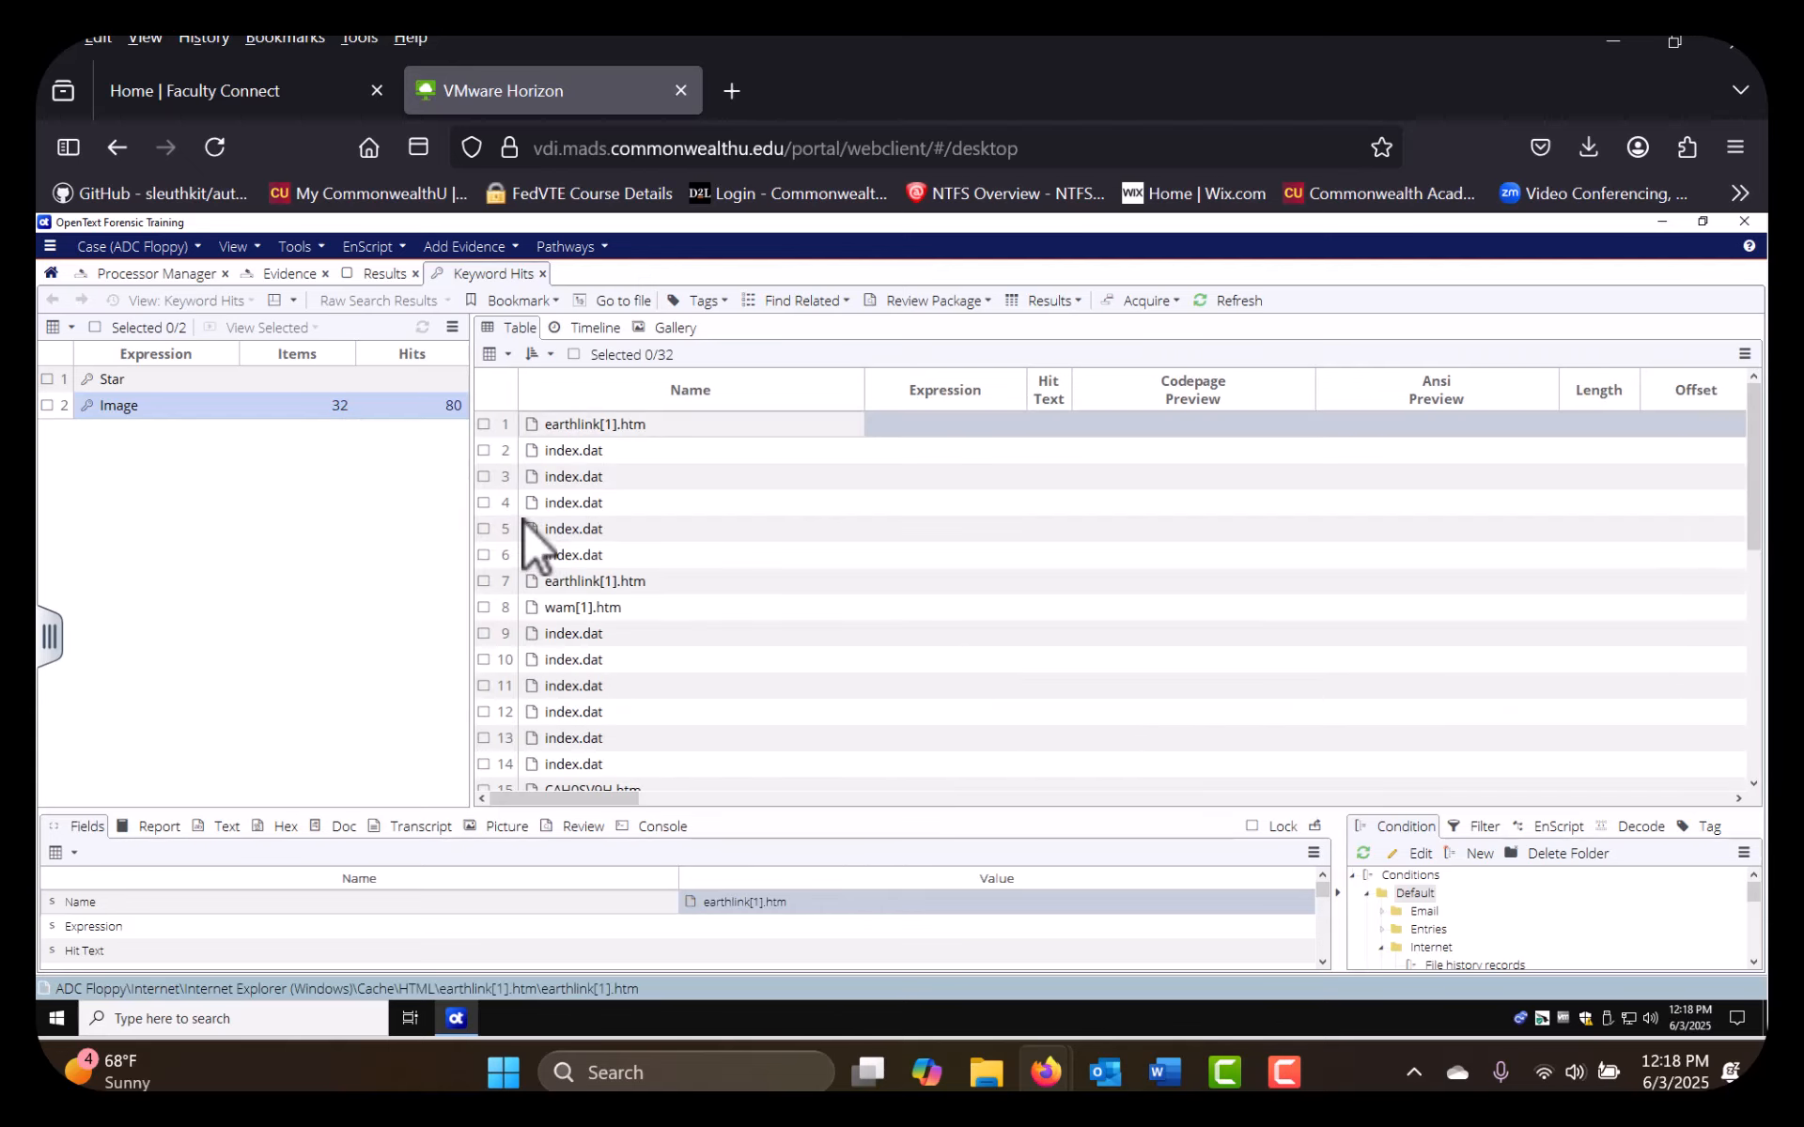
scroll(583, 503, "down", 4)
scroll(582, 499, "up", 4)
scroll(556, 714, "down", 1)
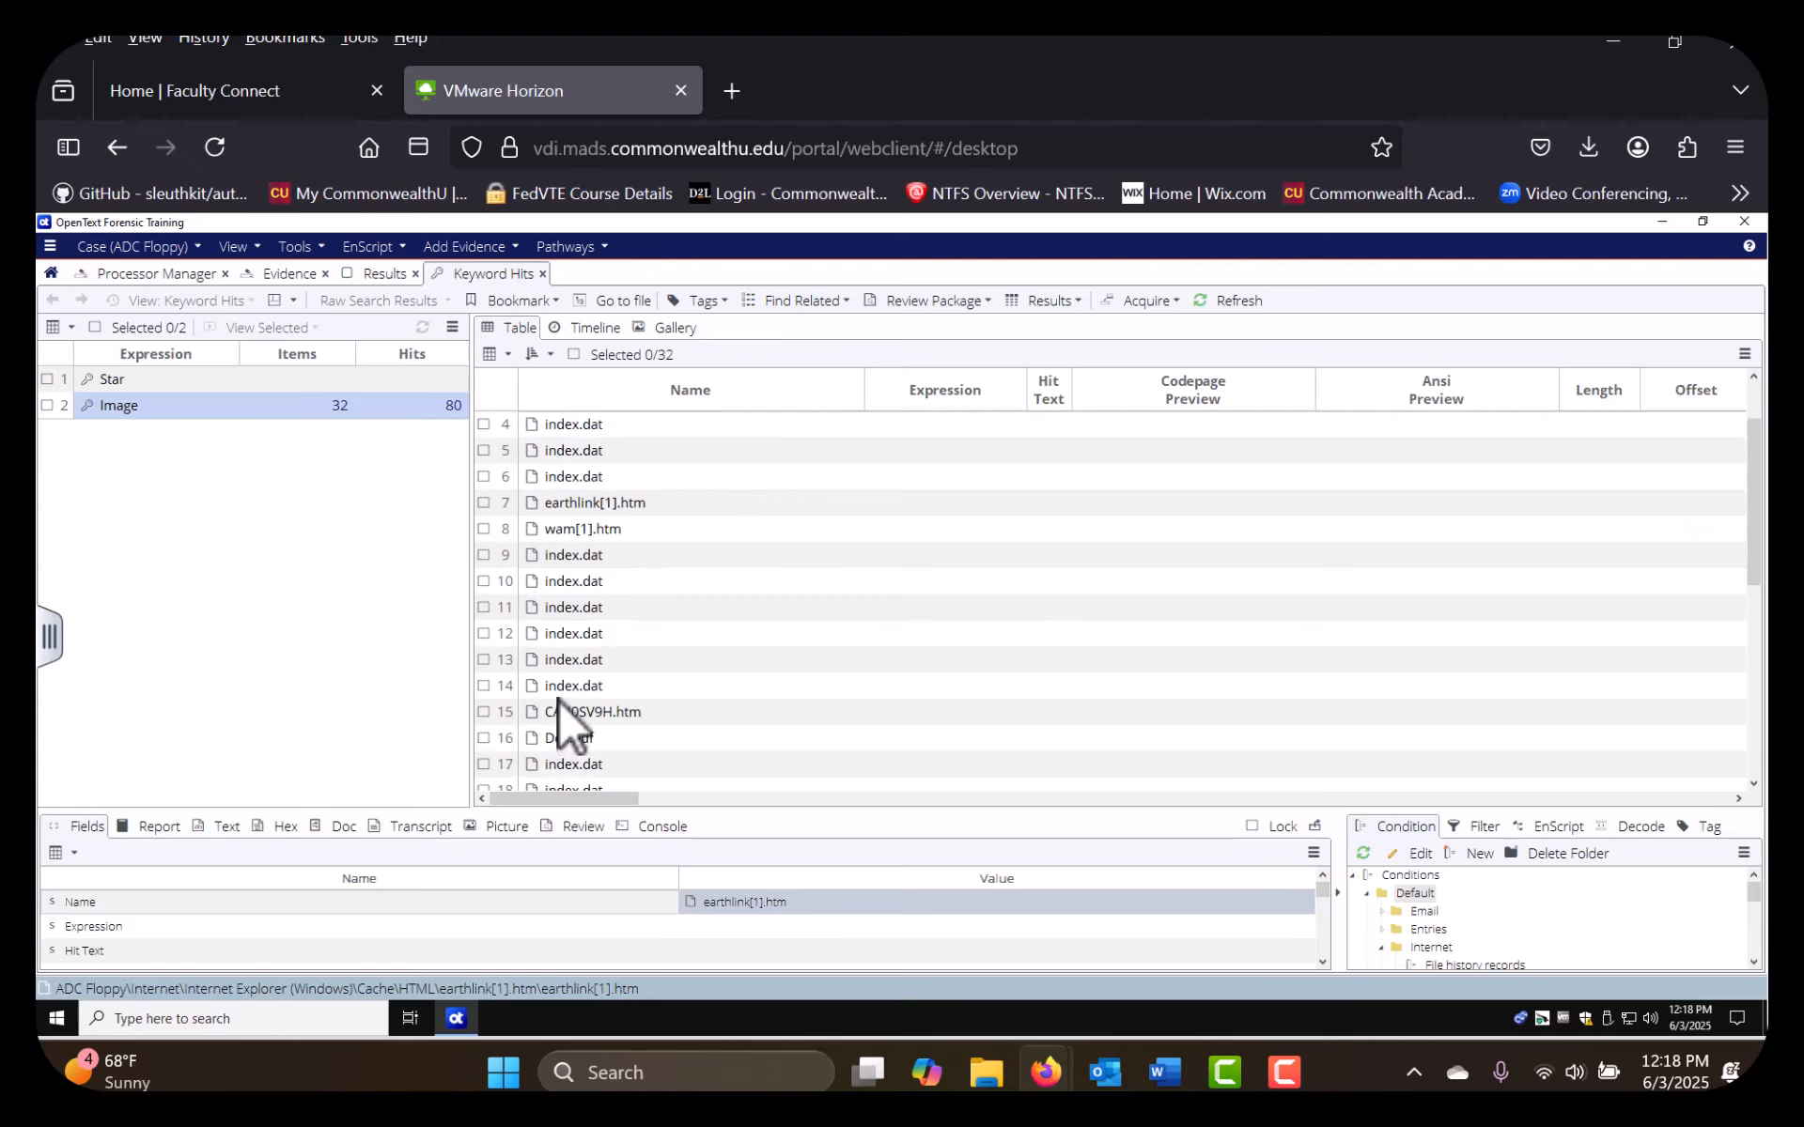
scroll(637, 606, "down", 5)
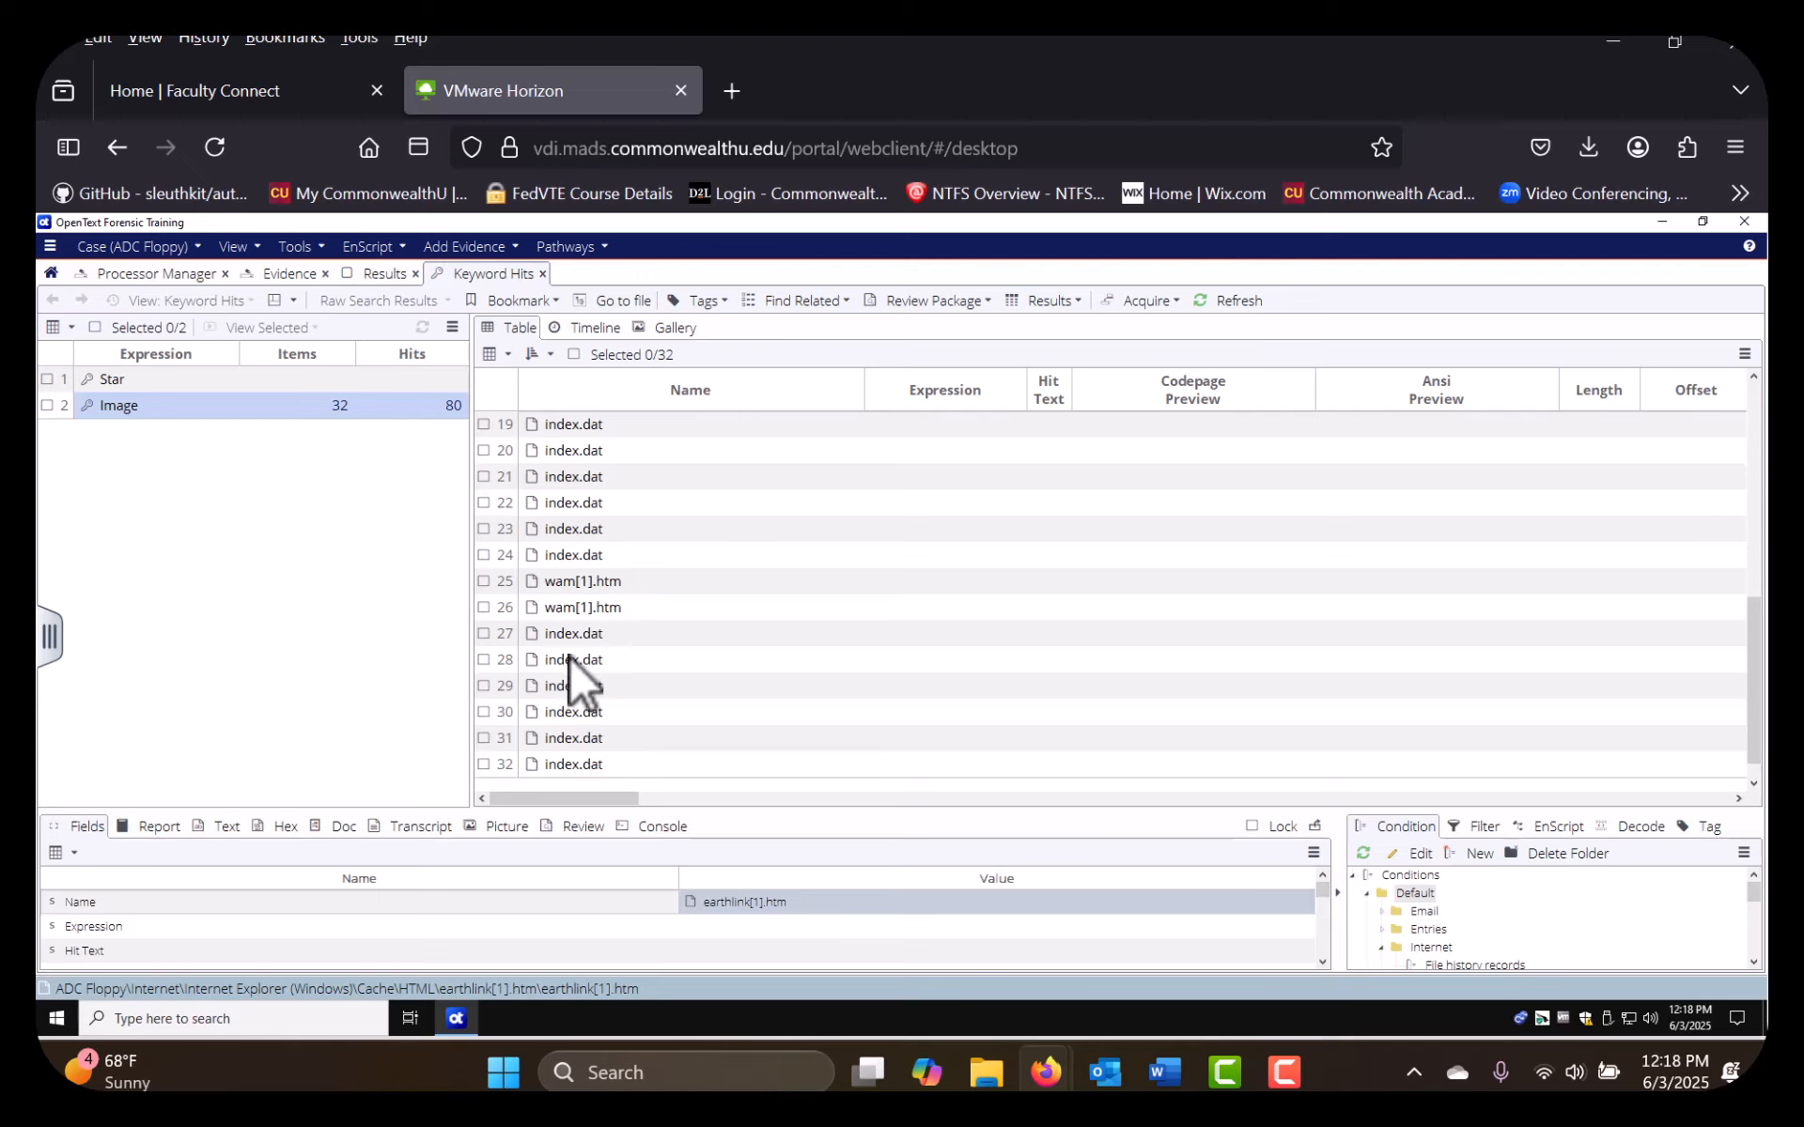
scroll(566, 667, "up", 6)
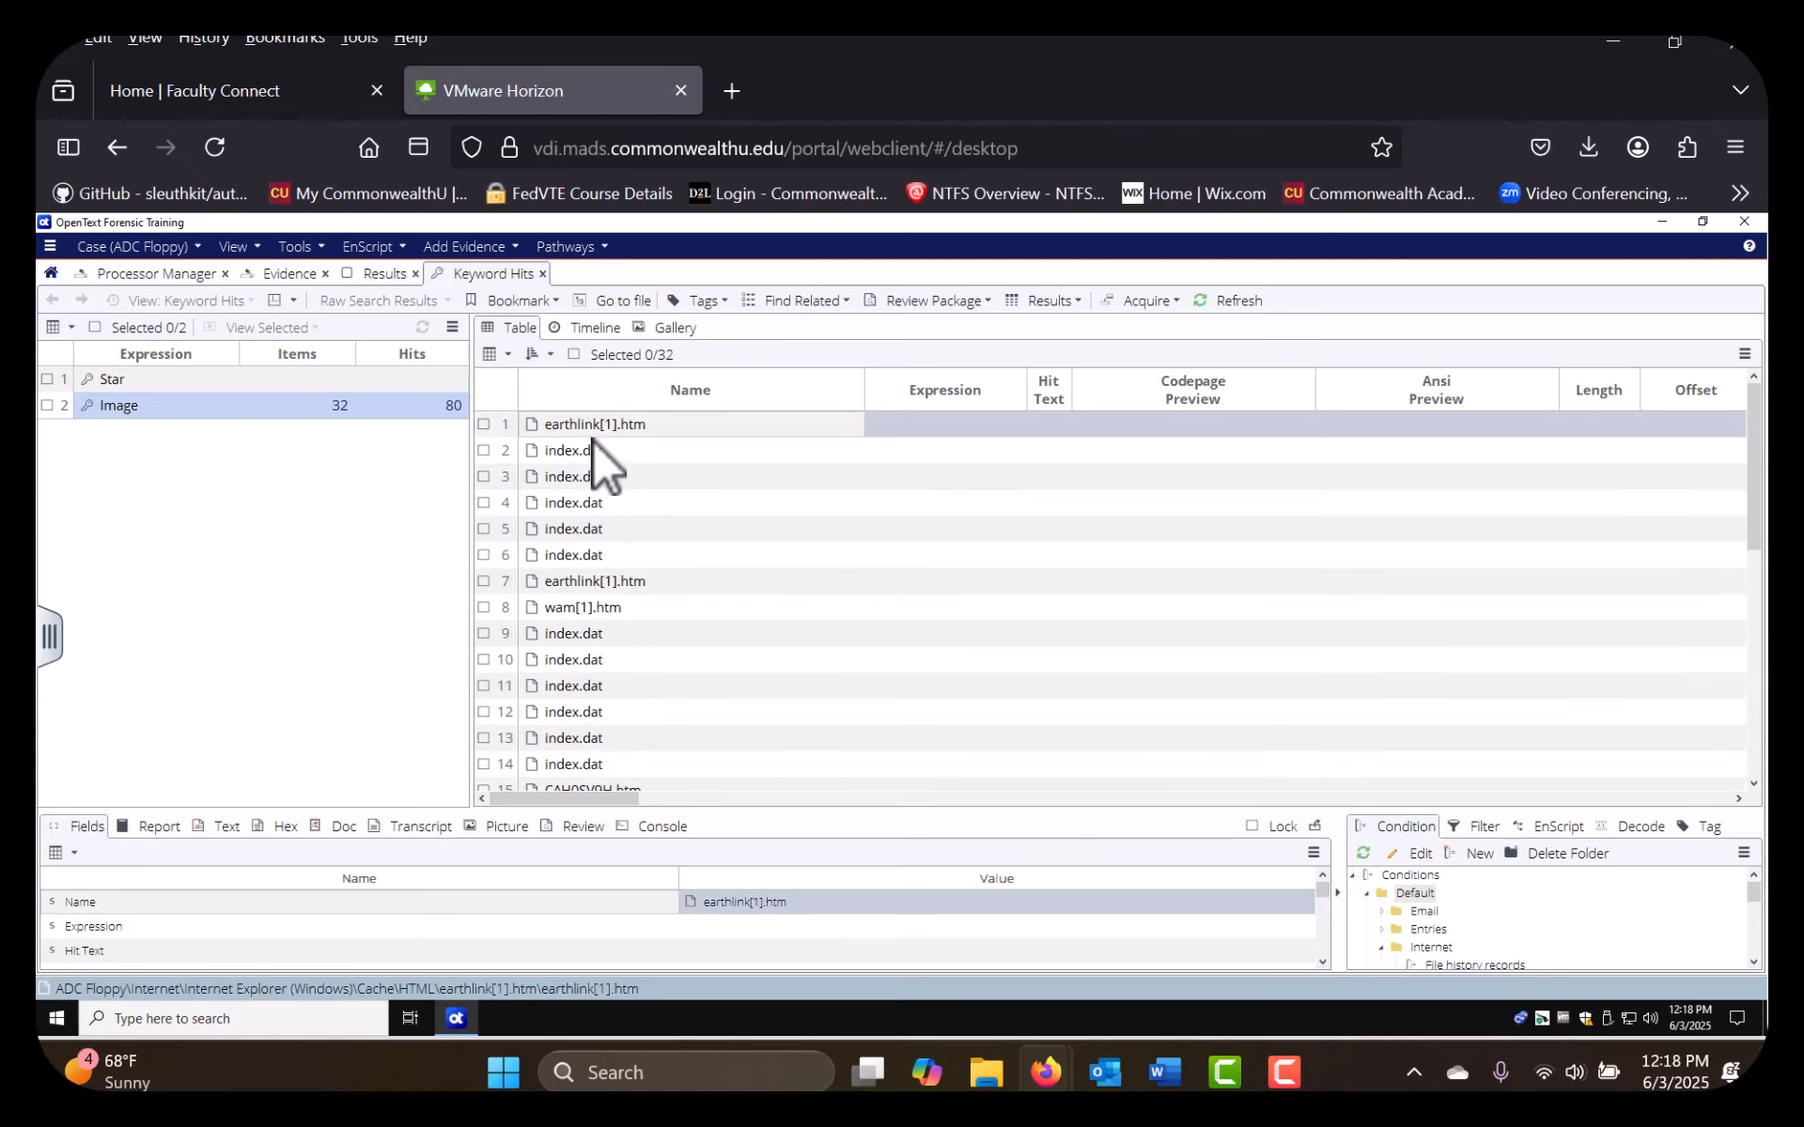
Check the Image keyword hits in the Gallery and Timeline views and return to the table
left_click(642, 330)
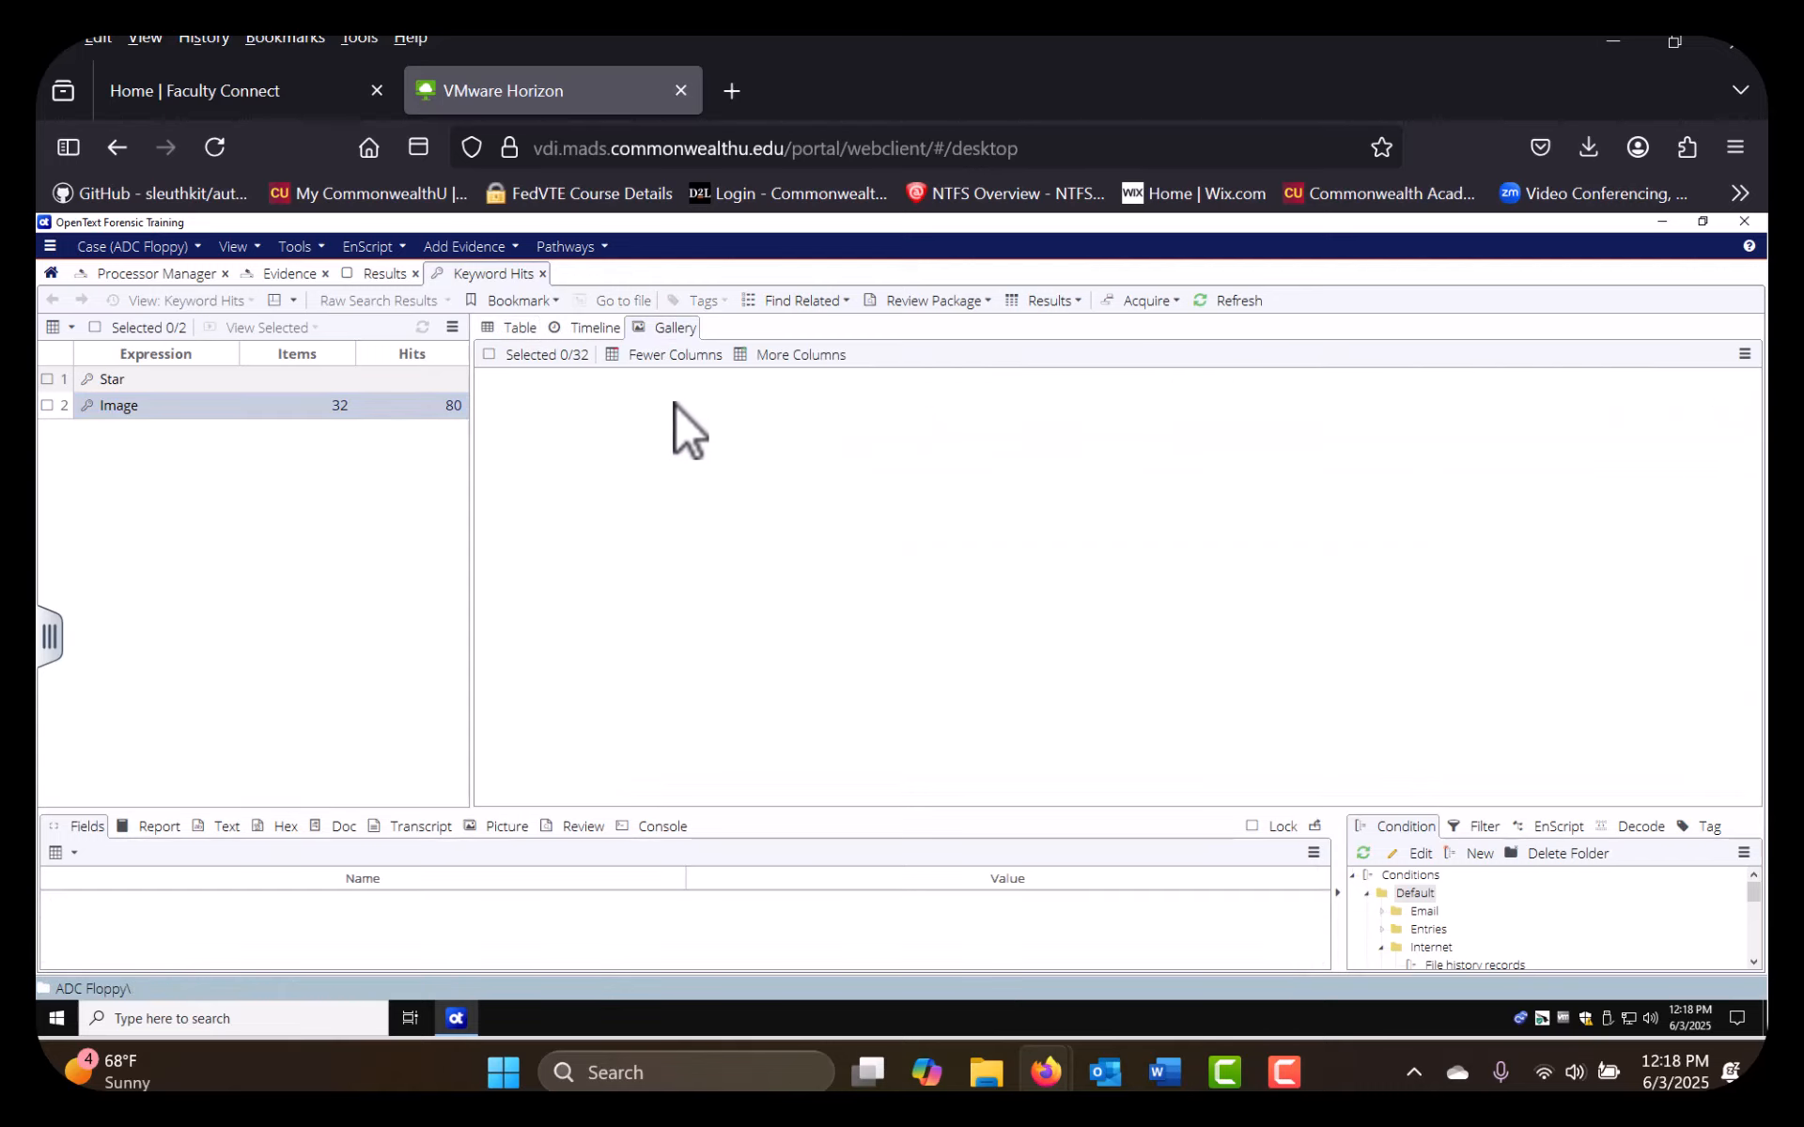
left_click(580, 327)
left_click(517, 329)
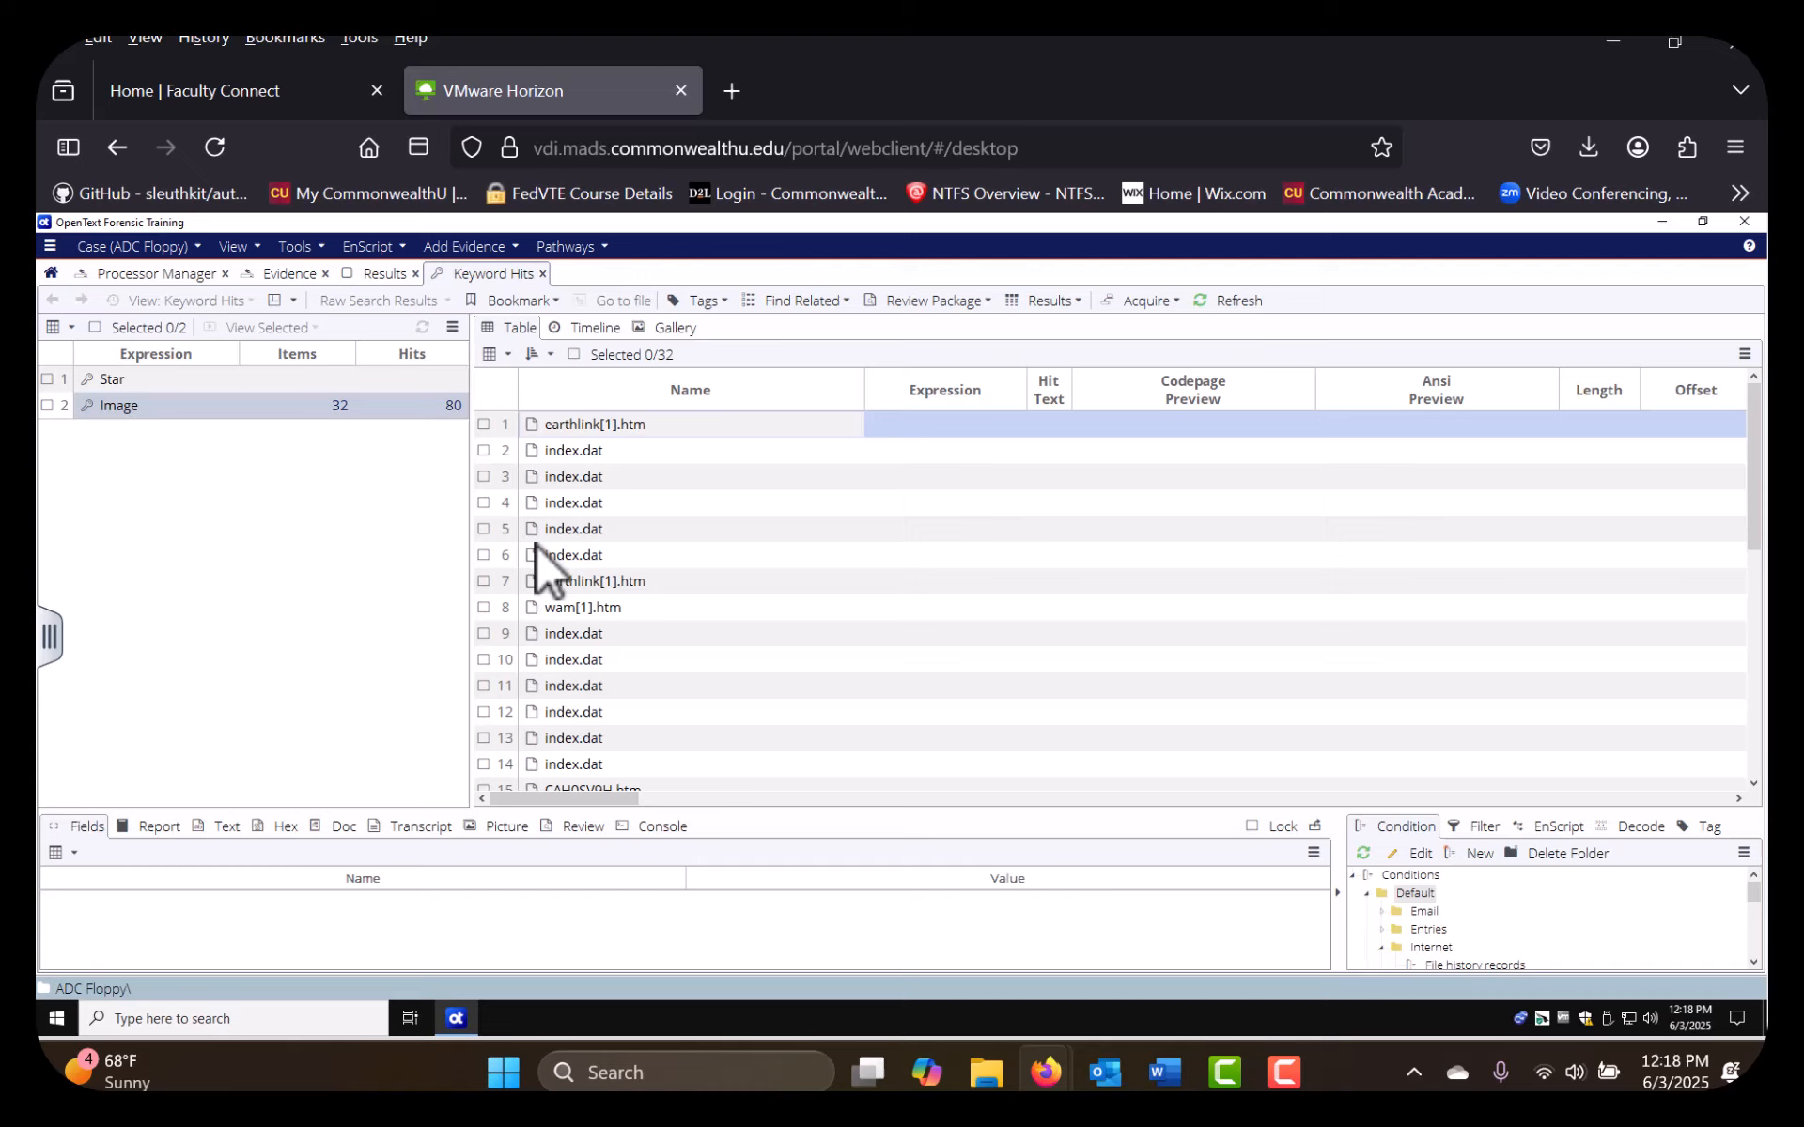
Examine the text of the index.dat hit in row 2 in an enlarged viewer, marking the highlighted keyword image
left_click(571, 449)
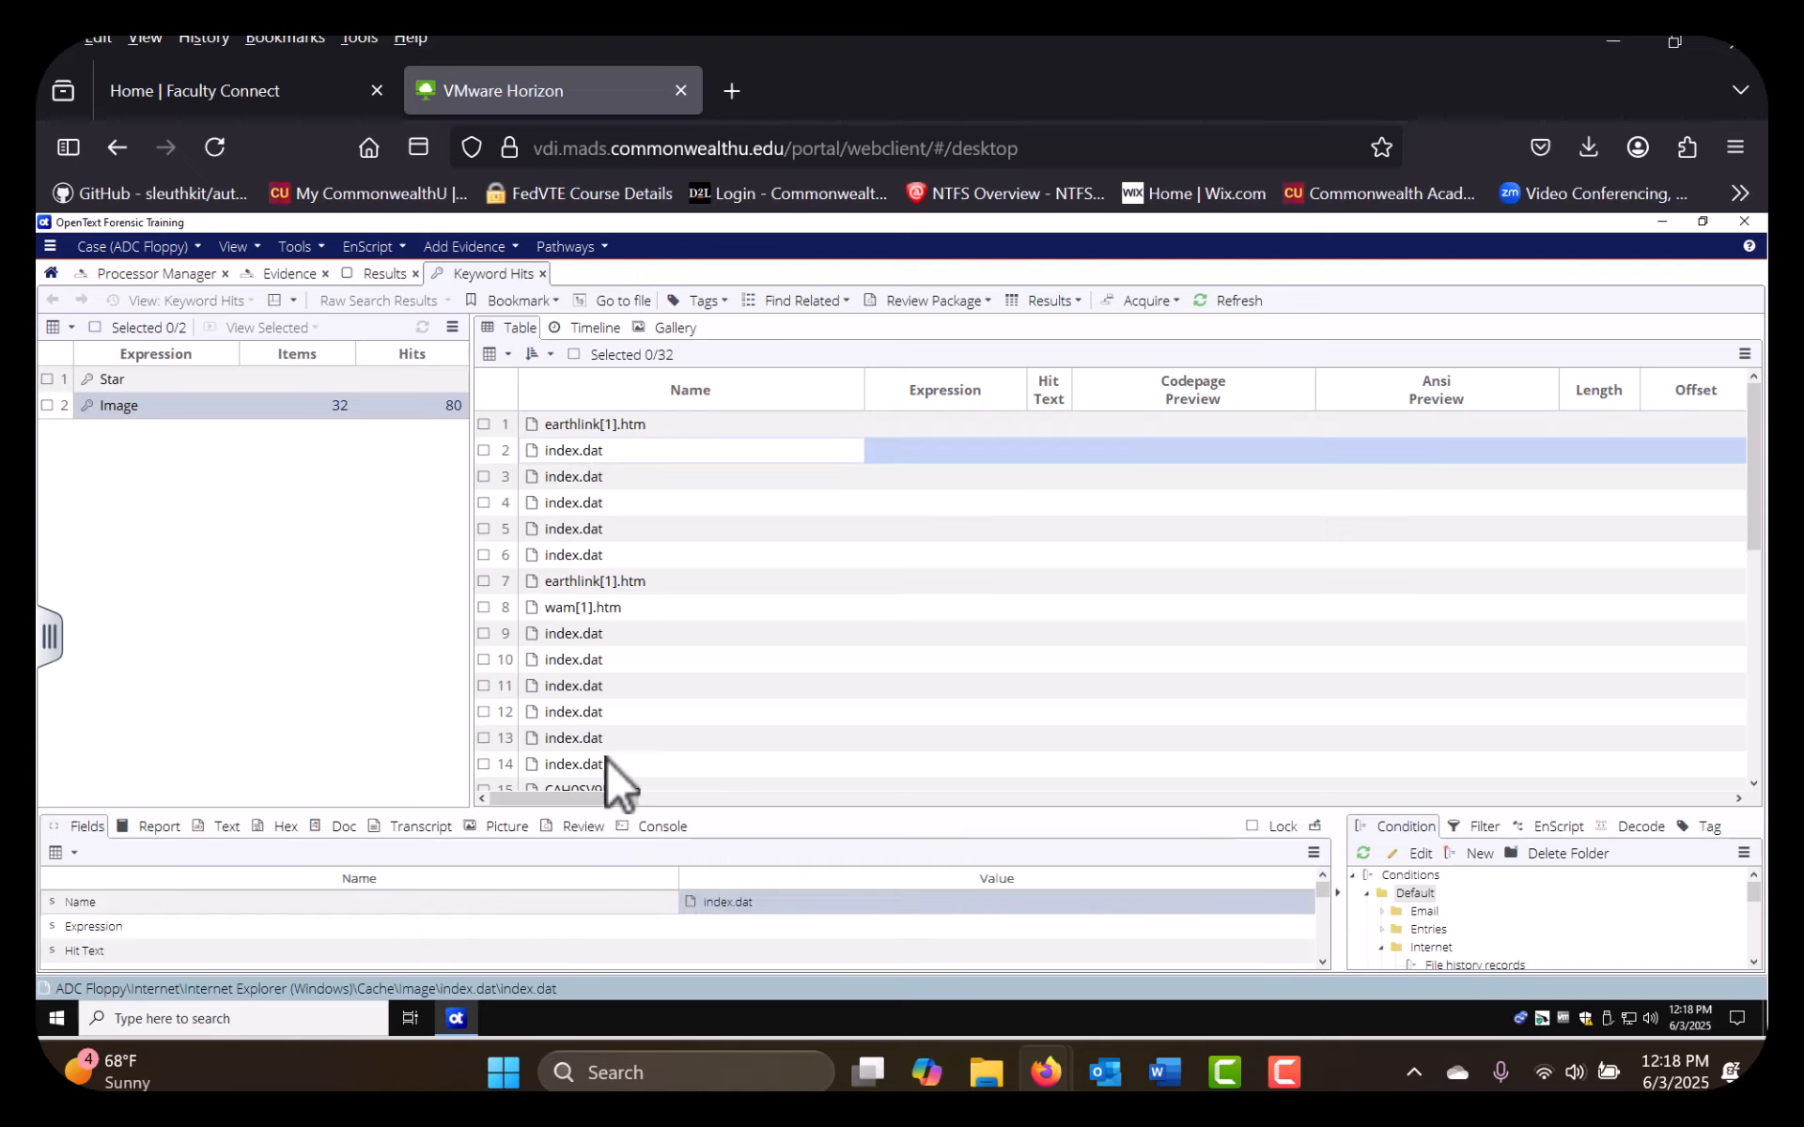
left_click_drag(632, 795, 656, 485)
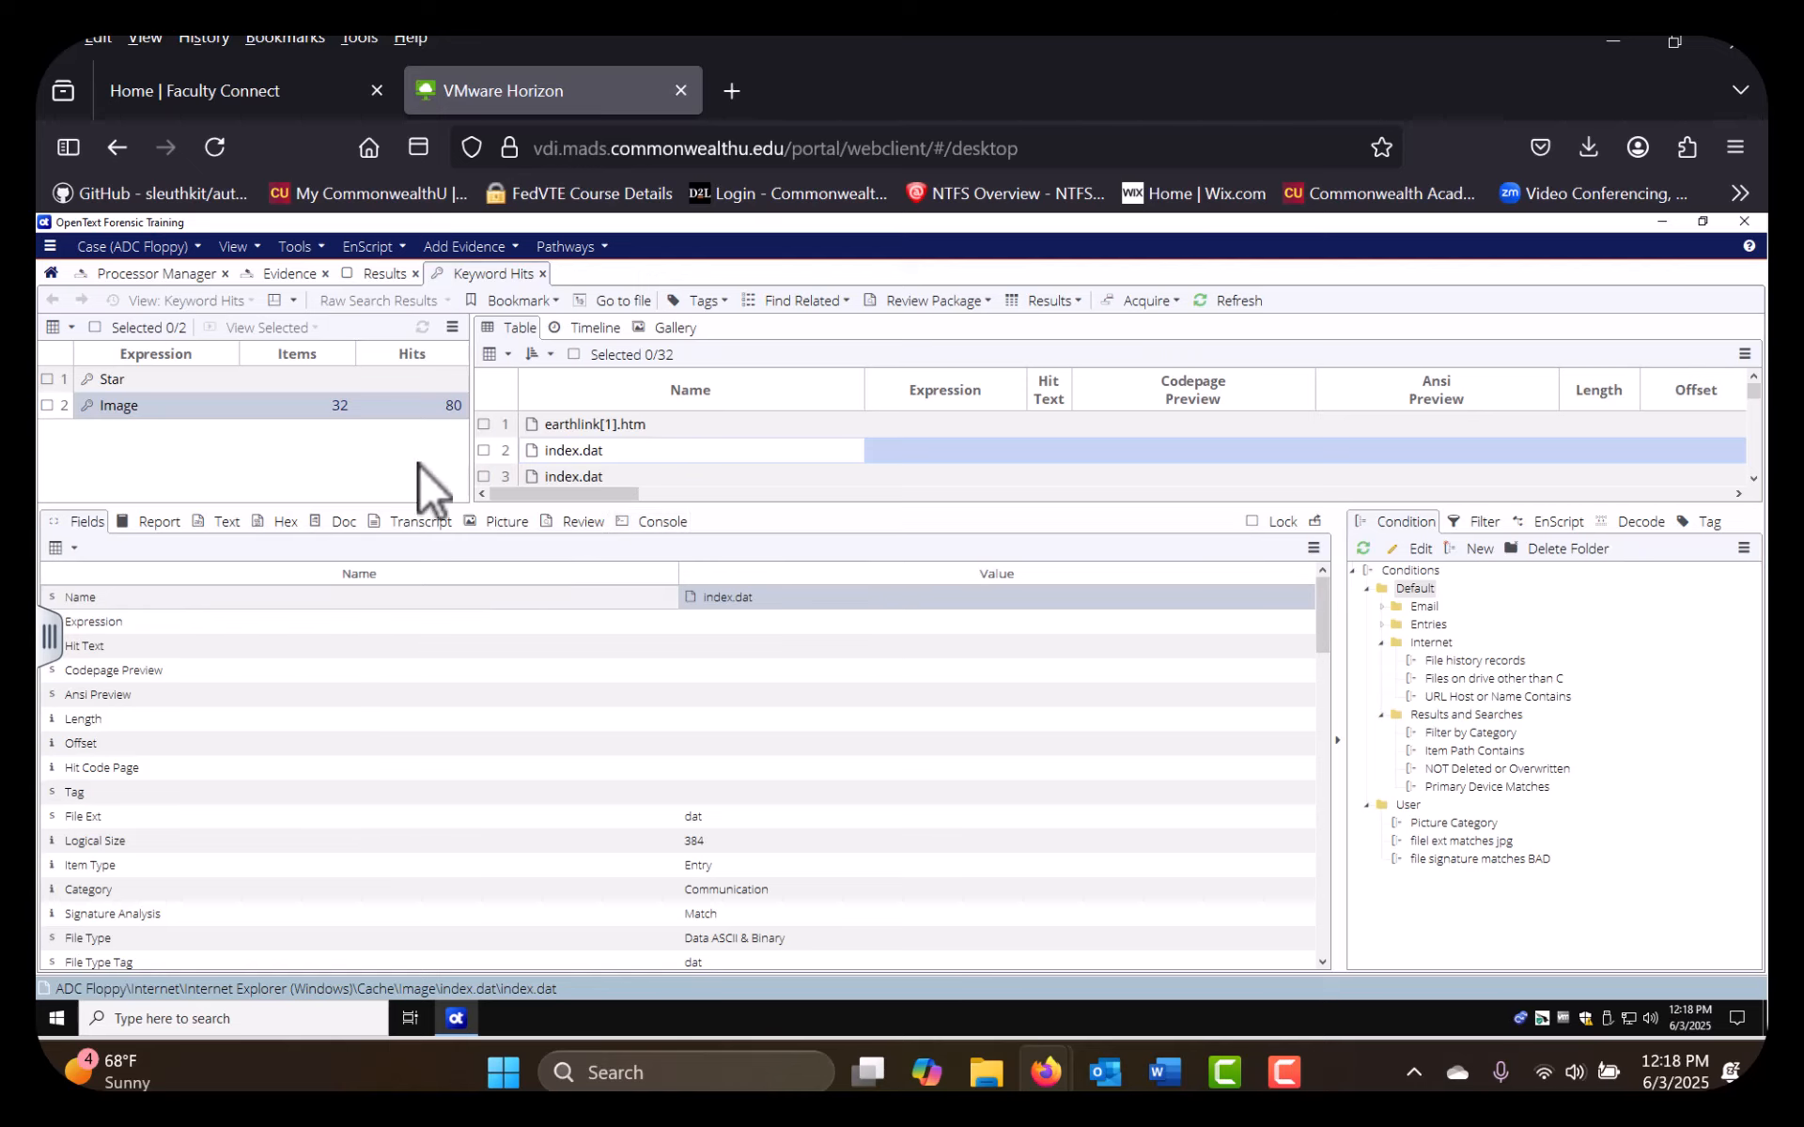
left_click(226, 523)
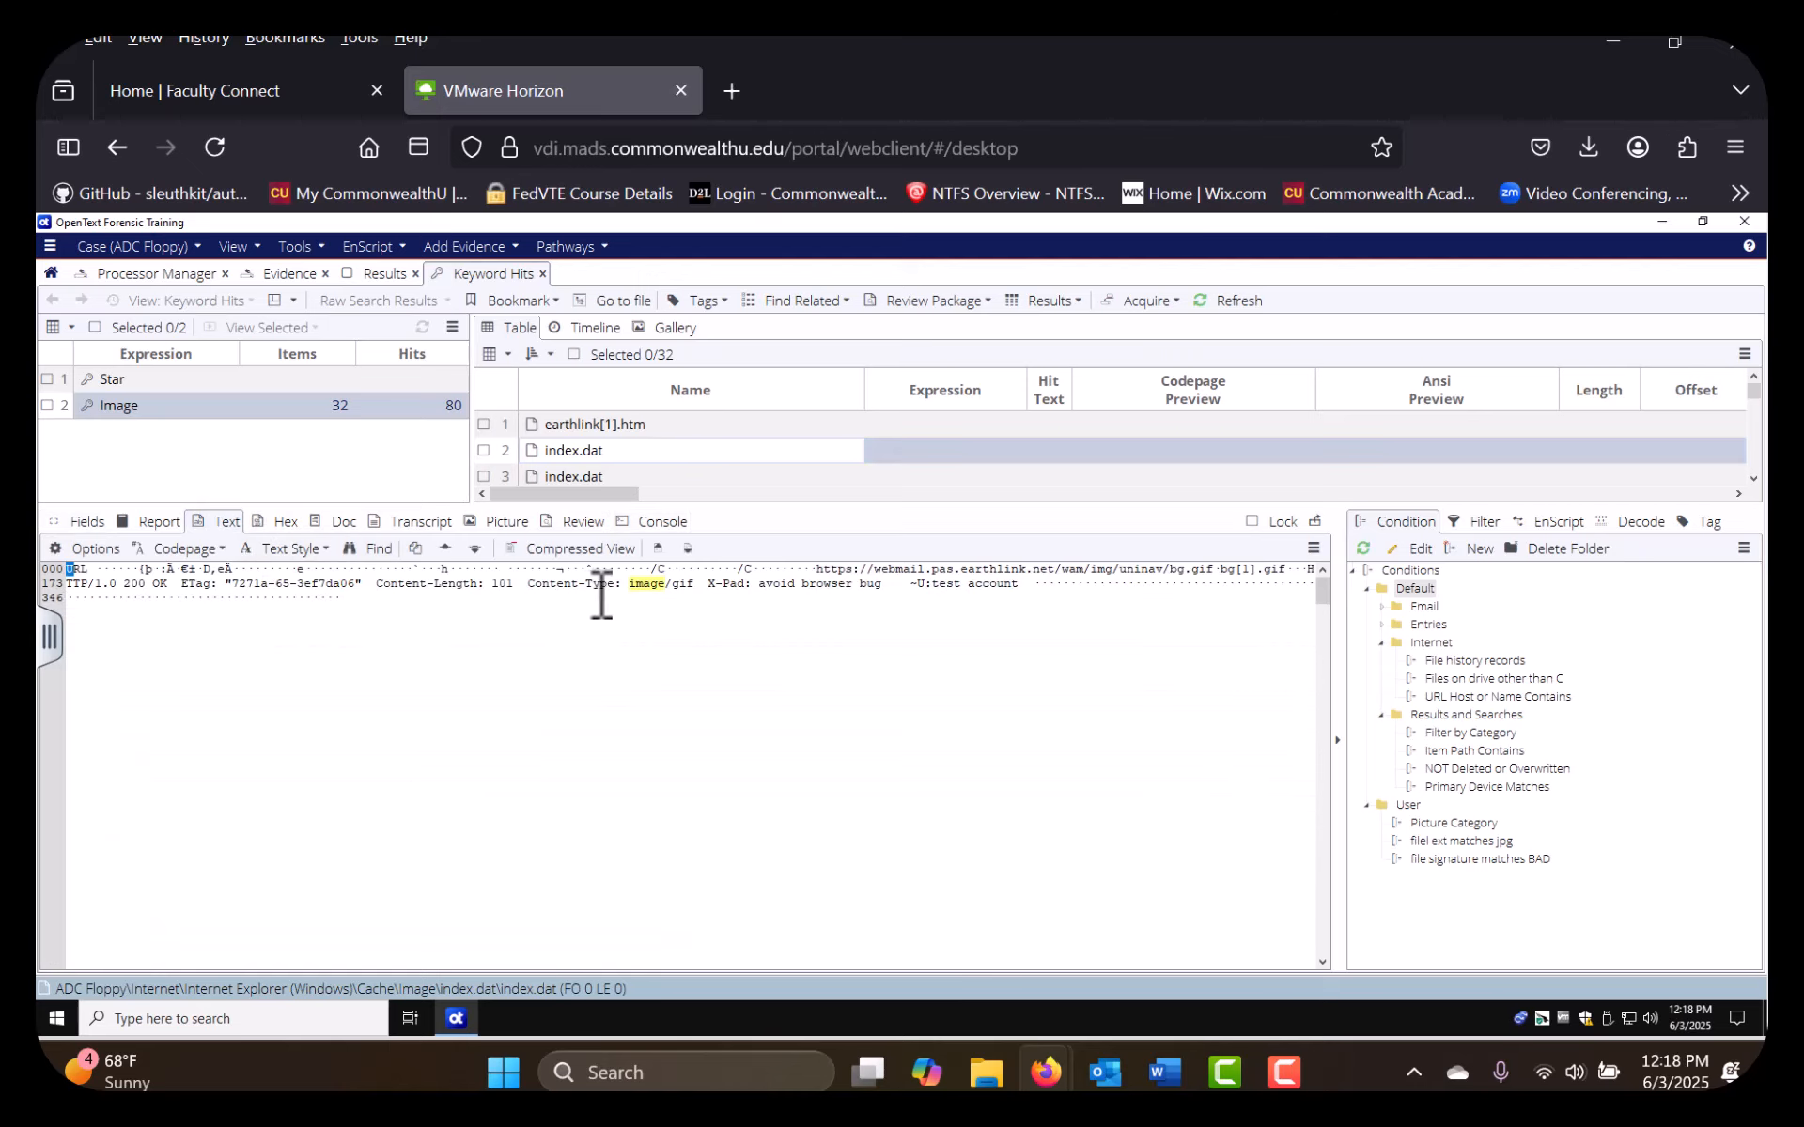
left_click_drag(624, 588, 681, 592)
Inspect the same index.dat in the Picture, Transcript and Hex views, and restore the taller results table
left_click(505, 522)
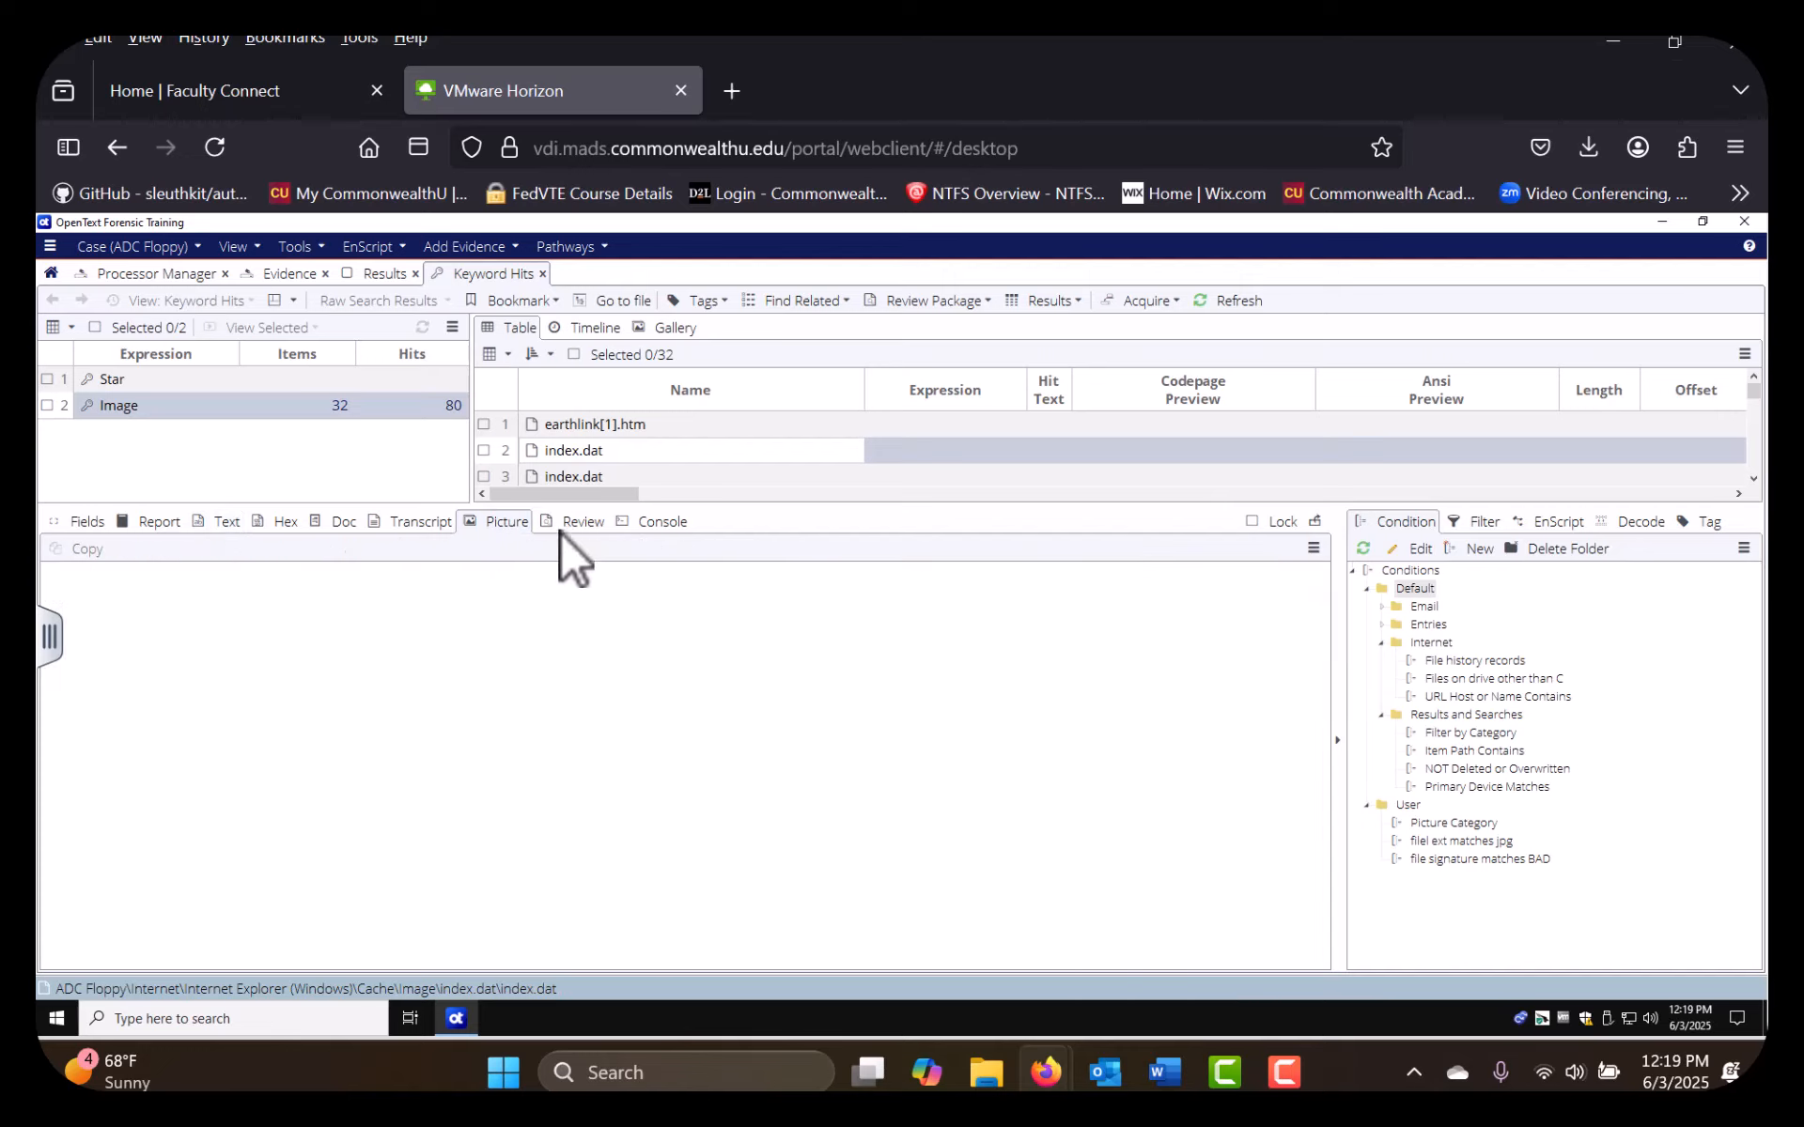
left_click(419, 527)
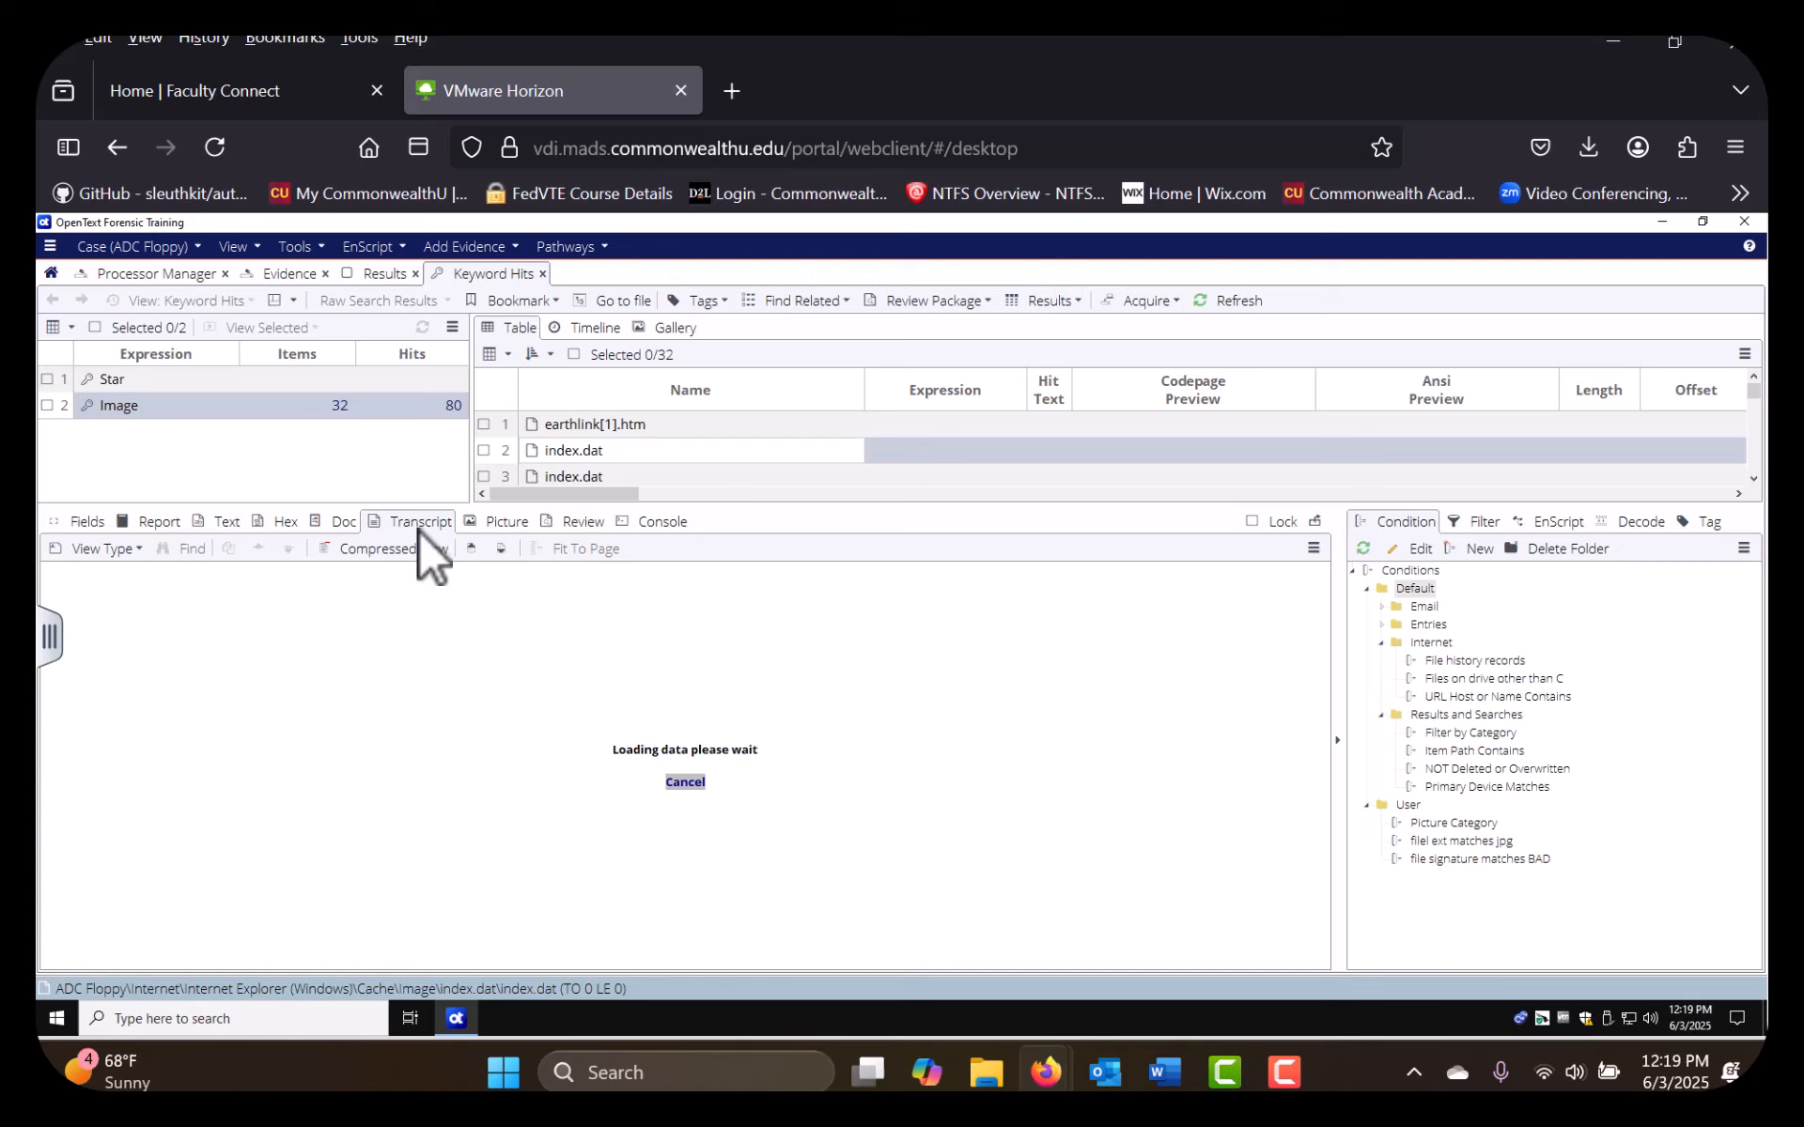
left_click(334, 522)
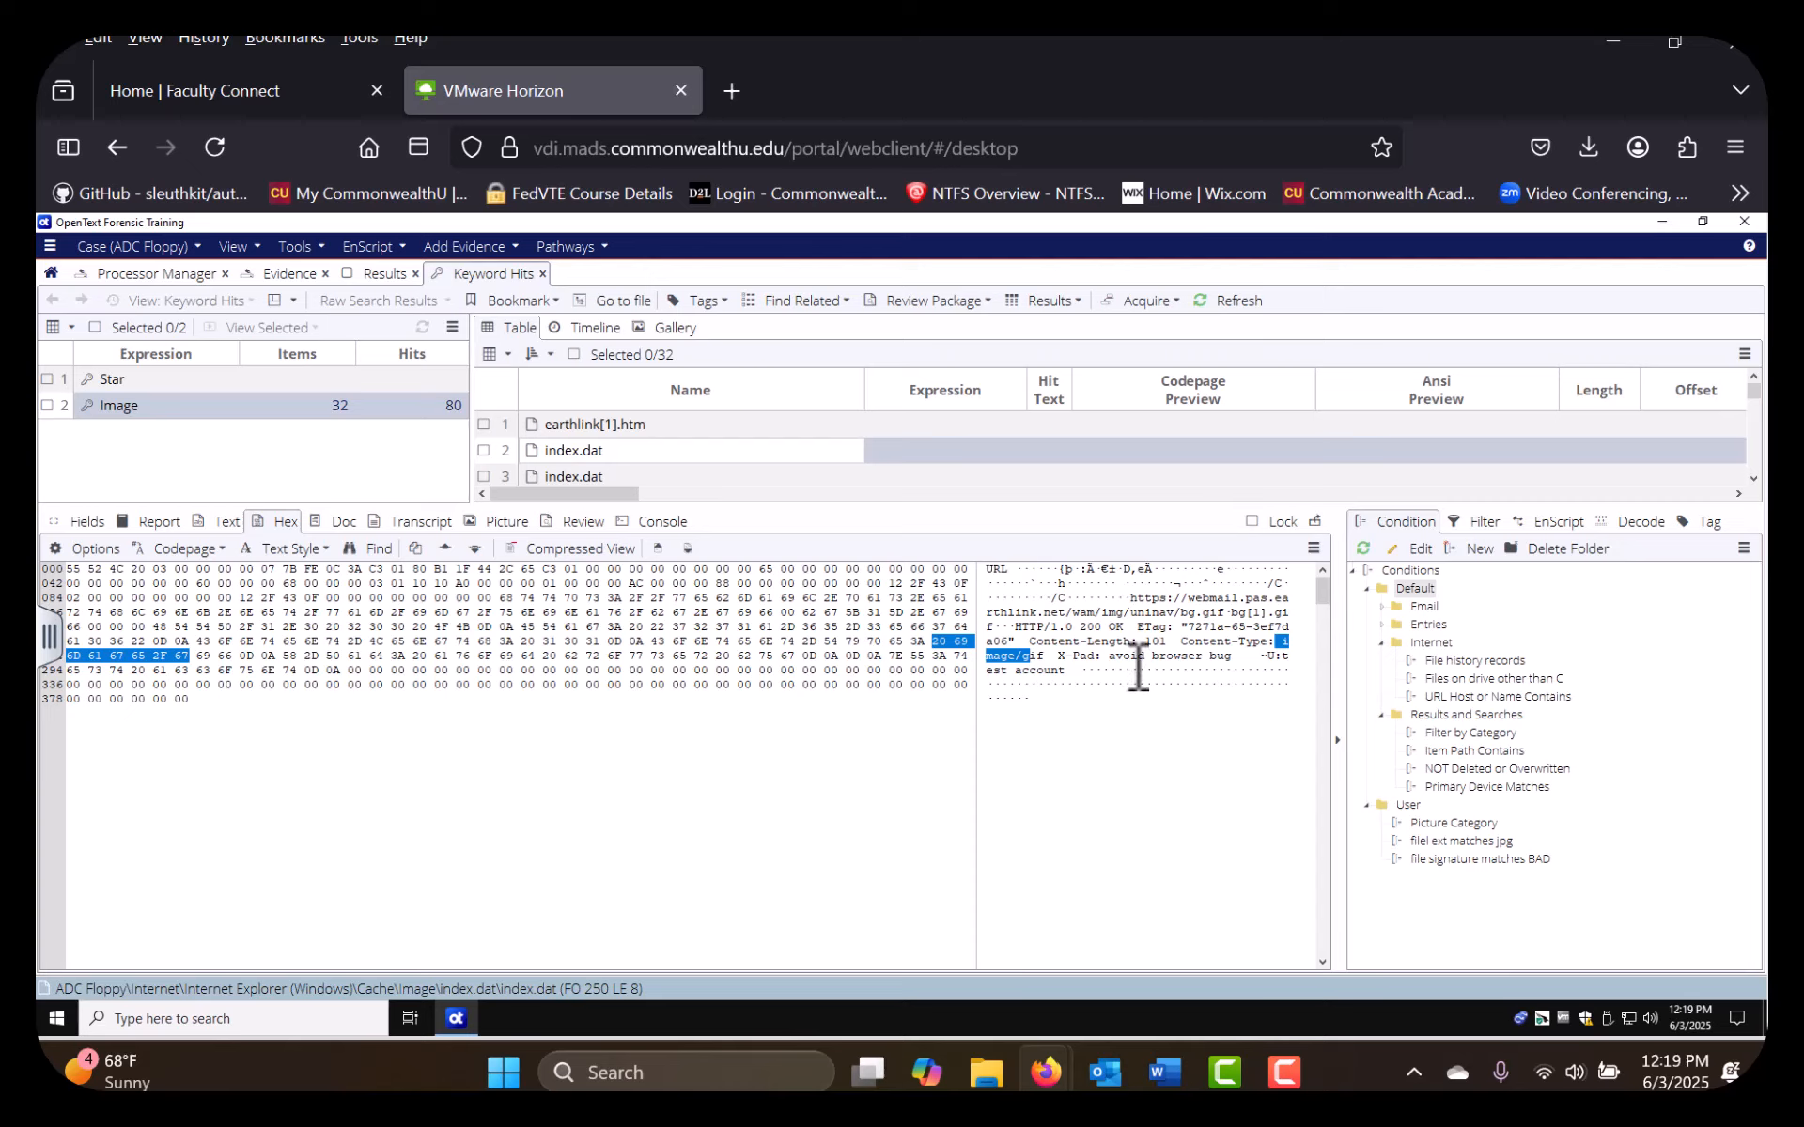
left_click_drag(1188, 598, 1222, 615)
left_click(1202, 699)
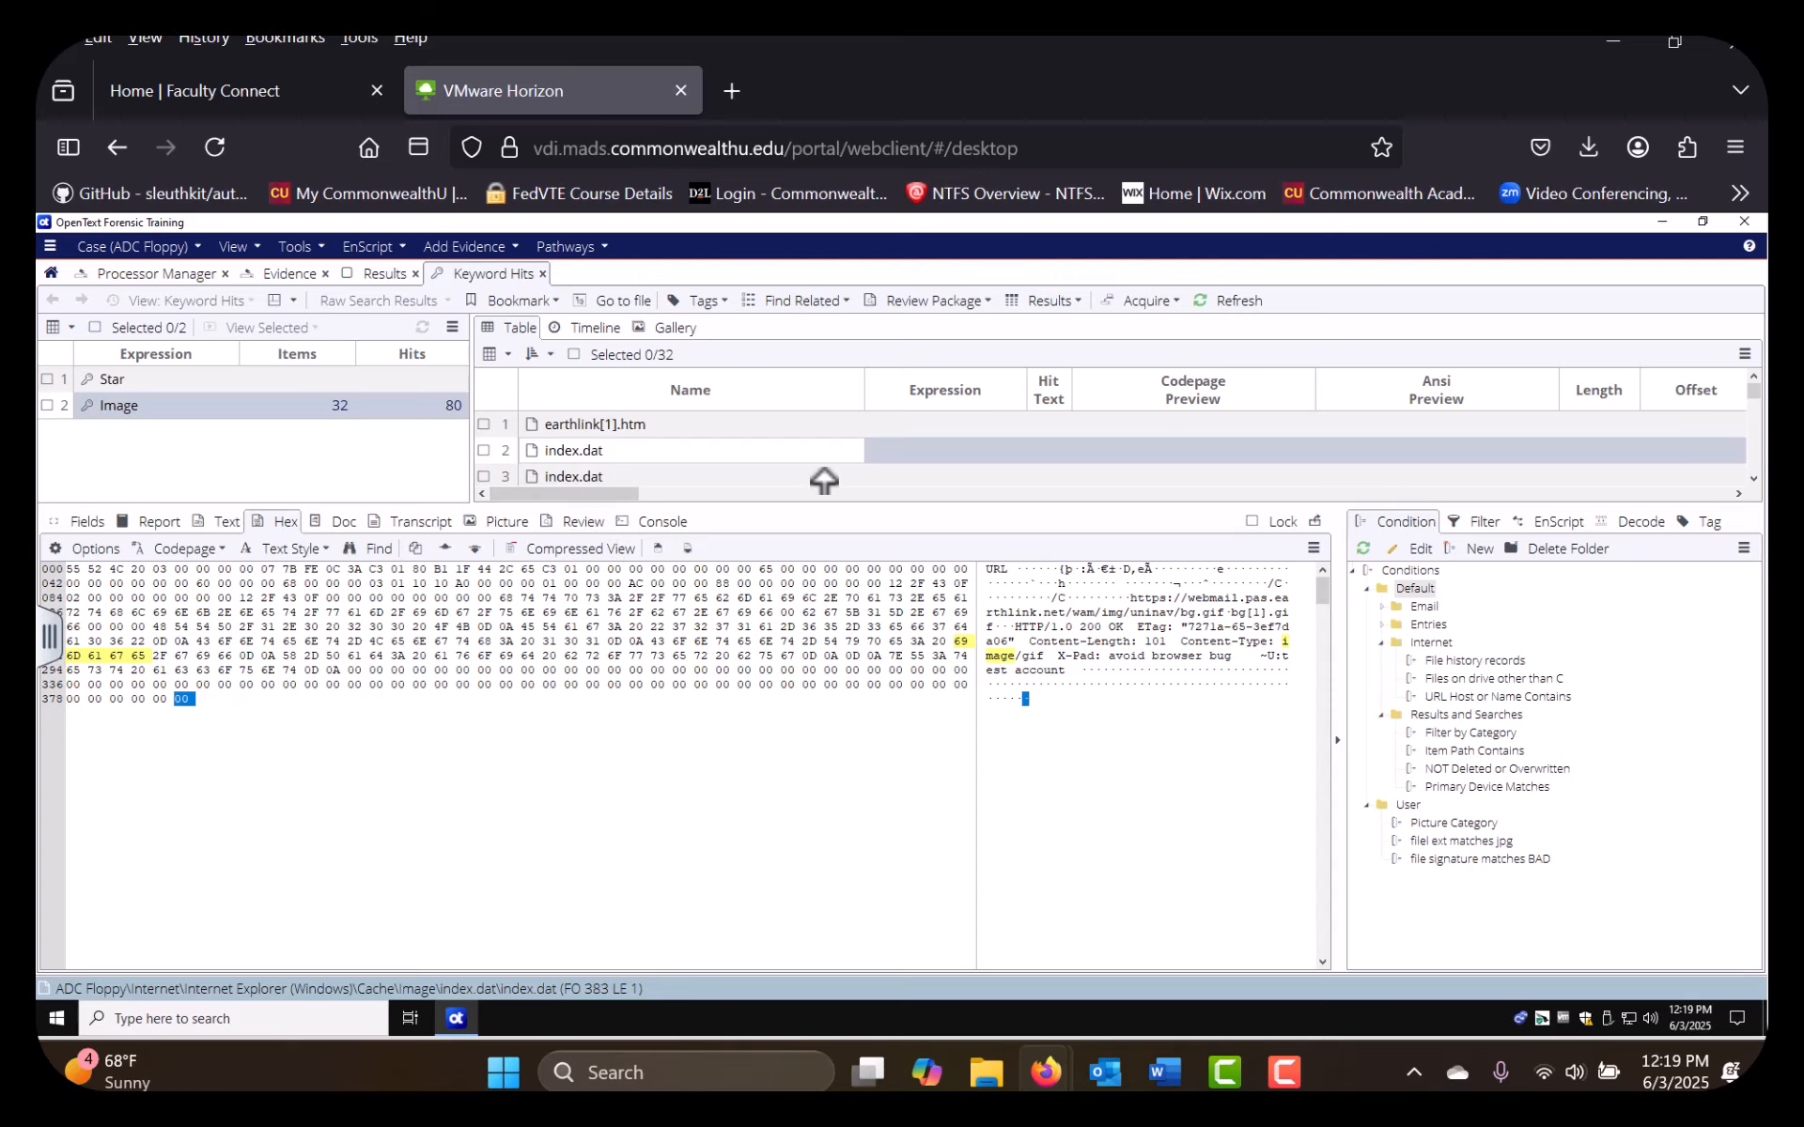
left_click_drag(825, 483, 815, 824)
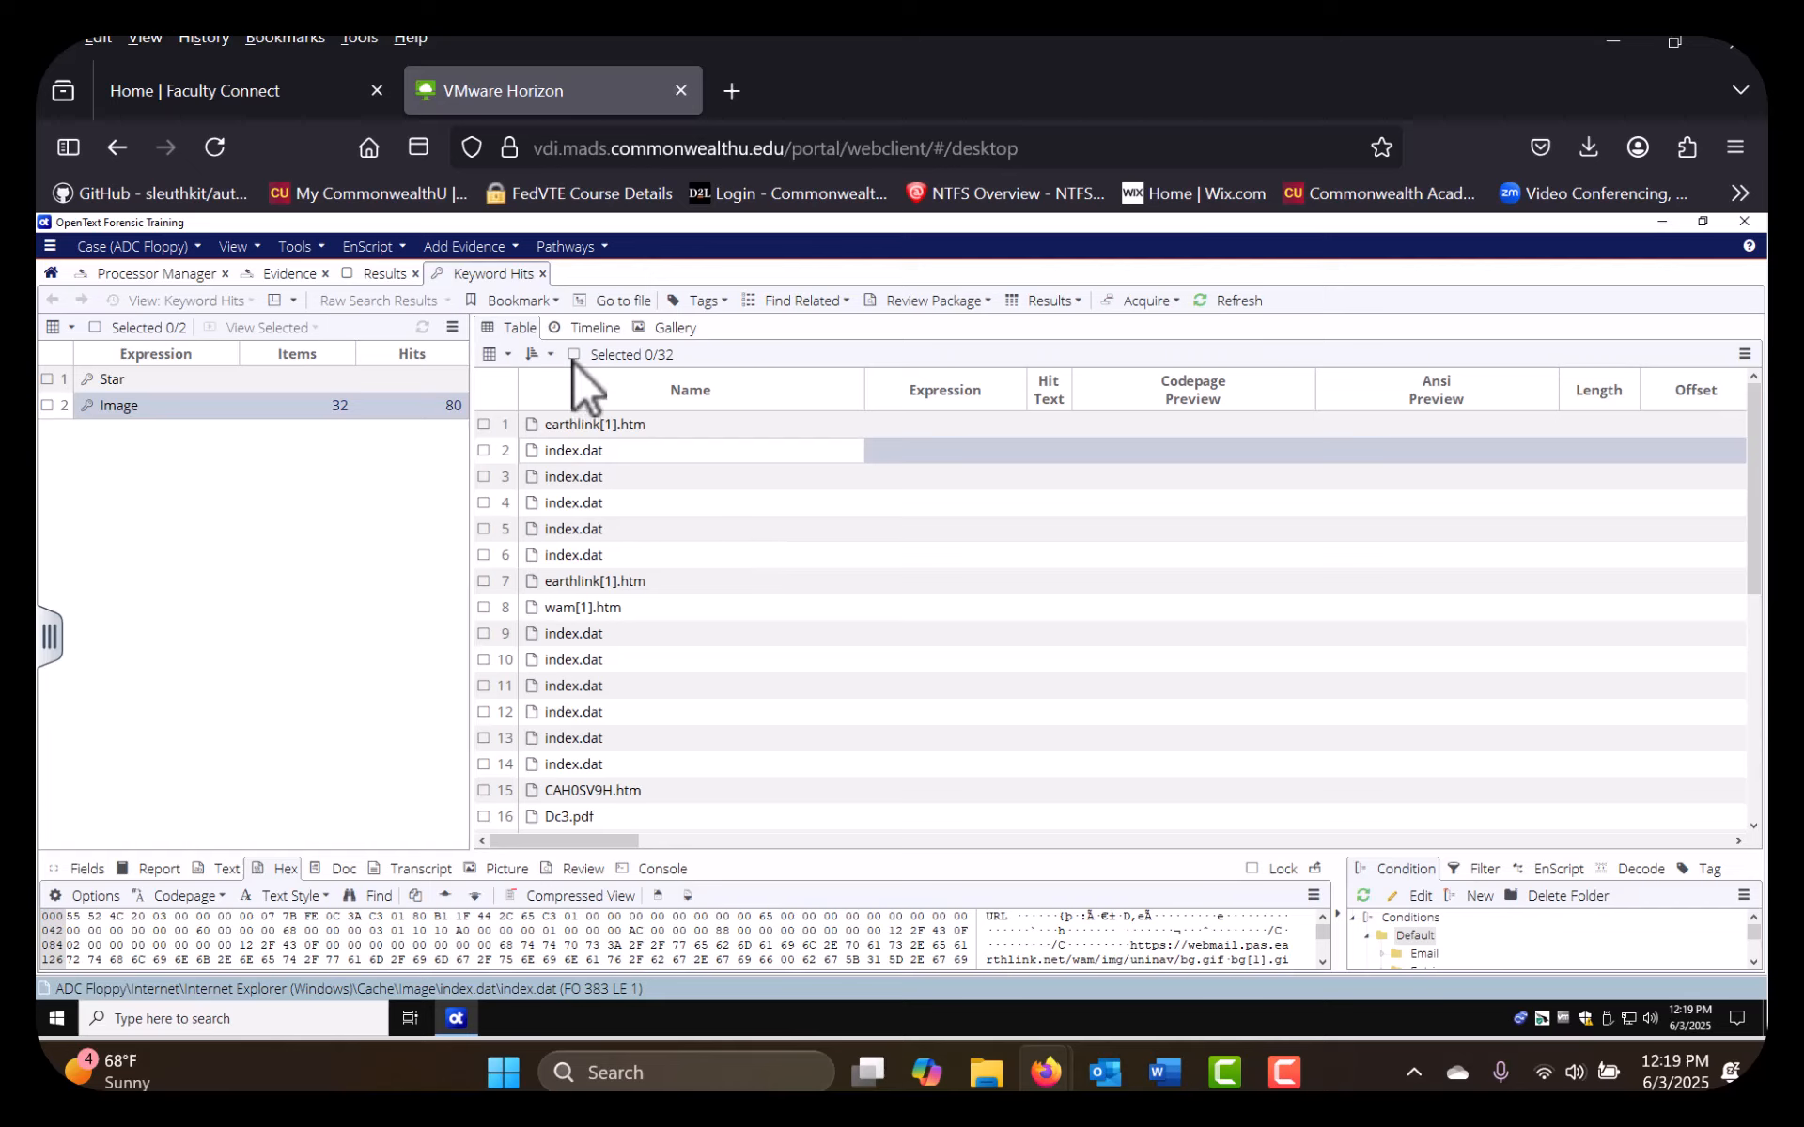
left_click(573, 472)
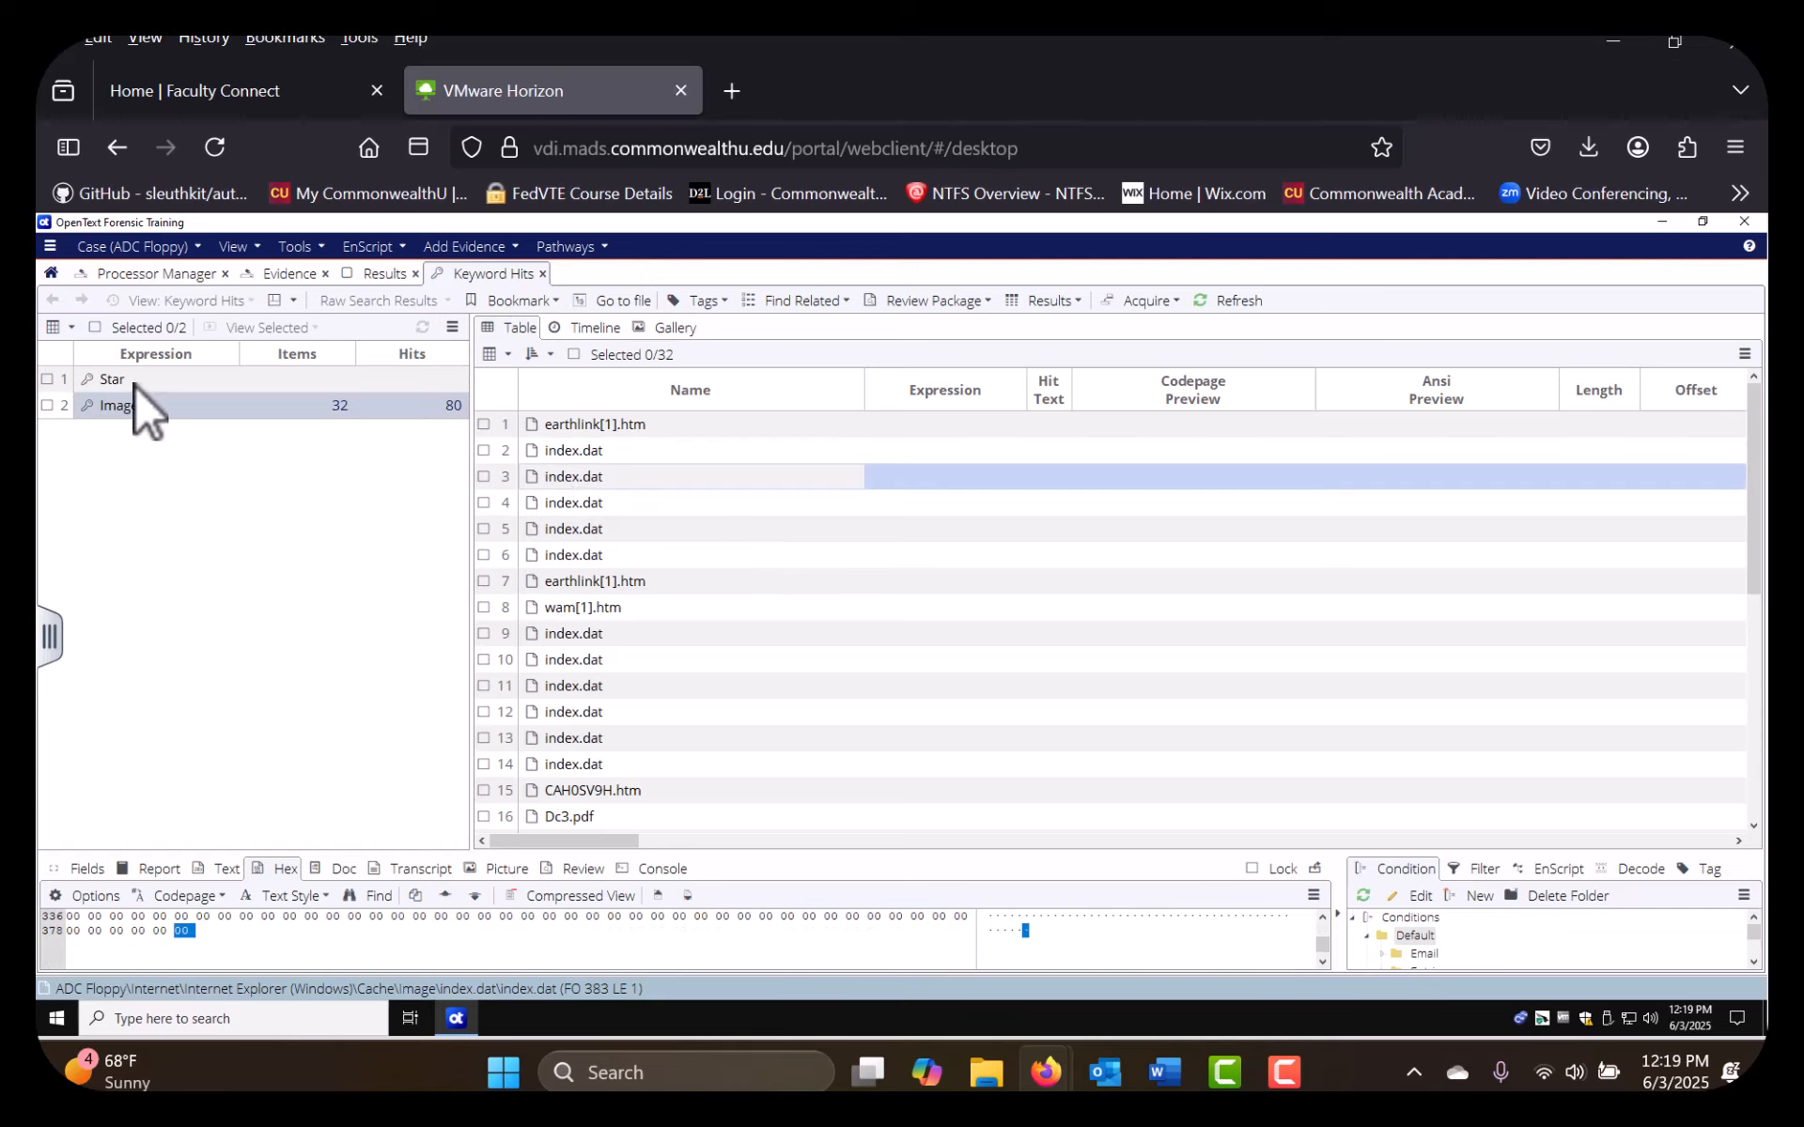
Return to the Evidence entries, narrow the folder tree and widen the tag column until all five tag names are readable
left_click(295, 273)
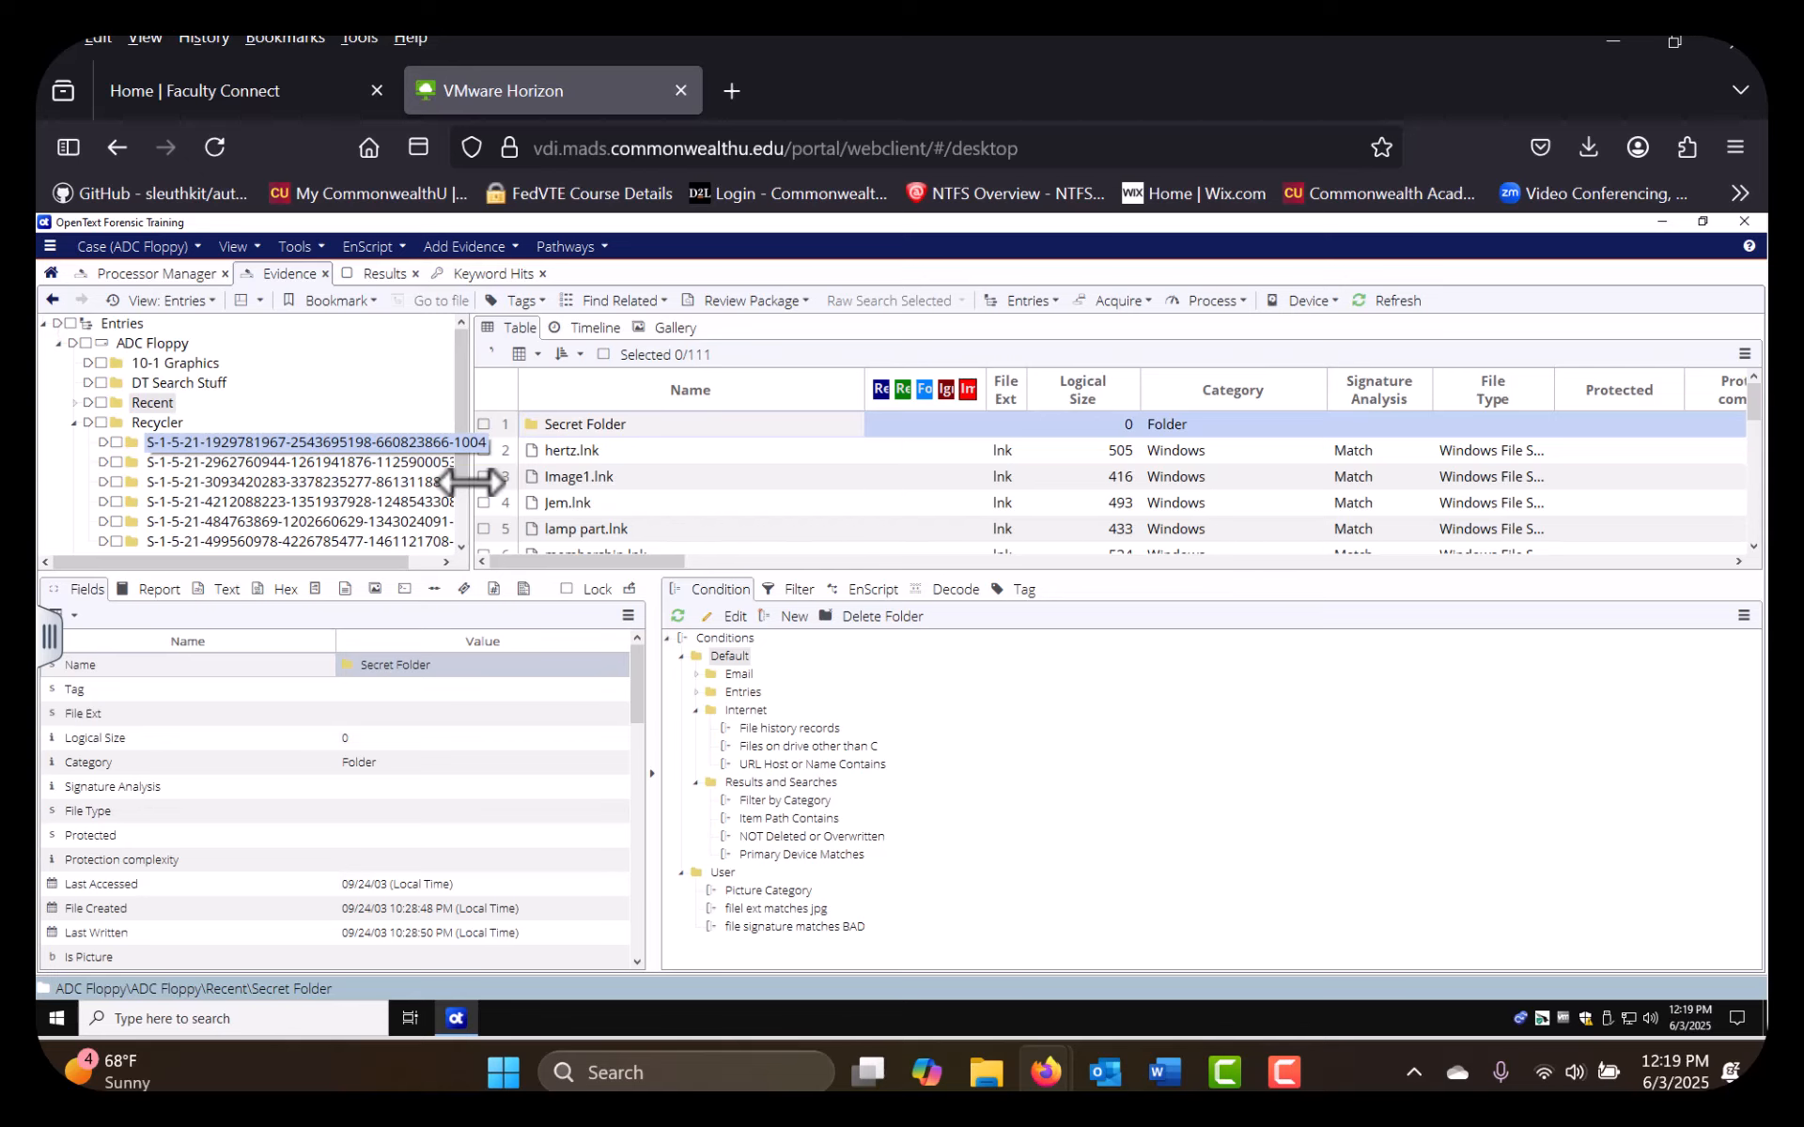
left_click_drag(470, 482, 376, 481)
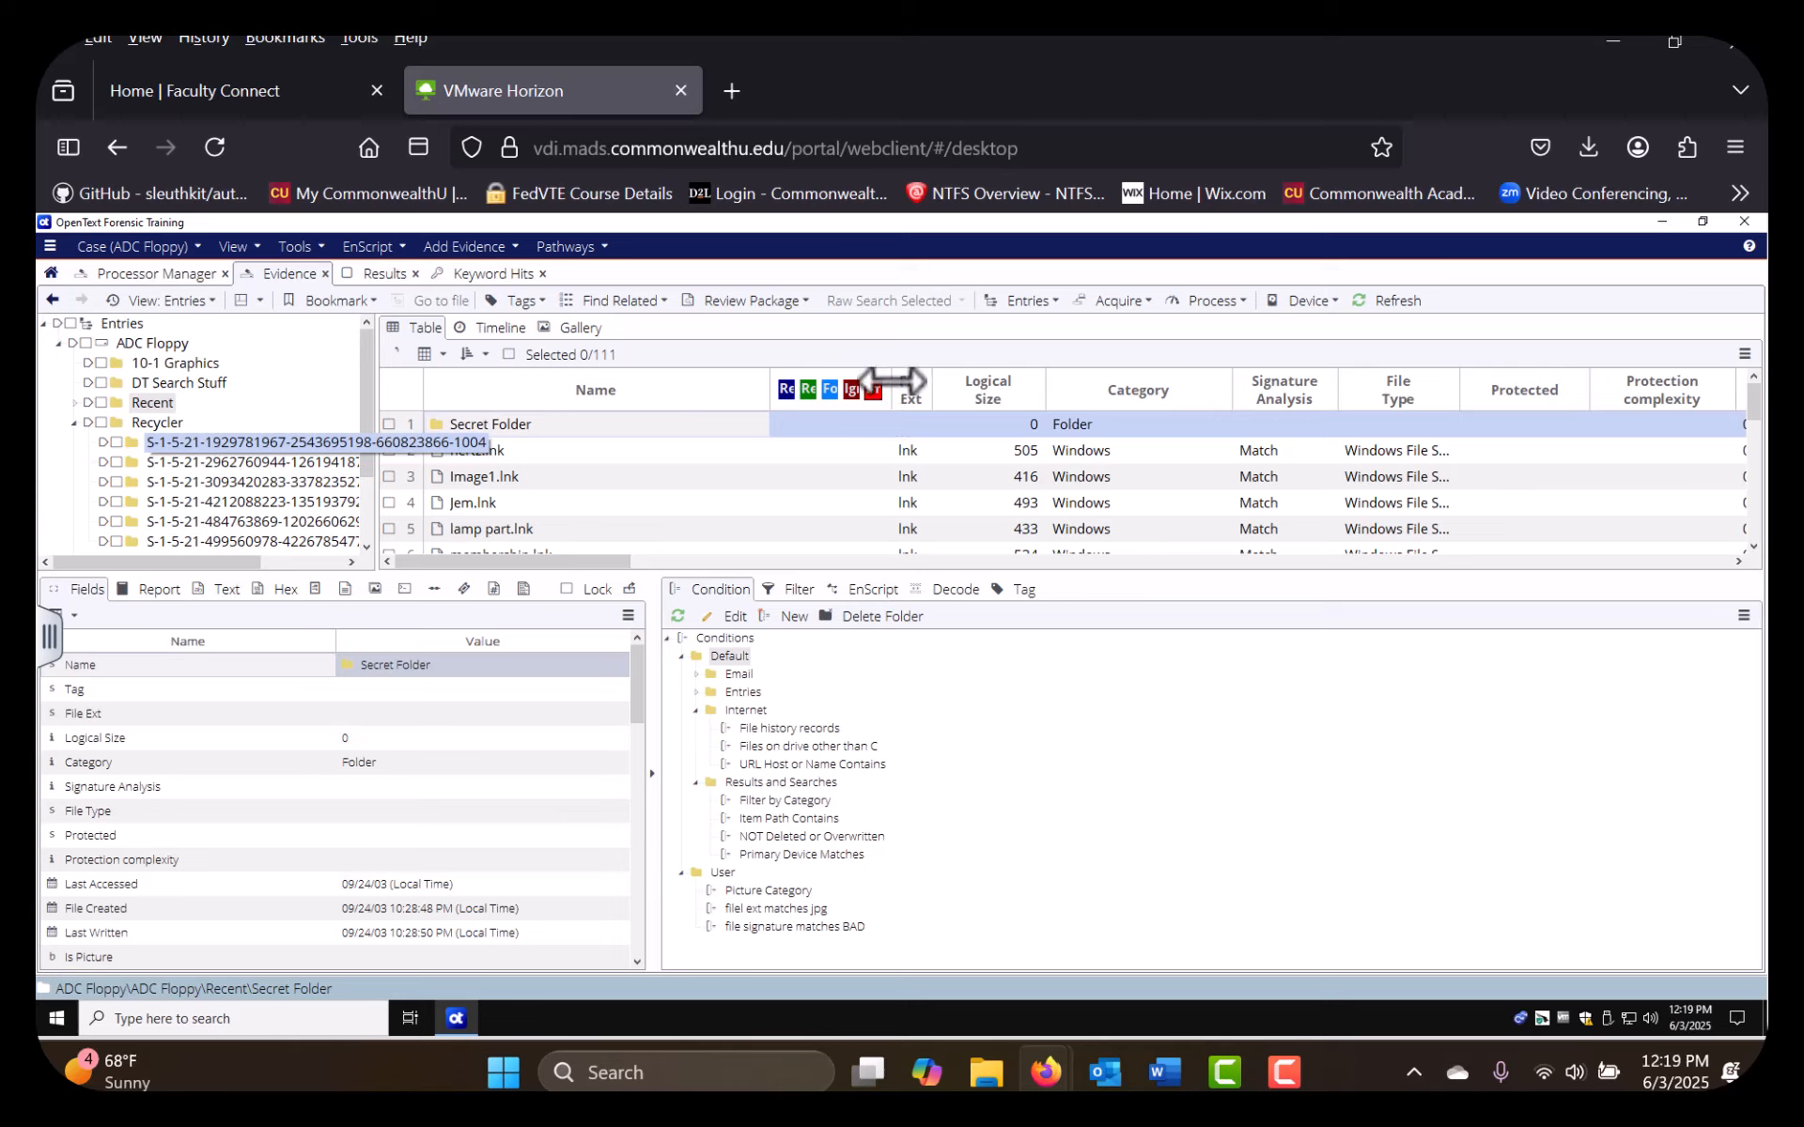
left_click_drag(893, 381, 1226, 393)
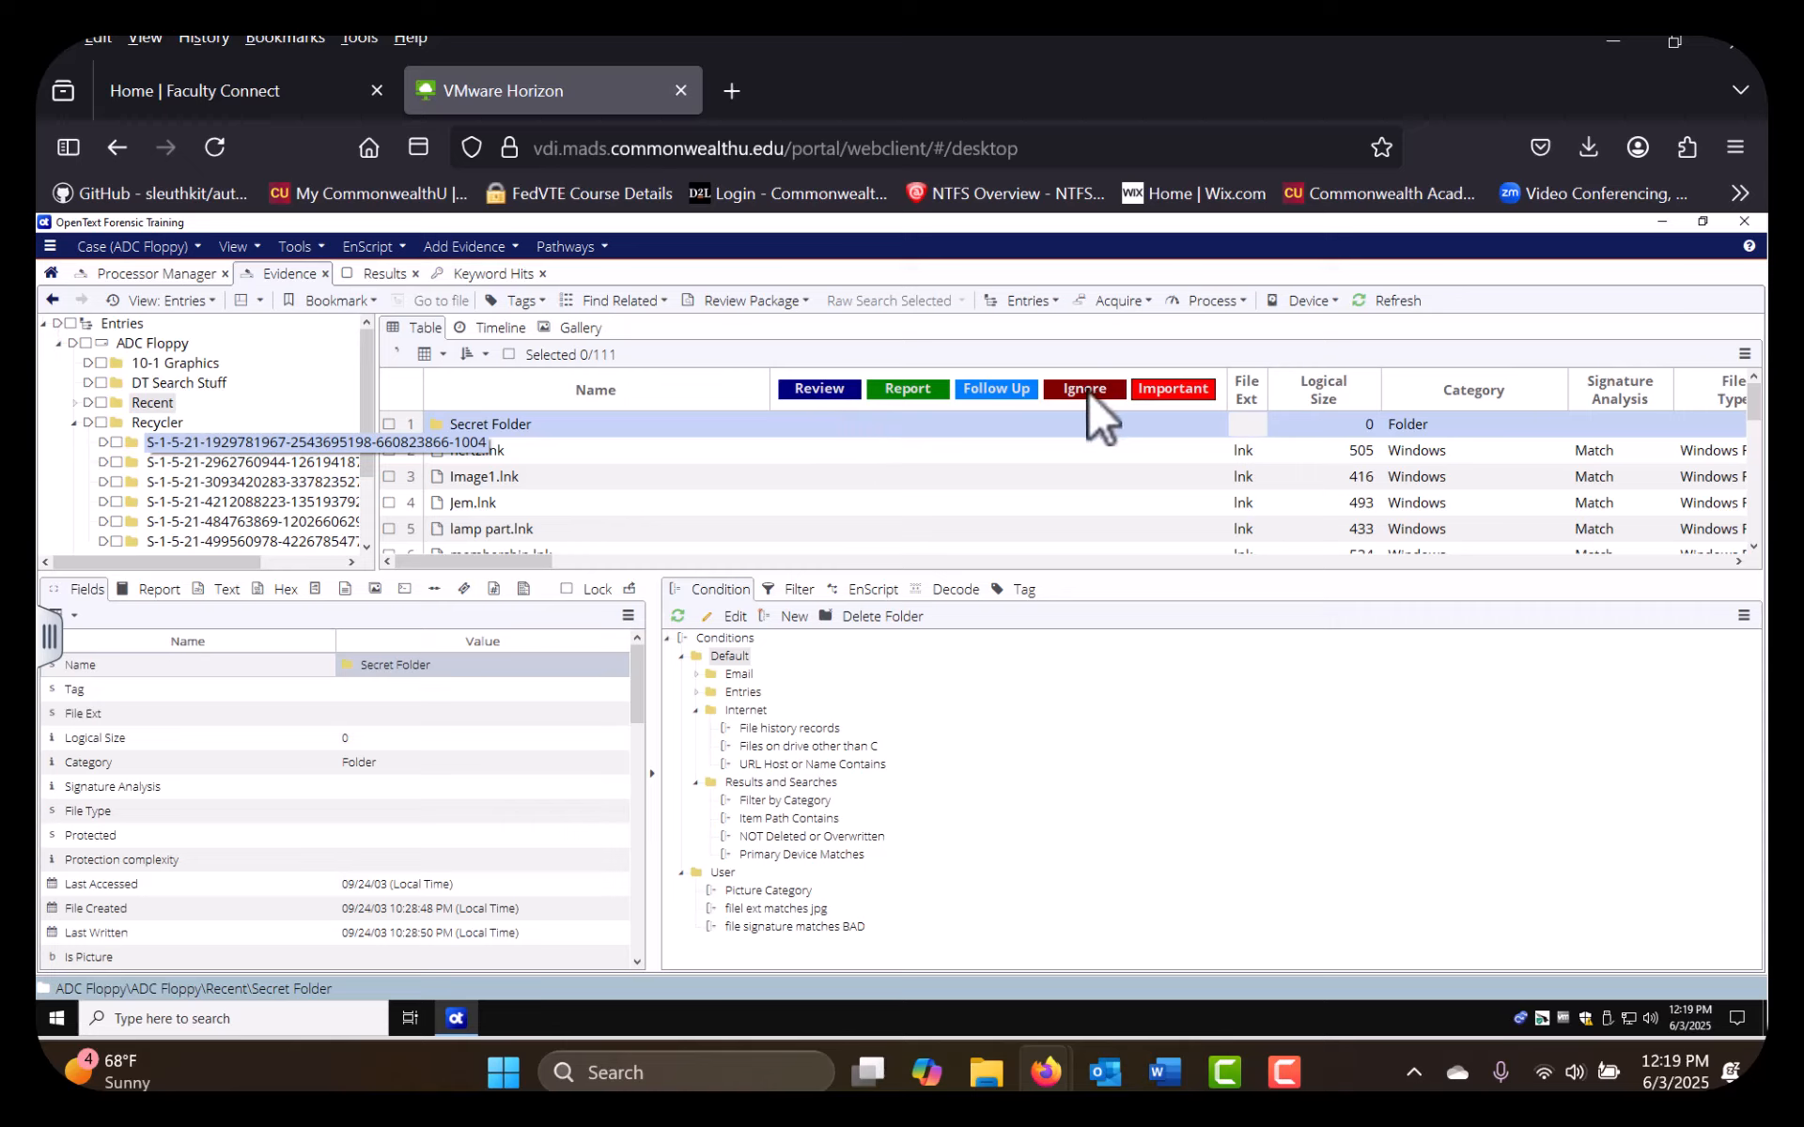
Try the Follow Up tag on Secret Folder, clear it, and tag the folder as Important instead
left_click(1005, 428)
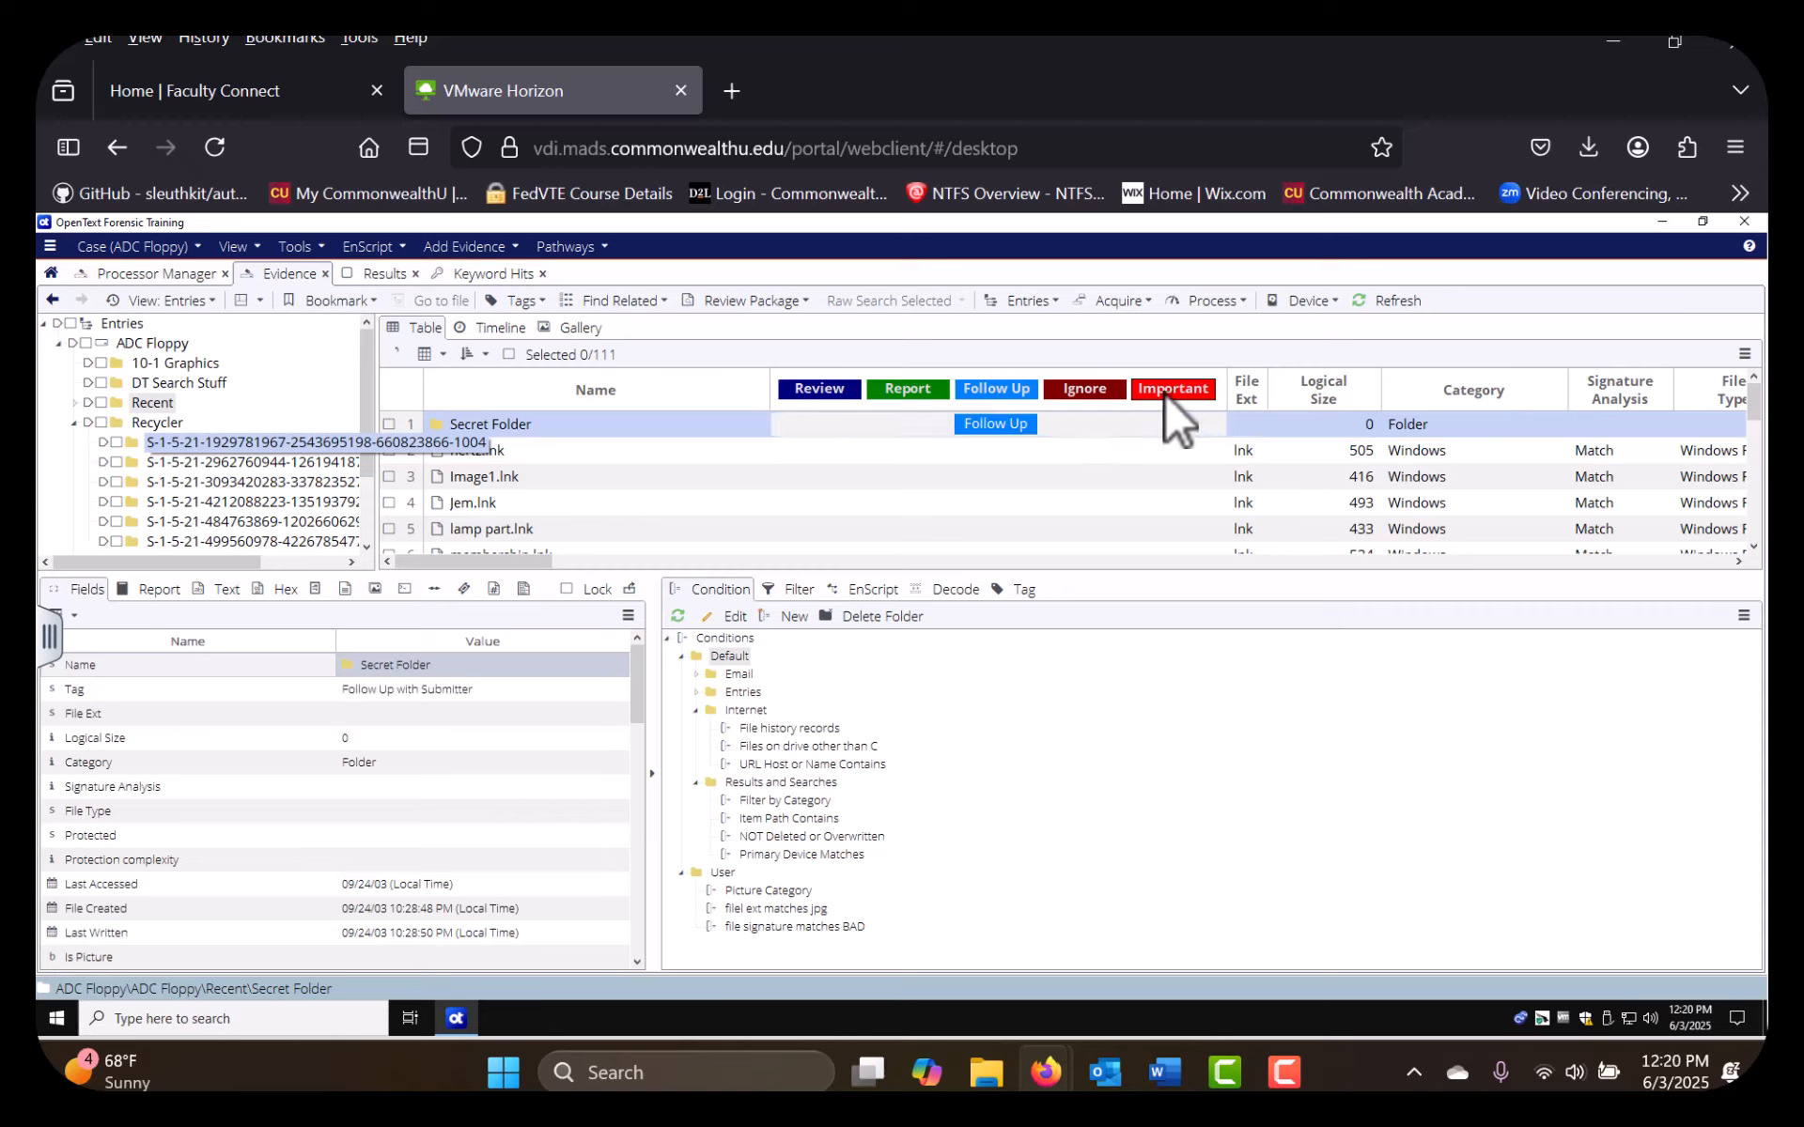
left_click(991, 424)
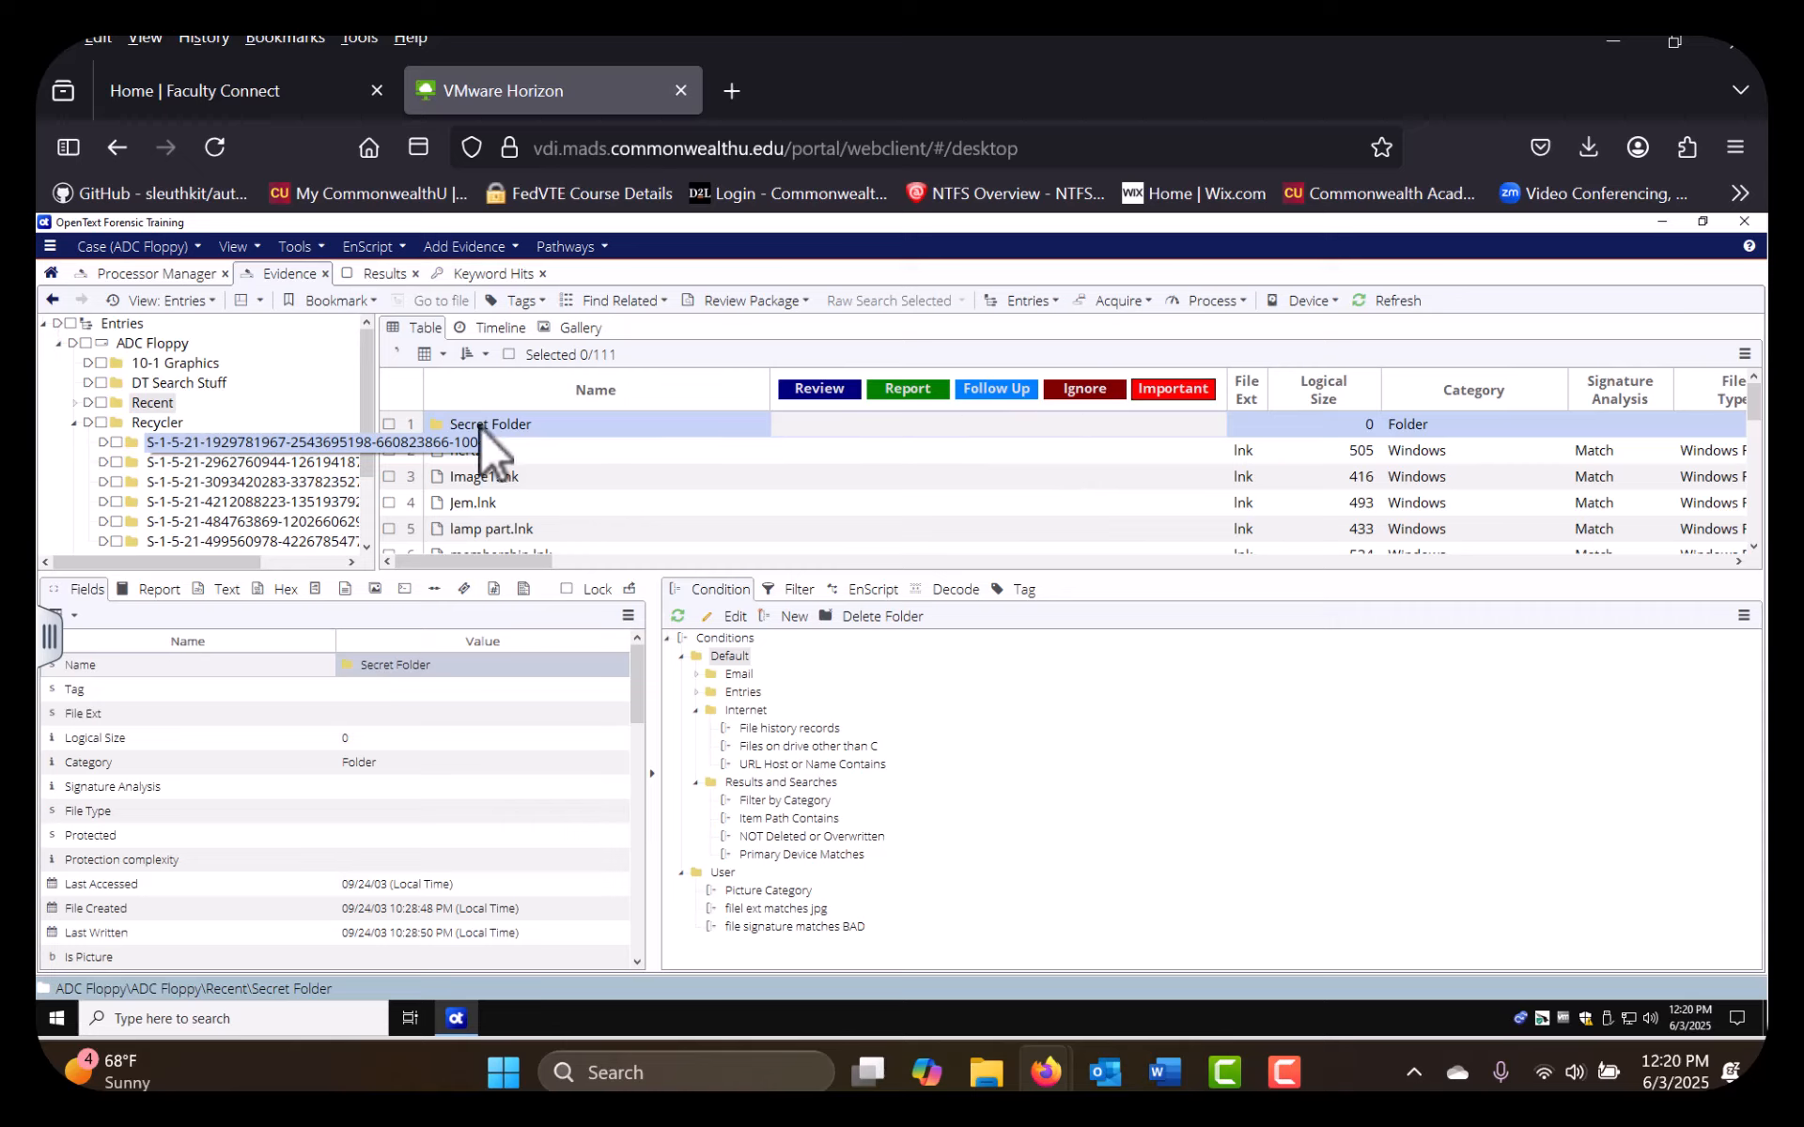
left_click(1170, 425)
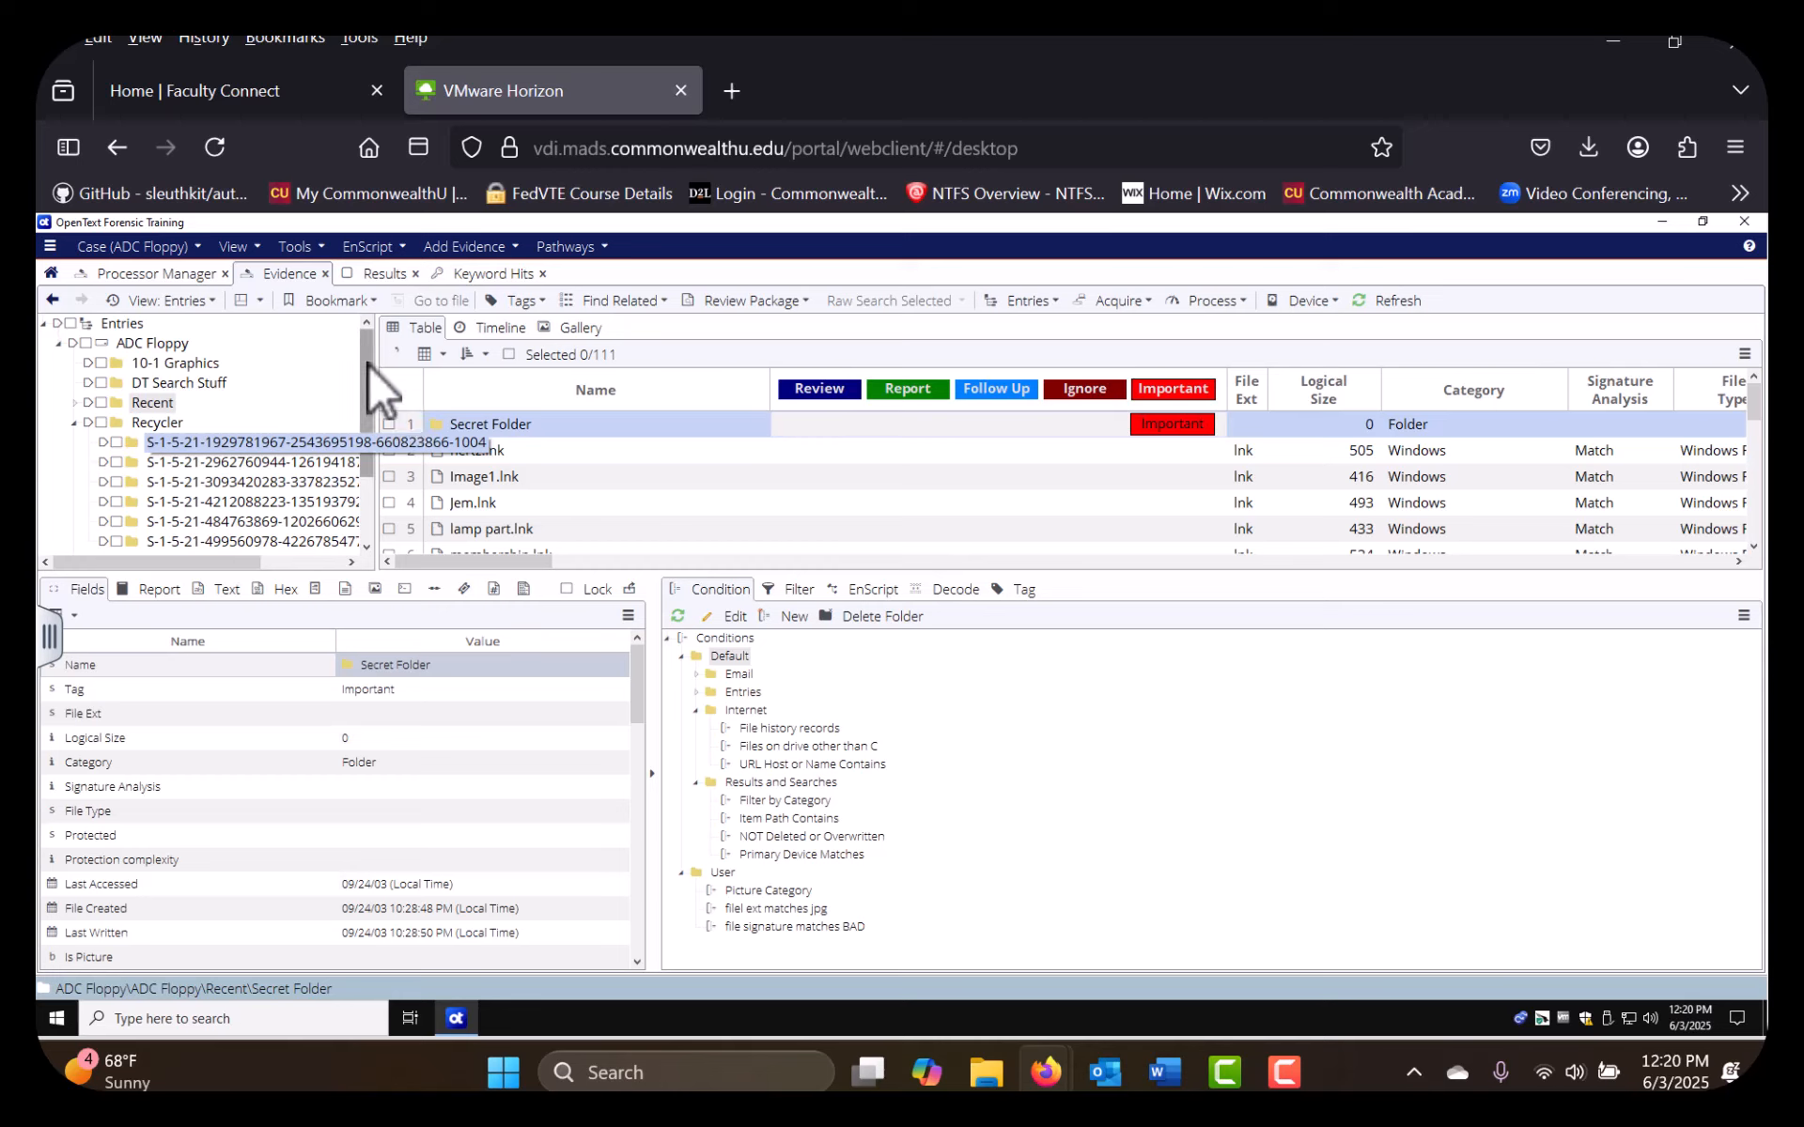
scroll(364, 409, "down", 2)
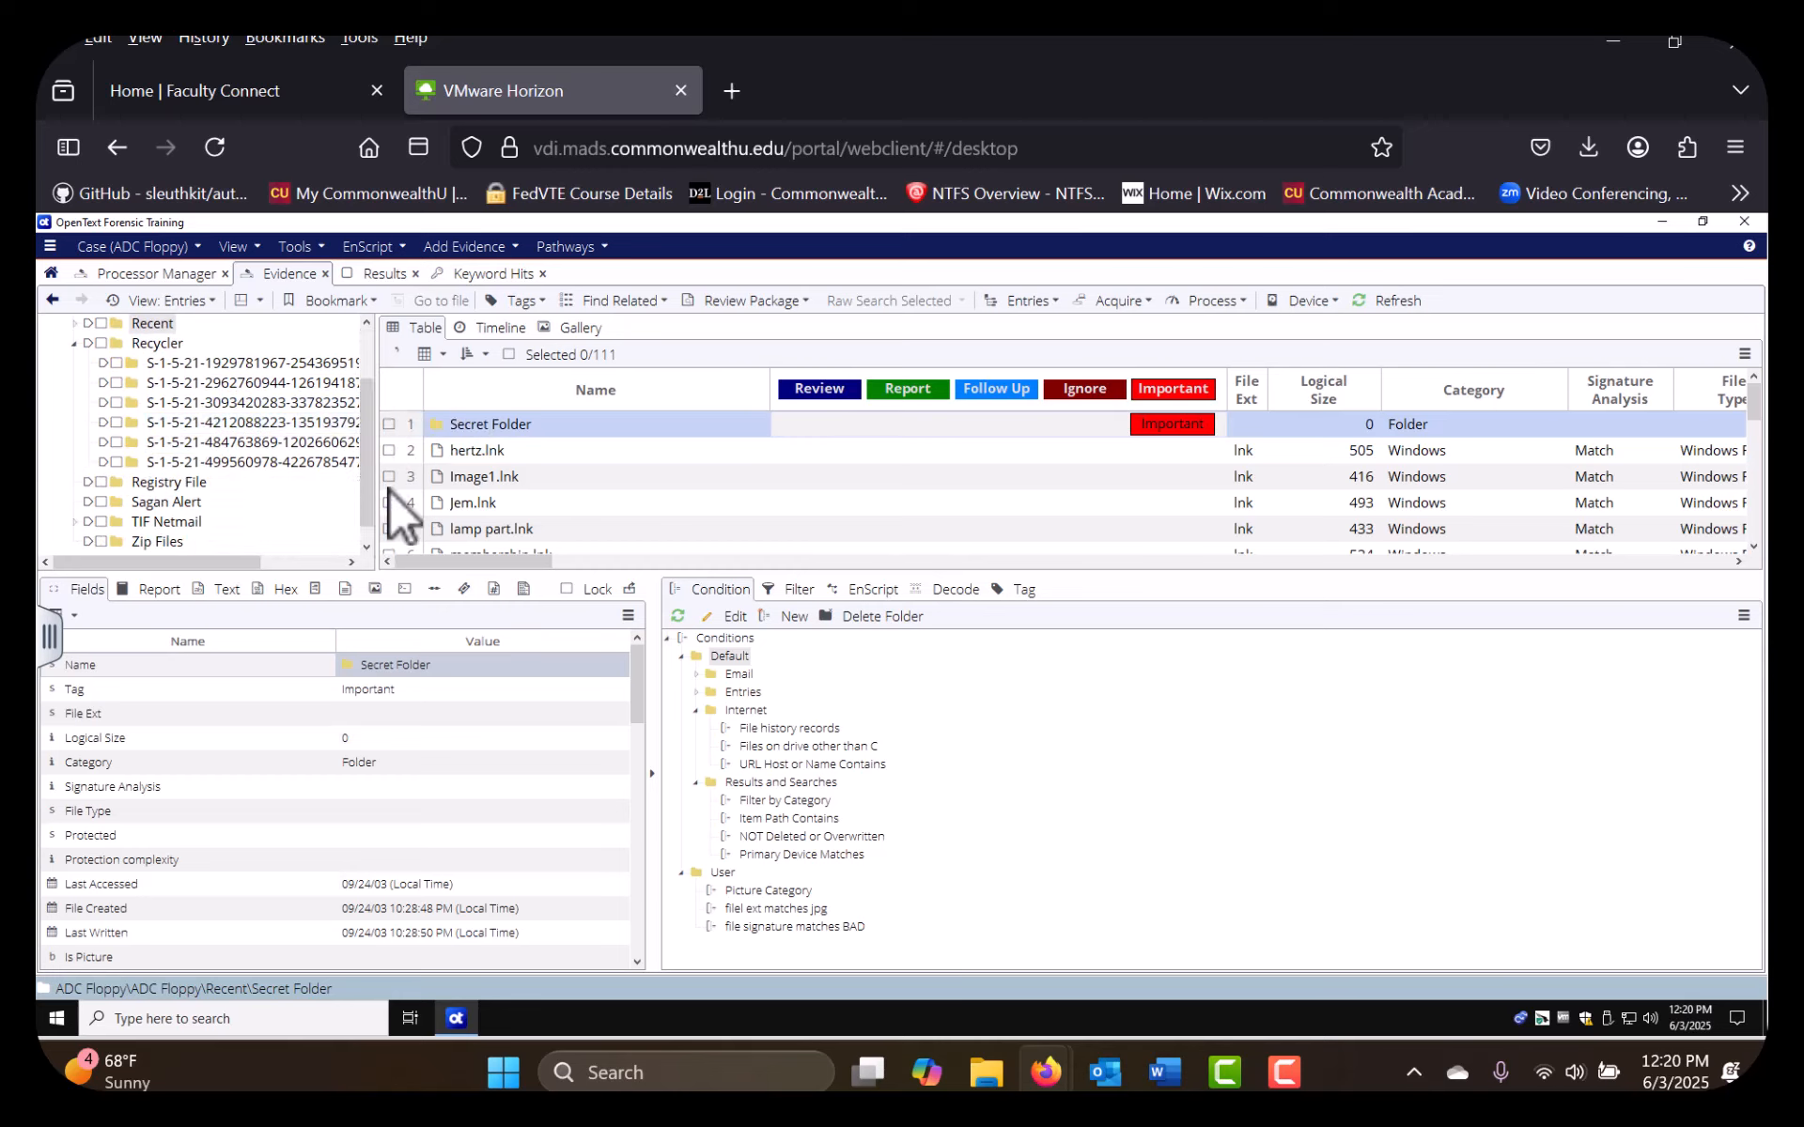